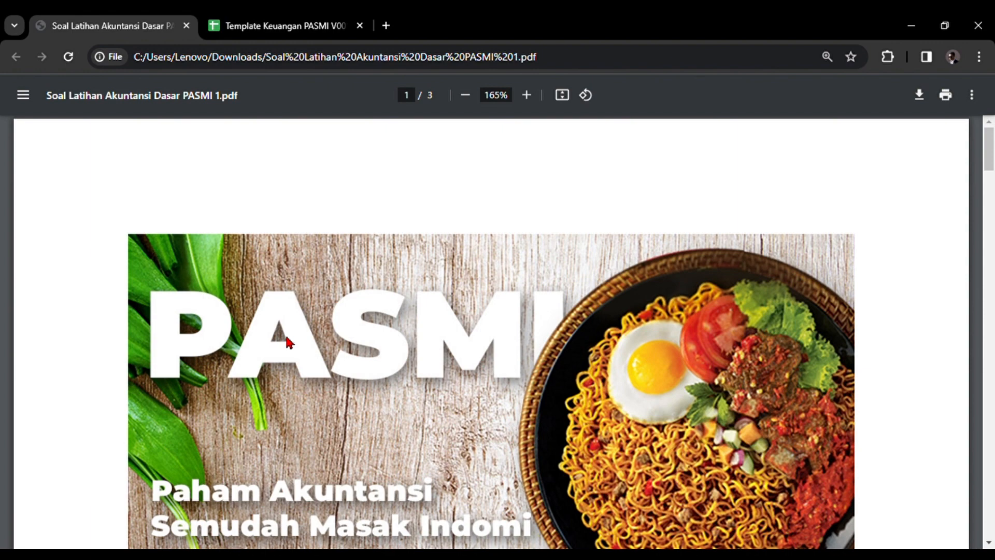
- Switch to the Template Keuangan PASMI spreadsheet in Google Sheets and look through the chart of accounts on the COA sheet
scroll(286, 338, "down", 3)
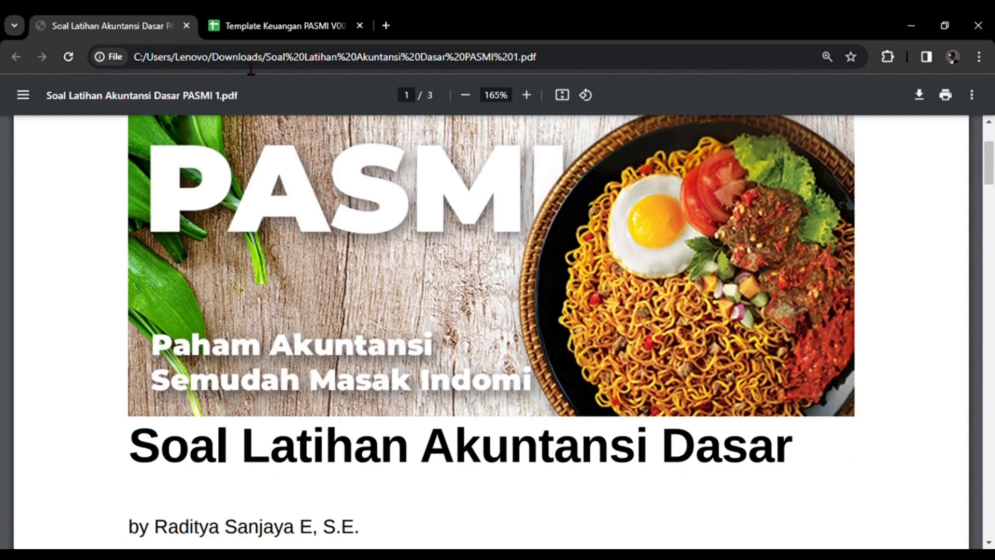
left_click(247, 28)
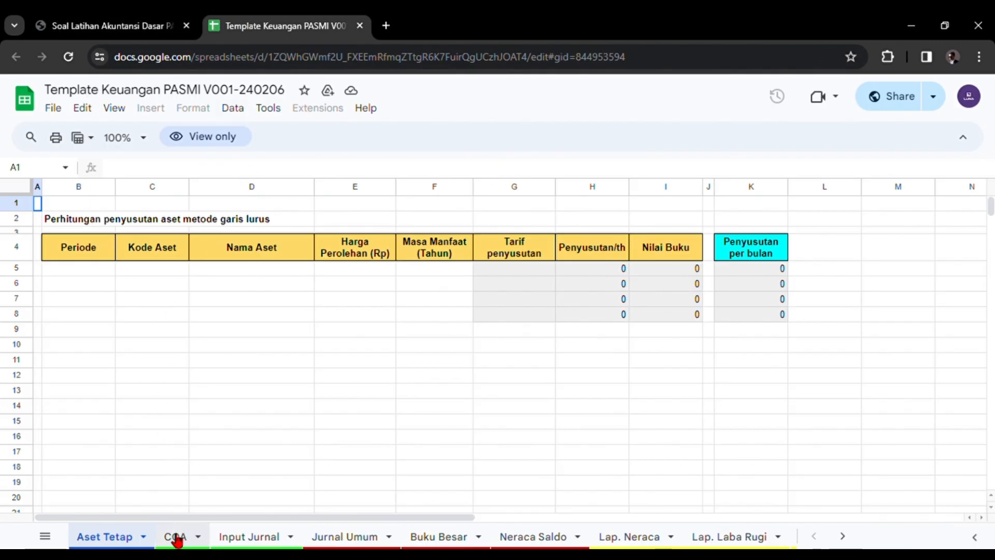
key("ctrl+shift+Page_Down")
scroll(235, 430, "down", 7)
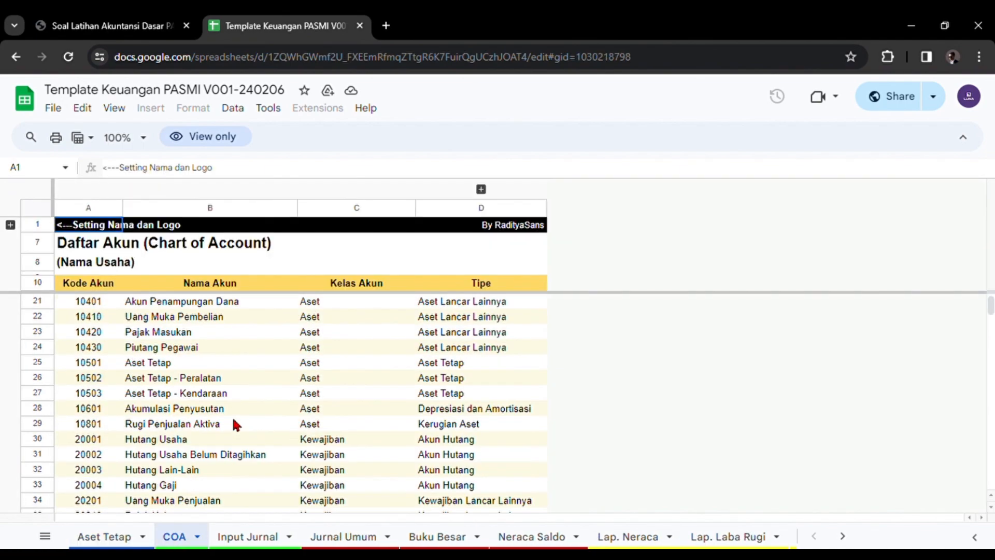
scroll(234, 425, "down", 13)
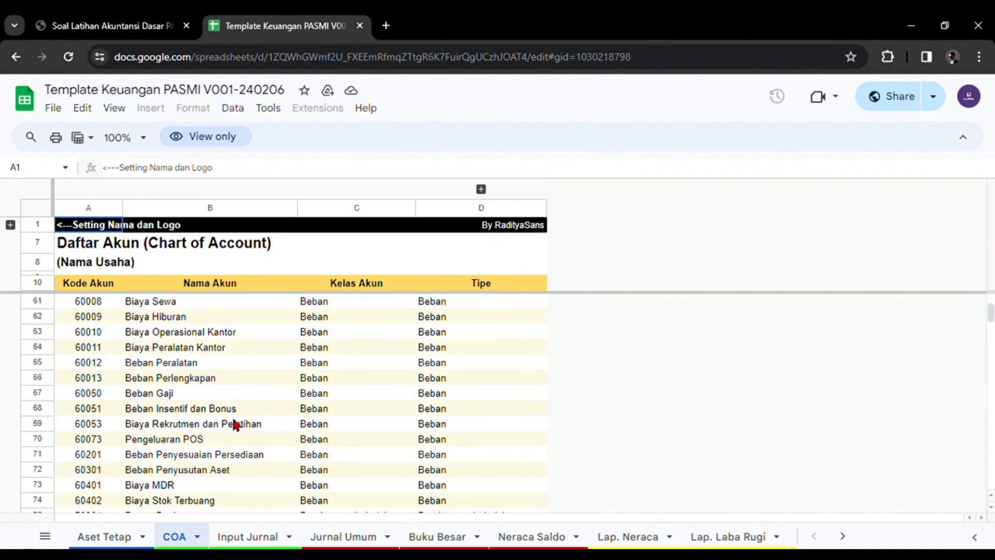
scroll(236, 425, "up", 19)
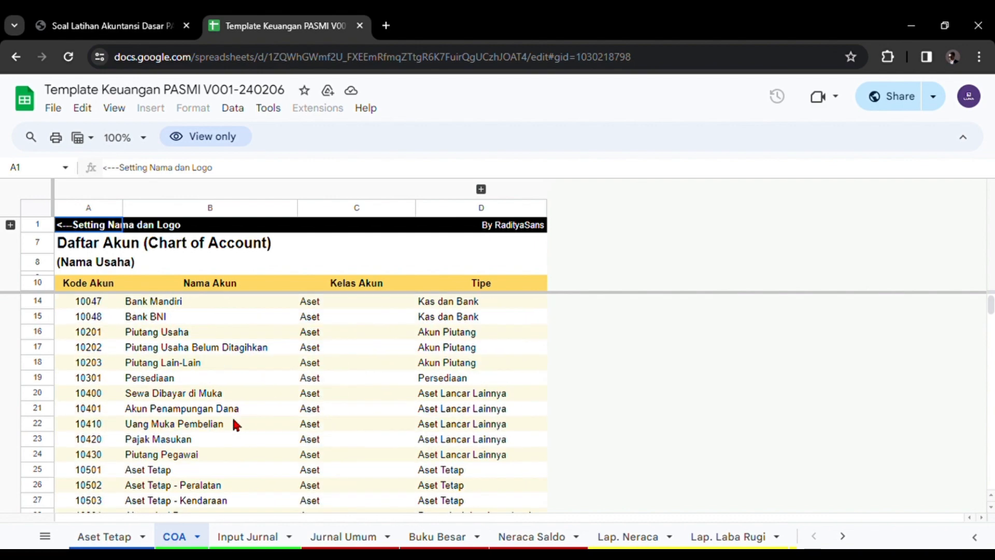
scroll(236, 425, "up", 1)
scroll(236, 425, "down", 2)
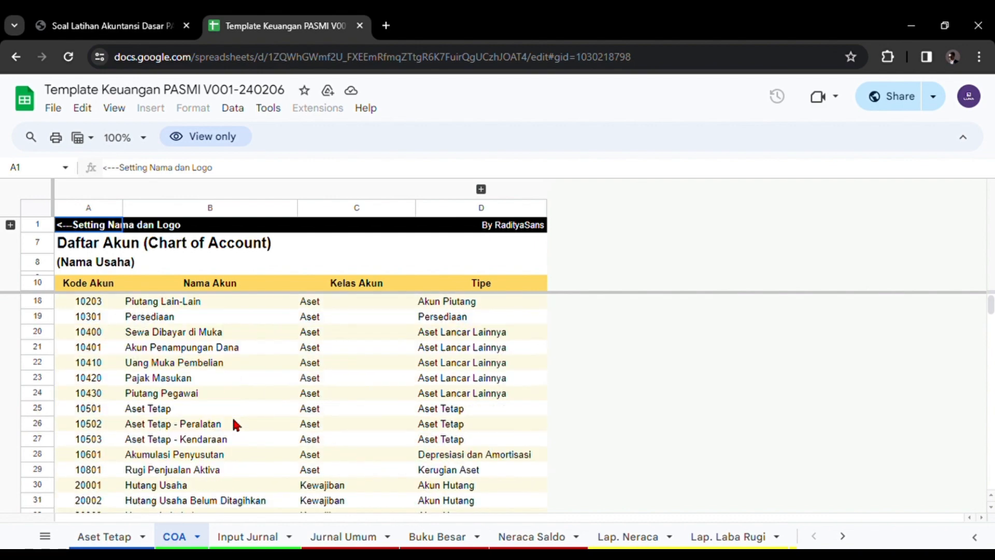
scroll(236, 425, "down", 6)
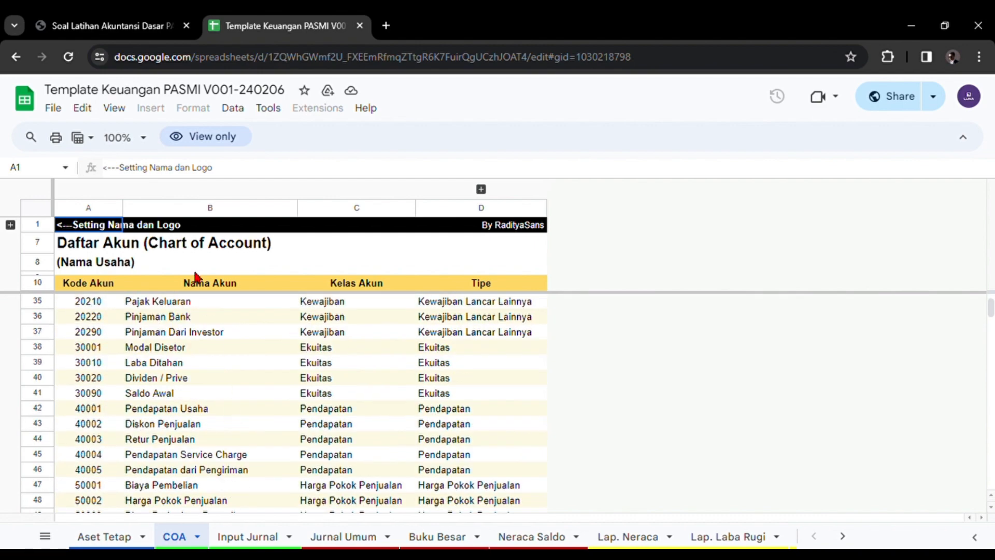
- Switch to the Soal Latihan Akuntansi Dasar PDF, skim all the exercises, and examine the first transaction dated 1 Januari 2024
left_click(100, 28)
scroll(234, 359, "down", 4)
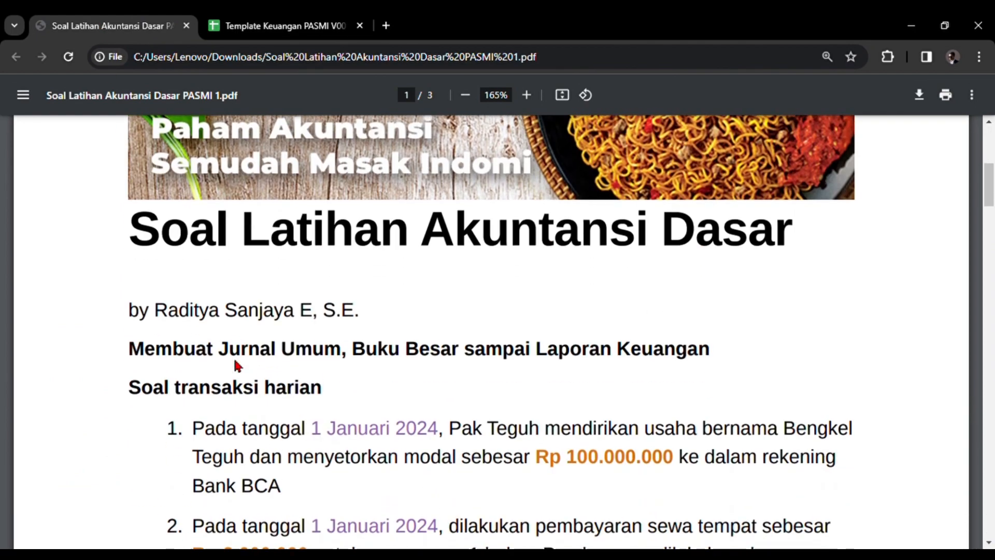
scroll(342, 378, "down", 3)
scroll(342, 378, "down", 20)
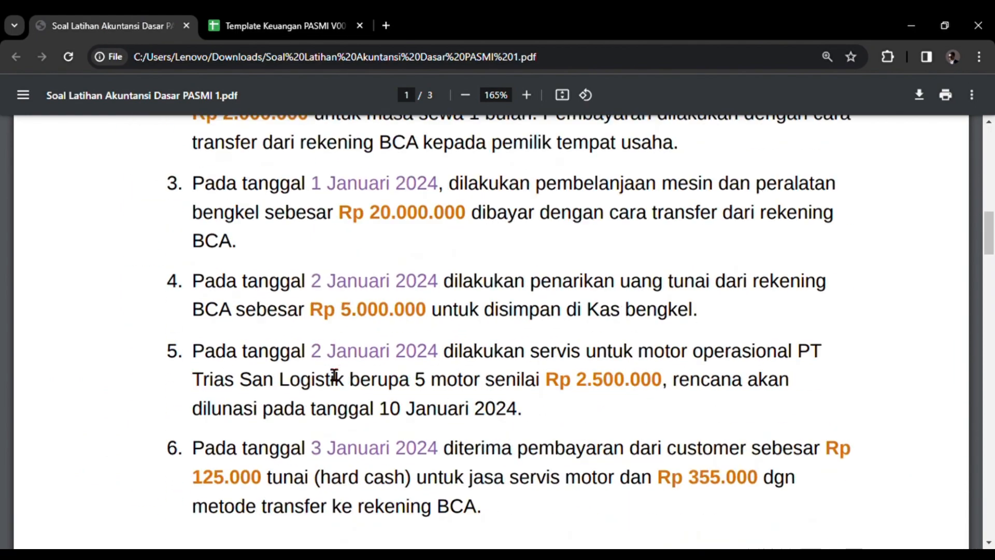
scroll(322, 362, "down", 8)
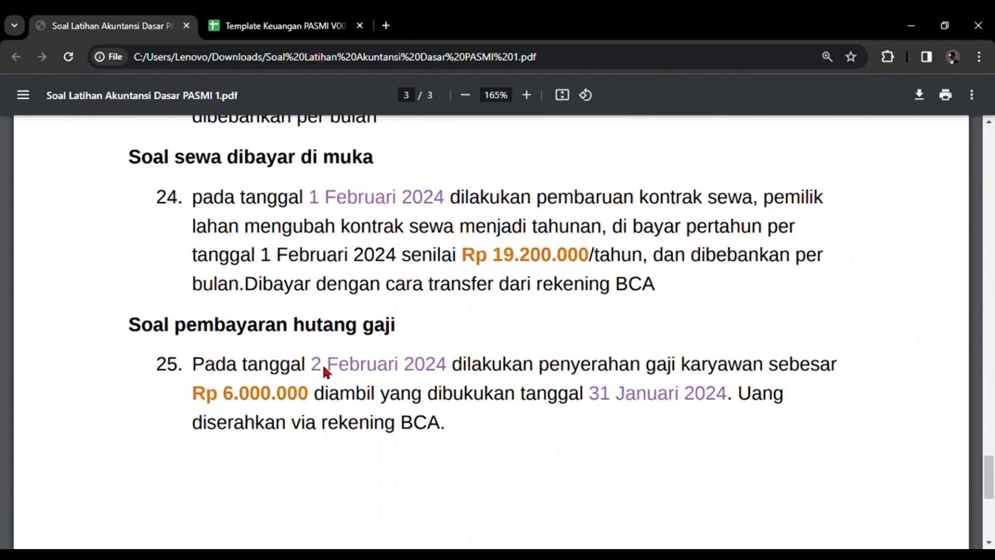
scroll(322, 363, "up", 12)
scroll(323, 369, "up", 20)
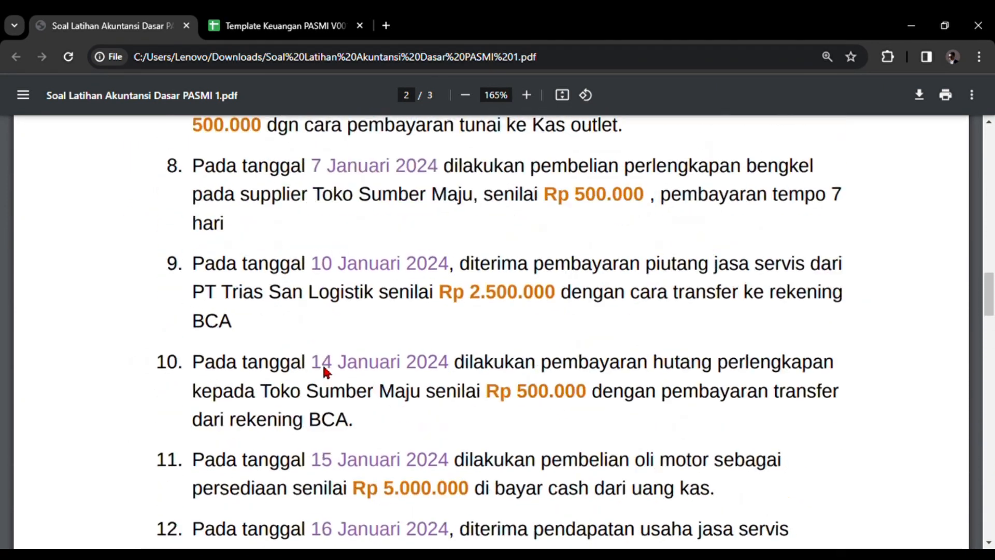
scroll(325, 372, "down", 8)
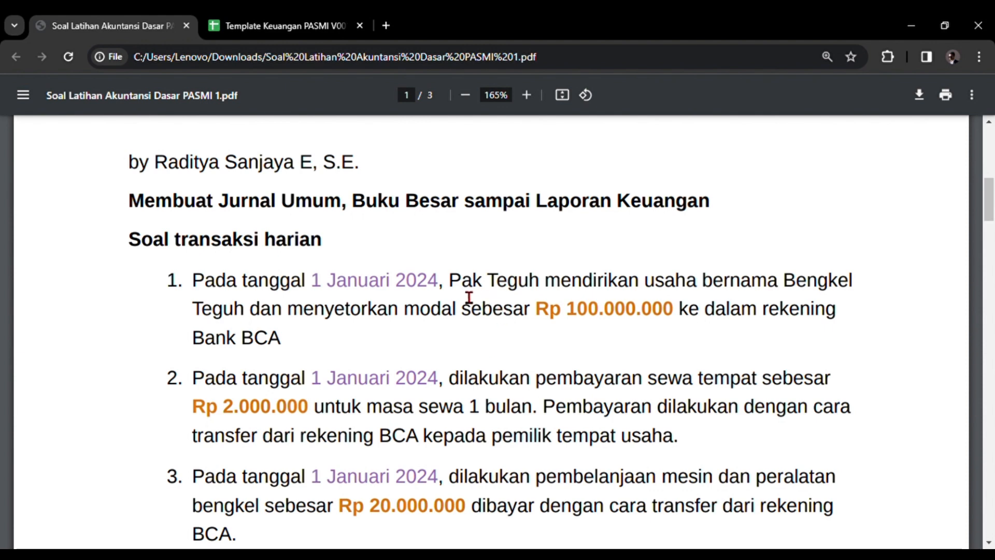
left_click_drag(450, 282, 507, 286)
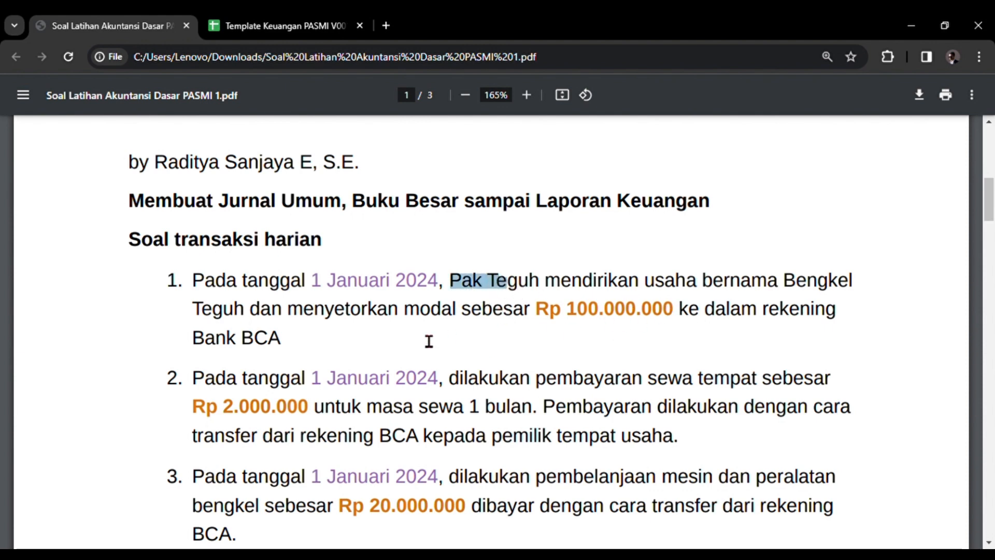
- Return to the finance template in Google Sheets, make a copy named "Bengkel Teguh" in My Drive, and close the original template
left_click(285, 26)
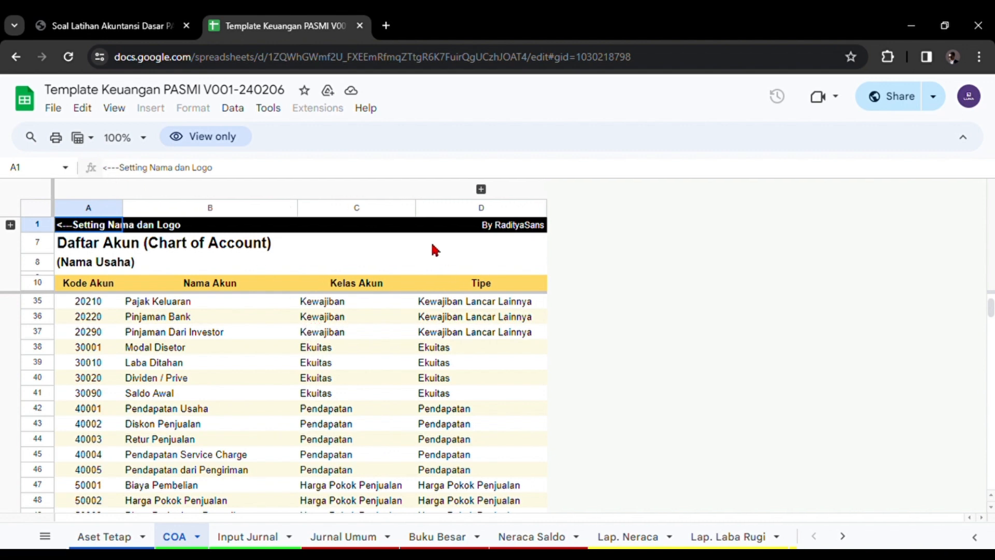
left_click(54, 109)
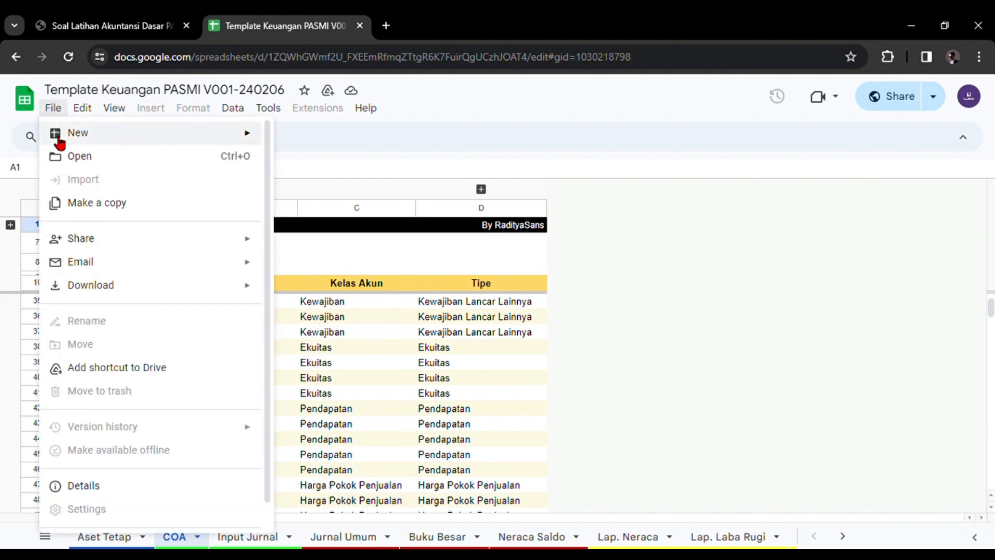
left_click(83, 206)
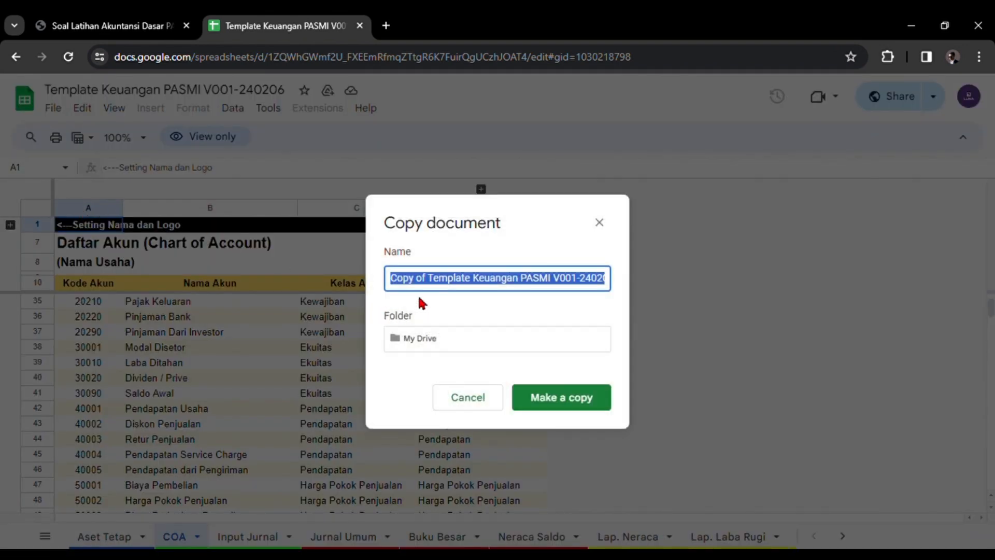
type("Bengkel Teguh")
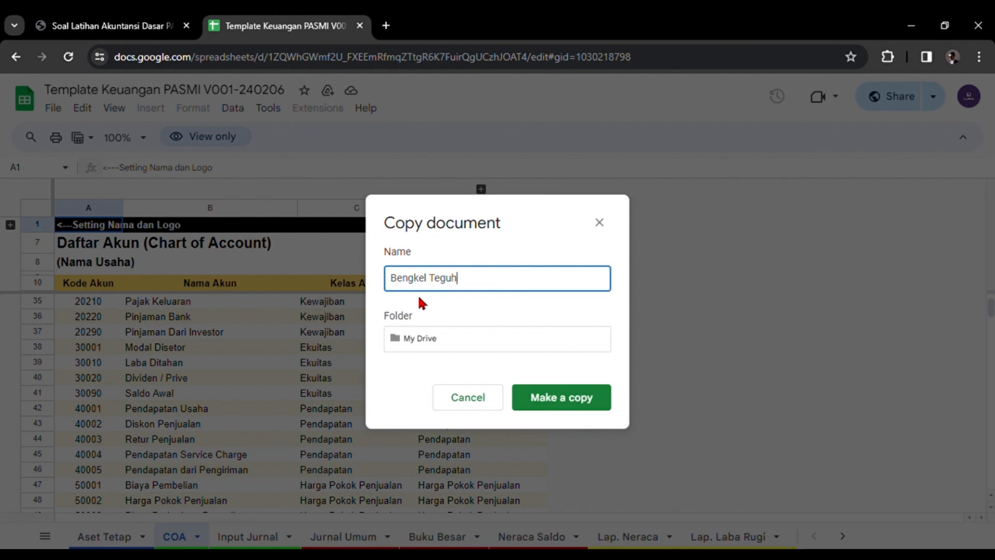
left_click(536, 404)
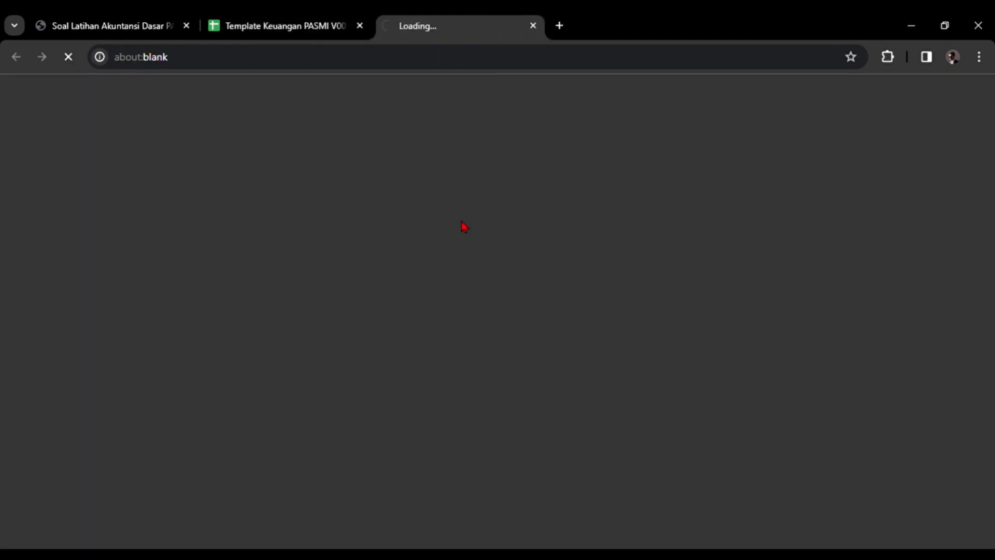
left_click(321, 34)
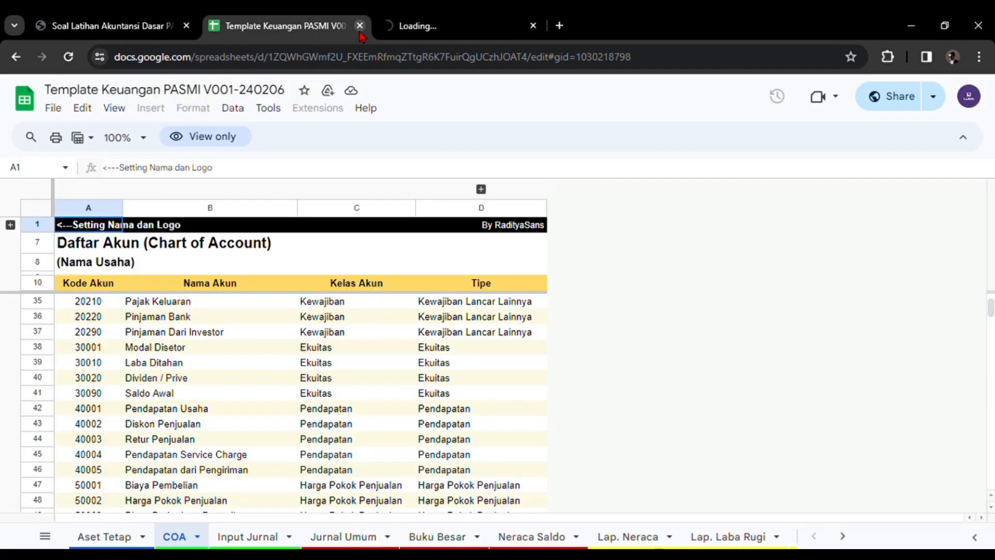
left_click(360, 27)
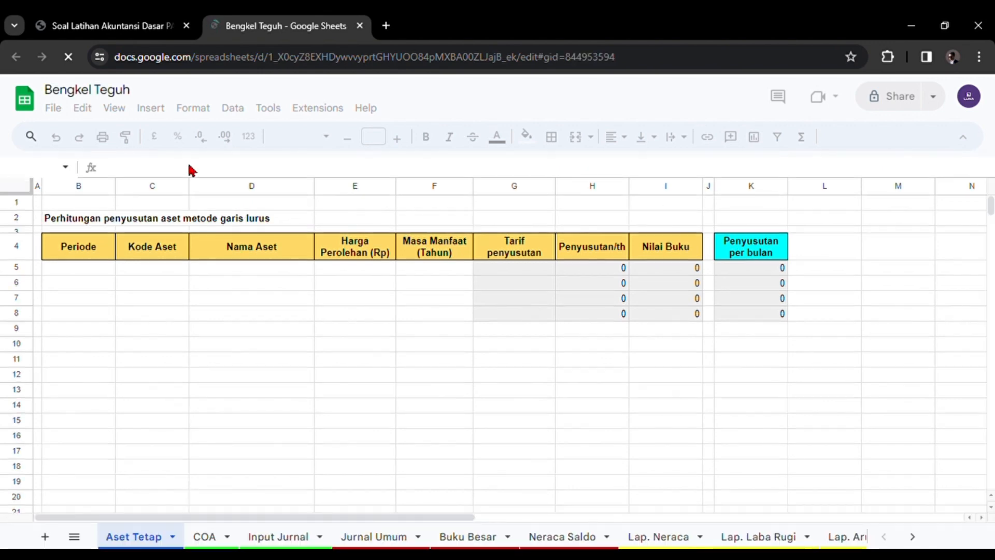
- Recheck the first exercise in the PDF, and examine the Aset Tetap, COA and Input Jurnal sheets of the Bengkel Teguh copy
left_click(115, 28)
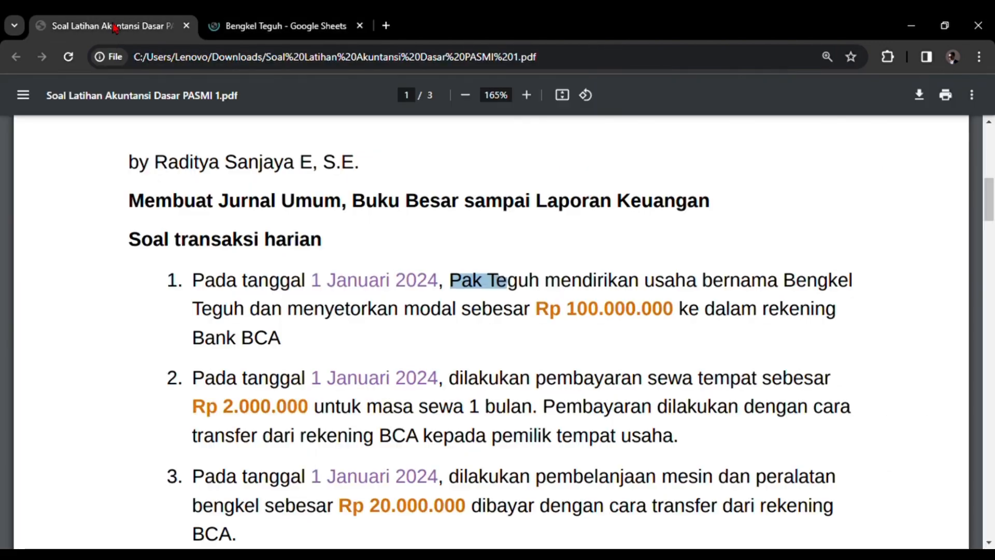
left_click(243, 35)
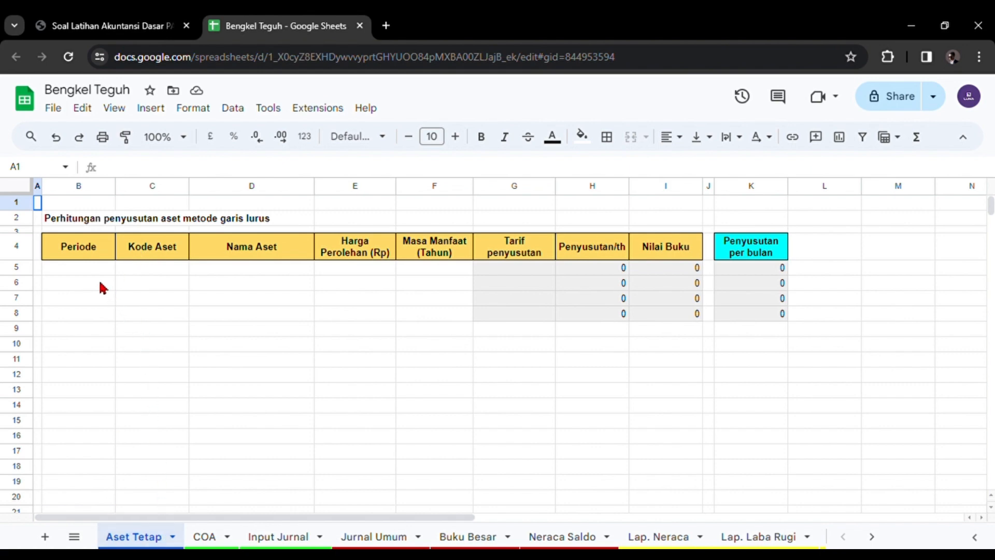
left_click_drag(85, 276, 639, 325)
left_click(207, 536)
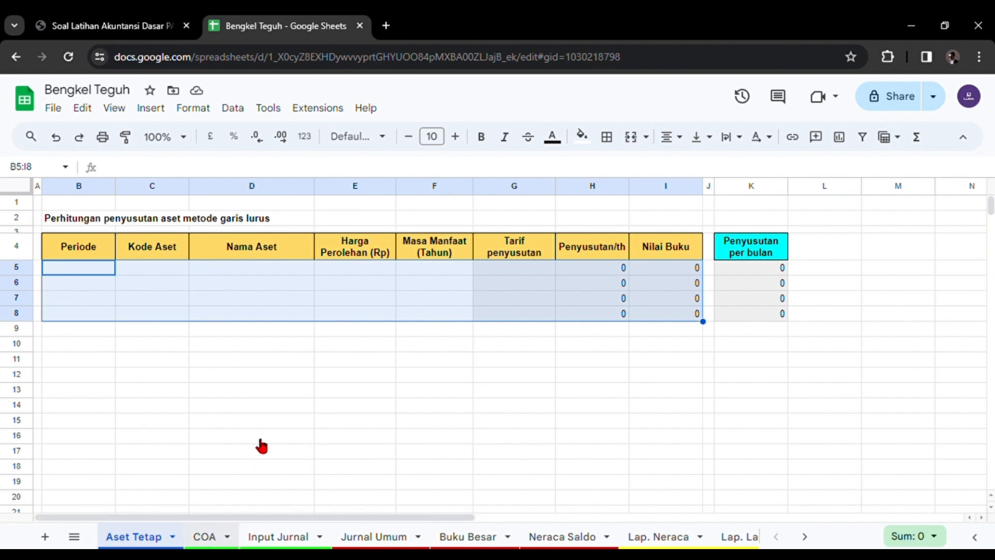
scroll(262, 394, "down", 1)
scroll(262, 393, "up", 1)
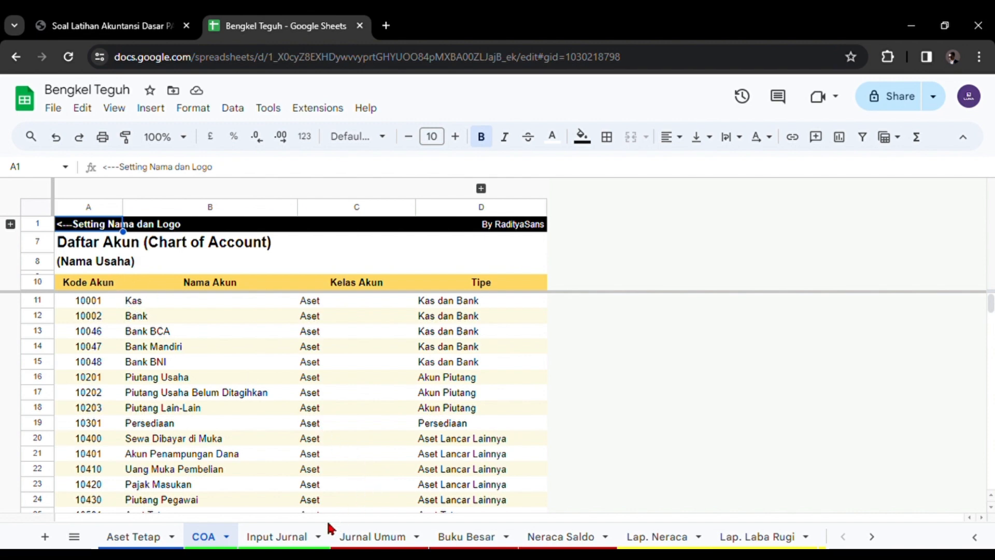
left_click(282, 535)
scroll(314, 401, "down", 3)
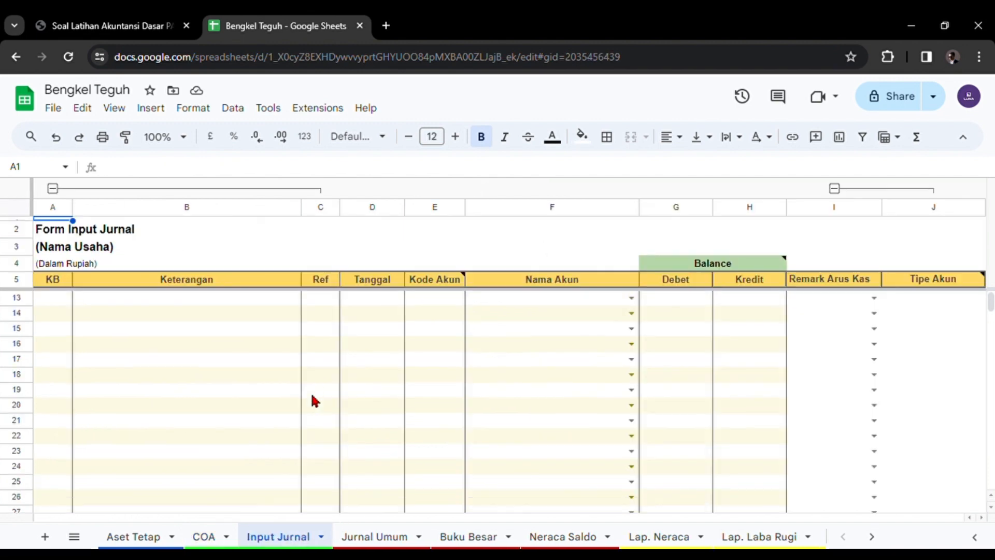
scroll(315, 400, "up", 3)
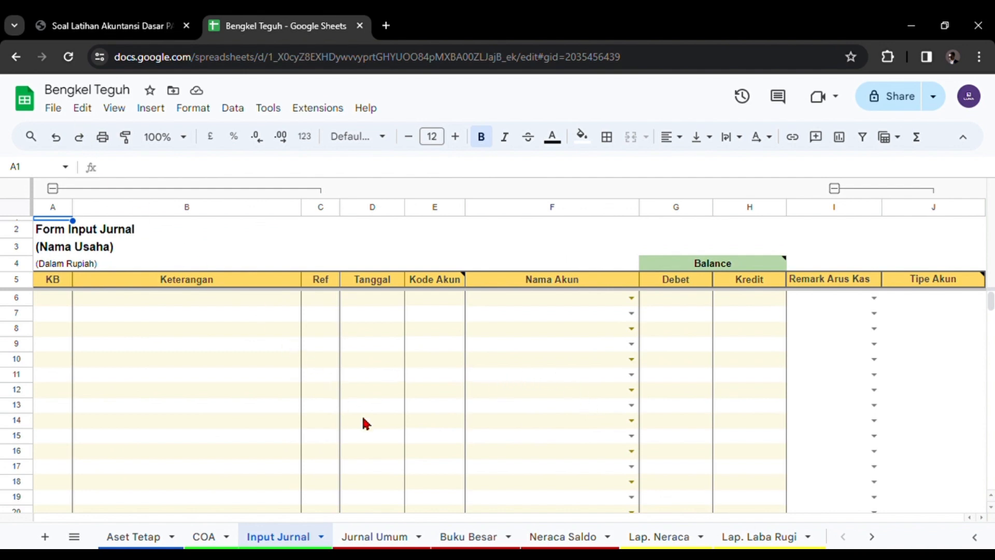
- Look through the report sheets from Jurnal Umum, Buku Besar and Neraca Saldo to Lap. Neraca, Lap. Laba Rugi and Lap. Arus Kas
left_click(369, 538)
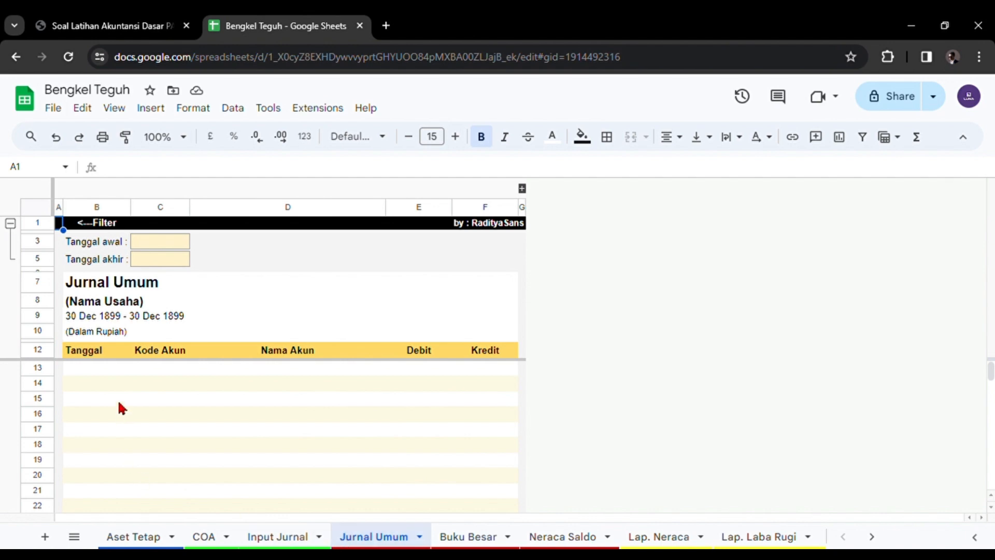
left_click(465, 535)
left_click(557, 537)
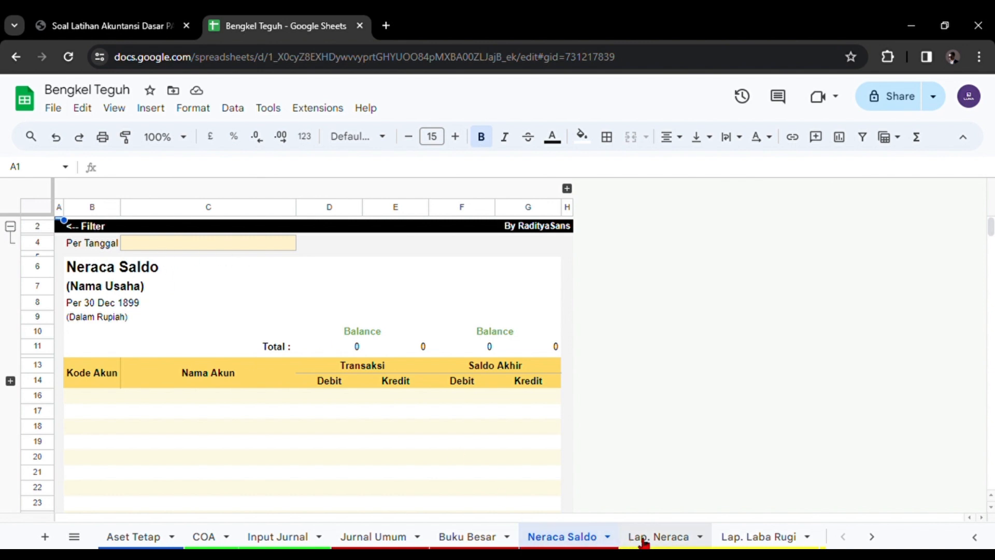
scroll(642, 537, "down", 2)
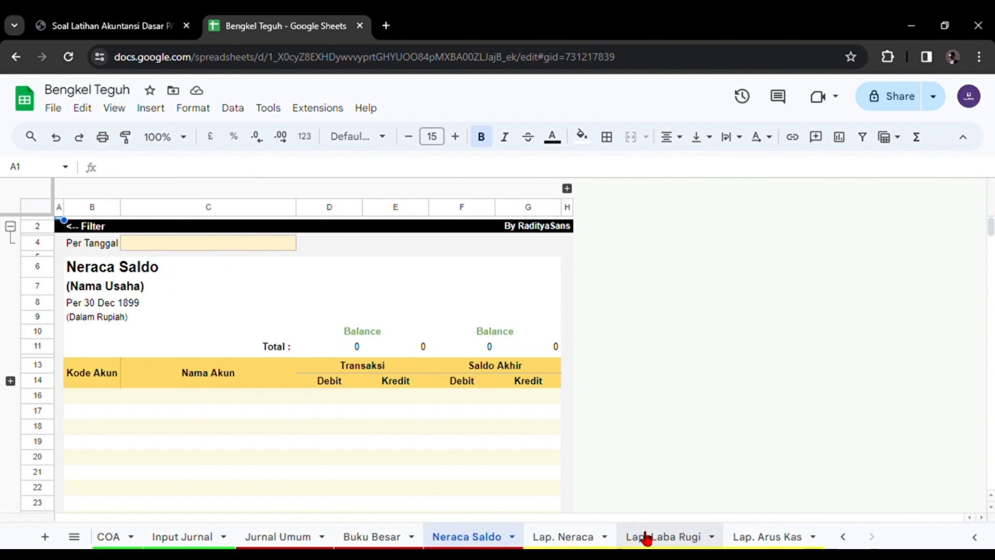
left_click(574, 539)
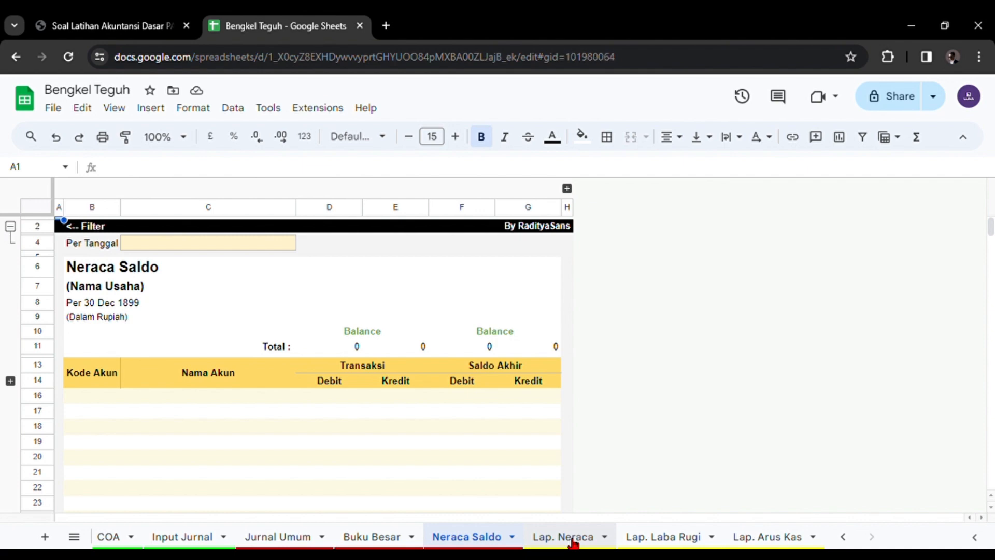
left_click(657, 542)
left_click(754, 539)
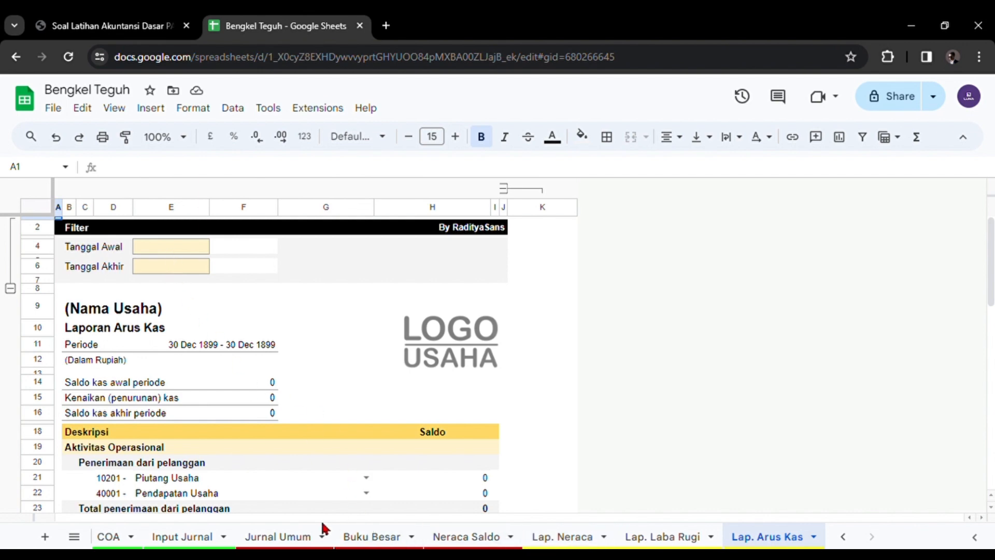
- Expand the name and logo settings on the COA sheet and set the business name to "Bengkel Teguh"
left_click(188, 537)
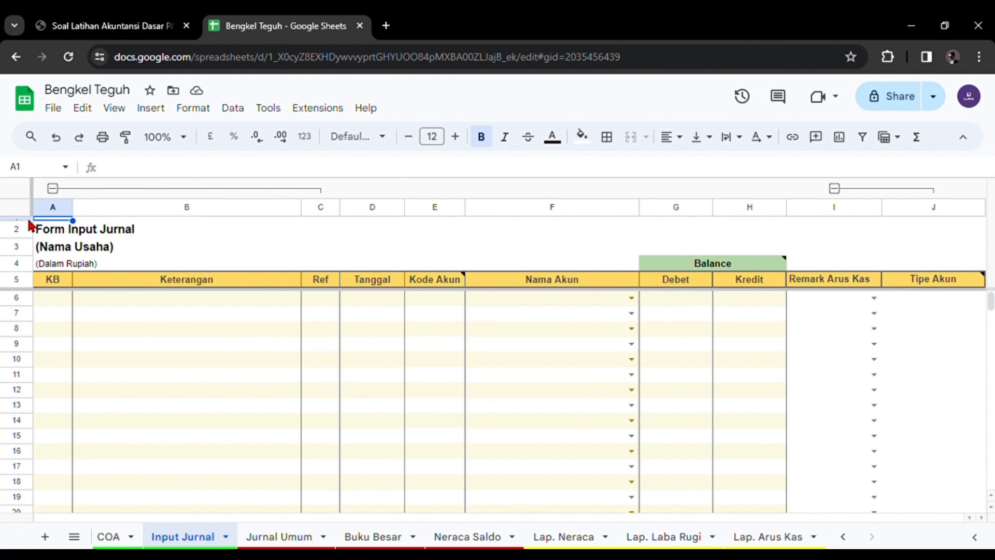
left_click(111, 535)
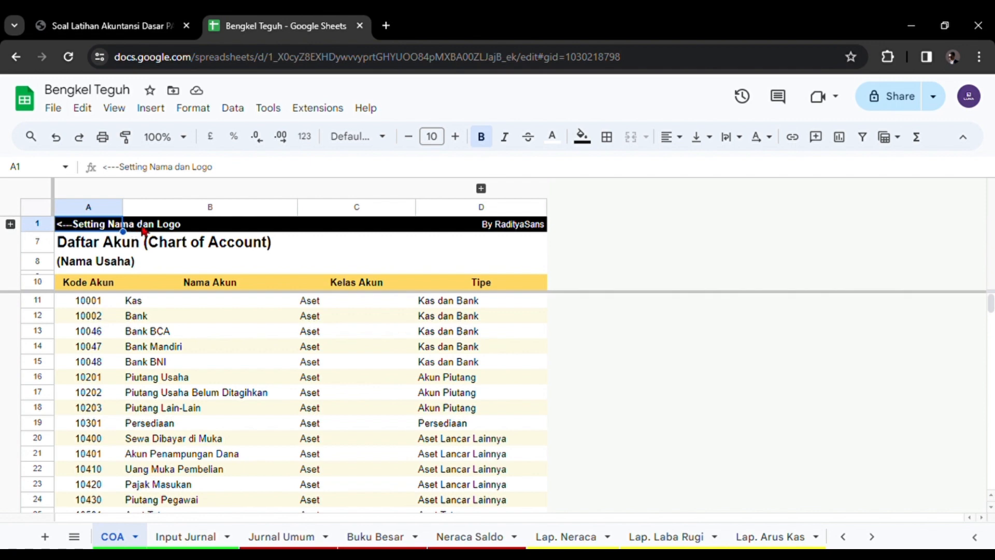
left_click(10, 224)
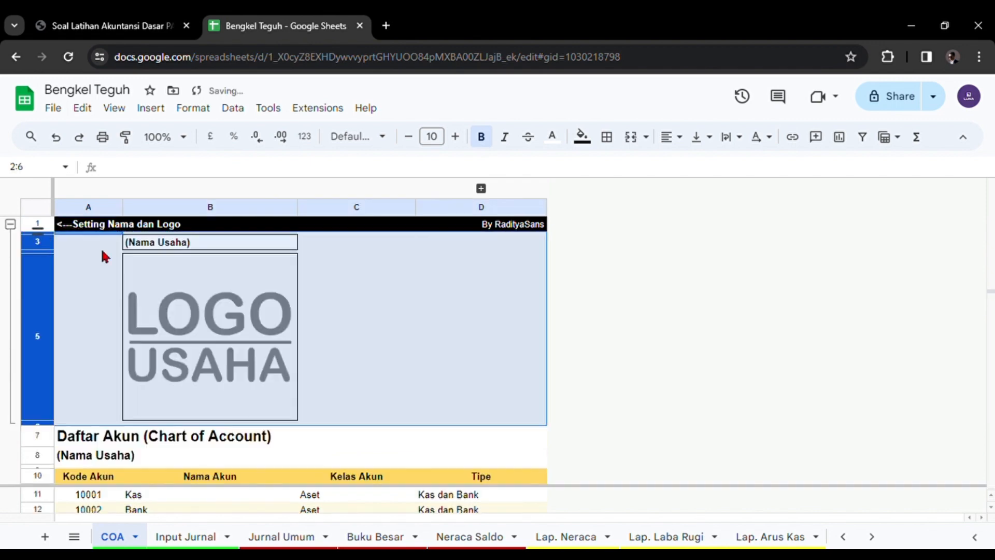
left_click(181, 248)
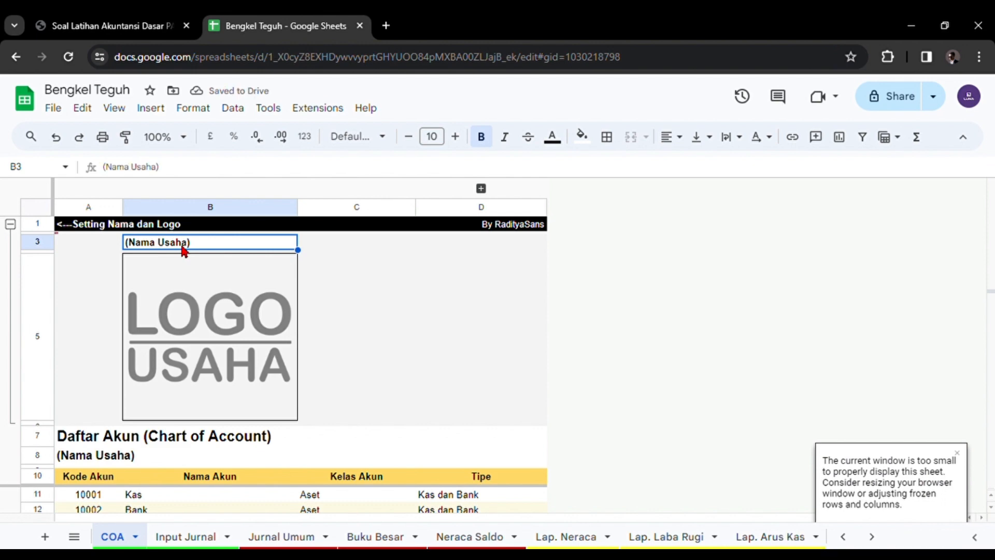
type("Bengkel T")
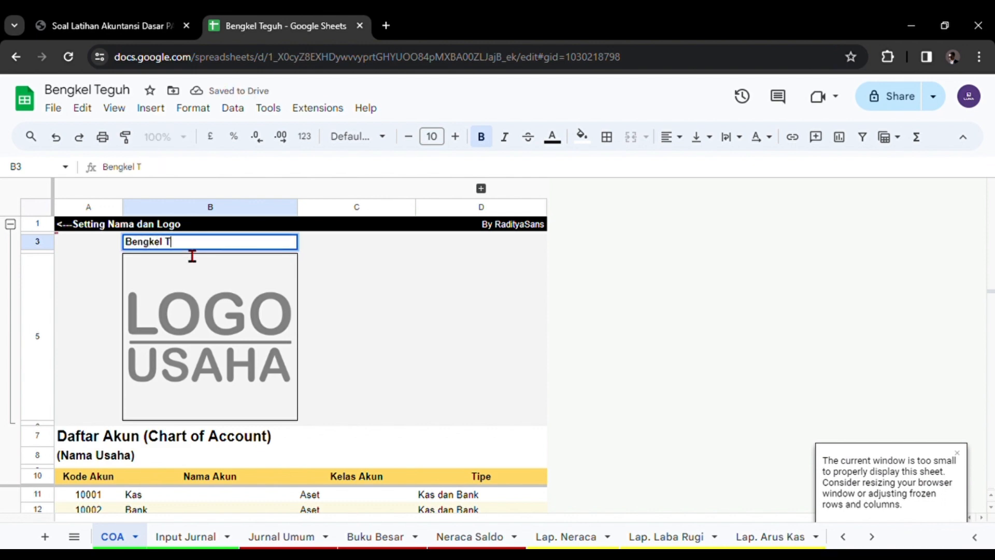
type("eguh")
left_click(190, 322)
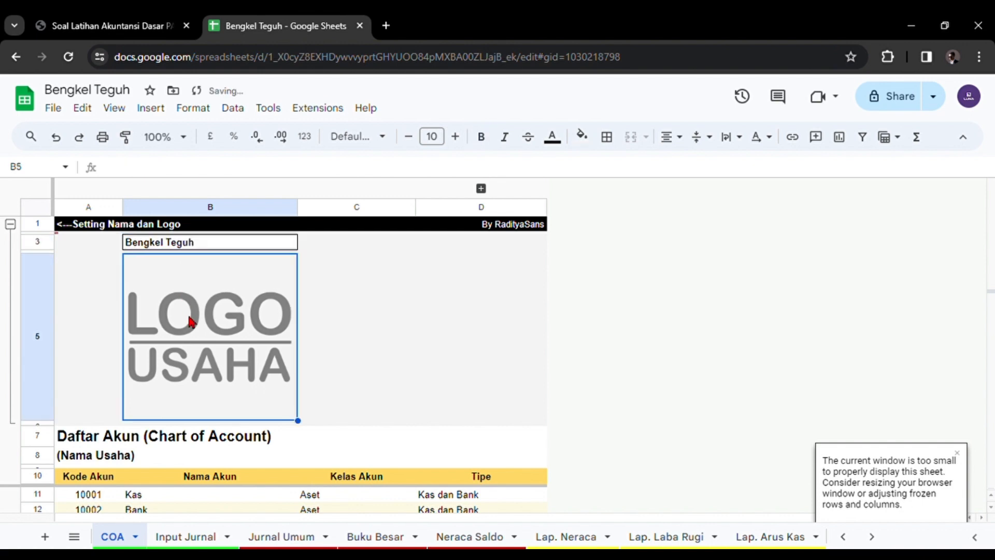
- Check how the business name carries over to the Lap. Laba Rugi, Lap. Neraca and Input Jurnal sheets
left_click(668, 538)
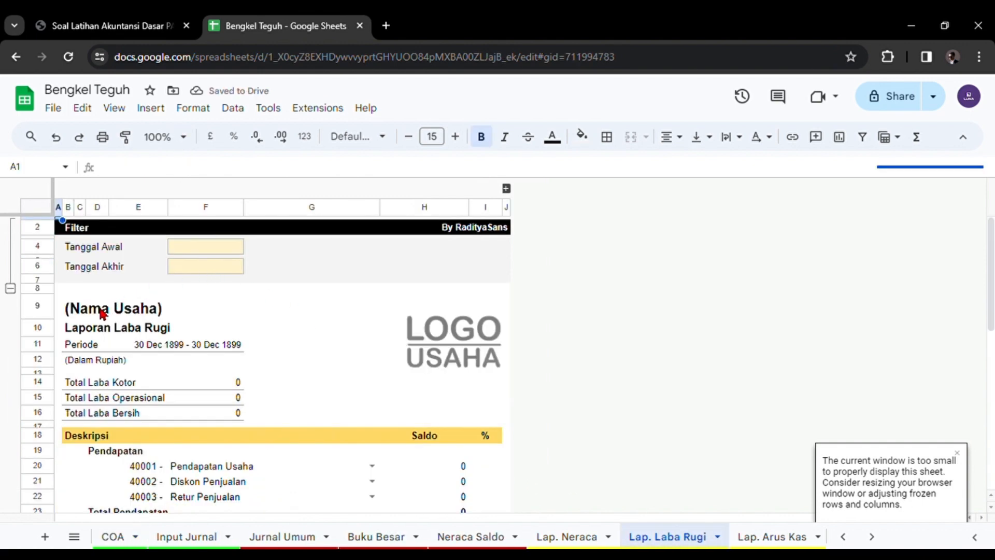
left_click(89, 316)
left_click(70, 314)
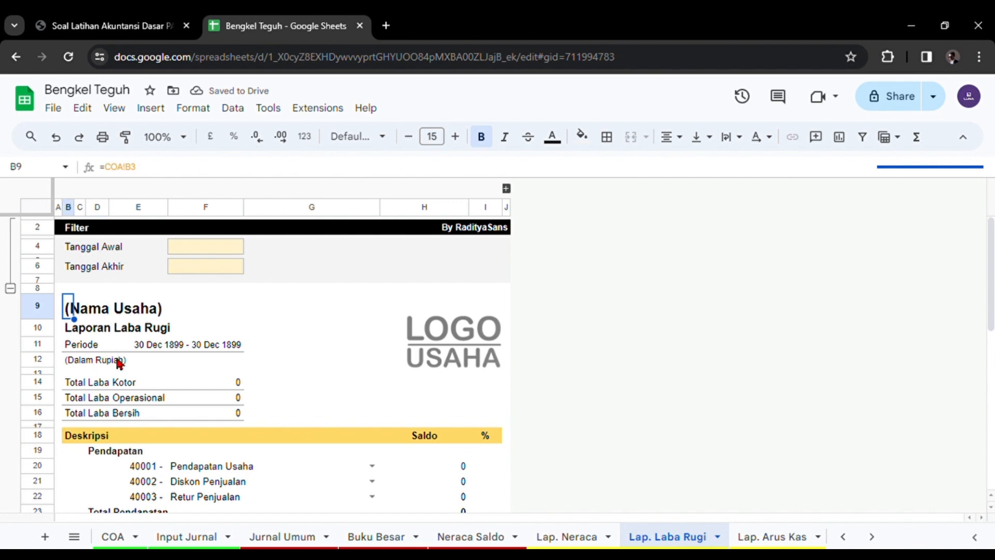
left_click(568, 539)
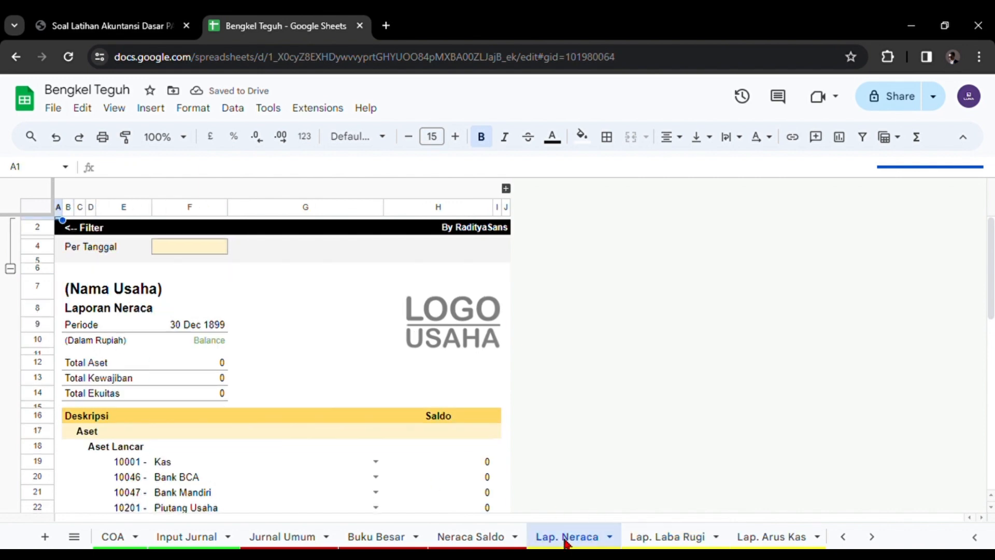
left_click(193, 539)
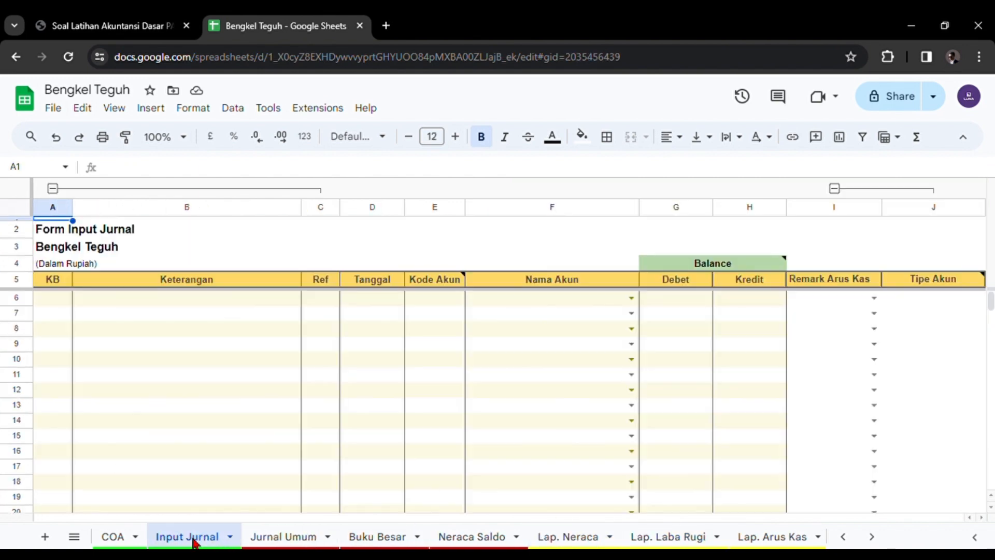
- Replace the placeholder logo in cell B5 of the COA sheet with the uploaded Performance Workshop image, inserted in the cell
left_click(121, 537)
left_click(220, 248)
left_click(211, 293)
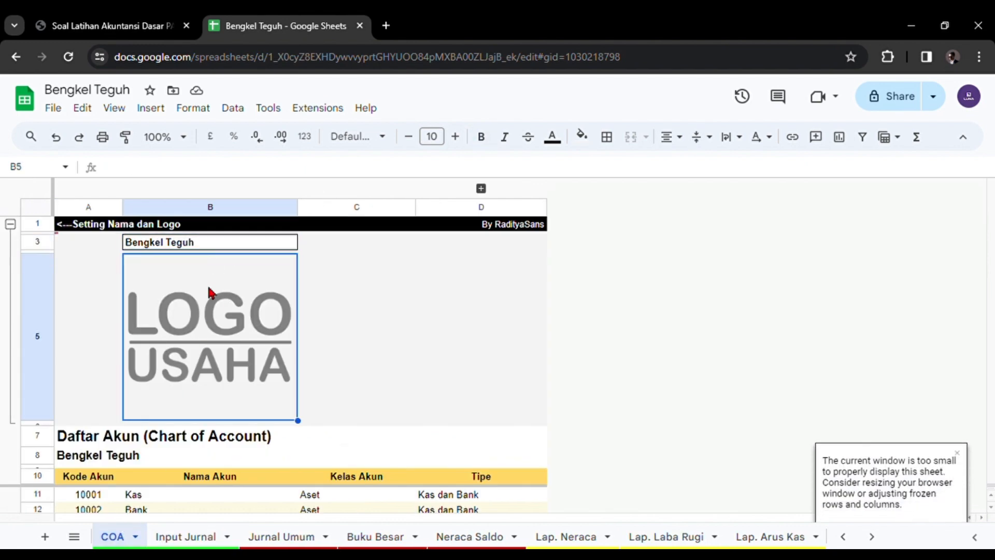
left_click(155, 108)
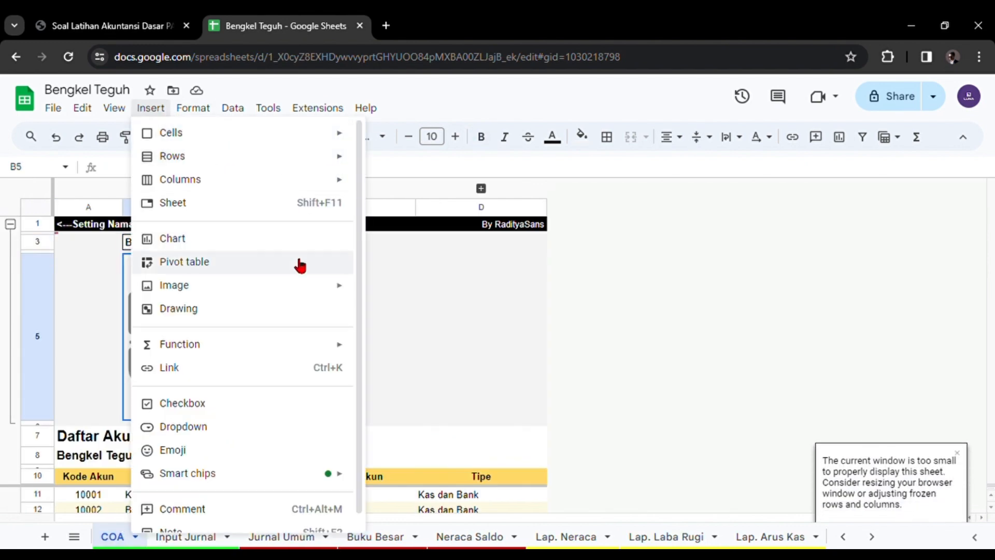
mouse_move(298, 288)
left_click(425, 293)
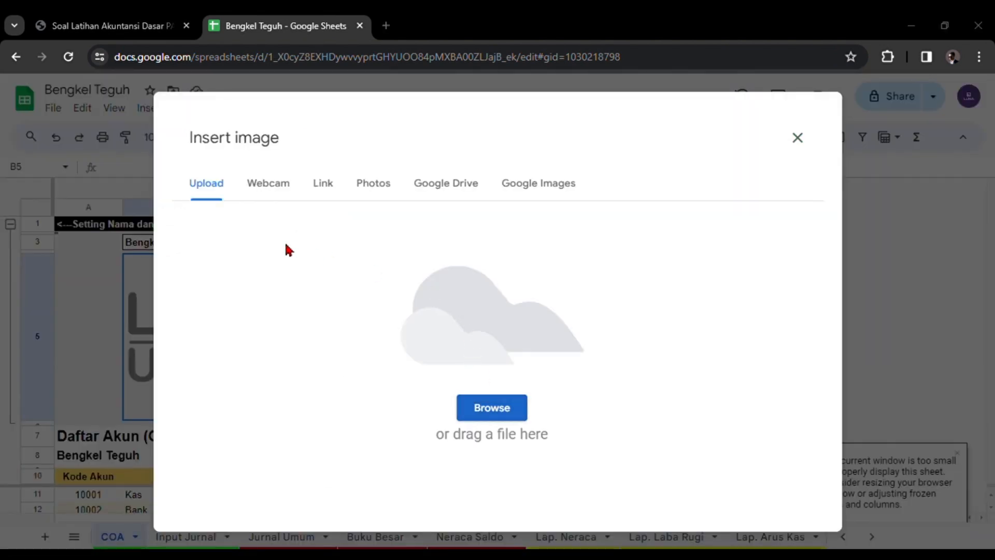
double_click(156, 128)
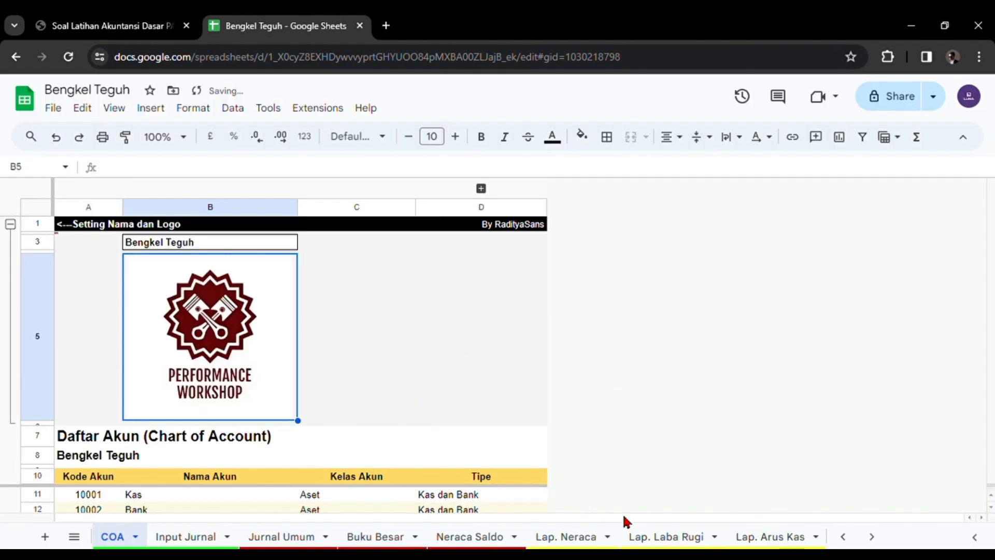
- Check the business name and logo in the headers of Lap. Laba Rugi, Lap. Neraca and Lap. Arus Kas
left_click(677, 537)
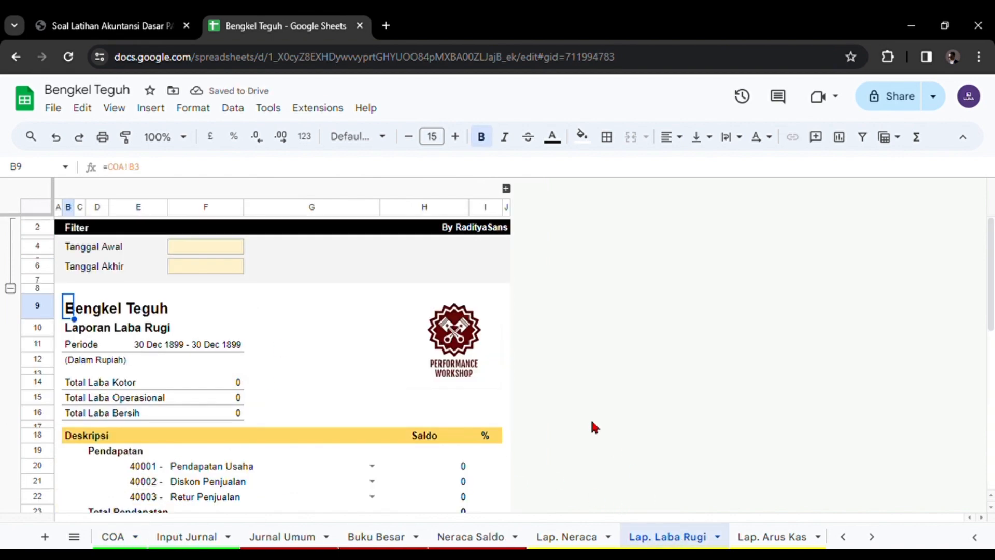
left_click(97, 310)
left_click(533, 535)
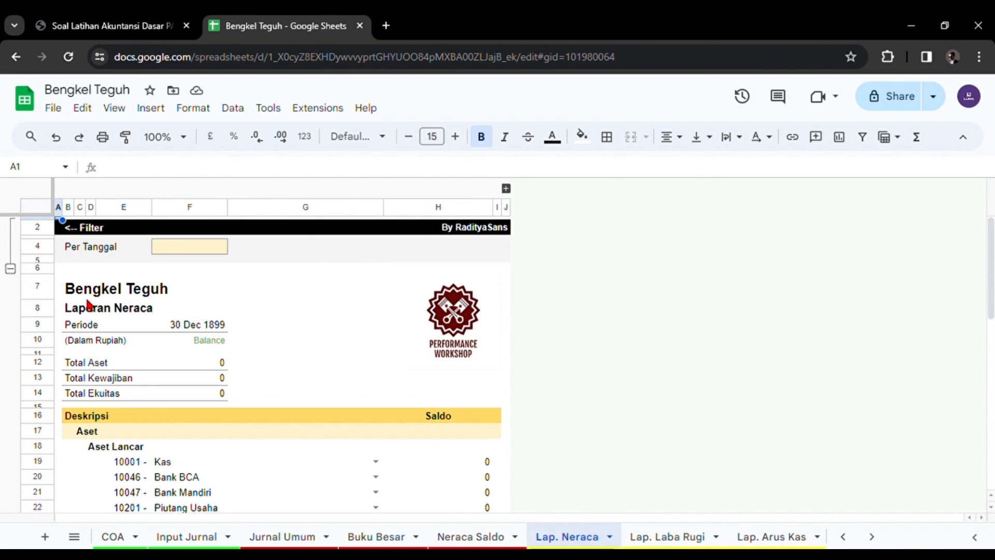
left_click(746, 535)
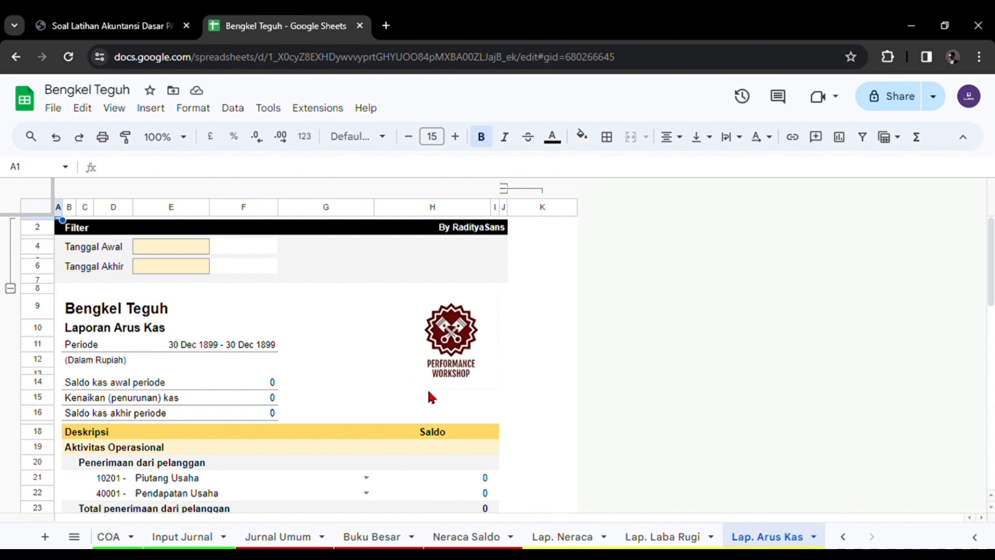
- Open the Input Jurnal sheet, reread the first transaction in the exercise PDF, and return to the spreadsheet
left_click(187, 535)
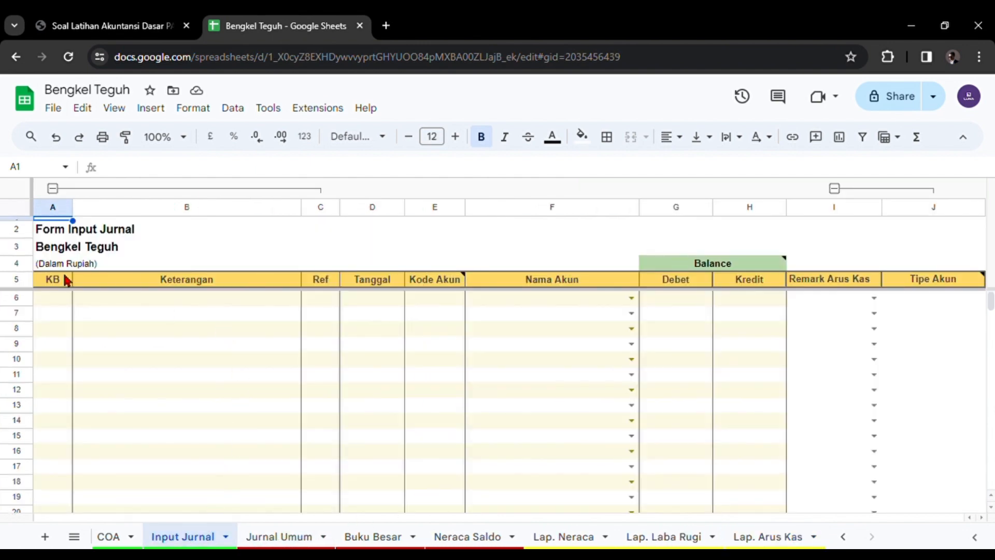
left_click(108, 30)
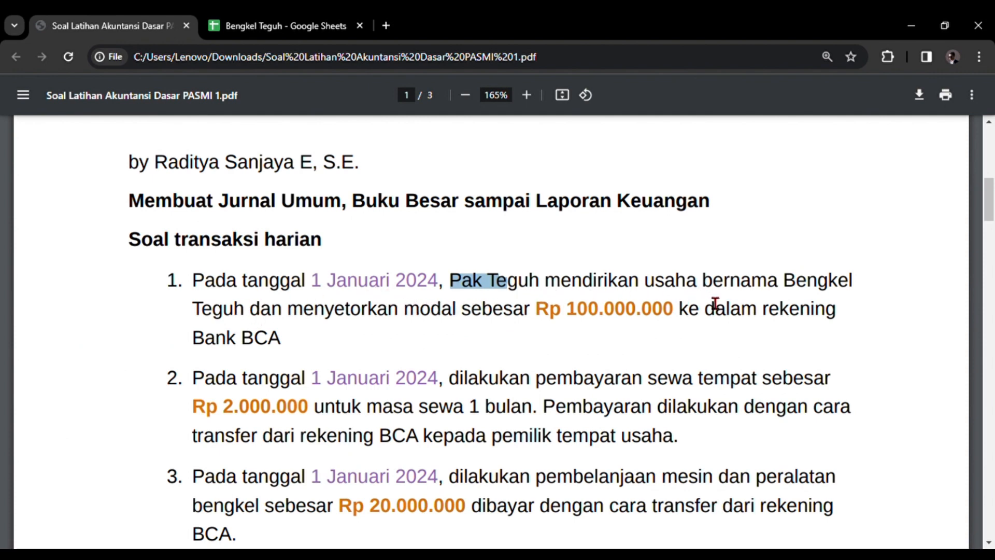
left_click_drag(295, 349, 204, 291)
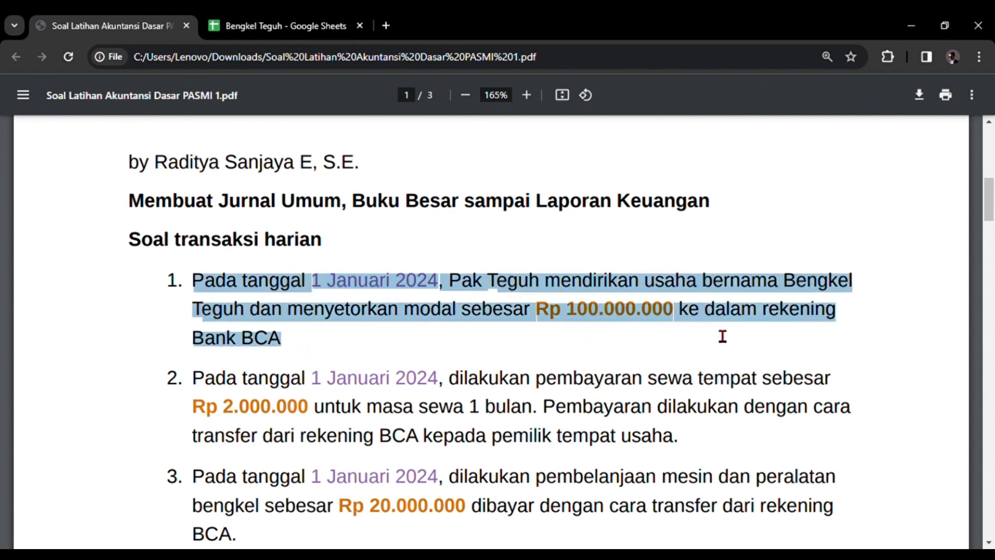
left_click(240, 27)
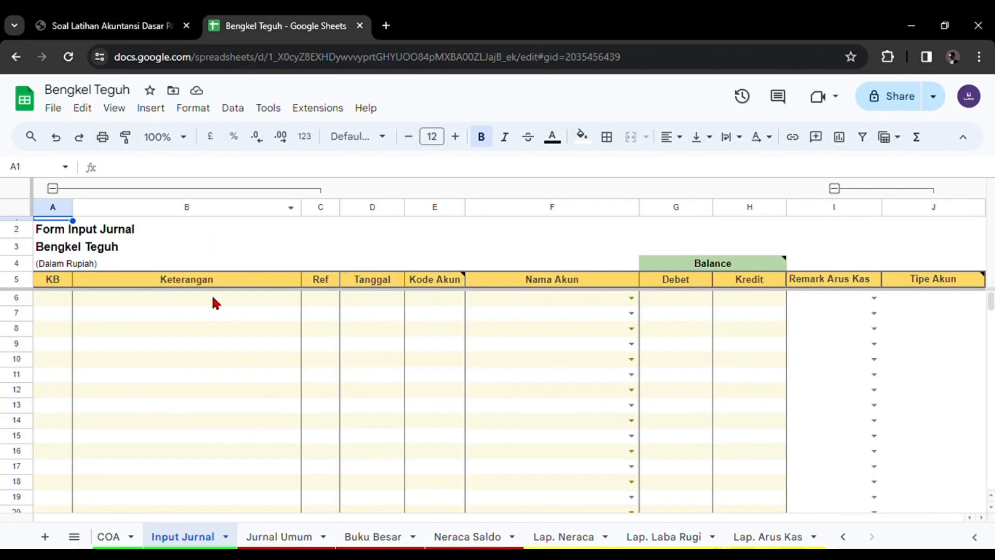
- Enter the date 1 Jan 2024 in the Tanggal column of the first journal line, row 6
left_click(541, 302)
double_click(390, 303)
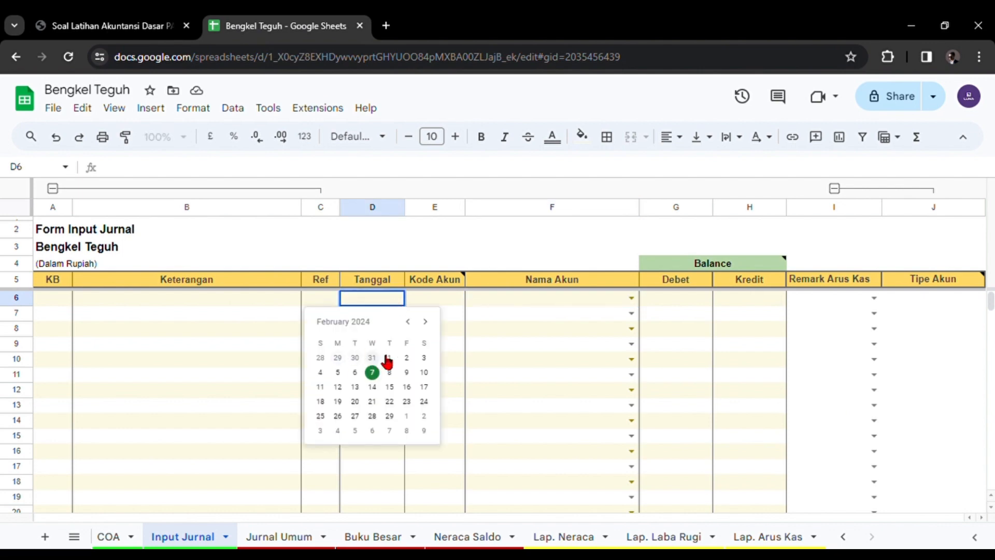
left_click(409, 322)
left_click(338, 358)
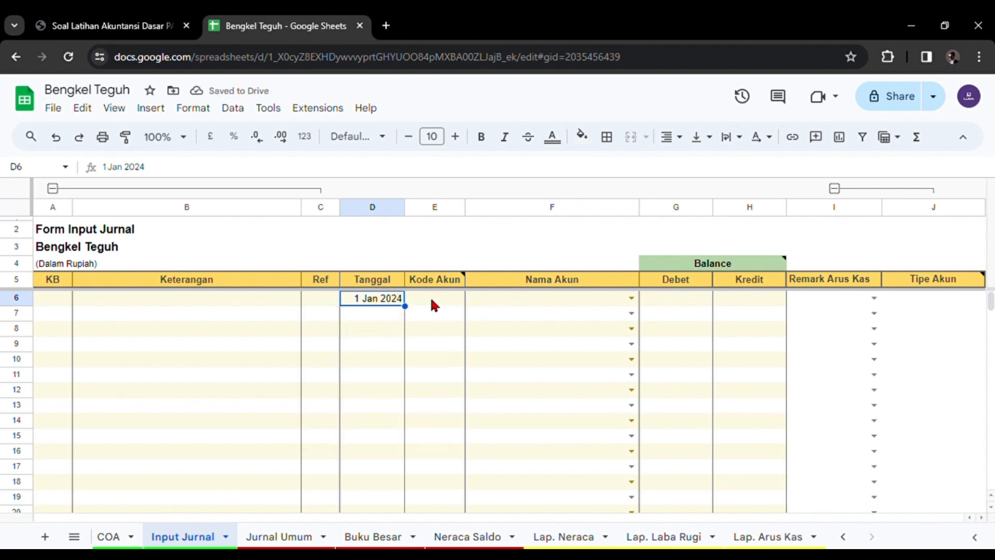
- Examine the Kode Akun and Remark Arus Kas columns and the formula in the Kode Akun header
left_click(432, 210)
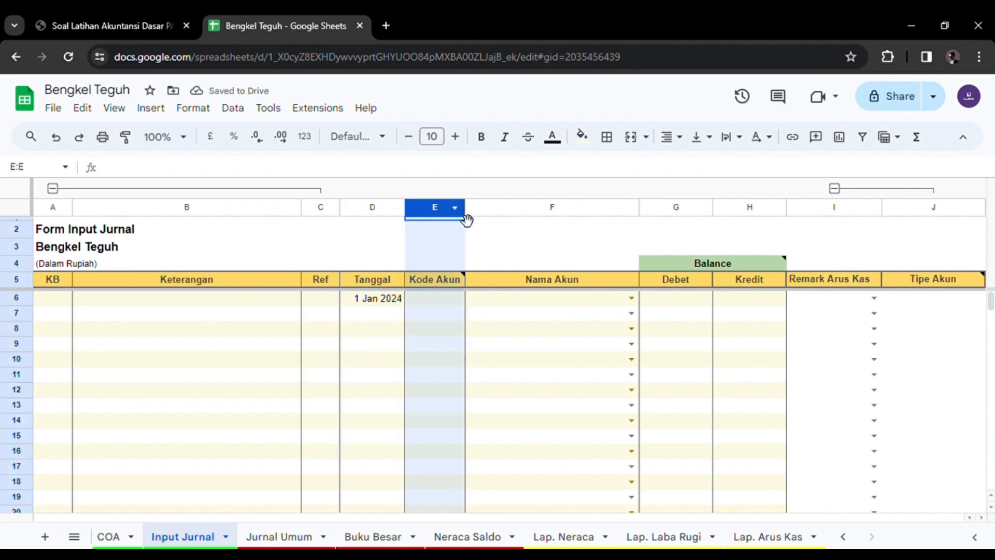
left_click(830, 210)
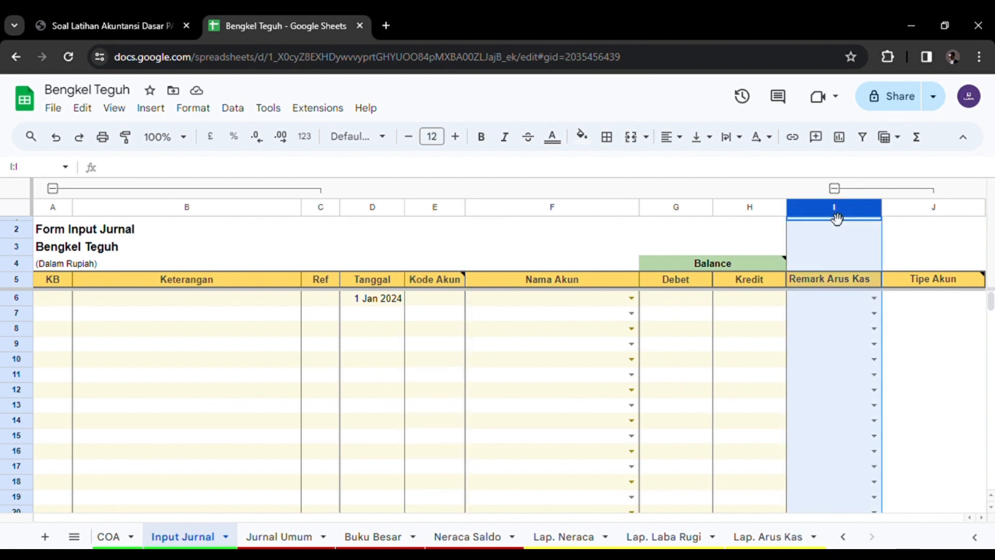
left_click(426, 213)
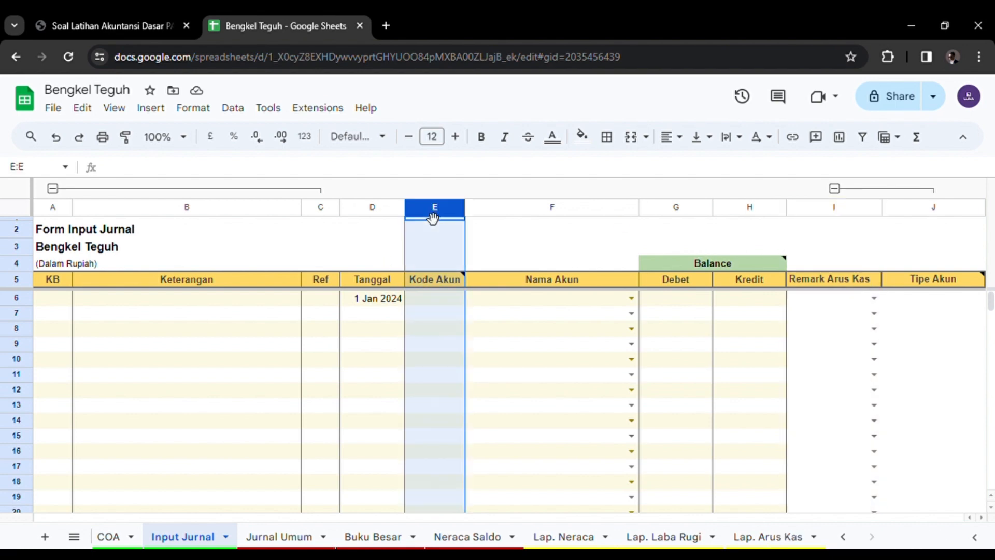
left_click(441, 279)
left_click(435, 300)
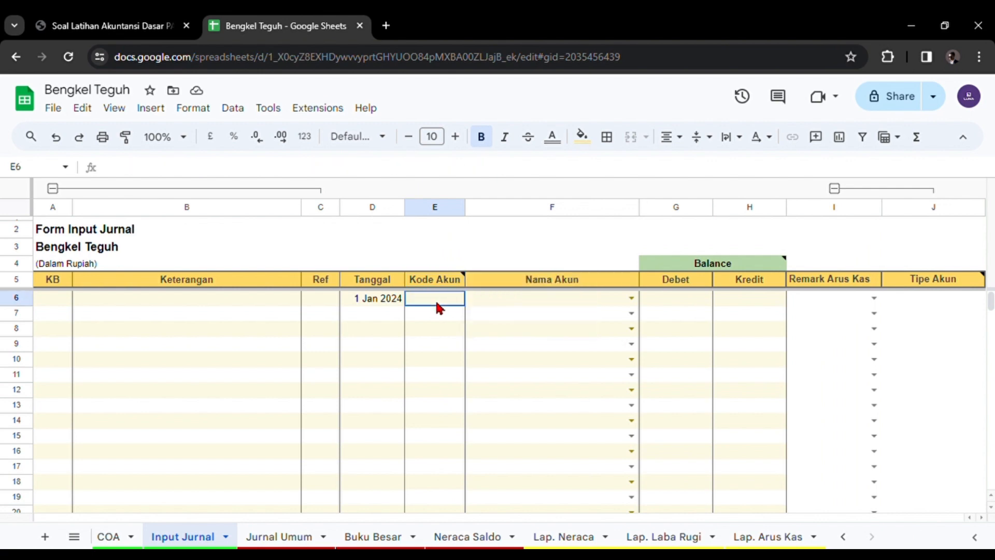
left_click(449, 284)
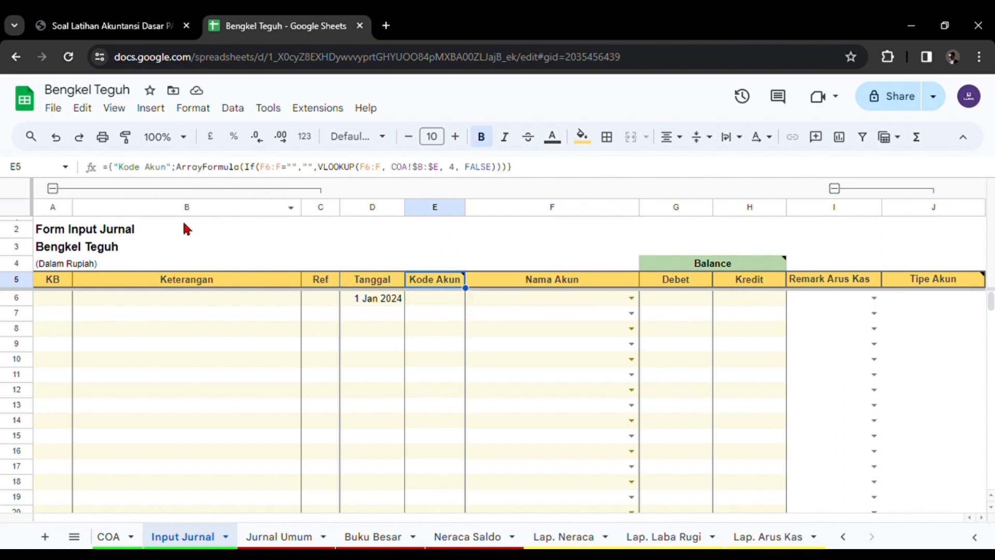
- Recheck the first exercise in the PDF and set the Nama Akun of the first journal line to Bank BCA
left_click(526, 301)
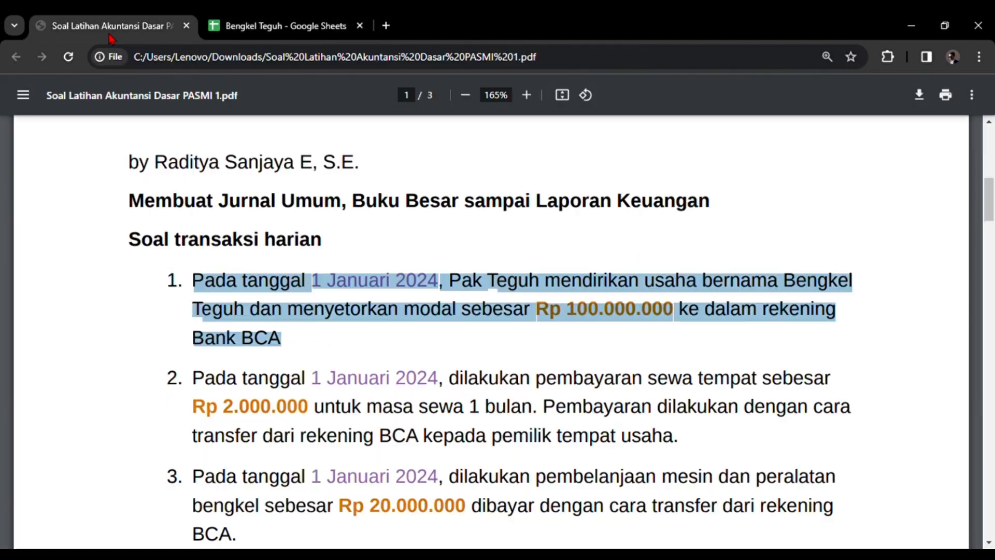
left_click(124, 26)
left_click(287, 29)
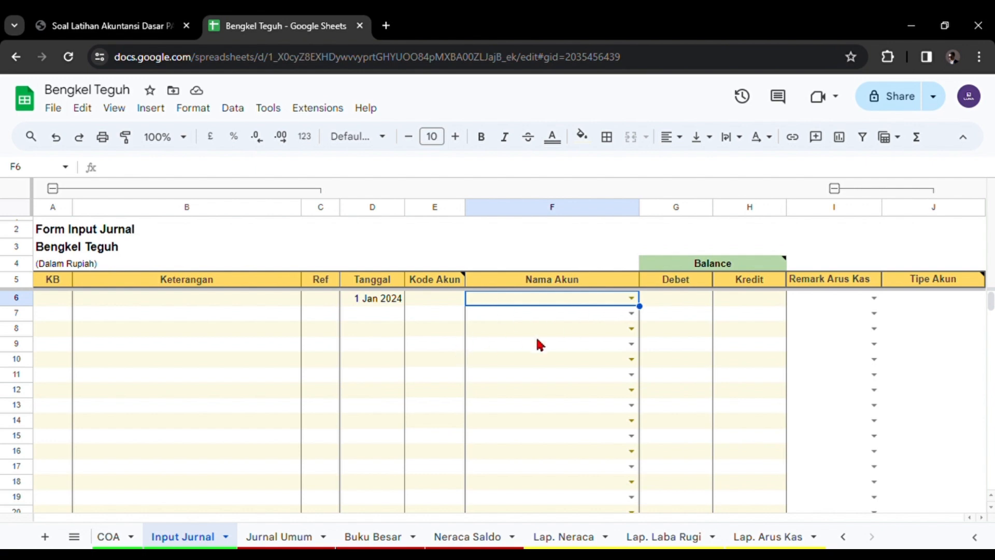
left_click(523, 313)
left_click(524, 301)
type("Bca")
left_click(567, 317)
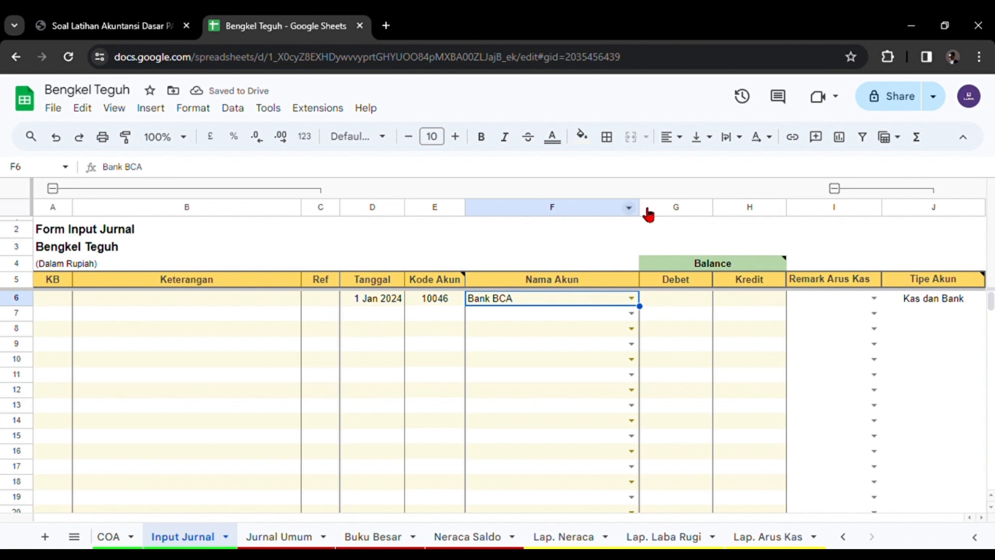
- Browse the Nama Akun options for the second journal line in row 7 without choosing an account
left_click(524, 317)
left_click(535, 344)
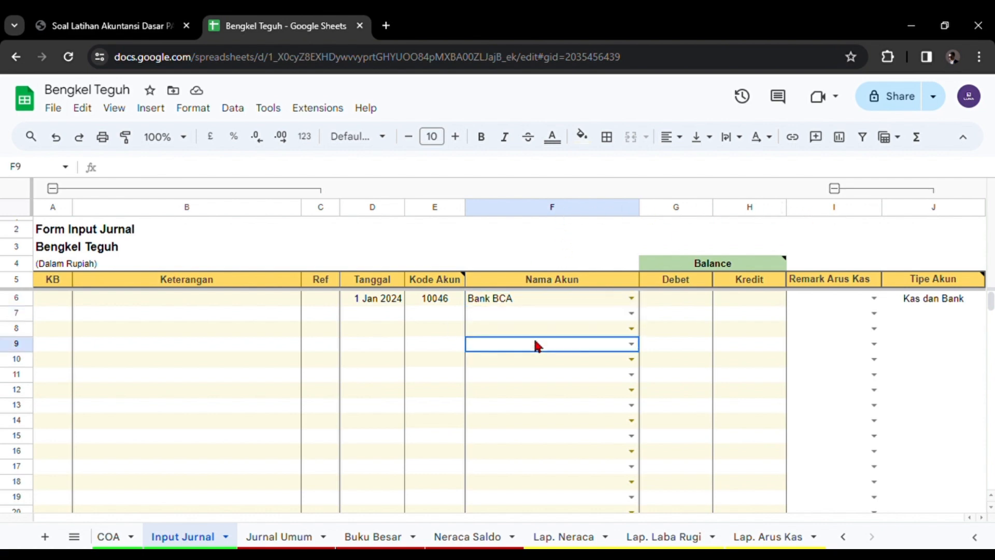
left_click(542, 384)
left_click(631, 313)
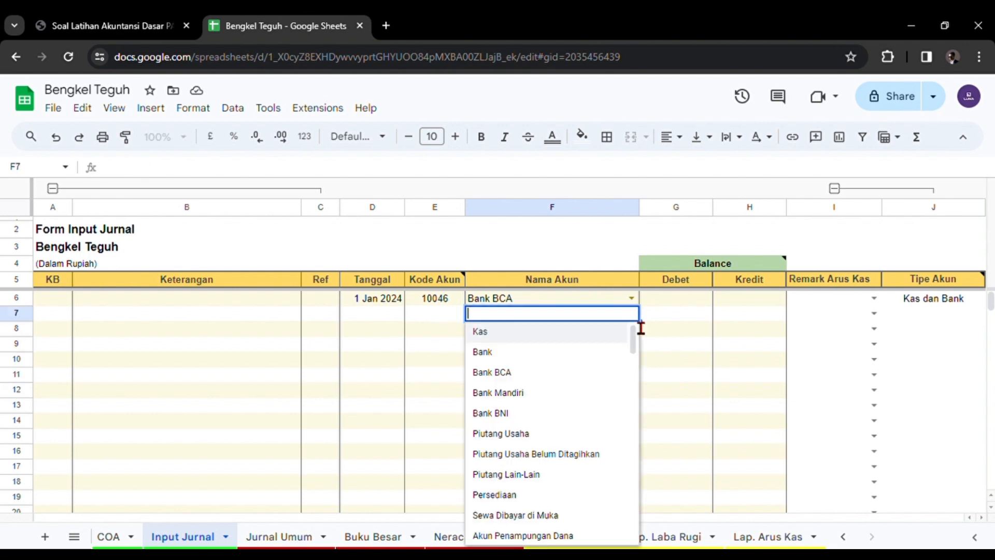
scroll(594, 415, "down", 10)
left_click(710, 392)
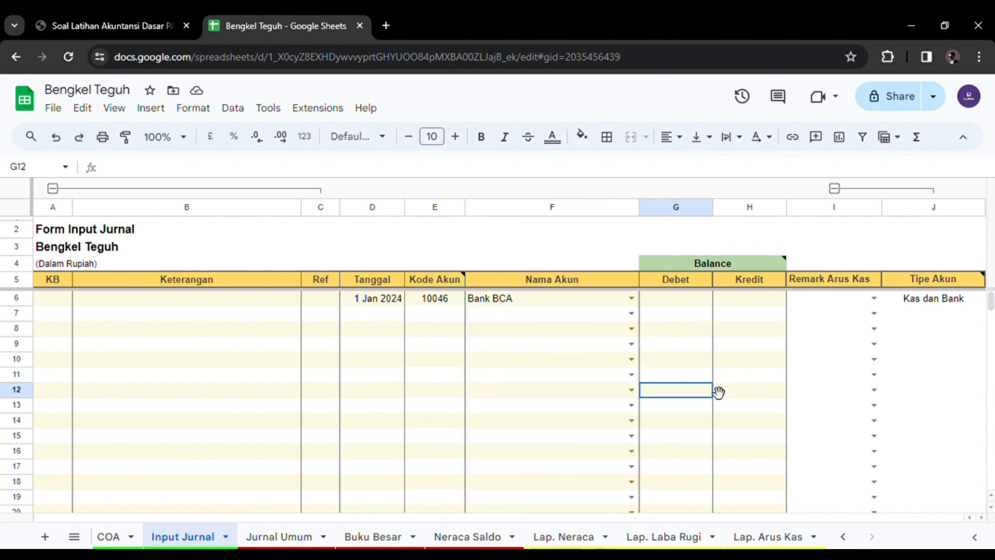
left_click(608, 302)
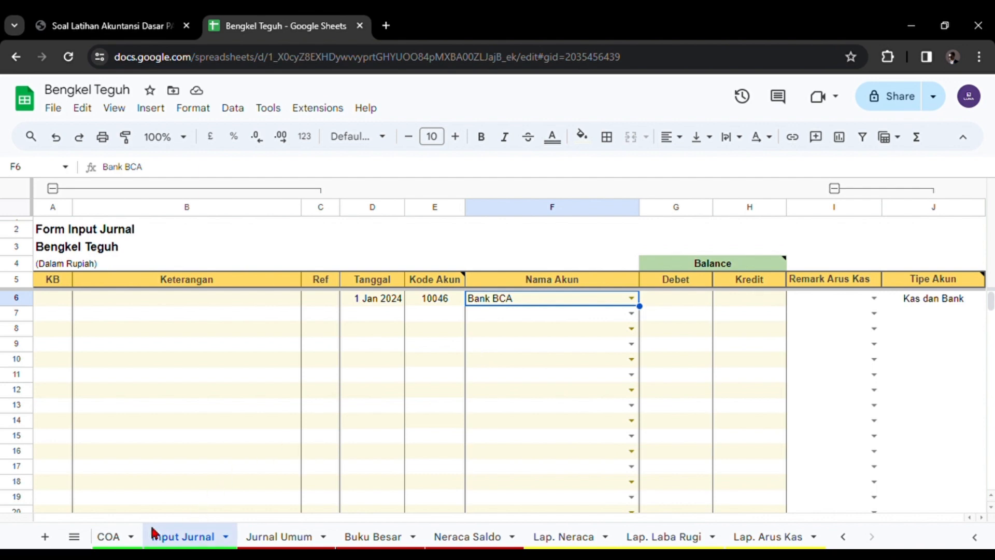
- Collapse the name and logo settings rows on the COA sheet and look through the chart of accounts
left_click(115, 537)
scroll(213, 420, "up", 2)
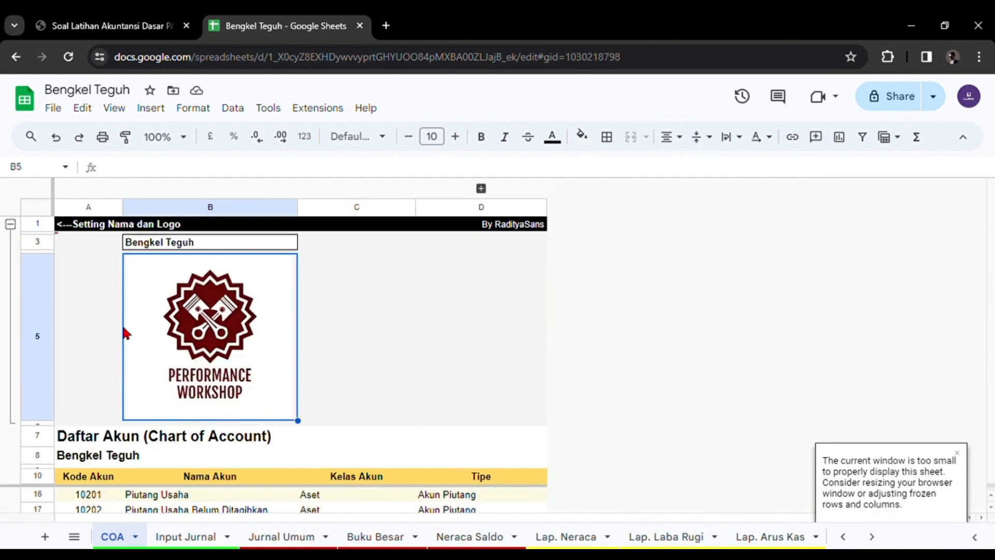
left_click(9, 223)
scroll(206, 372, "down", 3)
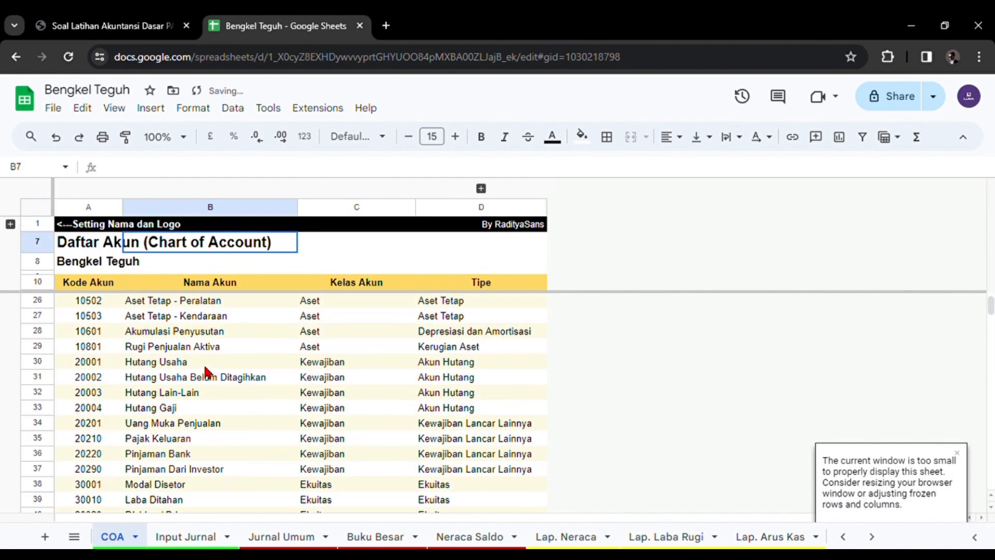
scroll(206, 371, "down", 15)
scroll(207, 377, "up", 3)
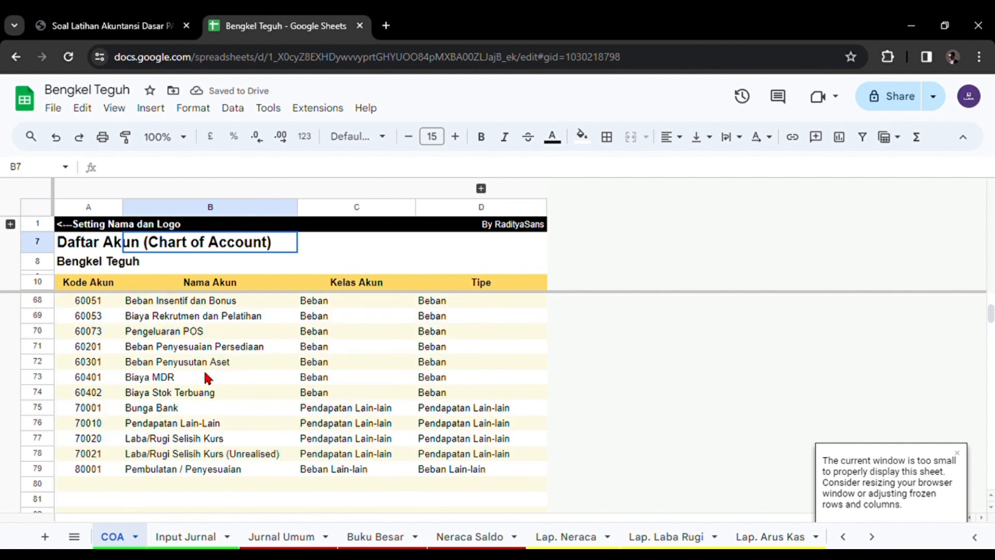
- Return to the Input Jurnal sheet and set the Nama Akun of the second journal line, row 7, to Modal Disetor
left_click(194, 543)
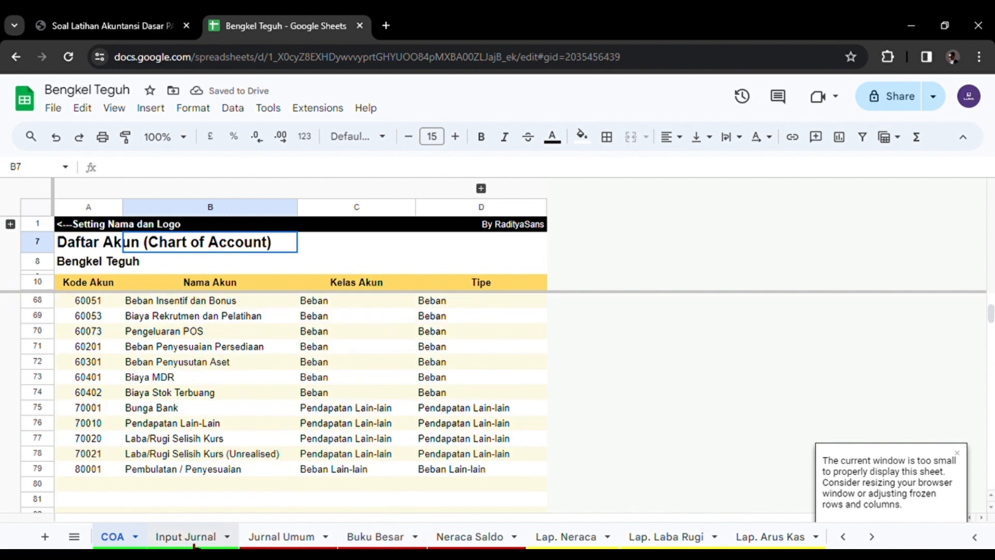
left_click(632, 314)
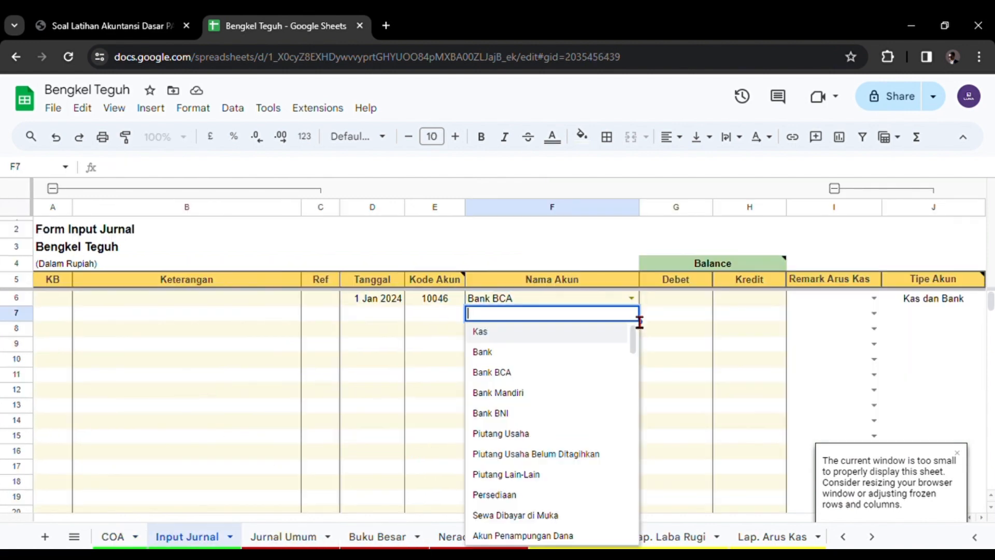
left_click(416, 329)
left_click(536, 316)
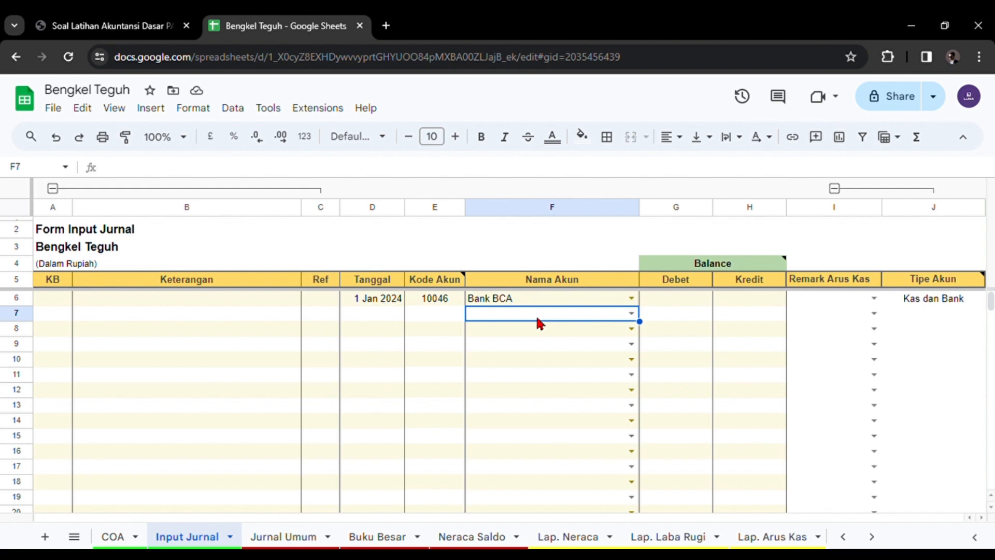
type("moda")
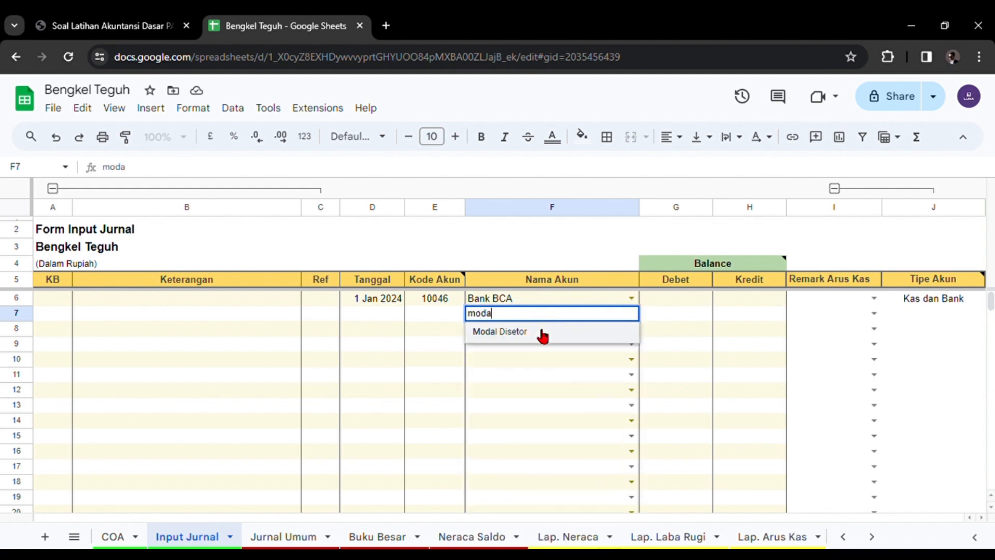
left_click(539, 332)
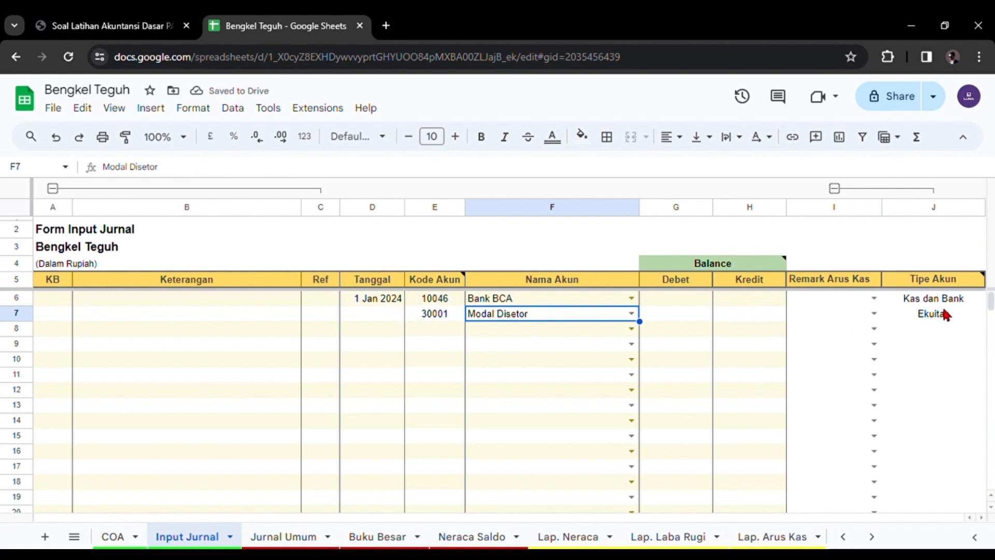
- Enter the date 1 Jan 2024 in the Tanggal column of the Modal Disetor line
double_click(385, 315)
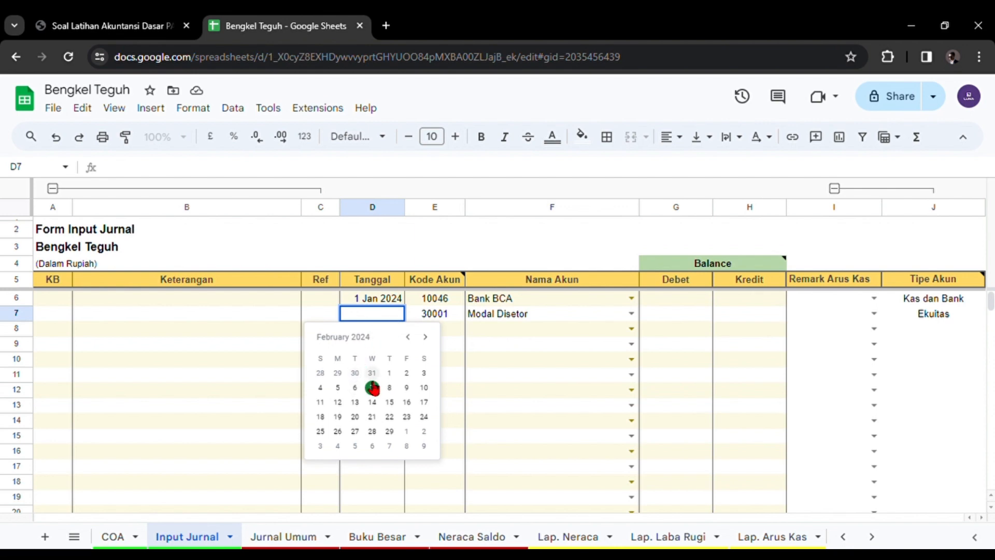
left_click(408, 336)
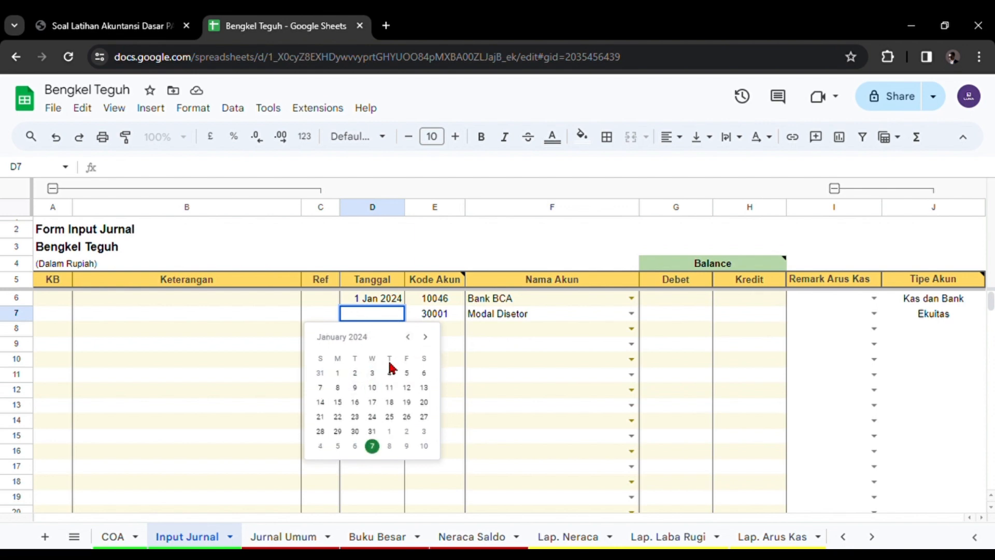
left_click(338, 372)
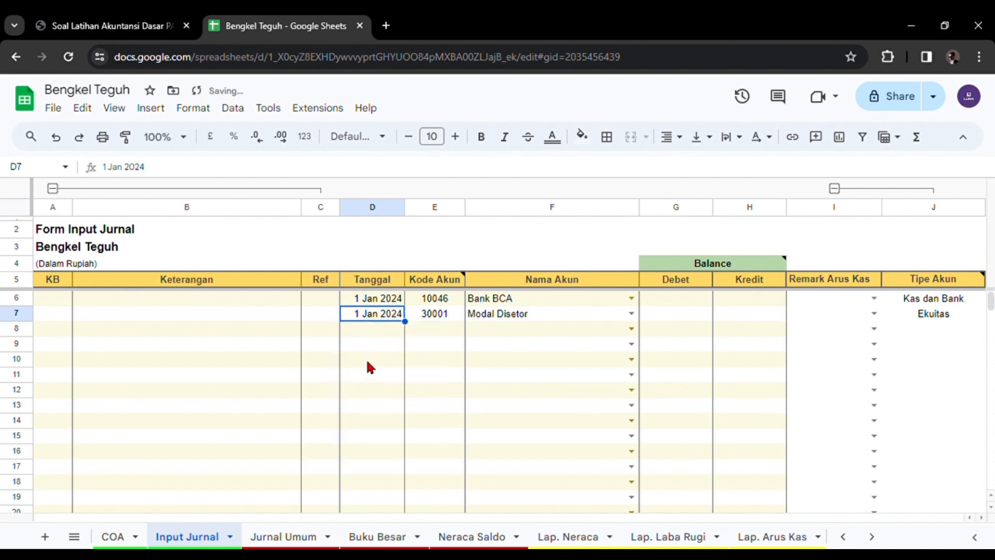
- Enter a Debet amount of 100000000 for the Bank BCA line in row 6
left_click(675, 299)
type("10")
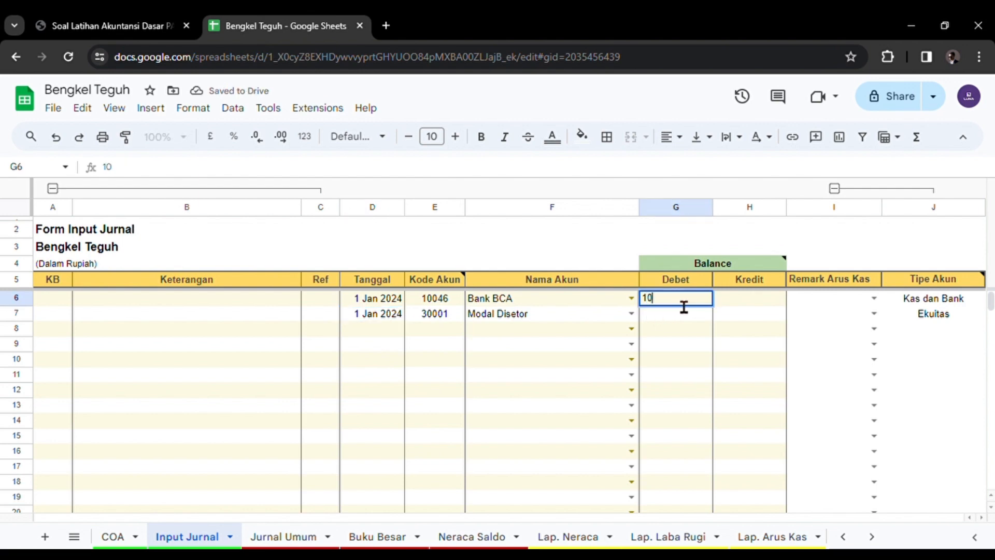
type("0000000")
key("Return")
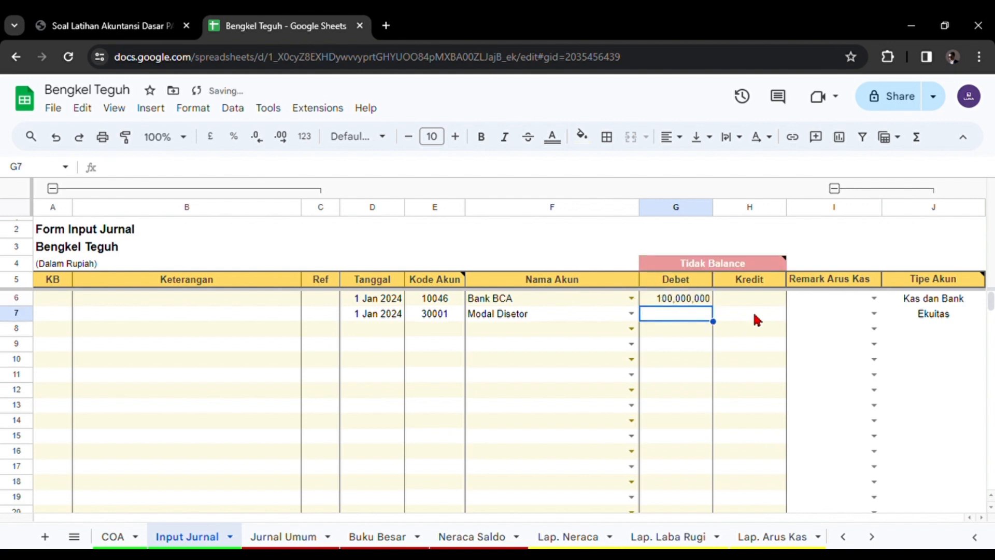
- Enter a Kredit amount of 100000000 for the Modal Disetor line in row 7
left_click(754, 316)
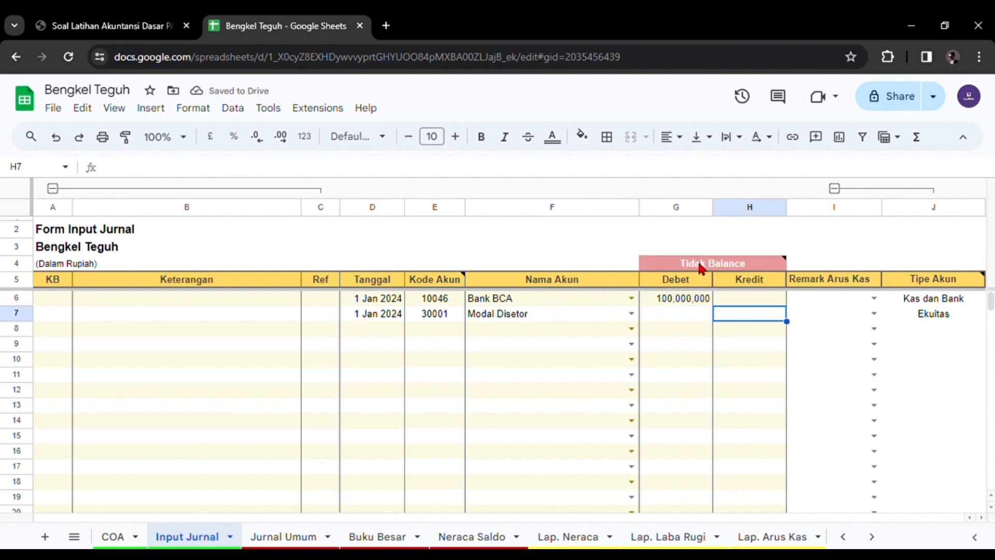
mouse_move(697, 260)
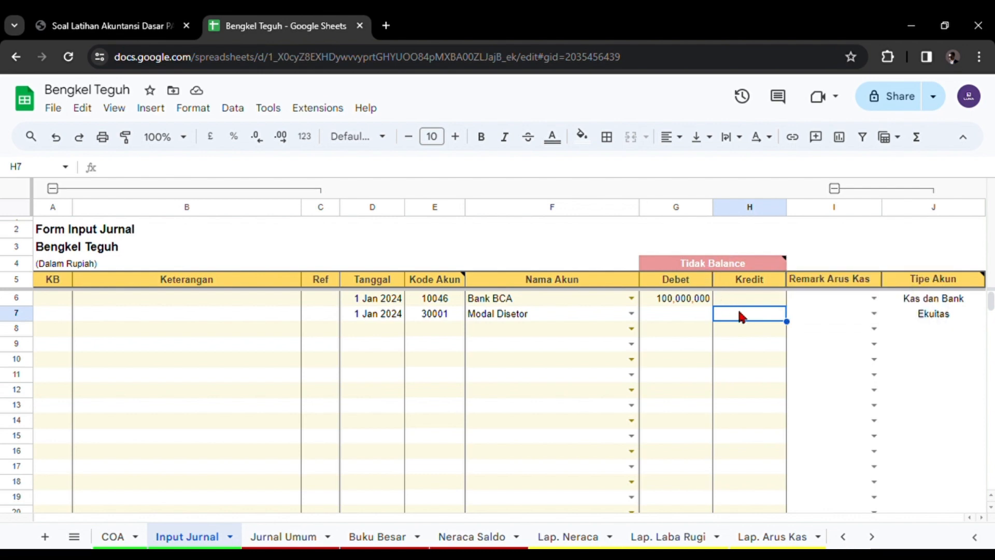
type("100")
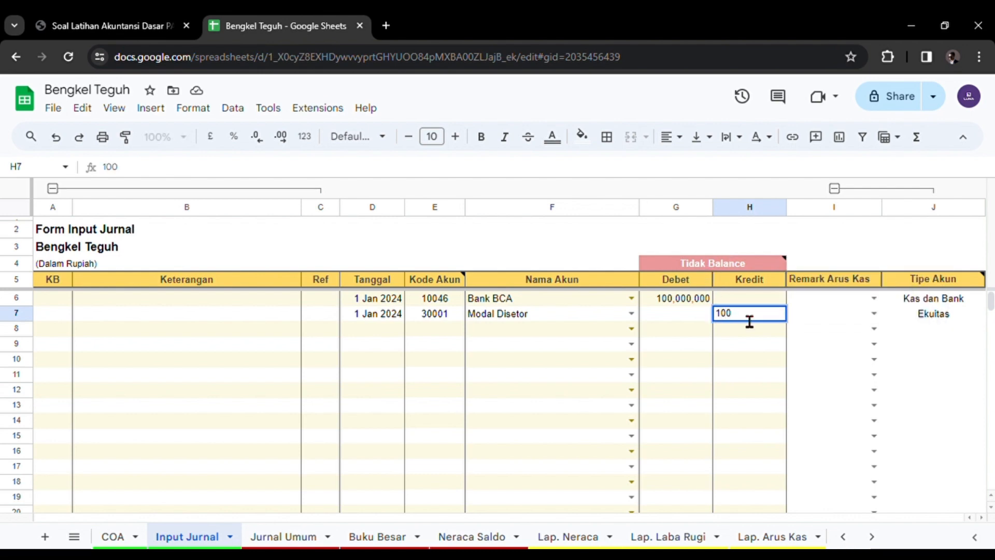
type("000000")
key("Return")
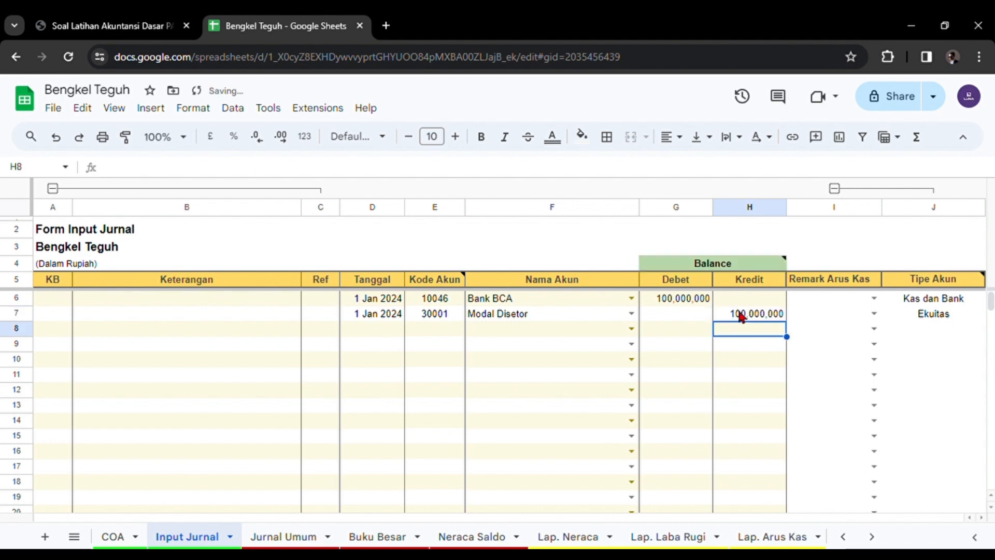
- Examine the balance check formula above the Debet and Kredit columns and review the Bank BCA and Modal Disetor lines
left_click(700, 265)
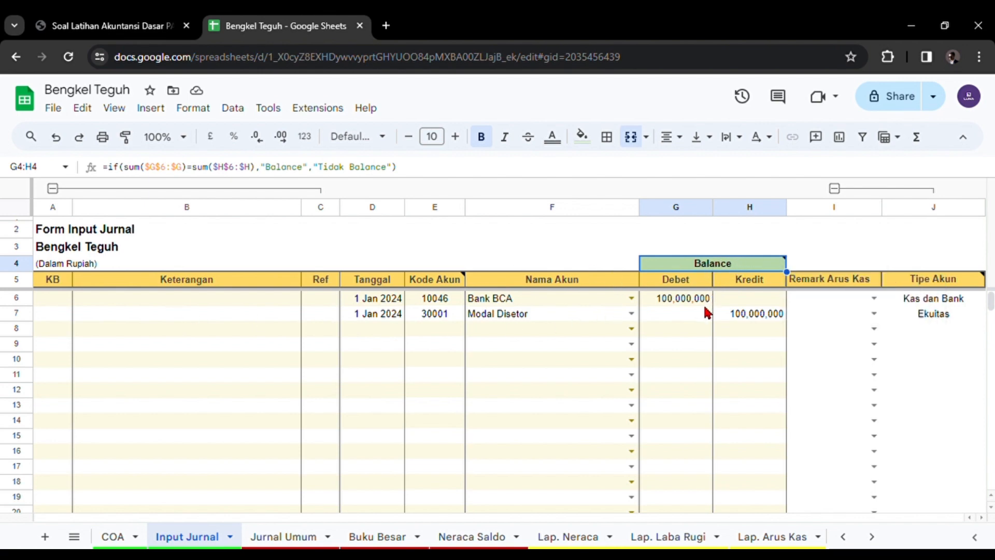
left_click(513, 315)
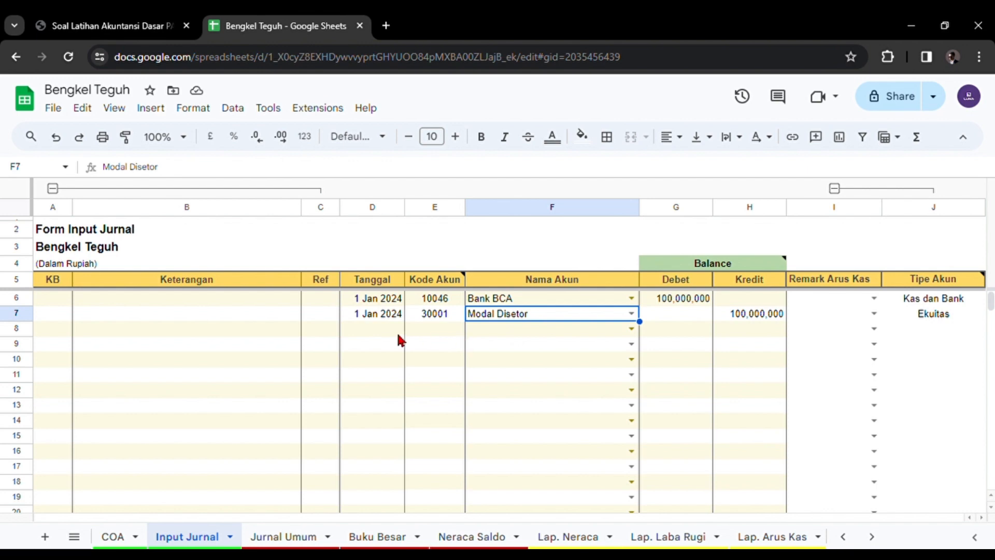
left_click(383, 328)
left_click(488, 308)
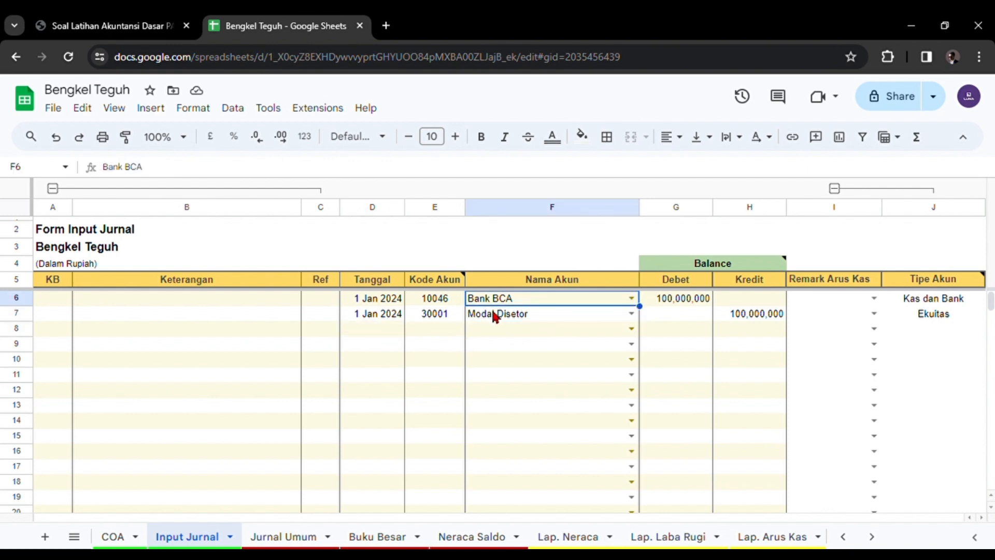
left_click(507, 314)
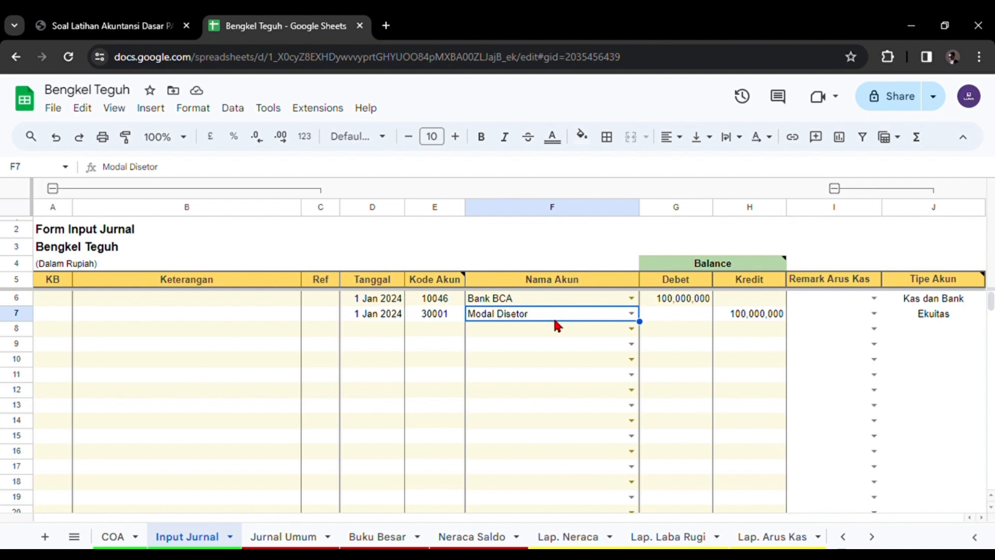
left_click(509, 304)
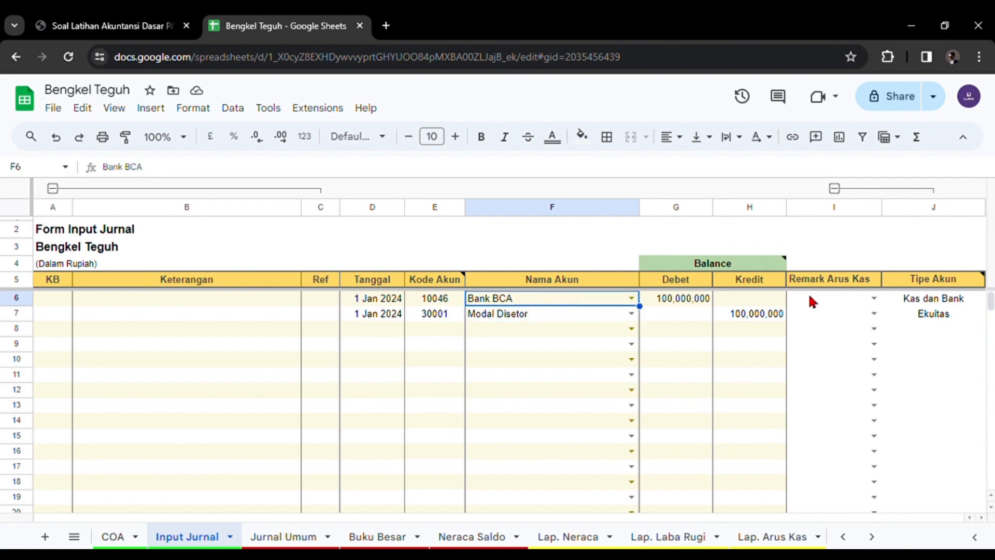
left_click(131, 306)
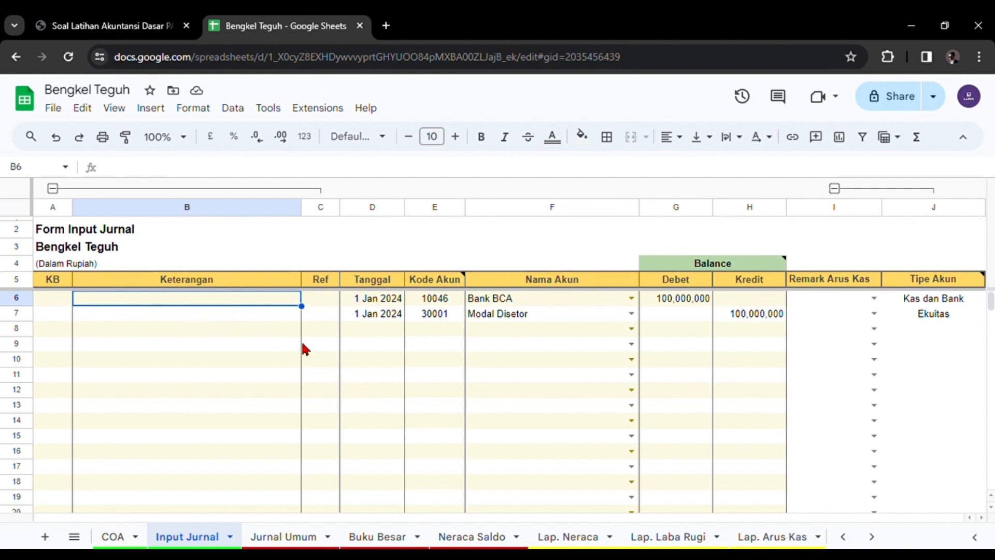
- Filter the Jurnal Umum sheet with Tanggal awal 1 Jan 2024 and Tanggal akhir 31 Jan 2024
left_click(301, 535)
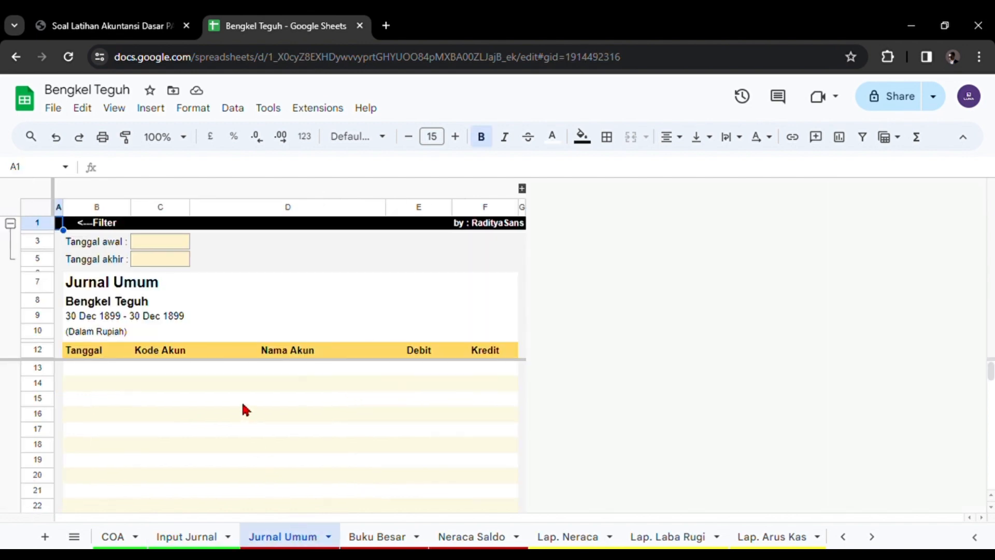
left_click(397, 535)
left_click(284, 537)
double_click(151, 244)
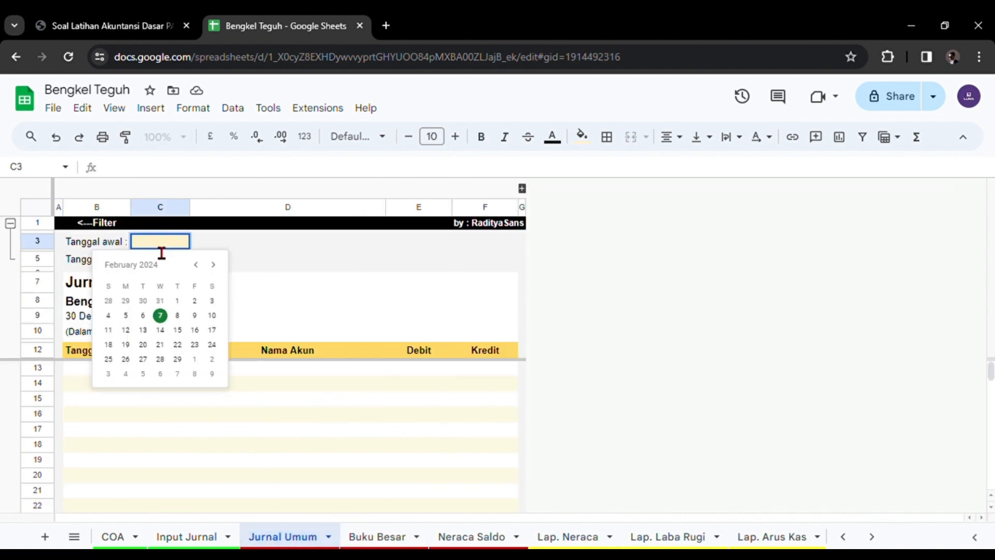
left_click(196, 265)
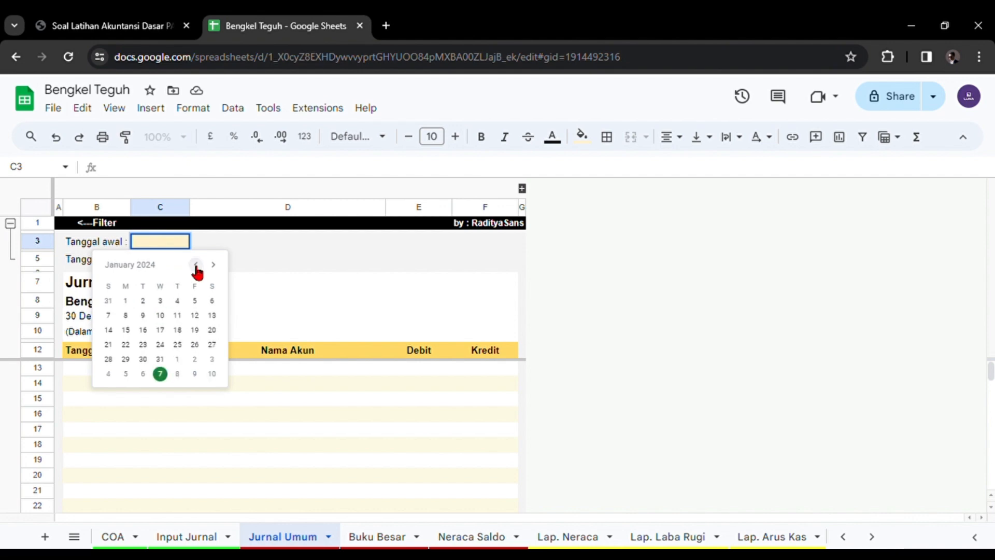
left_click(133, 304)
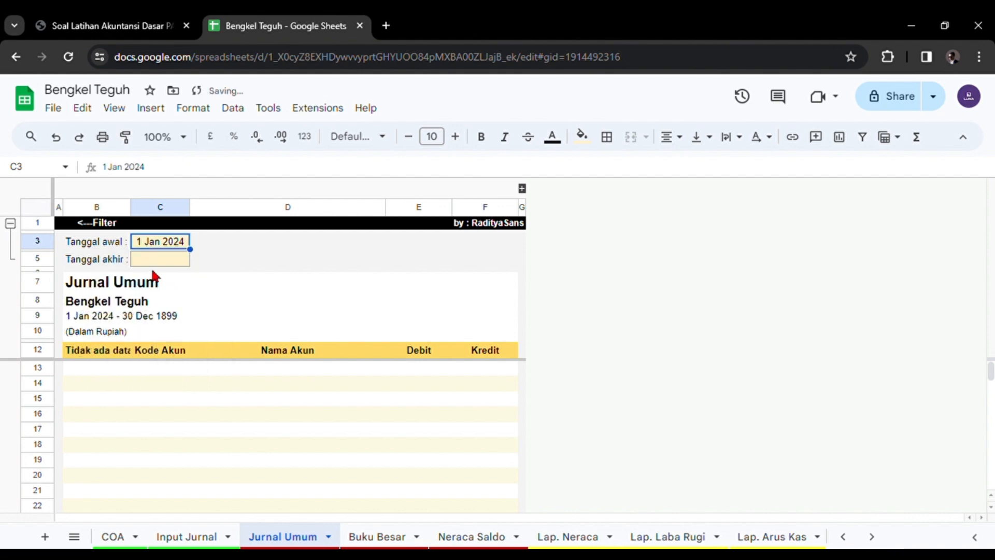
double_click(152, 260)
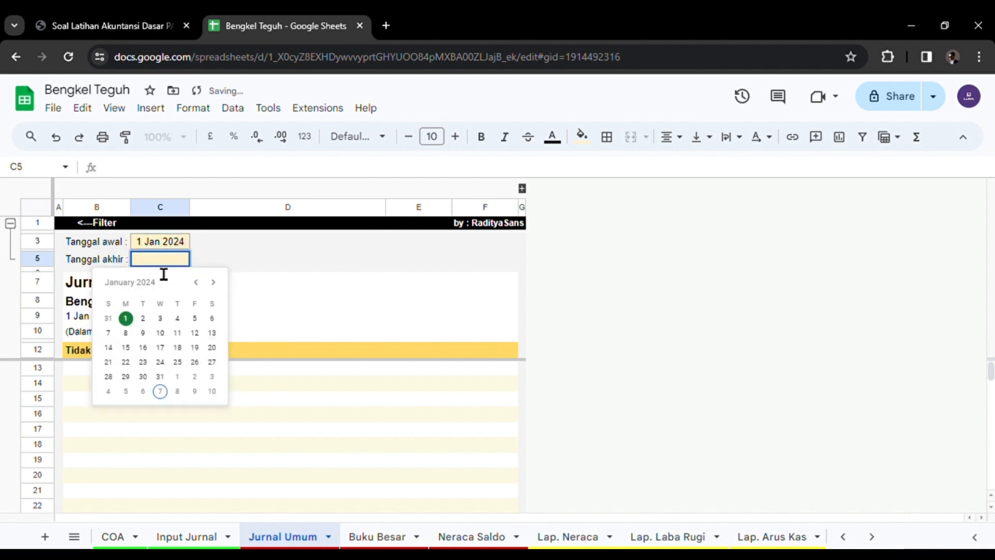
left_click(160, 377)
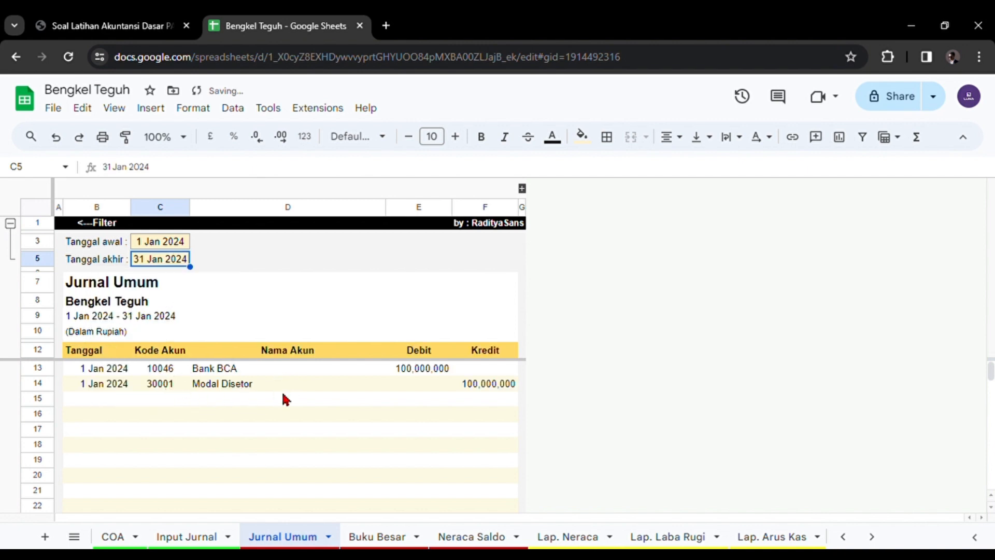
- Filter the Buku Besar sheet with Tanggal Awal 1 Jan 2024 and Tanggal Akhir 31 Jan 2024
left_click(398, 539)
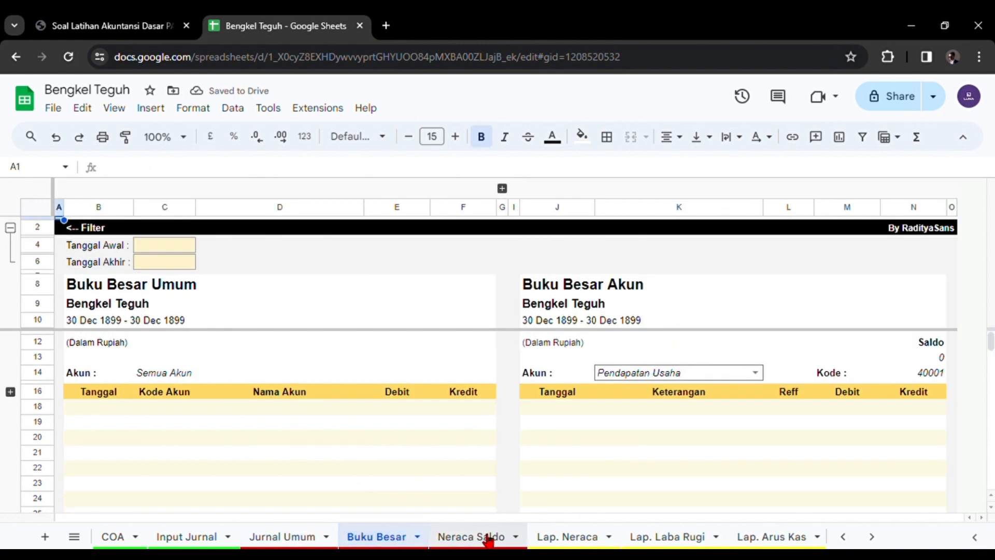
double_click(165, 245)
left_click(200, 268)
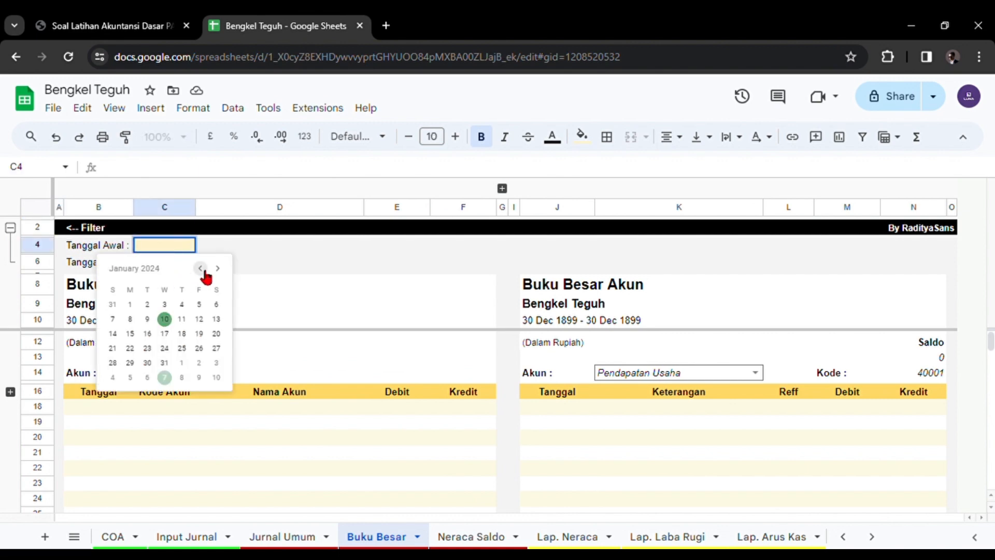
left_click(134, 305)
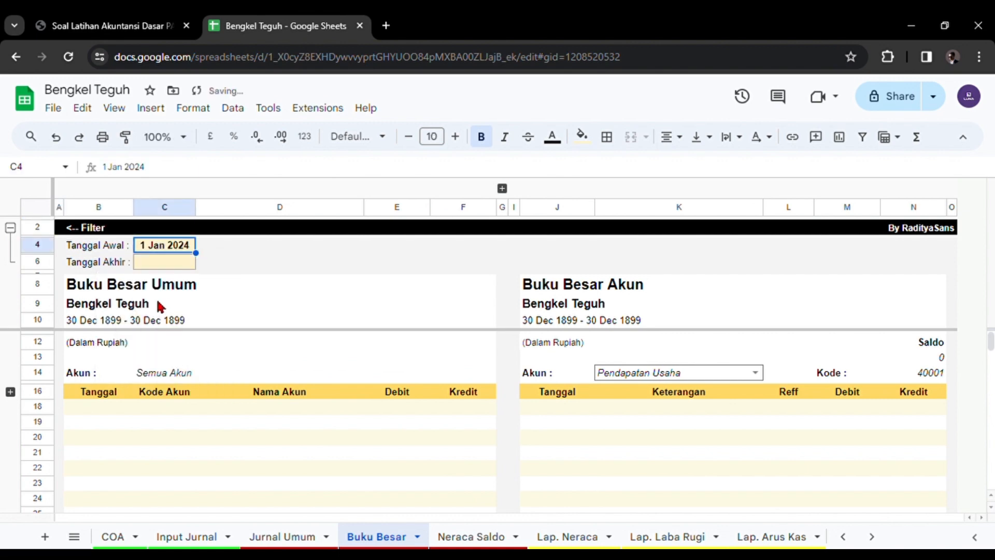
double_click(170, 262)
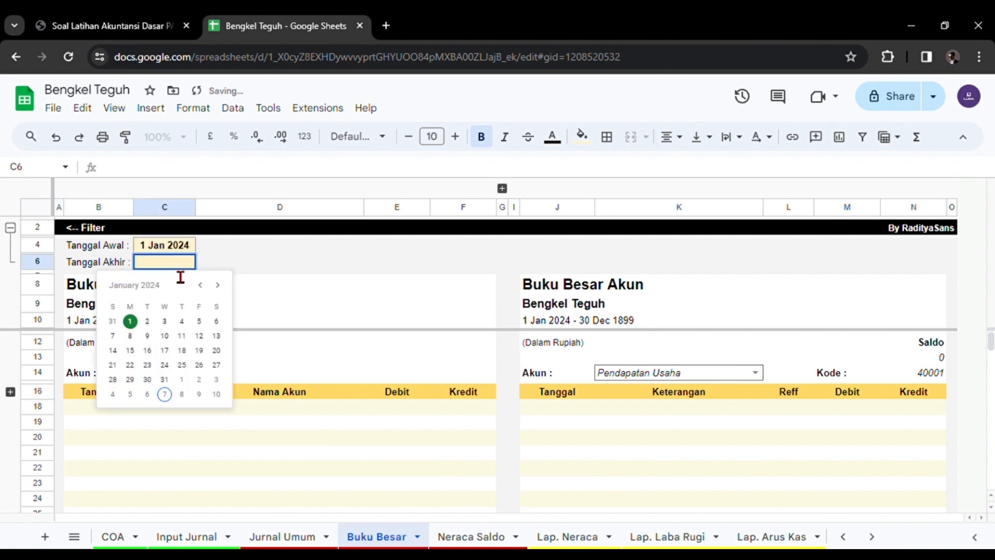
left_click(164, 379)
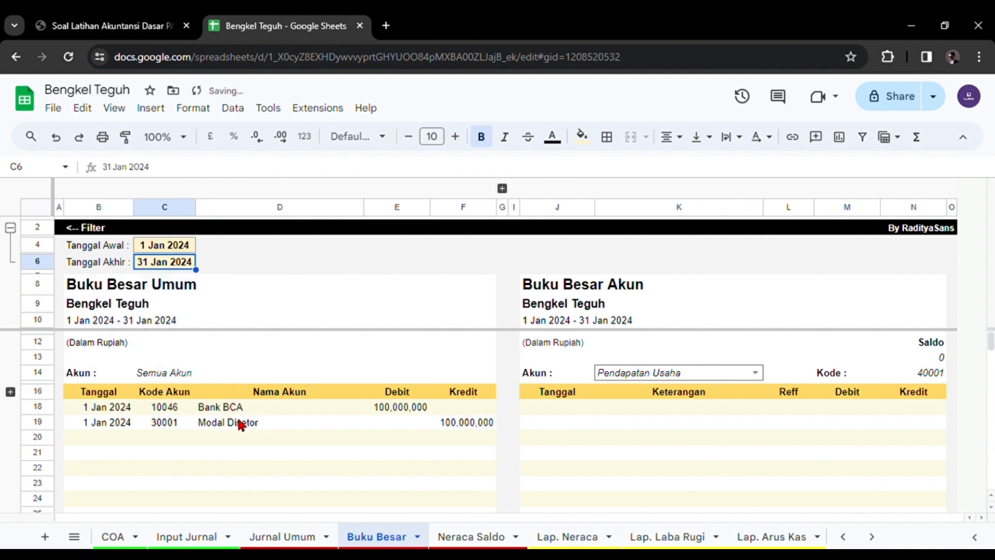
- View the Buku Besar Akun ledger for the Bank BCA account, followed by the one for Modal Disetor
left_click(755, 373)
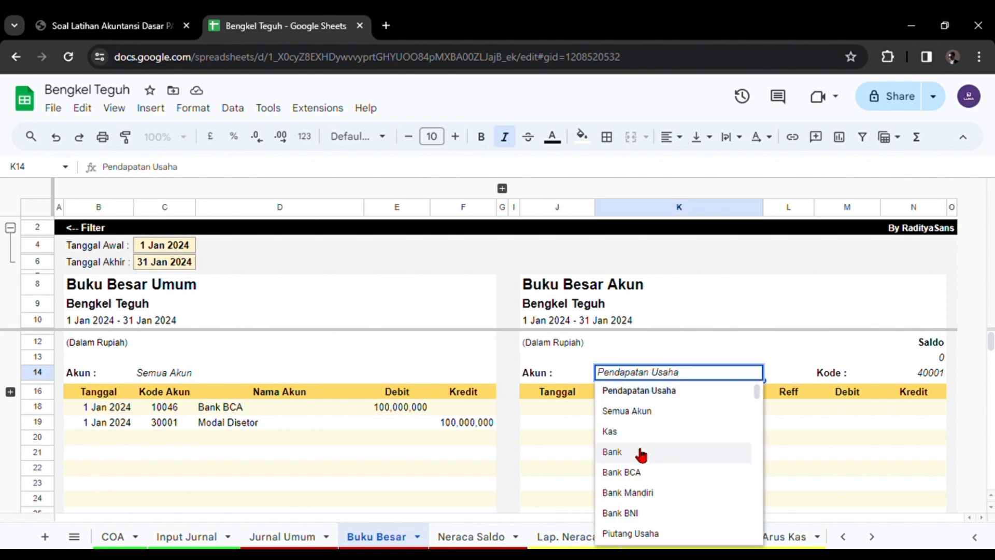
left_click(638, 472)
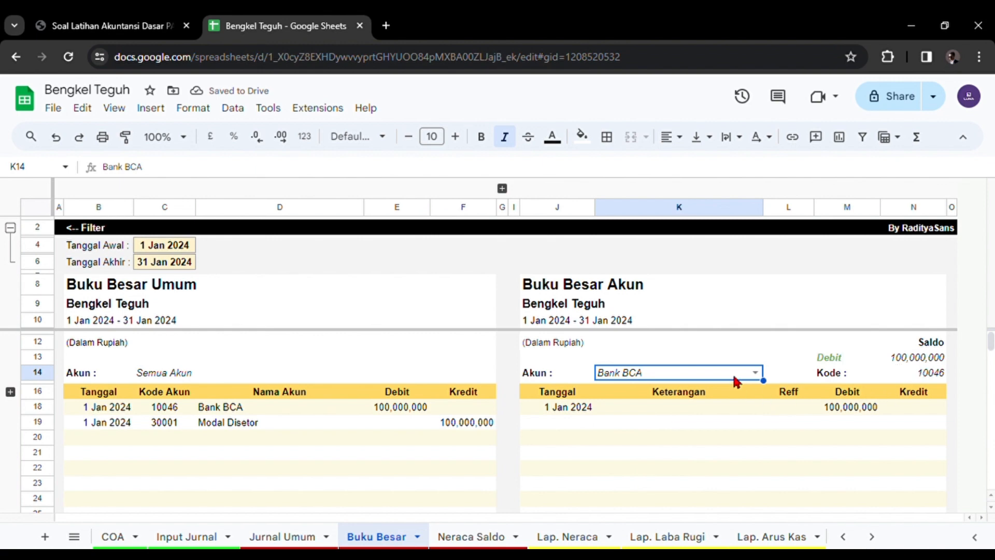
left_click(759, 378)
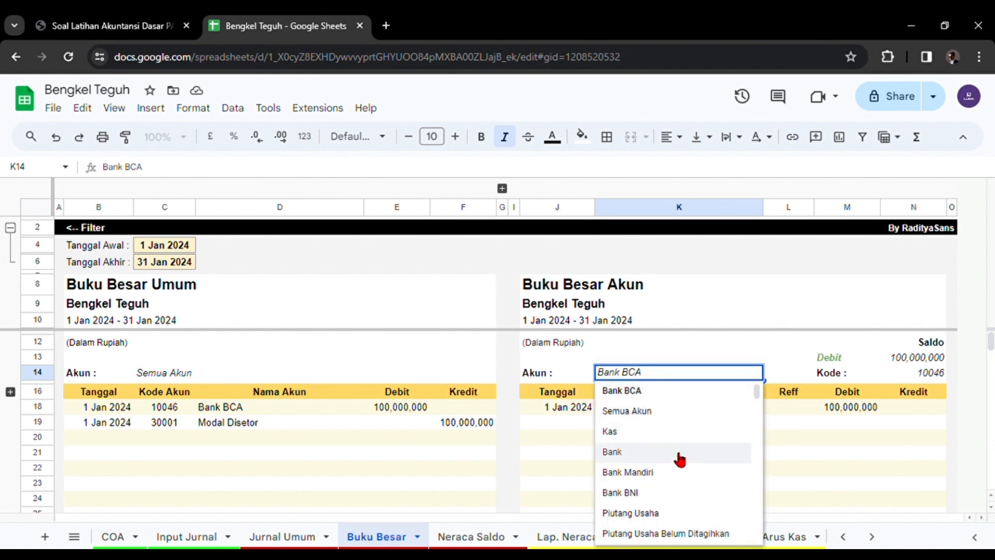
left_click(699, 352)
left_click(689, 374)
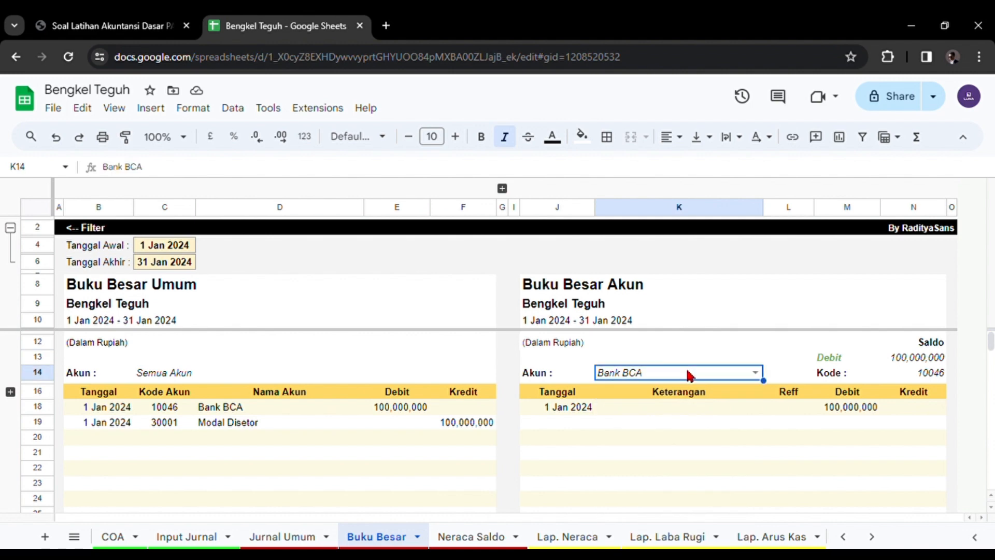
type("moda")
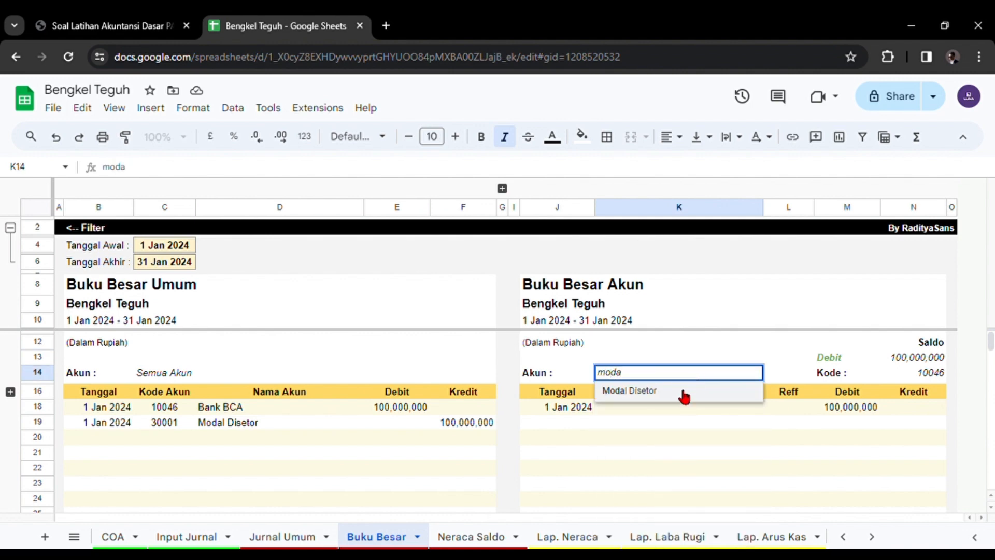
left_click(679, 395)
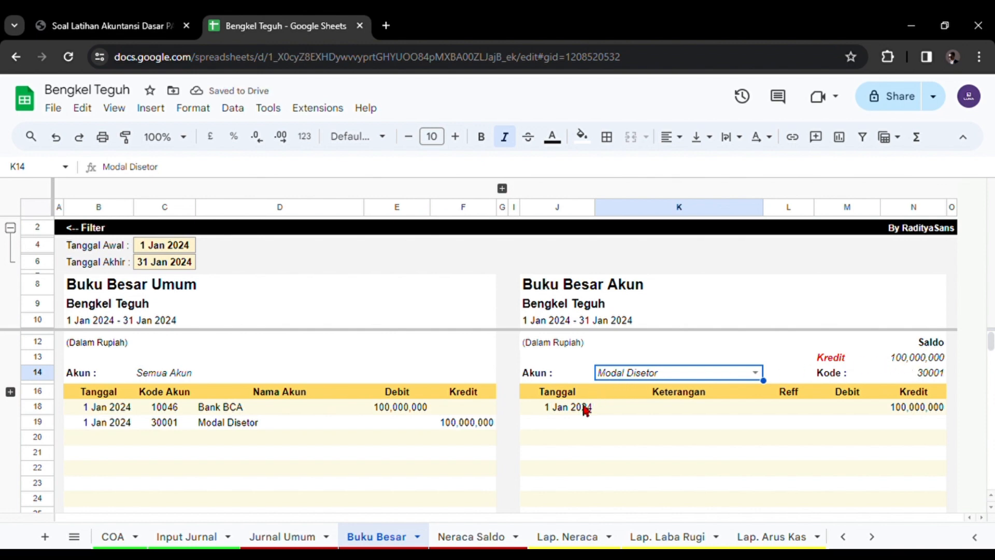
- Compare the Keterangan of the Modal Disetor ledger line in Buku Besar with the Keterangan column in Input Jurnal
left_click(658, 412)
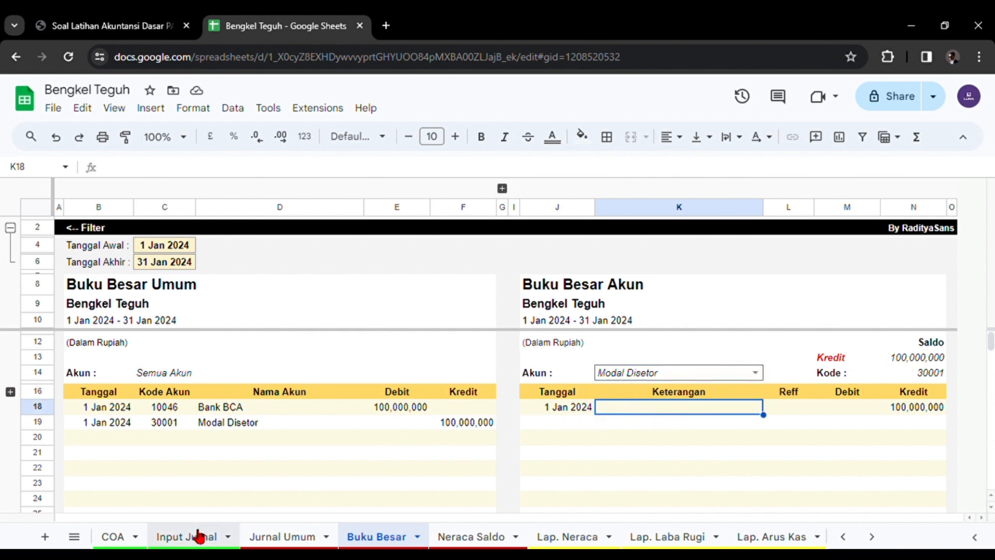
left_click(176, 539)
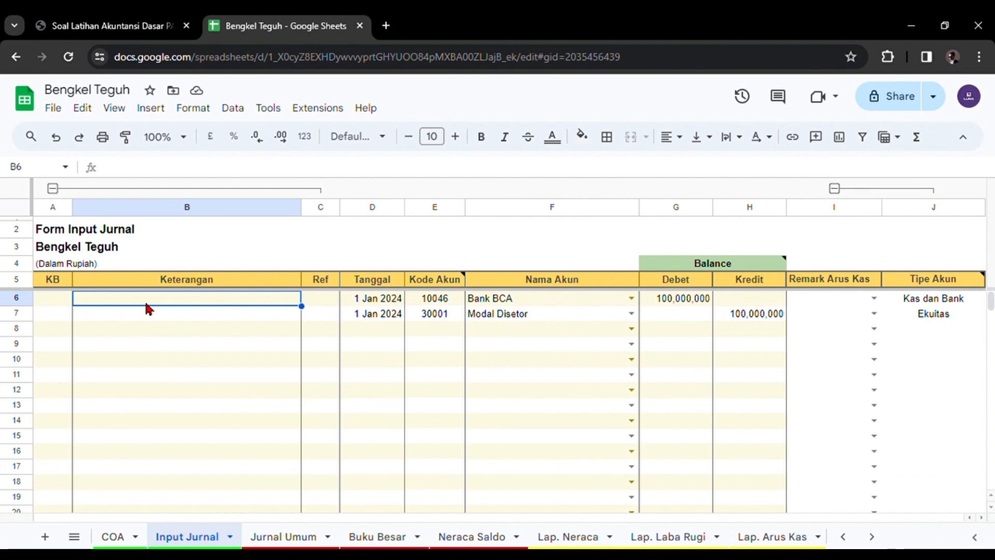
left_click(387, 539)
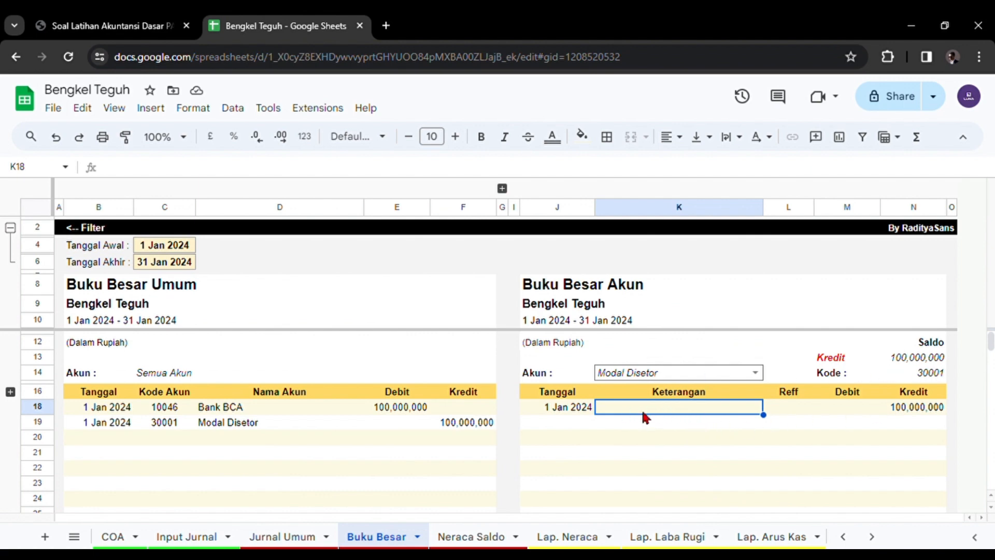
left_click(203, 536)
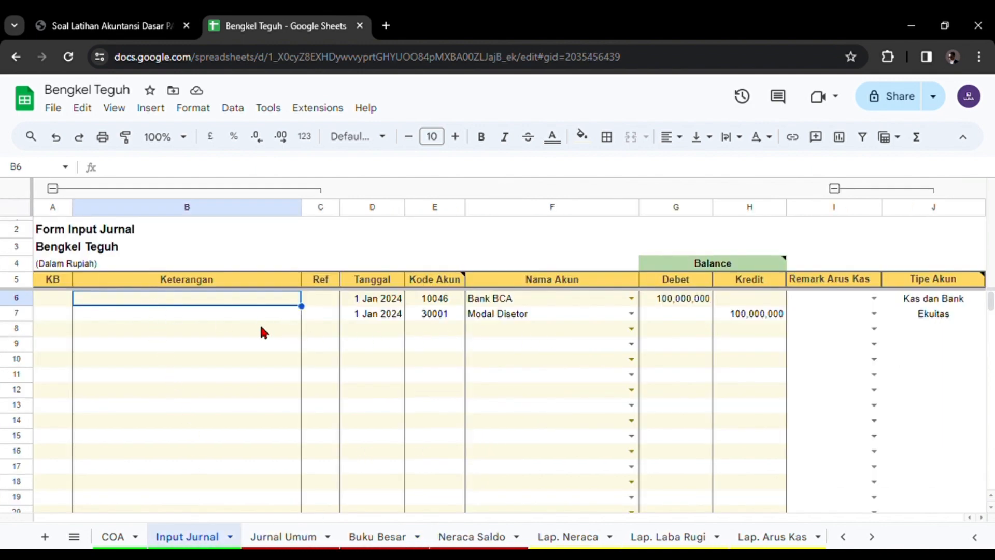
- Enter a Keterangan for the Bank BCA line in row 6 reading "Modal Awal" followed by the owner's name
left_click(225, 319)
left_click(234, 304)
type("Modal ")
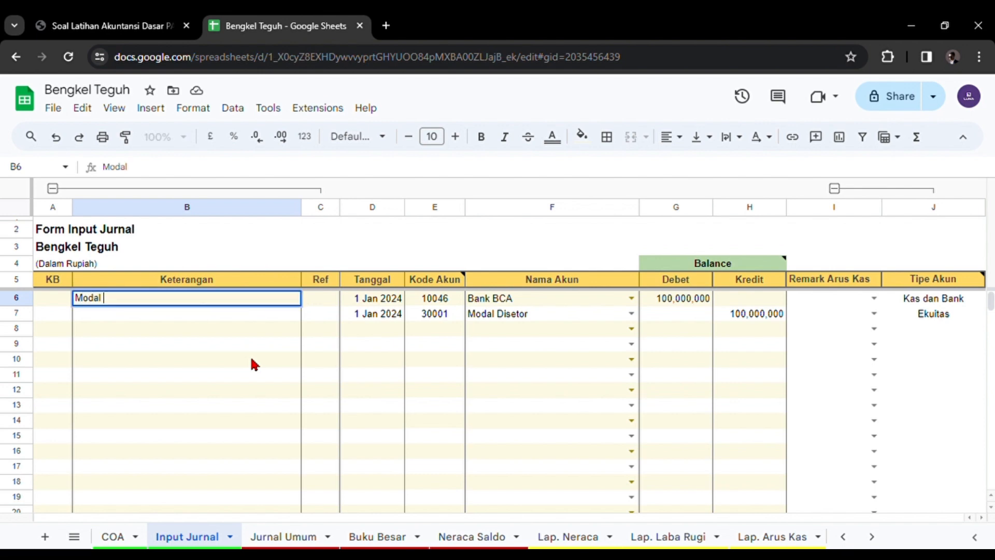
type("Awal ")
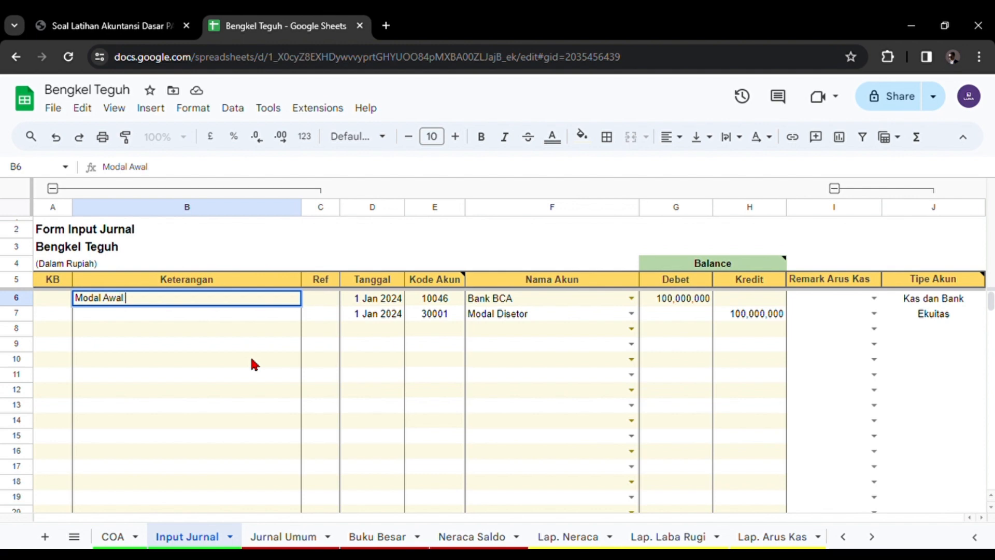
type("Pak Teguh")
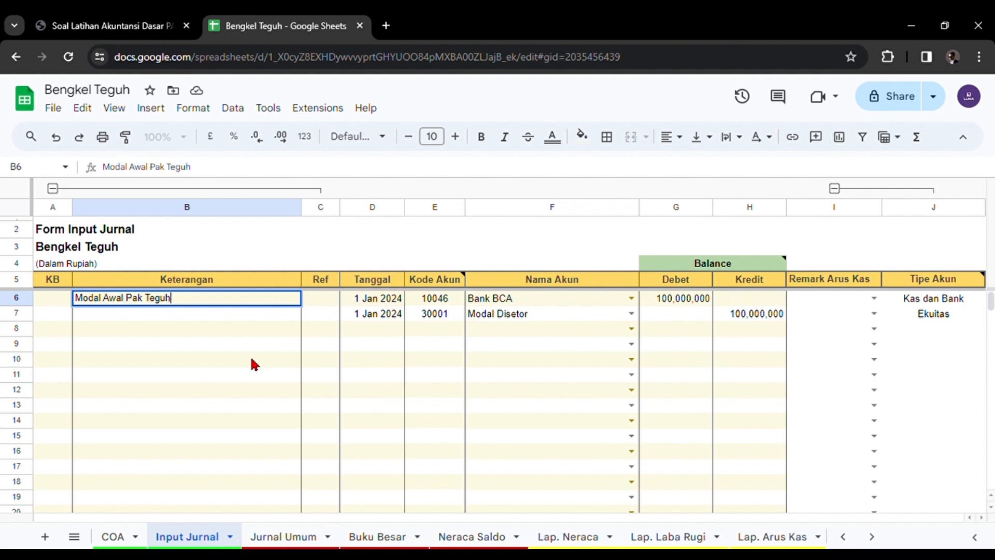
key("Return")
- Copy the Keterangan from row 6 to the Modal Disetor line in row 7
left_click(226, 304)
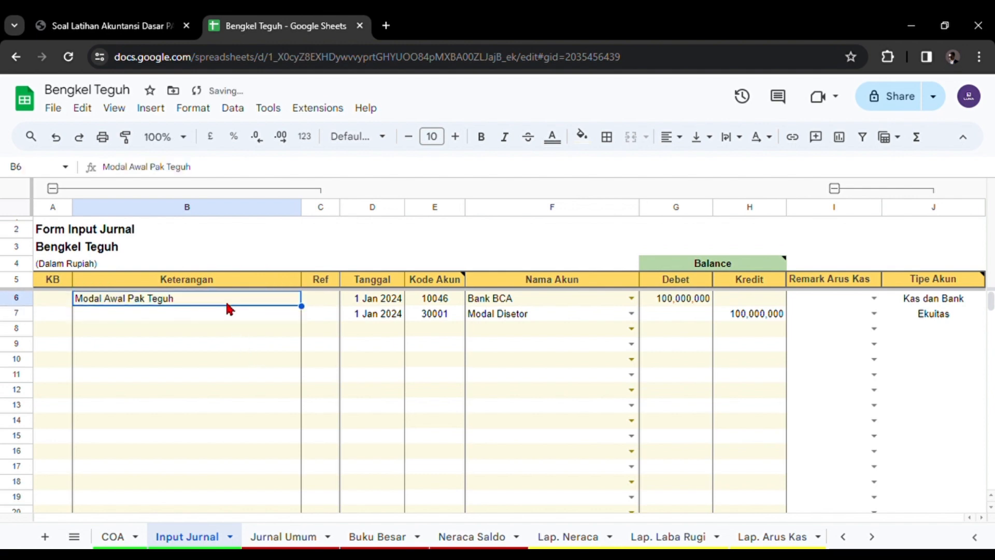
key("ctrl+c")
left_click(226, 313)
key("ctrl+v")
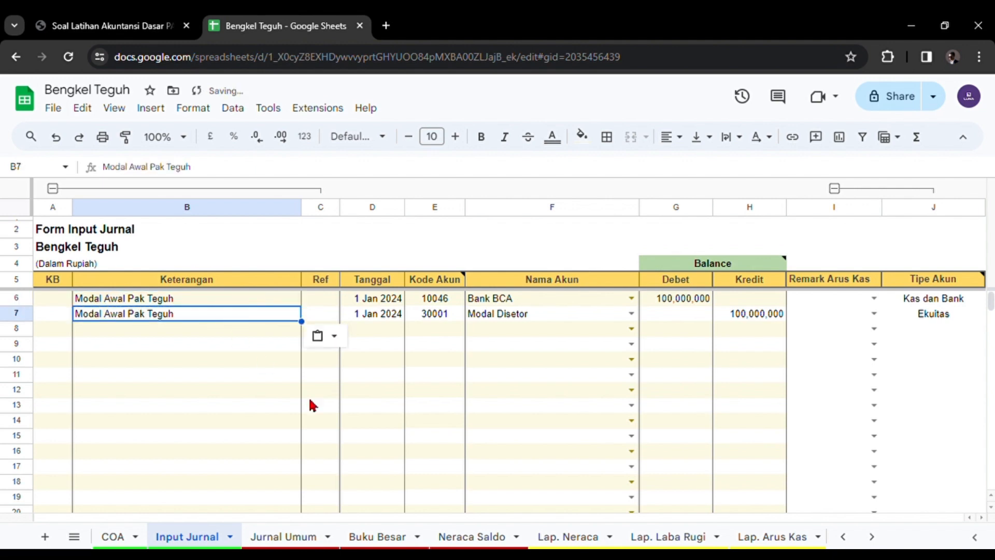
- Check the Keterangan of the Modal Disetor entry in the Buku Besar Akun ledger
left_click(386, 538)
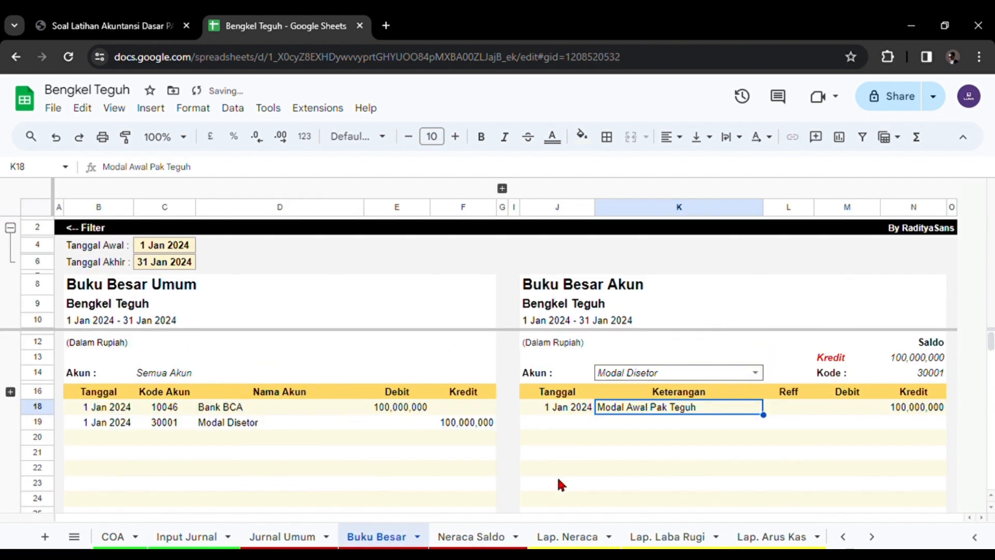
left_click(656, 421)
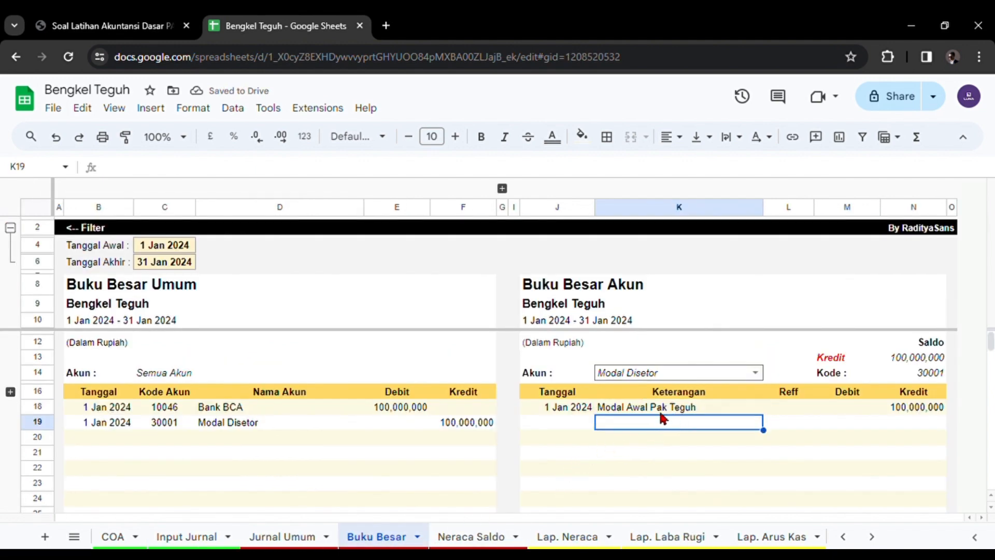
left_click(695, 375)
- Set the Neraca Saldo sheet's Per Tanggal filter to 31 Jan 2024
left_click(479, 537)
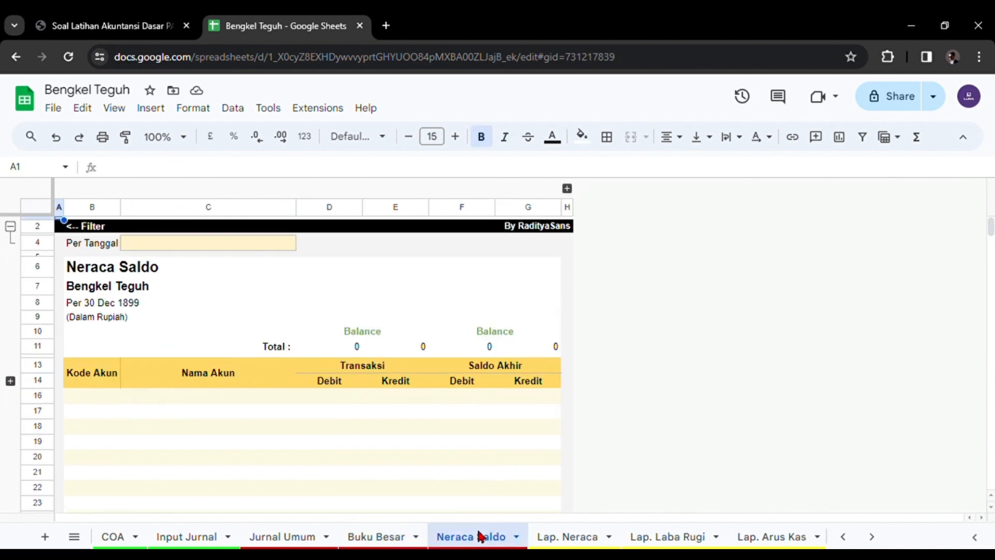
left_click(179, 251)
double_click(189, 257)
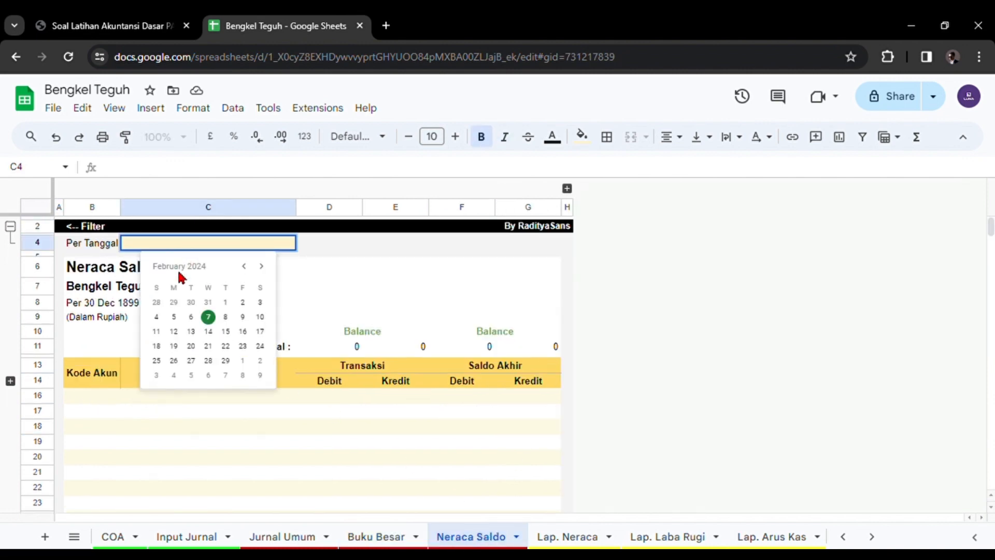
left_click(244, 267)
left_click(209, 360)
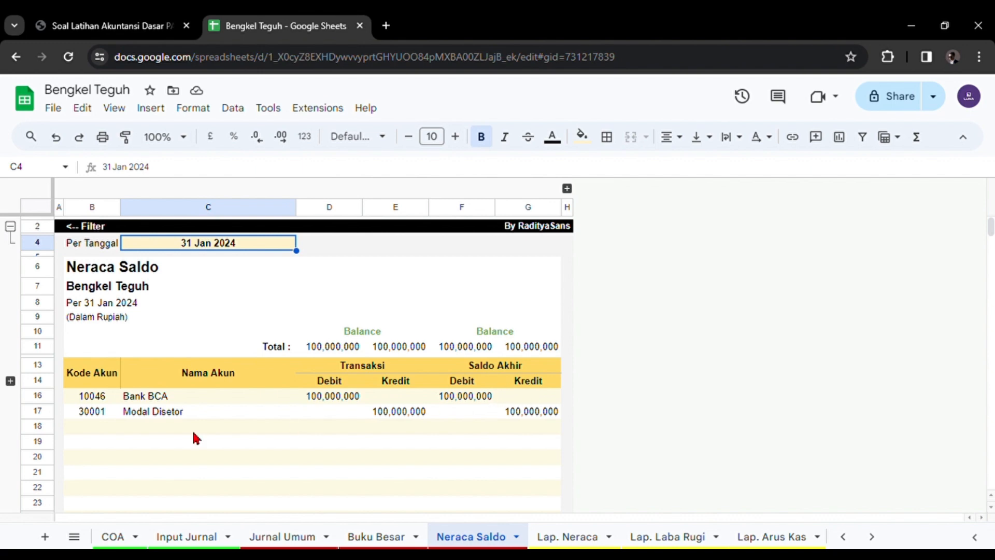
- Read transaction 2, the 1 Januari 2024 rent payment, in the Soal Latihan Akuntansi Dasar PASMI 1 PDF
left_click(173, 536)
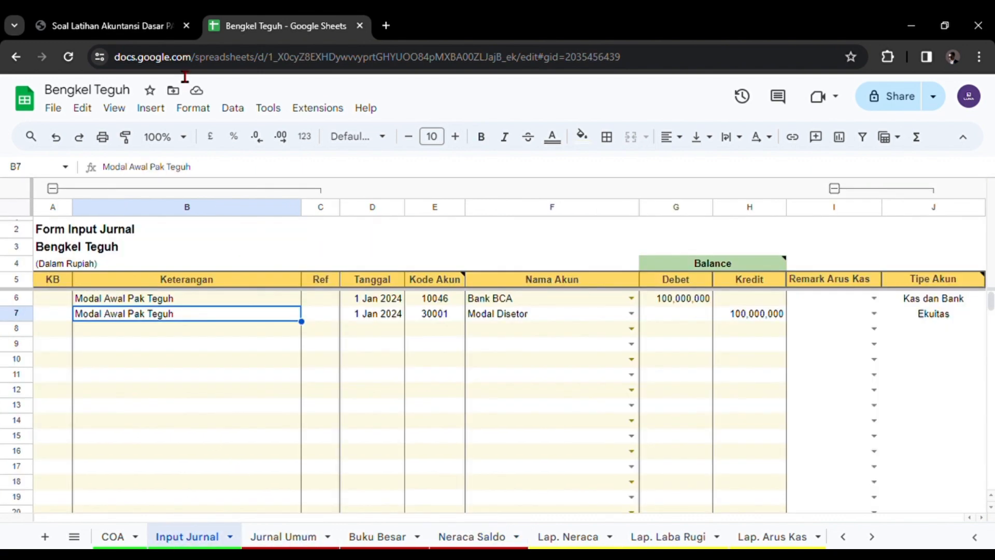
left_click(104, 25)
scroll(274, 336, "down", 3)
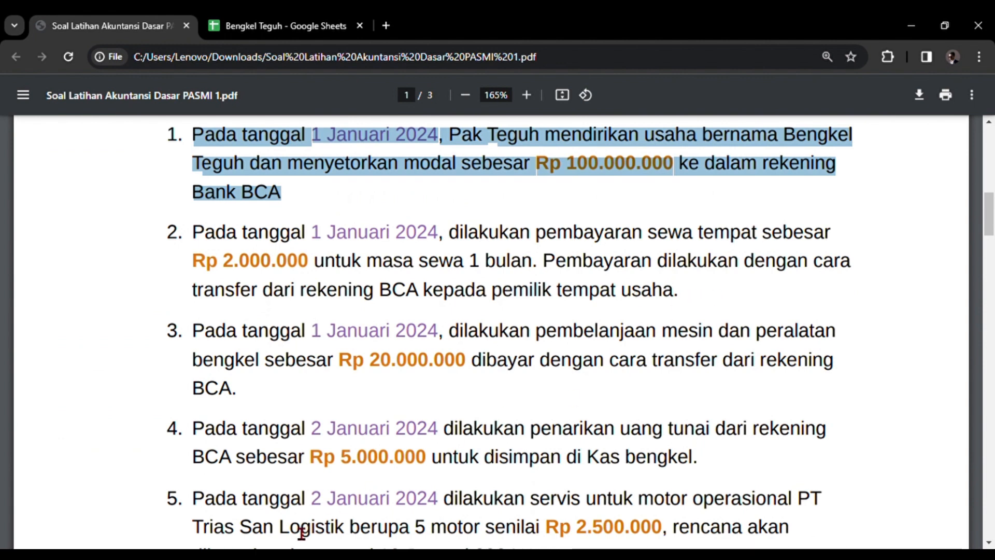
left_click(280, 27)
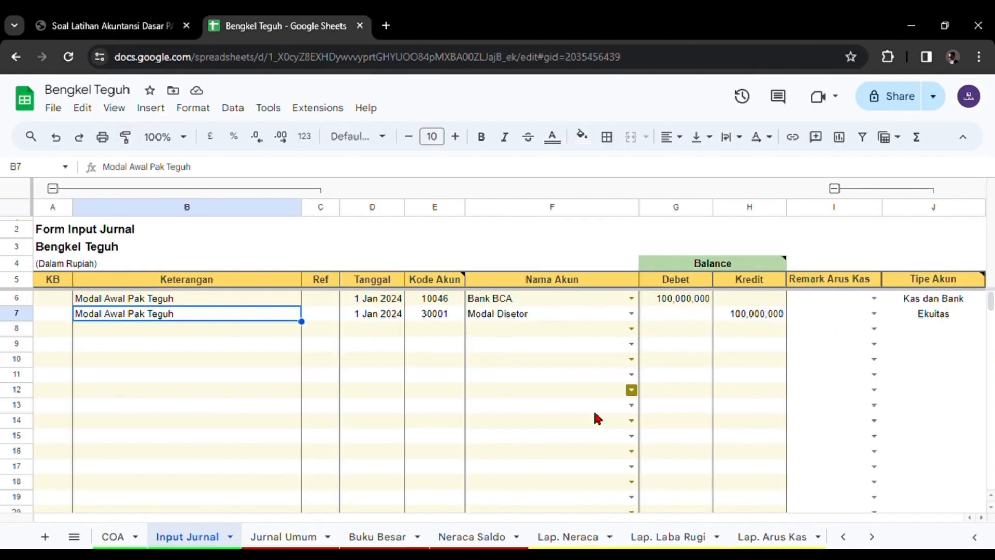
left_click(99, 28)
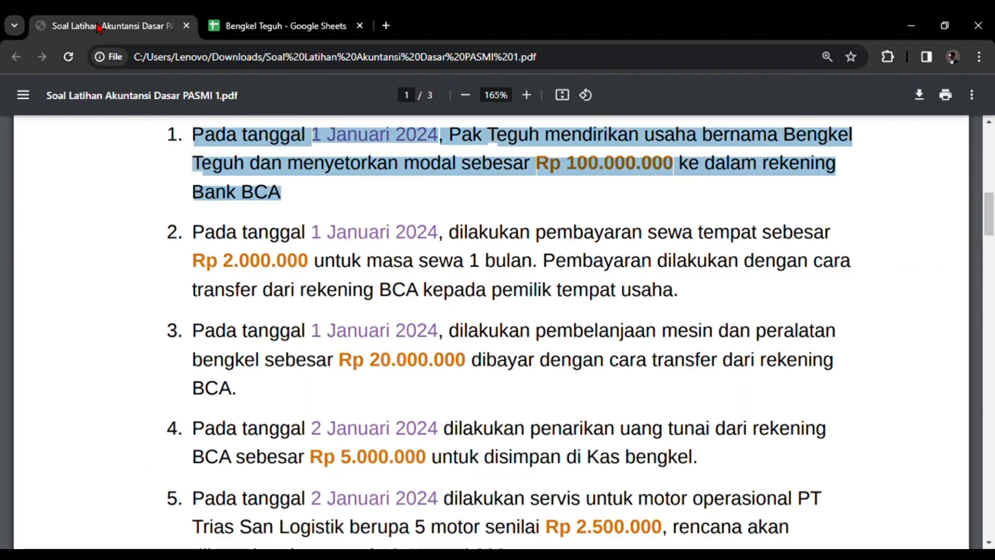
left_click(705, 303)
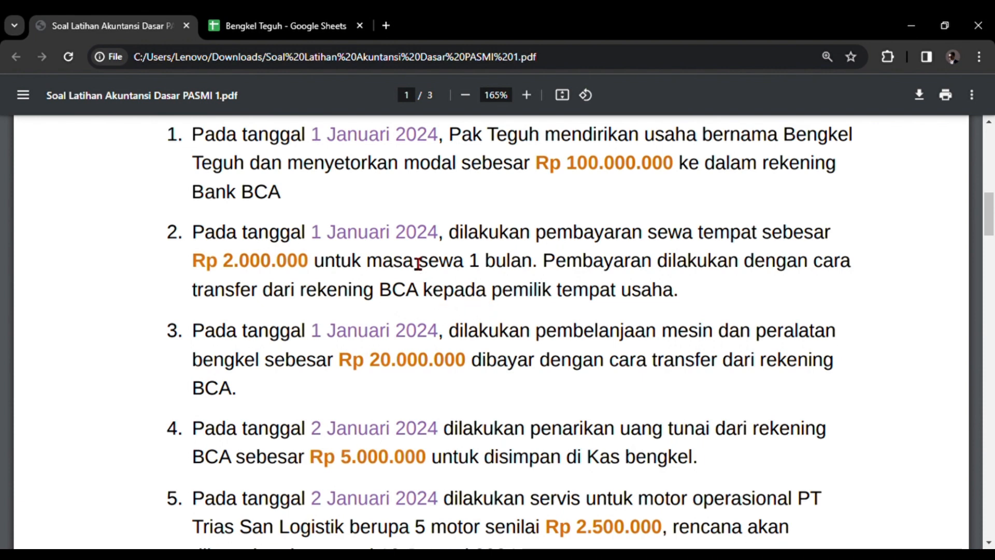
- Switch back to the Bengkel Teguh spreadsheet and select the empty Nama Akun cell in row 9 of Input Jurnal
left_click(314, 29)
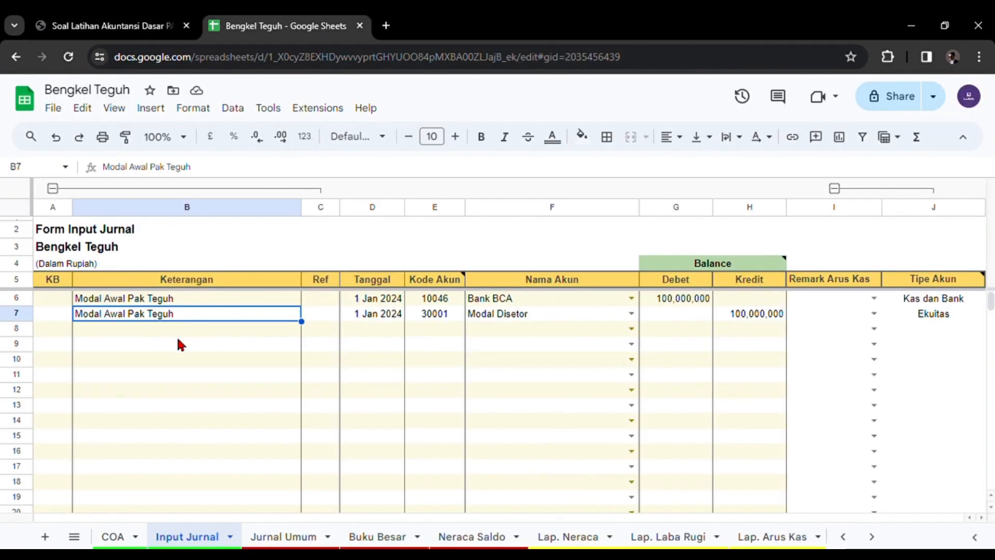
left_click(495, 330)
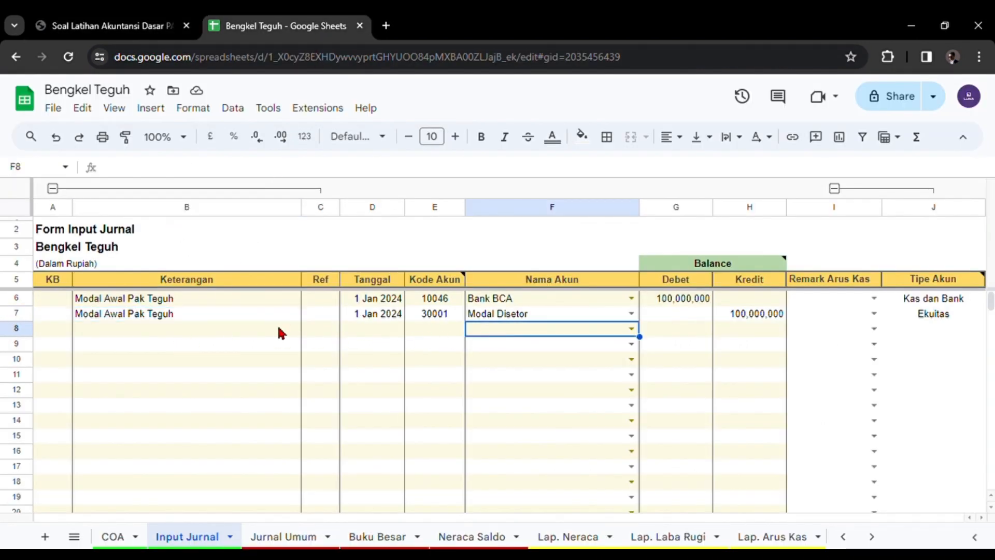
left_click(481, 347)
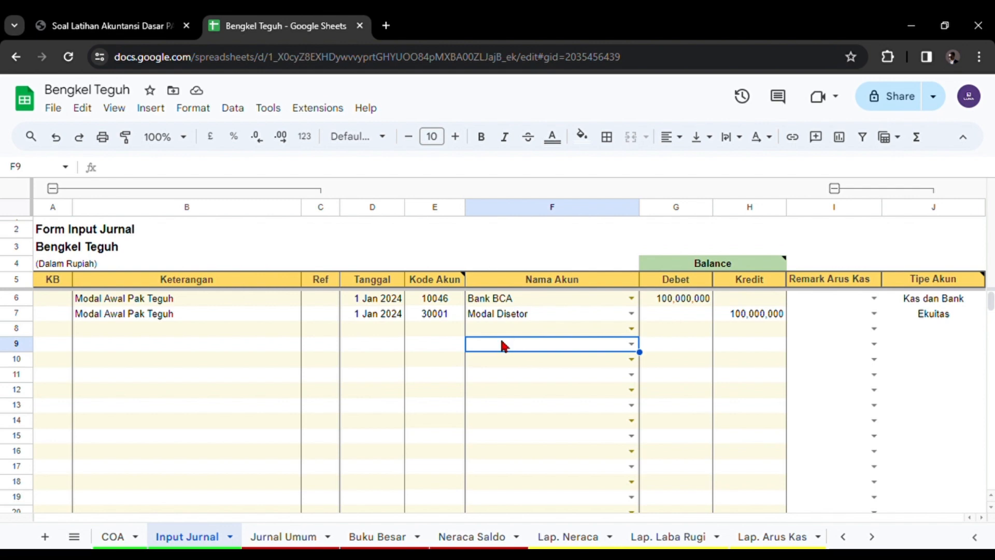
type("aset")
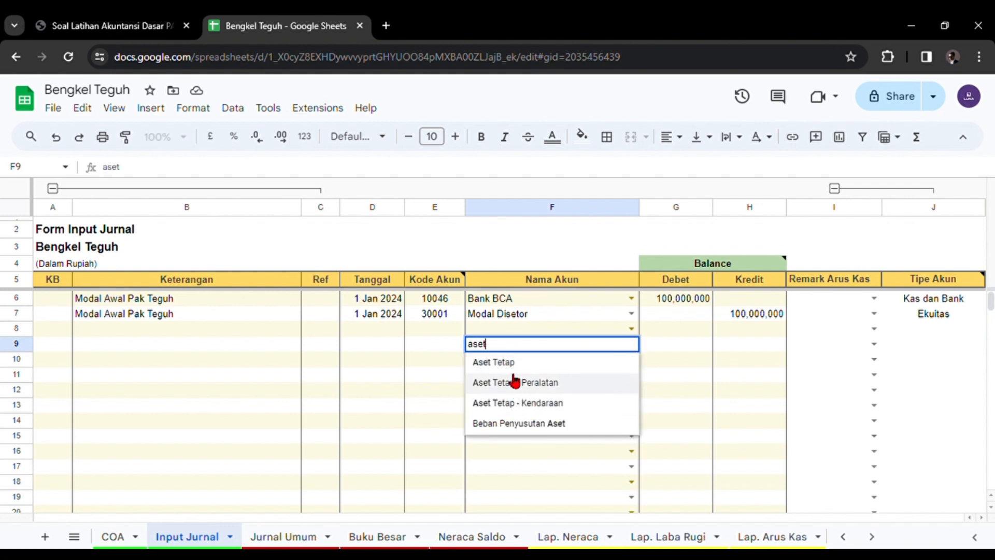
key("BackSpace")
key("BackSpace")
key("BackSpace")
key("BackSpace")
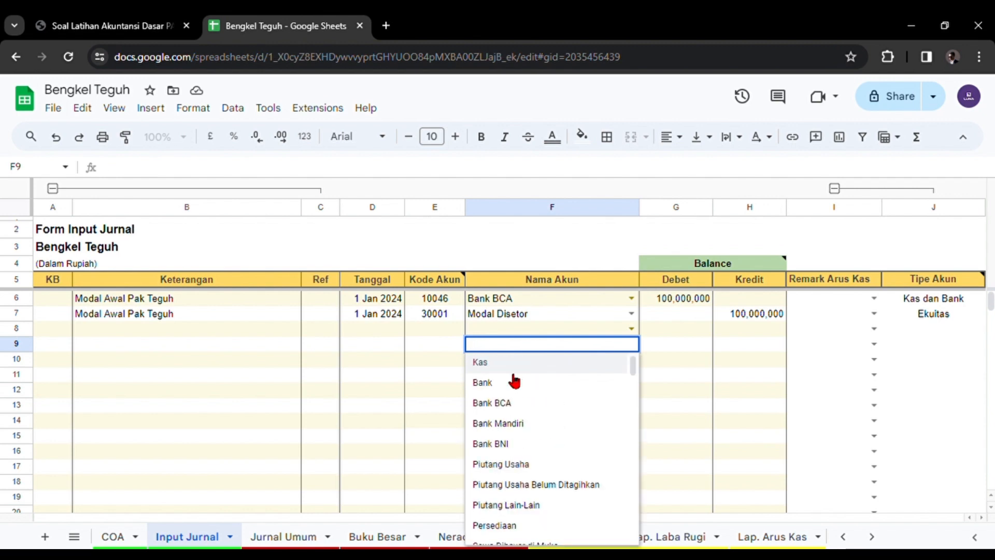
- Set the Nama Akun to Bank BCA in row 9 and to Biaya Sewa in row 8
type("bca")
left_click(499, 362)
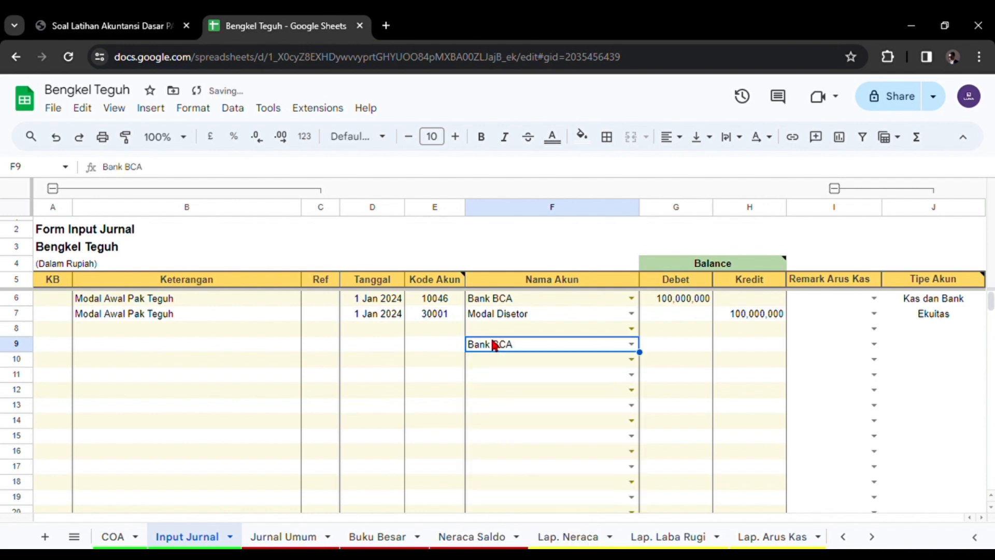
left_click(485, 331)
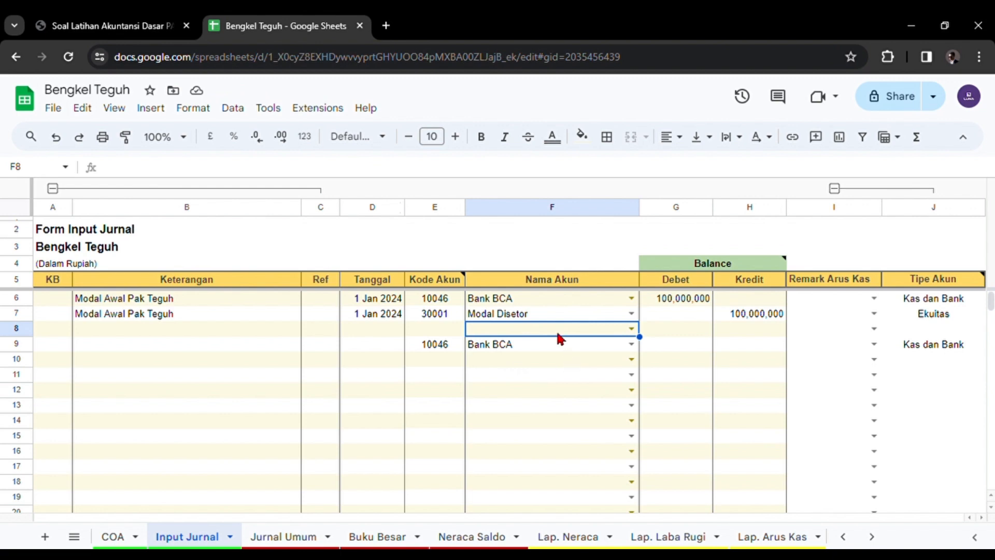
type("sewa")
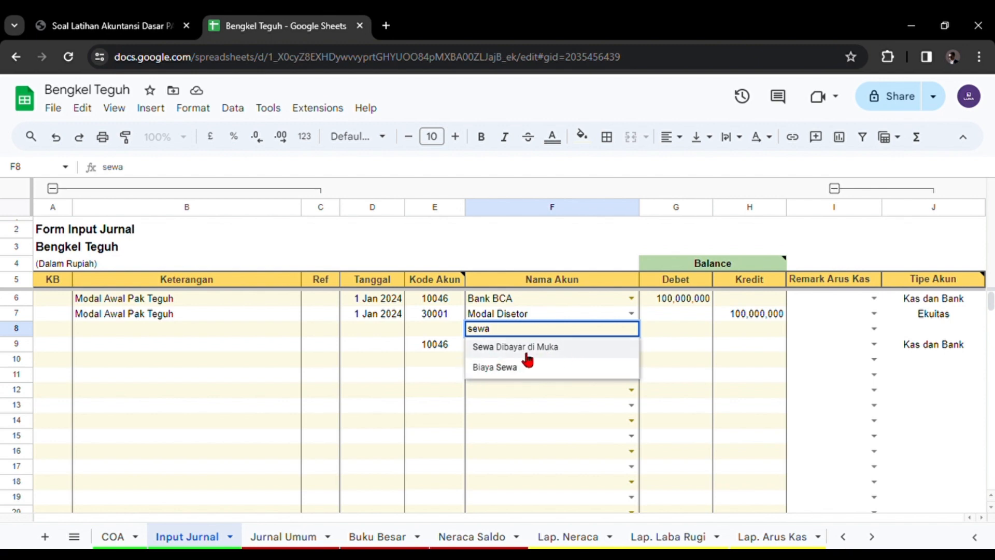
left_click(496, 369)
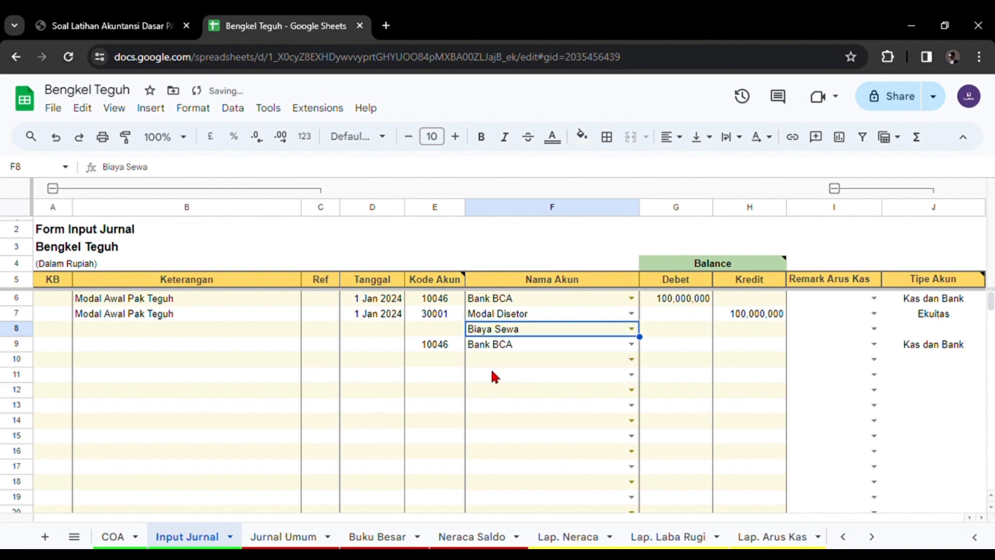
- Set the Tanggal of journal rows 8 and 9 to 1 Jan 2024
left_click(398, 331)
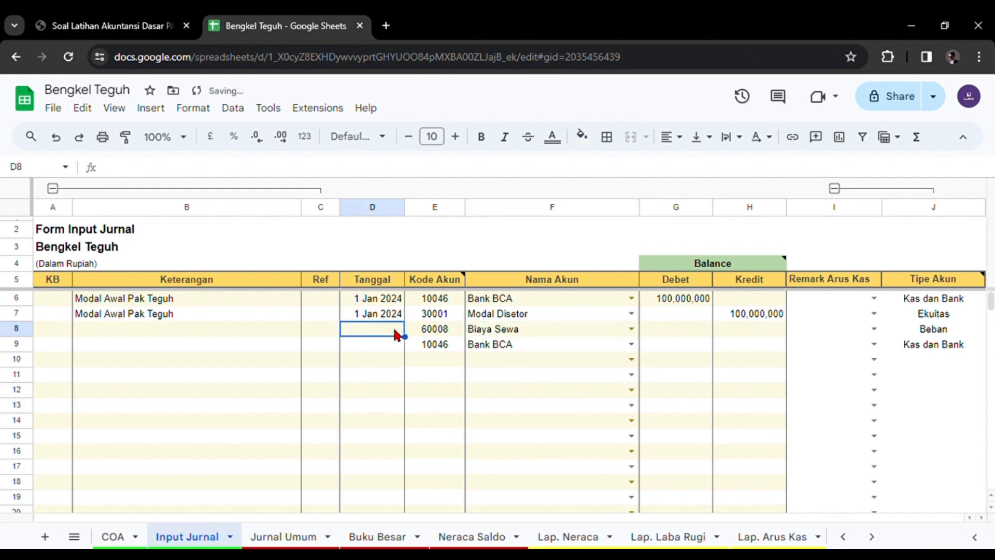
double_click(398, 331)
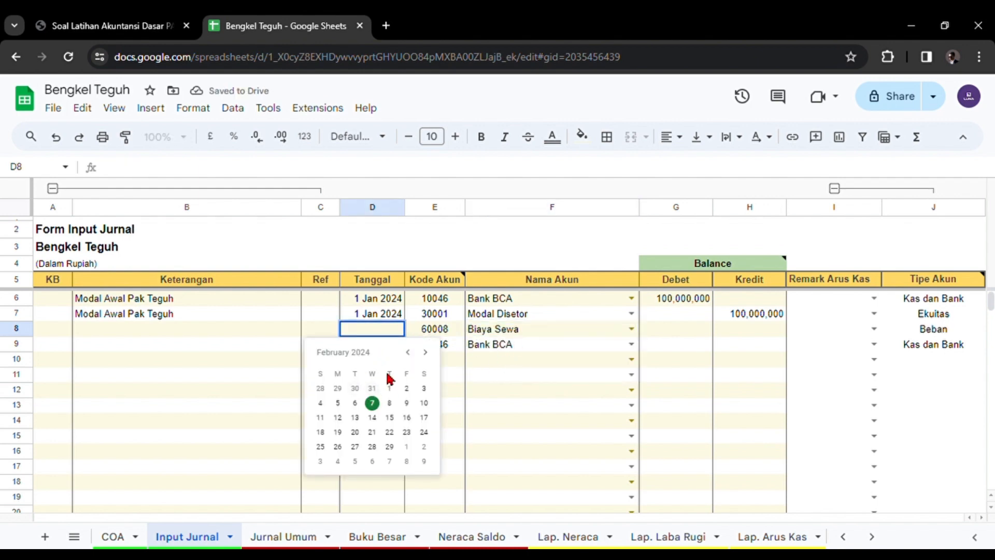
left_click(408, 352)
left_click(338, 389)
left_click(385, 344)
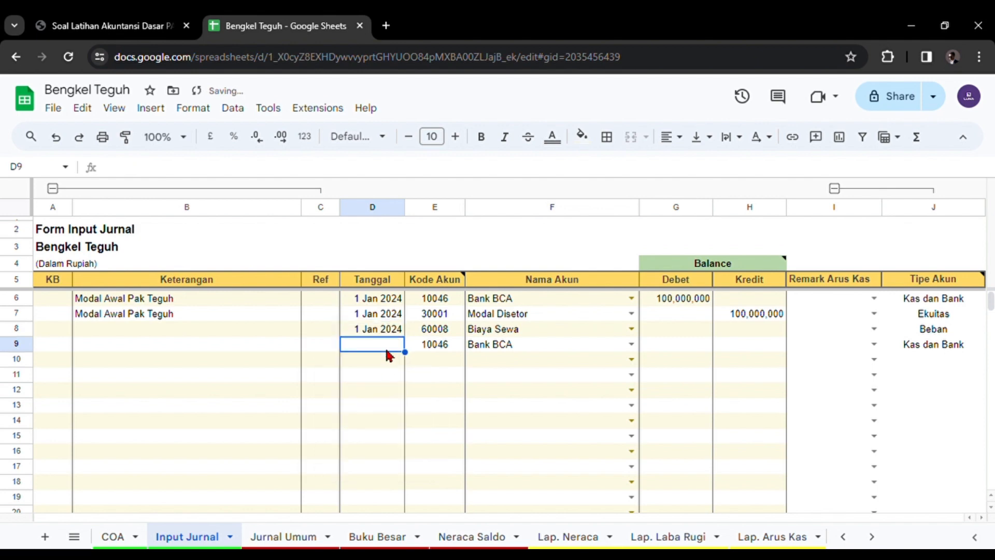
double_click(385, 347)
left_click(336, 399)
- Enter "Biaya sewa bulan Januari 2024" as the Keterangan in row 8
left_click(241, 332)
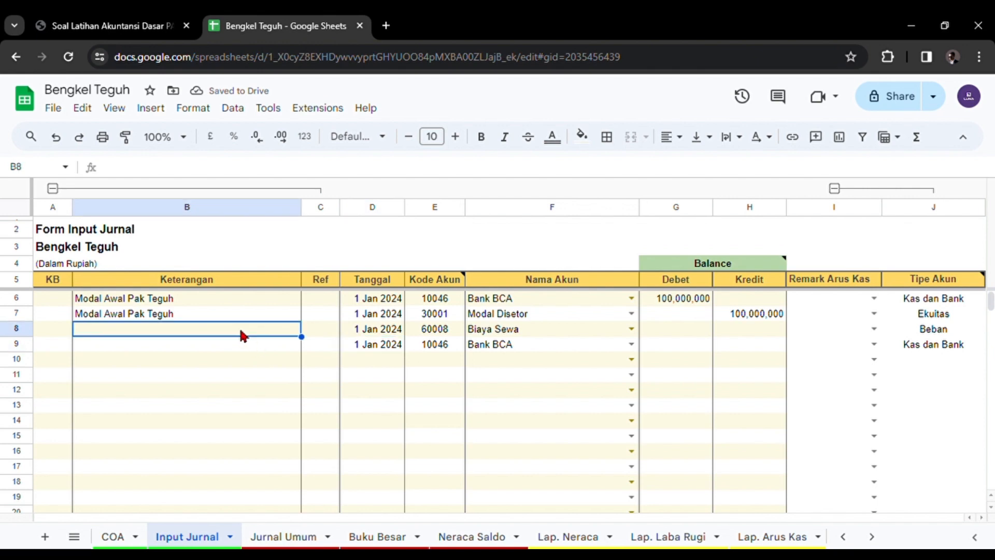
type("Bu")
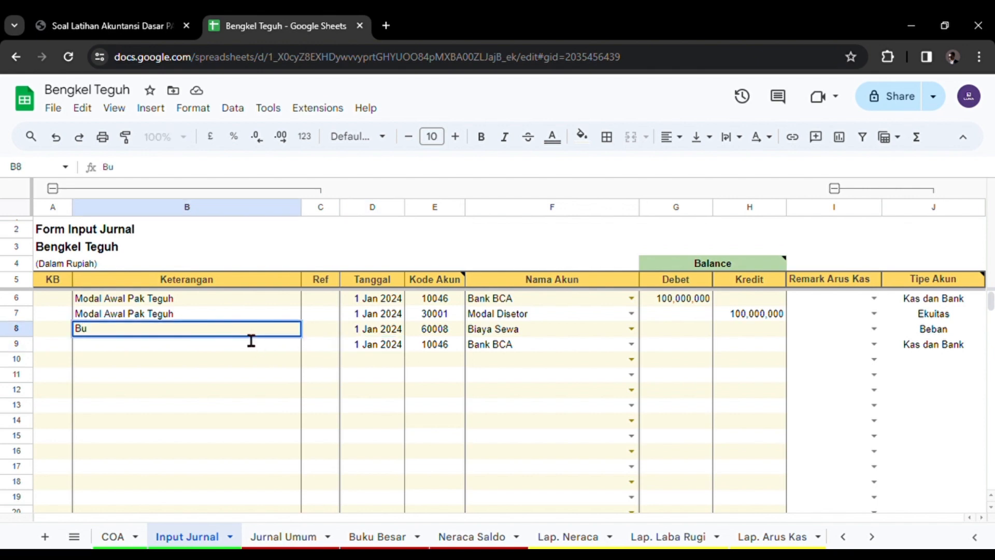
key("BackSpace")
type("iaya sewa bu")
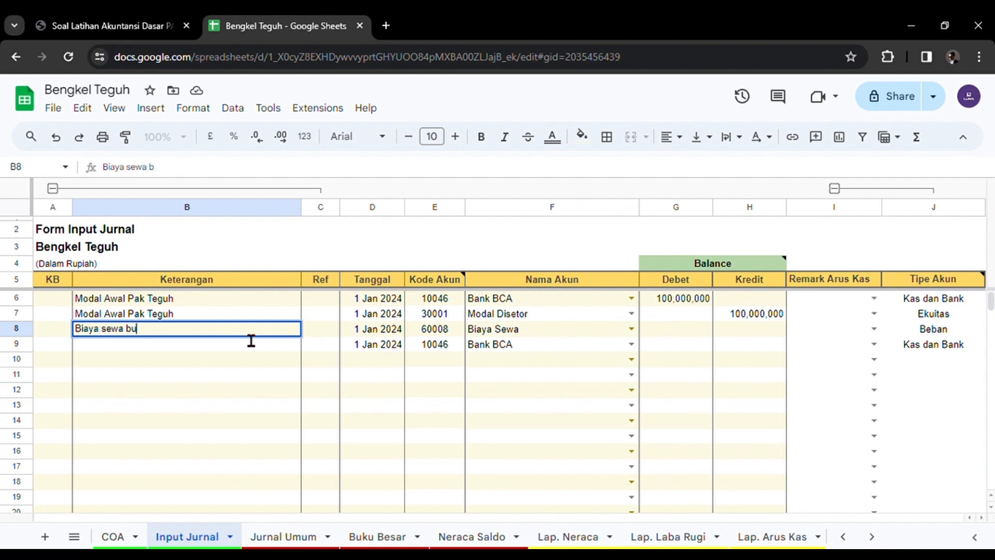
type("lan Januari 2")
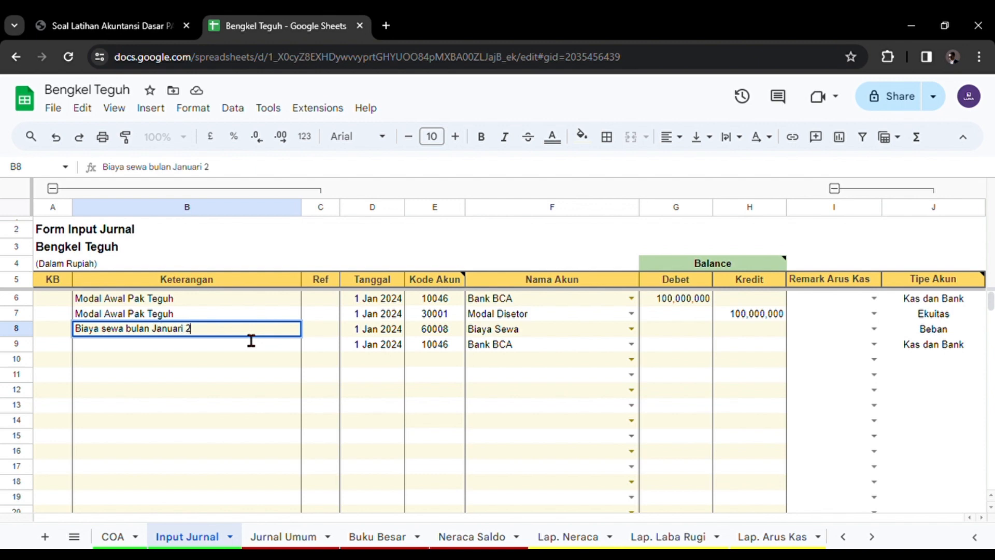
type("024")
key("Return")
- Copy the Keterangan of row 8 into the Keterangan cell of row 9
left_click(239, 328)
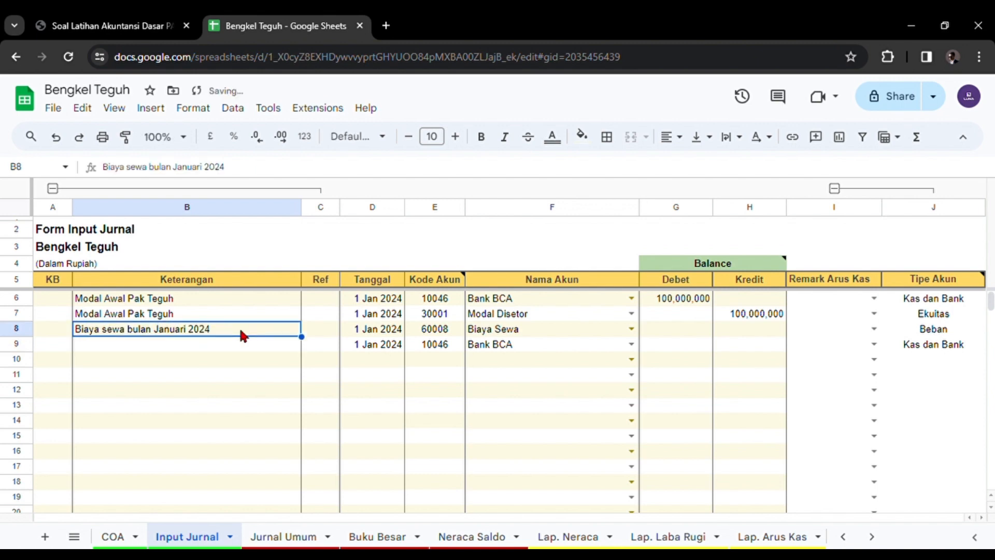
key("ctrl+c")
left_click(221, 341)
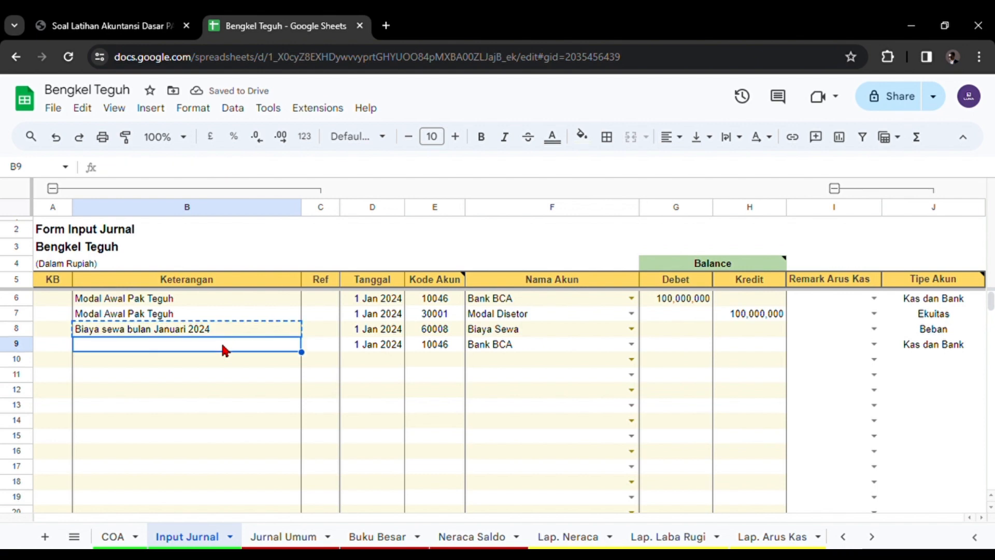
key("ctrl+v")
left_click(238, 357)
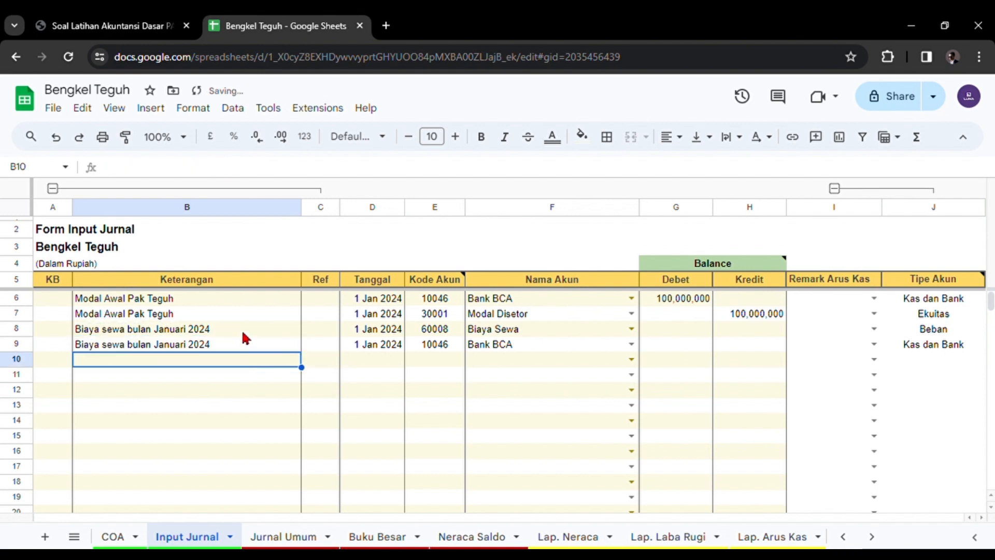
left_click(242, 329)
- Enter 2,000,000 as the Debet for Biaya Sewa in row 8 and as the Kredit for Bank BCA in row 9
left_click(673, 329)
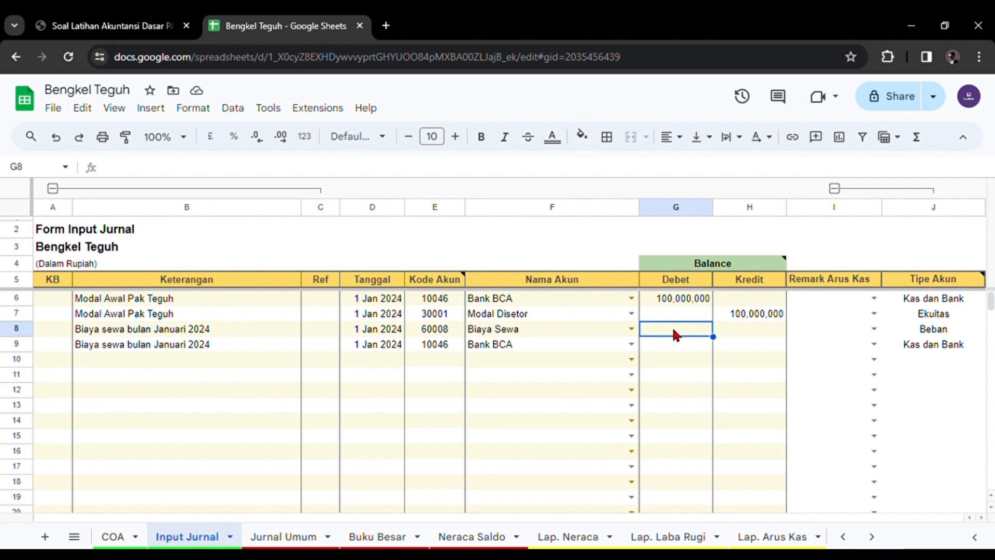
type("20")
type("000")
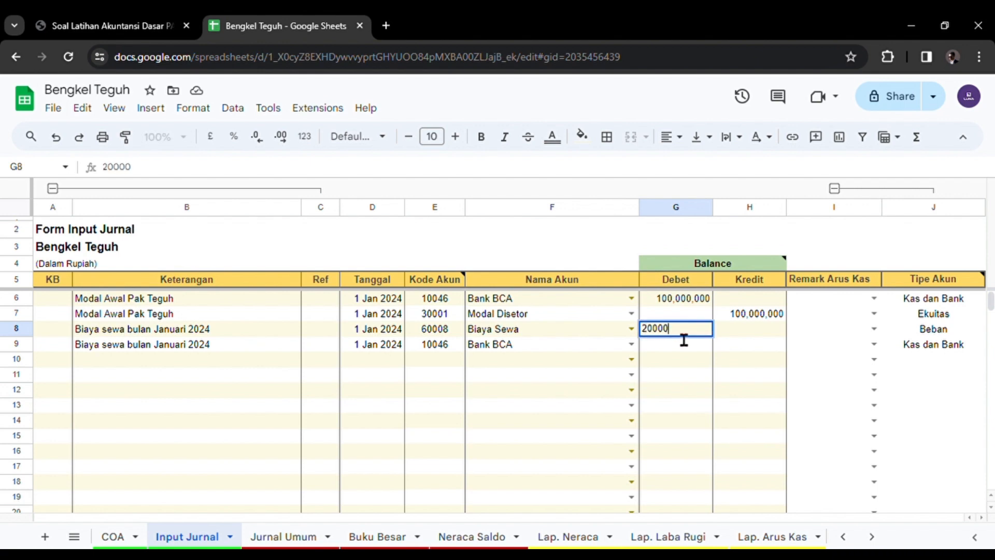
key("Return")
left_click(706, 332)
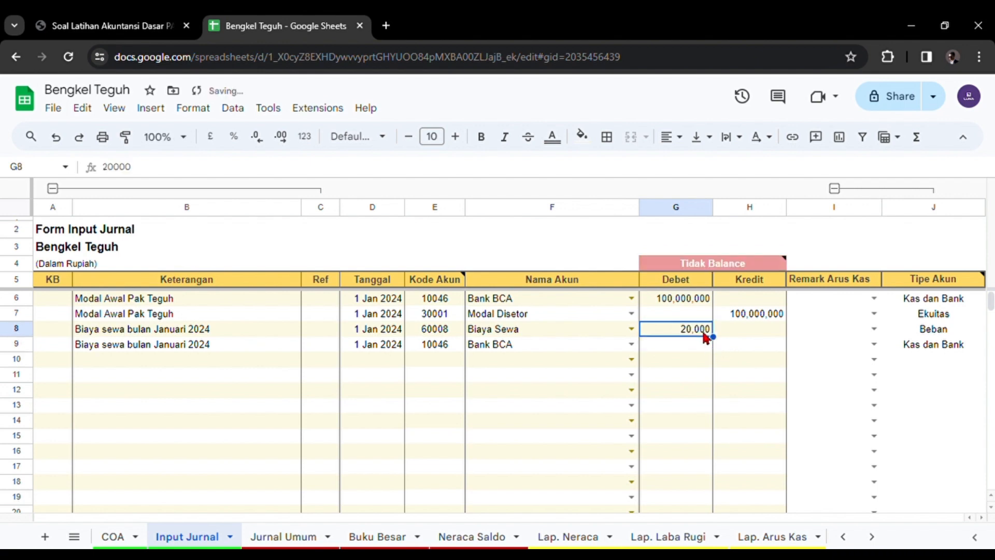
type("2000000")
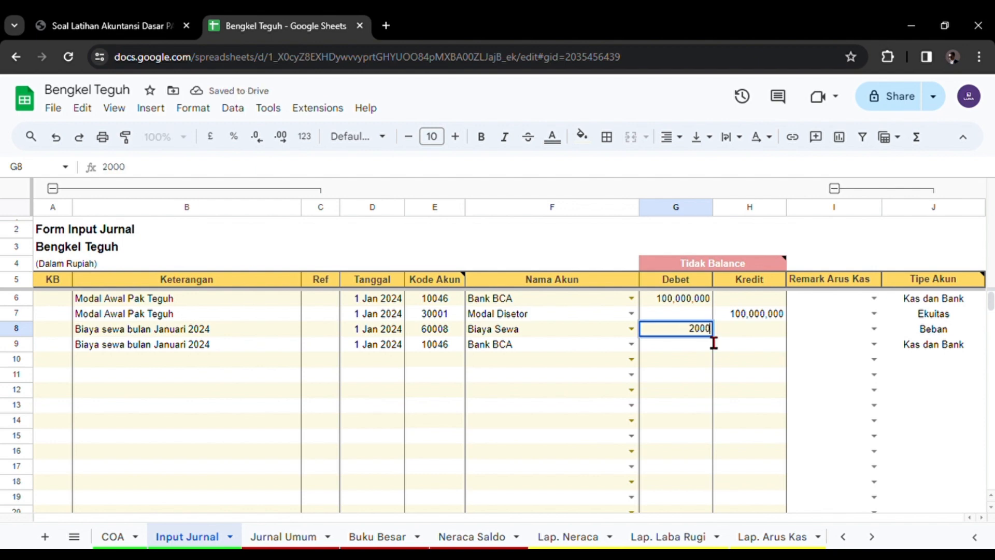
key("Return")
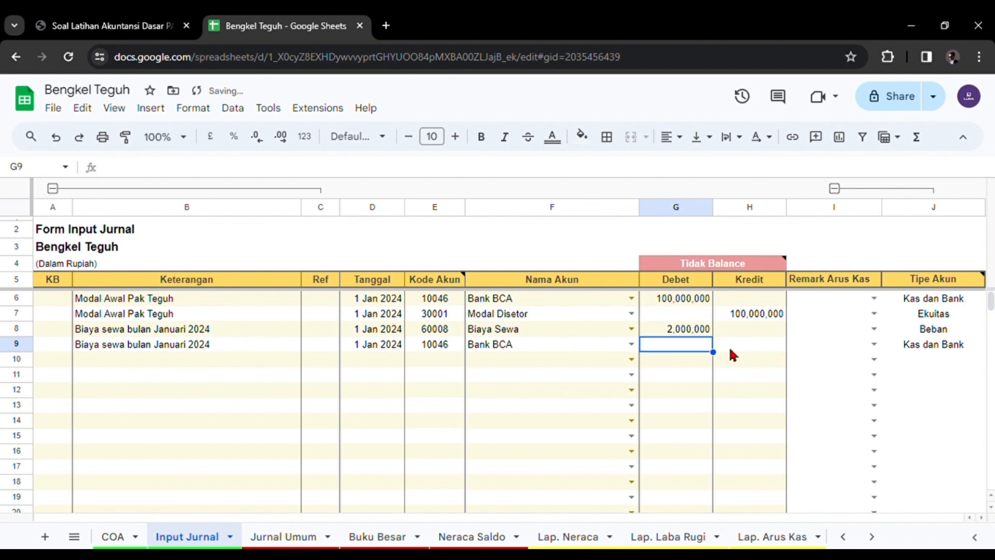
left_click(728, 346)
type("2,000,000")
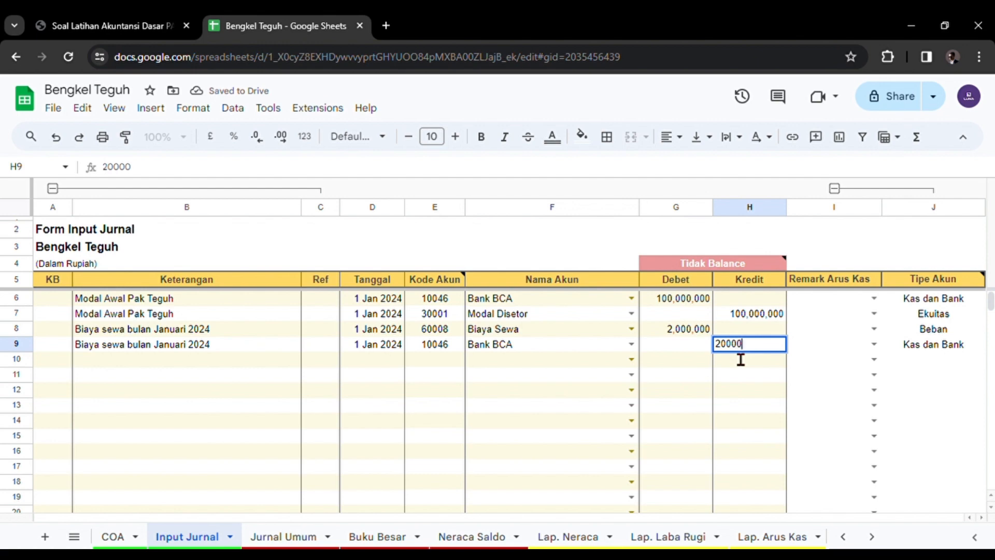
key("Return")
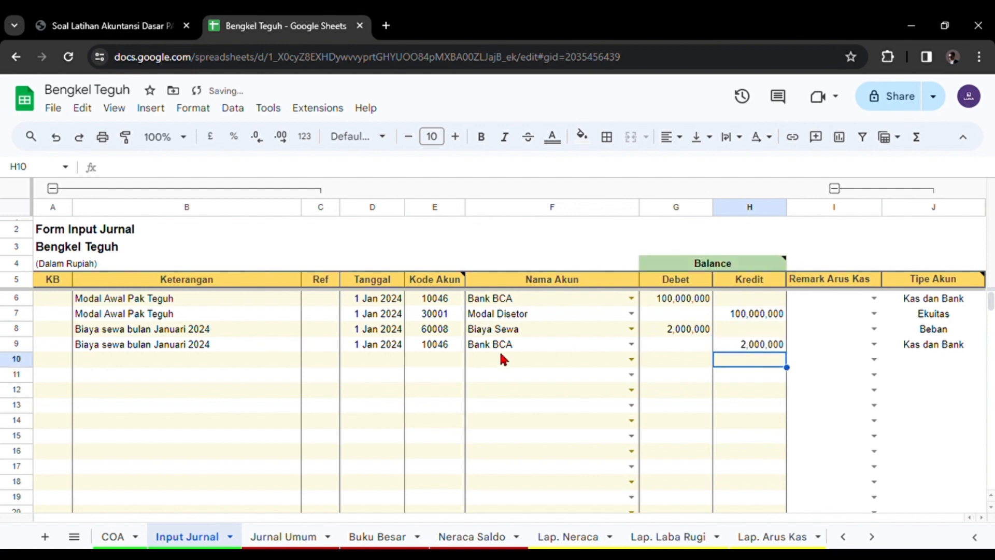
- Read transaction 3, the 1 Januari 2024 machine and equipment purchase, in the Soal Latihan PDF, and return to the Bengkel Teguh spreadsheet
left_click(108, 26)
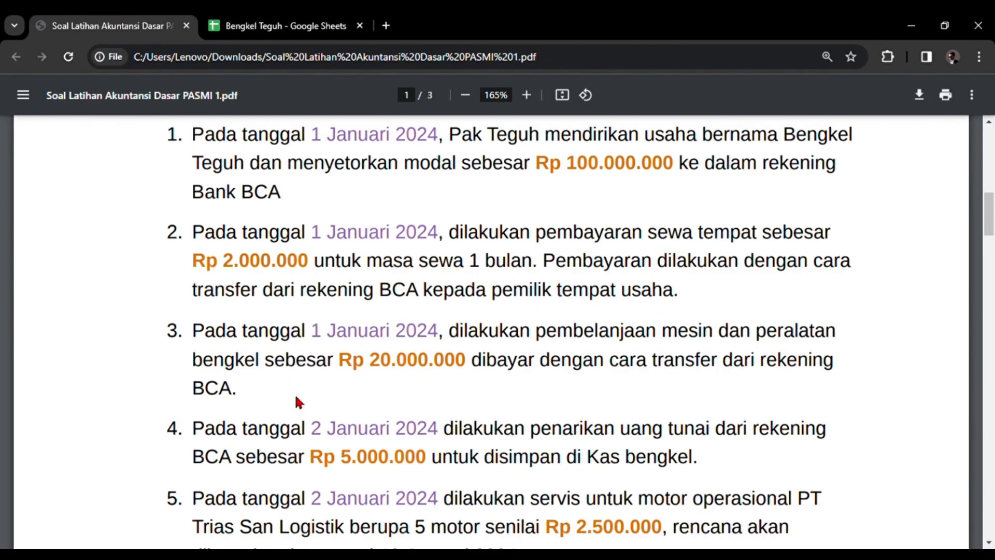
scroll(295, 397, "down", 2)
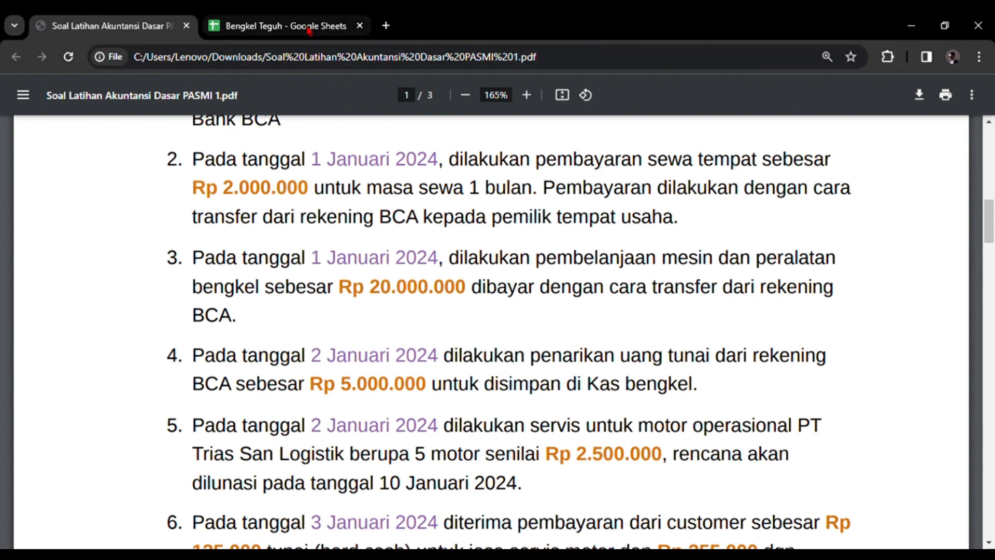
left_click(280, 25)
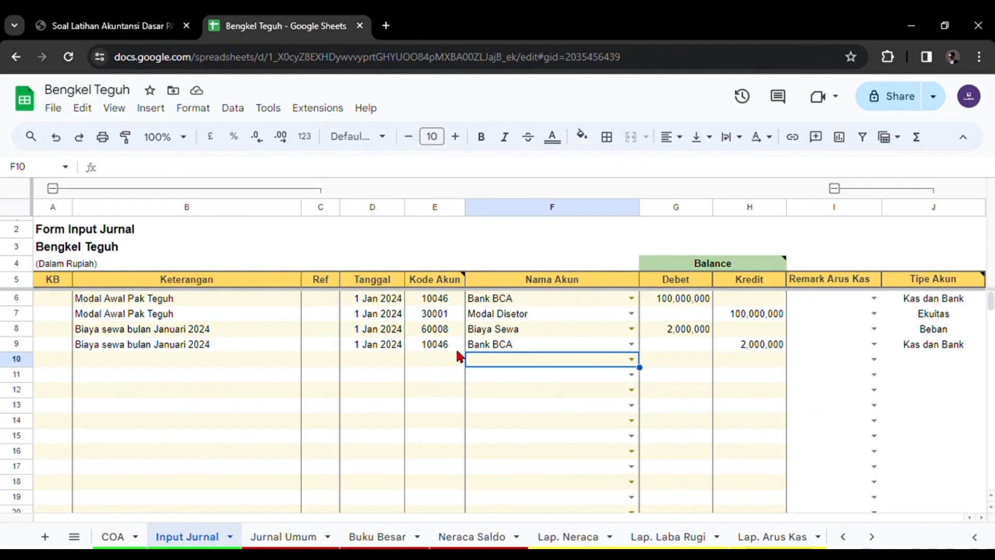
- Set the Nama Akun to Aset Tetap - Peralatan in row 10 and to Bank BCA in row 11
left_click(507, 375)
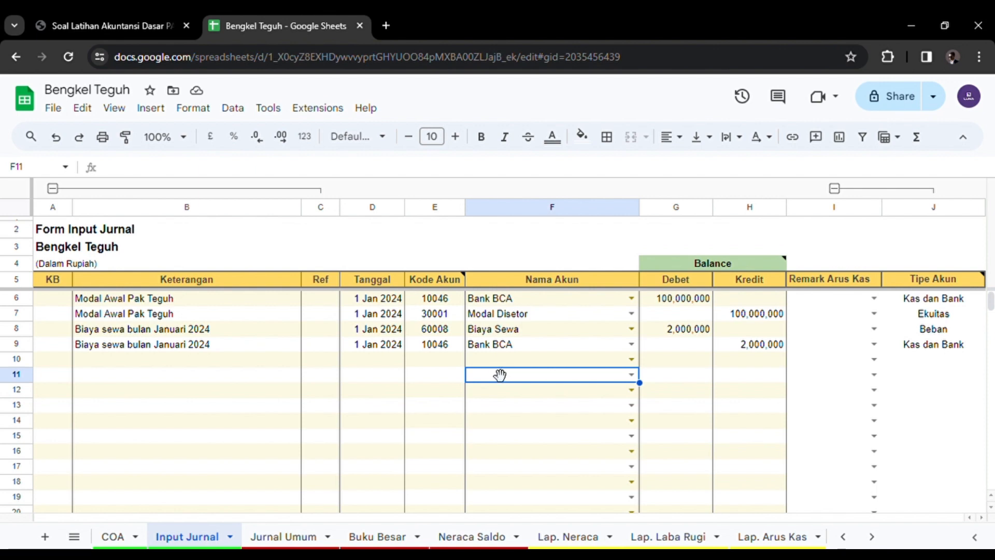
left_click(505, 361)
type("aset")
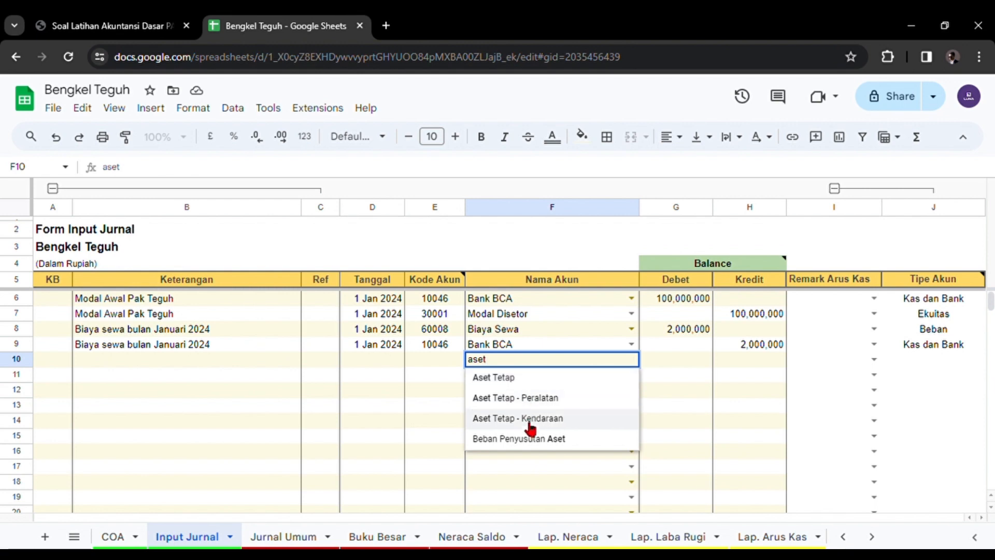
left_click(497, 398)
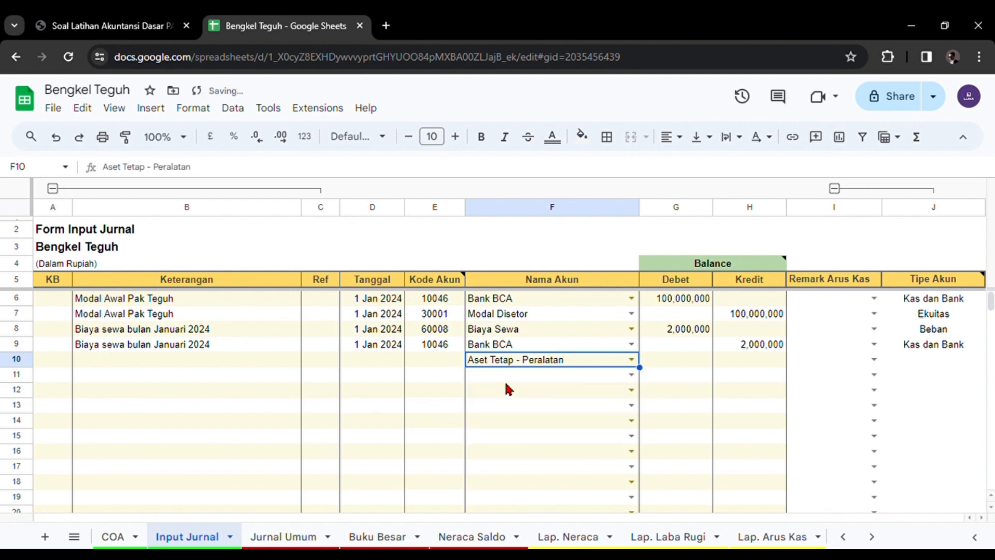
left_click(502, 376)
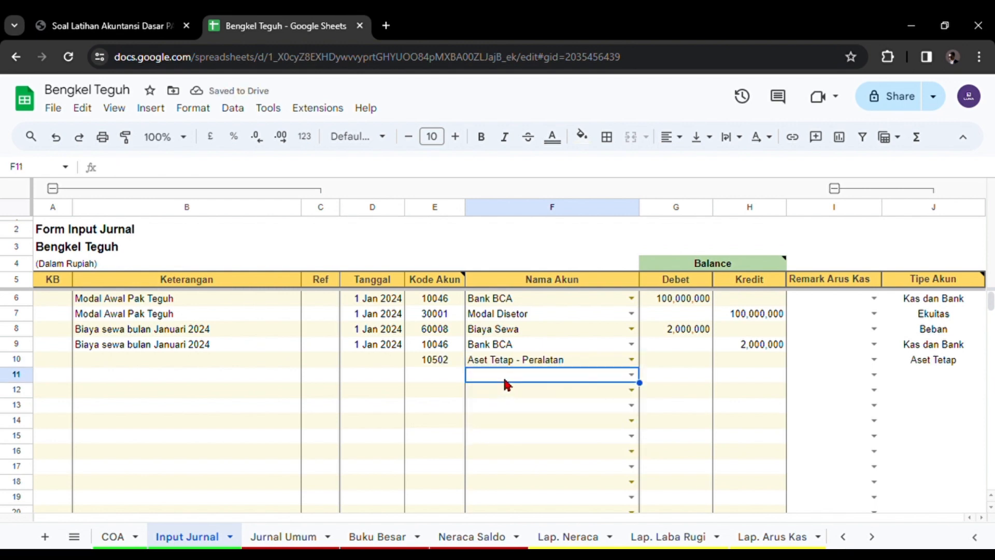
type("bca")
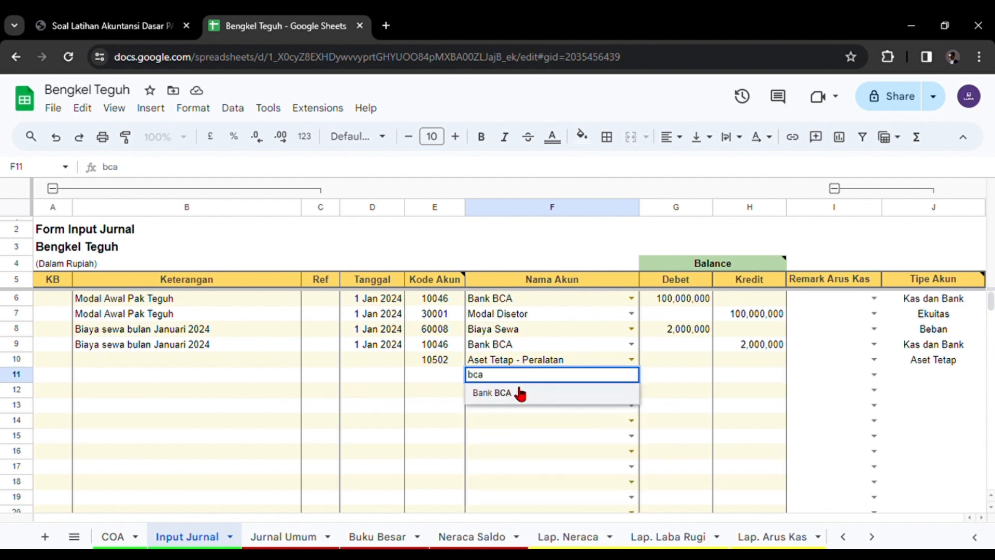
left_click(518, 394)
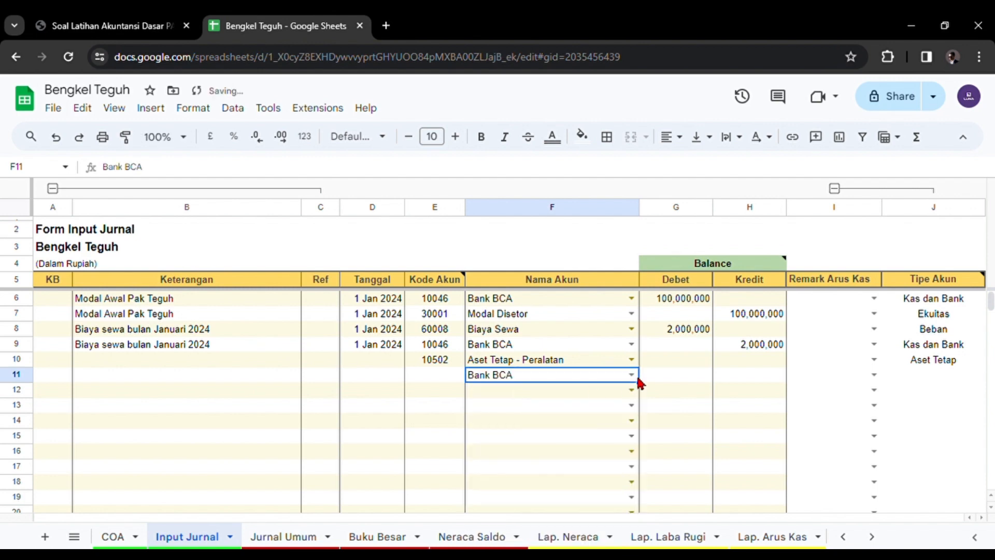
- Enter 20,000,000 as the Debet for Aset Tetap - Peralatan in row 10 and as the Kredit for Bank BCA in row 11
left_click(656, 363)
type("200000")
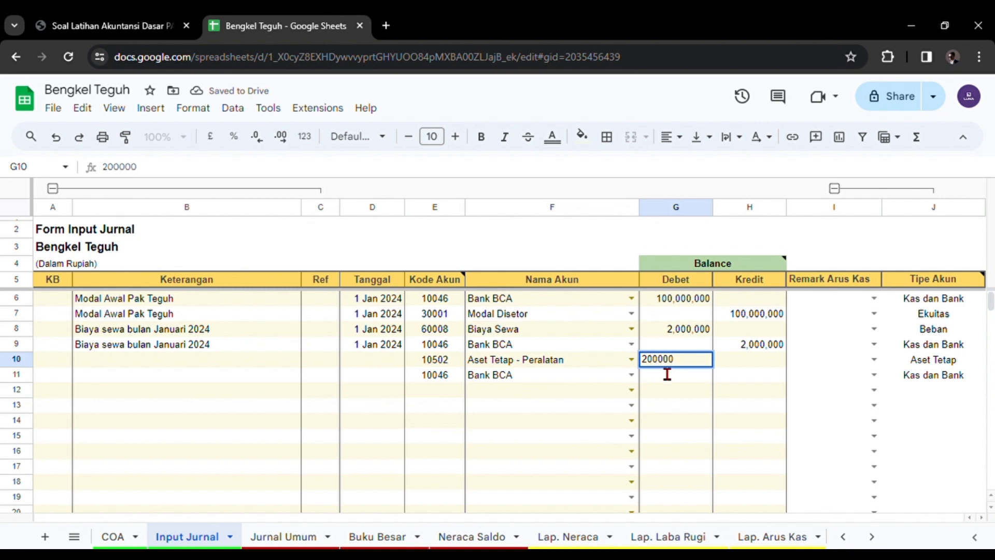
key("Return")
key("Up")
type("20")
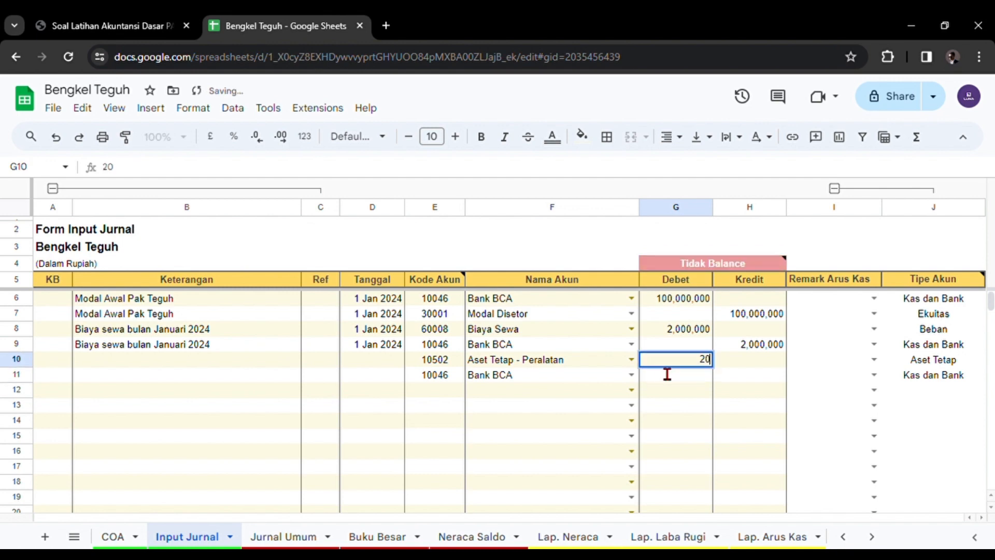
type(",000,000")
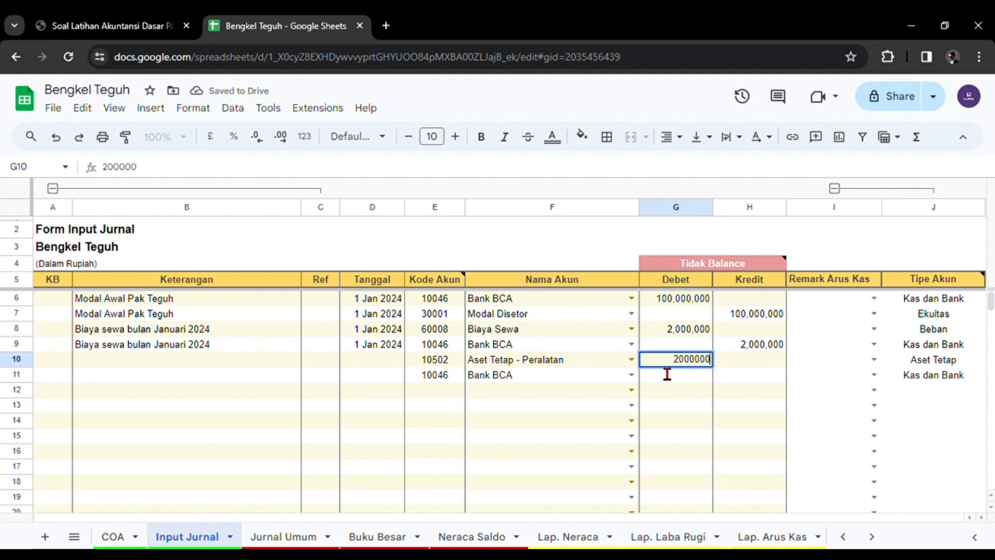
key("Return")
left_click(729, 381)
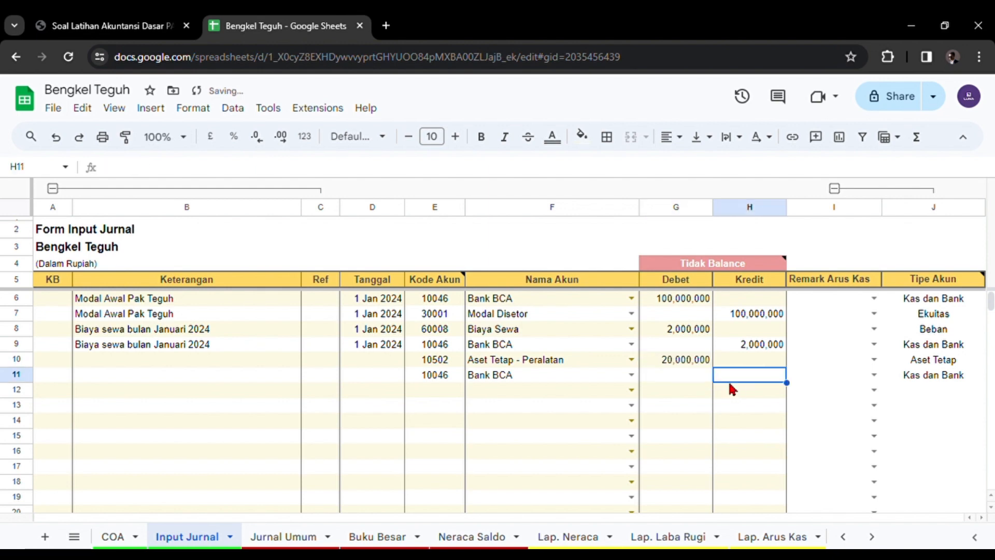
type("20000000")
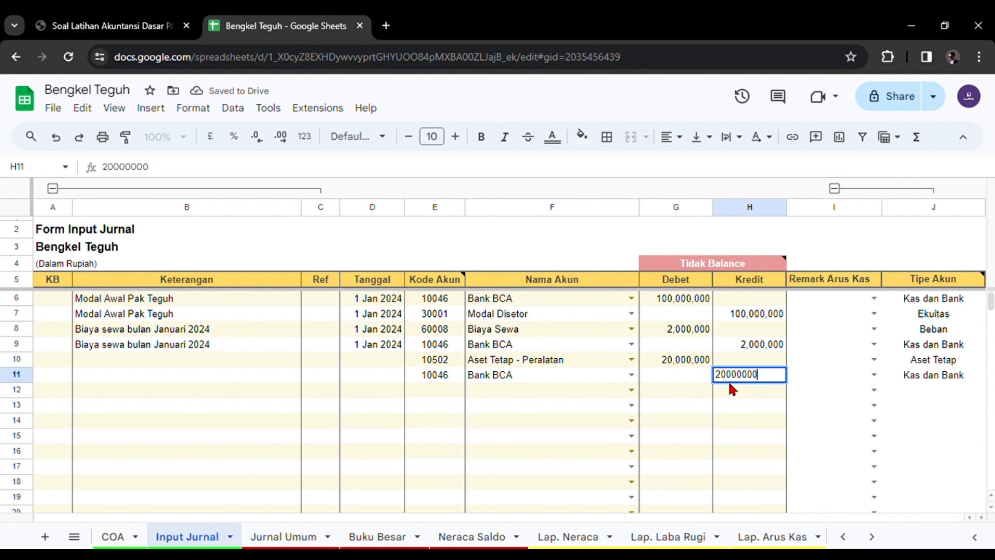
key("Return")
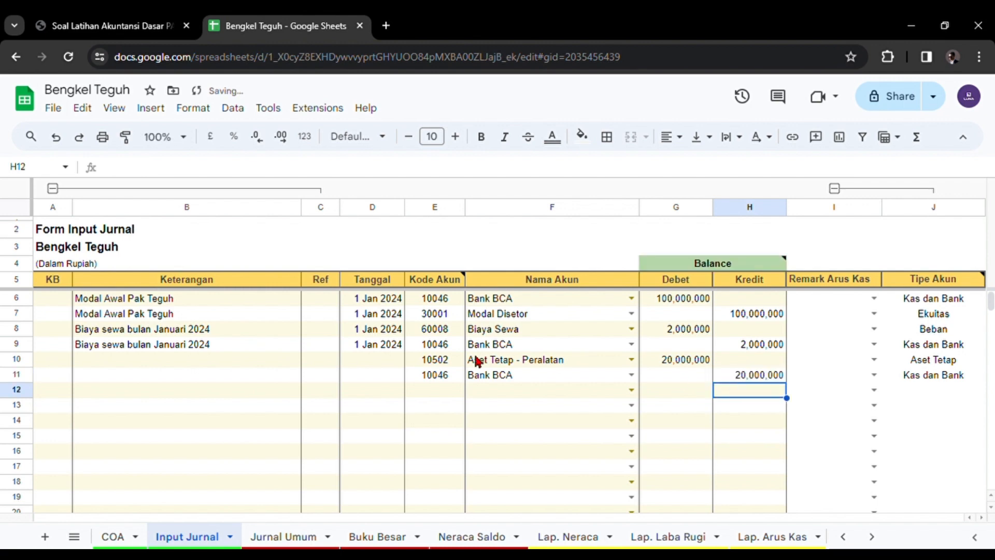
- Copy the 1 Jan 2024 date from row 9 into the Tanggal cells of rows 10 and 11, and select row 10's Keterangan cell
left_click(366, 347)
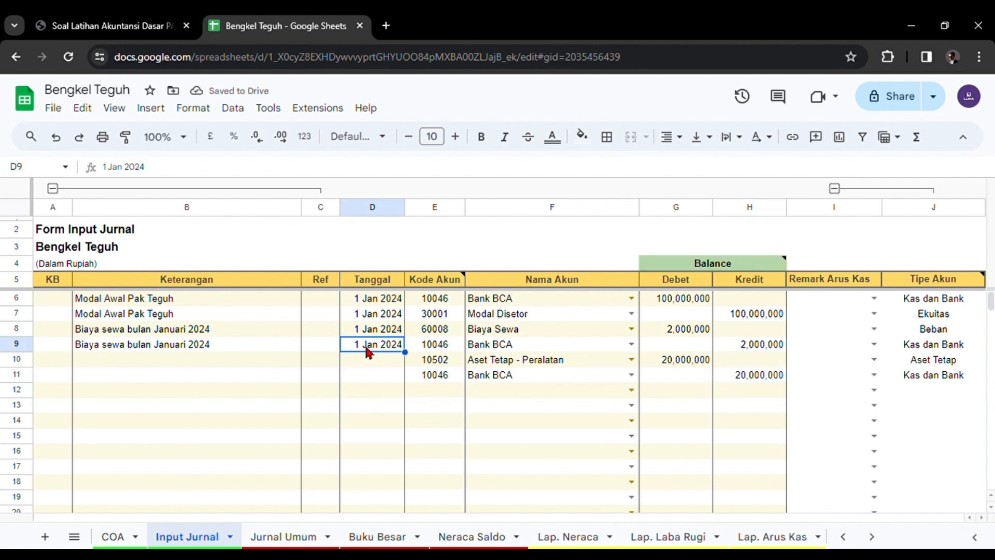
left_click_drag(369, 361, 369, 375)
type("1 Jan 2024 1 Jan 2024")
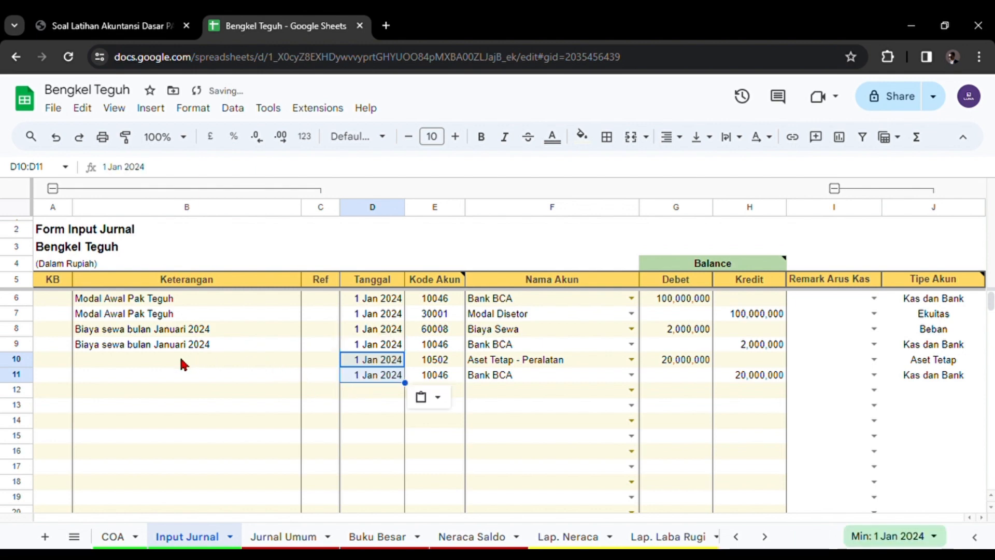
left_click(181, 360)
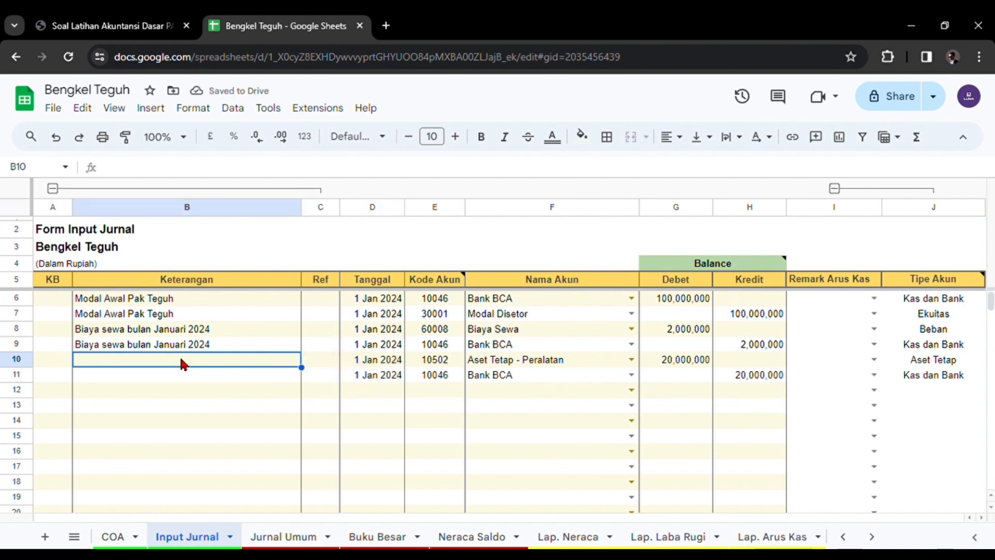
- Enter the Keterangan "Pembelian peralatan" for the equipment purchase in row 10 and copy it to row 11
type("Pembelian p")
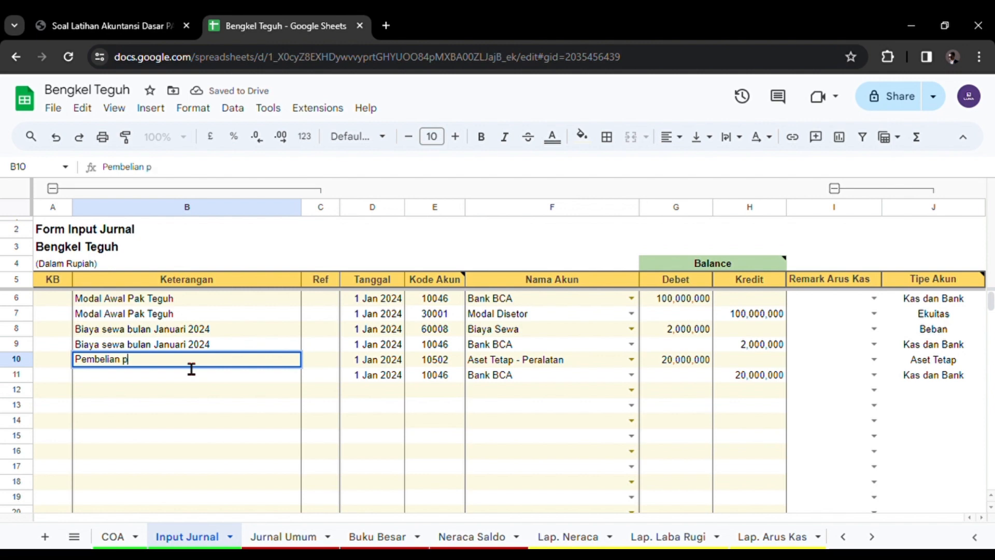
type("eralatan")
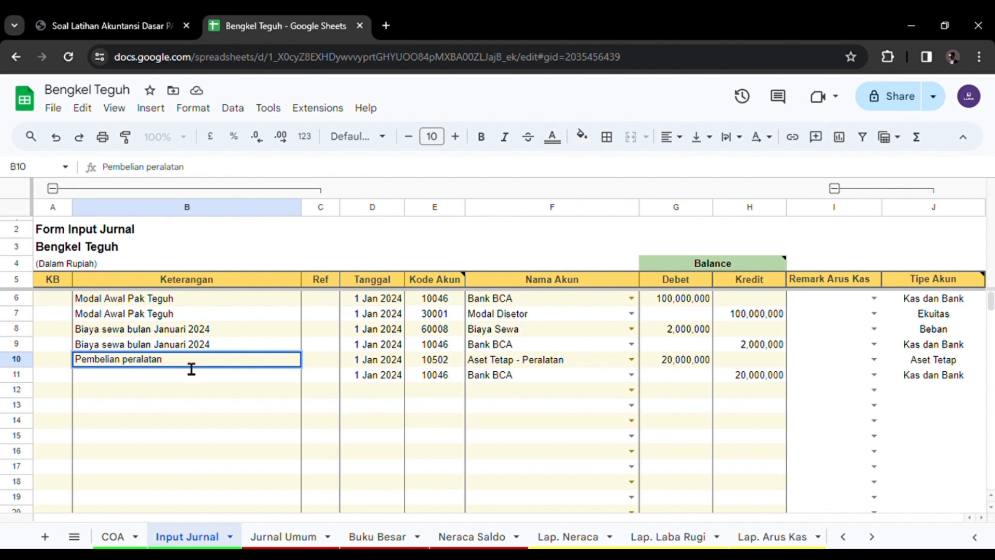
key("Return")
left_click(172, 361)
key("ctrl+c")
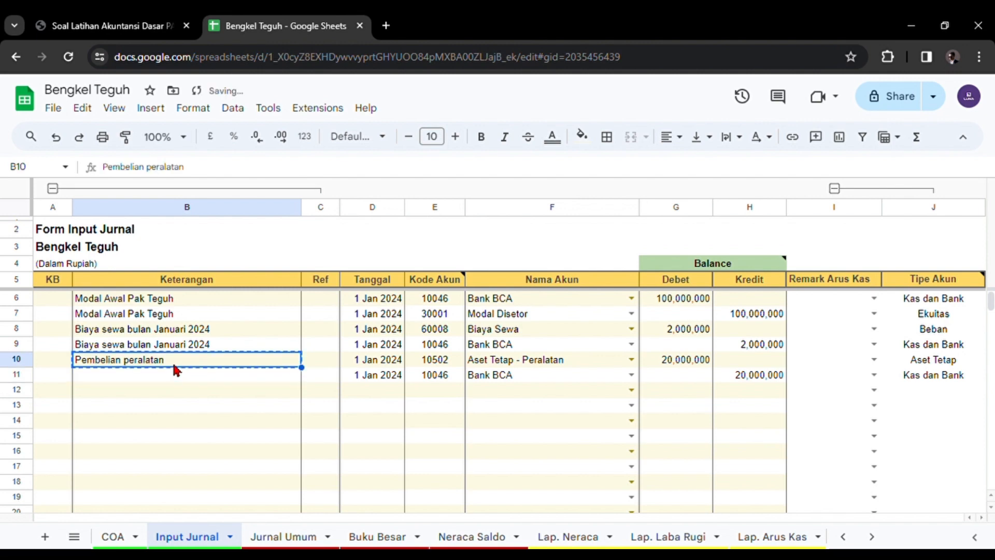
left_click(172, 378)
key("ctrl+v")
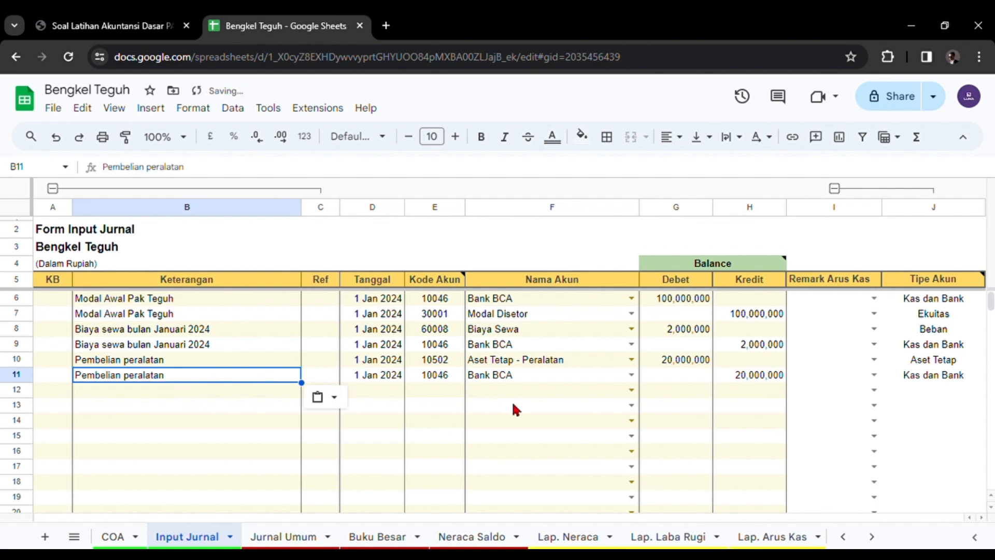
left_click(567, 377)
key("Left")
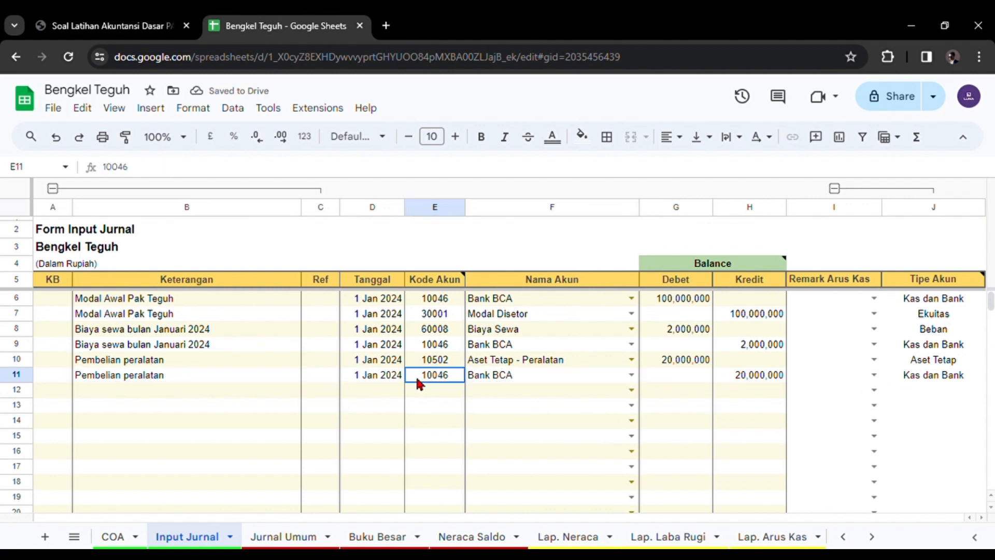
- Read transaction 4, the 2 Januari 2024 cash withdrawal, in the Soal Latihan PDF, and return to the Bengkel Teguh spreadsheet
left_click(156, 27)
scroll(295, 267, "down", 3)
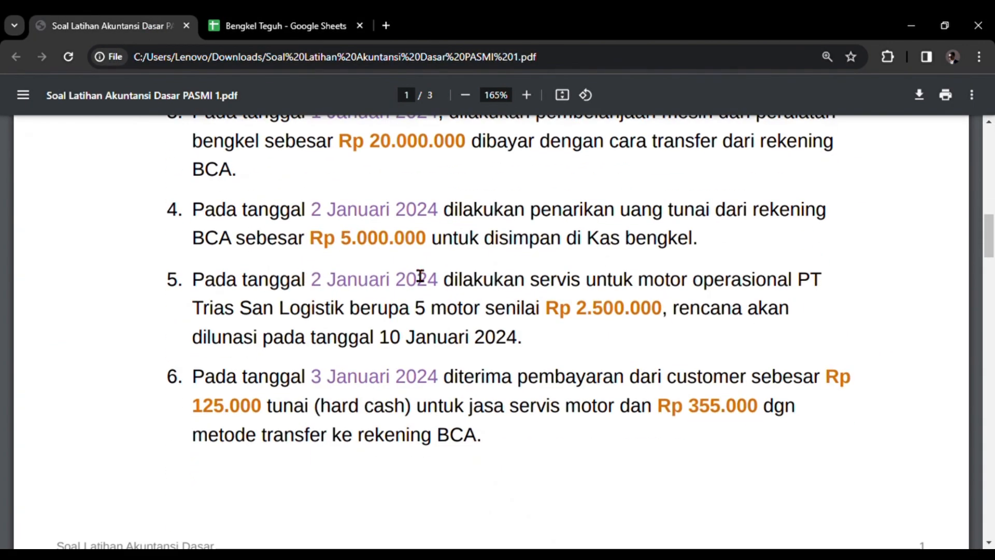
scroll(589, 259, "up", 2)
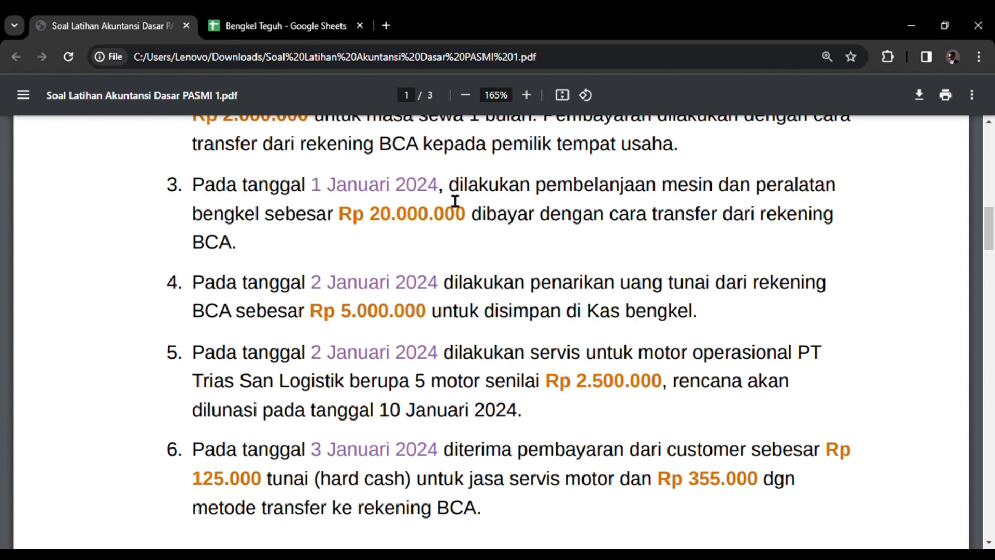
left_click(282, 26)
scroll(472, 386, "down", 1)
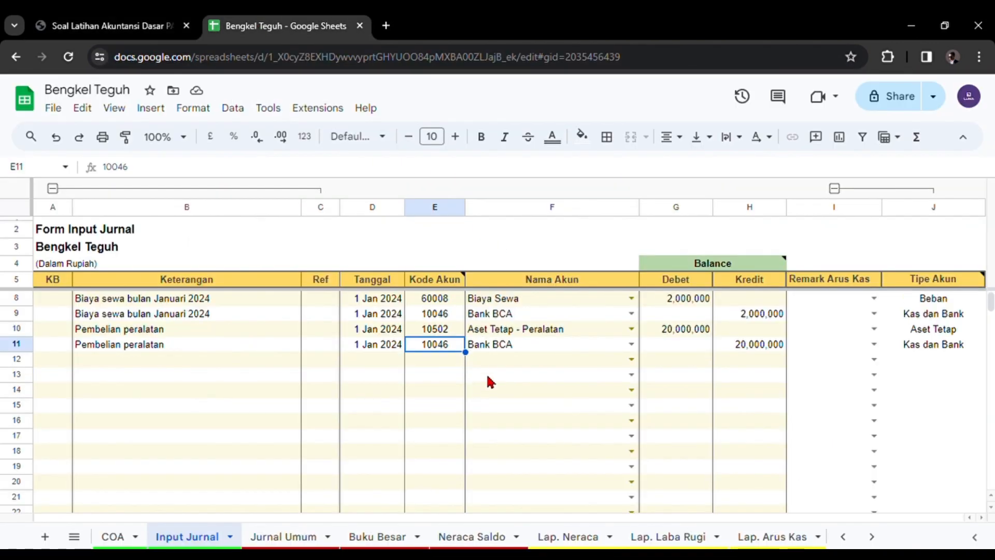
- Set the Nama Akun to Kas in row 12 and to Bank BCA in row 13
left_click(494, 358)
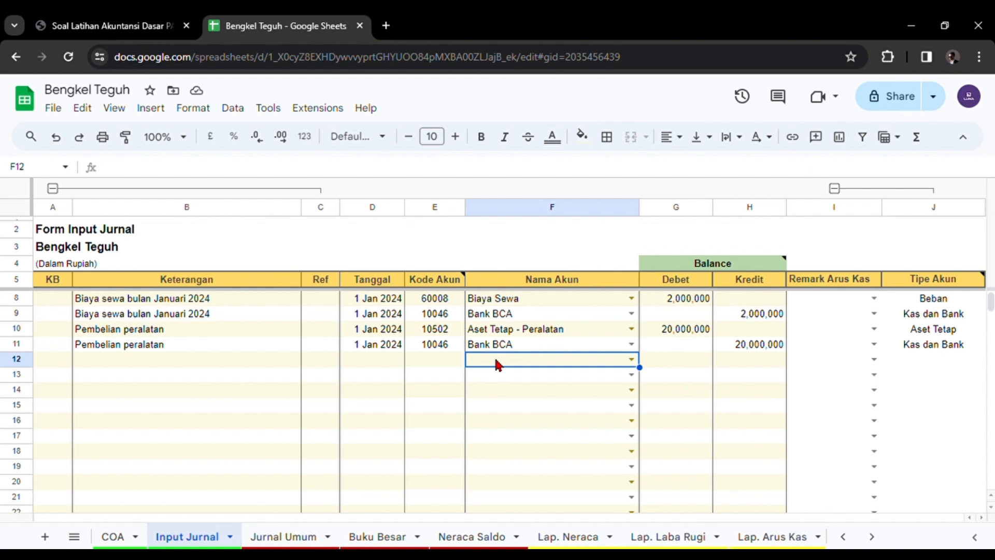
type("kas")
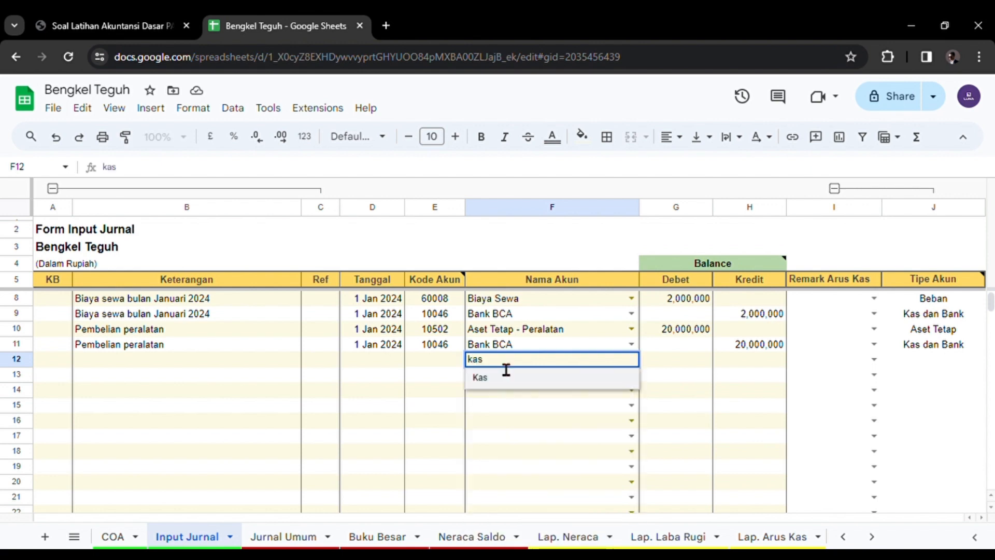
left_click(502, 378)
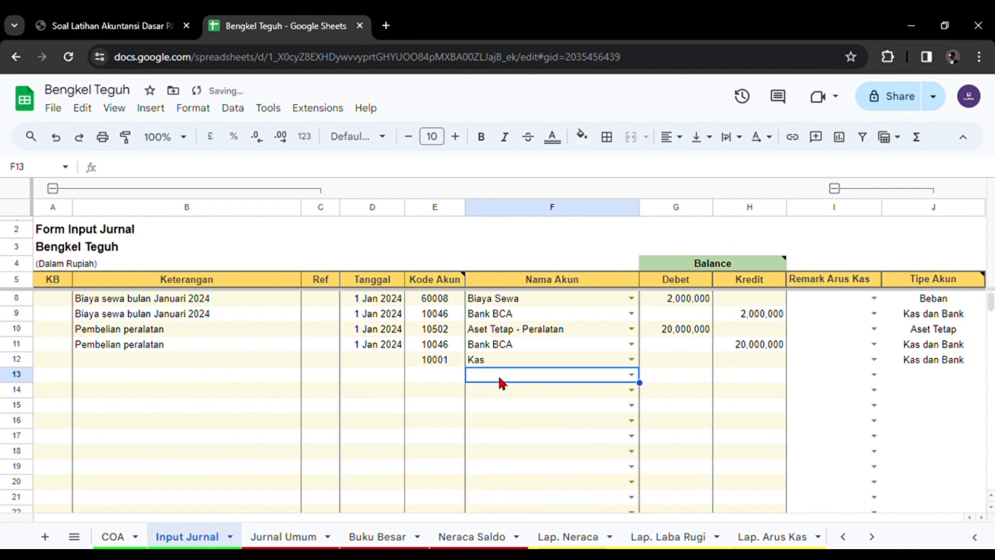
type("bca")
left_click(506, 392)
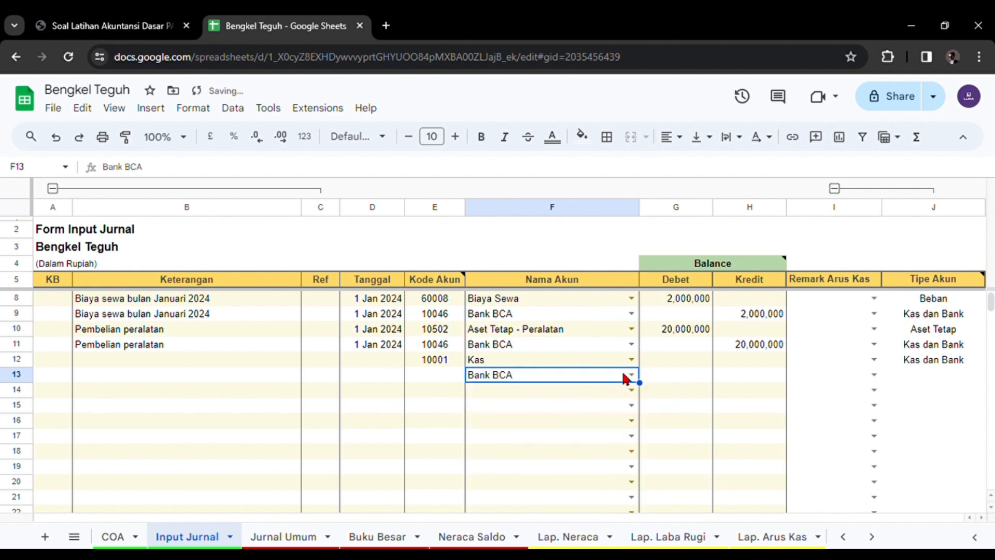
- Enter 5,000,000 as the Debet for Kas in row 12 and as the Kredit for Bank BCA in row 13
left_click(663, 357)
type("5,0")
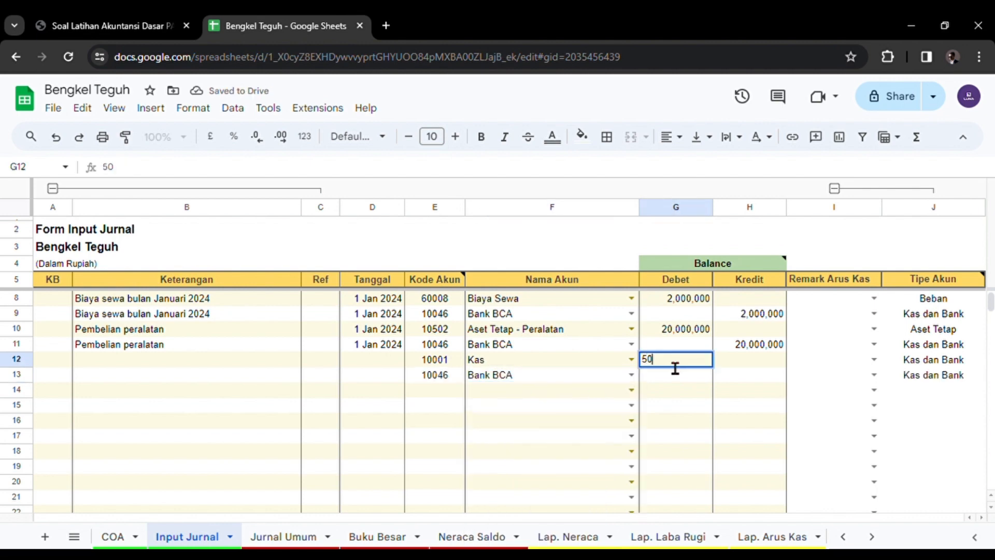
type("00,000")
key("Return")
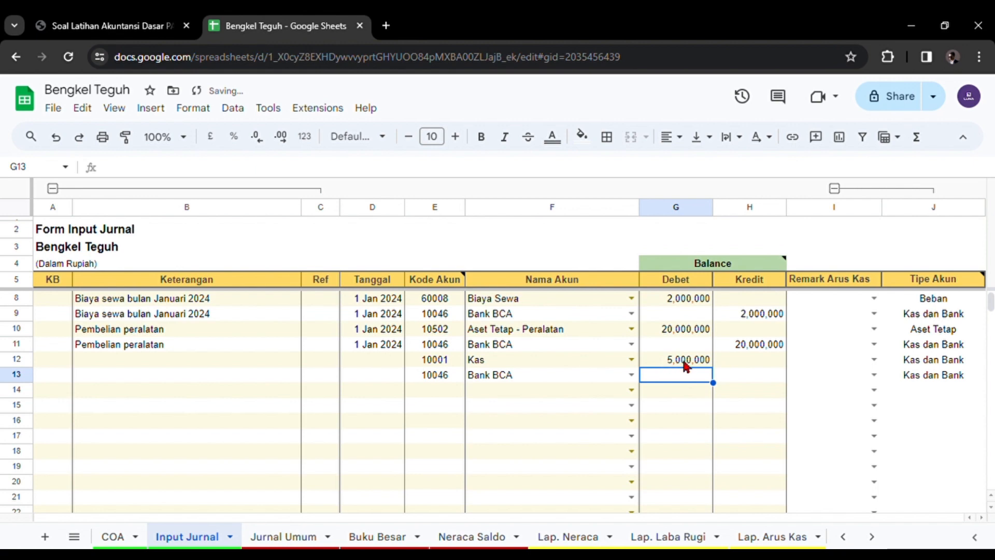
left_click(723, 378)
type("5,00")
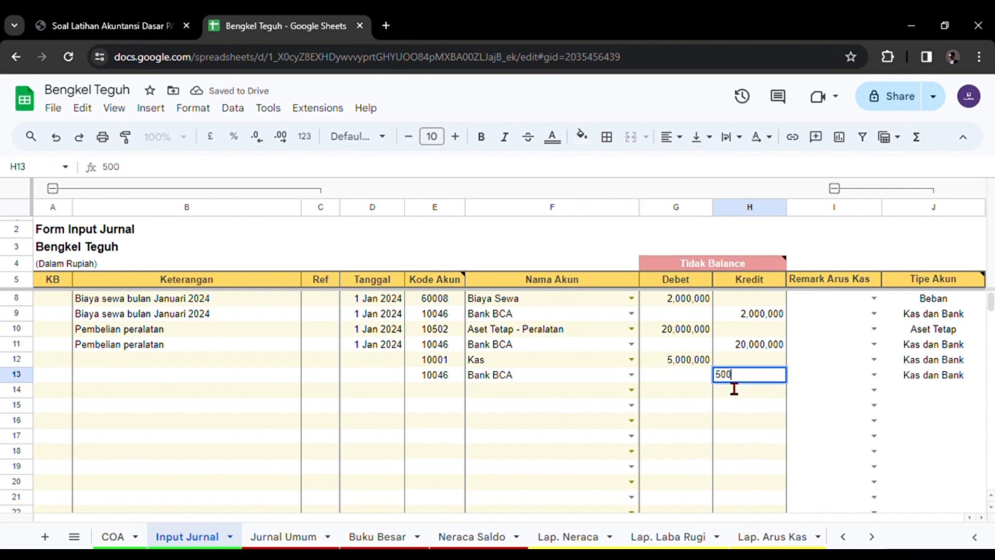
type("0,000")
key("Return")
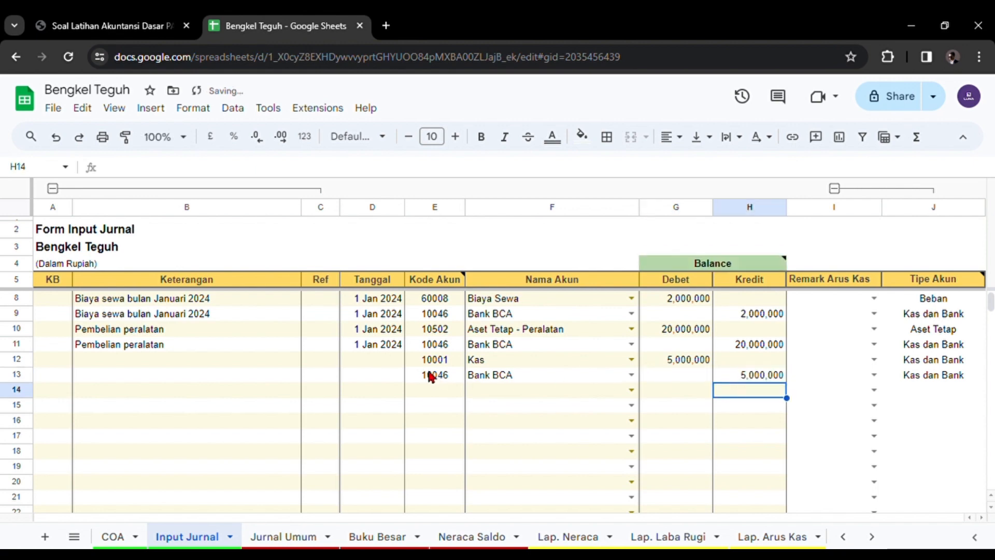
- Enter 2 Jan 2024 as the Tanggal in rows 12 and 13
left_click(388, 359)
type("2")
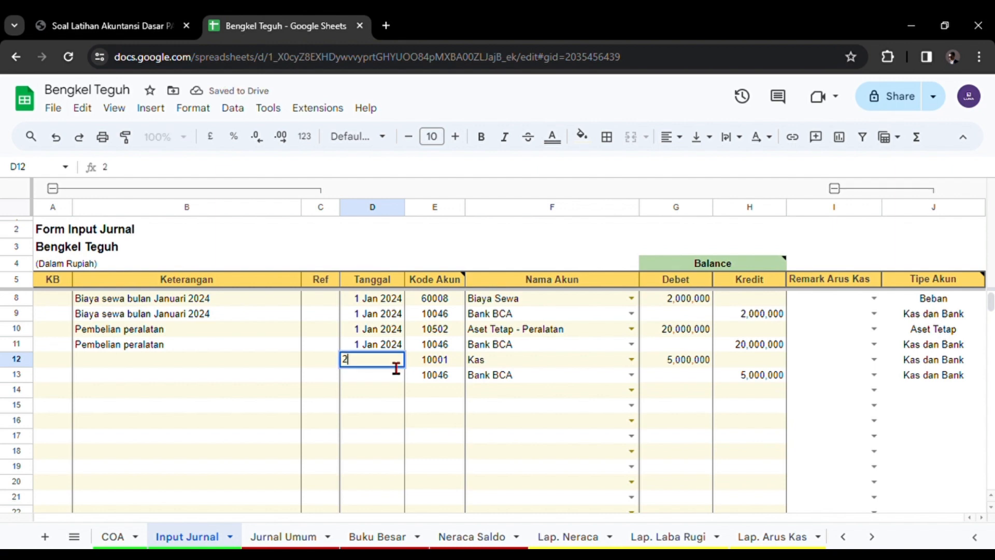
type(" Jan 2024")
key("Return")
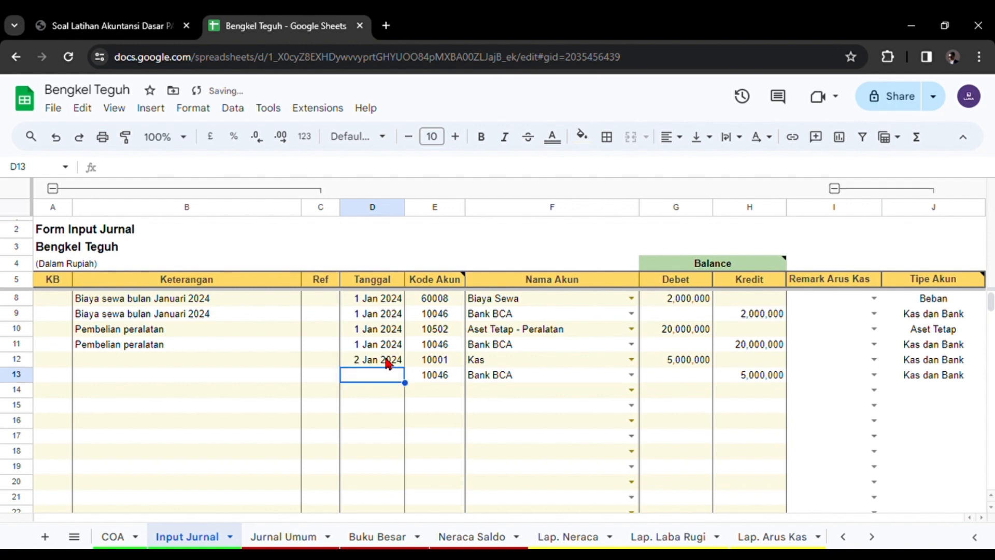
type("2jna")
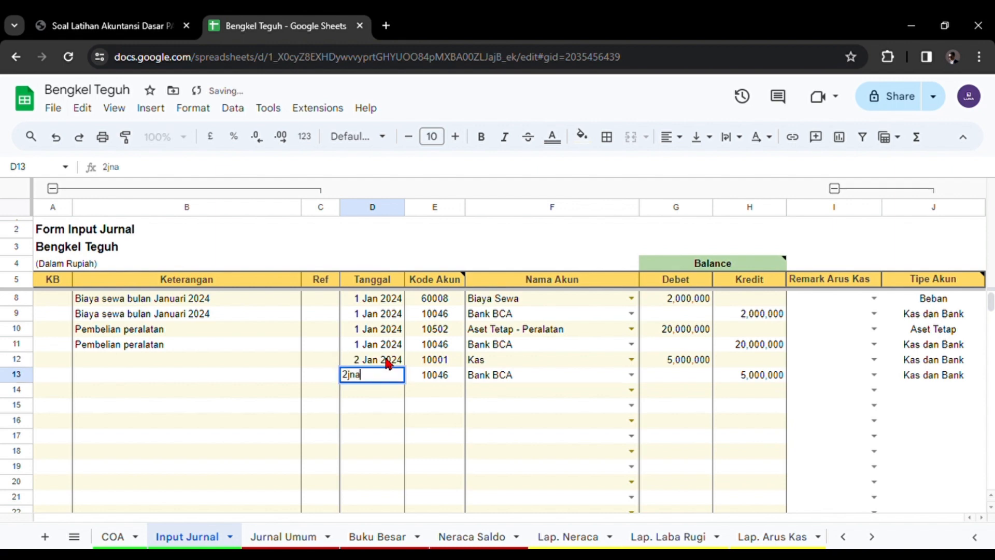
key("BackSpace")
key("BackSpace")
type("an")
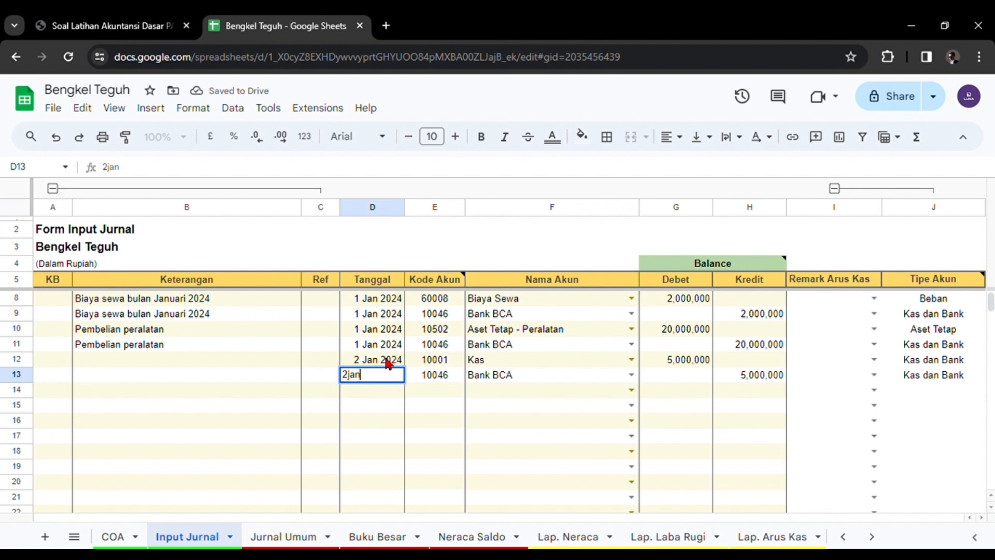
type(" 2024")
key("Return")
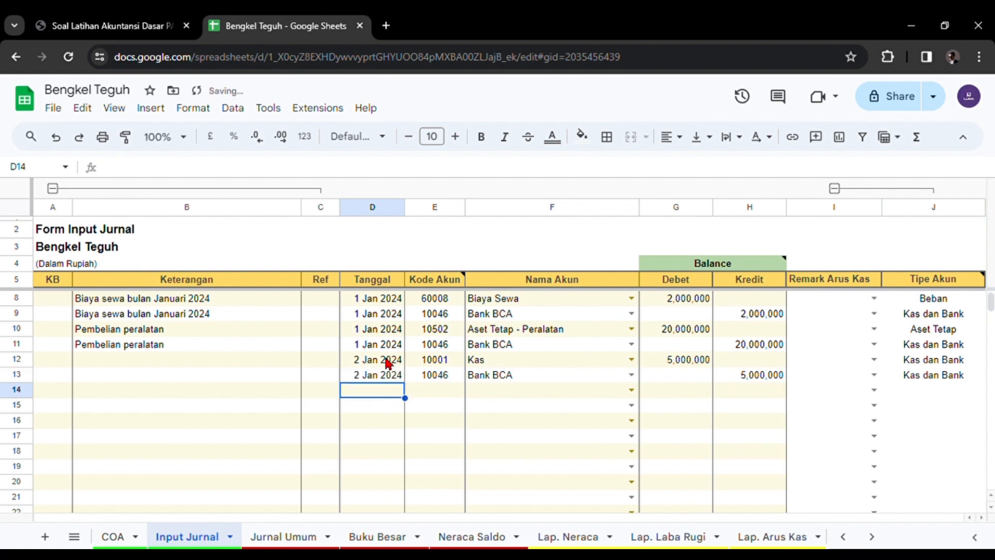
- Enter the Keterangan "Mutasi kas dan bank" in row 12 and copy it to row 13
left_click(238, 362)
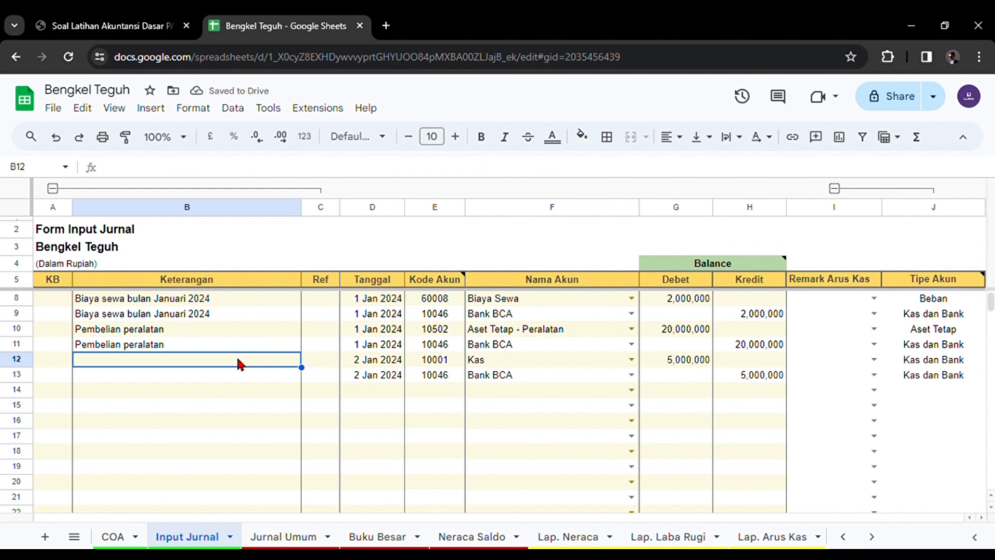
type("Mutas")
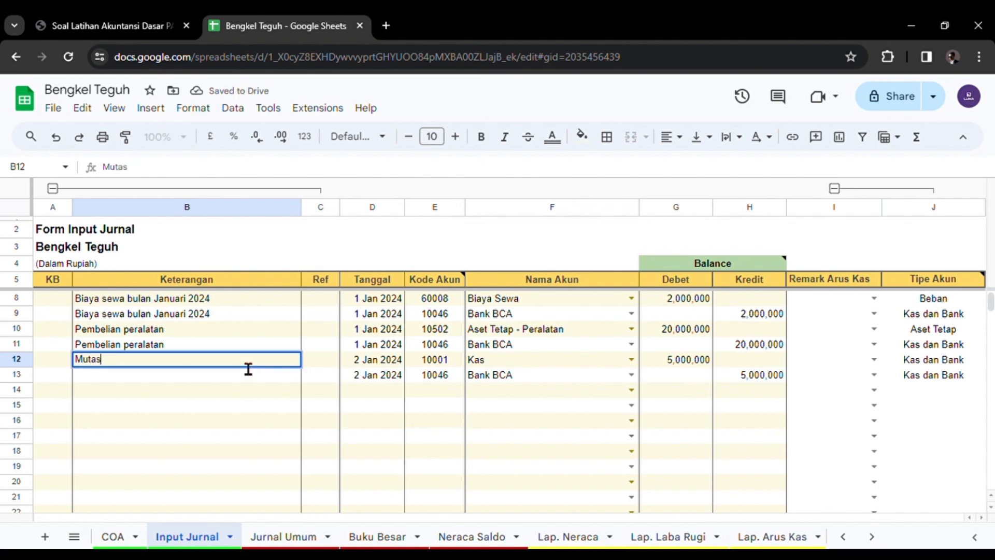
type("i kas dan bank")
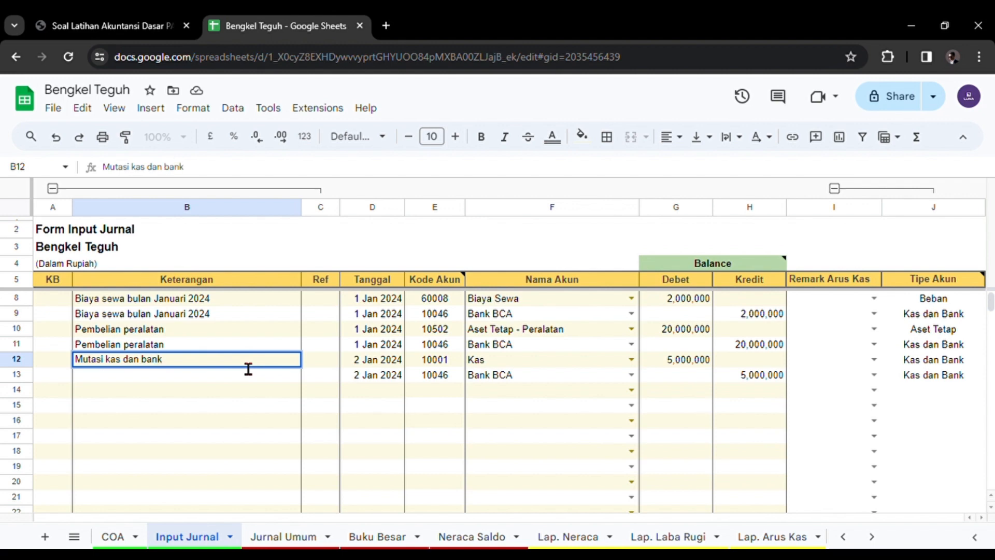
key("Return")
left_click(236, 358)
key("ctrl+c")
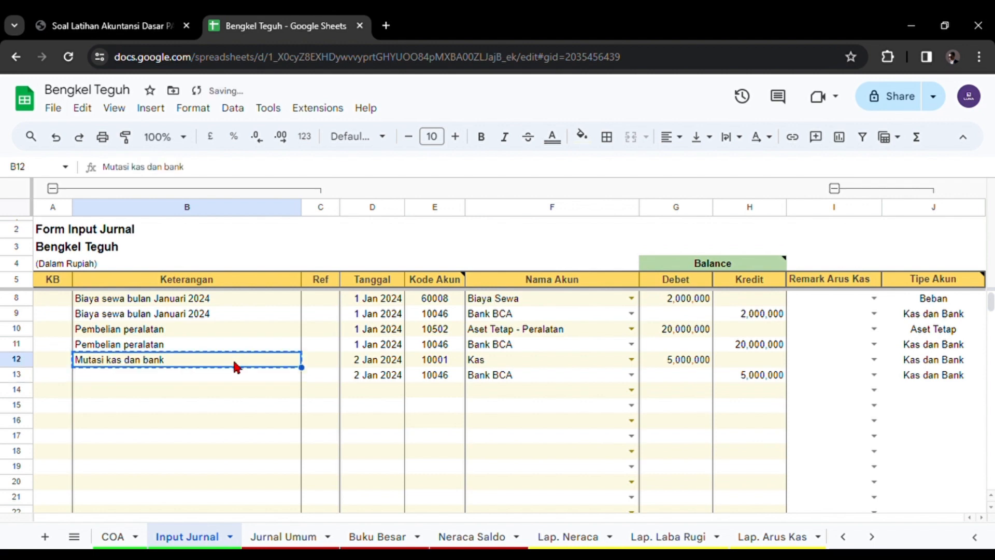
left_click(224, 371)
key("ctrl+v")
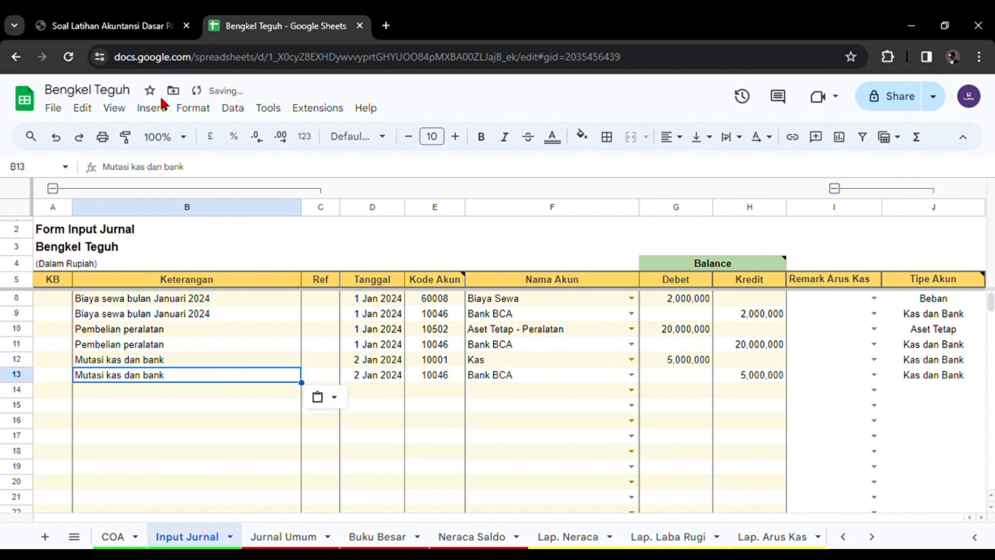
- Read transaction 5, the 2 Januari 2024 motorcycle servicing for PT Trias San Logistik, in the PDF, and return to the Bengkel Teguh spreadsheet
left_click(119, 26)
scroll(227, 204, "down", 2)
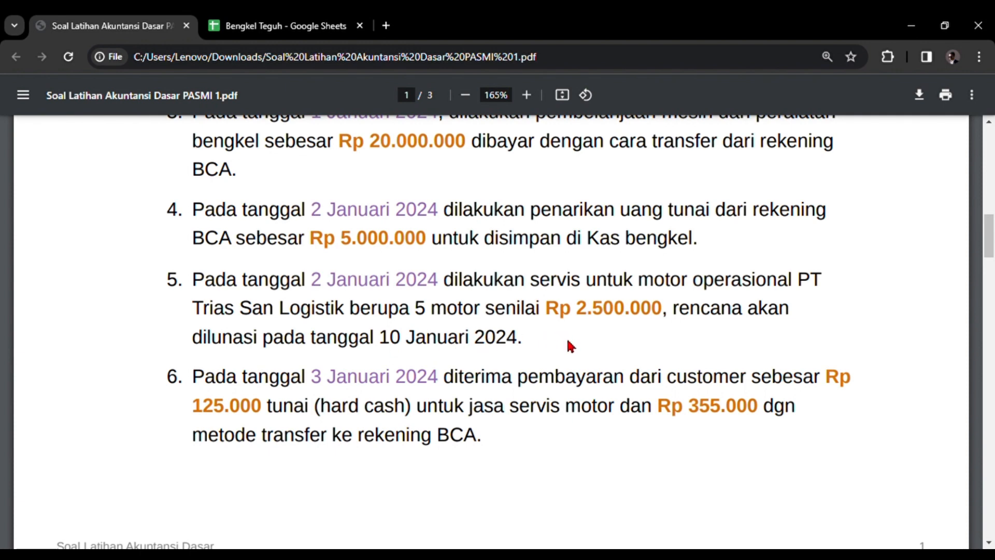
scroll(518, 356, "up", 1)
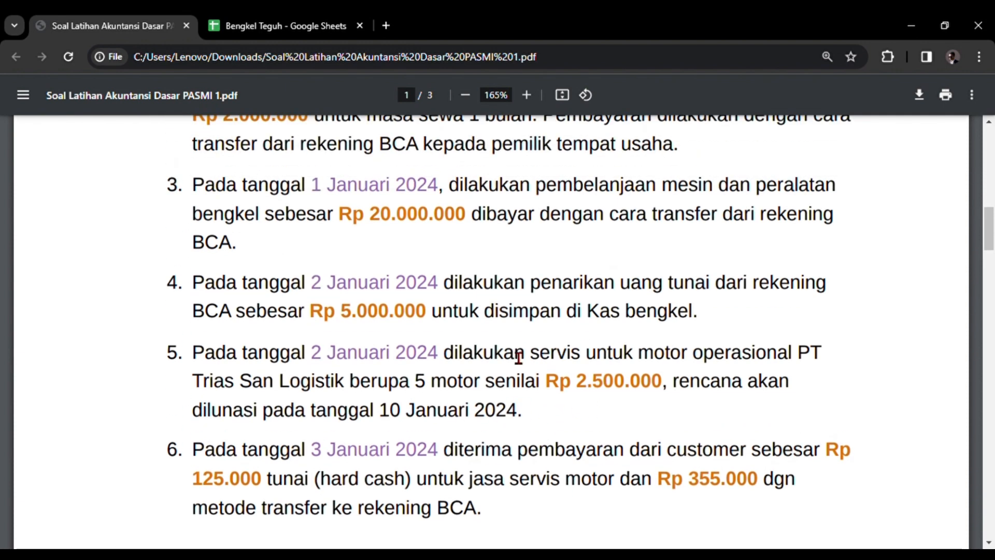
scroll(510, 361, "up", 1)
scroll(510, 361, "down", 2)
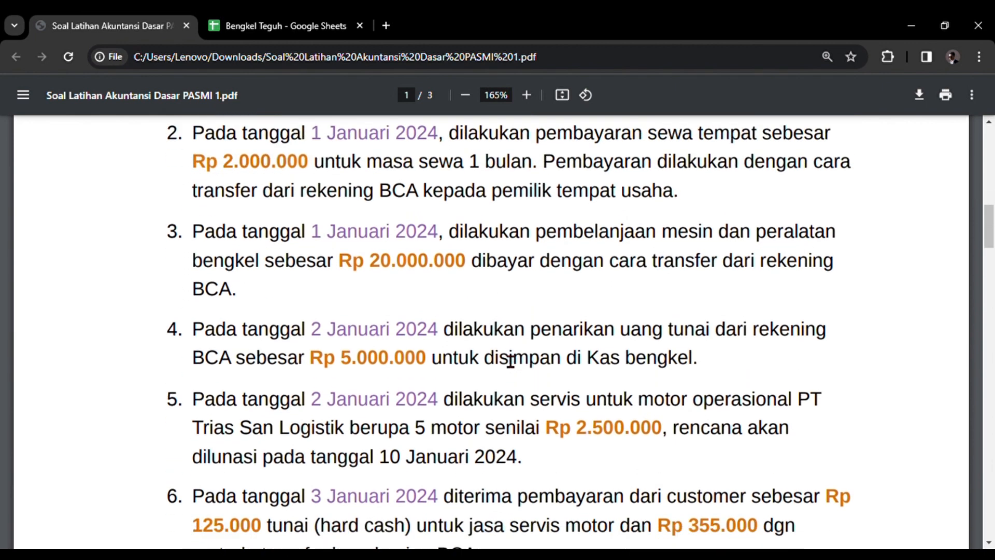
left_click(290, 29)
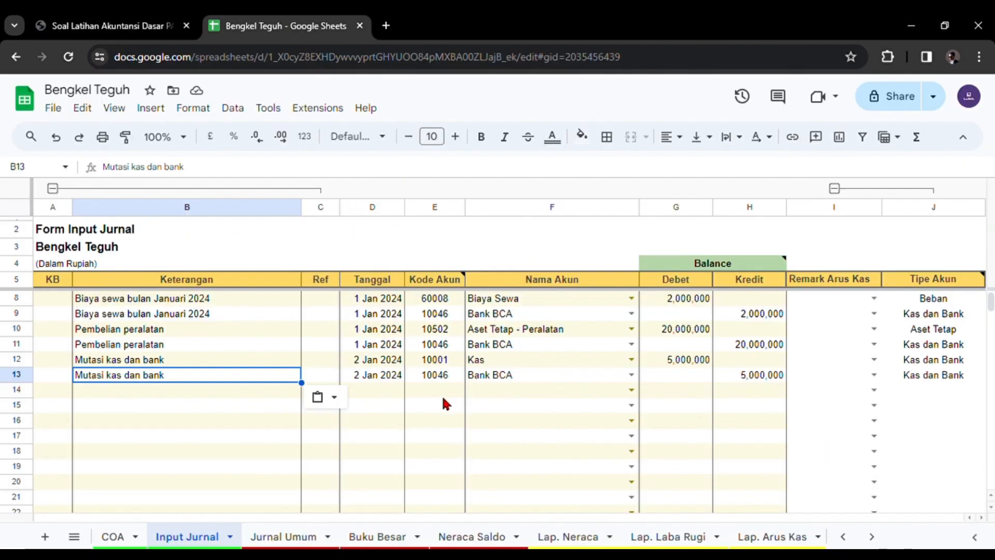
- Set the Nama Akun to Piutang Usaha in row 14 and Pendapatan Usaha in row 15, and select row 13's Tanggal cell
left_click(500, 390)
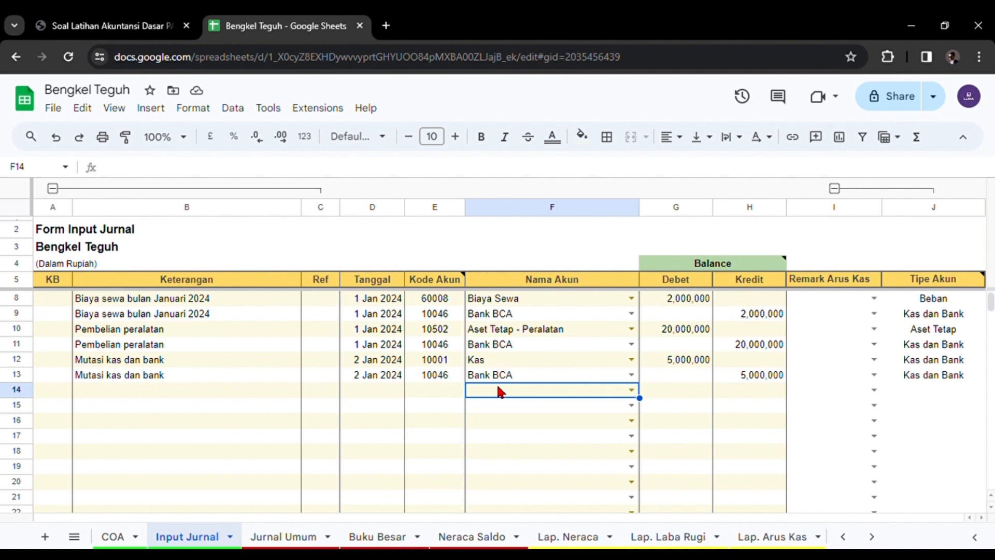
type("piuta")
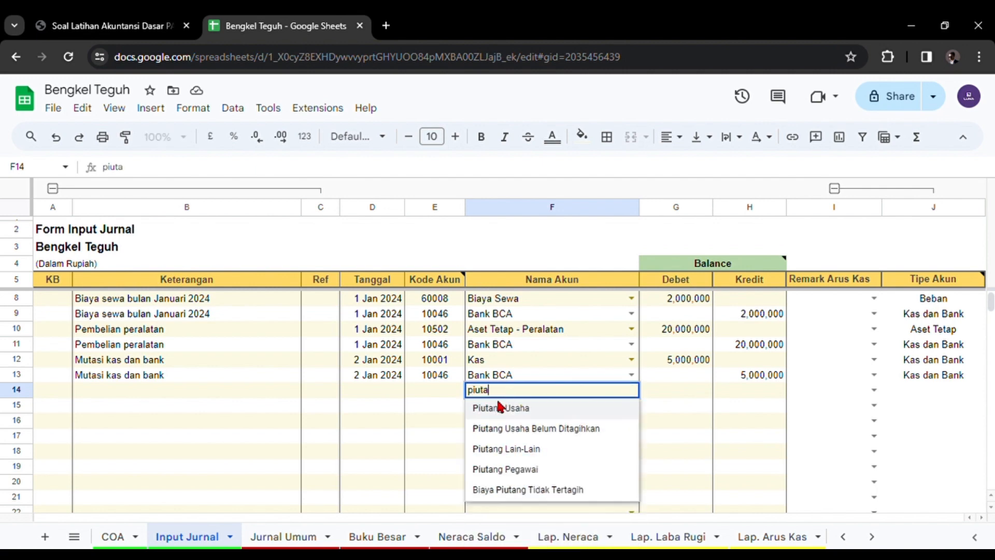
left_click(501, 408)
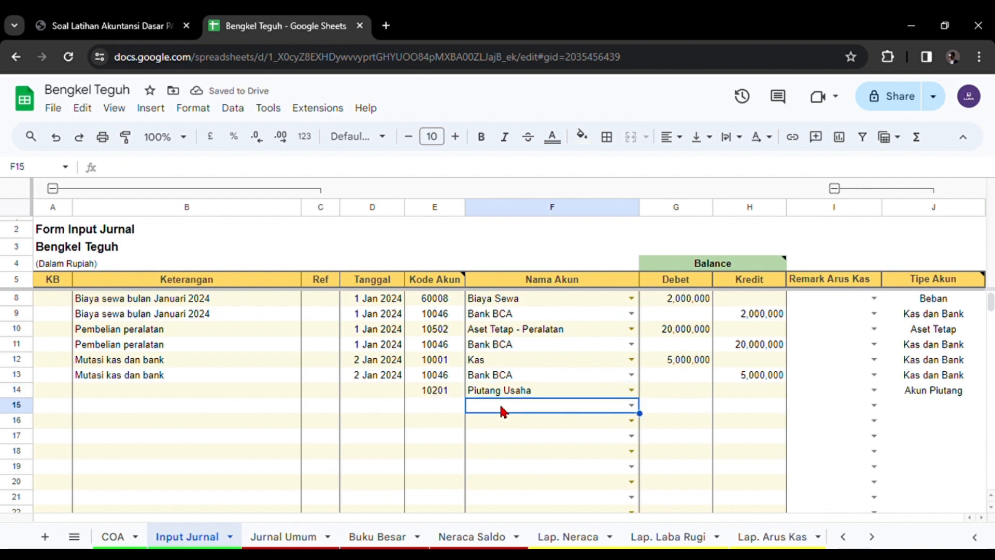
type("pend")
left_click(516, 423)
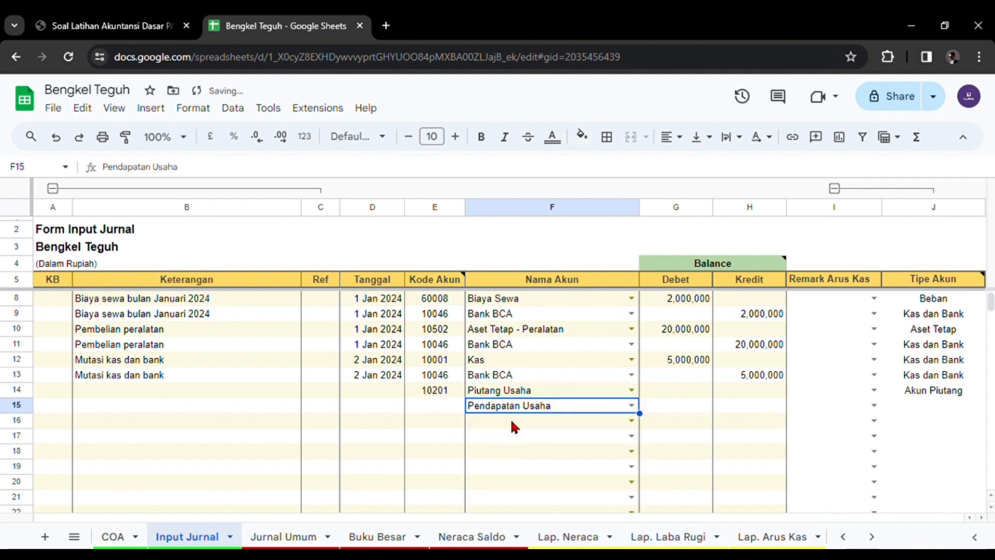
left_click(372, 381)
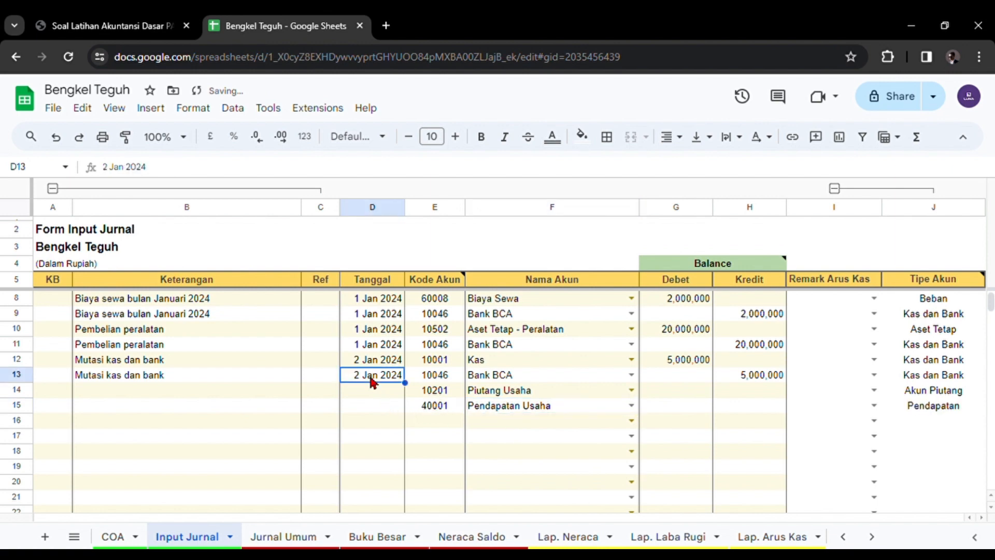
- Copy the Tanggal 2 Jan 2024 from row 13 to rows 14 and 15
key("ctrl+c")
left_click_drag(373, 390, 373, 409)
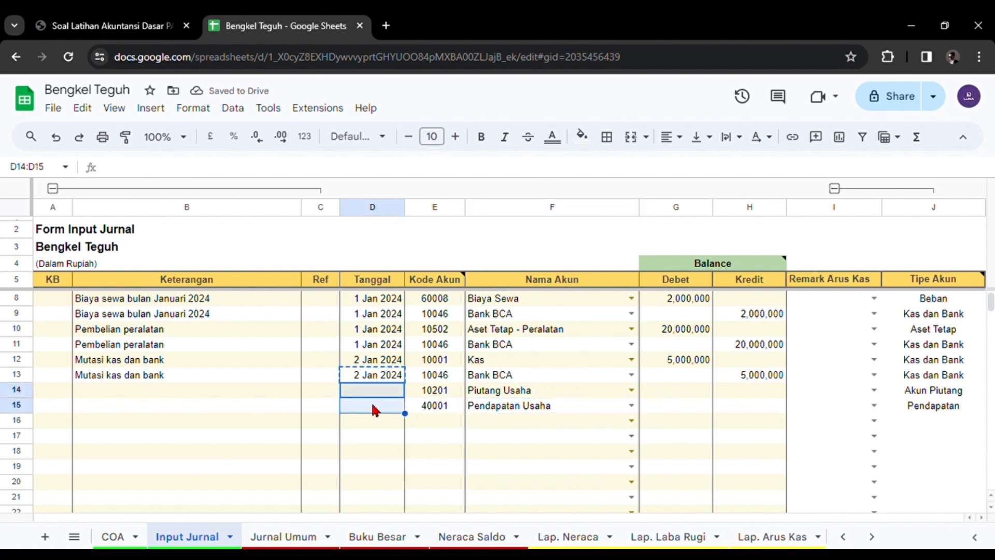
key("ctrl+v")
- Enter the Keterangan "Pendapatan dari jasa servis" in row 14, correcting the spelling of its first word
left_click(197, 386)
type("P")
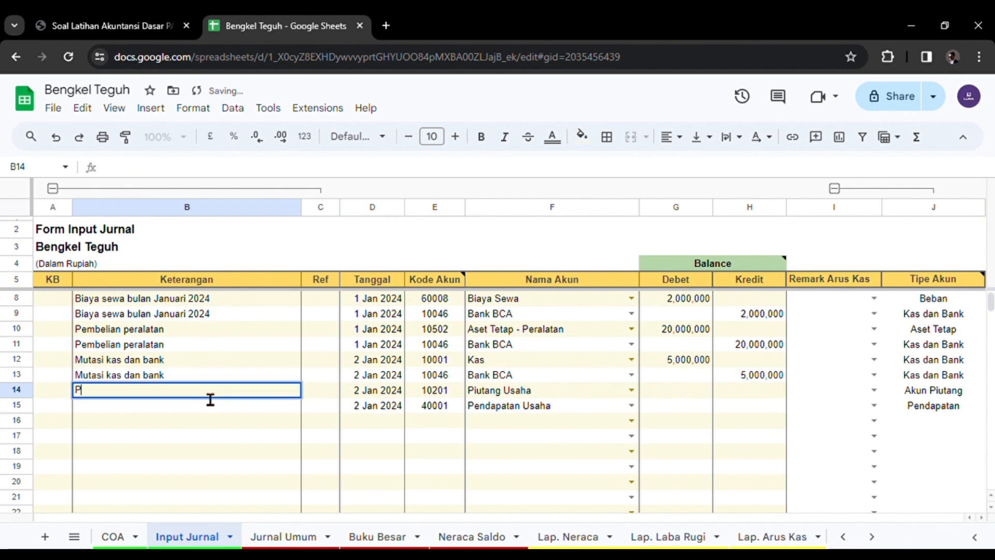
type("endpatan d")
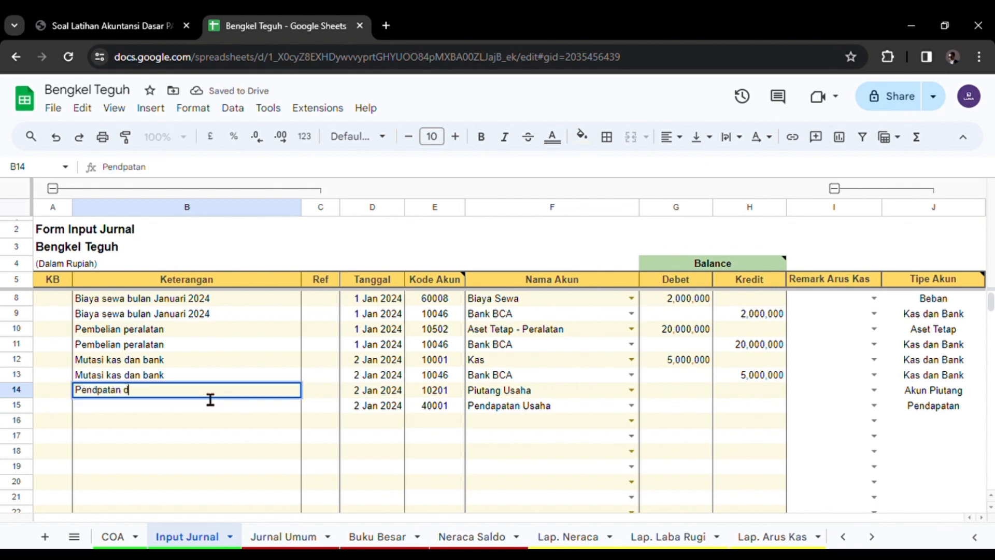
type("ari jasa ser")
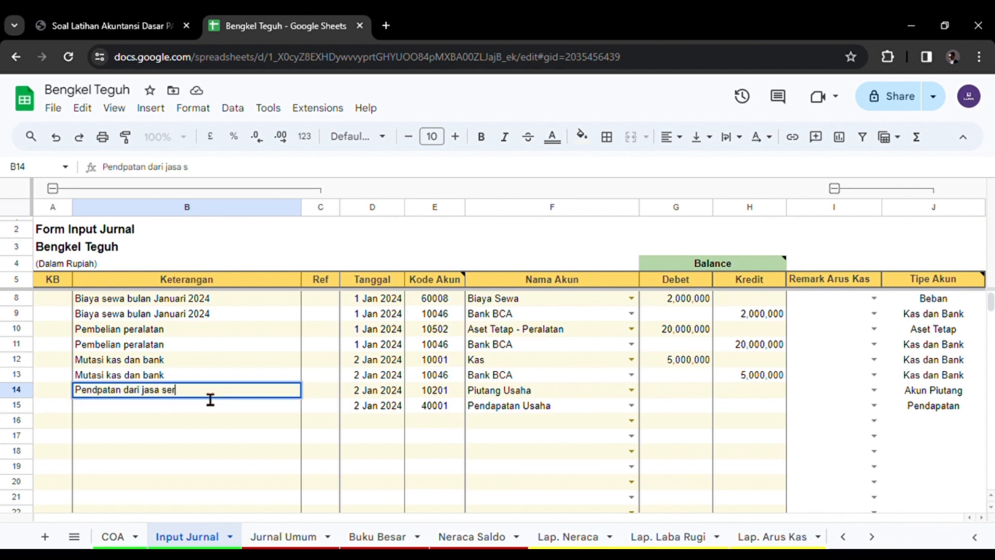
type("vis")
key("Return")
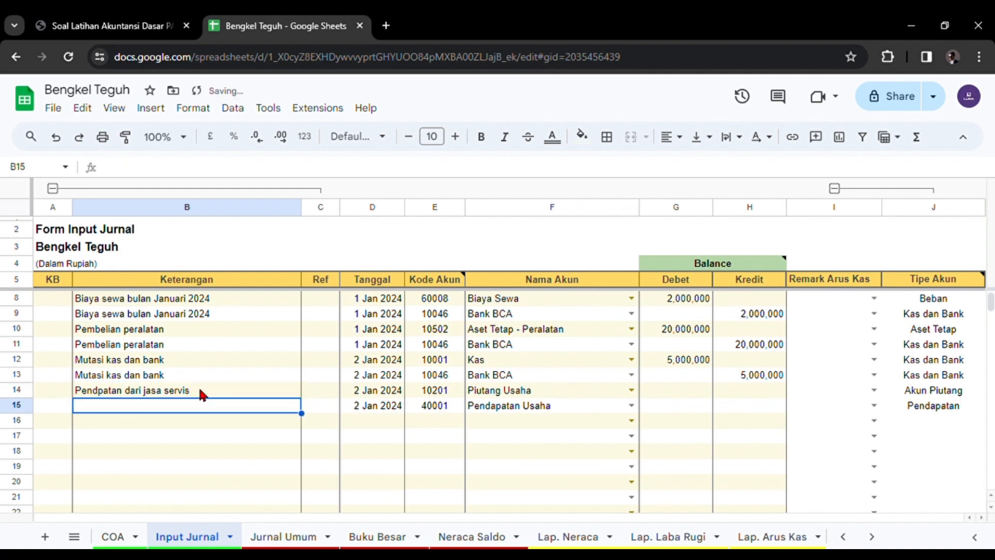
left_click(198, 388)
left_click(123, 167)
type("apa")
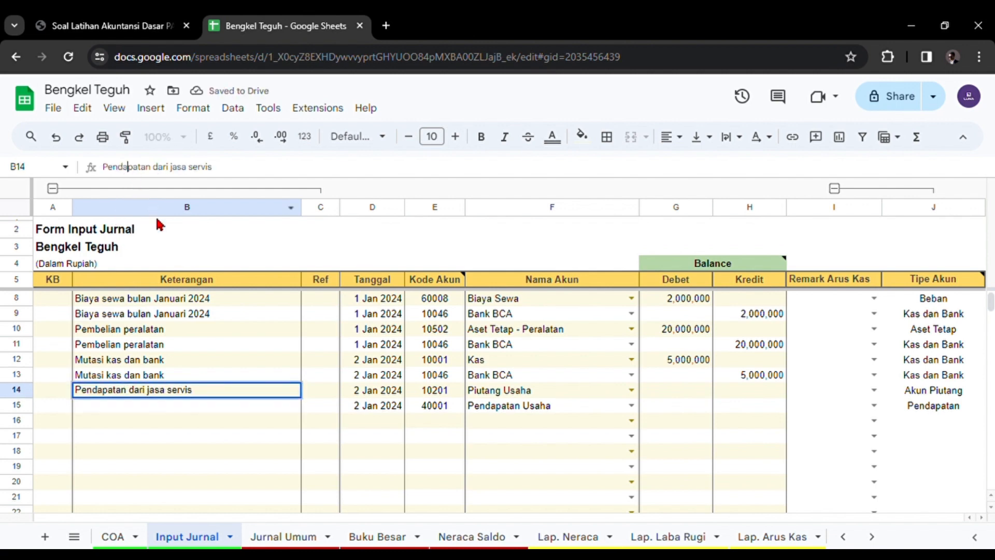
key("Return")
- Copy the Keterangan "Pendapatan dari jasa servis" from row 14 to row 15, undoing the date pasted over row 14
left_click(147, 393)
key("ctrl+v")
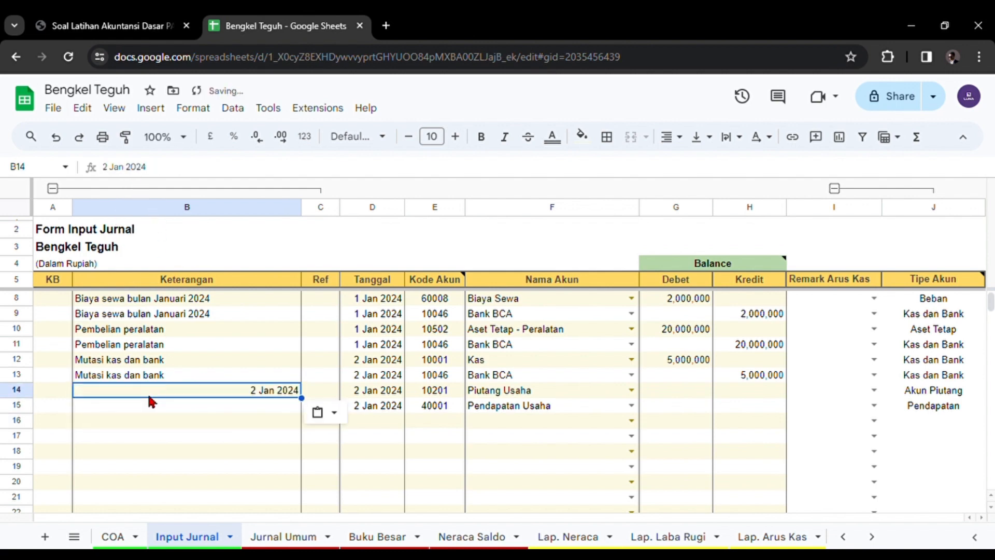
key("ctrl+z")
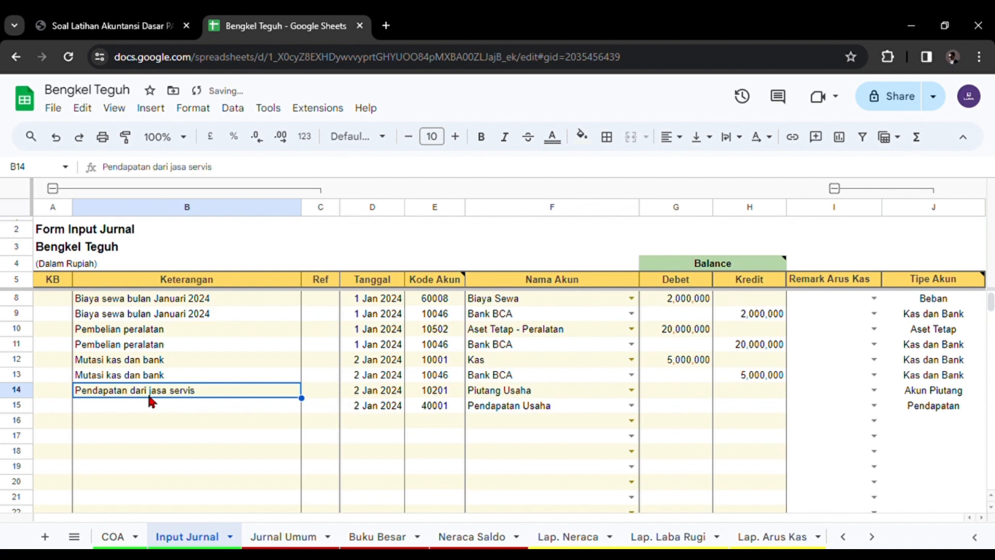
key("ctrl+c")
left_click(126, 402)
key("ctrl+v")
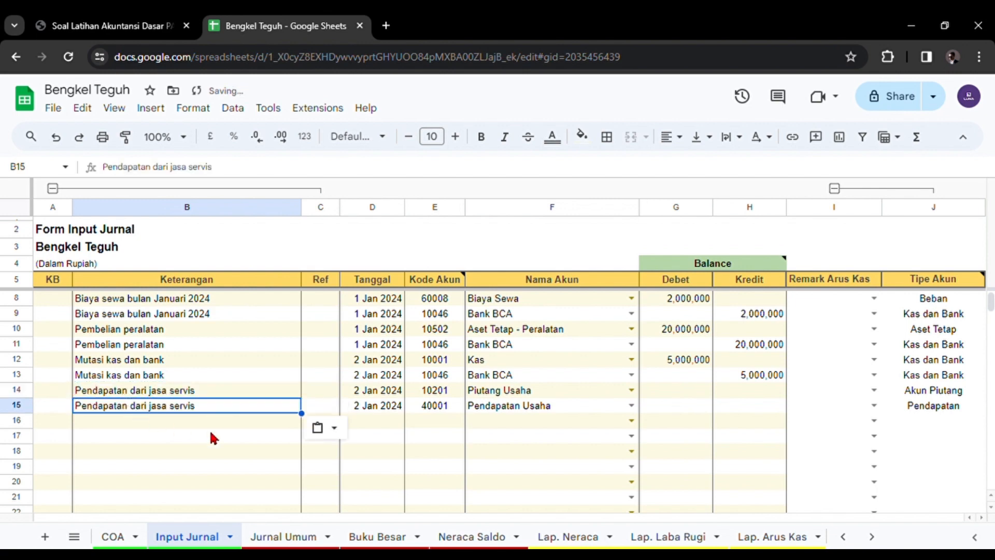
left_click(211, 434)
- Enter 2,500,000 as the Debet for Piutang Usaha in row 14 and as the Kredit for Pendapatan Usaha in row 15
left_click(698, 402)
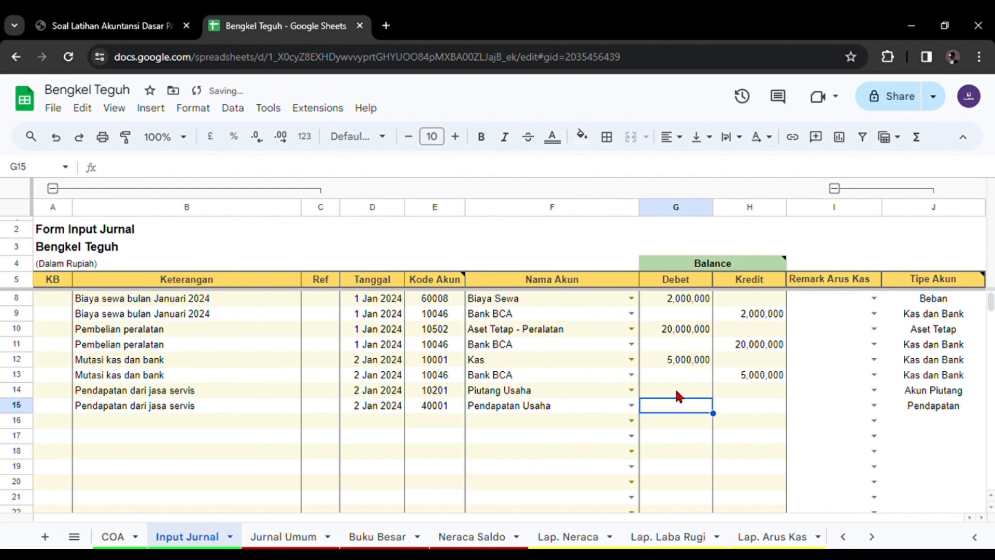
left_click(675, 389)
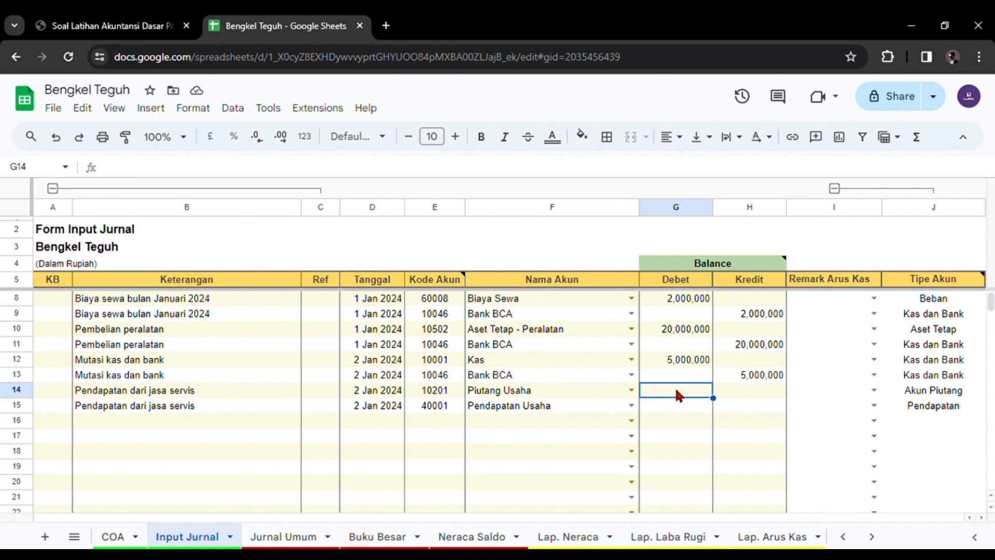
type("2")
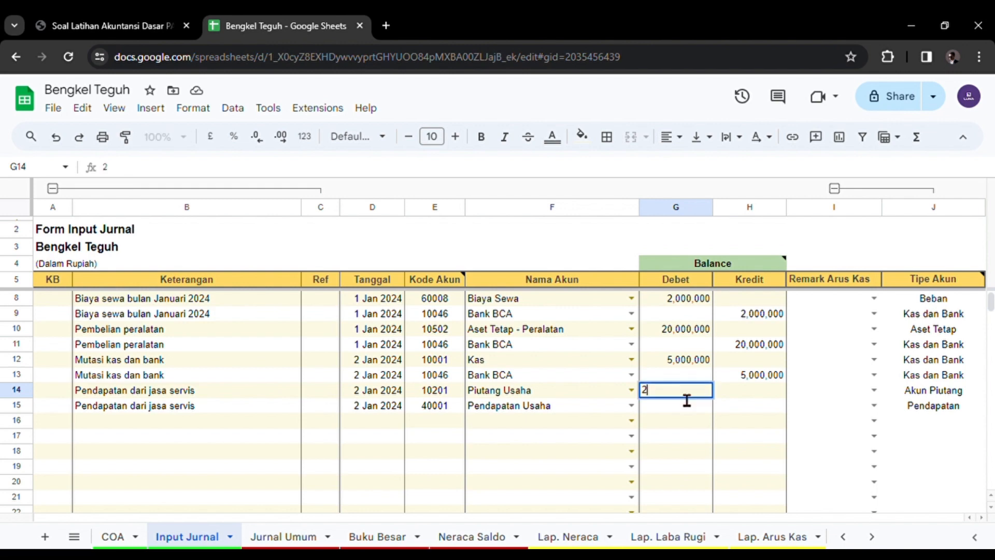
type(",500,000")
key("Return")
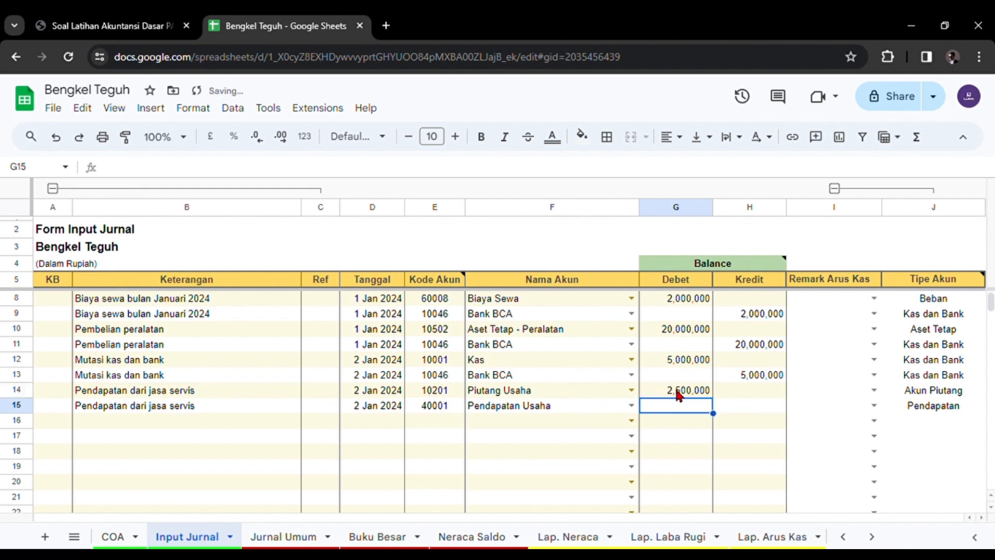
left_click(741, 407)
type("2500000")
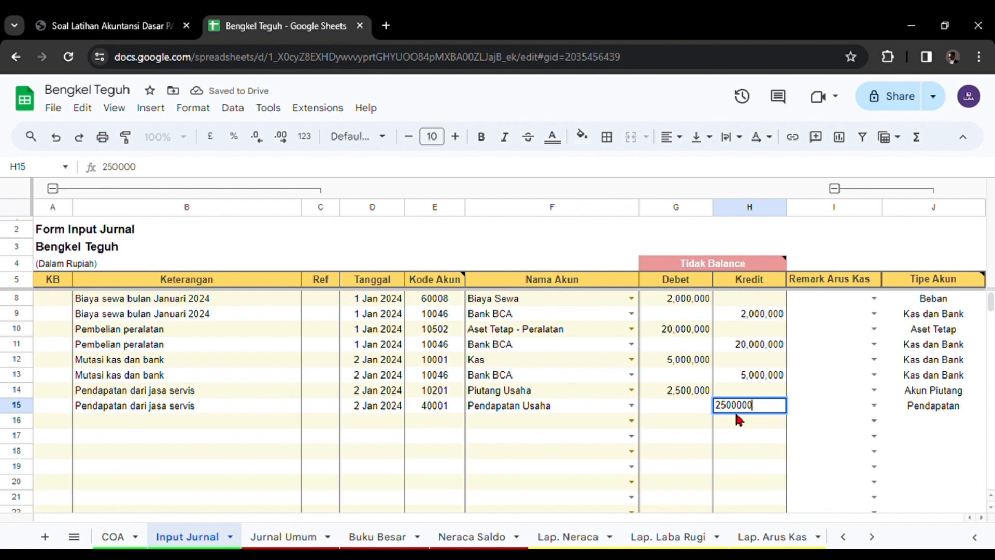
key("Return")
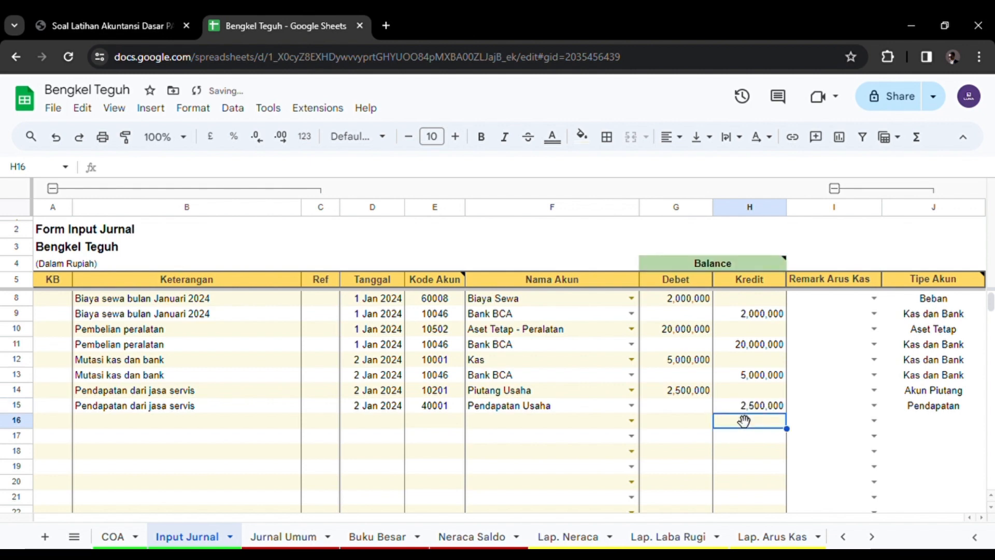
- Read transaction 6, the 3 Januari 2024 customer payments in cash and by BCA transfer, in the PDF, and return to the Bengkel Teguh spreadsheet
left_click(156, 26)
scroll(274, 325, "down", 4)
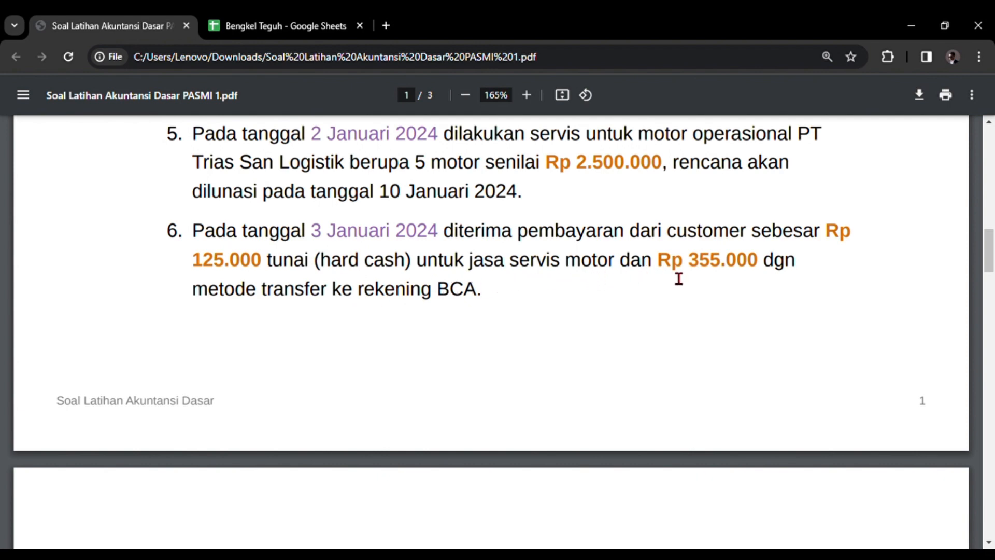
scroll(637, 290, "down", 1)
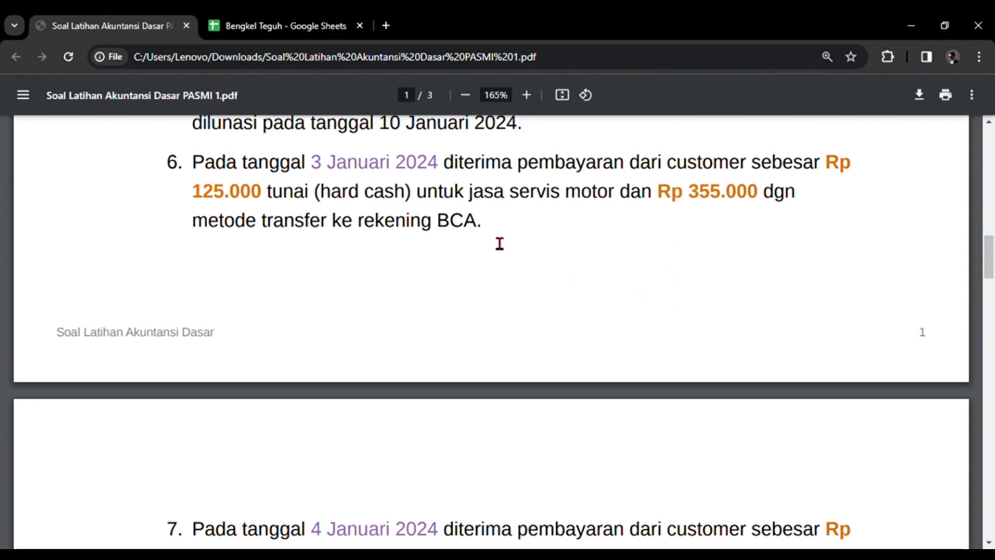
scroll(499, 243, "up", 1)
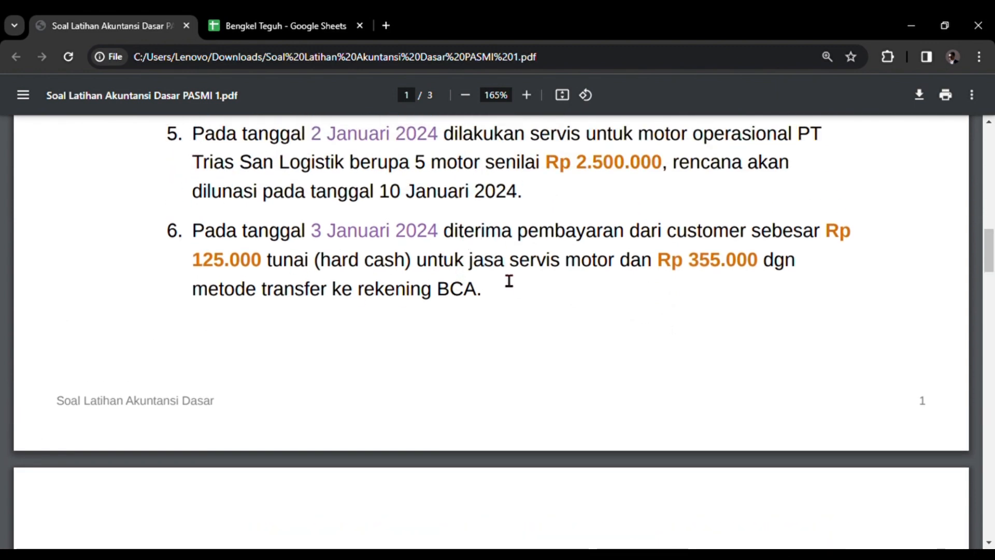
left_click_drag(269, 263, 407, 270)
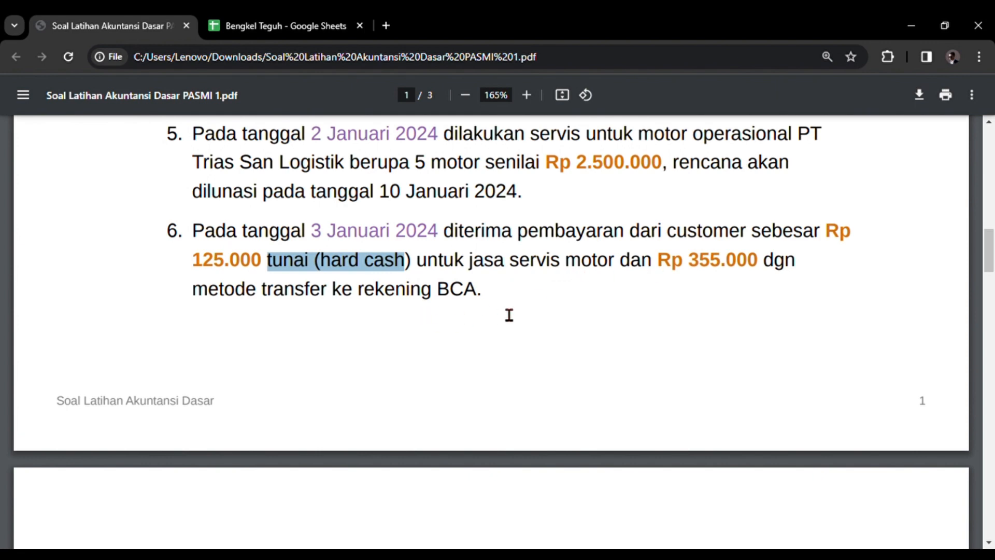
left_click_drag(477, 311, 384, 291)
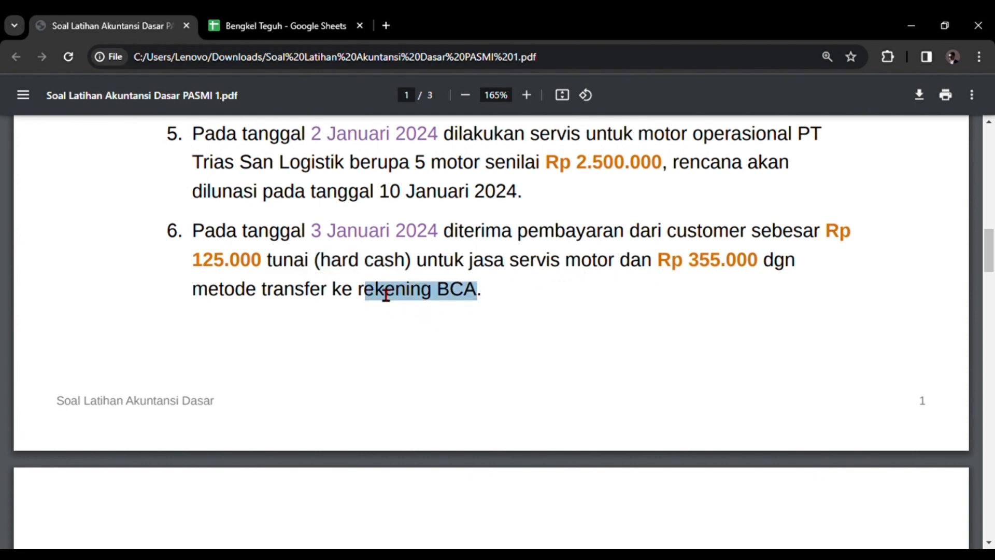
left_click(280, 24)
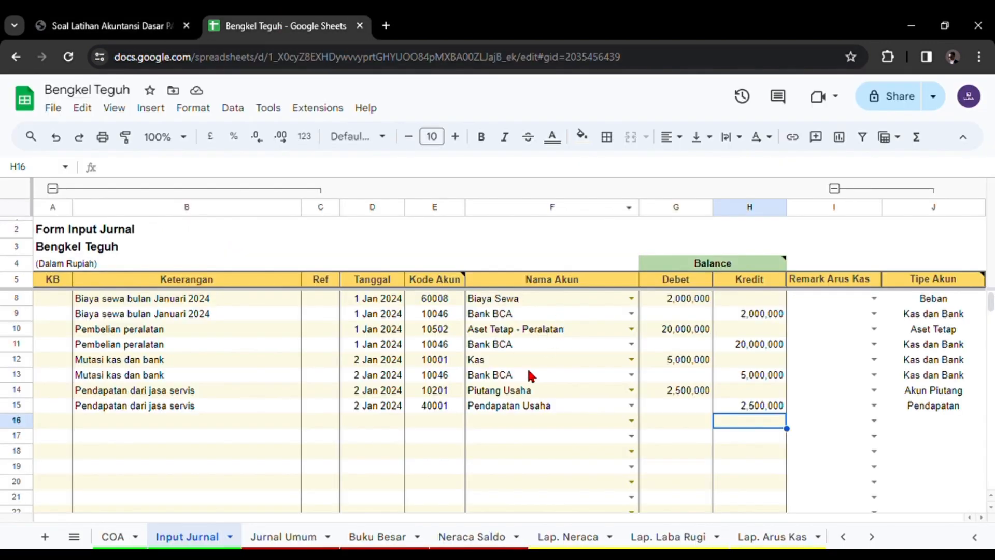
- Set the Nama Akun to Kas in row 16, Bank BCA in row 17 and Pendapatan Usaha in row 18
left_click(486, 421)
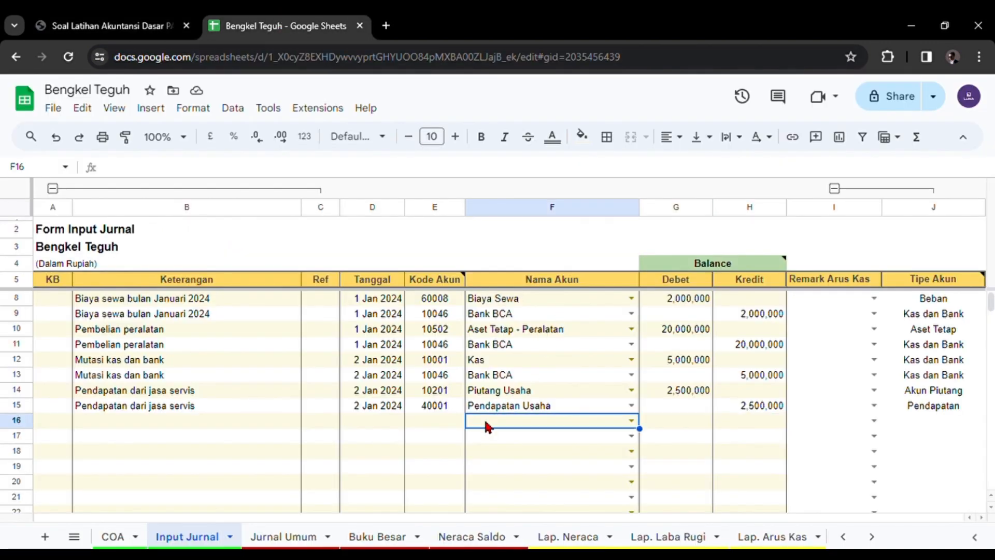
type("kas")
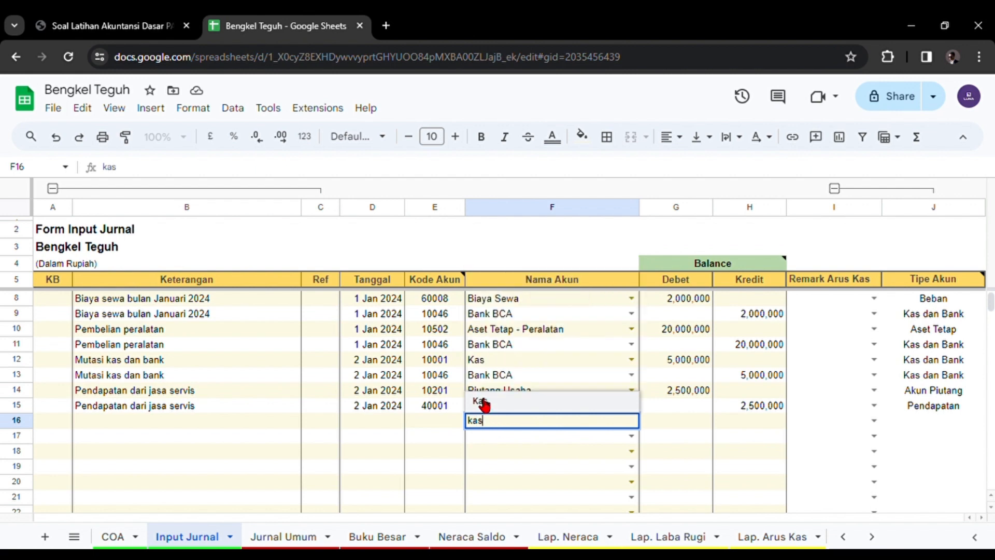
left_click(480, 401)
left_click(491, 436)
type("bca")
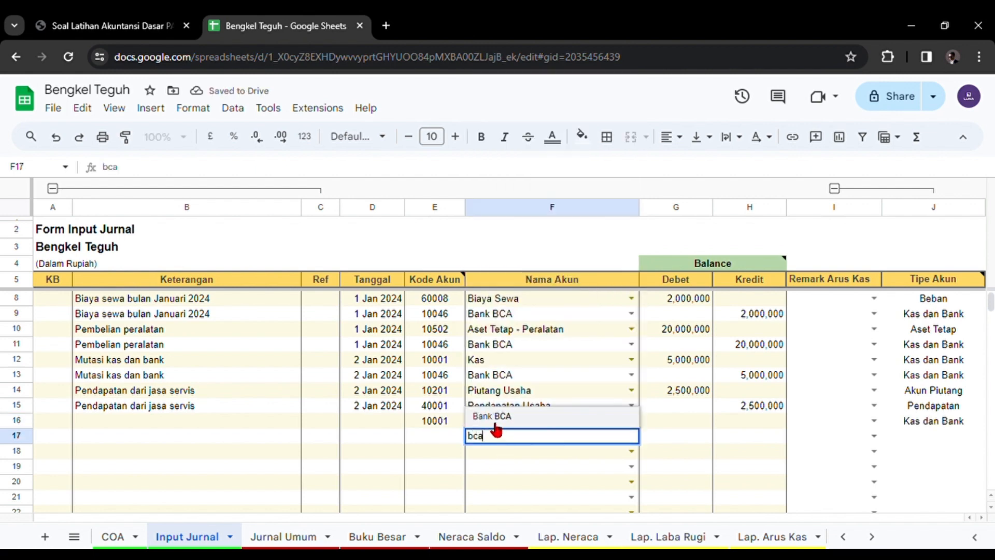
left_click(495, 422)
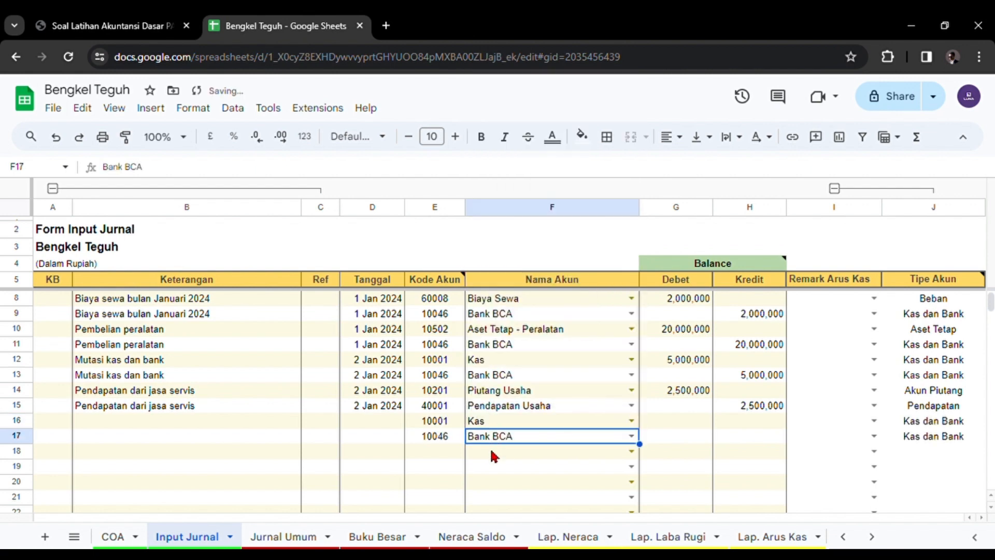
left_click(493, 452)
type("pend")
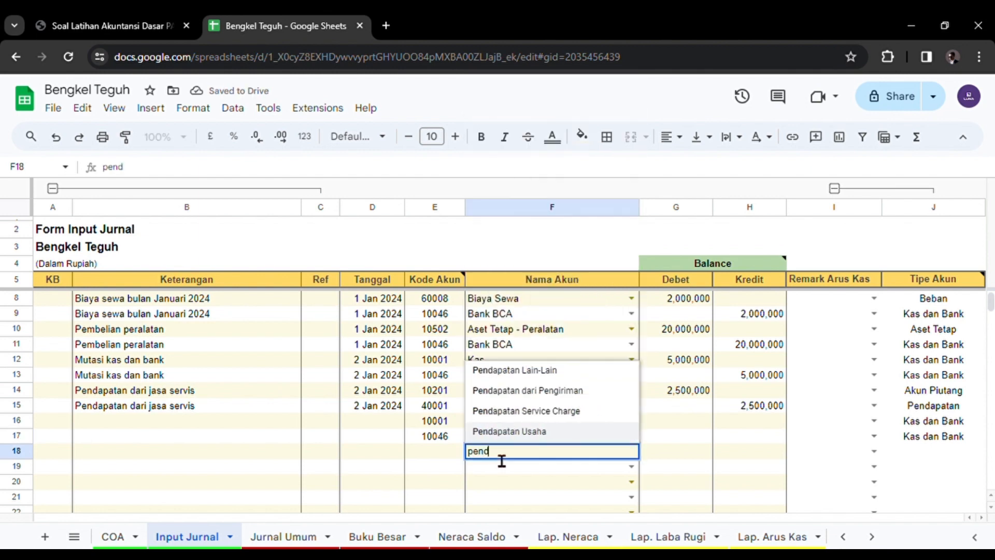
left_click(495, 435)
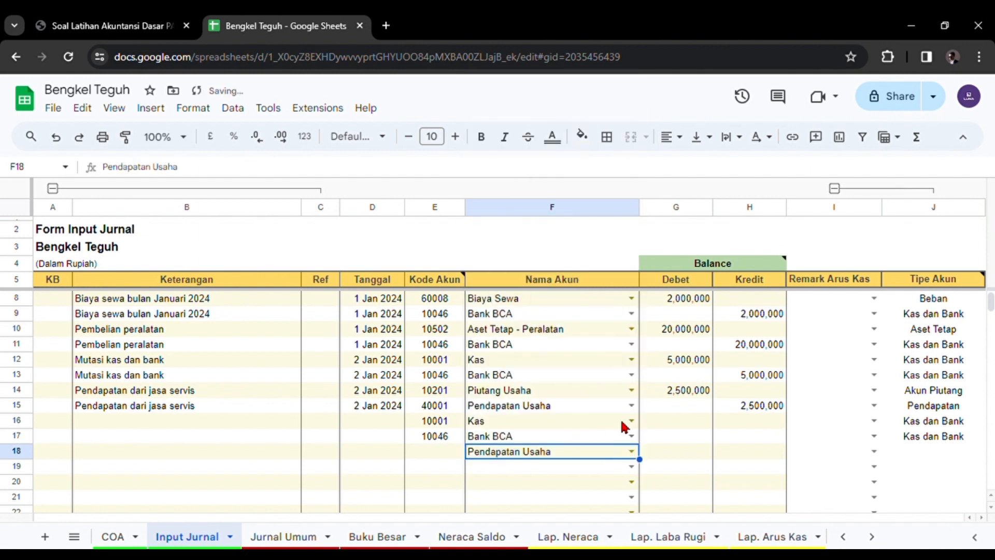
- Recheck transaction 6's amounts in the PDF, and enter the Debet amounts 125,000 for Kas in row 16 and 355,000 for Bank BCA in row 17
left_click(661, 419)
left_click(103, 25)
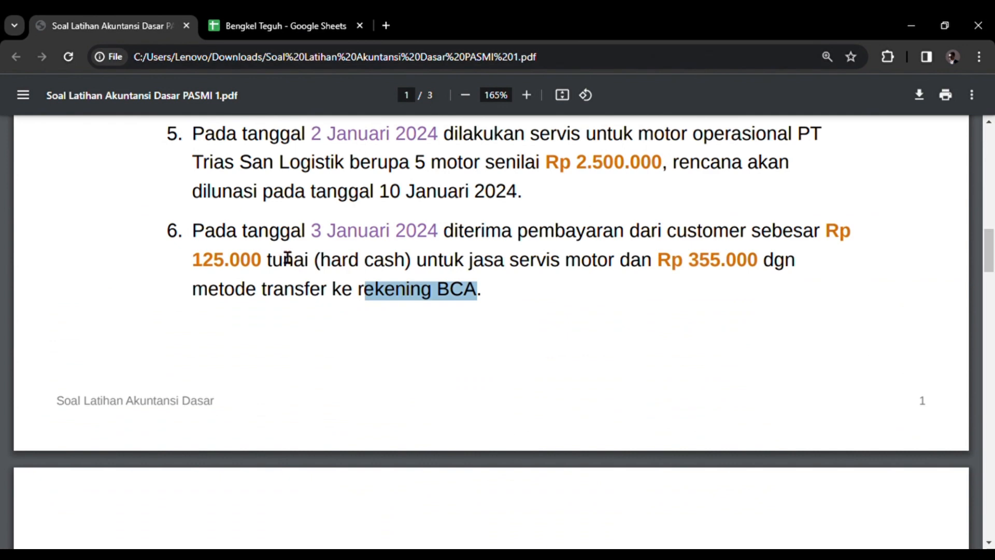
left_click(280, 25)
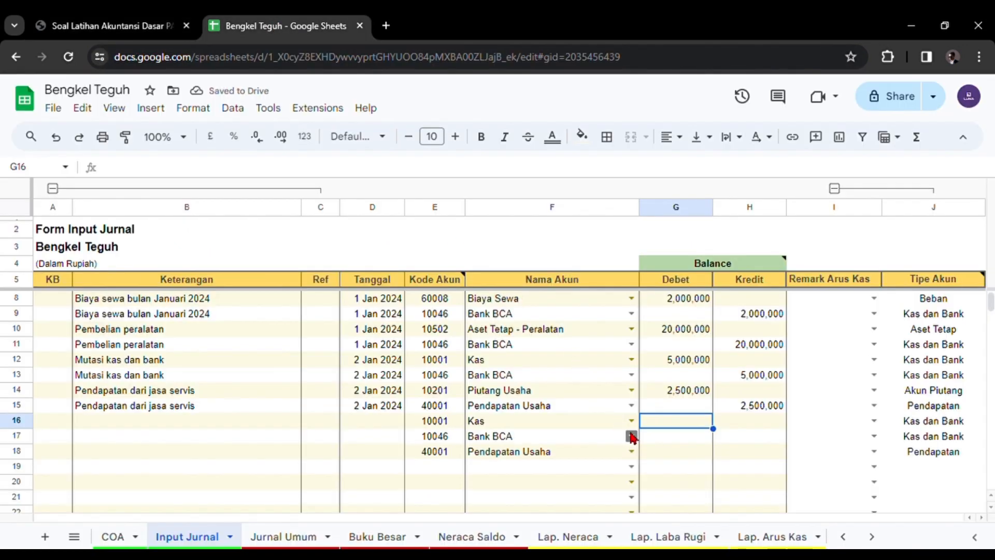
type("125000")
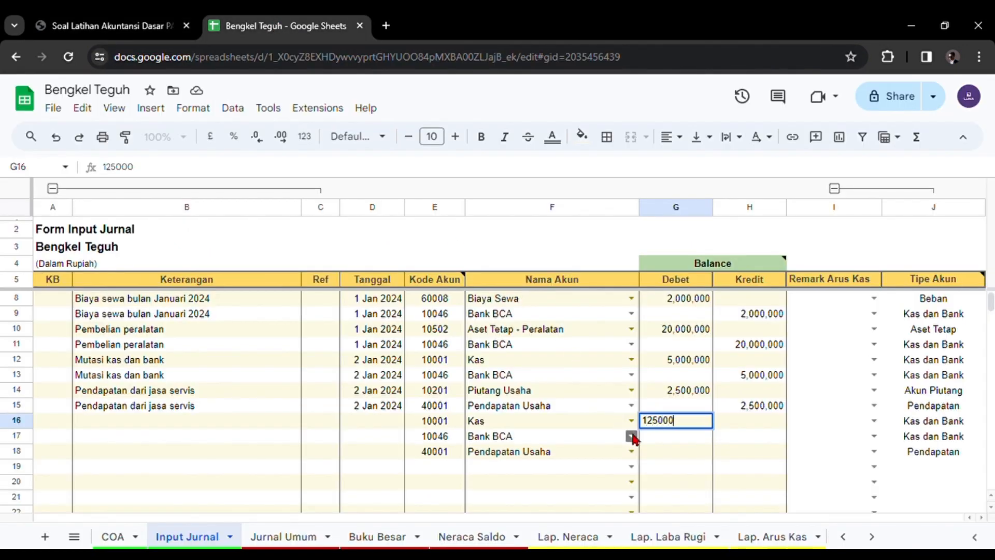
key("Return")
type("355")
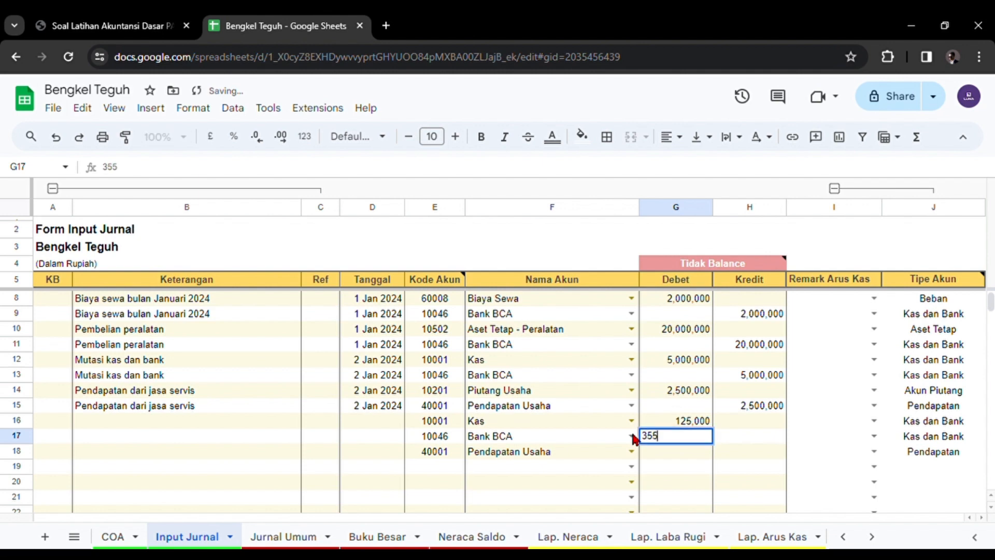
type(",000")
key("Return")
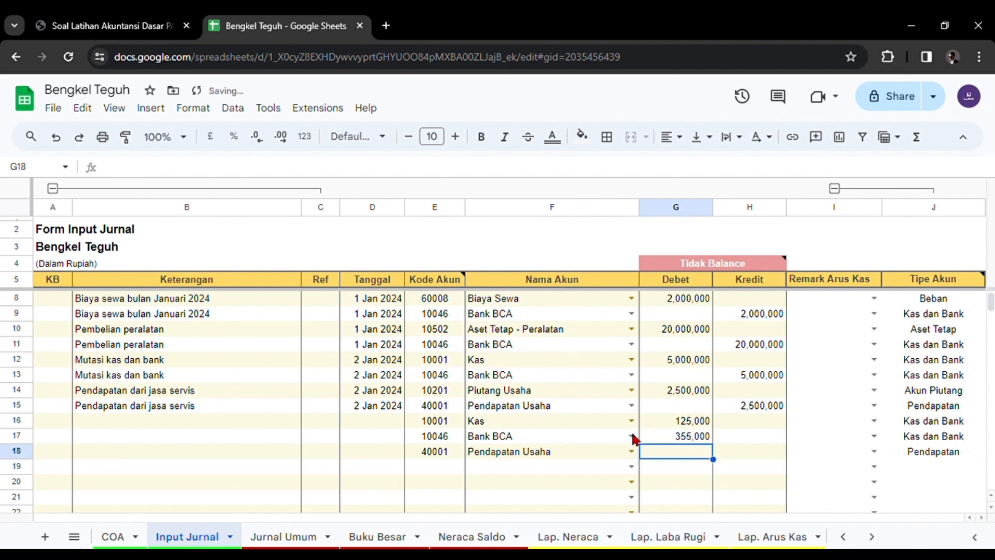
- Total the Debet amounts in rows 16 and 17, and enter 470,000 as the Kredit for Pendapatan Usaha in row 18
left_click(766, 454)
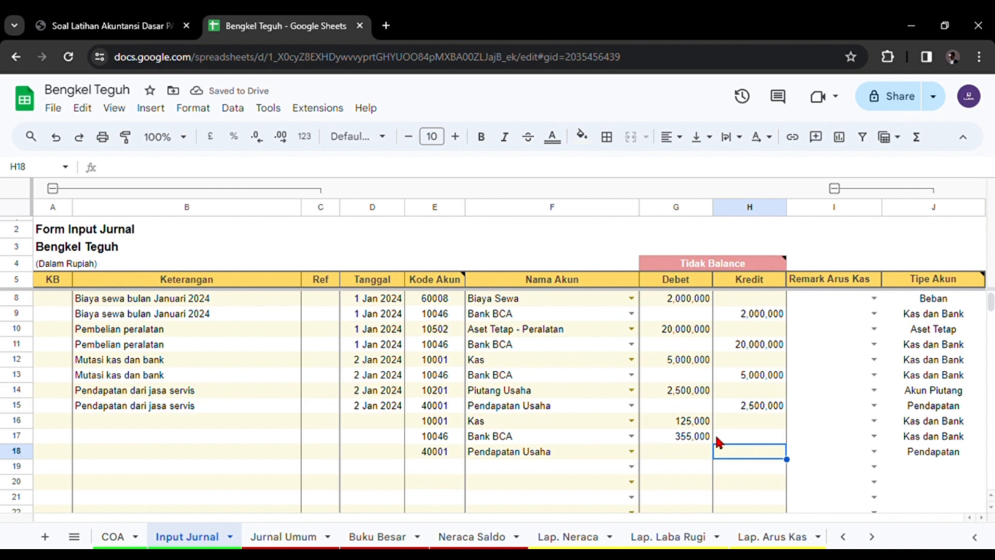
left_click_drag(692, 419, 692, 433)
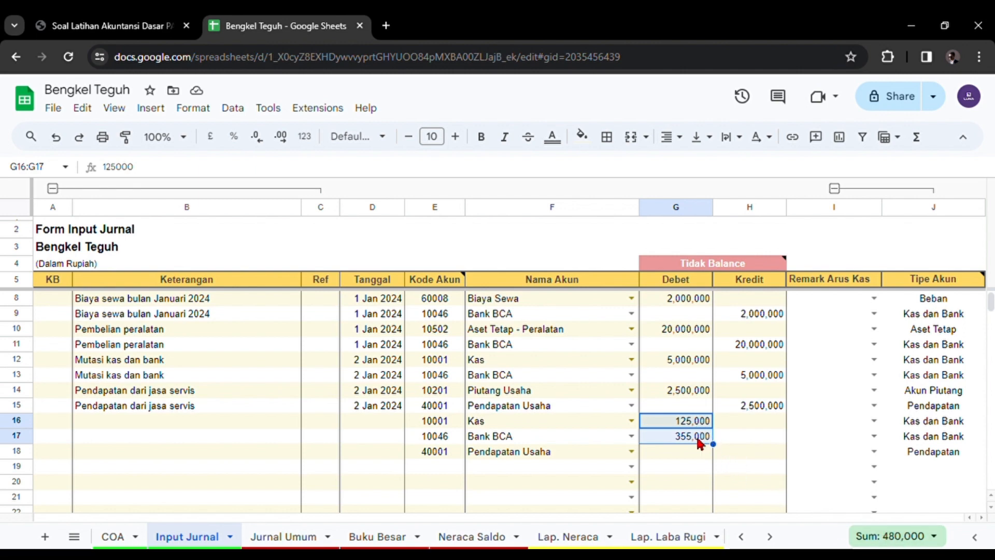
left_click(729, 451)
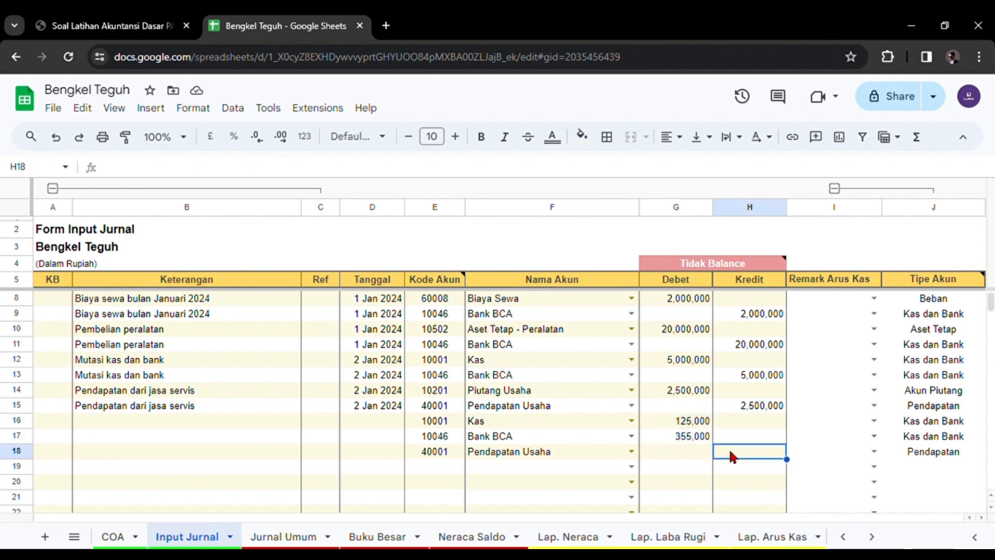
type("480")
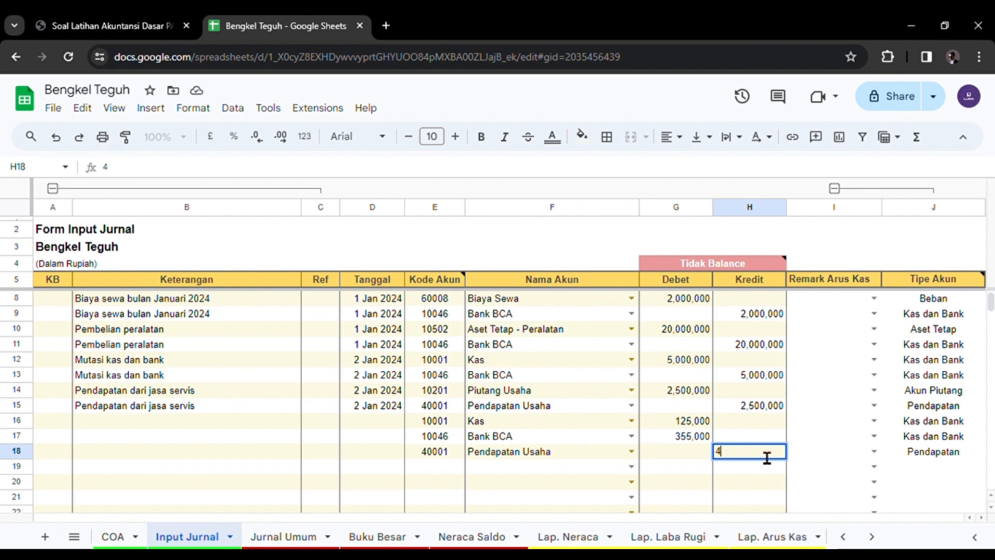
type("00")
key("Return")
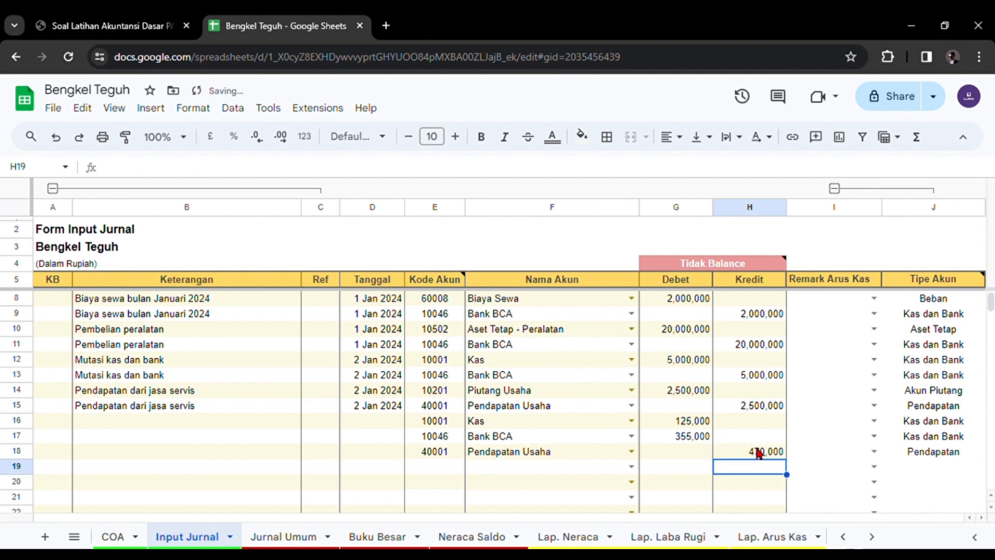
- Check the journal's balance indicator, and correct the Kredit for Pendapatan Usaha in row 18 to 480,000
left_click(683, 264)
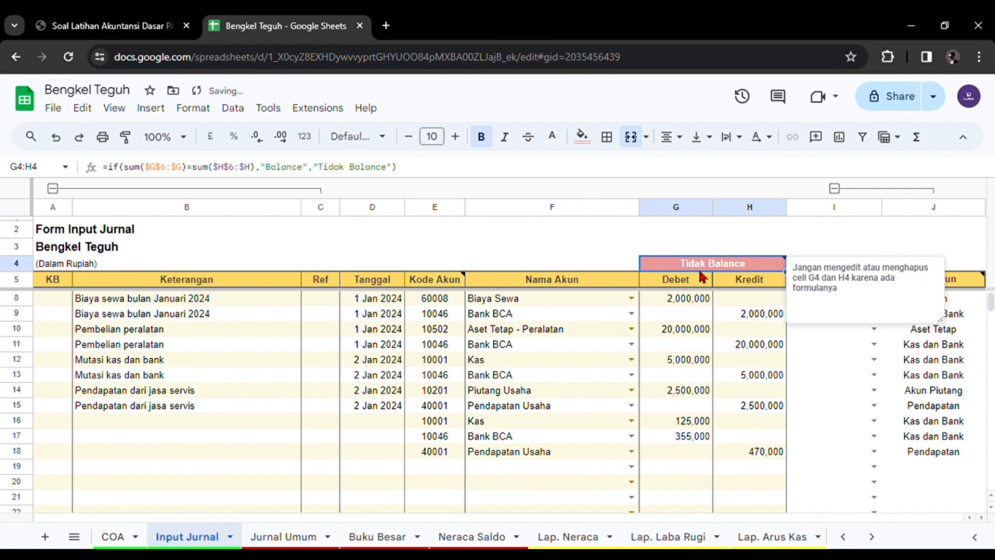
left_click(751, 455)
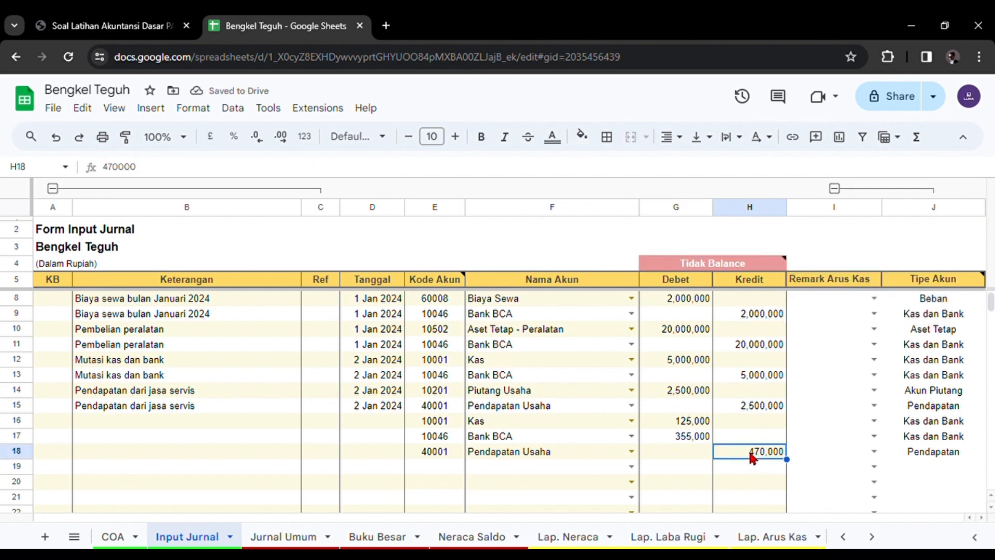
key("BackSpace")
type("480000")
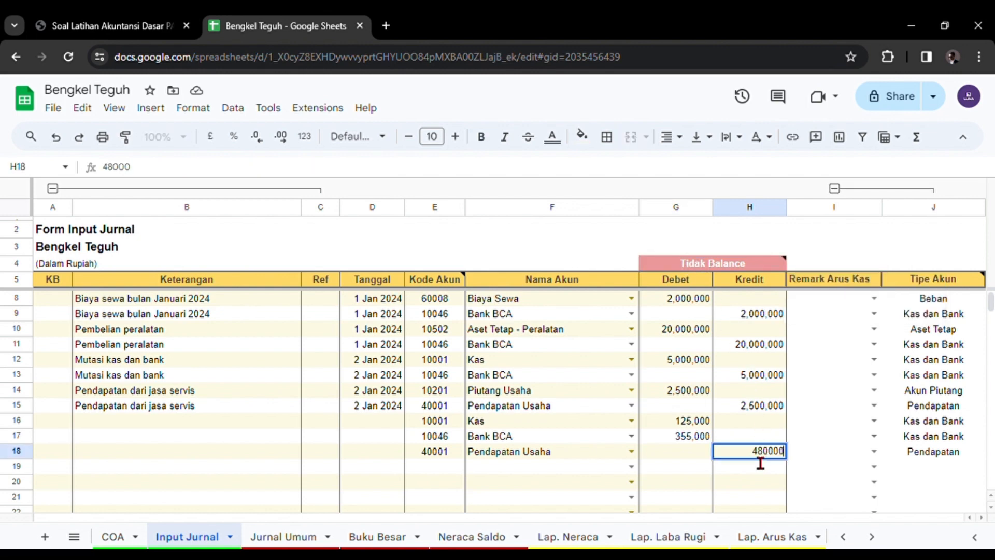
key("Return")
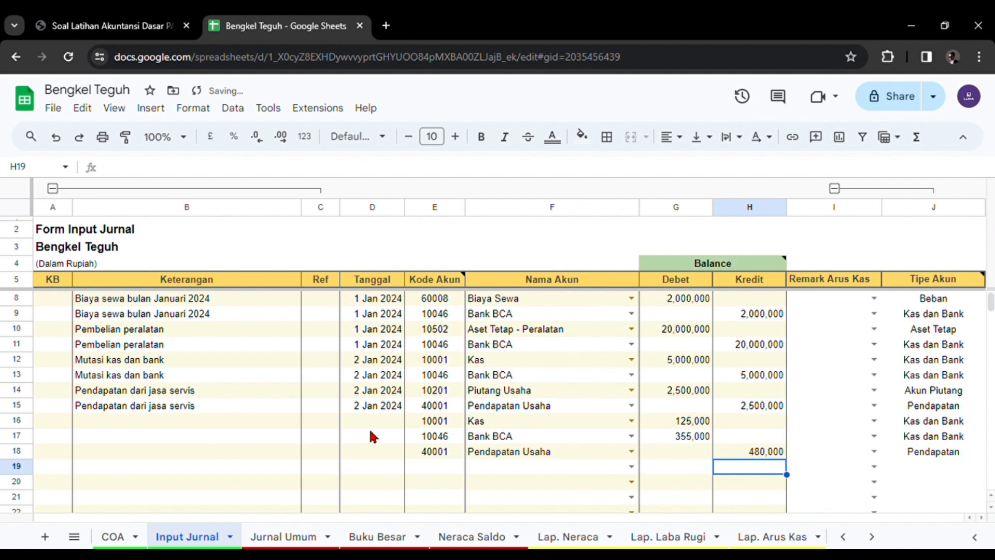
- Recheck transaction 6's date in the PDF, and set the Tanggal to 3 Jan 2024 in rows 16 to 18
left_click(366, 419)
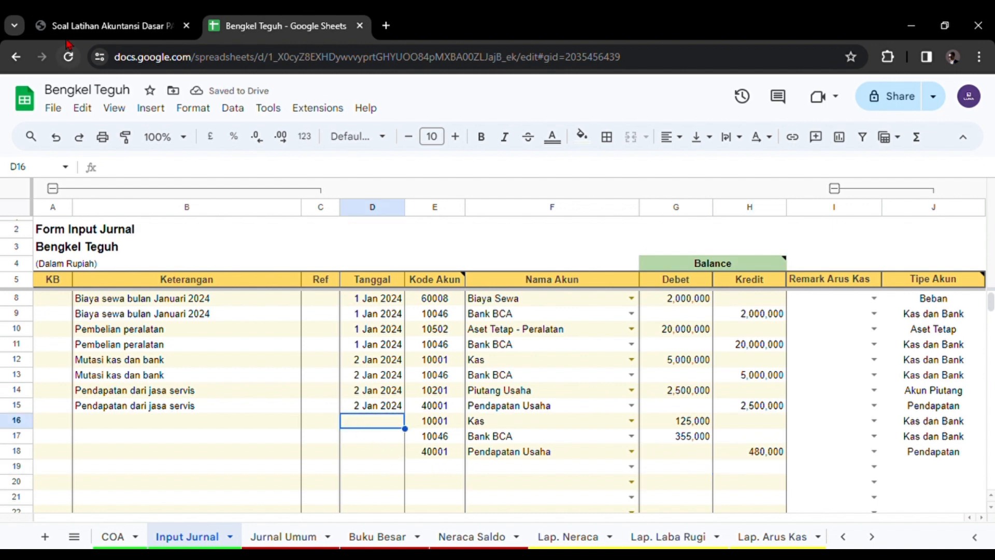
left_click(83, 25)
left_click(280, 25)
type("3jan24")
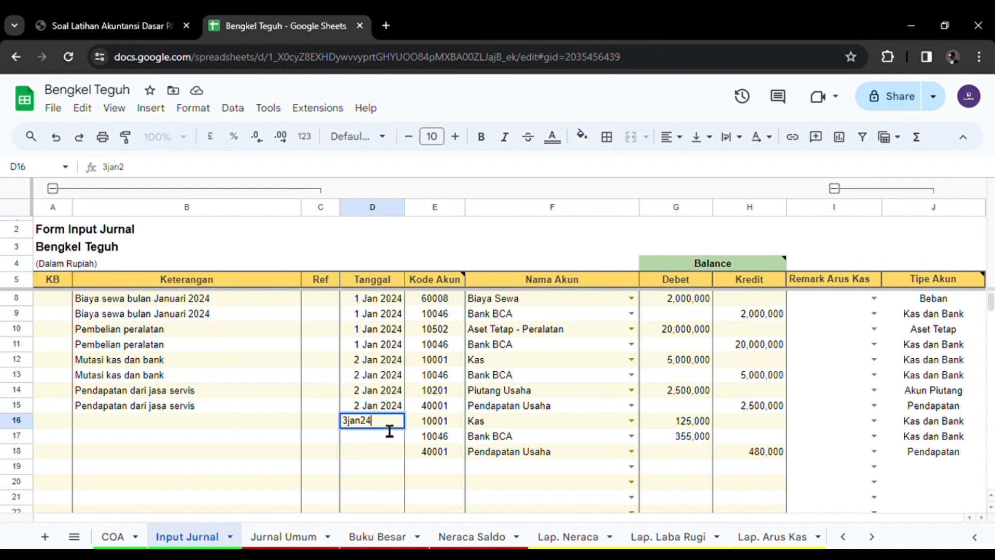
key("Return")
double_click(399, 439)
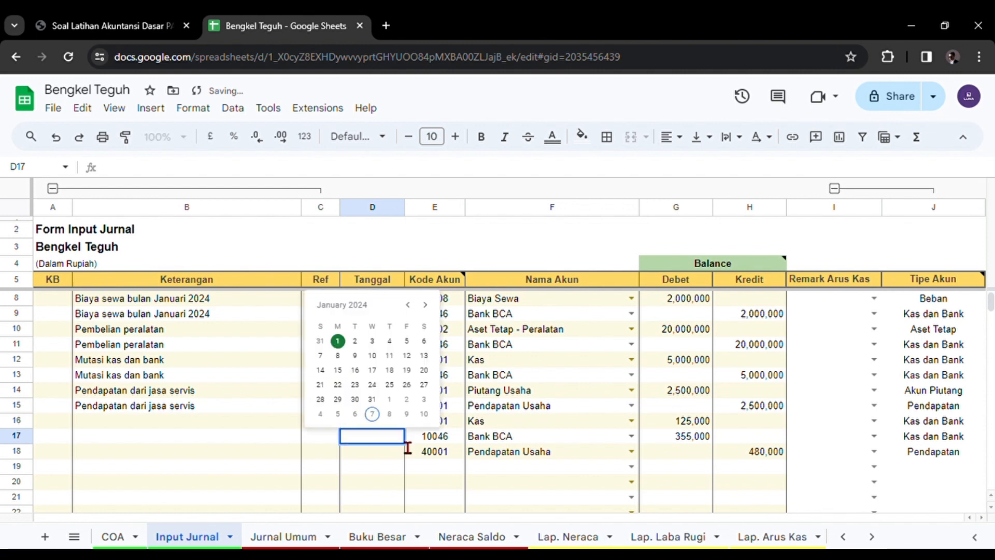
left_click(372, 340)
double_click(377, 449)
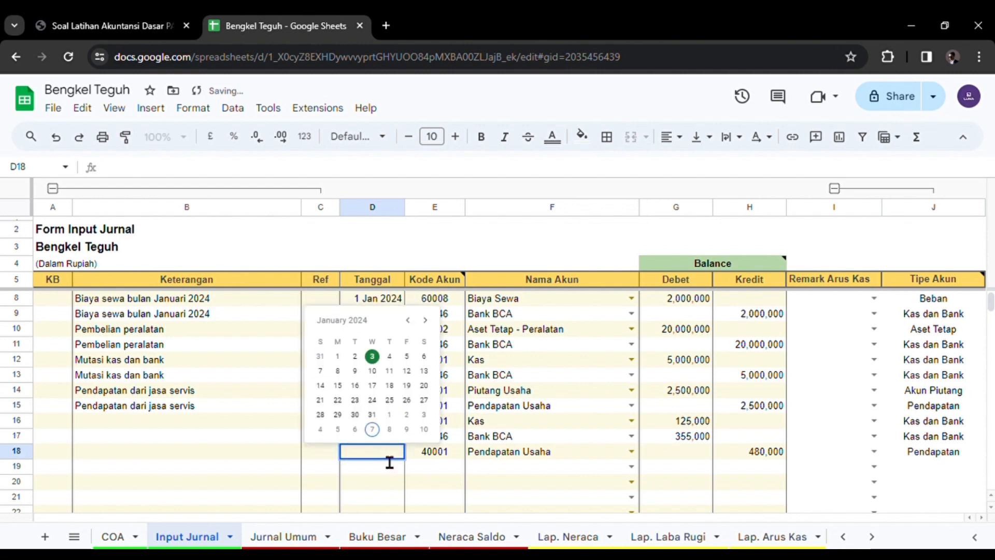
left_click(376, 461)
left_click(370, 439)
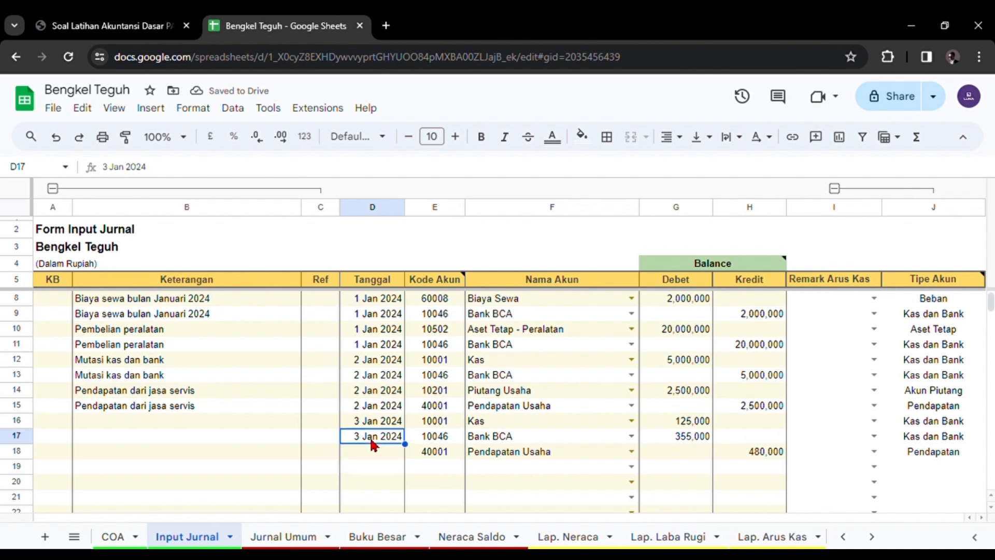
left_click(368, 447)
type("3 Jan 2024")
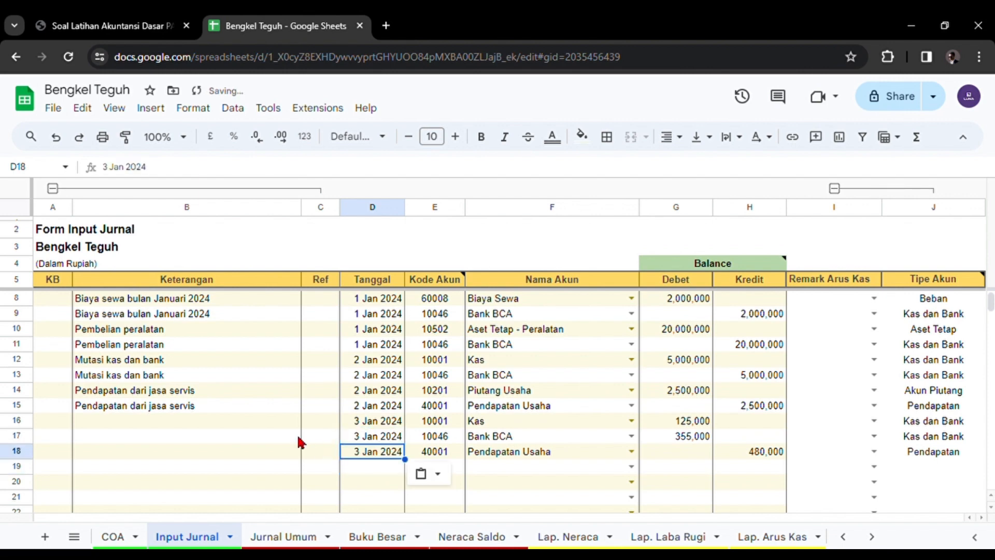
- Copy the Keterangan "Pendapatan dari jasa servis" from row 15 into rows 16 to 18
left_click(200, 405)
key("ctrl+c")
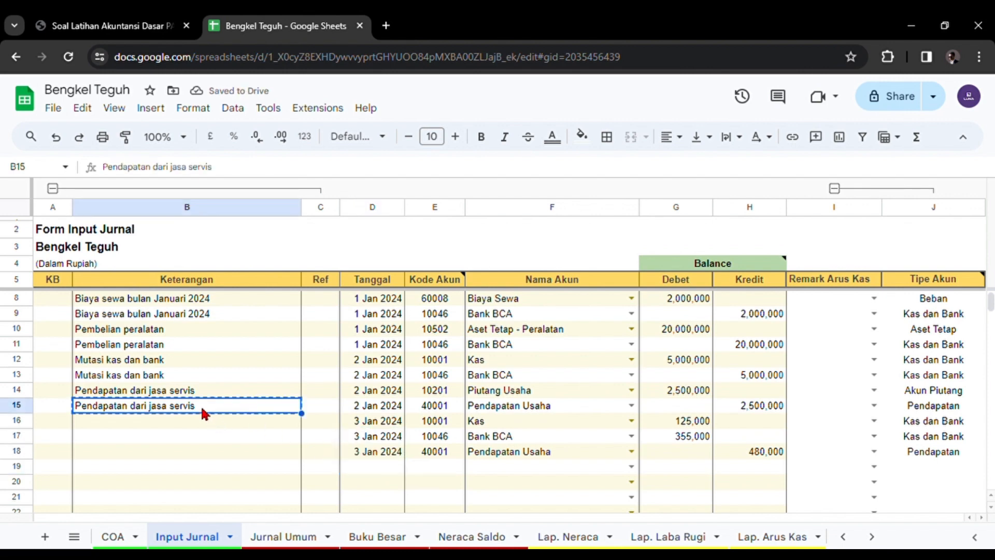
left_click_drag(201, 419, 236, 449)
key("ctrl+v")
- Read transaction 7, the 4 Januari 2024 customer payments by BCA transfer and in cash, in the PDF, and return to the Bengkel Teguh spreadsheet
left_click(525, 469)
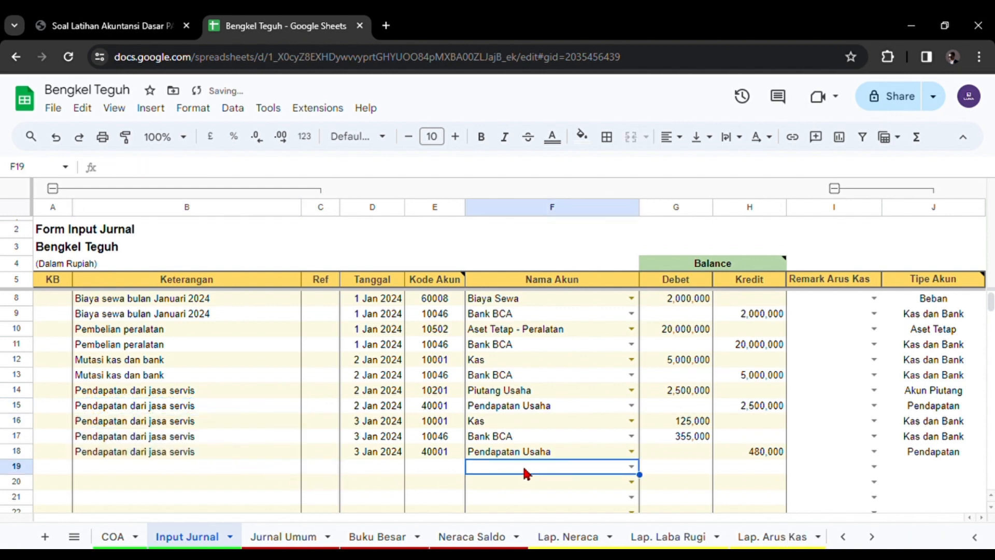
left_click(88, 26)
scroll(394, 320, "down", 10)
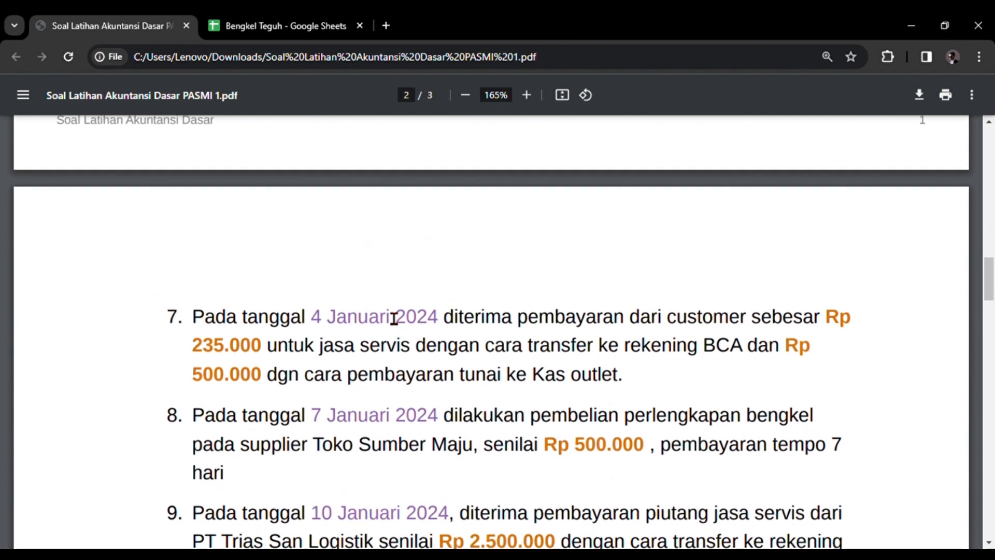
scroll(506, 297, "up", 2)
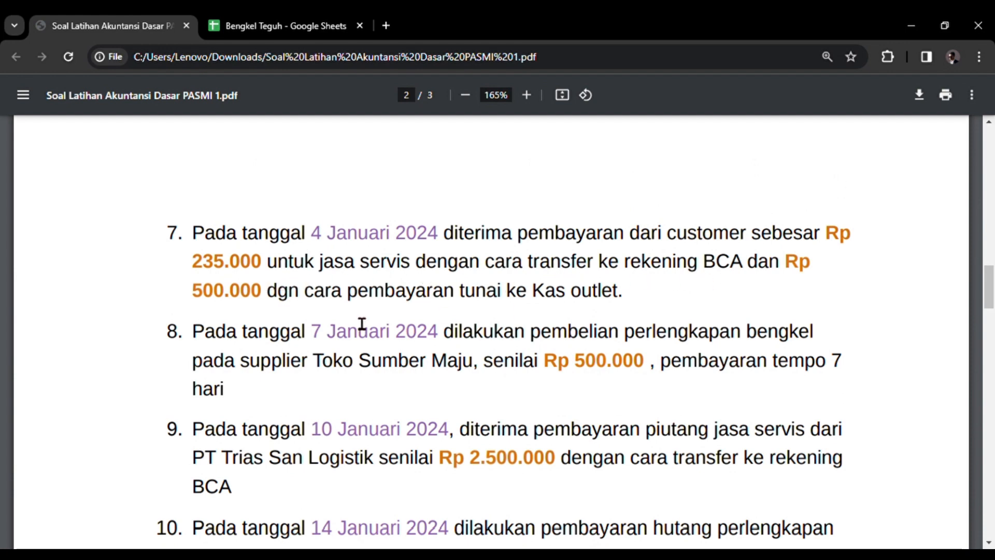
left_click(300, 24)
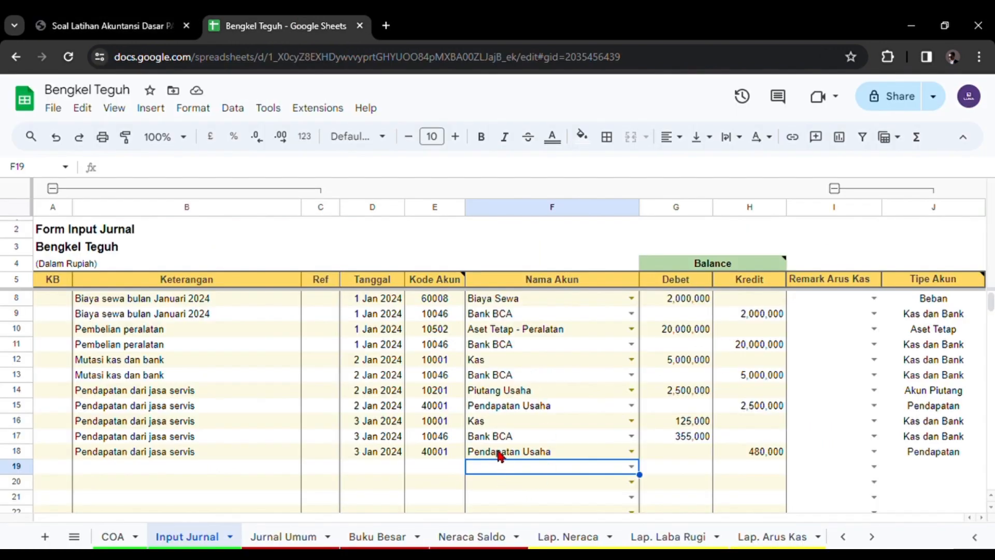
- Set the Nama Akun to Bank BCA in row 19, Kas in row 20 and Pendapatan Usaha in row 21
type("bca")
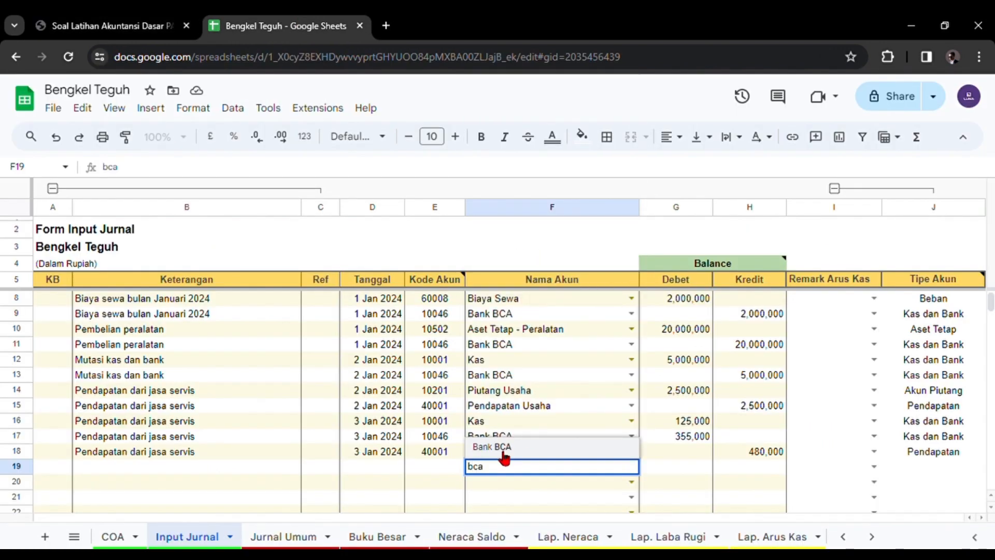
left_click(503, 446)
key("Return")
type("ka")
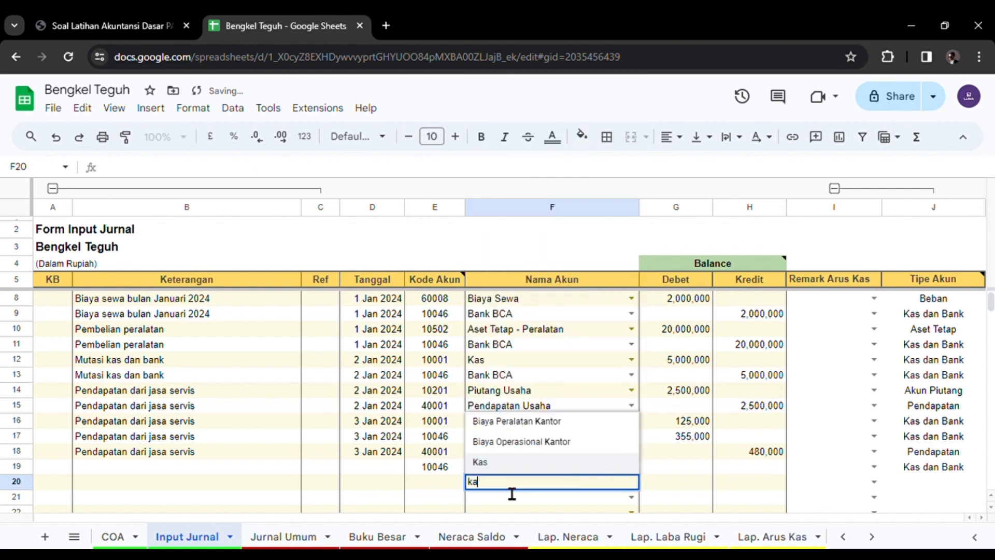
type("s")
left_click(490, 465)
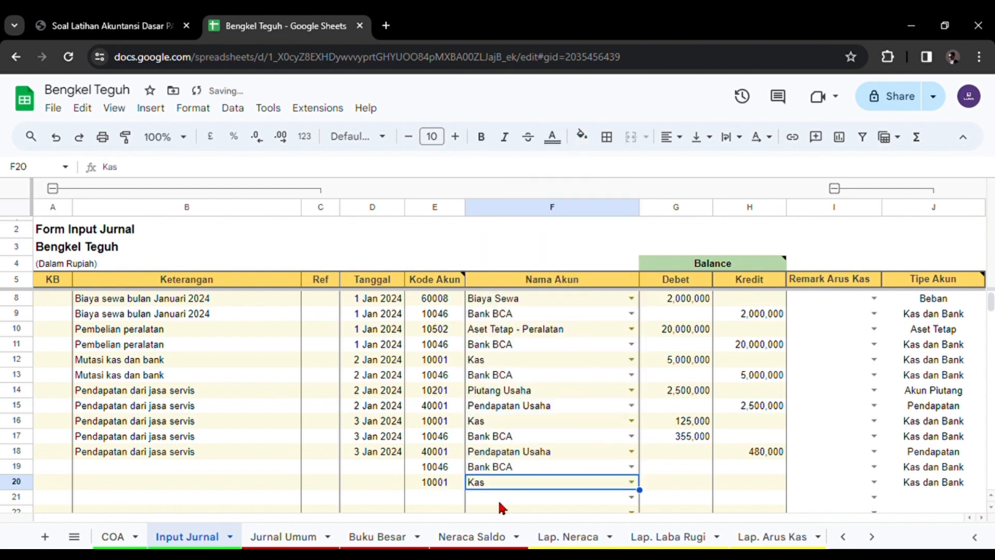
left_click(496, 499)
type("pend")
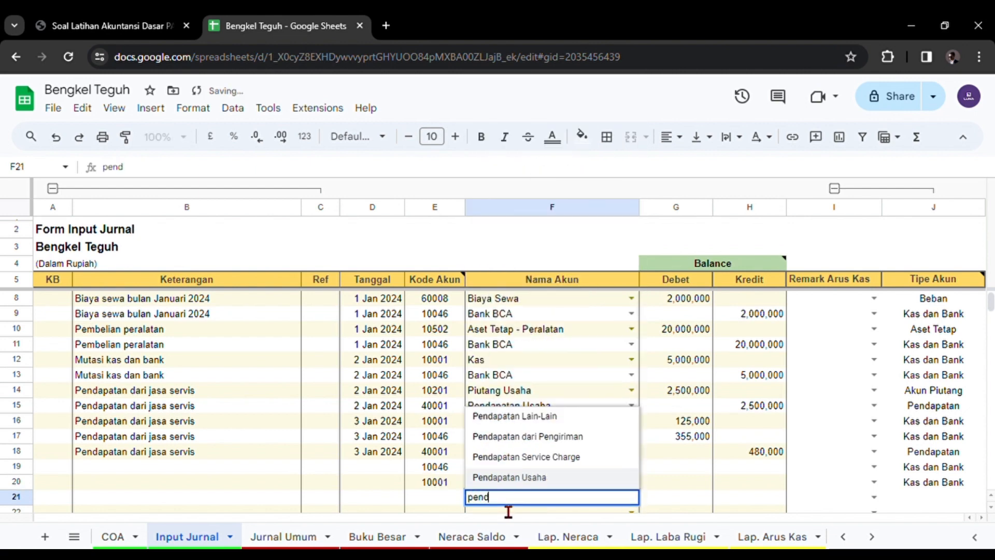
left_click(498, 477)
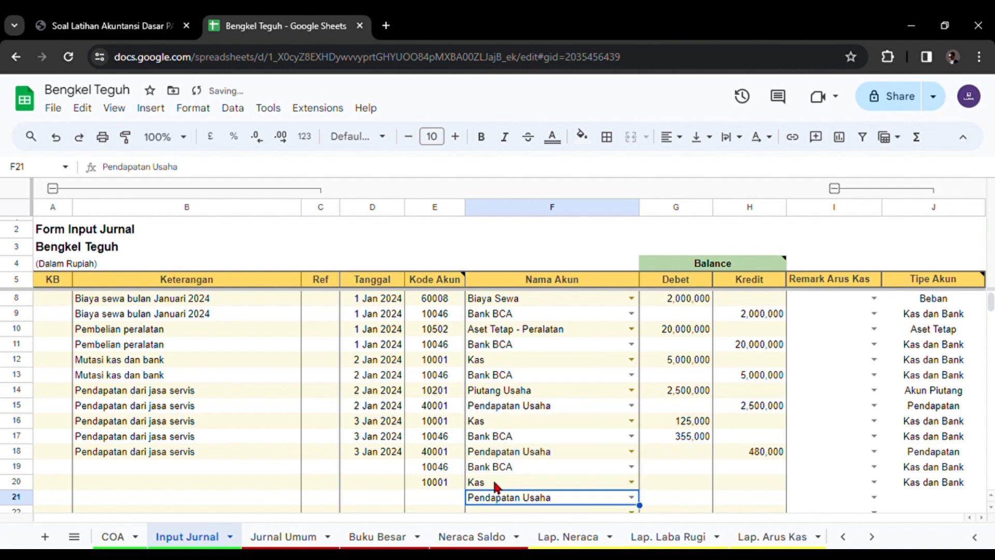
- Recheck transaction 7's amounts in the PDF, and enter the Debet amounts 235,000 for Bank BCA in row 19 and 500,000 for Kas in row 20
left_click(686, 469)
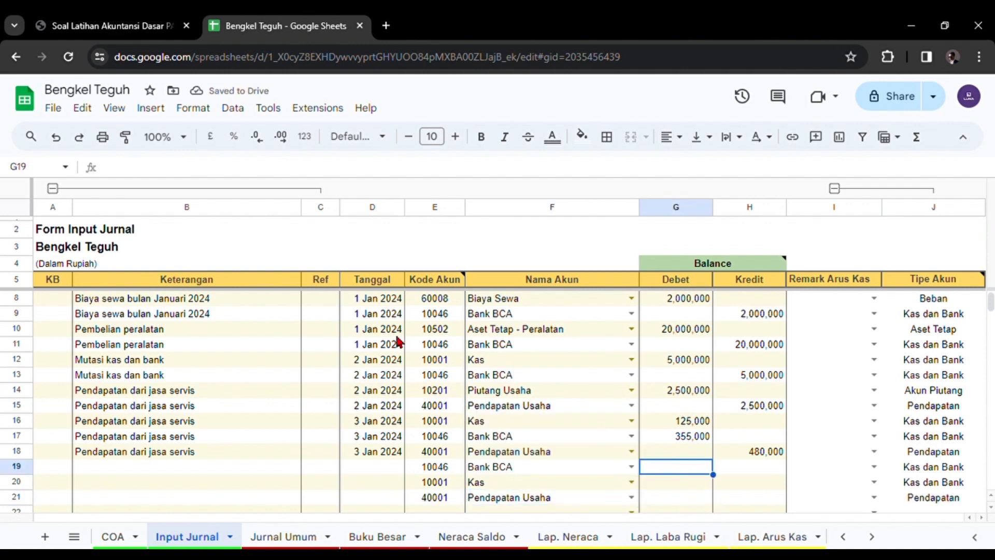
left_click(89, 39)
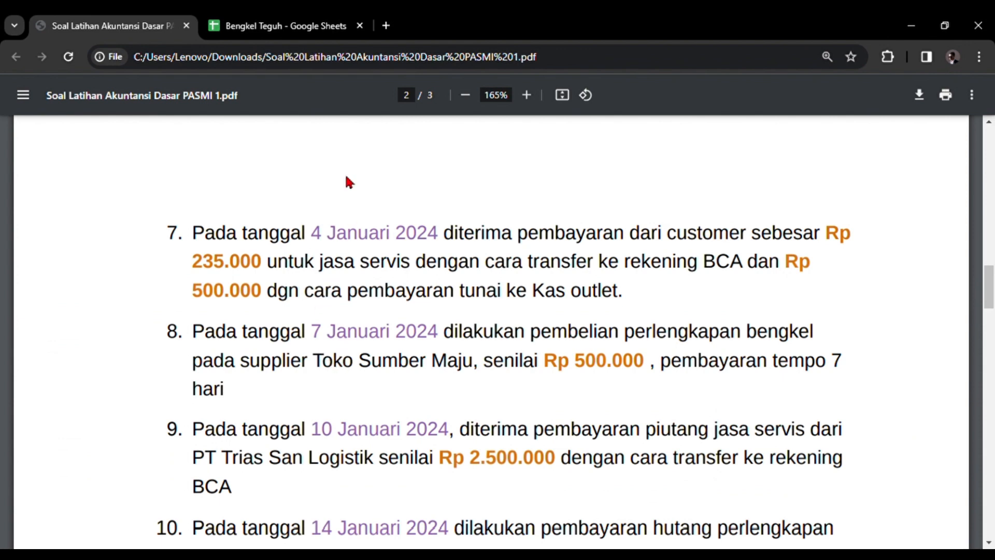
left_click(280, 25)
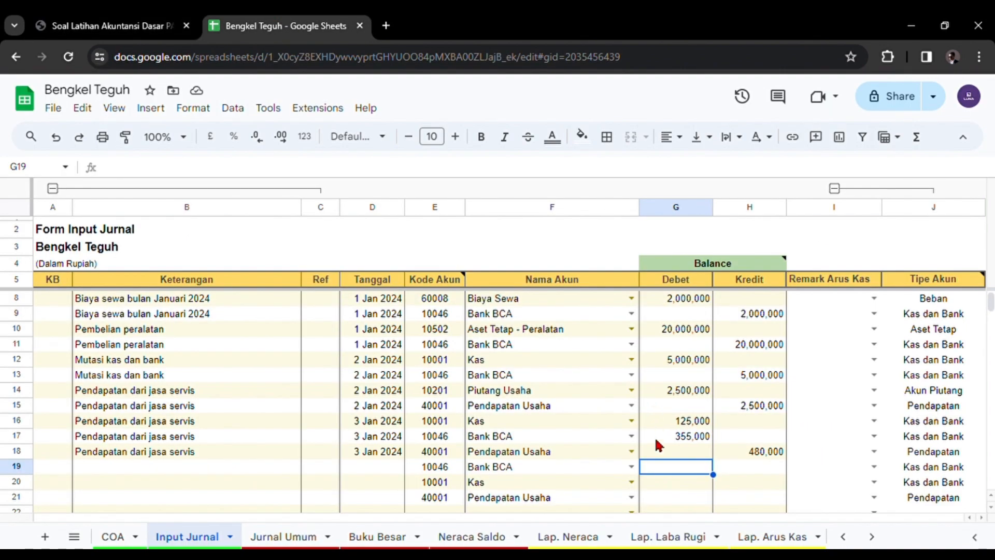
type("235,000")
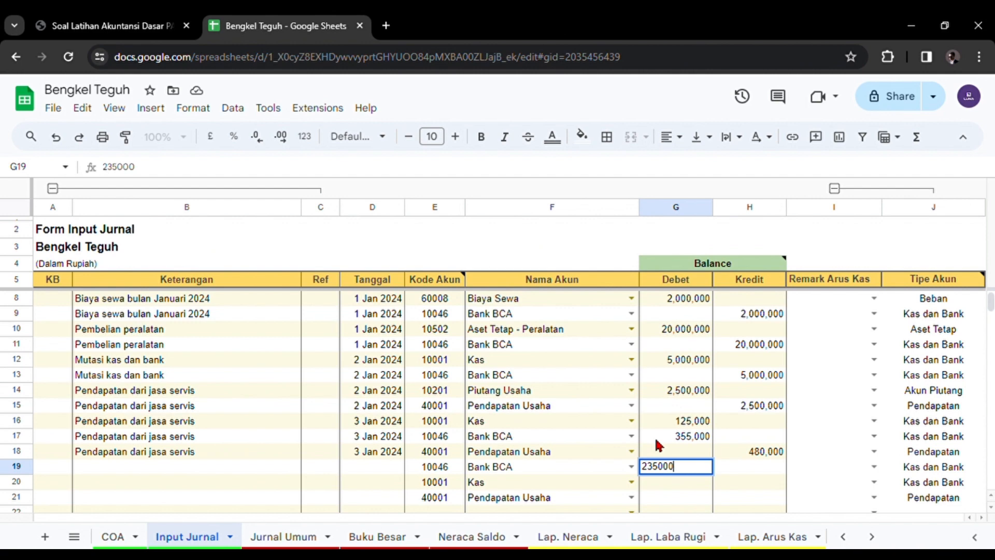
key("Return")
type("500,000")
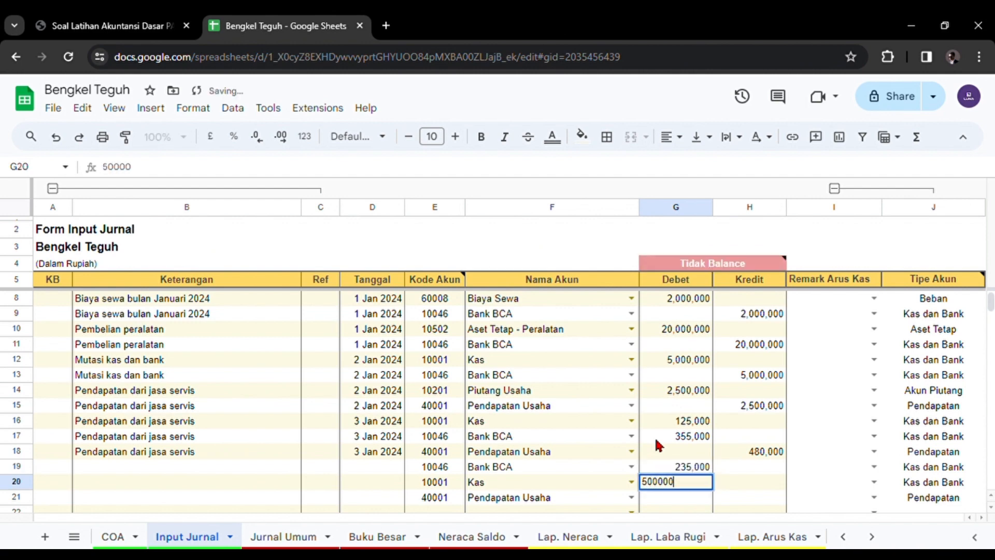
key("Return")
- Total the Debet amounts in rows 19 and 20, and enter 735,000 as the Kredit for Pendapatan Usaha in row 21
left_click(763, 500)
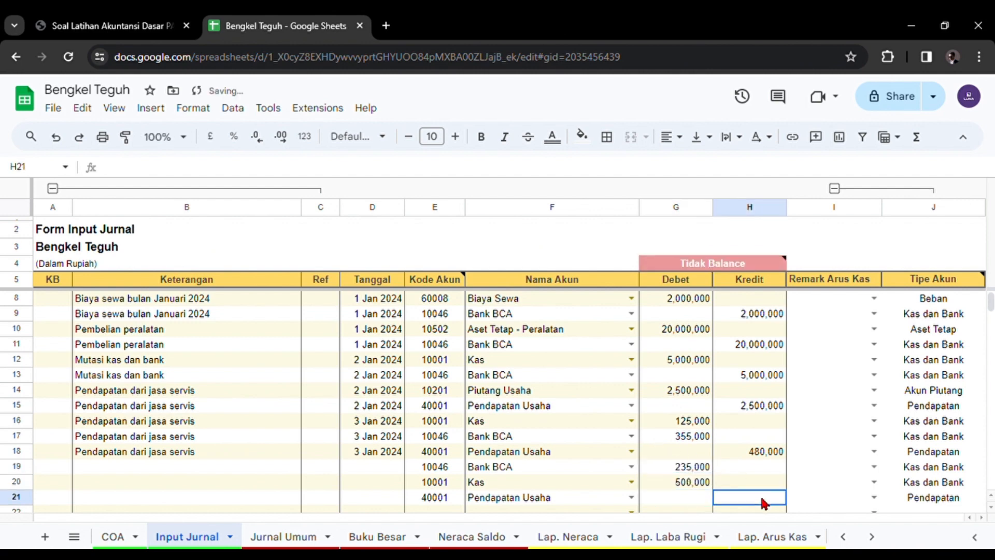
left_click_drag(702, 469, 705, 487)
left_click(741, 502)
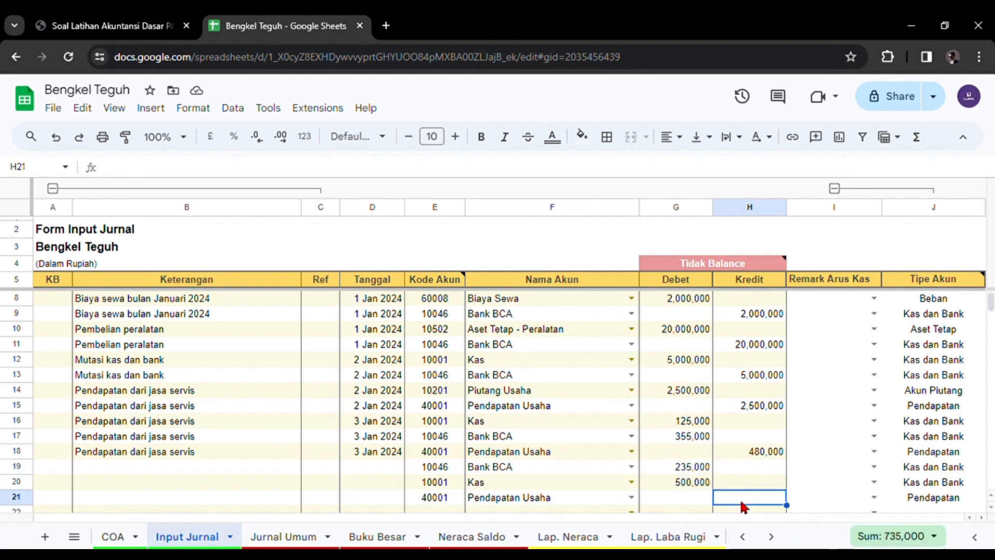
type("735000")
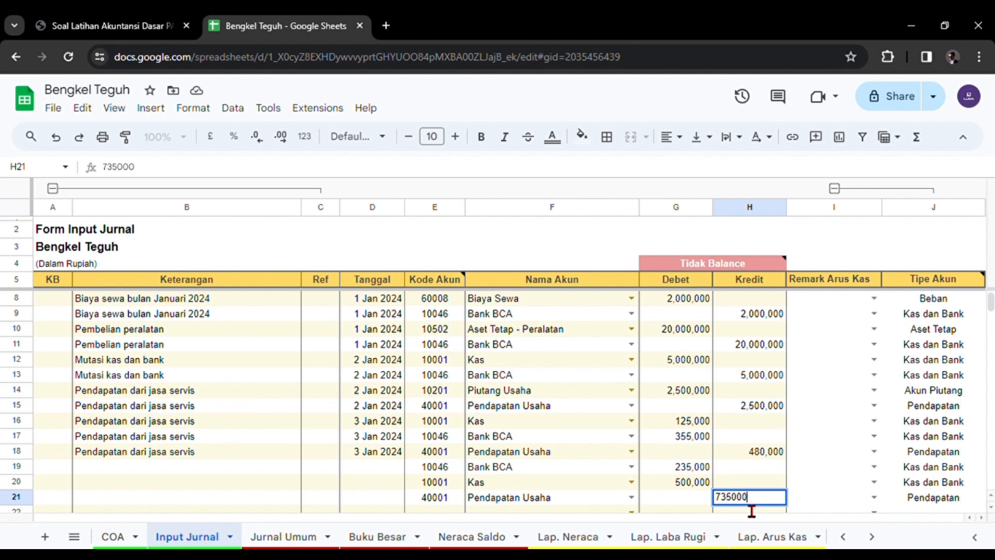
key("Return")
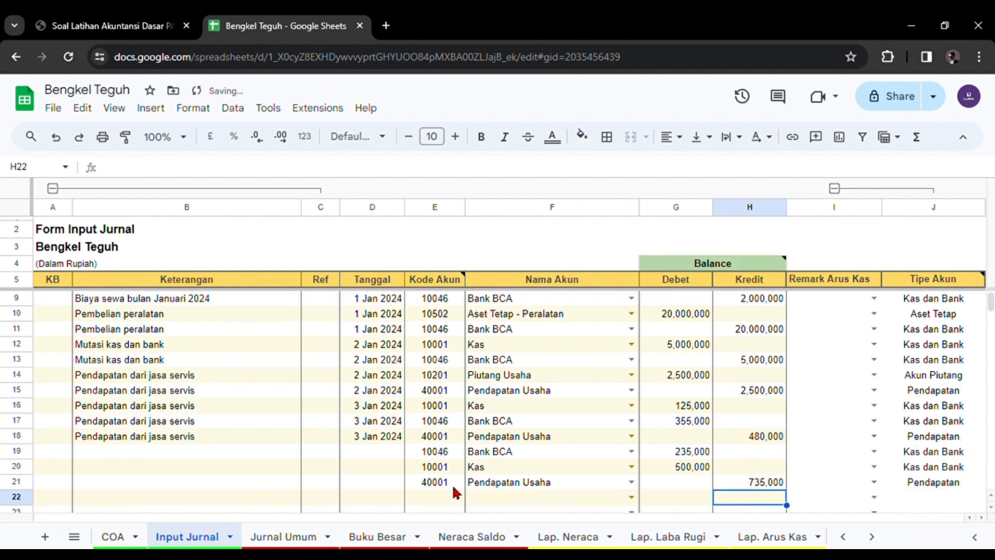
- Set the Tanggal in rows 19 to 21 to 4 Jan 2024
left_click(377, 455)
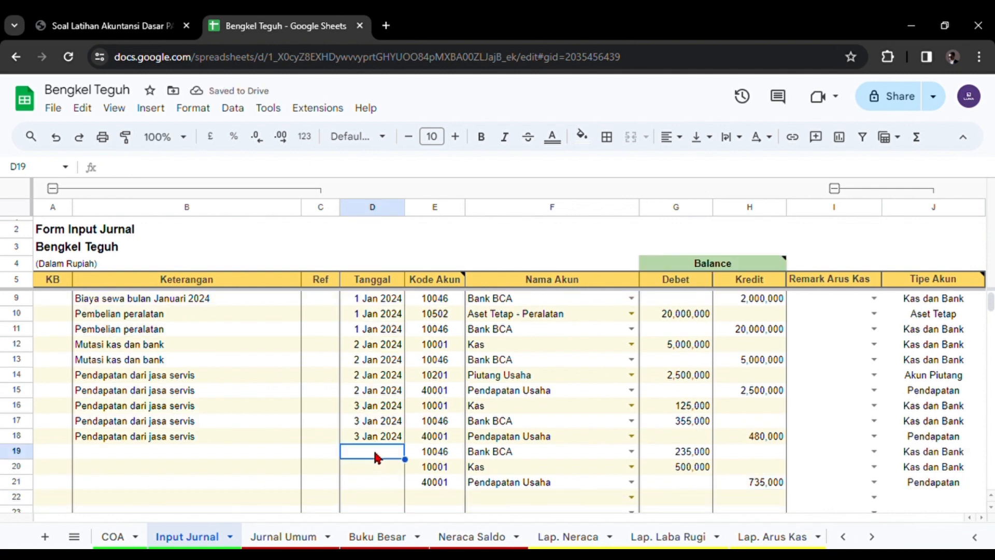
double_click(377, 456)
left_click(397, 366)
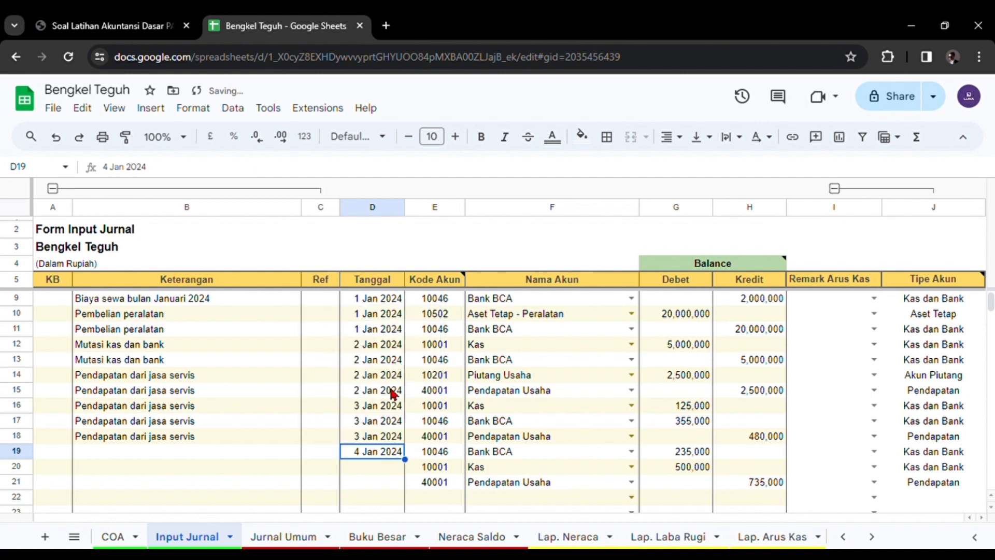
left_click(373, 463)
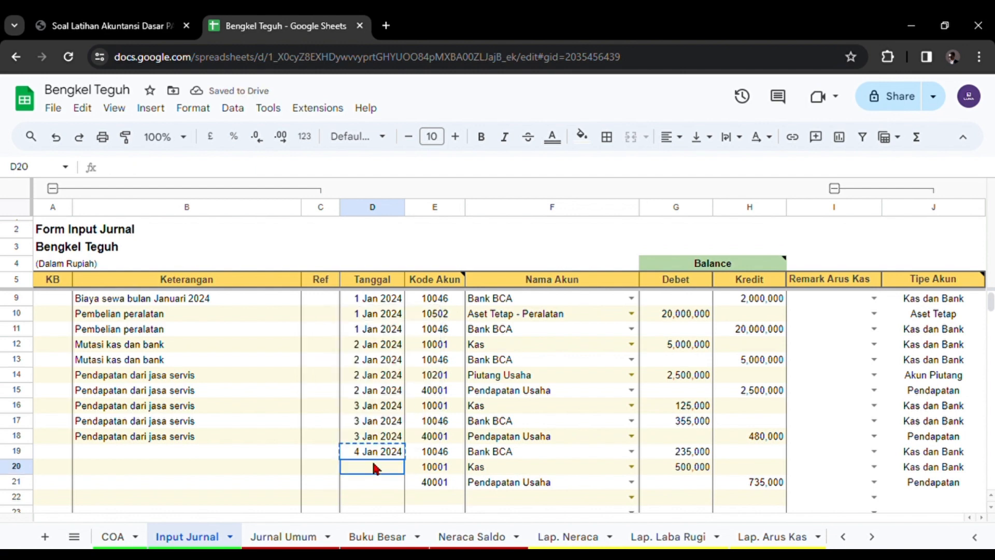
left_click(372, 477, "shift")
key("ctrl+v")
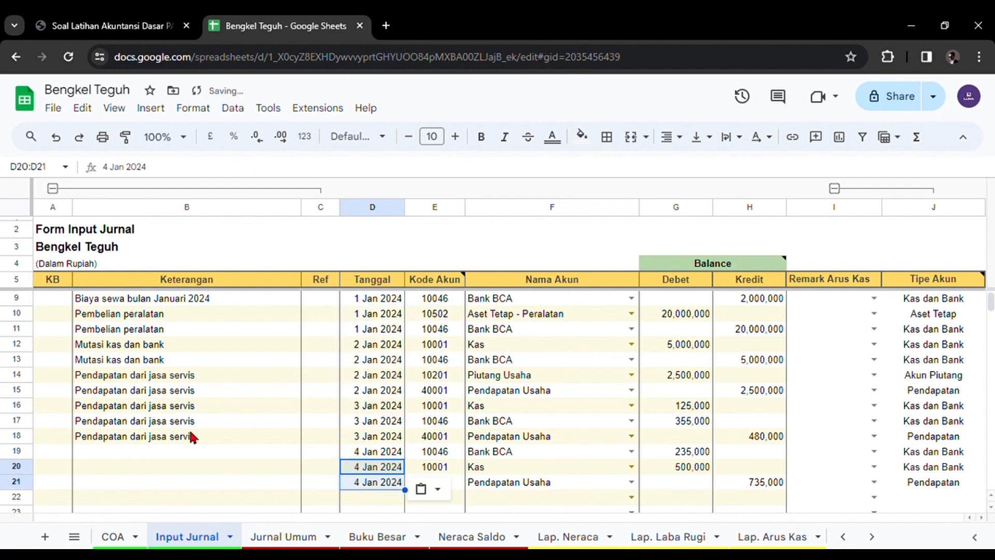
- Copy the Keterangan "Pendapatan dari jasa servis" from row 18 into rows 19 to 21
left_click(179, 440)
type("4 Jan 2024")
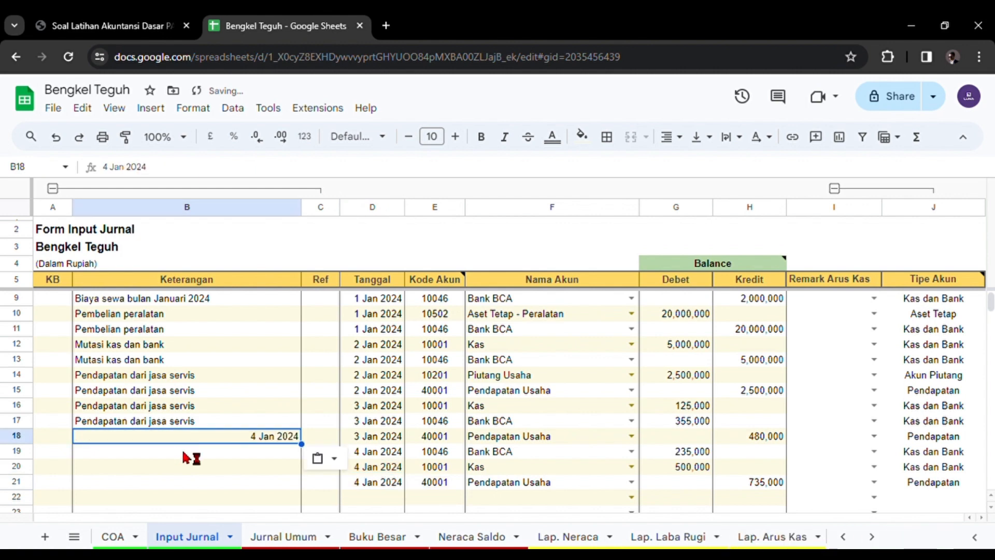
key("ctrl+z")
key("ctrl+c")
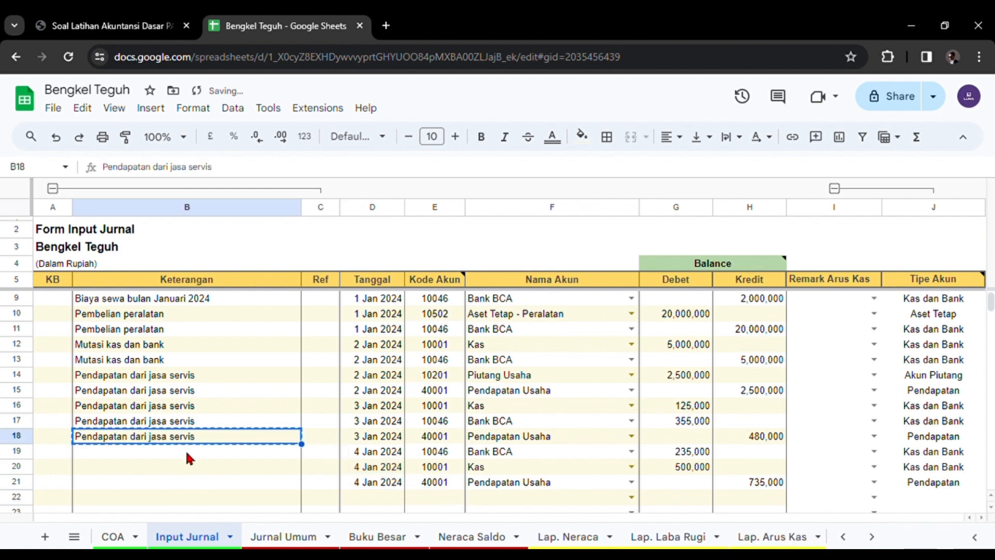
left_click_drag(186, 454, 246, 495)
key("ctrl+v")
left_click(461, 496)
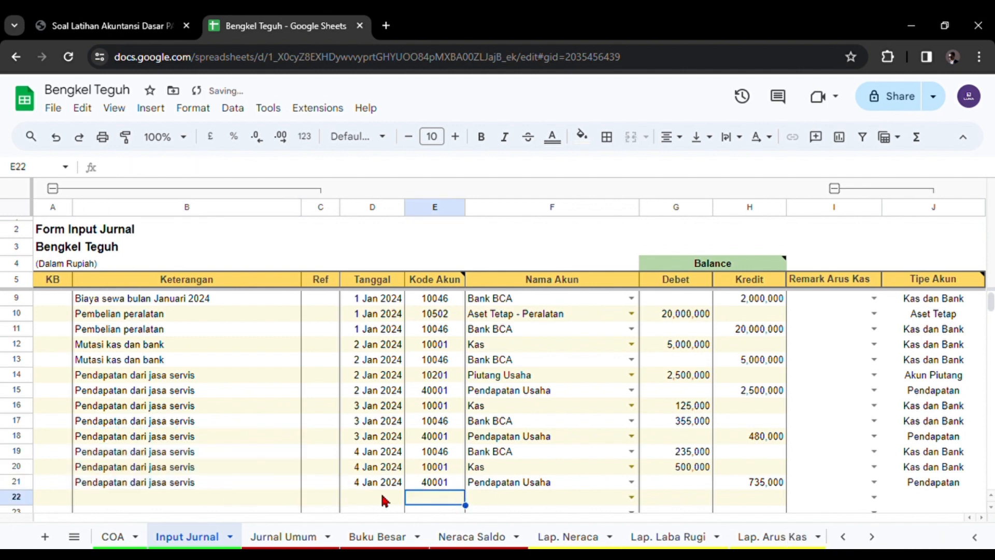
- Read transaction 8, the workshop supplies purchase on credit, in the PDF, and set the Tanggal in row 22 to 7 Jan 2024
left_click(111, 26)
scroll(343, 328, "down", 3)
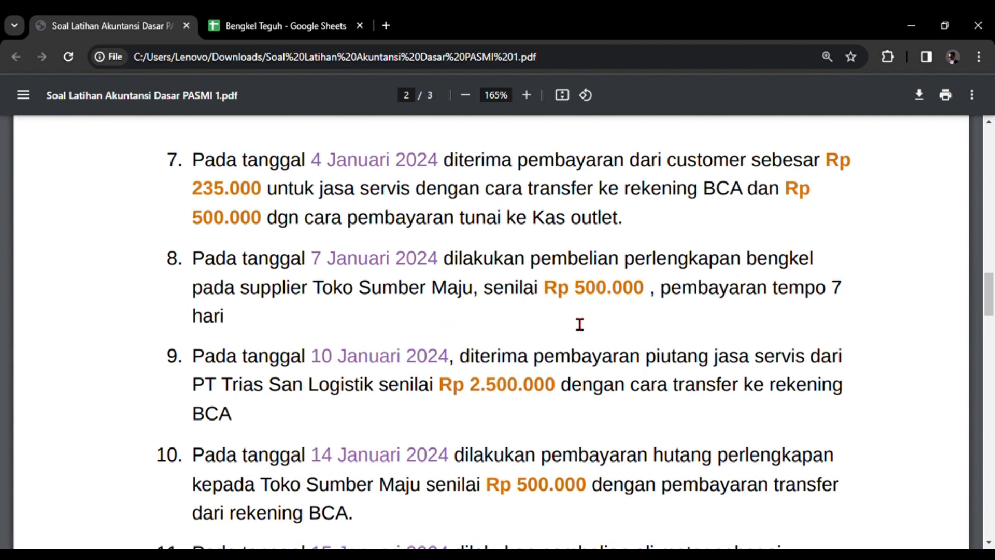
scroll(698, 322, "down", 1)
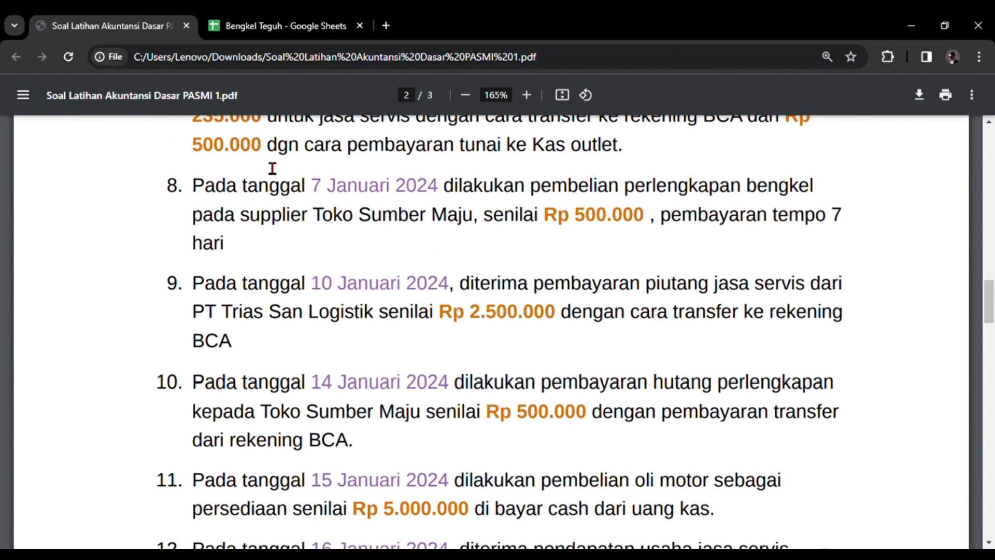
left_click(302, 27)
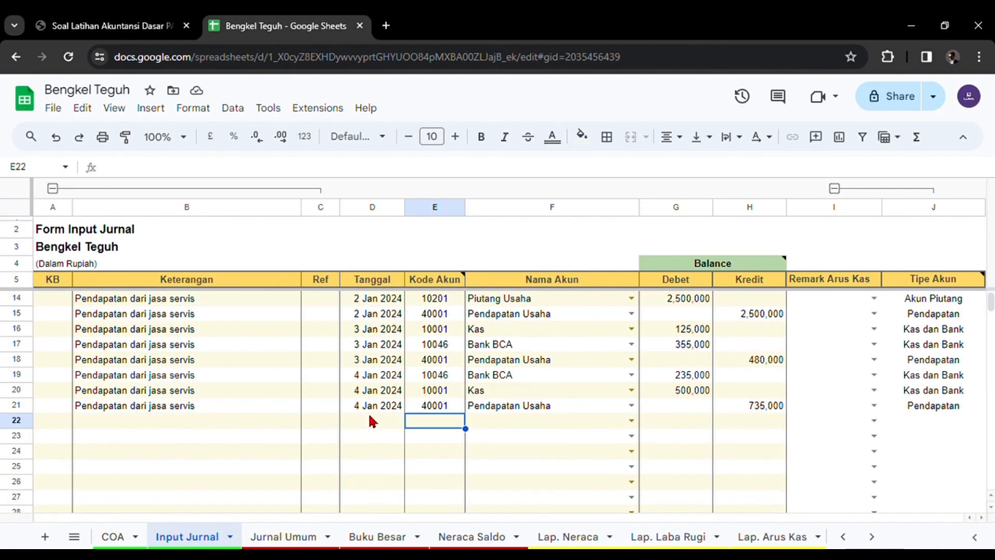
left_click(371, 422)
double_click(368, 424)
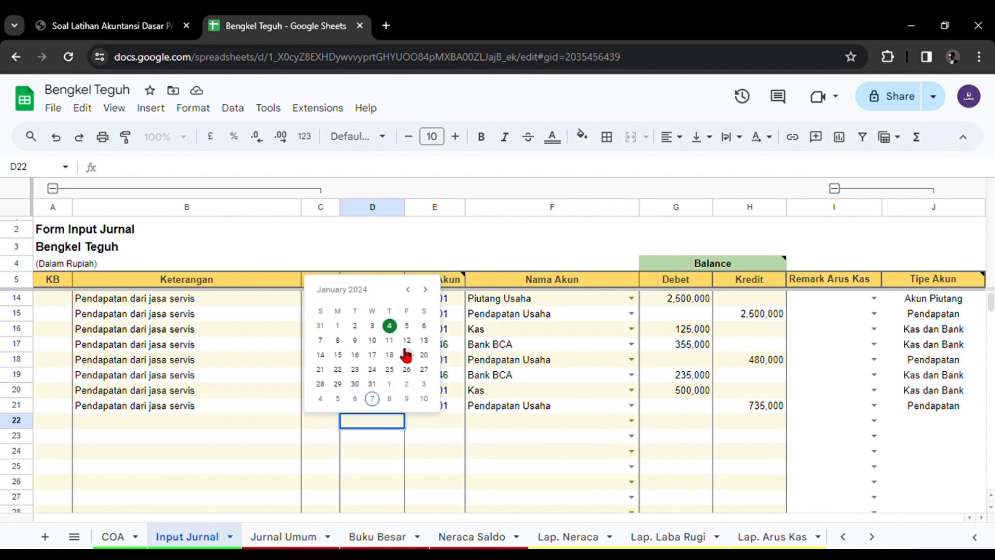
left_click(323, 340)
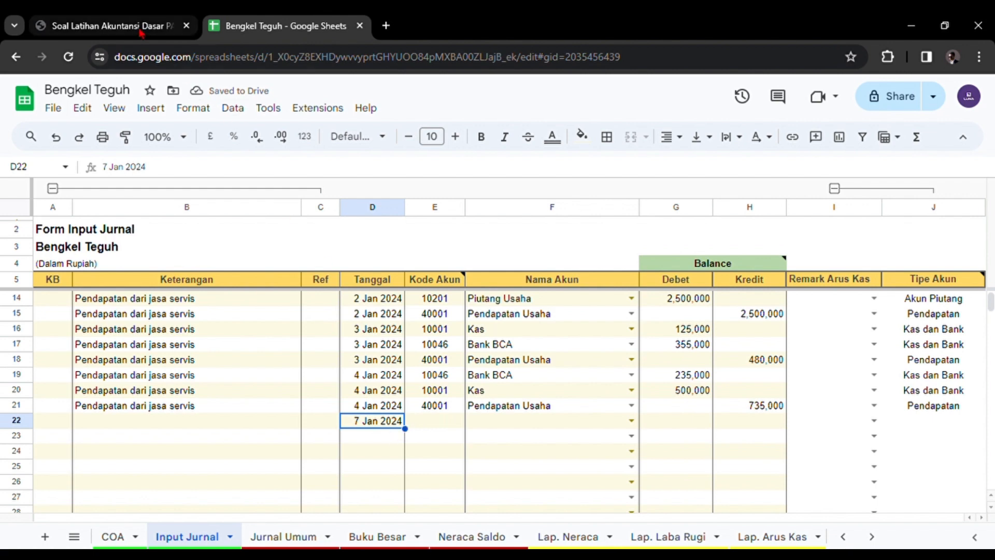
- Recheck the PDF, and set the Nama Akun to Beban Perlengkapan in row 22 and Hutang Usaha in row 23
left_click(104, 25)
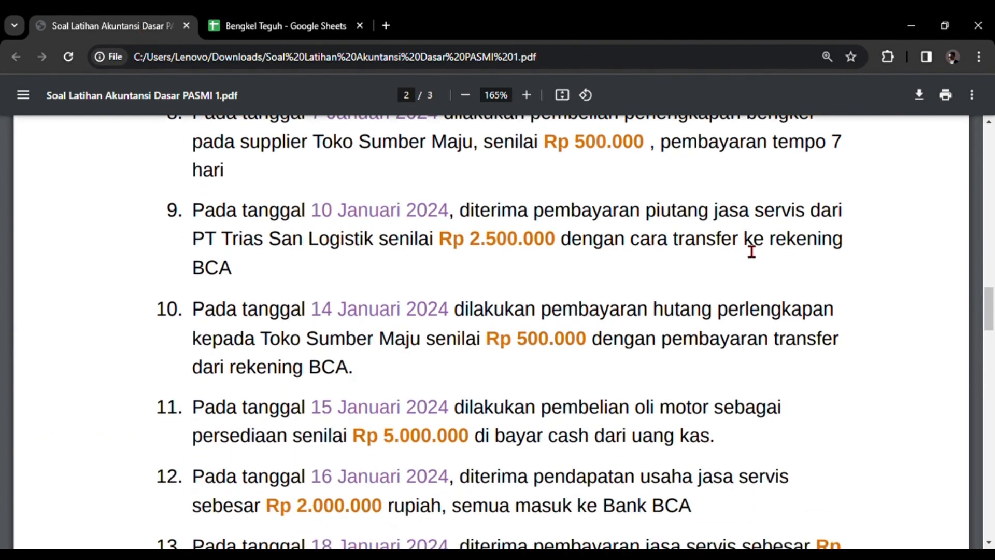
left_click(311, 26)
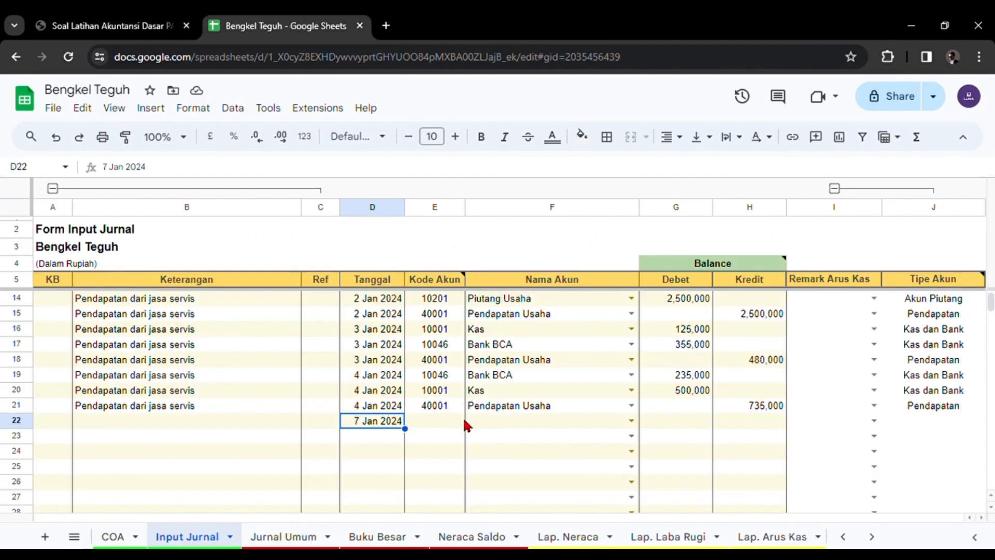
left_click(488, 417)
left_click(487, 437)
left_click(487, 421)
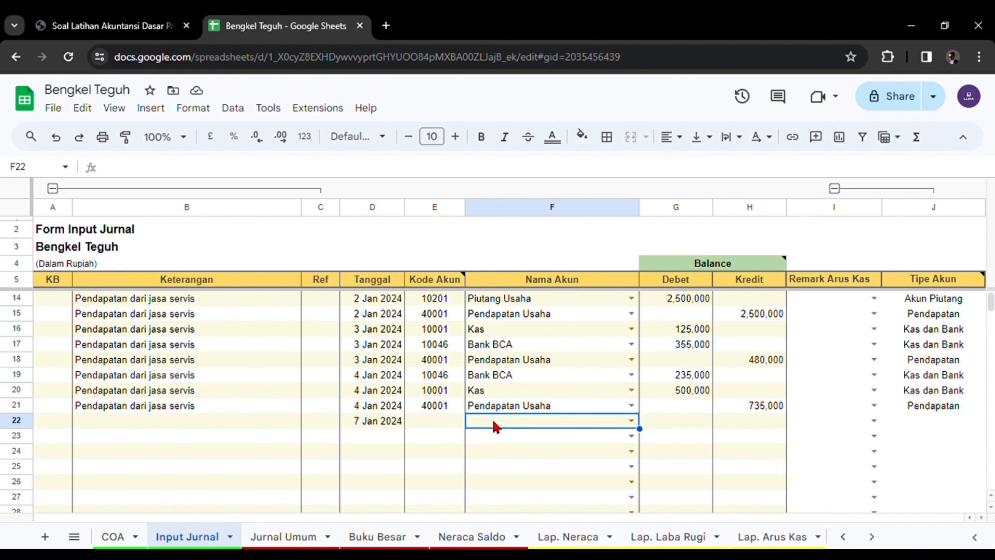
type("beba")
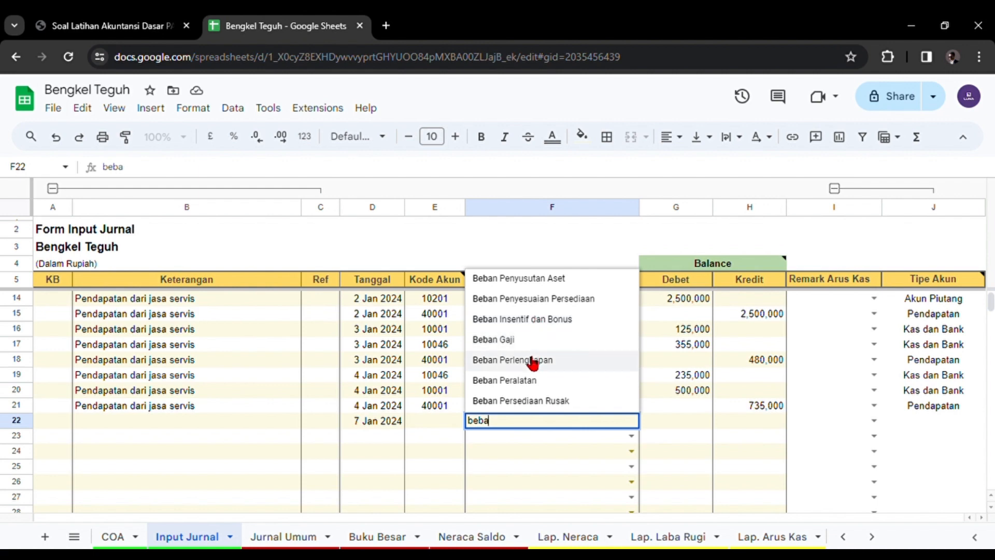
left_click(533, 361)
left_click(508, 434)
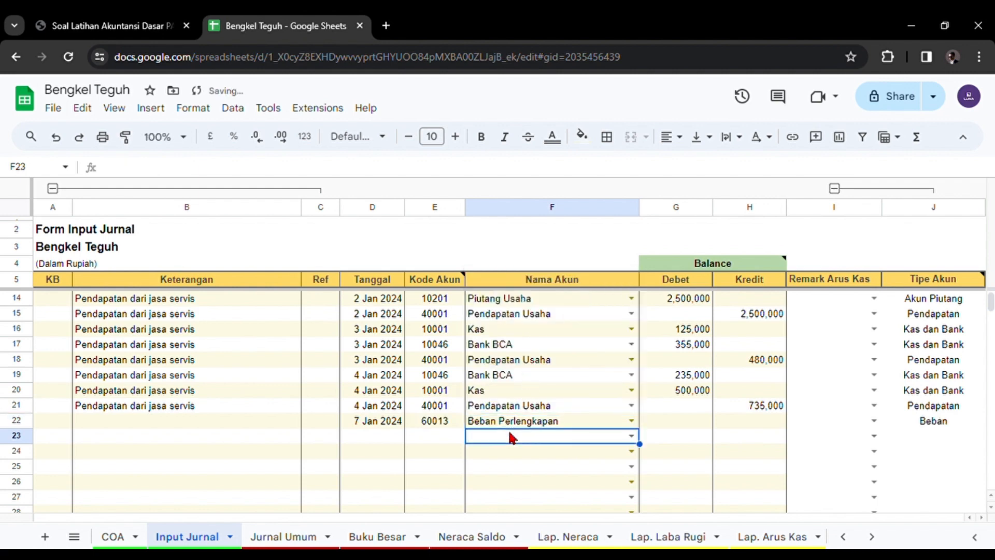
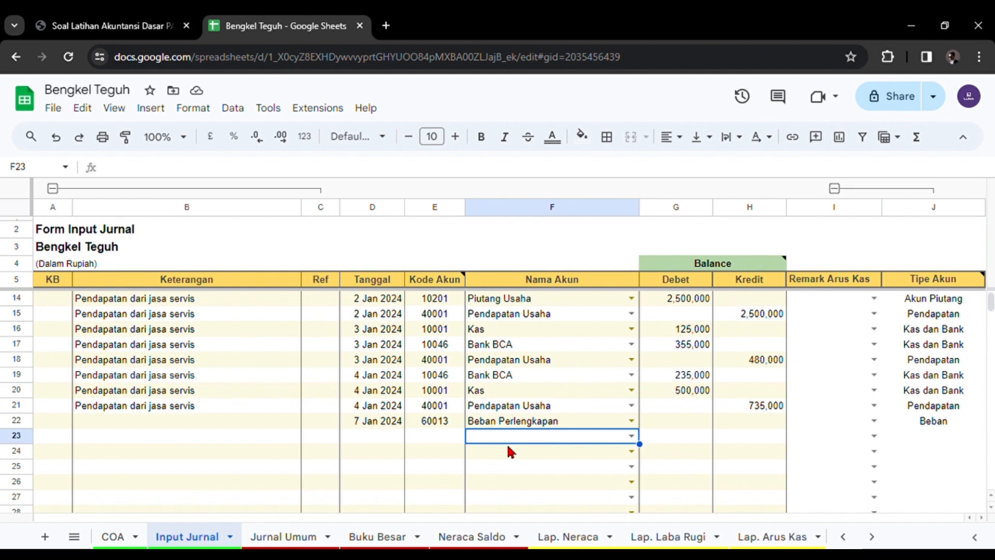
type("Huta")
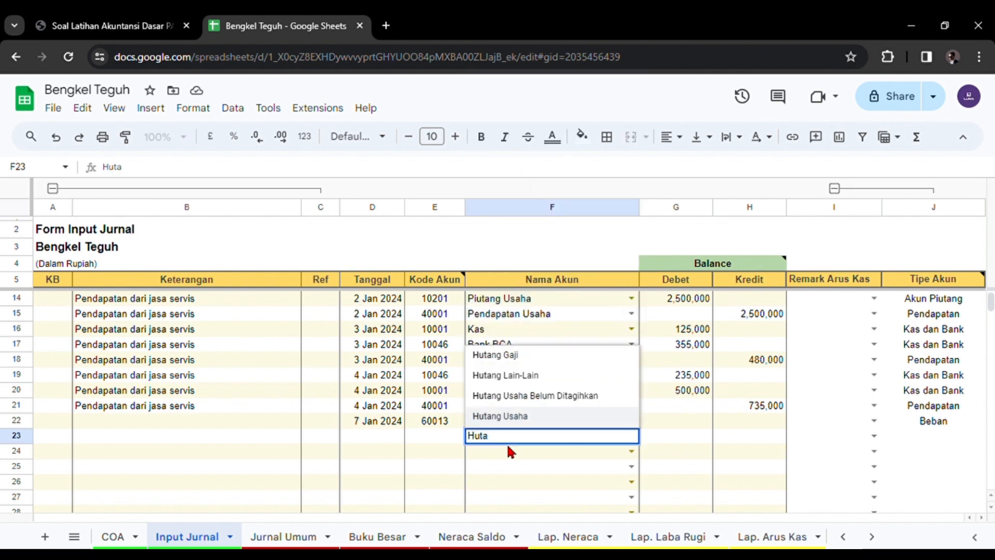
left_click(520, 420)
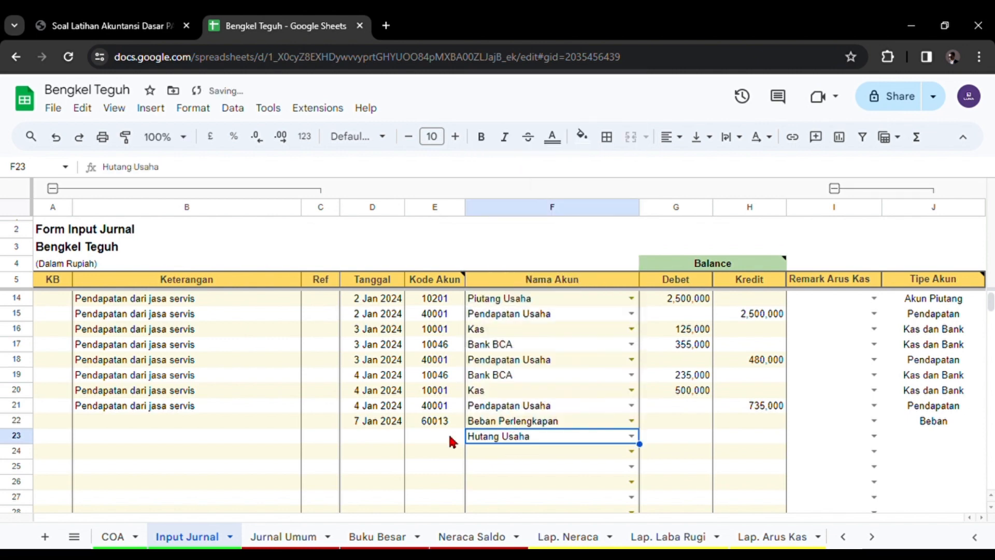
- Date row 23 as 7 Jan 2024, and enter 500,000 as Debet for Beban Perlengkapan and as Kredit for Hutang Usaha
double_click(377, 442)
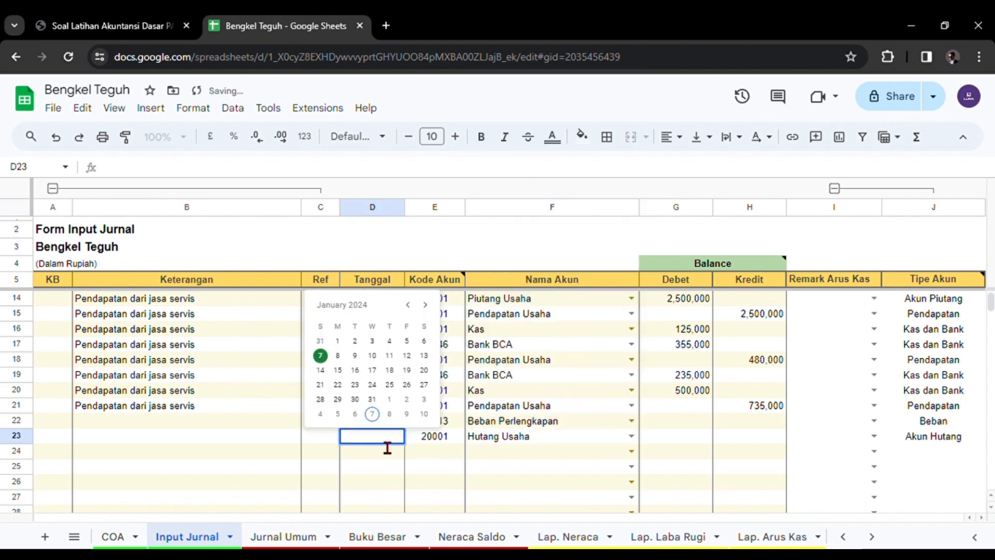
left_click(321, 356)
left_click(694, 426)
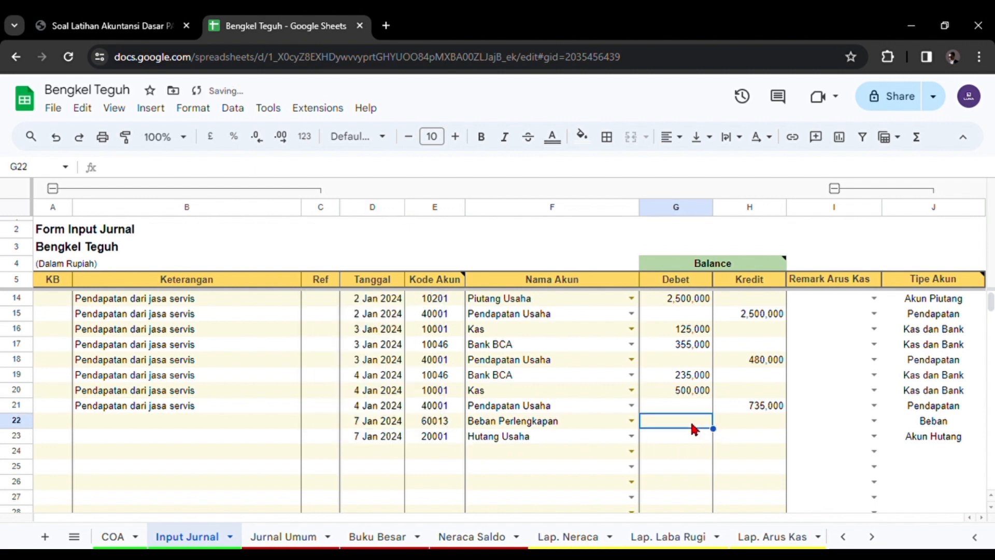
type("50")
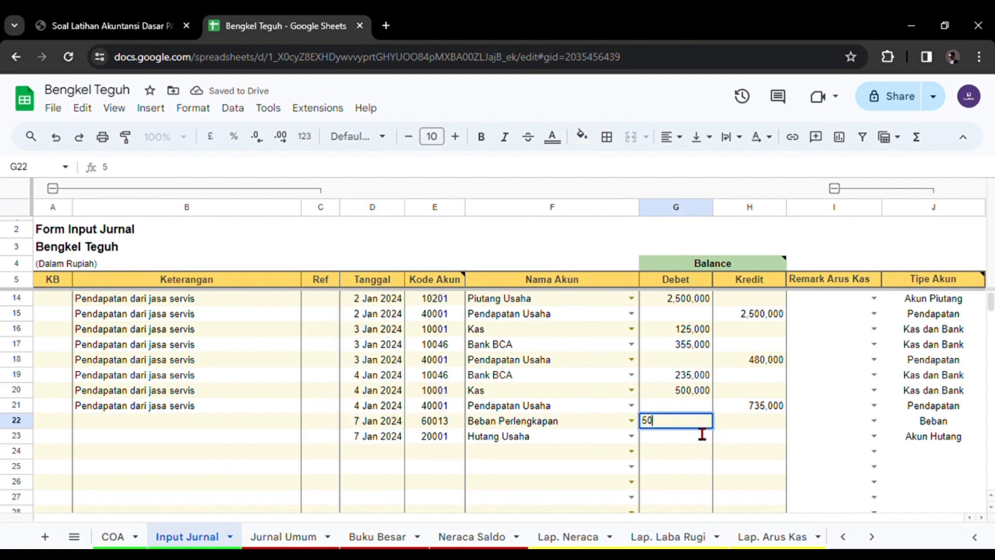
type("0,000")
key("Return")
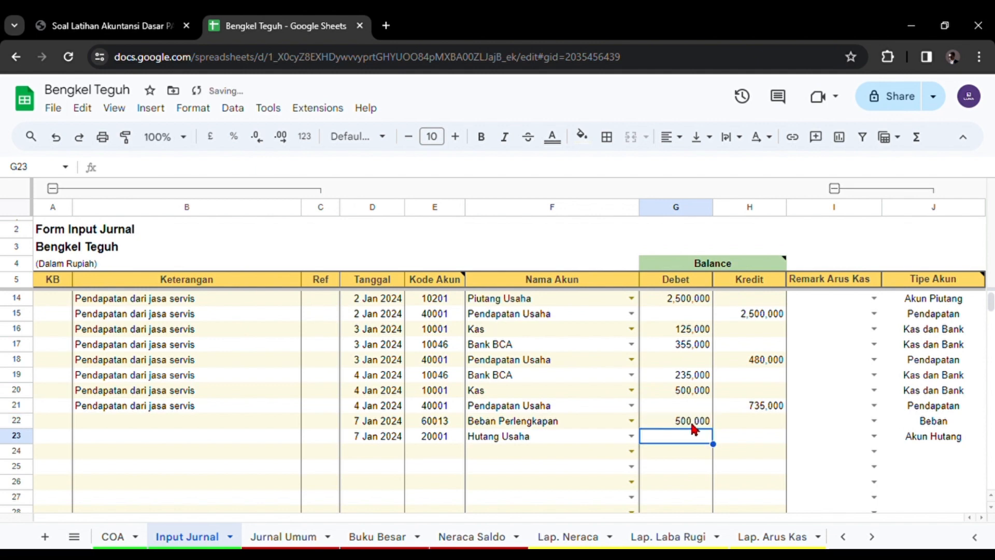
key("Tab")
type("500000")
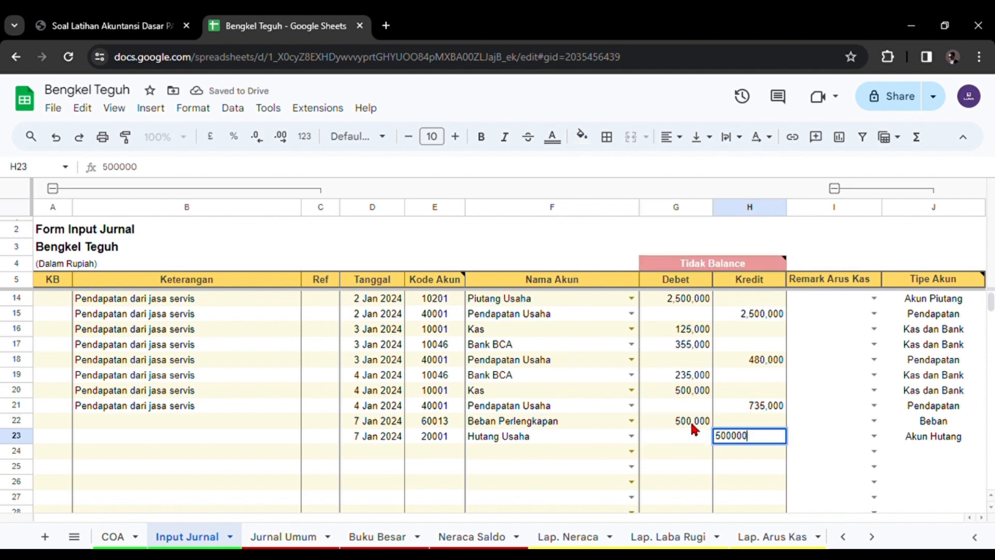
key("Return")
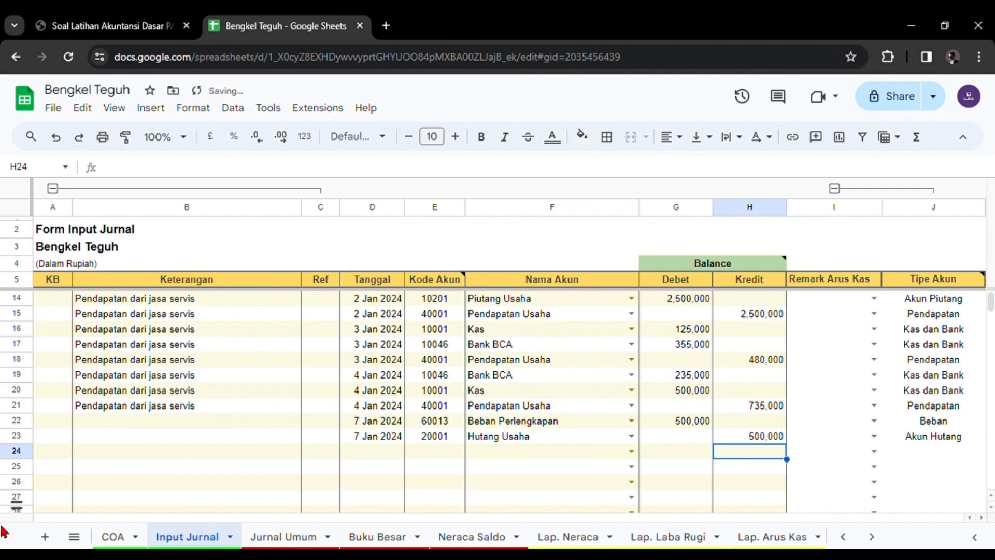
- Enter the Keterangan "Pembelian perlengkapan" in row 22 and copy it to row 23
left_click(165, 412)
left_click(164, 418)
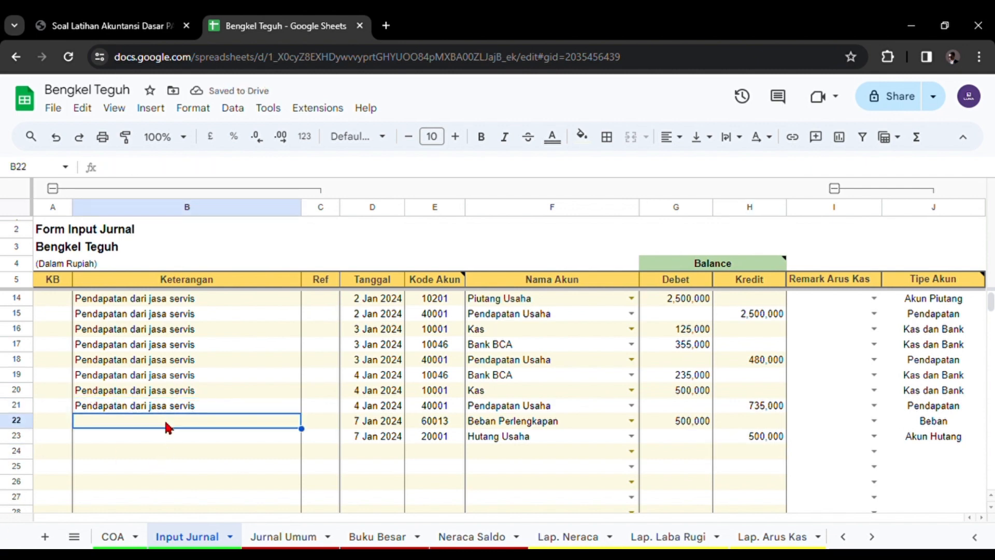
type("Pembe")
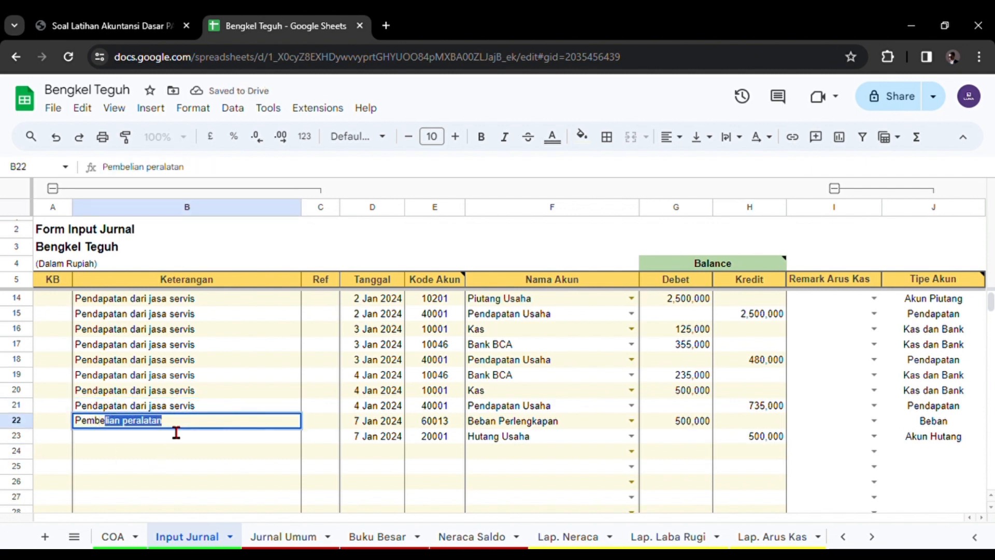
type("lian perlengkapan")
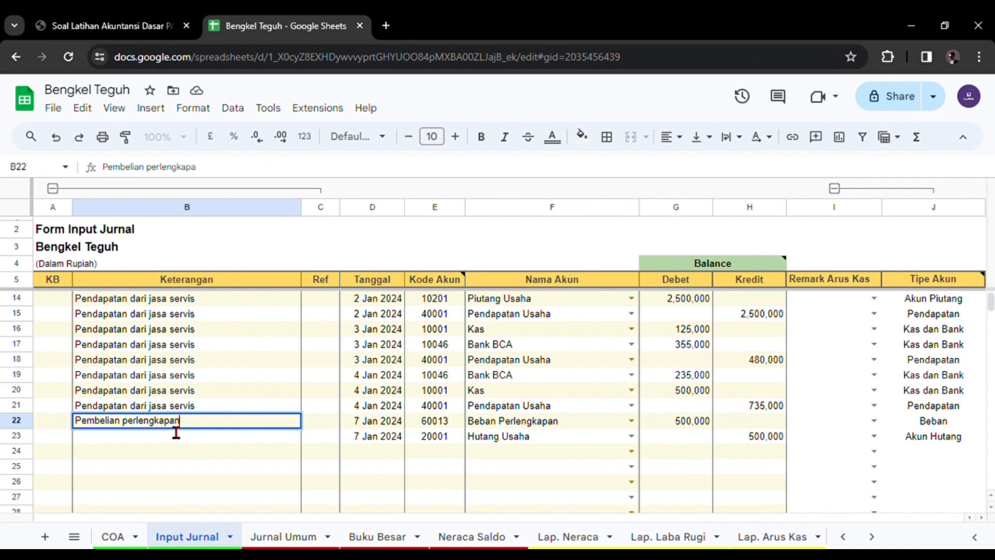
key("Return")
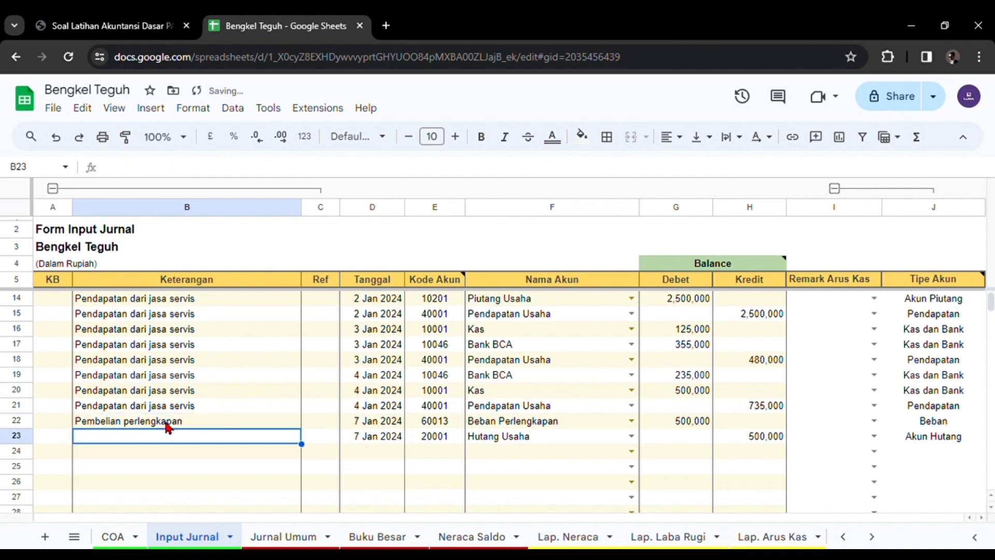
left_click(167, 426)
key("ctrl+c")
left_click(173, 432)
key("ctrl+v")
left_click(368, 455)
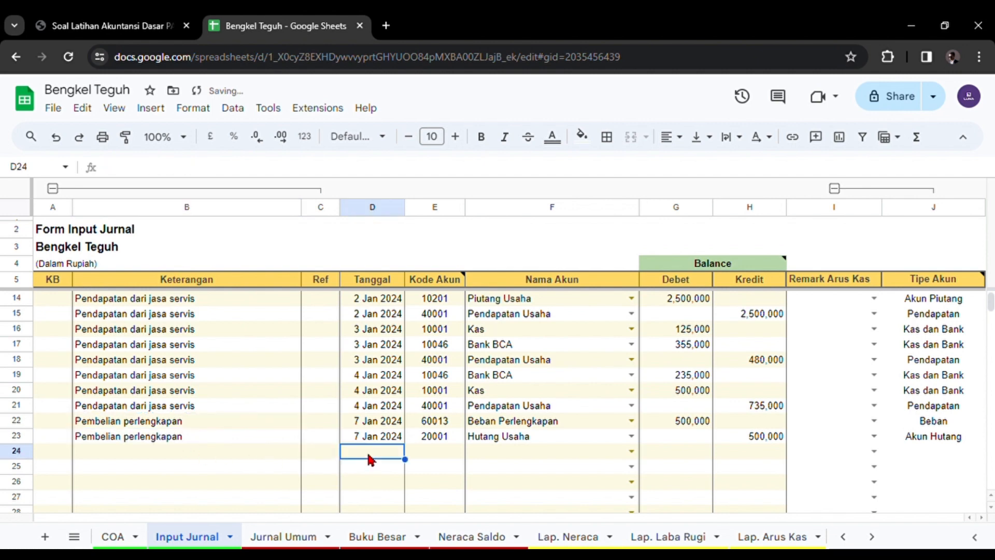
- Read transaction 9, the 10 Januari 2024 receivable payment from PT Trias San Logistik, in the PDF
left_click(448, 456)
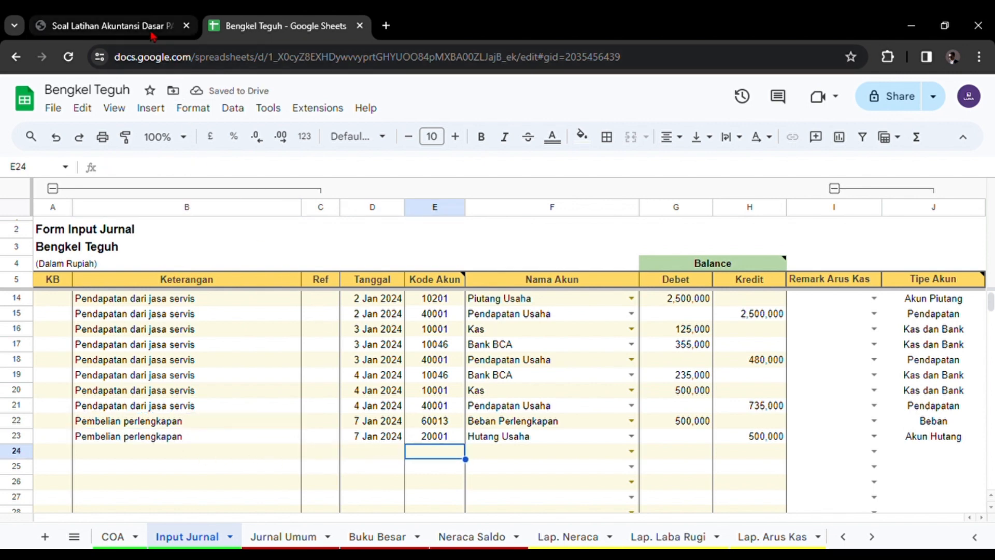
left_click(130, 26)
scroll(271, 331, "down", 2)
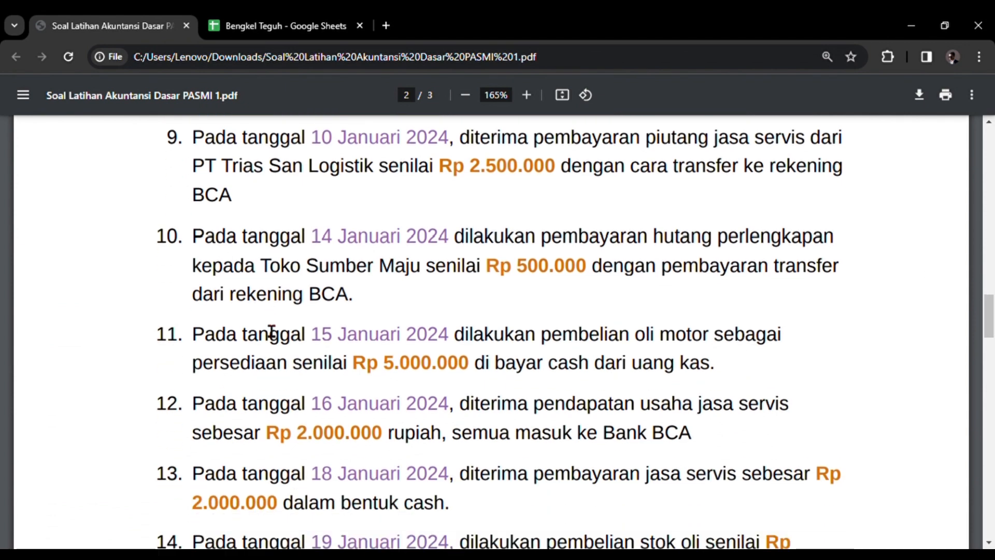
scroll(271, 334, "up", 3)
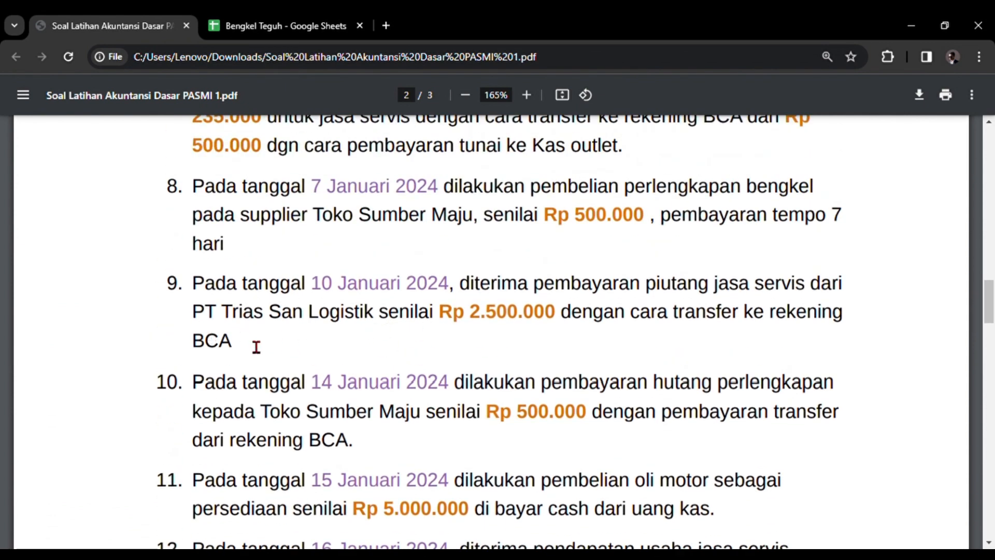
left_click_drag(196, 290, 414, 351)
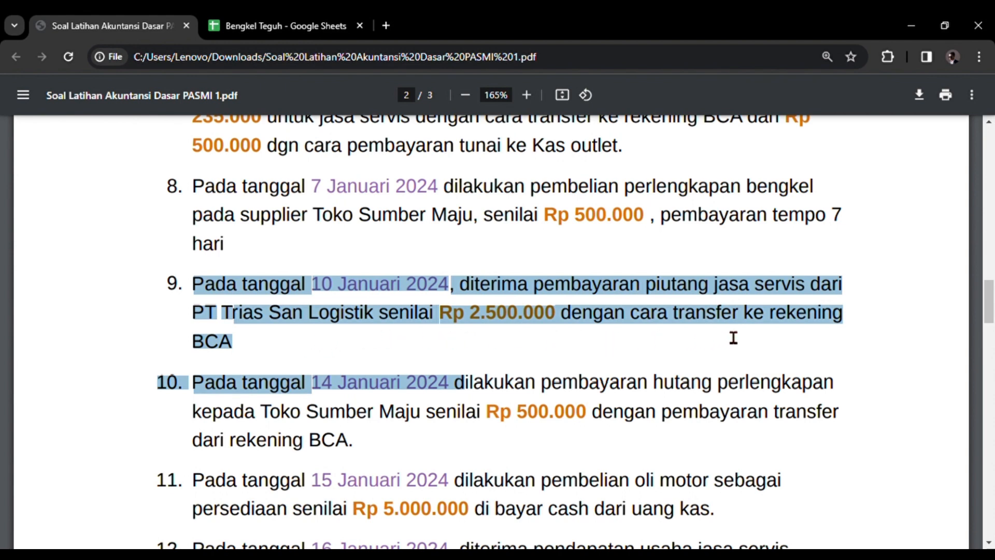
- Switch to the Bengkel Teguh sheet, enter the Keterangan "Penerimaan piutang" in row 24 of Input Jurnal, and copy it to row 25
left_click(258, 369)
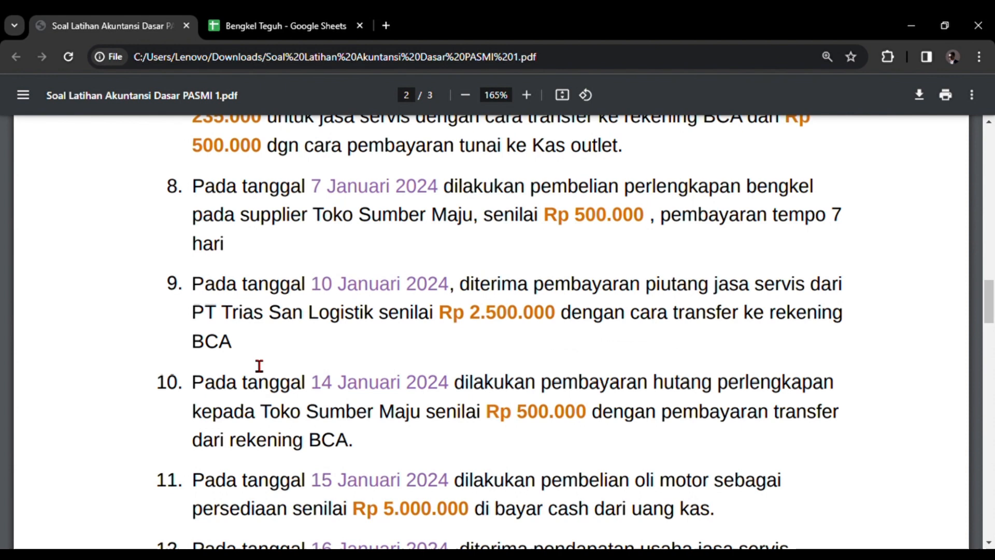
left_click(225, 25)
scroll(369, 390, "down", 1)
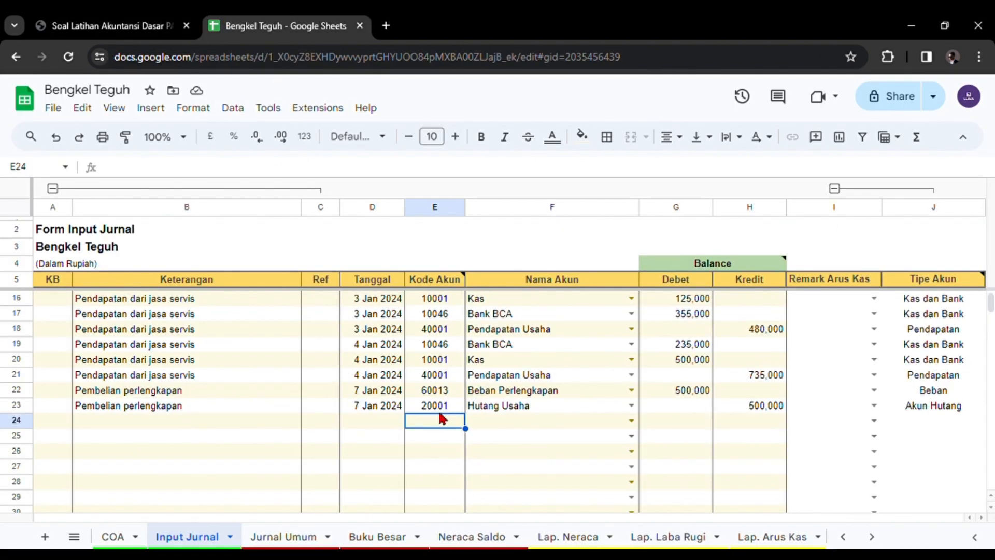
left_click(223, 426)
type("P")
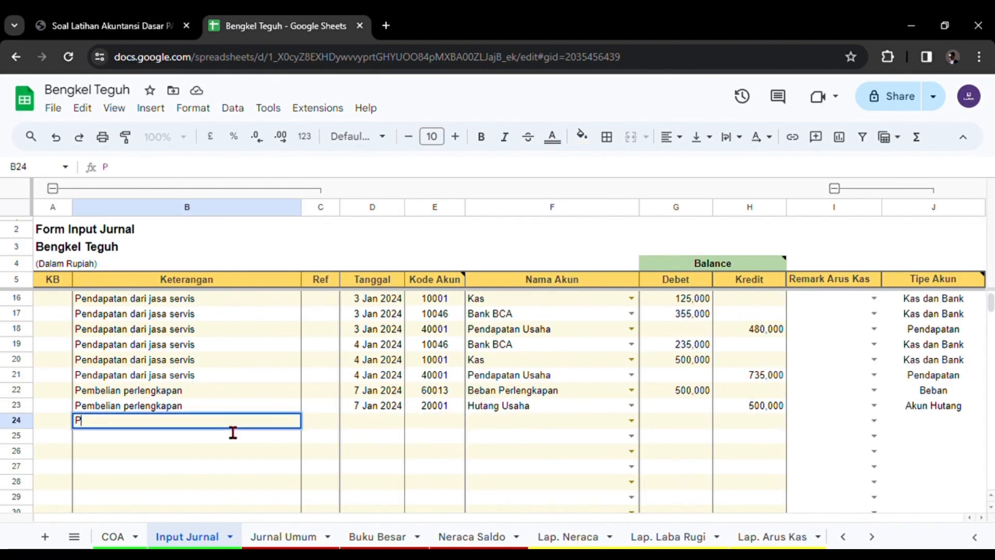
type("enerimaan piutang")
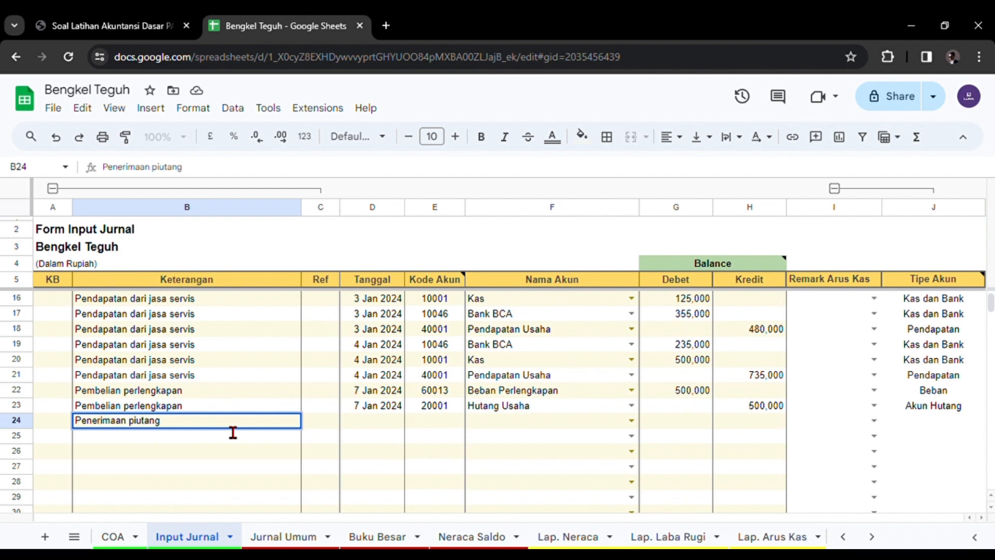
key("Return")
left_click(220, 418)
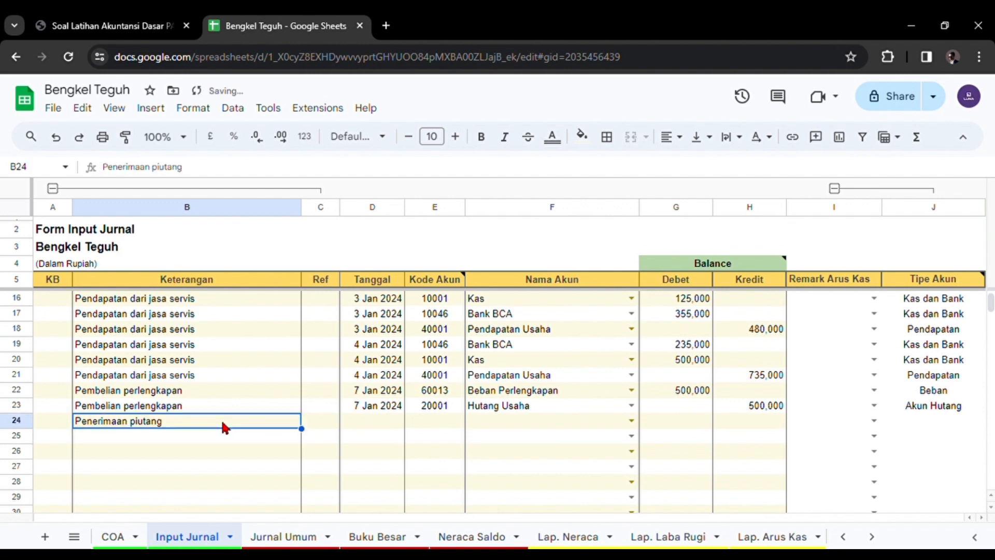
key("ctrl+c")
left_click(218, 434)
key("ctrl+v")
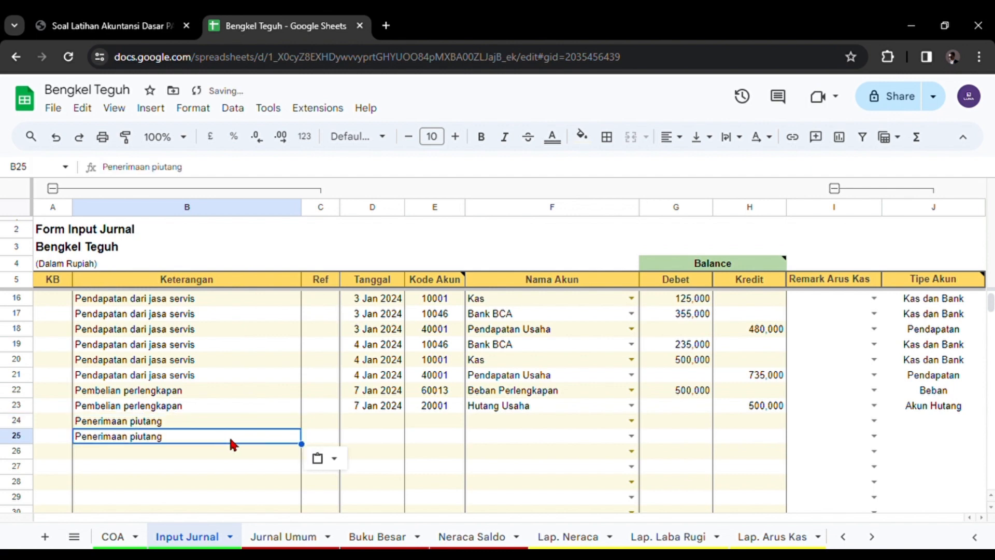
- Set the Tanggal of rows 24 and 25 to 10 Jan 2024
left_click(383, 422)
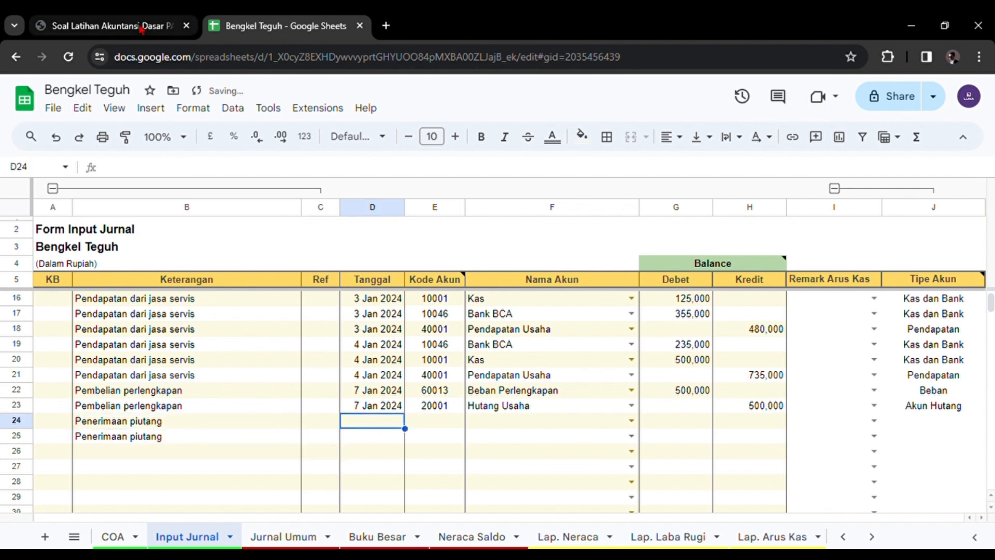
double_click(390, 421)
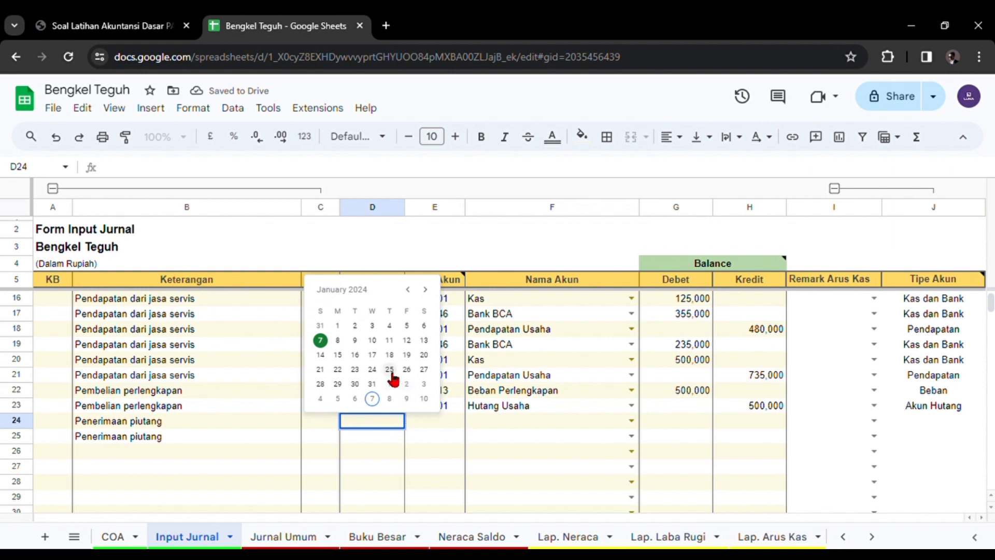
left_click(372, 340)
double_click(382, 437)
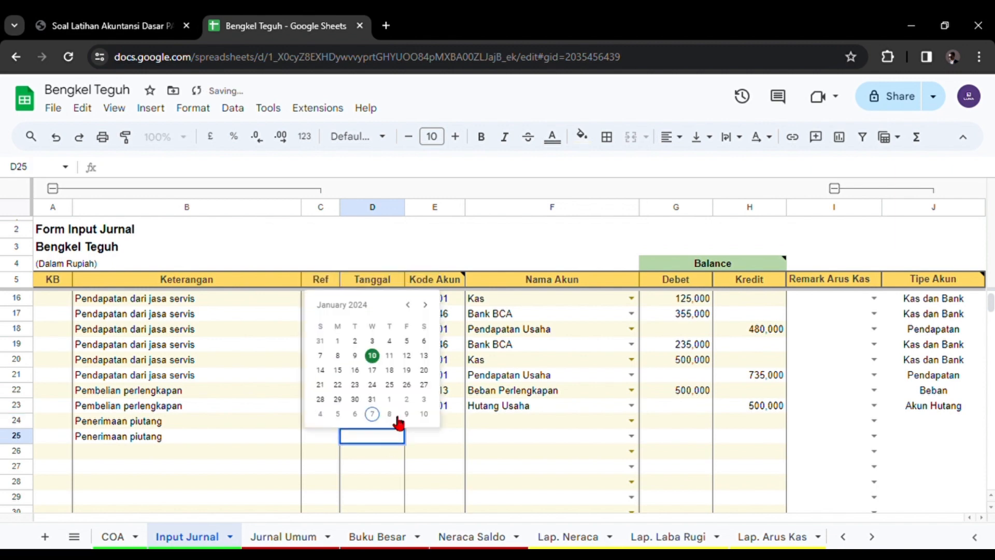
left_click(372, 356)
- Recheck transaction 9 in the PDF, and set the Nama Akun to Bank BCA in row 24 and Piutang Usaha in row 25
left_click(502, 422)
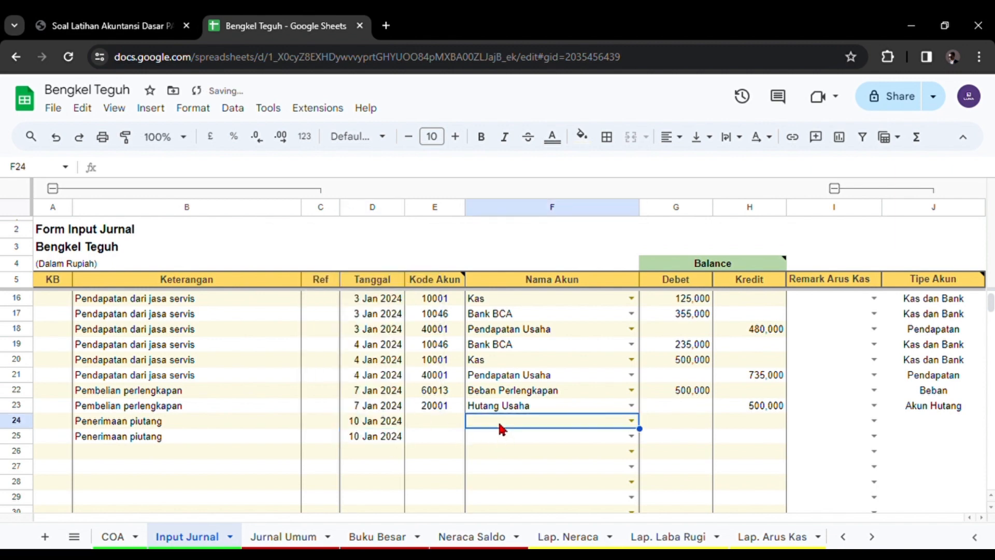
left_click(104, 26)
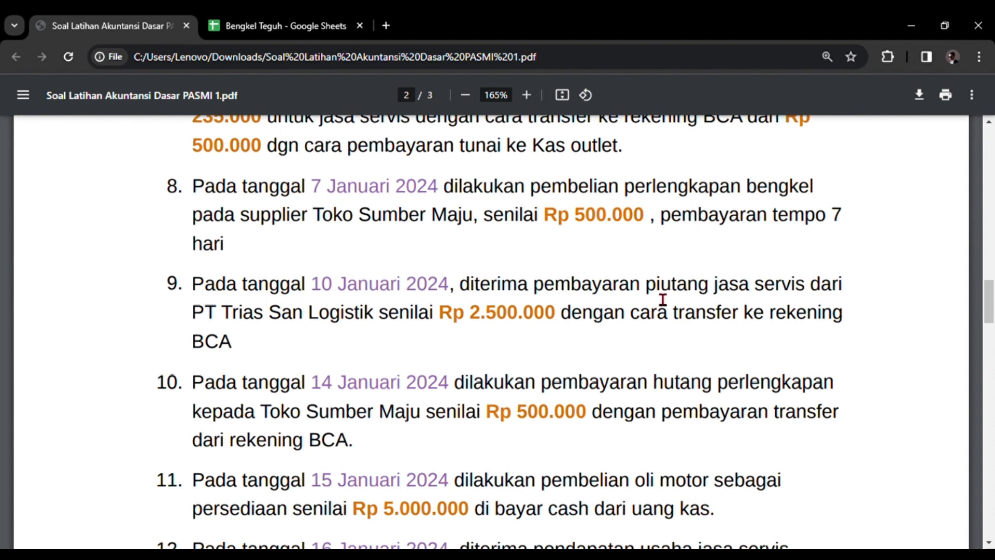
left_click_drag(642, 286, 714, 288)
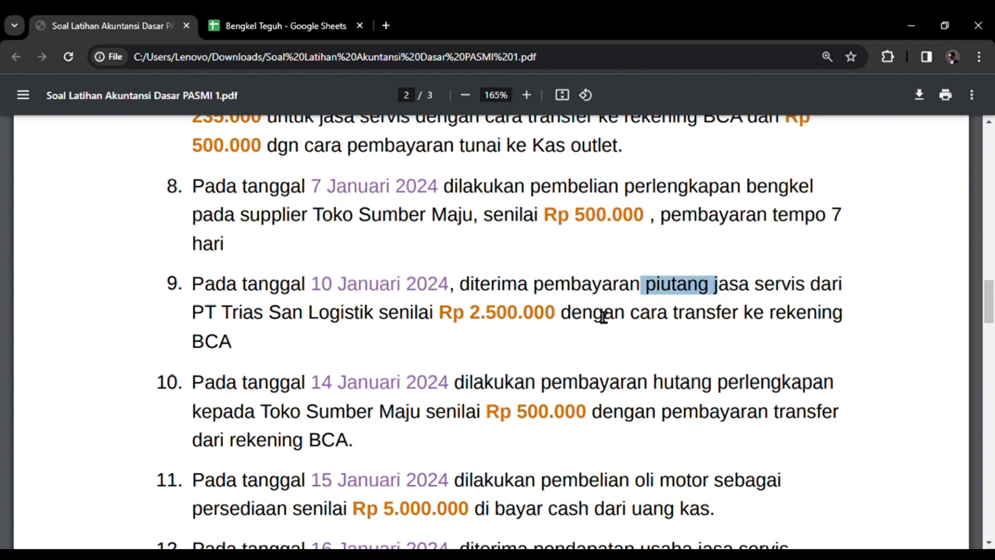
left_click(564, 337)
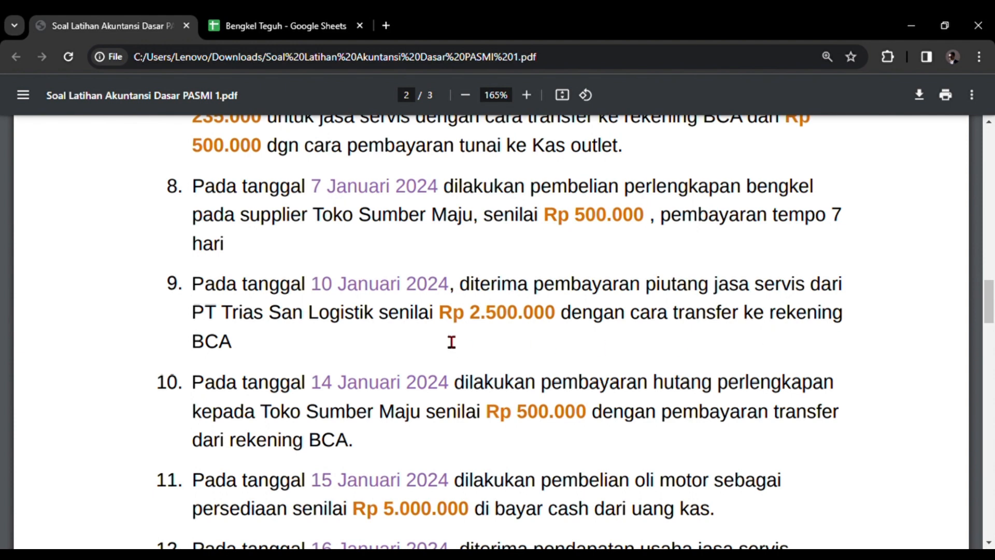
left_click_drag(642, 286, 697, 290)
left_click_drag(201, 356, 250, 356)
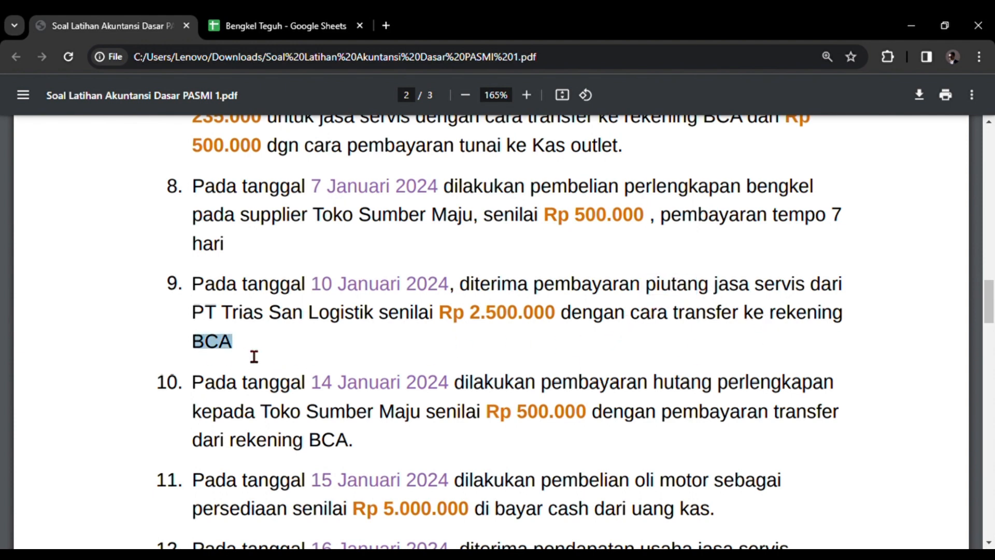
left_click(299, 35)
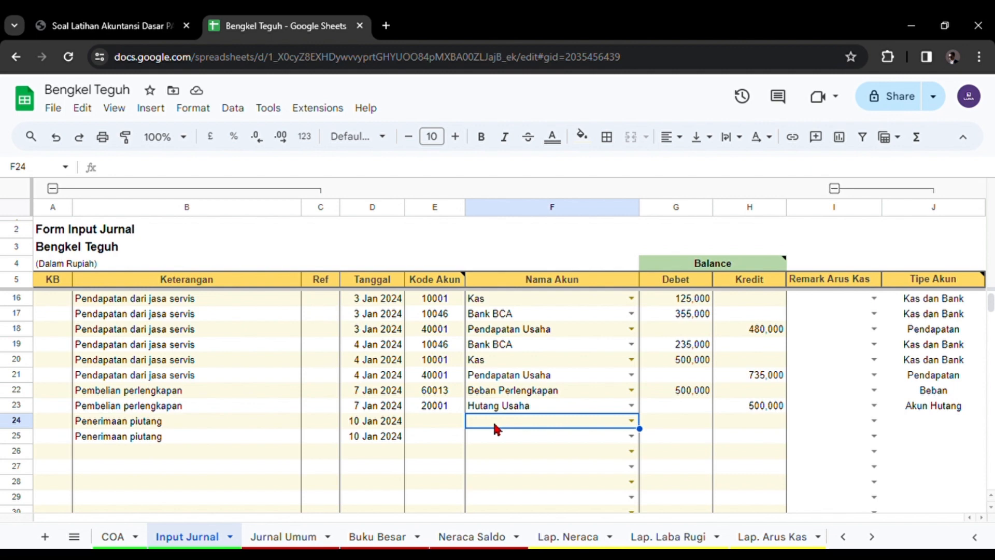
type("bca")
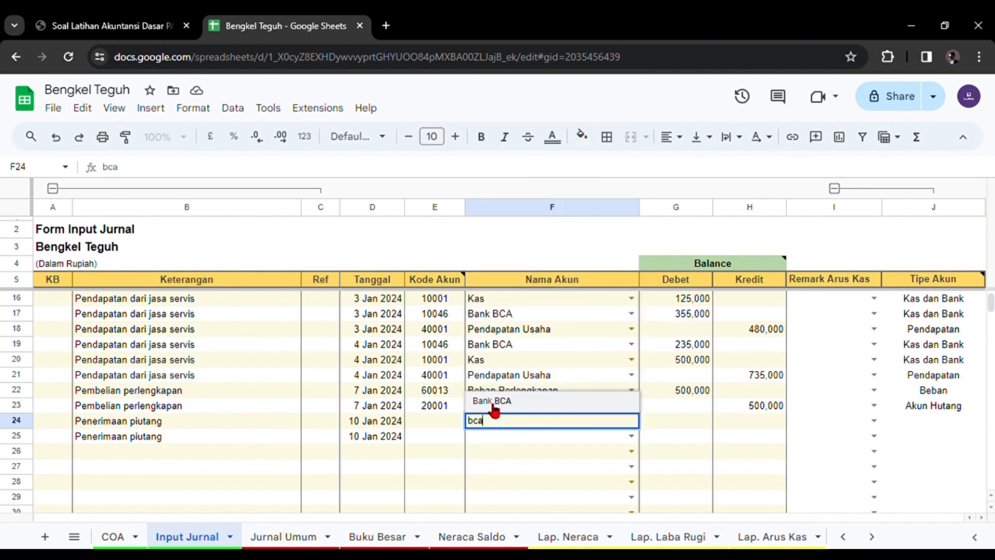
left_click(495, 402)
left_click(500, 437)
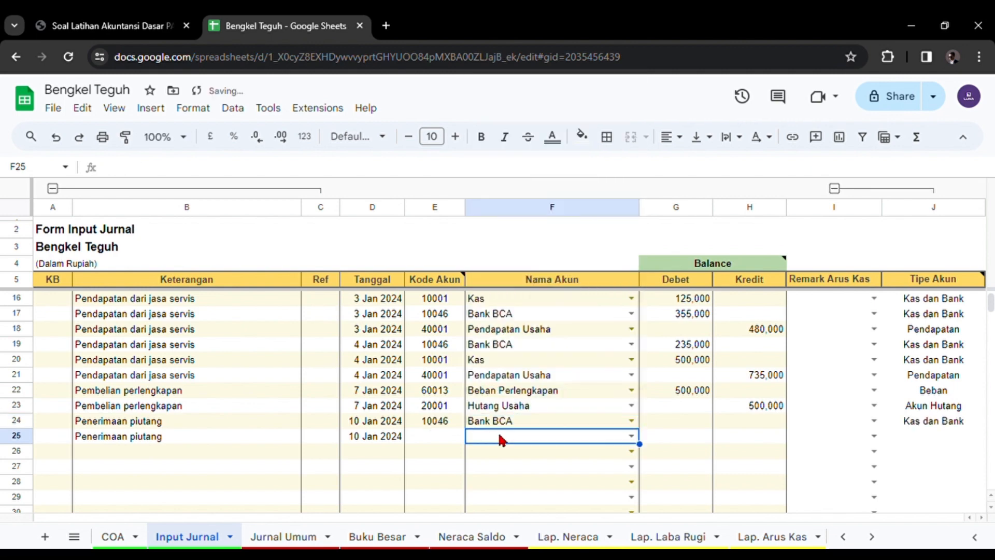
type("Piutang")
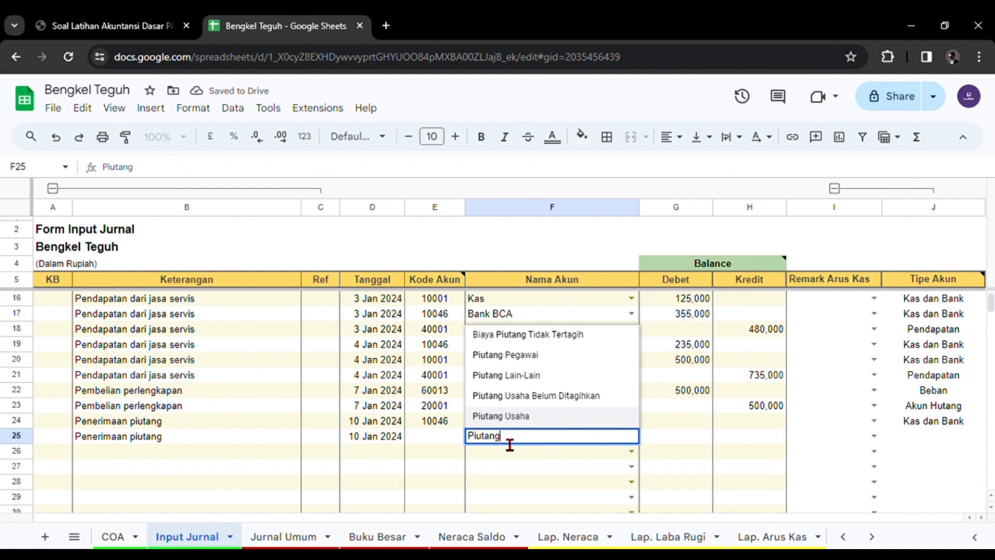
left_click(507, 418)
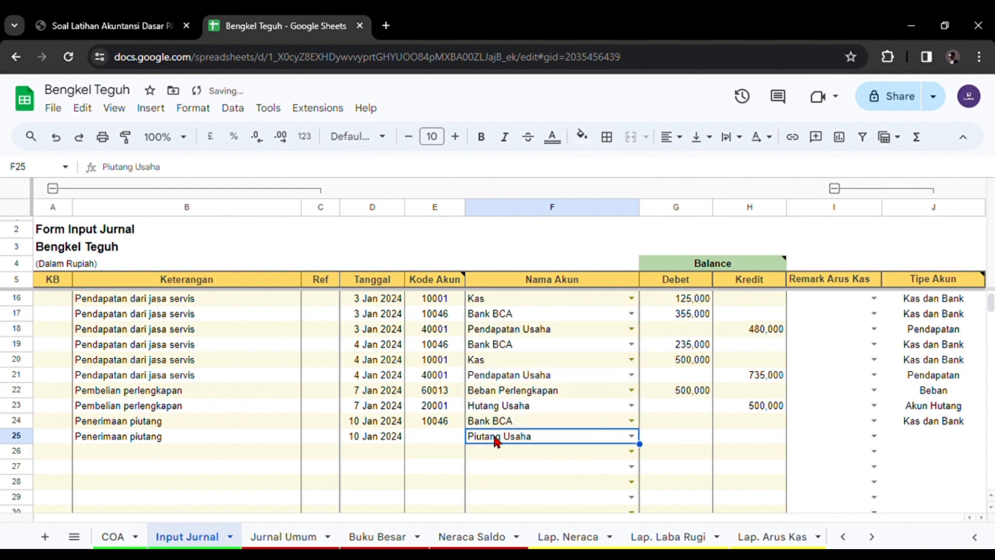
- Verify the amount in the PDF, and enter 2,500,000 as Debet for Bank BCA in row 24 and as Kredit for Piutang Usaha in row 25
left_click(675, 423)
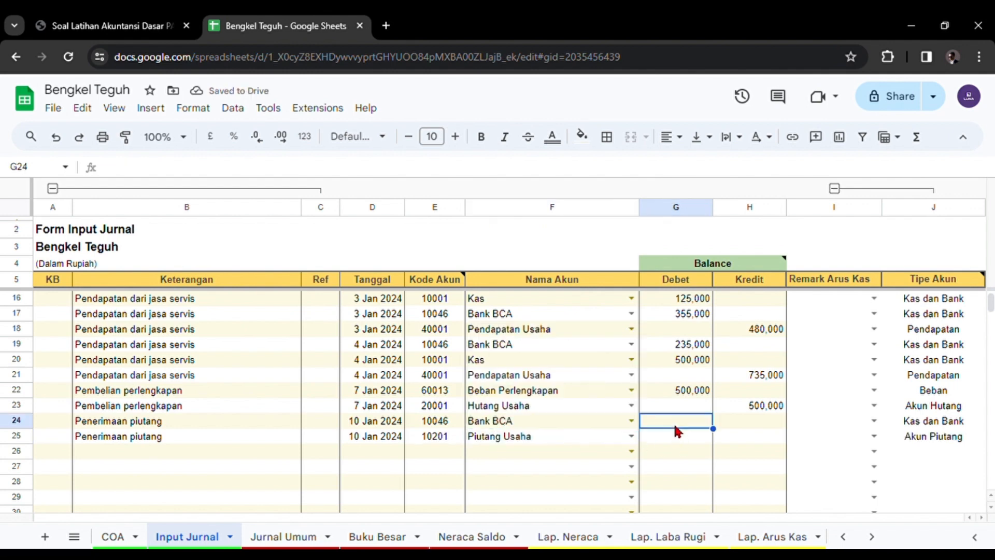
left_click(126, 35)
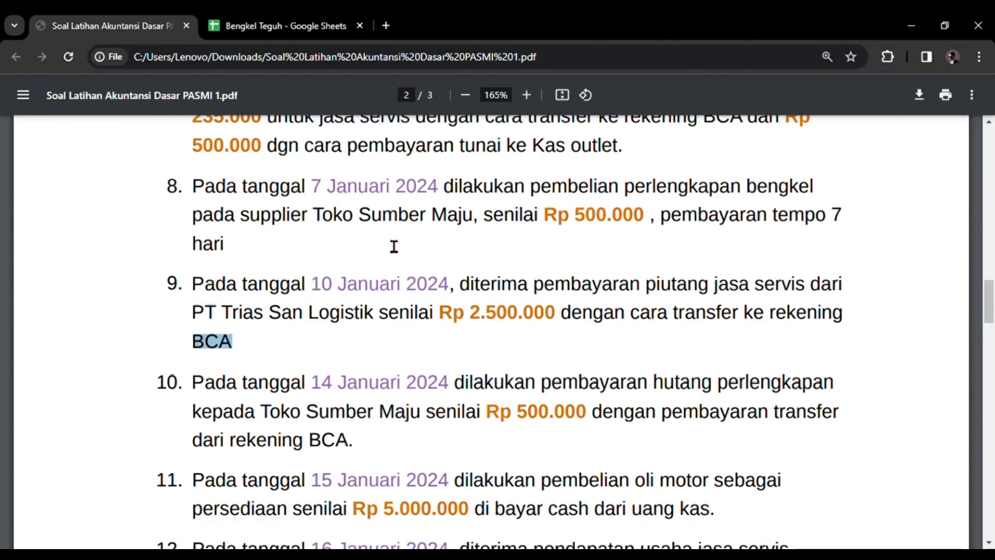
left_click(311, 24)
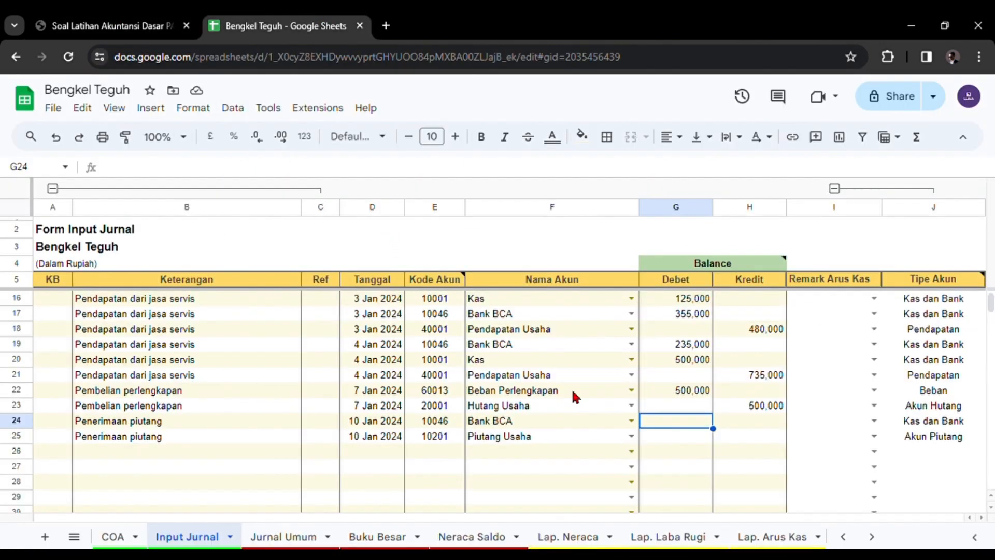
type("2500")
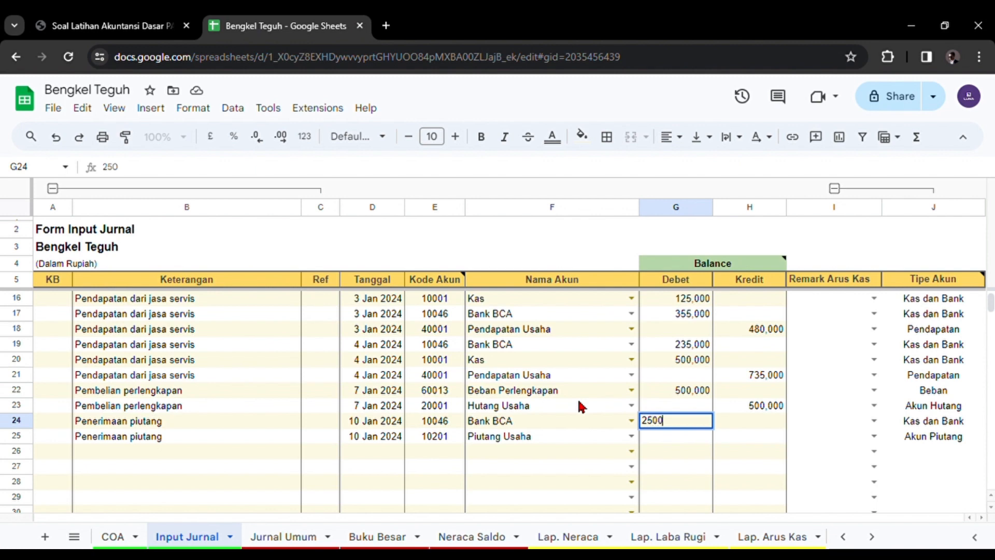
type("000")
left_click(735, 436)
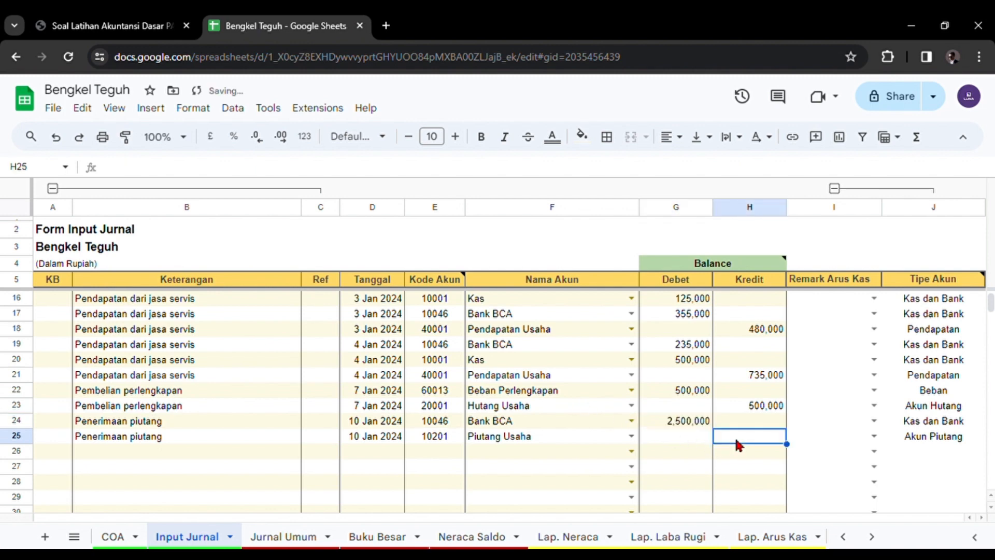
type("2,500")
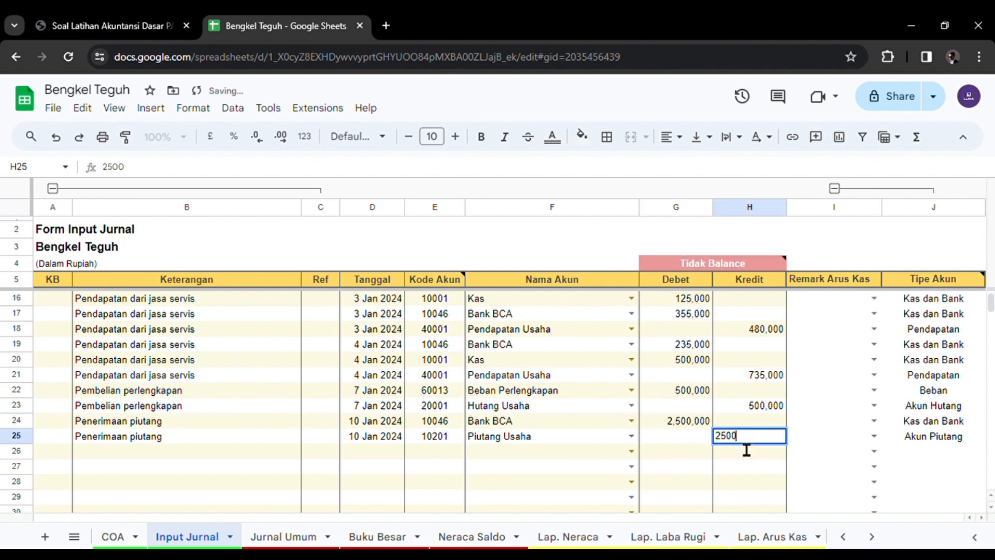
type(",000")
left_click(670, 440)
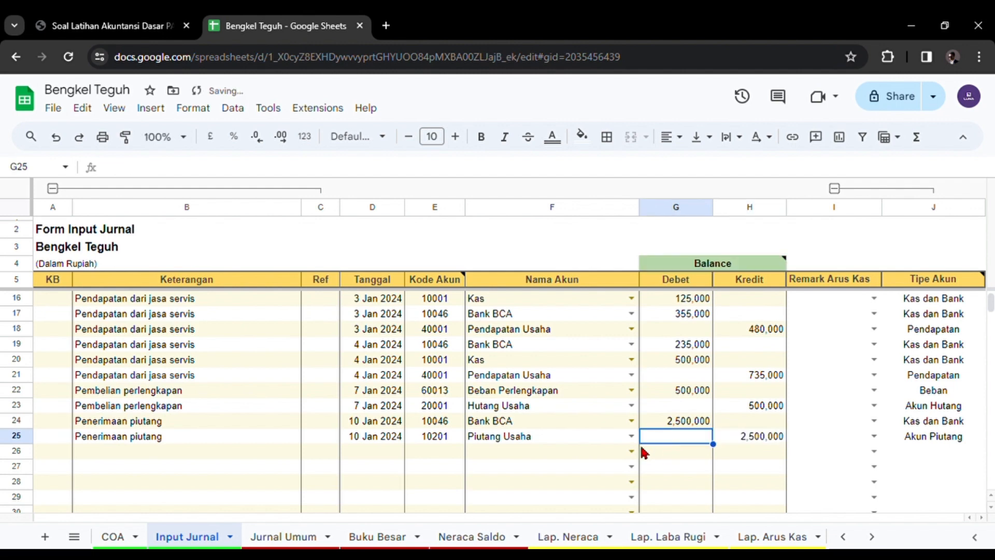
- Review the Jurnal Umum entries, and expand hidden row 17 of Buku Besar to inspect the query formula in B17
left_click(285, 537)
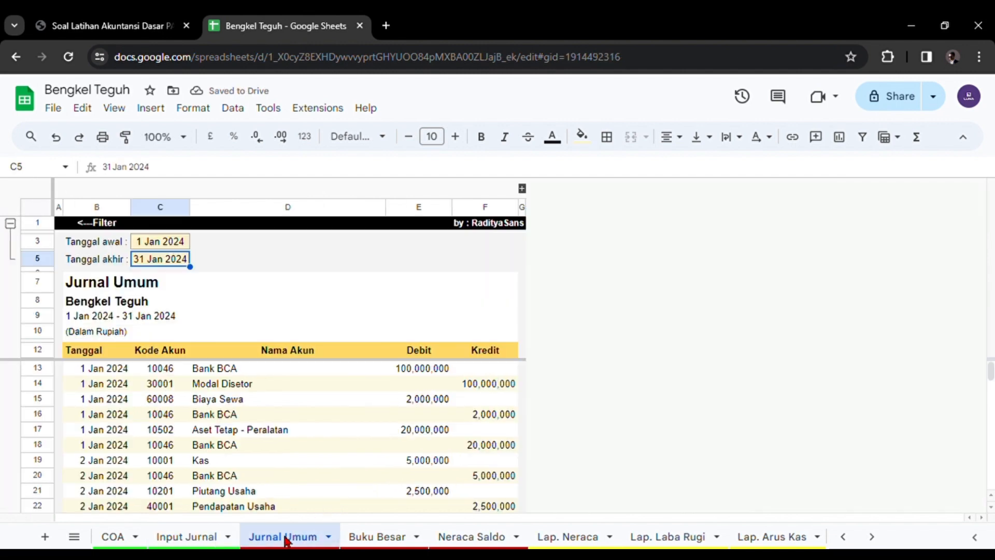
scroll(256, 429, "down", 4)
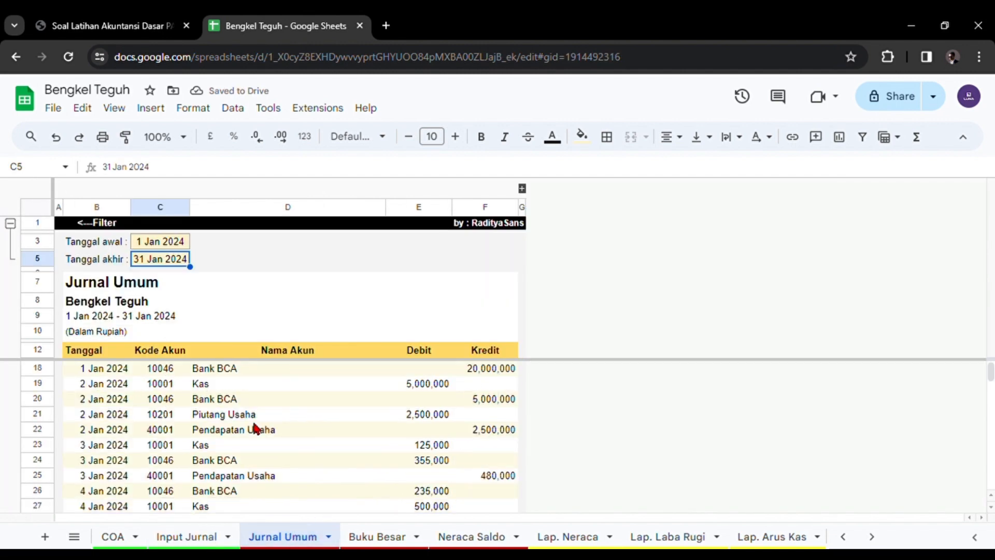
left_click(381, 535)
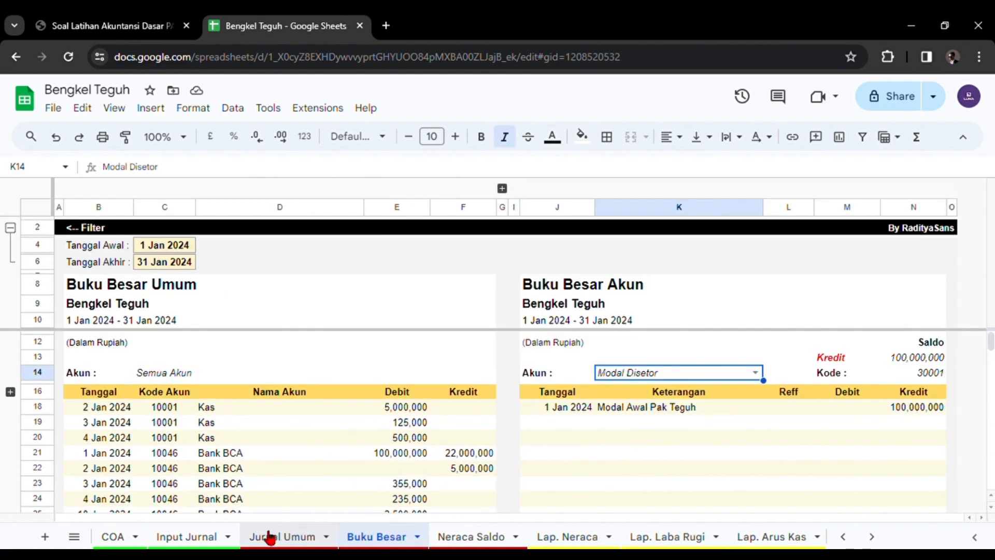
left_click(10, 393)
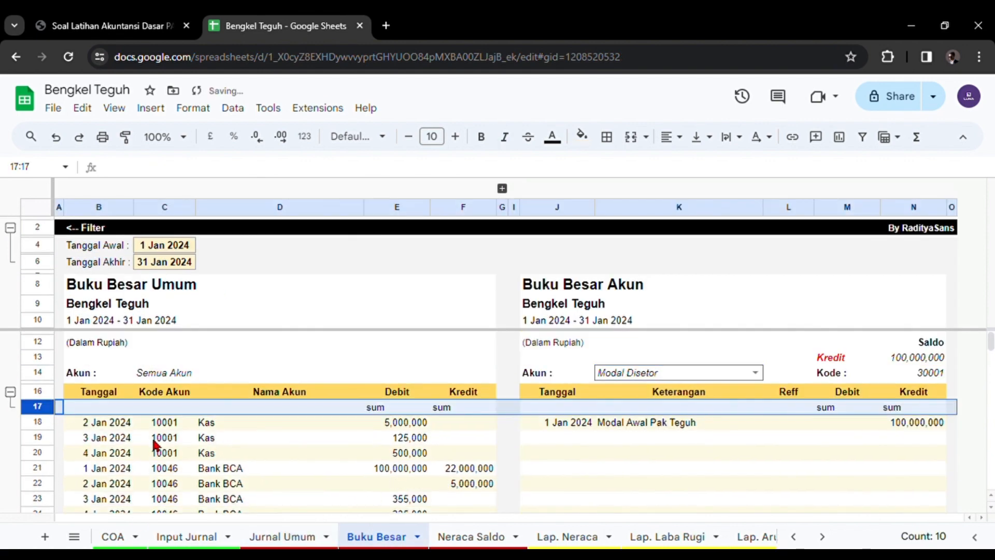
scroll(155, 439, "down", 1)
scroll(155, 443, "up", 1)
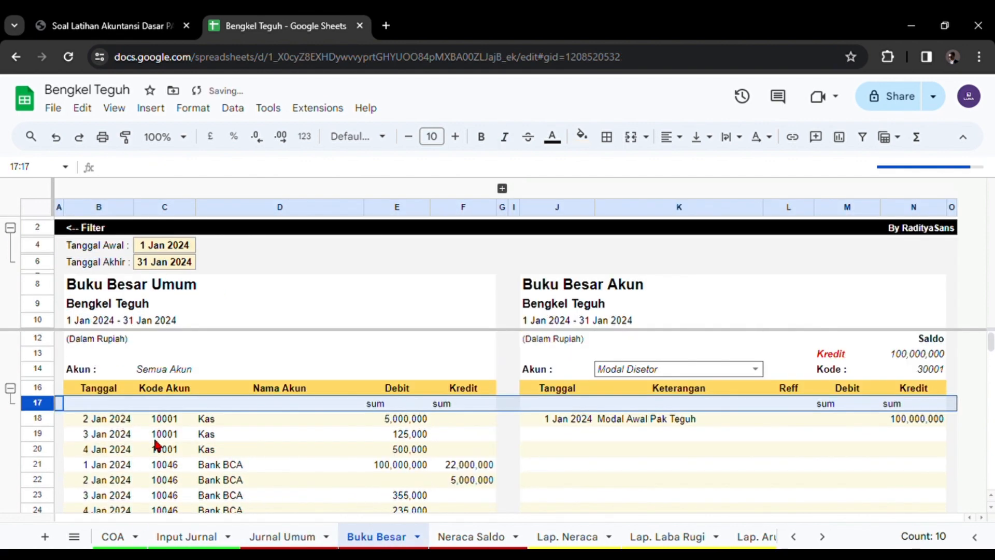
left_click(103, 408)
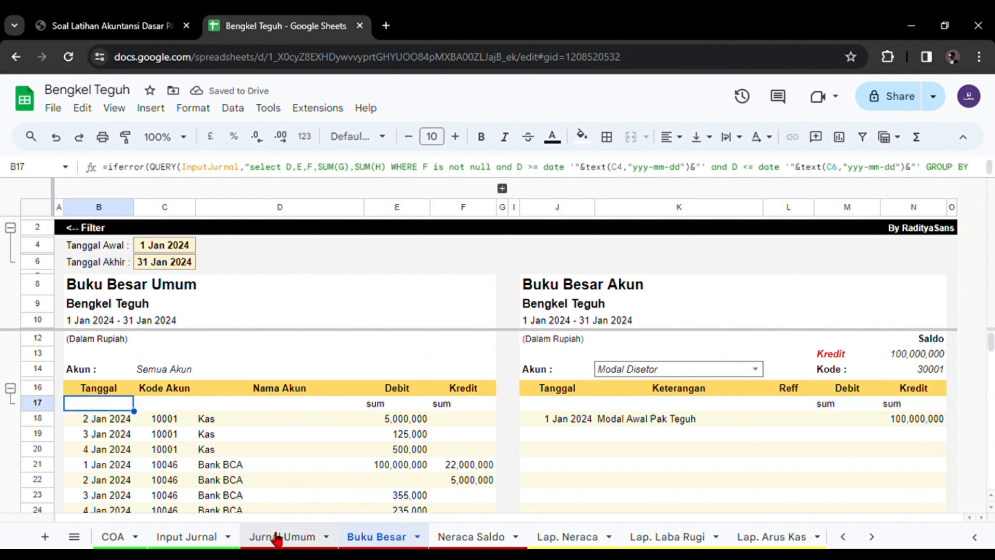
- Inspect the FILTER formula in cell B12 of the Jurnal Umum sheet, enlarging the formula area
left_click(273, 538)
scroll(130, 378, "up", 5)
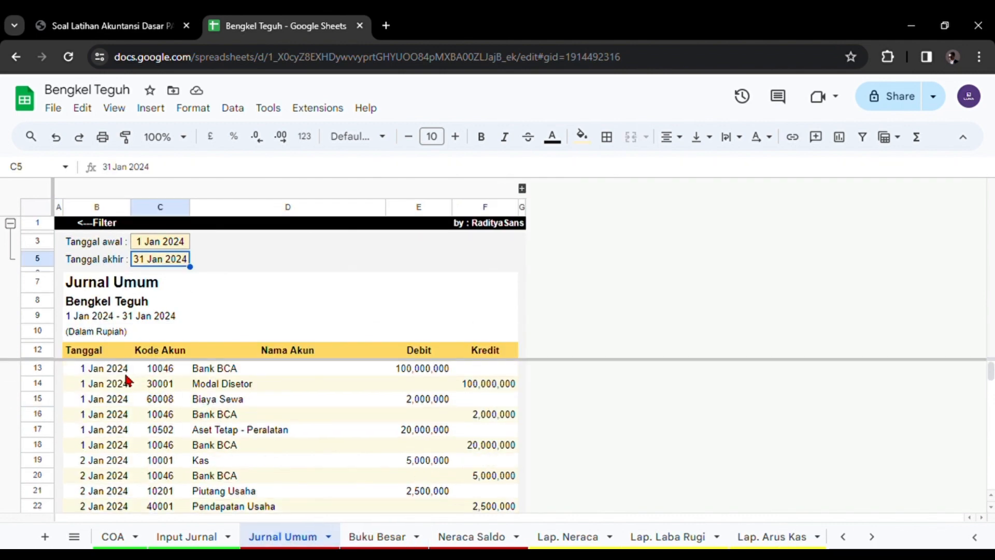
left_click(92, 352)
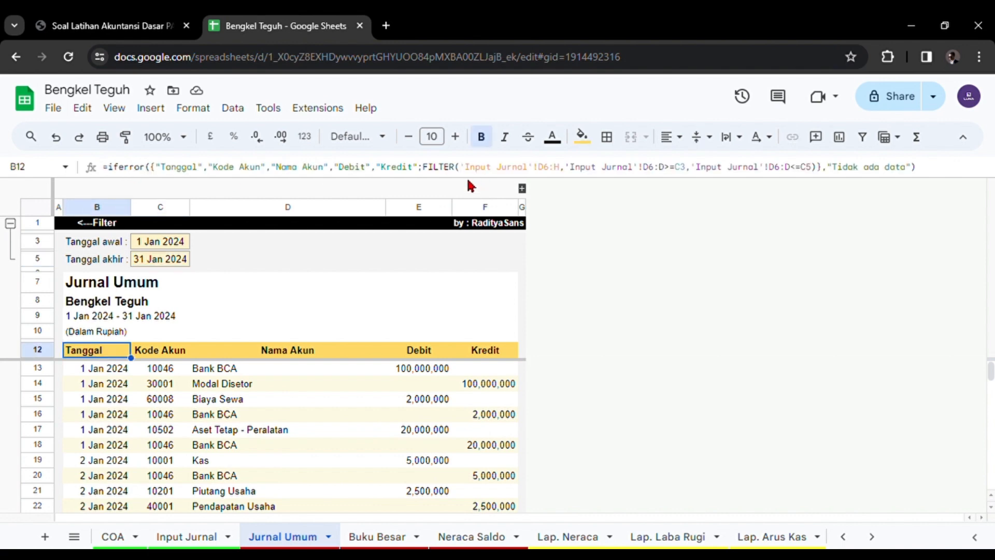
mouse_move(469, 188)
left_mouse_down()
mouse_move(468, 226)
mouse_move(472, 195)
left_mouse_up()
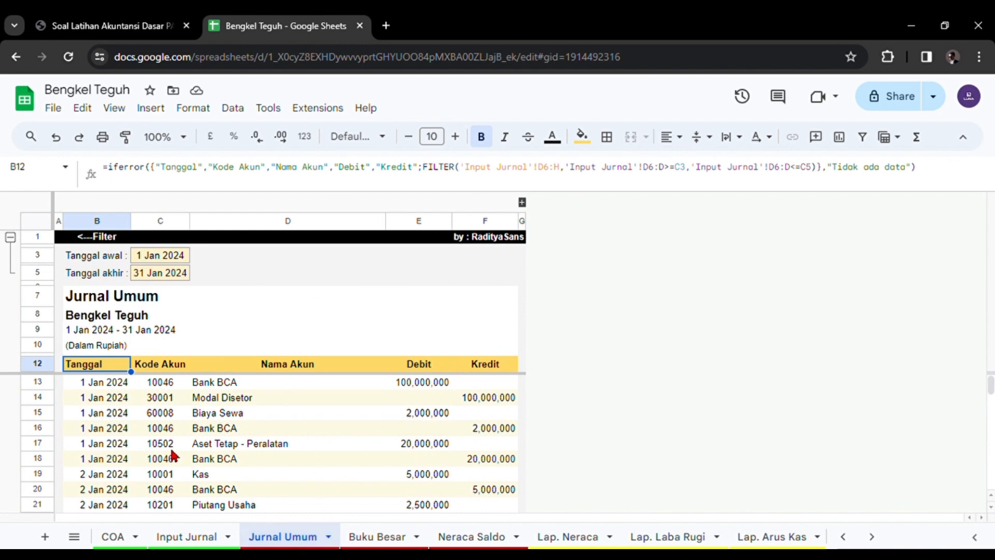
- Inspect the query formula in J17 of the Buku Besar sheet, and collapse the grouped row 17
left_click(374, 537)
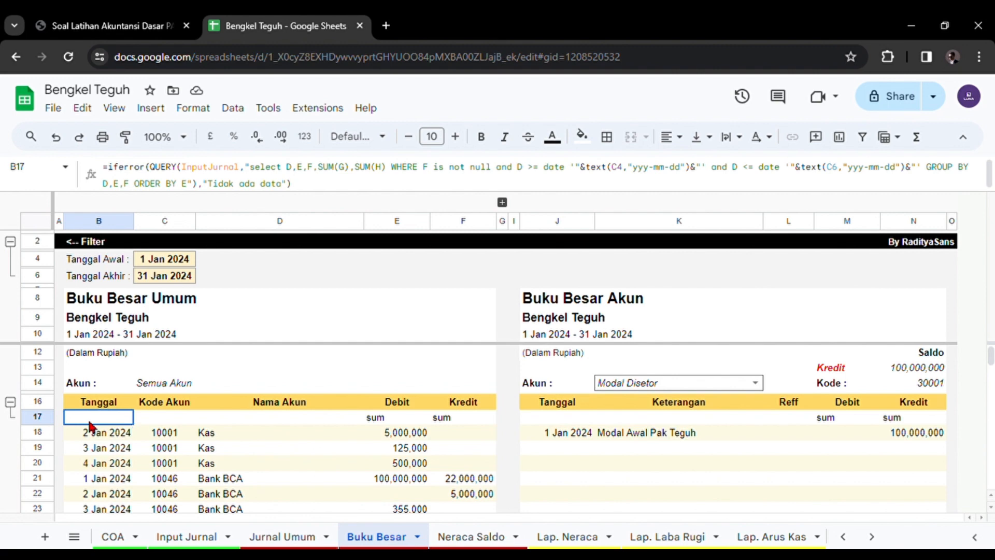
left_click(552, 419)
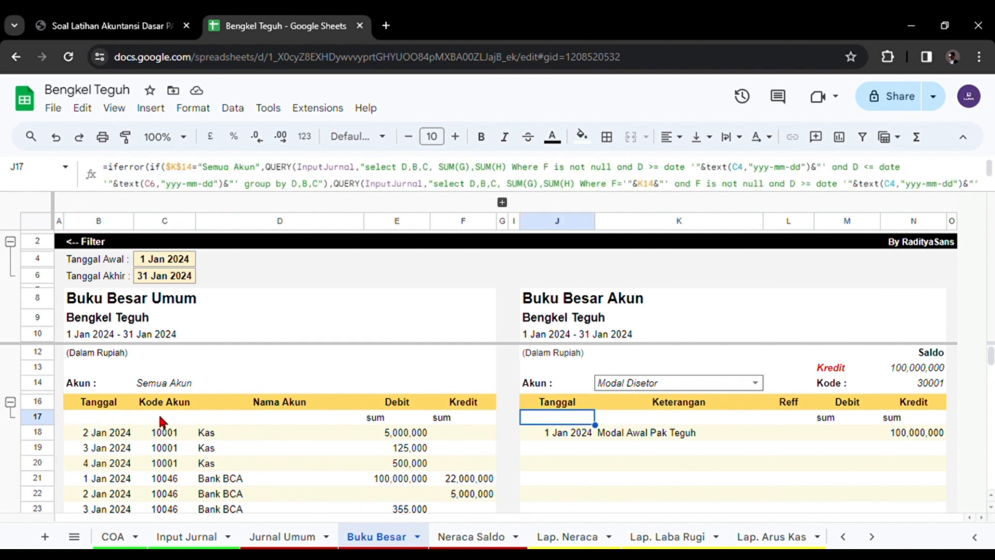
key("Down")
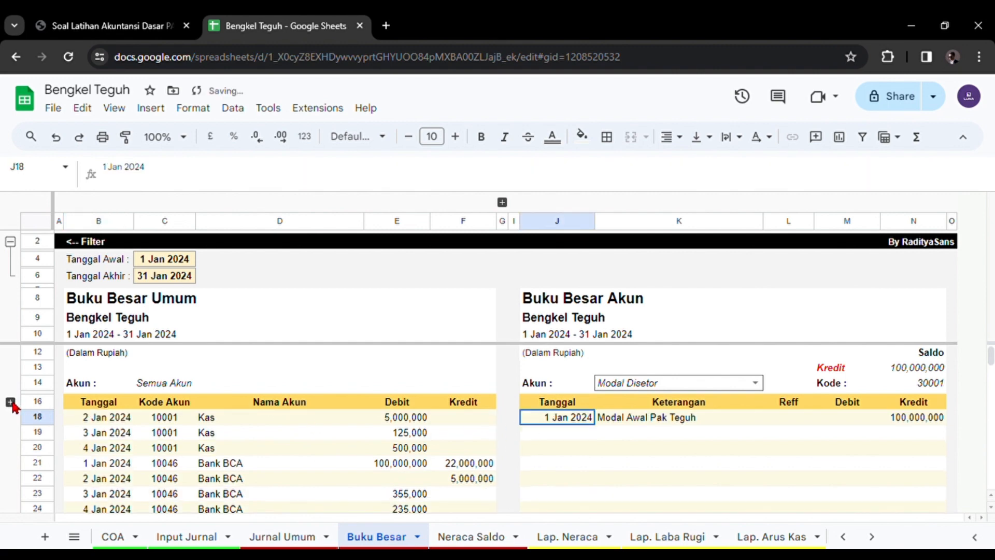
- Expand the hidden row 15 of the Neraca Saldo sheet, and inspect the query formula in B15
left_click(492, 536)
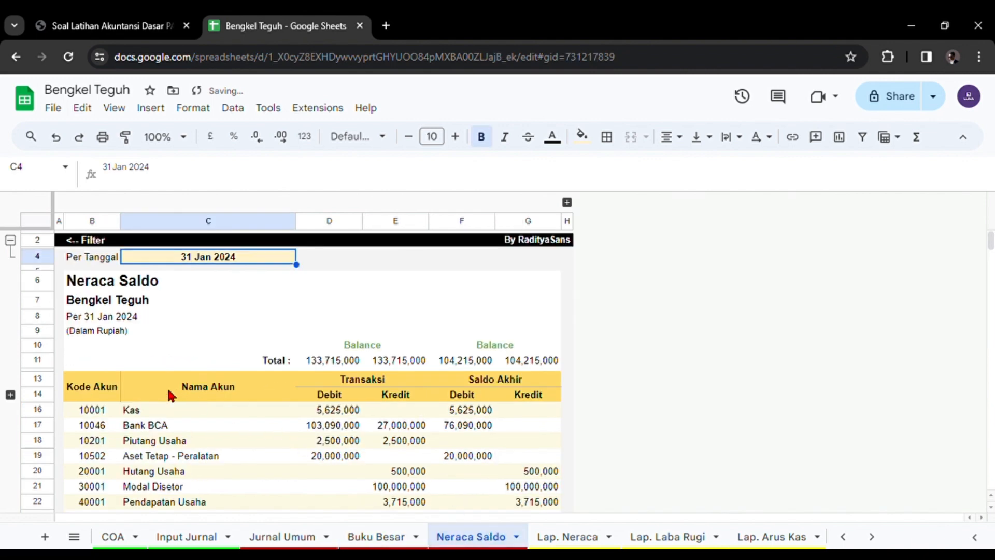
left_click(100, 399)
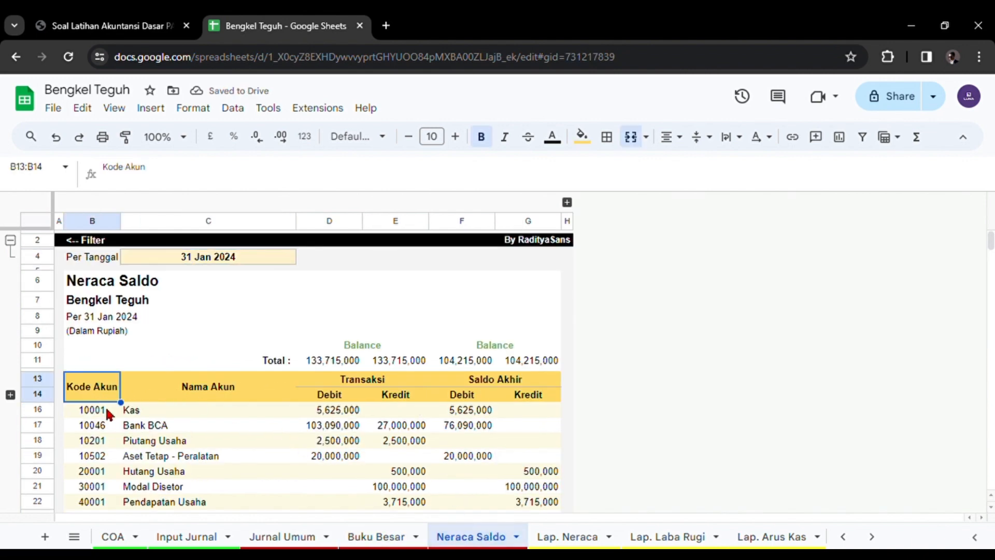
left_click(107, 412)
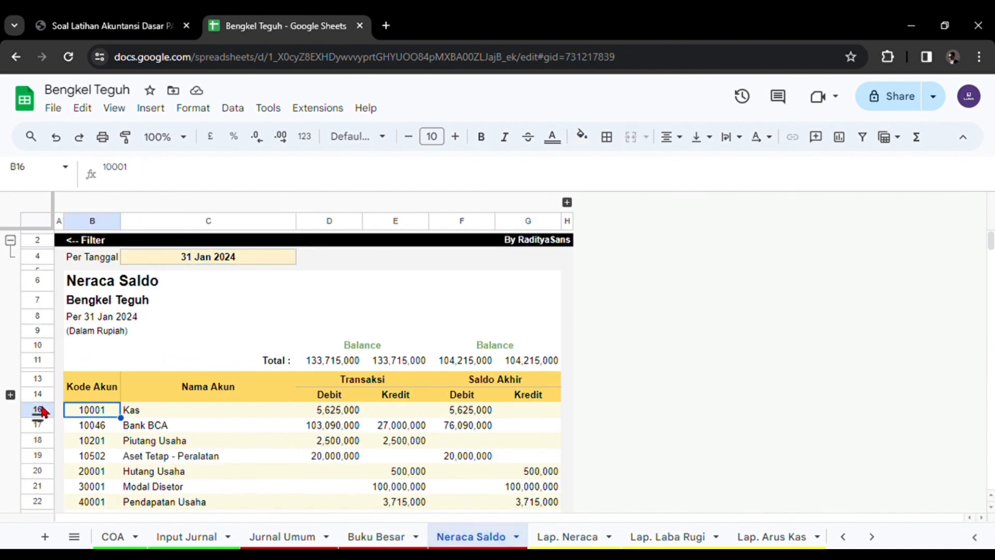
left_click(10, 395)
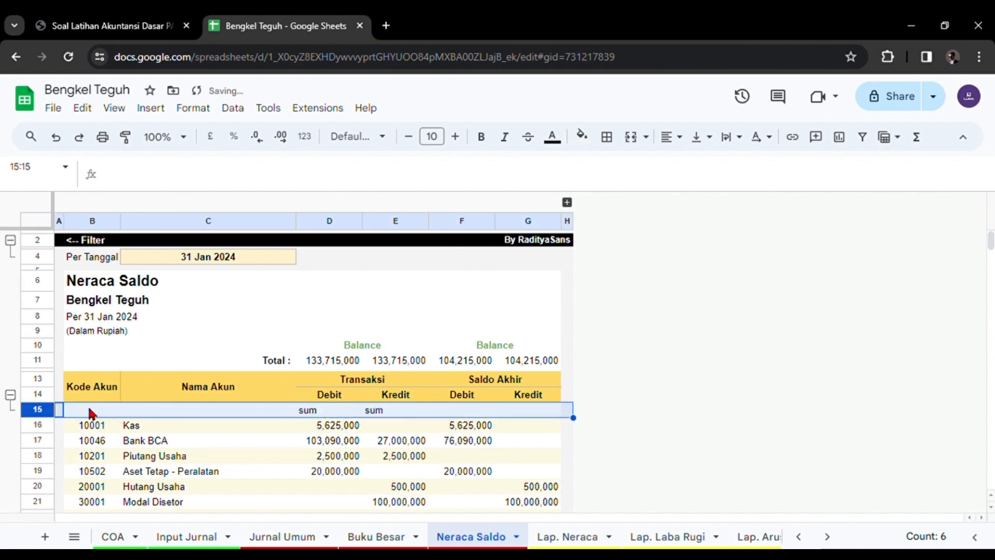
left_click(91, 412)
left_click_drag(191, 174, 433, 176)
left_click(533, 166)
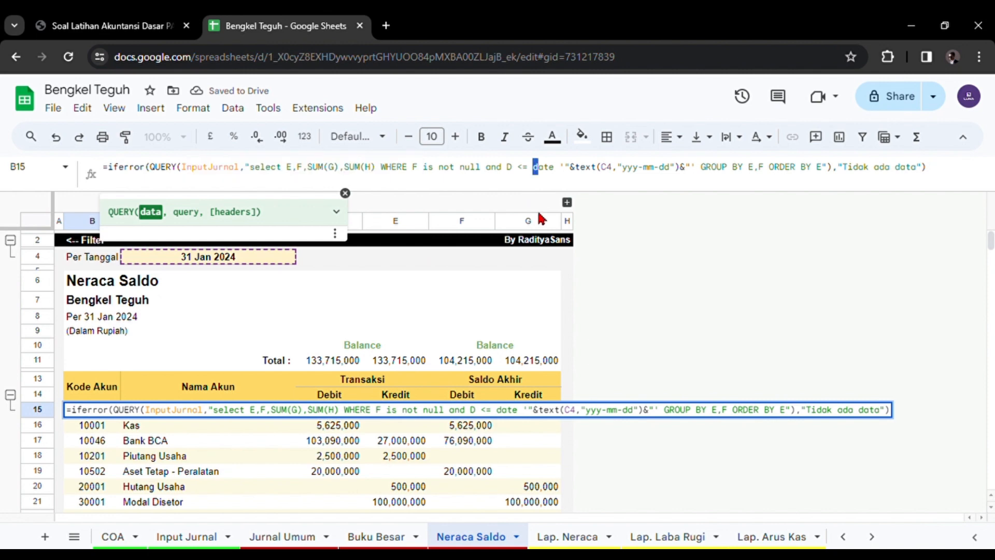
left_click(218, 370)
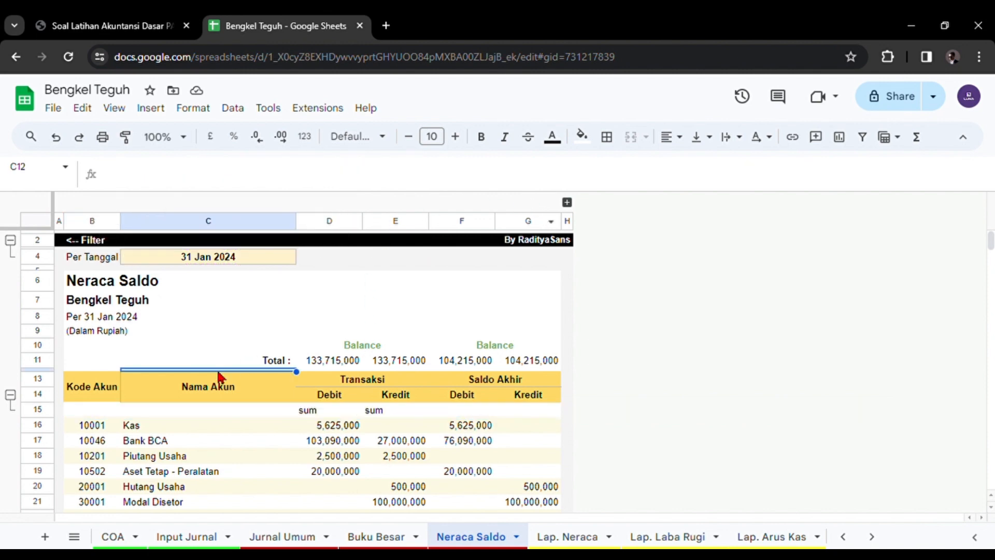
- Return to the Input Jurnal sheet, and read transaction 10 in the exercise PDF, marking the debt payment and the BCA account
left_click(257, 539)
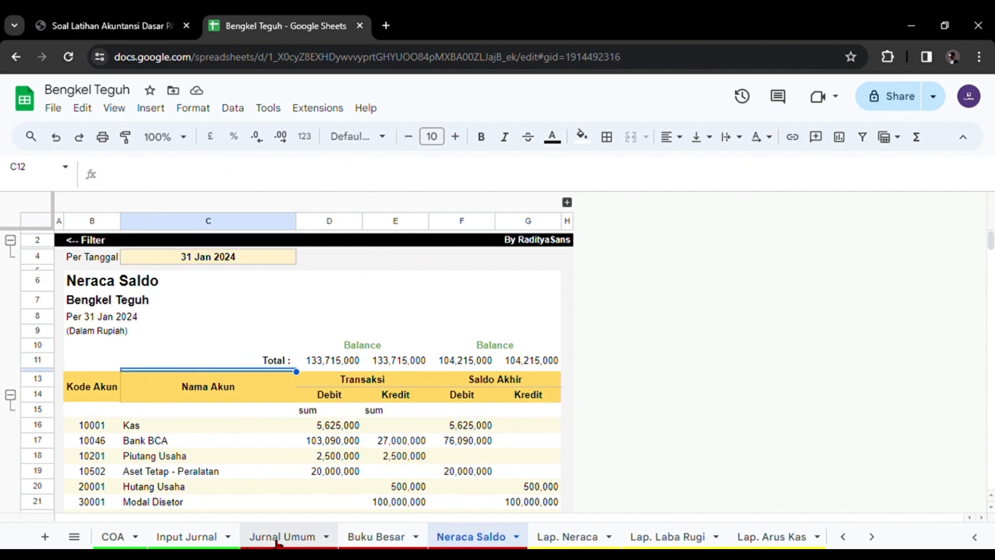
left_click(202, 539)
left_click(128, 541)
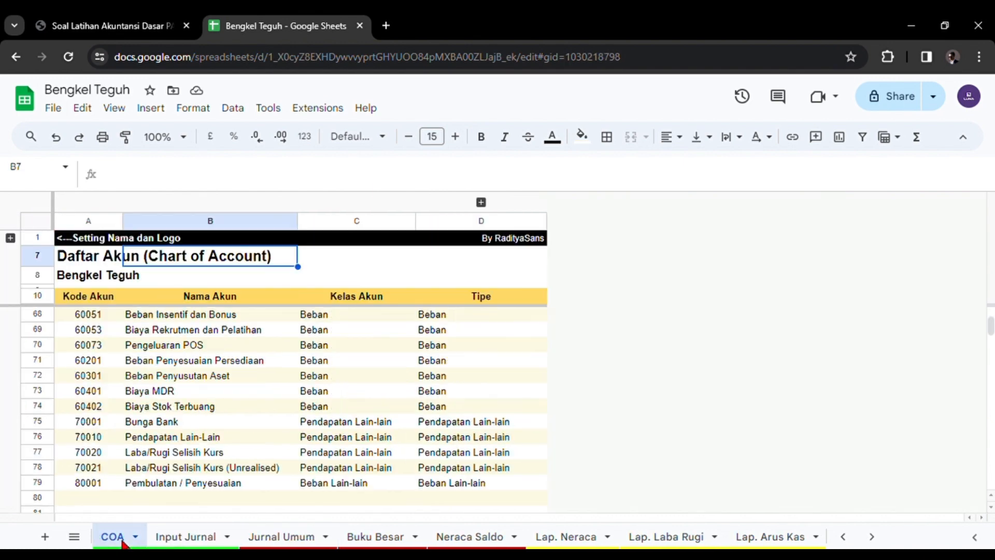
left_click(192, 538)
left_click(155, 26)
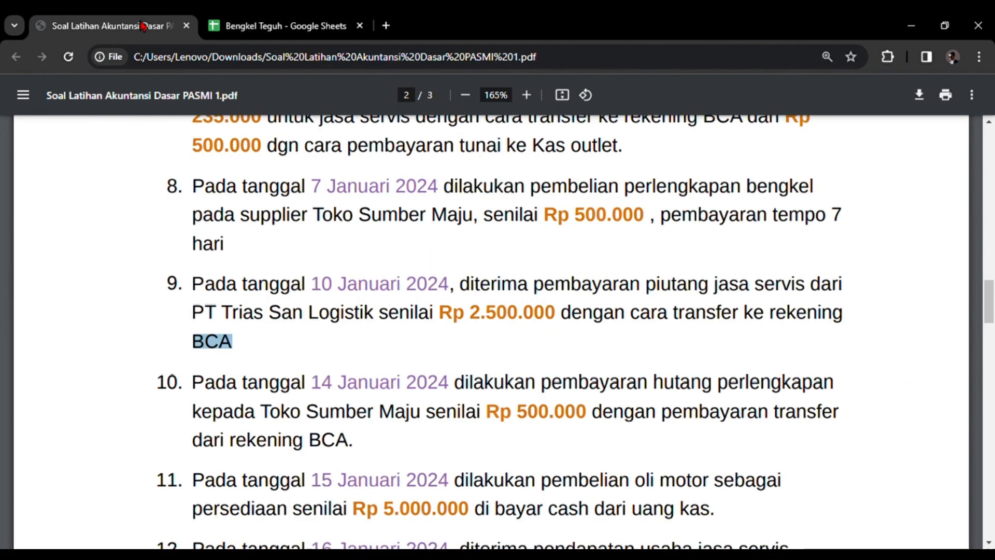
scroll(328, 398, "down", 2)
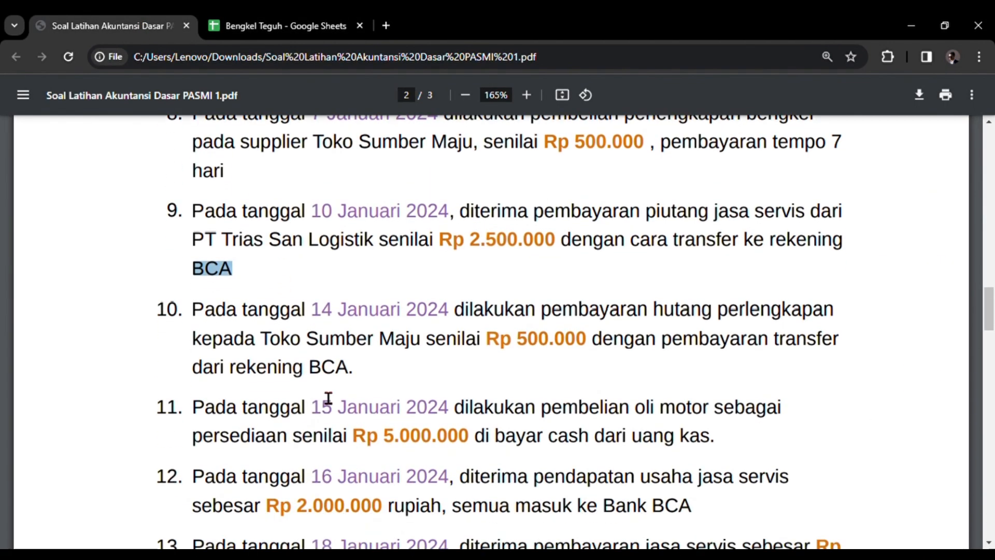
left_click(376, 391)
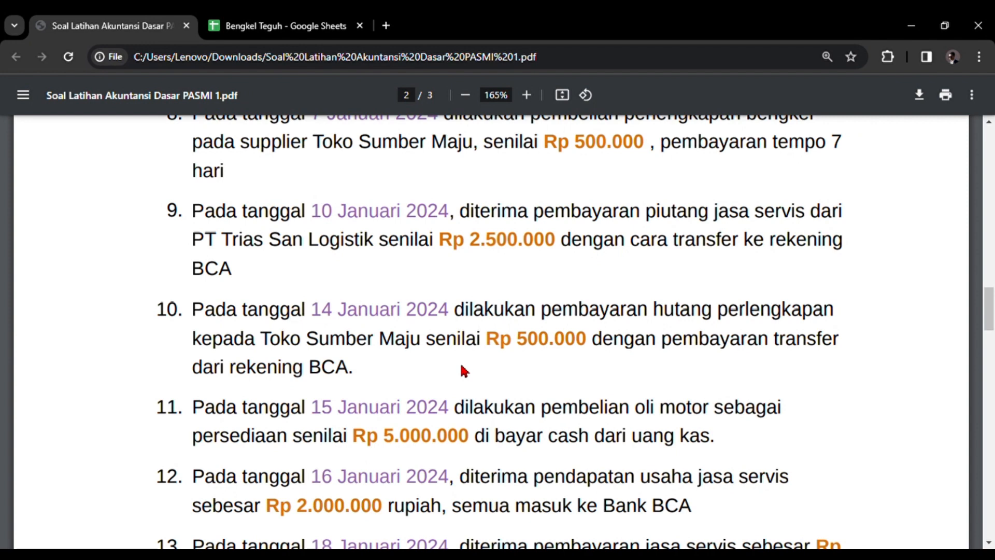
scroll(469, 388, "down", 2)
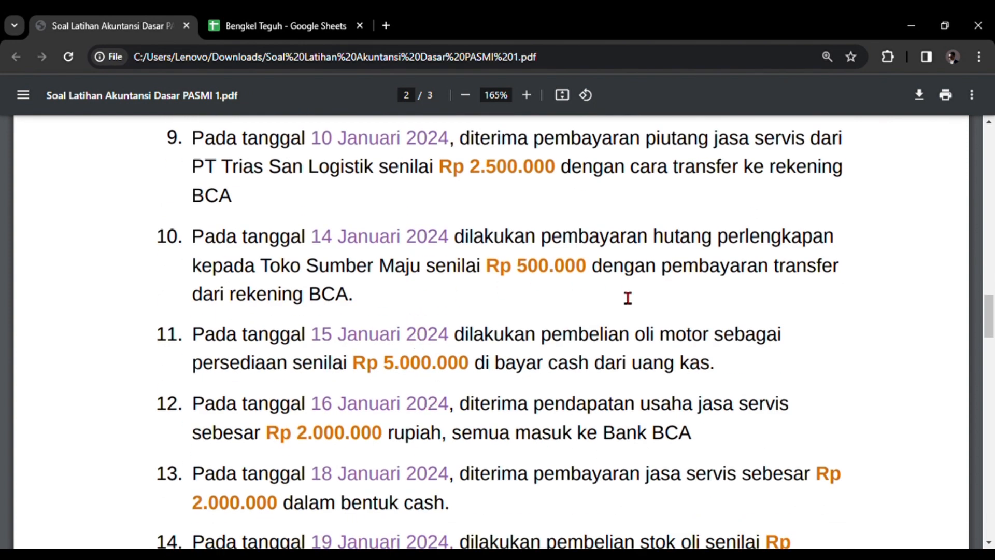
left_click_drag(649, 244, 700, 248)
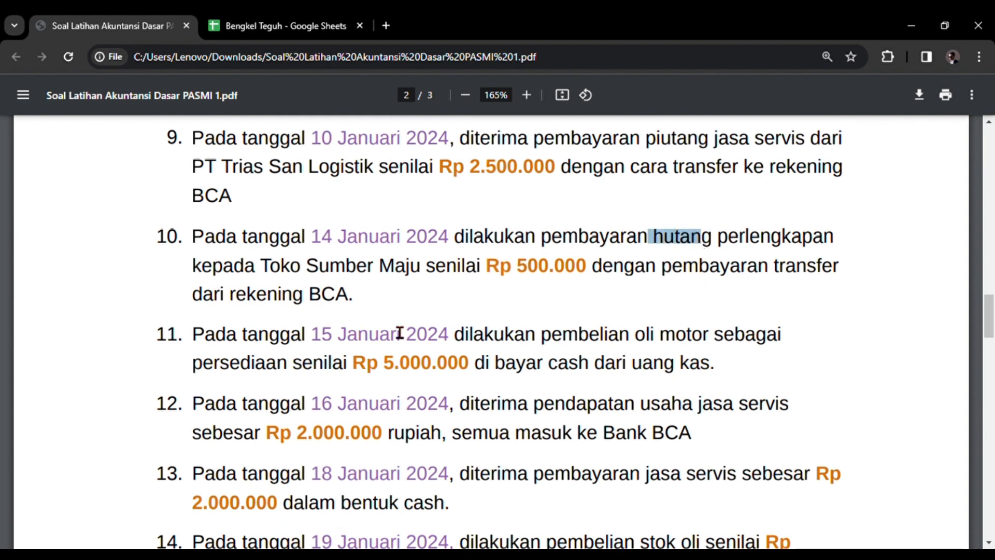
left_click_drag(369, 312, 278, 321)
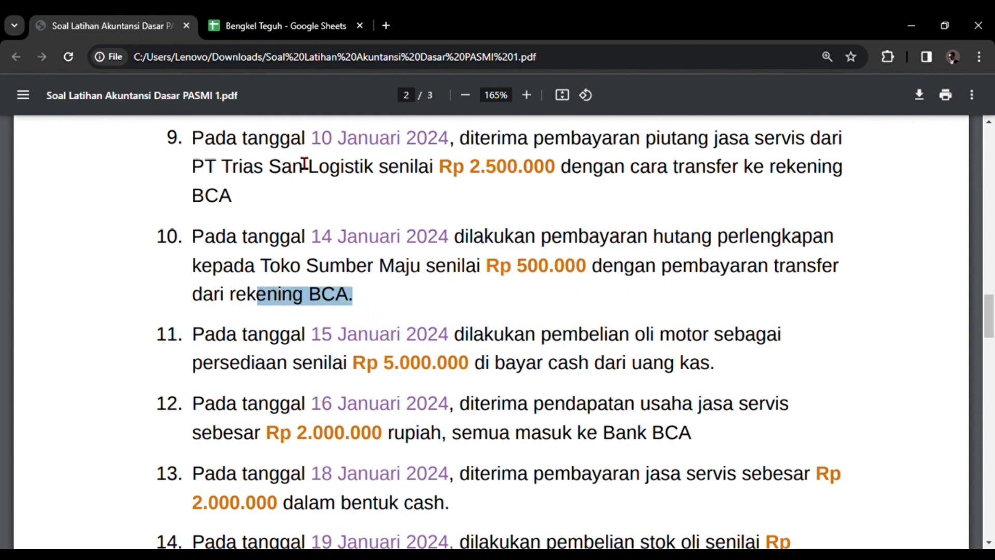
left_click(281, 31)
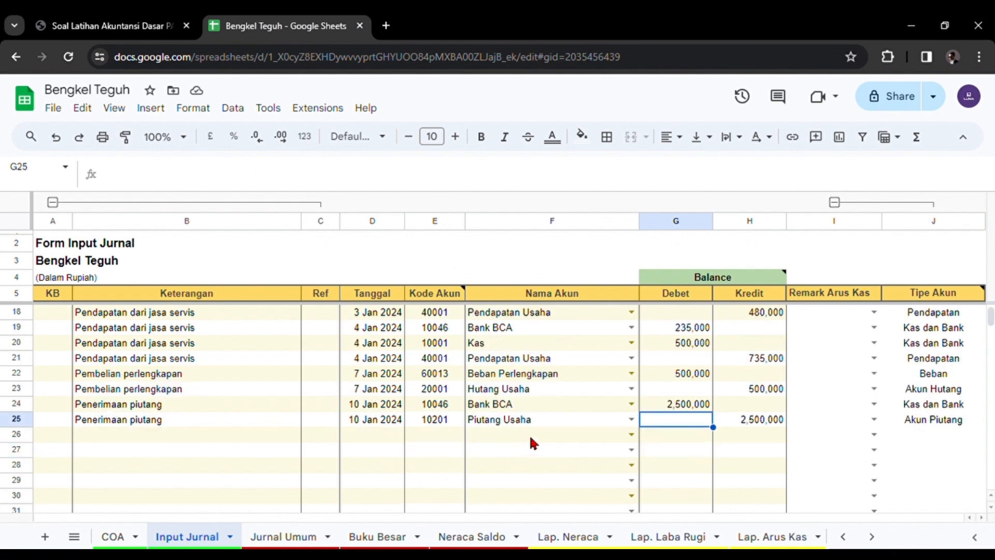
left_click(530, 438)
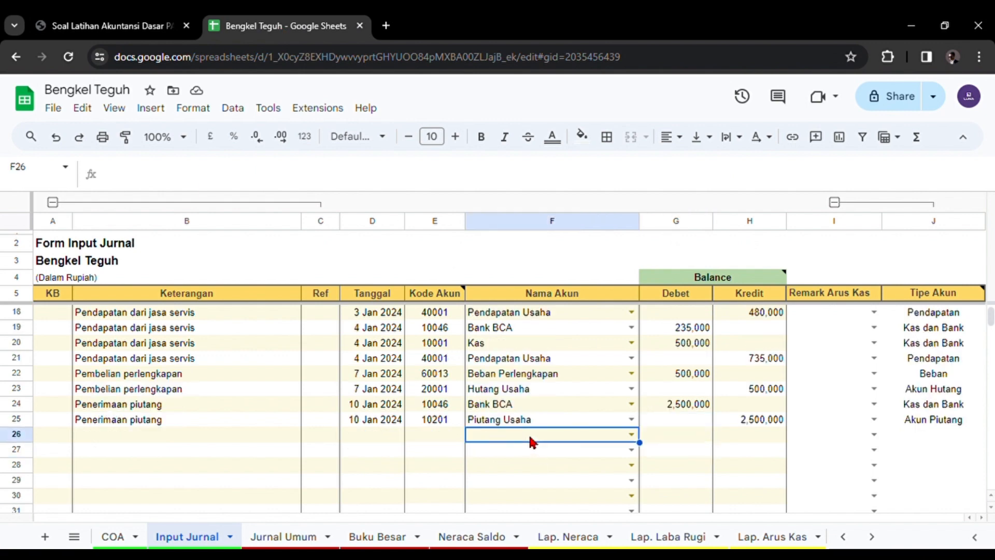
type("hutang")
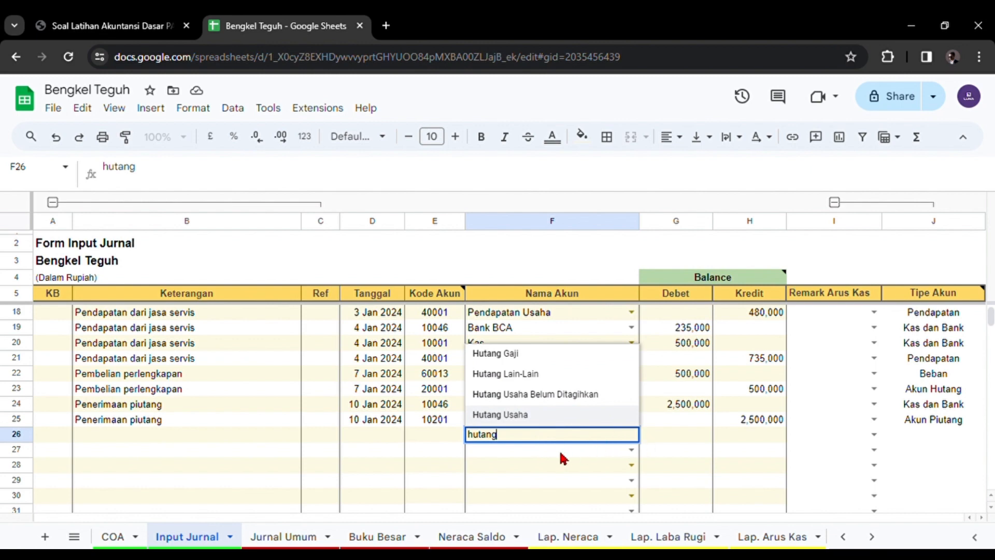
left_click(560, 450)
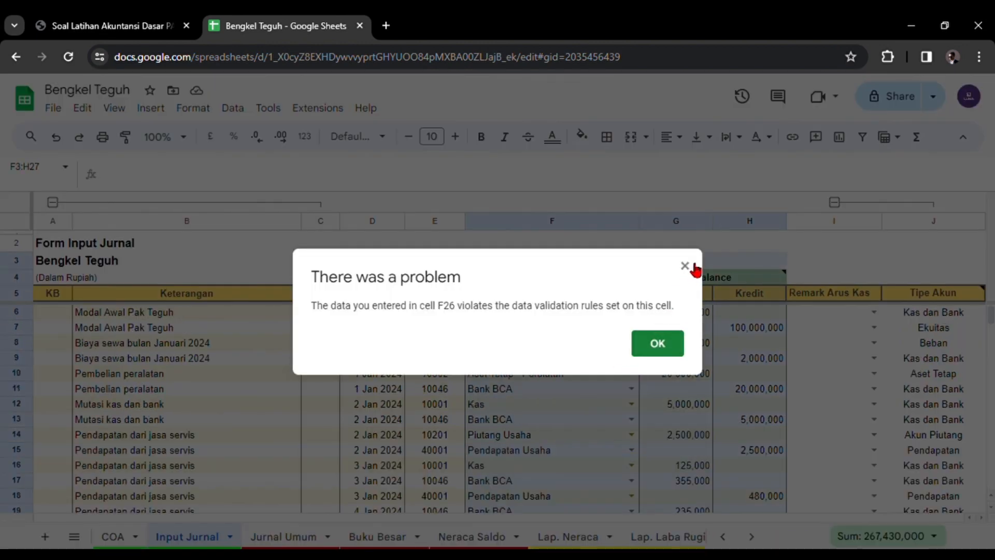
left_click(687, 266)
scroll(589, 448, "down", 4)
- Set the Nama Akun to Hutang Usaha in row 26 and Bank BCA in row 27
left_click(567, 435)
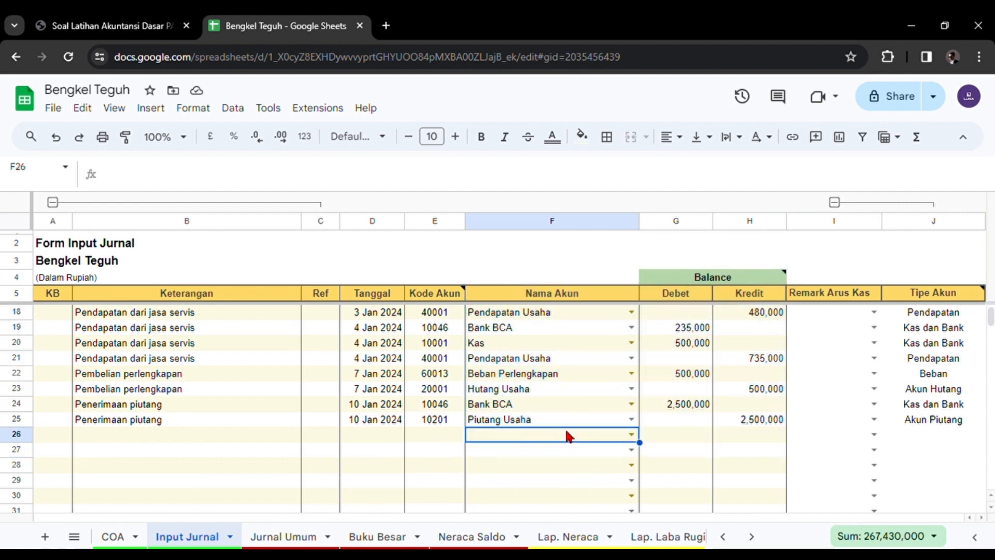
type("hut")
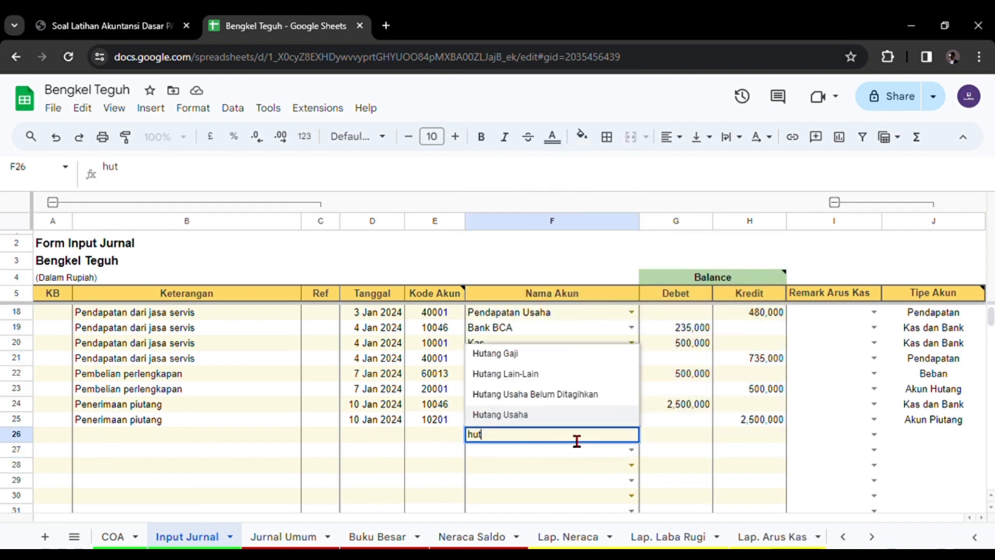
left_click(544, 415)
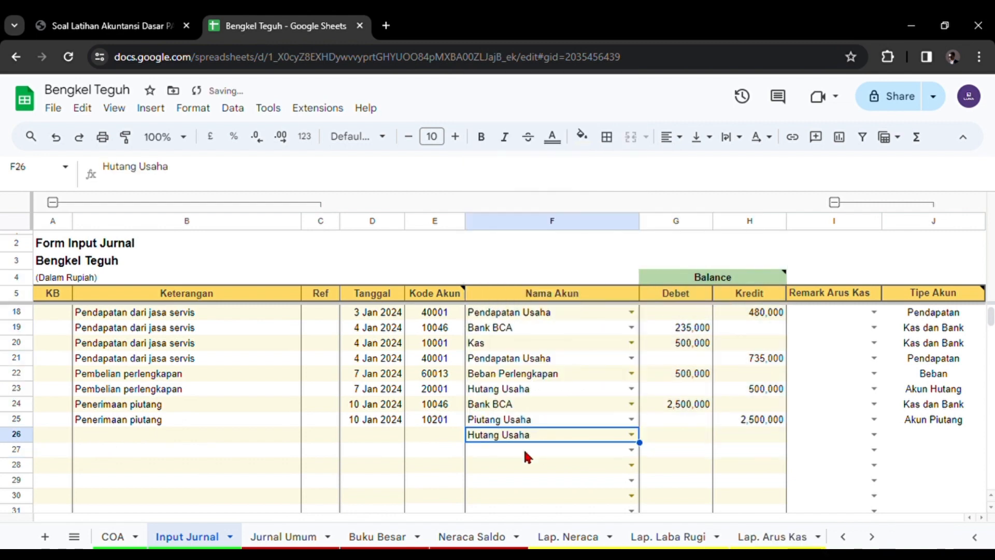
left_click(523, 448)
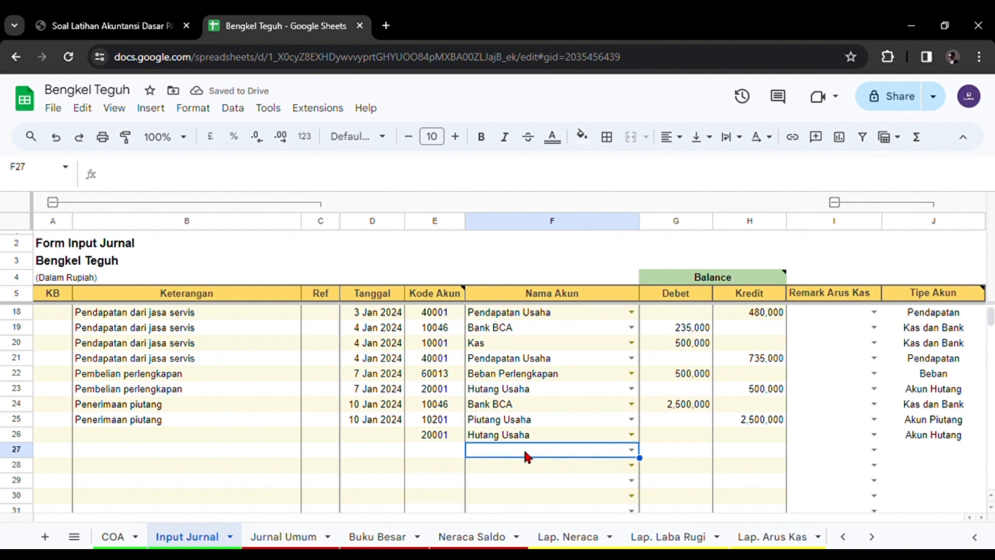
left_click(521, 439)
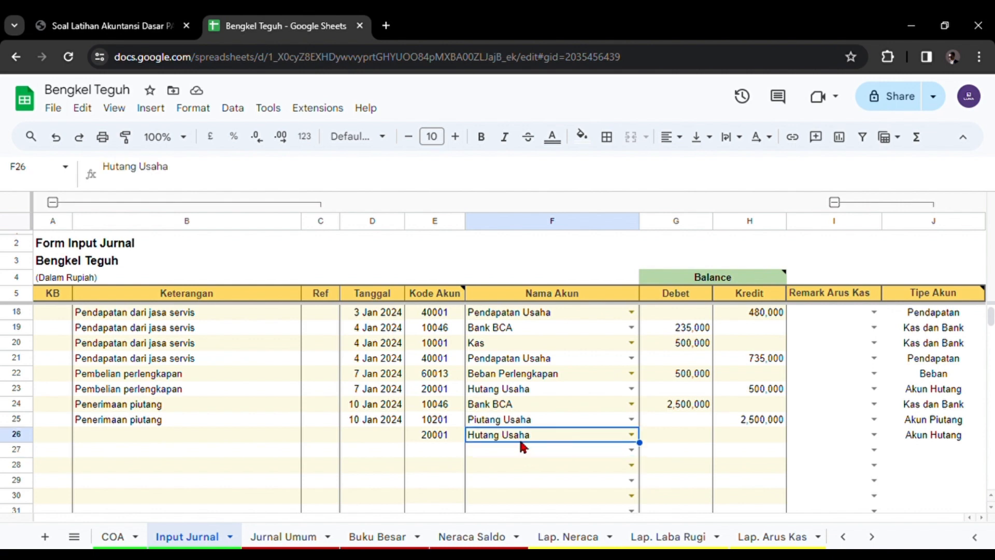
left_click(520, 450)
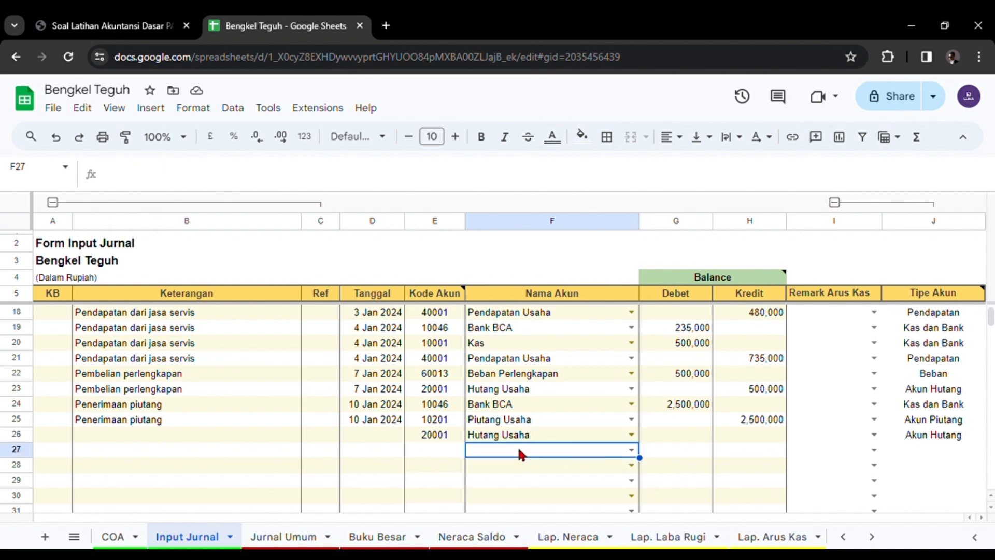
type("bca")
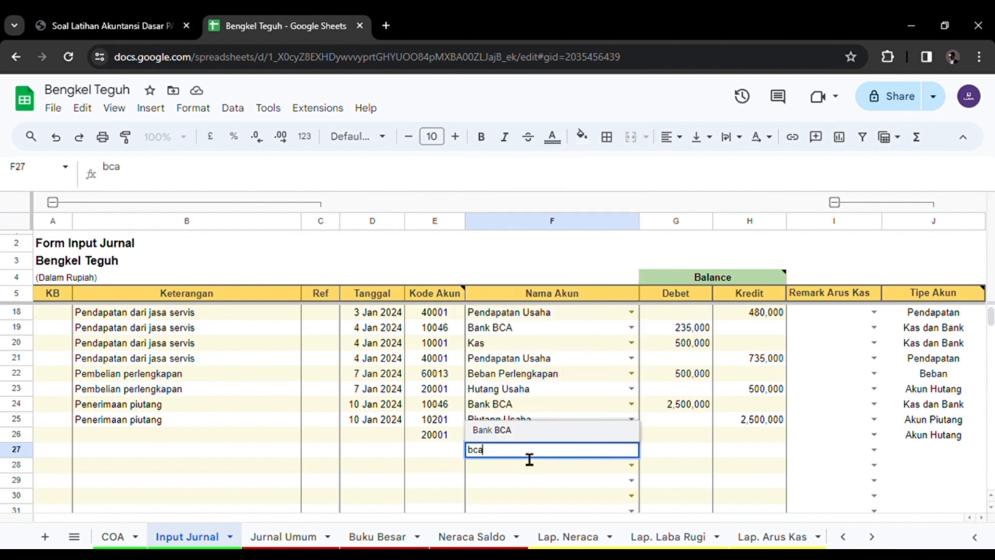
left_click(513, 430)
- Check the date of transaction 10 in the PDF, and set the Tanggal in row 26 to 14 Jan 2024
left_click(381, 437)
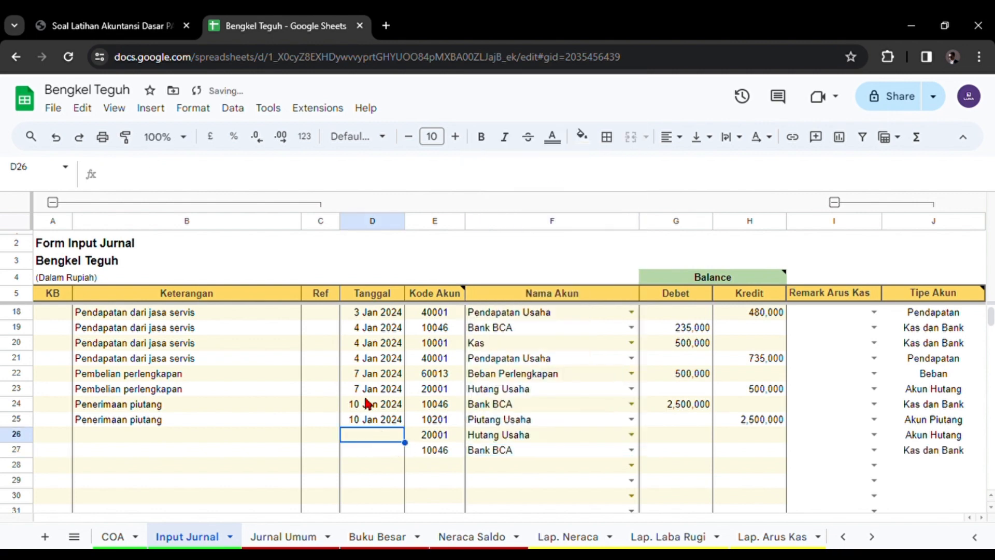
left_click(106, 26)
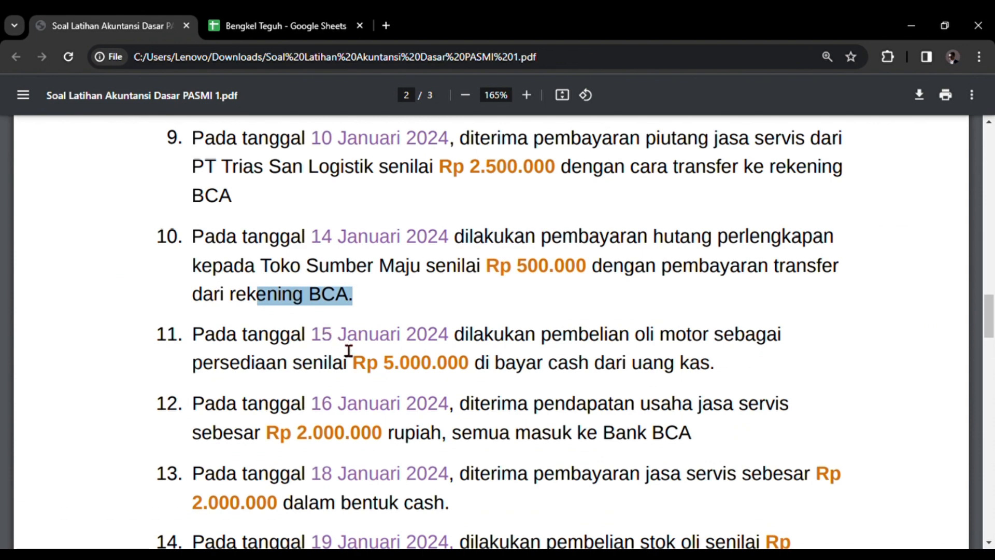
left_click(290, 26)
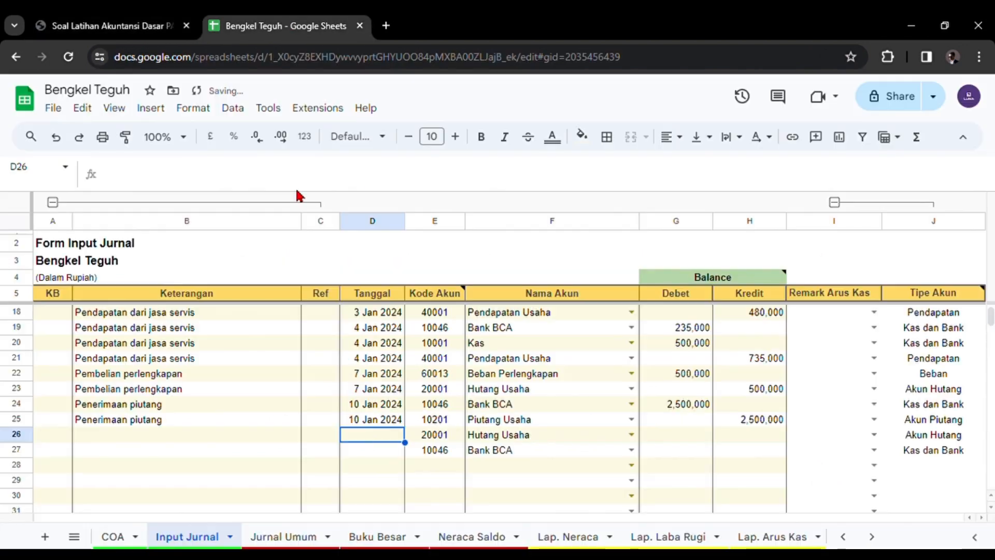
double_click(373, 433)
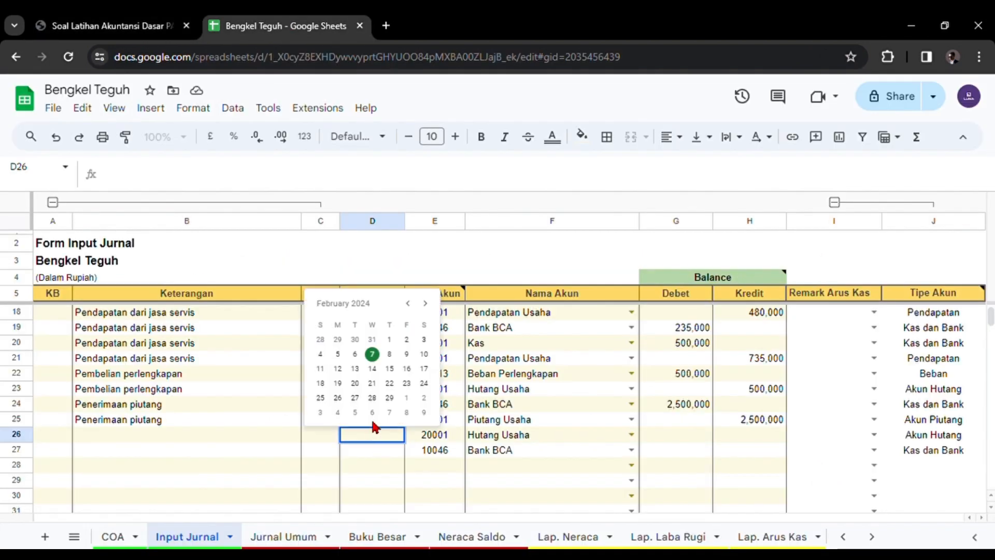
left_click(408, 303)
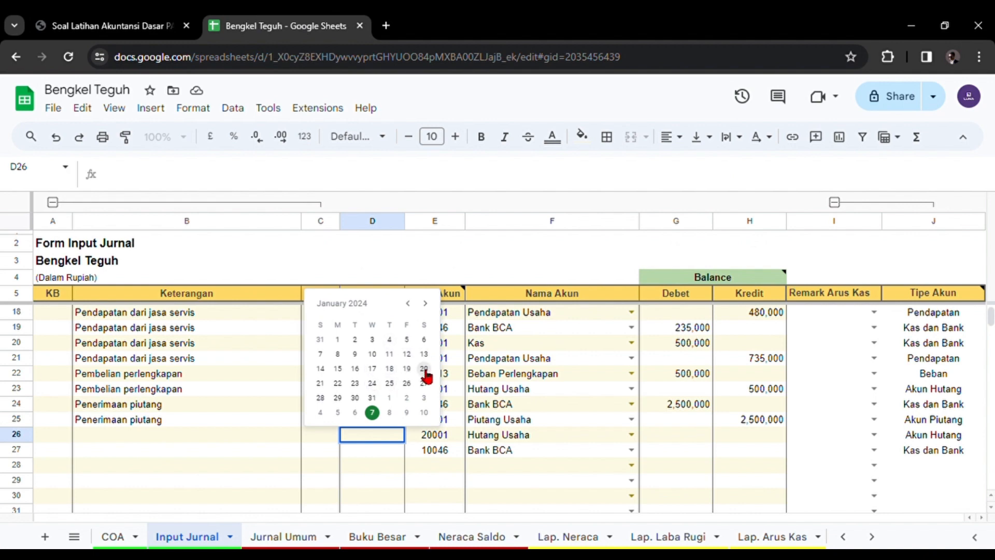
left_click(322, 368)
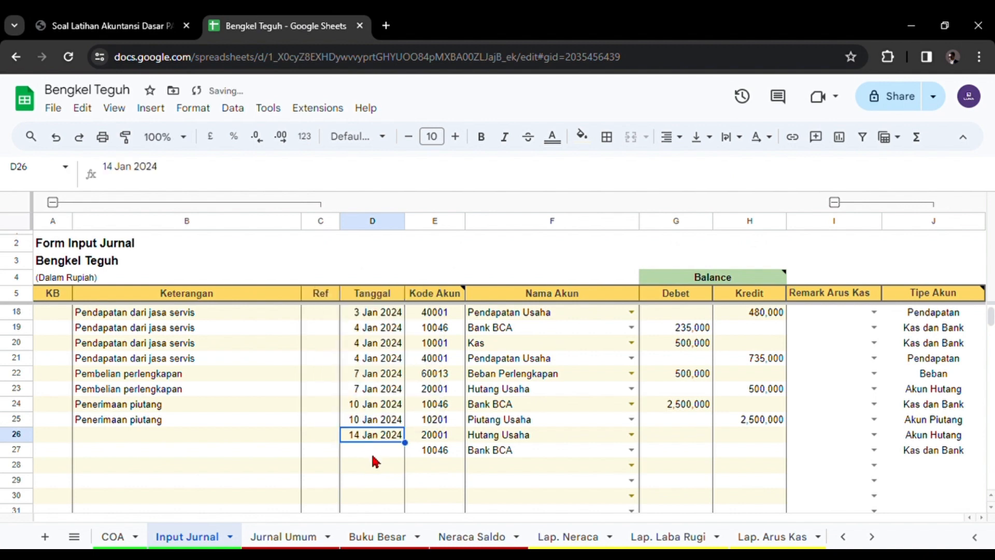
- Set the date of the Bank BCA entry in row 27 to 14 Jan 2024
double_click(372, 453)
left_click(321, 384)
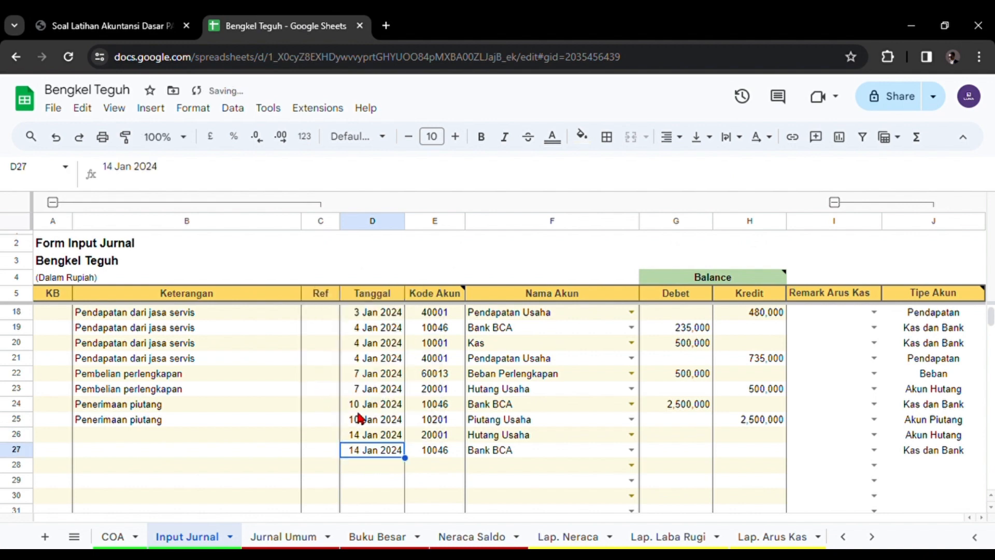
left_click(510, 452)
- Enter the description "Pembayaran hutang usaha" in B26 and copy it to B27
left_click(254, 435)
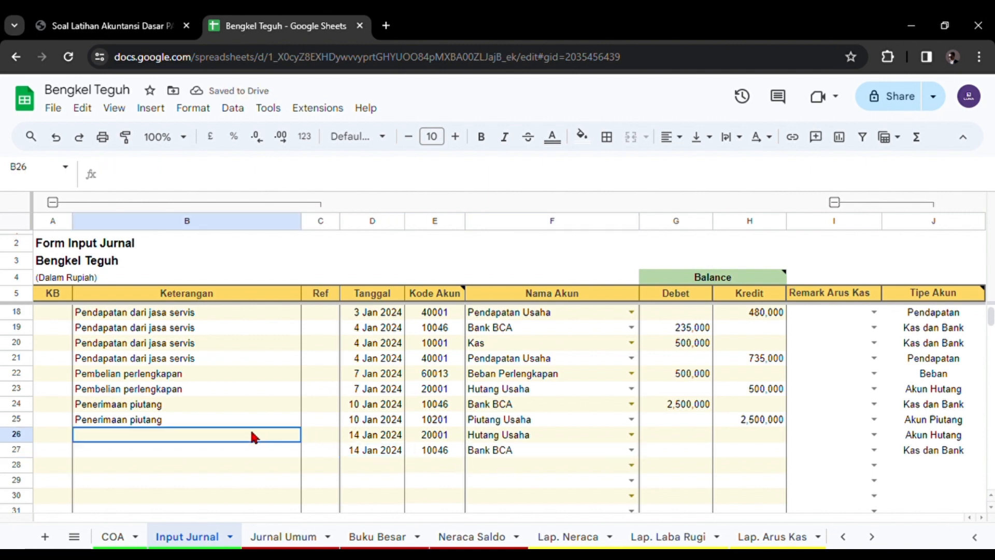
type("P")
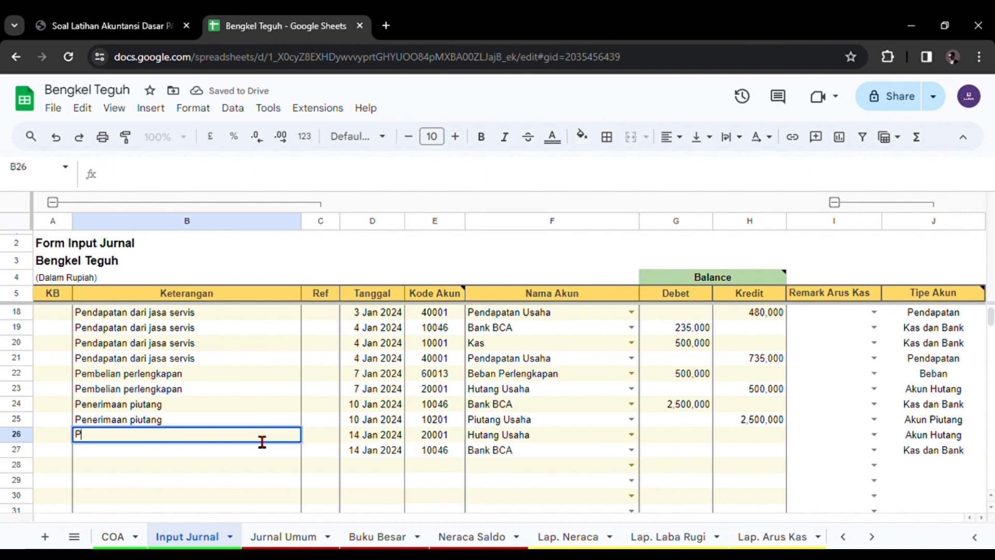
type("embayaran hu")
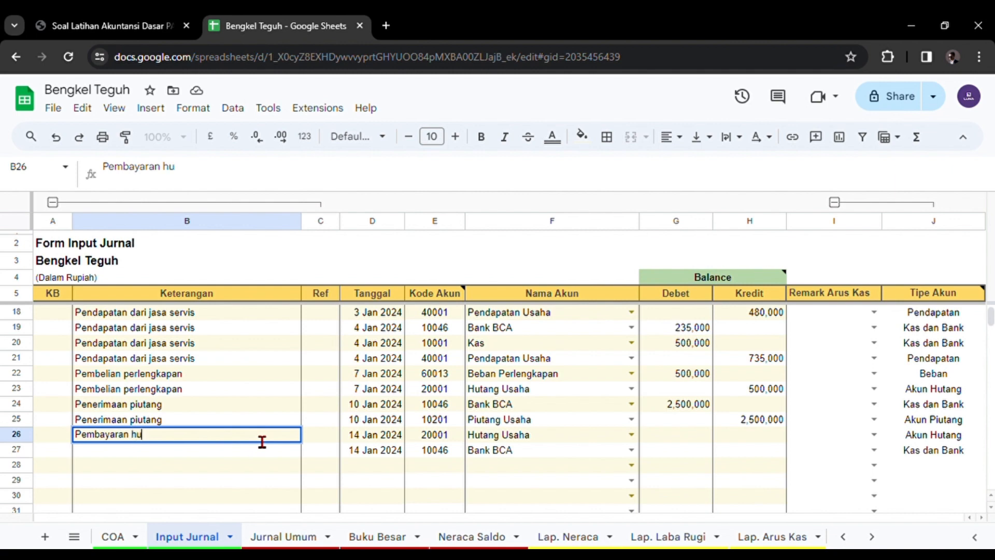
type("tang usaha")
key("Return")
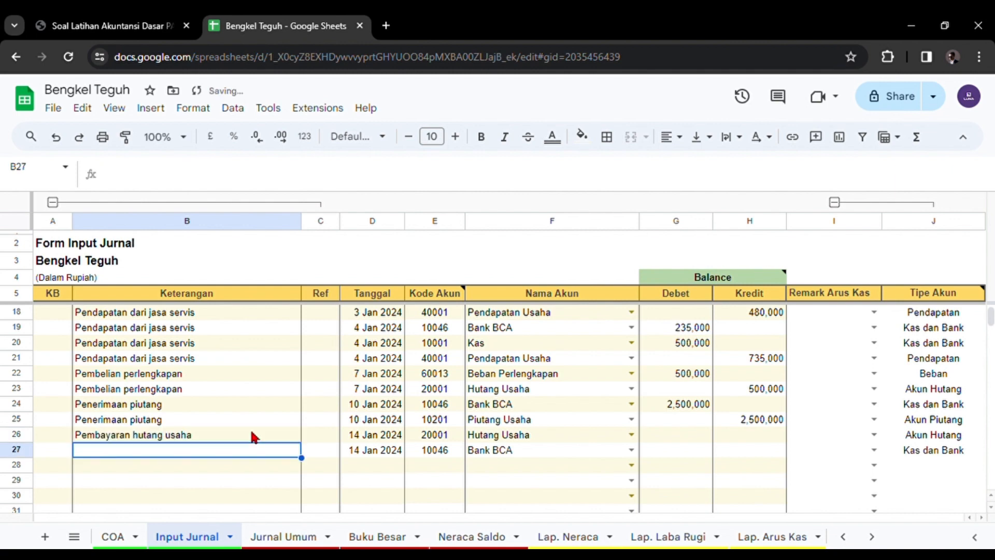
left_click(250, 428)
key("ctrl+c")
left_click(232, 449)
key("ctrl+v")
- Record 500,000 as debit for Hutang Usaha in row 26 and 500,000 as credit for Bank BCA in row 27
left_click(696, 436)
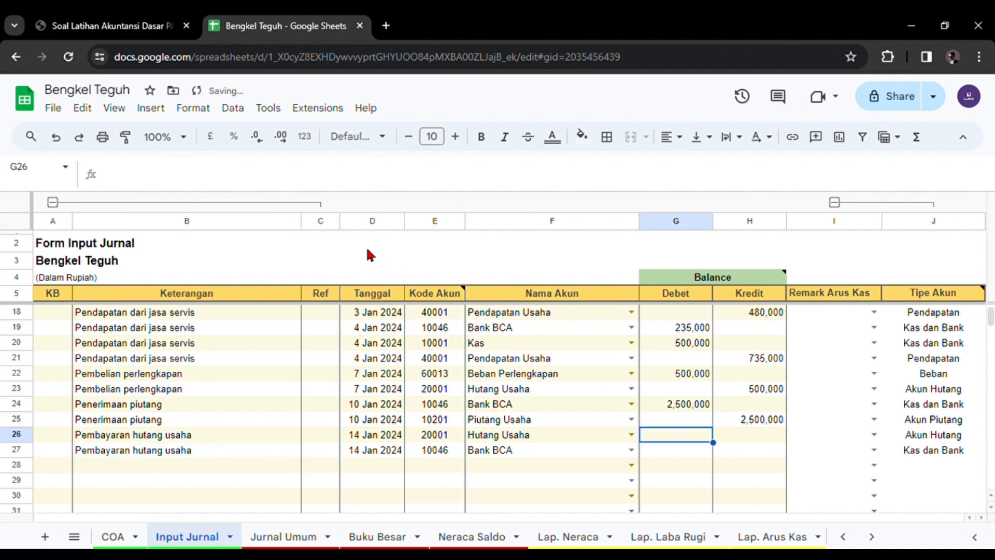
type("5")
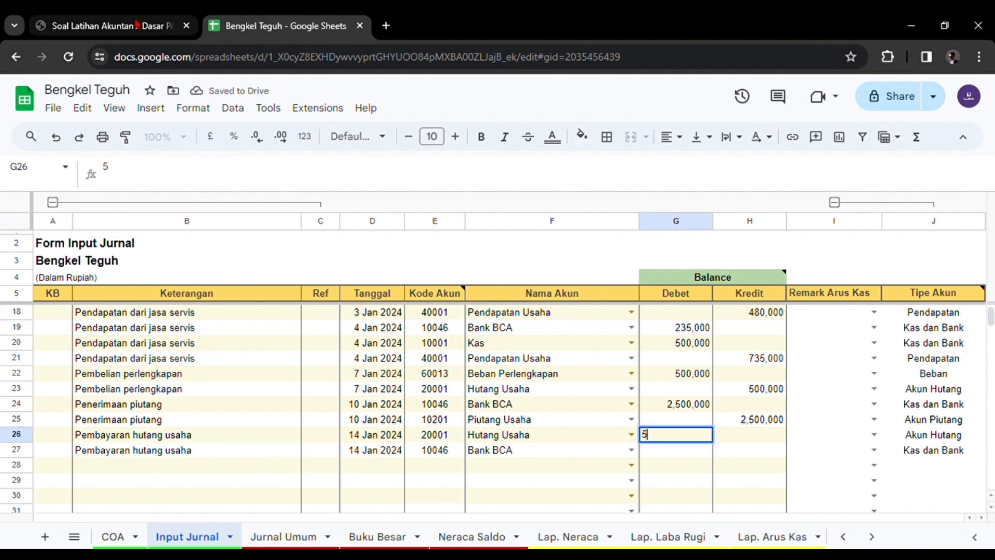
type("00,000")
key("Return")
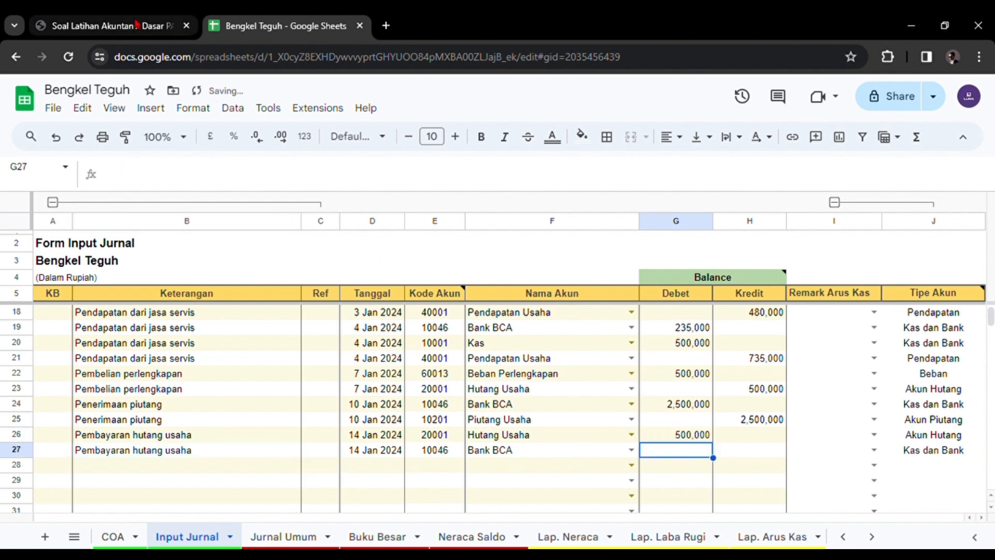
left_click(738, 450)
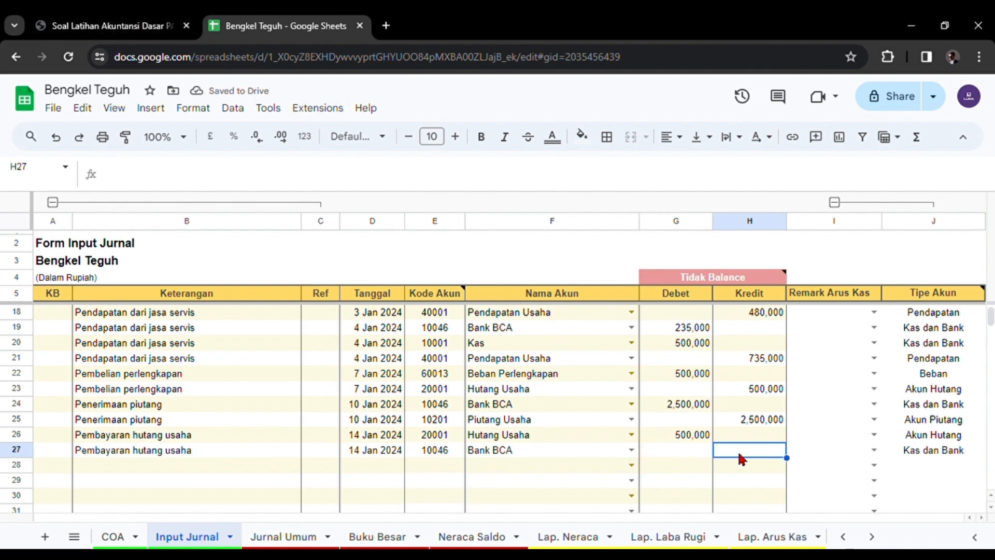
type("500,000")
key("Return")
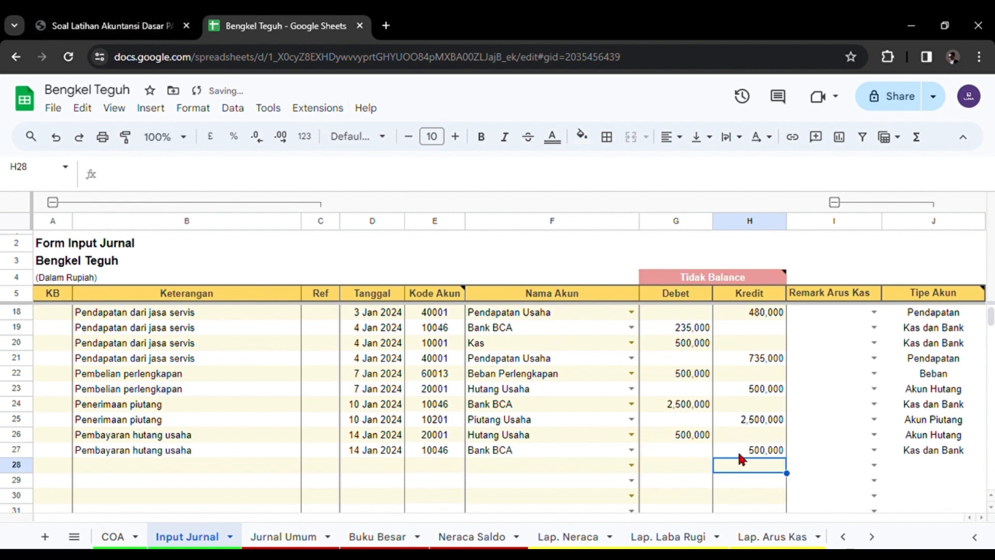
- Read transaction 11 in the exercise PDF, then return to the journal sheet and enter the description "Pembelian persediaan" in B28
left_click(104, 26)
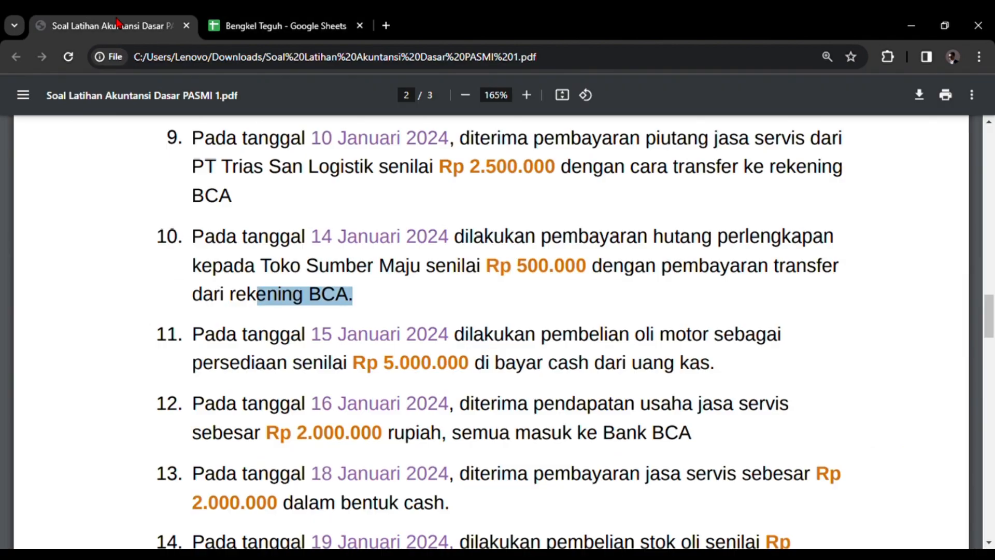
scroll(395, 246, "down", 3)
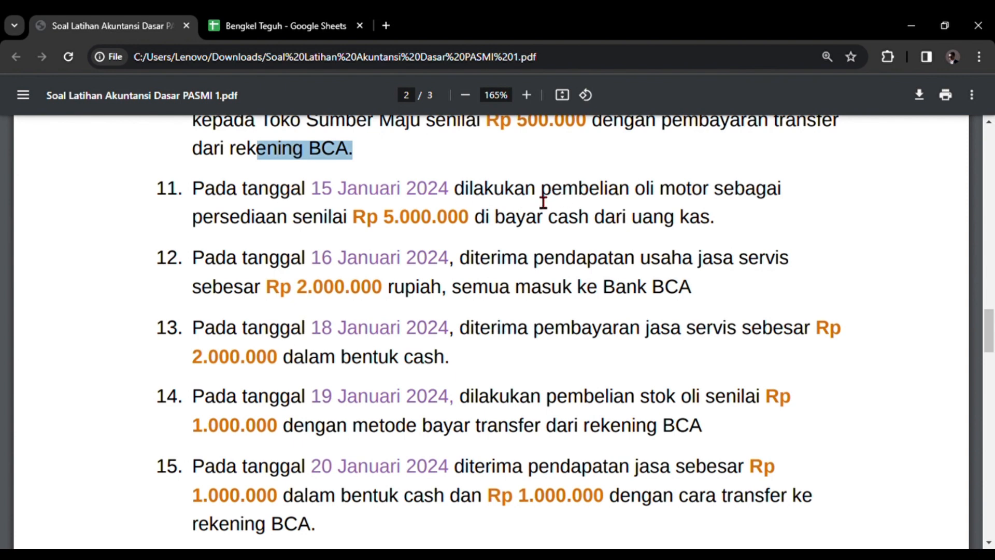
left_click_drag(193, 228, 291, 231)
left_click(721, 230)
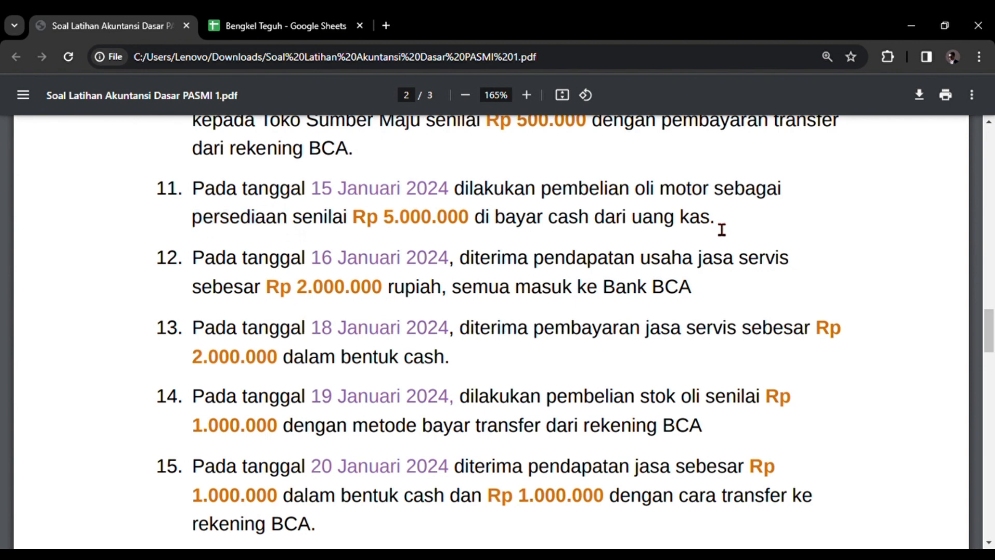
left_click_drag(721, 230, 681, 229)
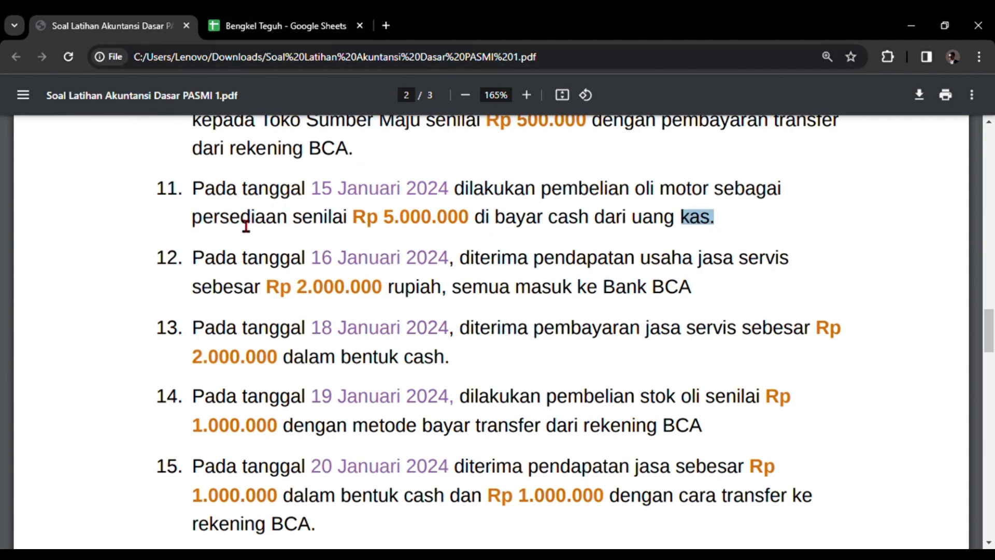
left_click(234, 32)
scroll(311, 373, "down", 1)
left_click(197, 436)
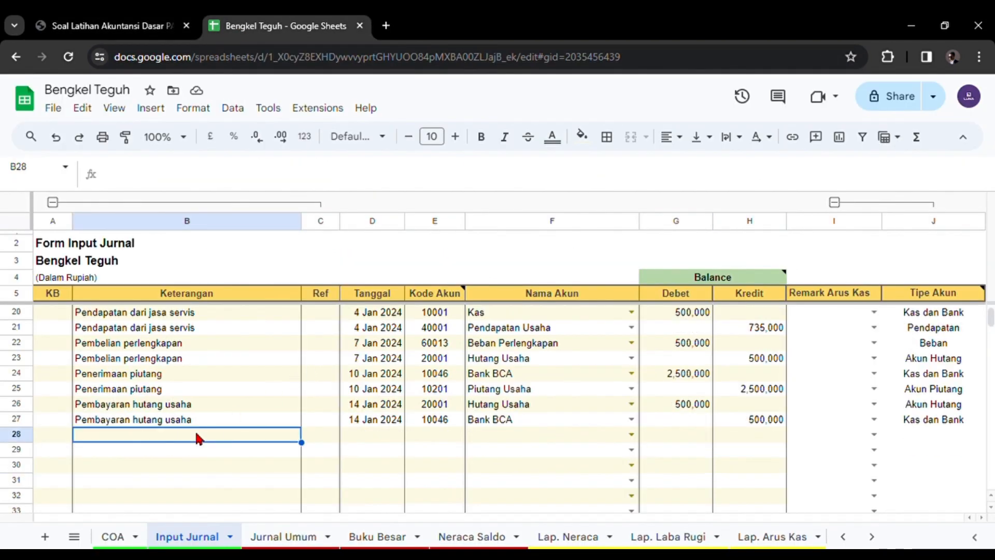
type("Pem")
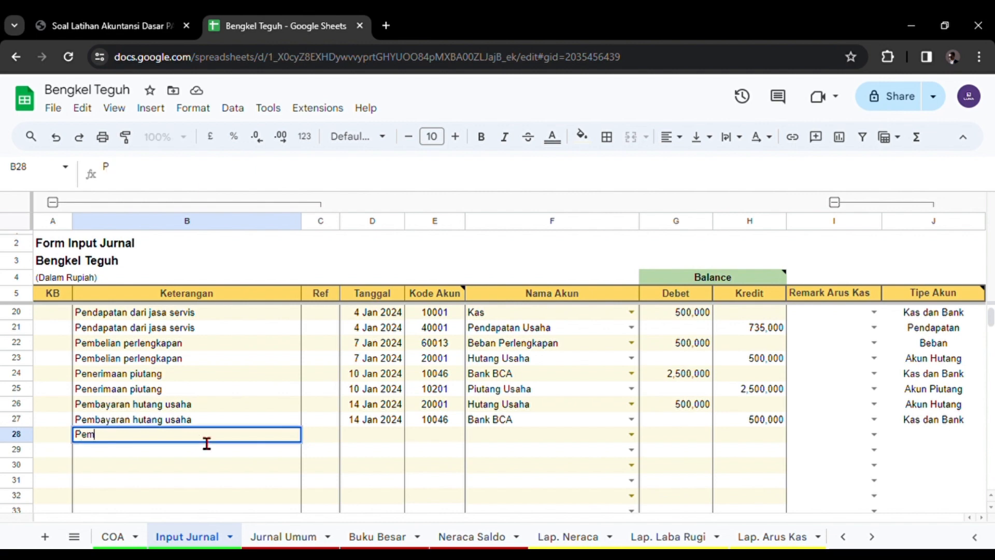
type("belian pers")
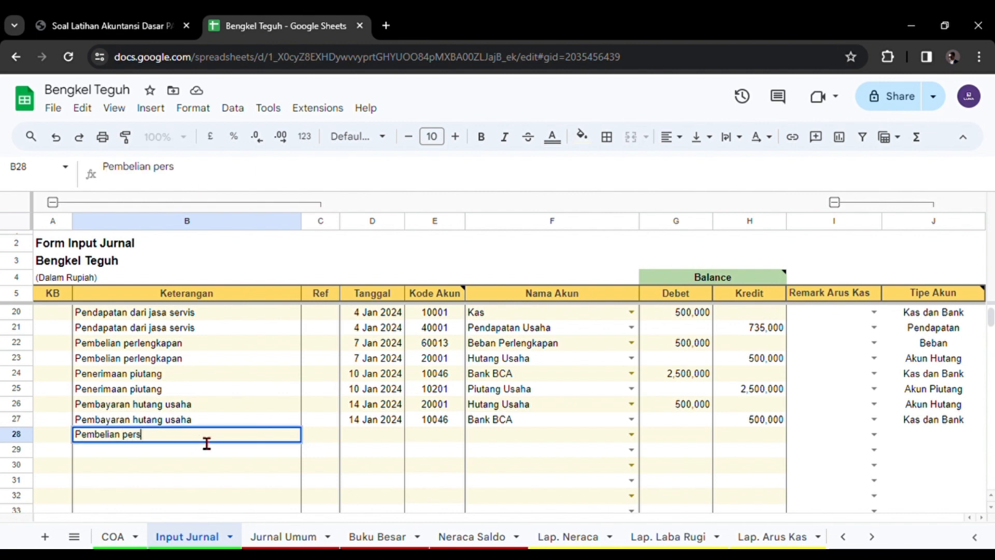
type("ediaan")
key("Return")
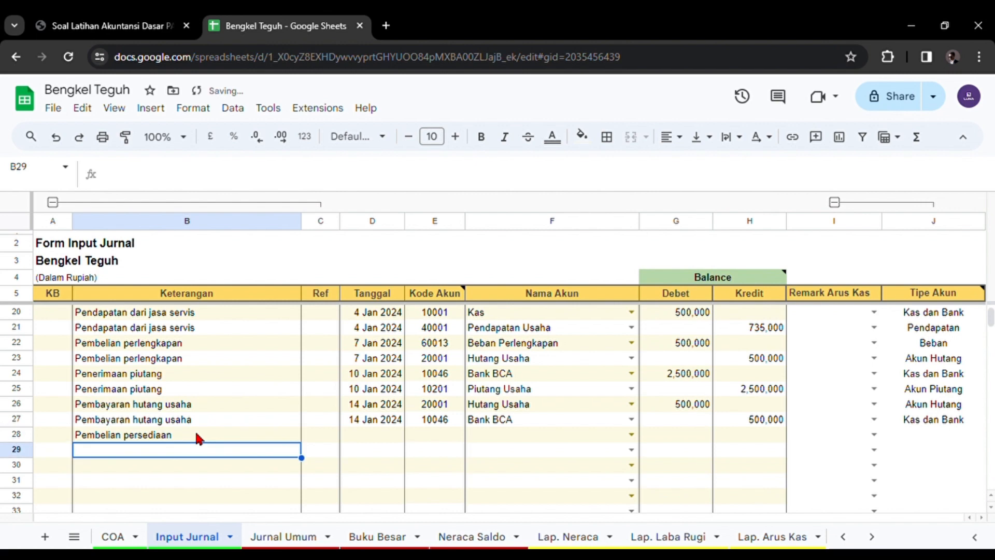
- Copy the row 28 description to B29 and date both rows 28 and 29 as 15 Jan 2024
left_click(194, 434)
key("ctrl+c")
left_click(189, 454)
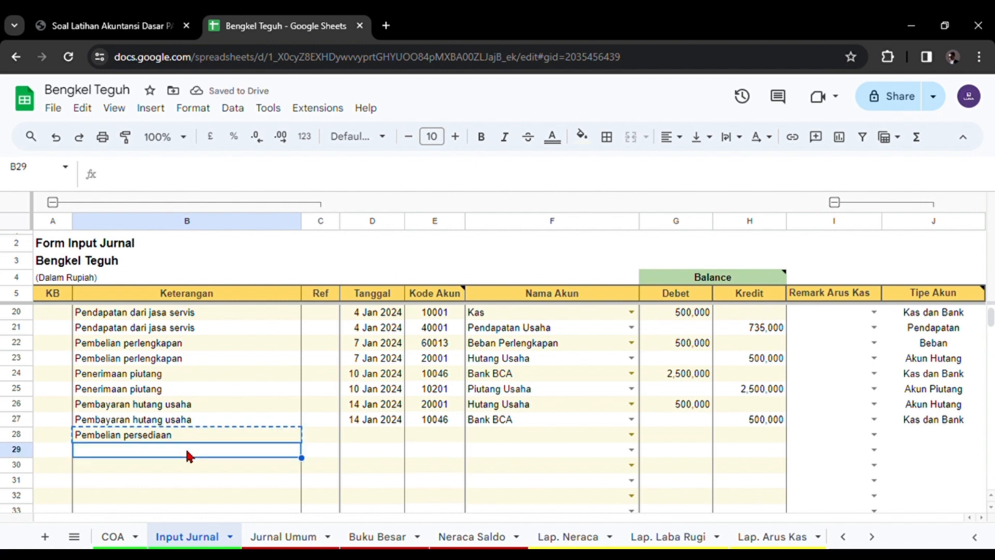
key("ctrl+v")
left_click(384, 439)
double_click(394, 444)
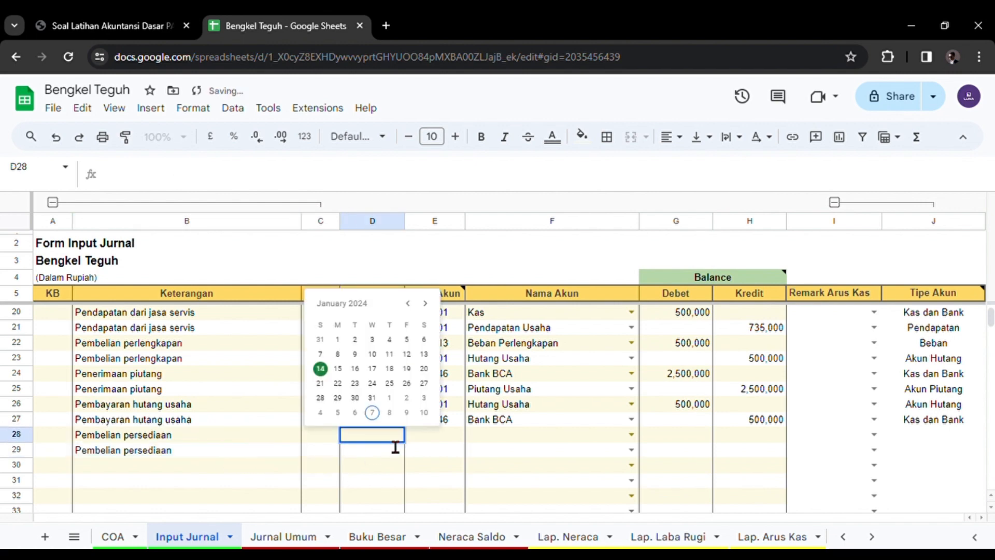
left_click(338, 369)
left_click(374, 450)
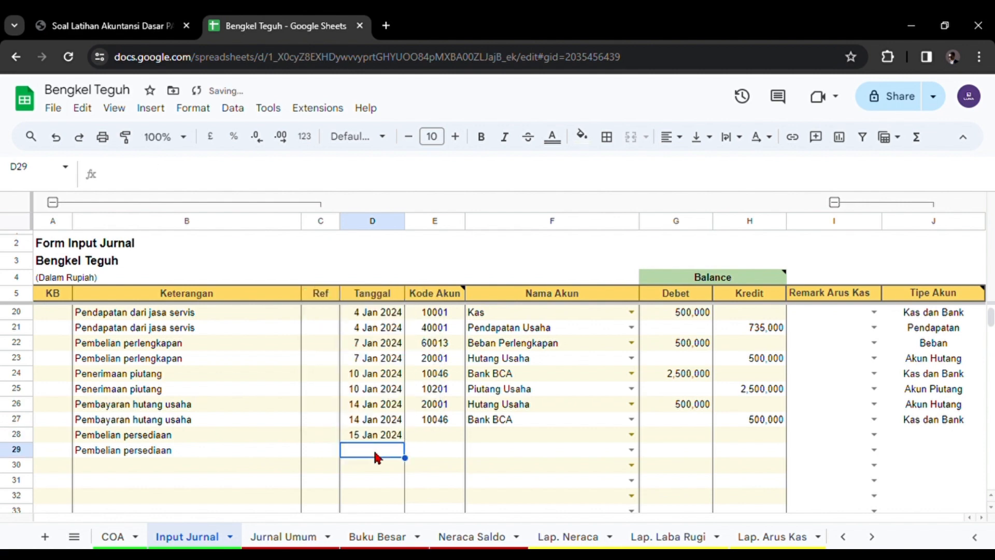
double_click(374, 450)
left_click(337, 384)
- Choose the account Persediaan for row 28 and the account Kas for row 29
left_click(487, 435)
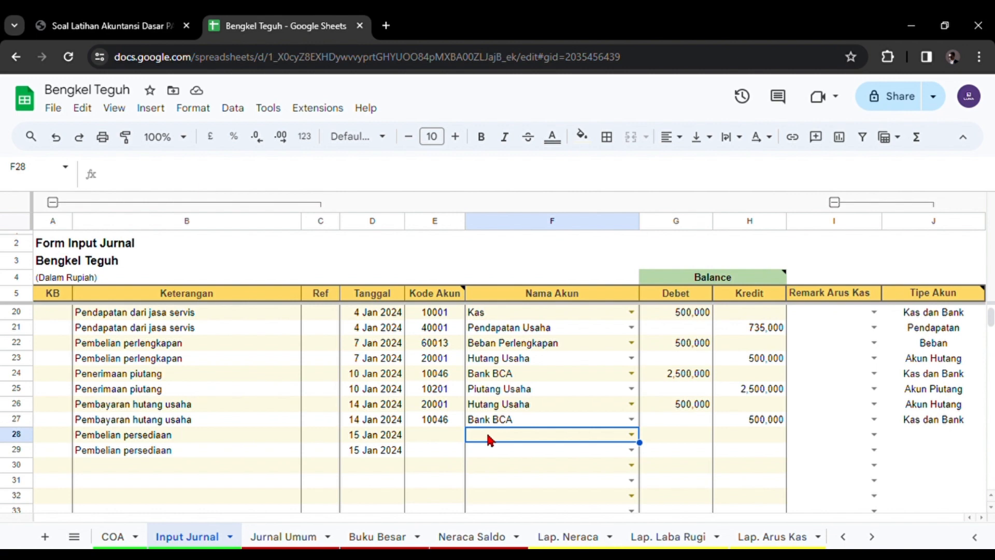
type("persed")
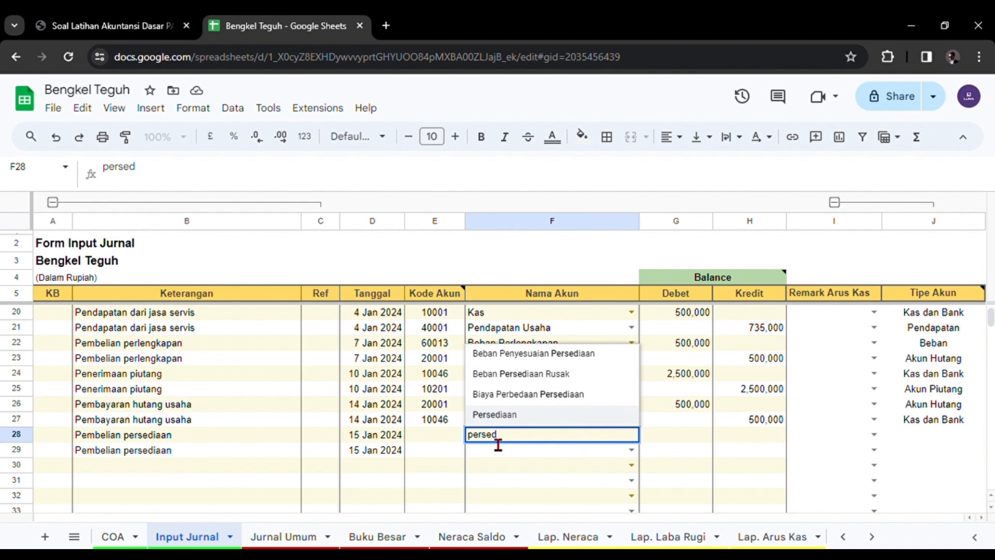
left_click(494, 415)
left_click(505, 458)
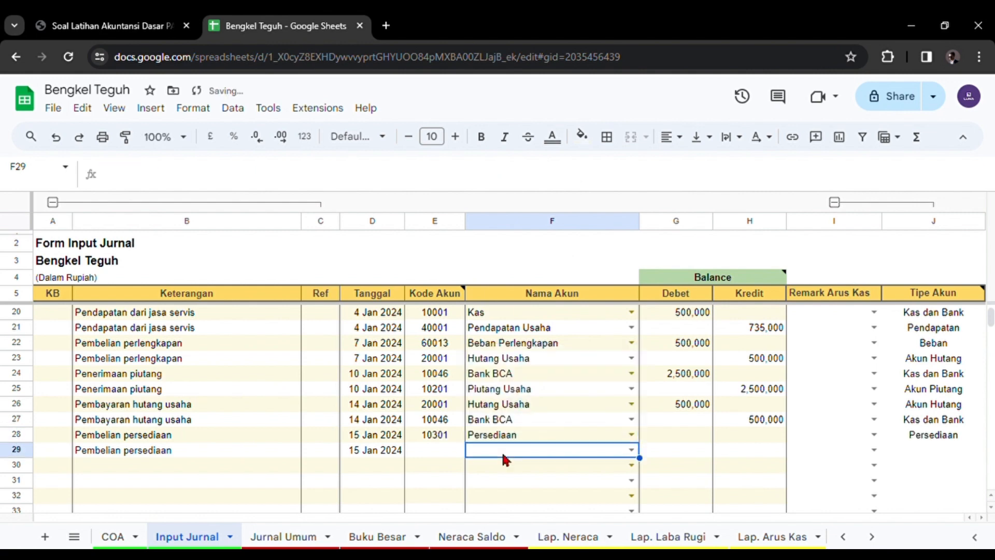
type("kas")
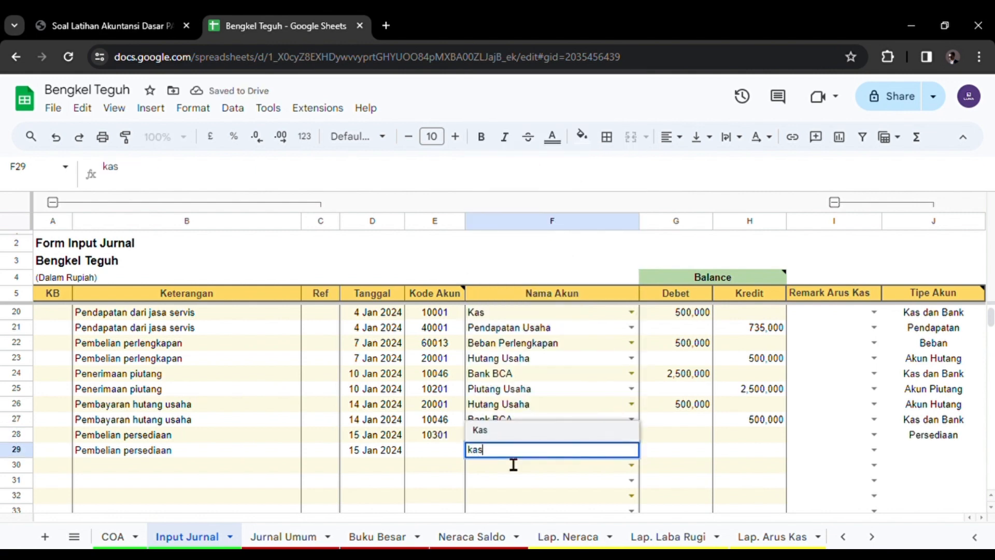
left_click(496, 435)
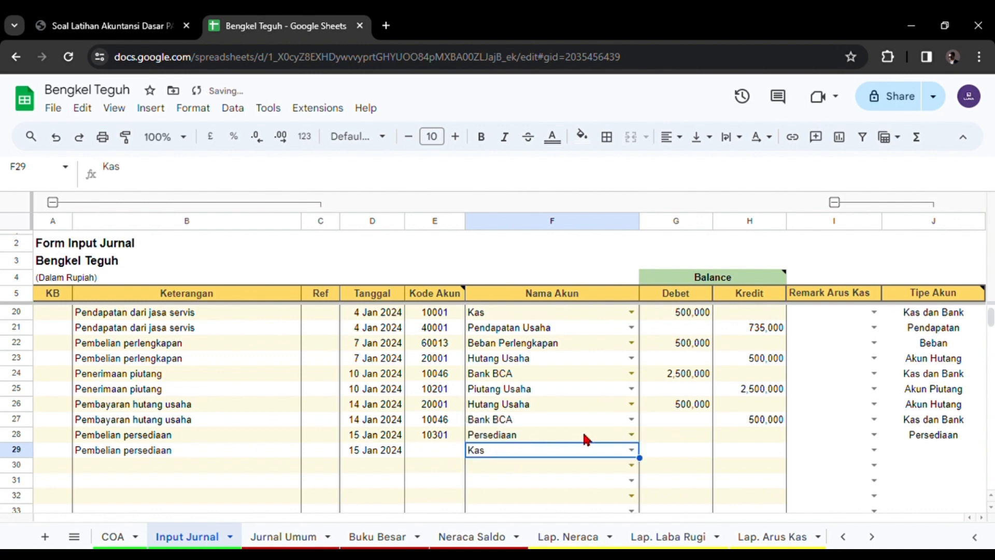
- Check transaction 11's amount in the exercise PDF and record 5,000,000 as Persediaan debit in row 28 and Kas credit in row 29
left_click(665, 431)
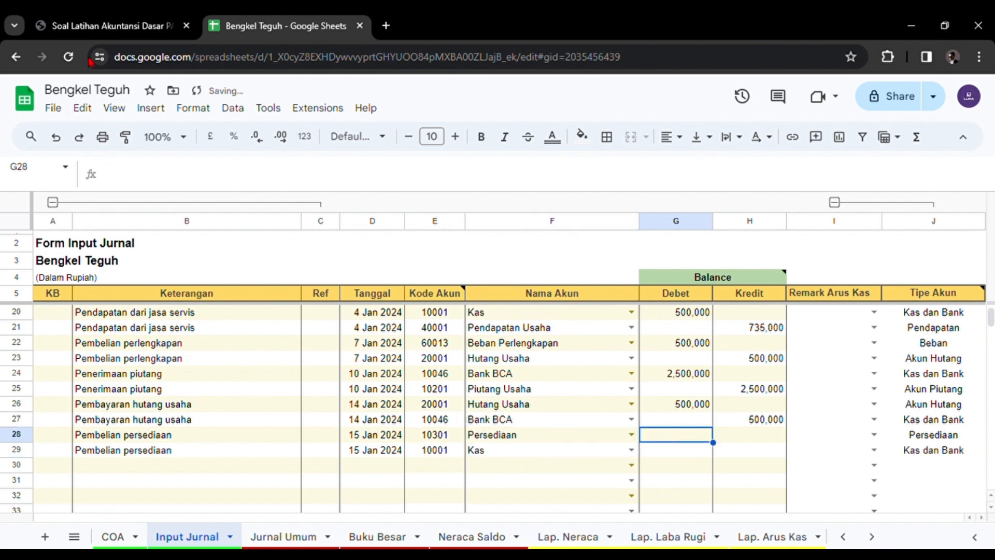
left_click(83, 24)
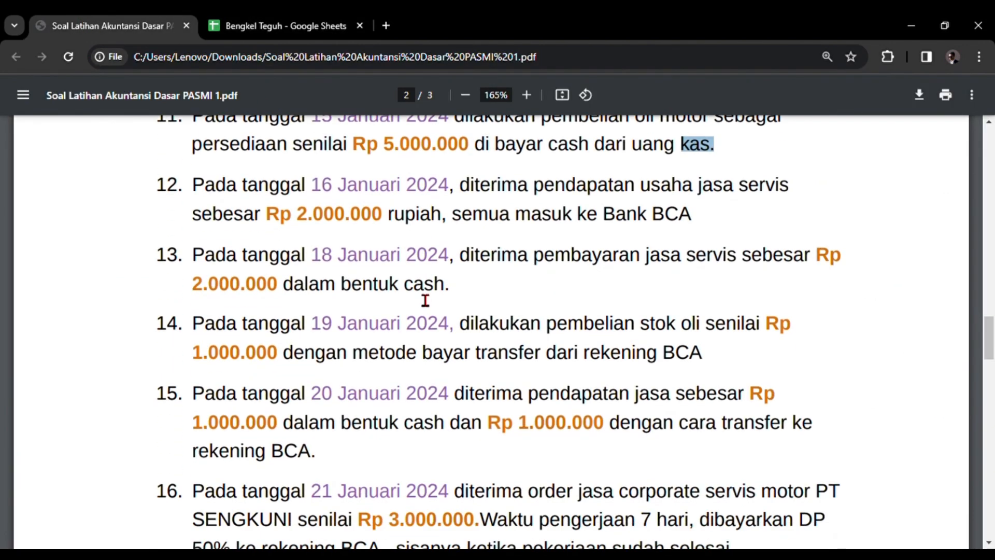
scroll(362, 149, "up", 1)
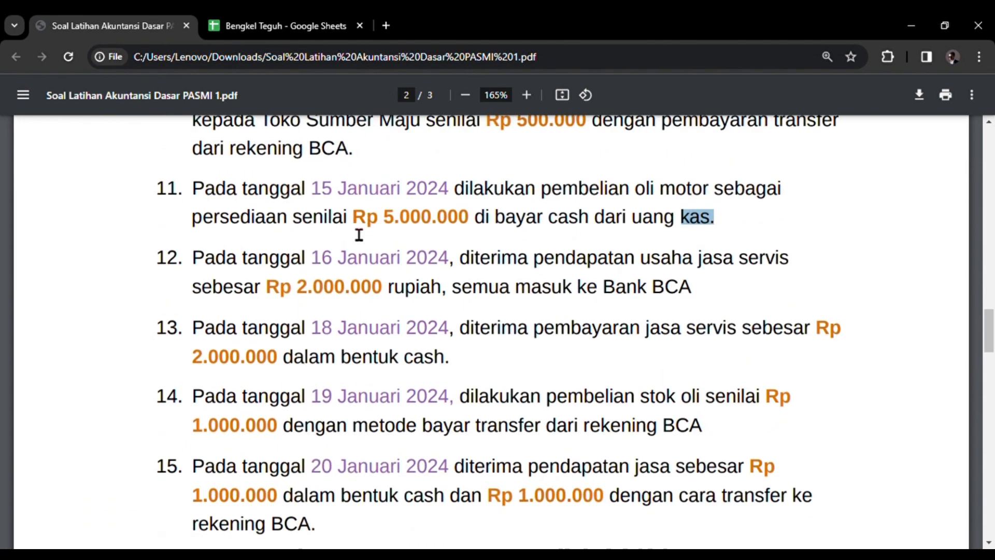
left_click(280, 24)
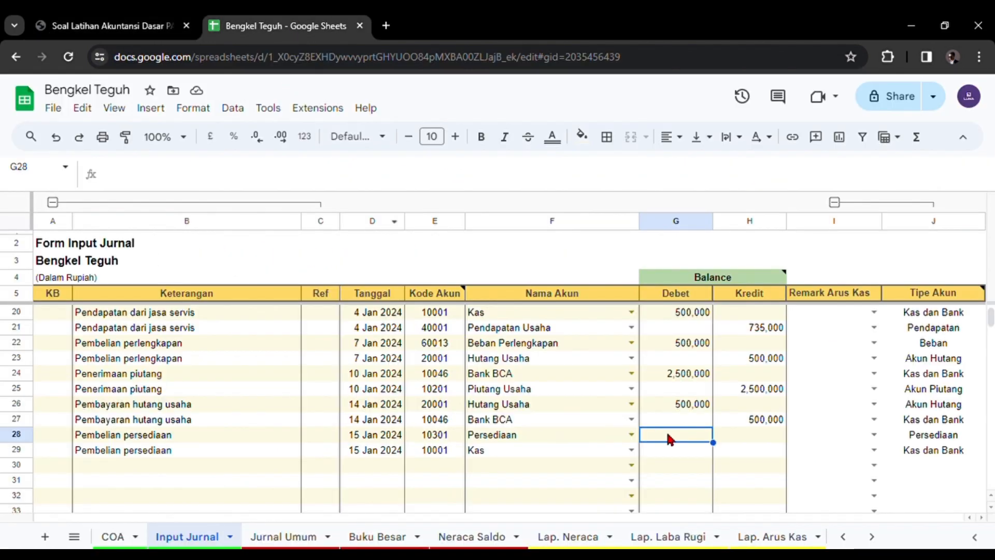
type("5000000")
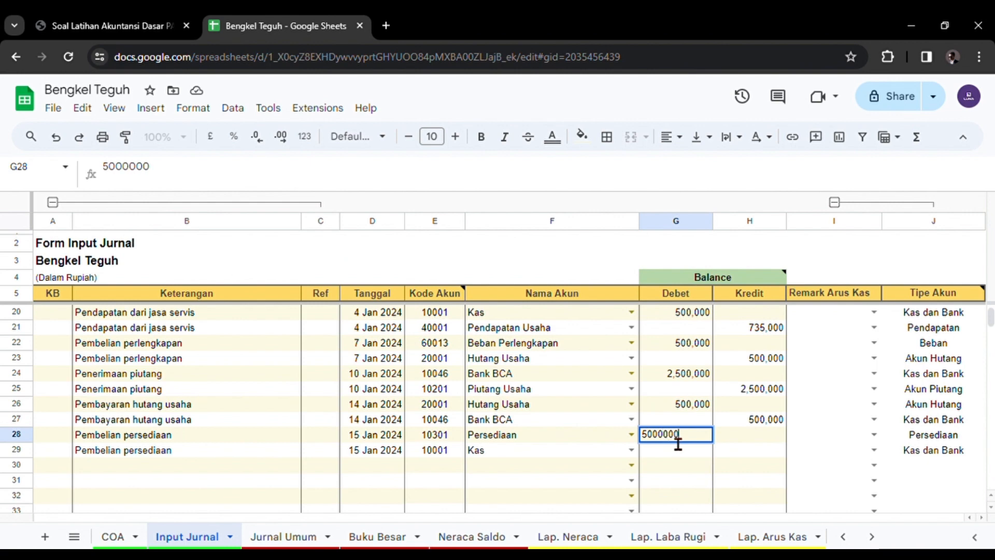
key("Return")
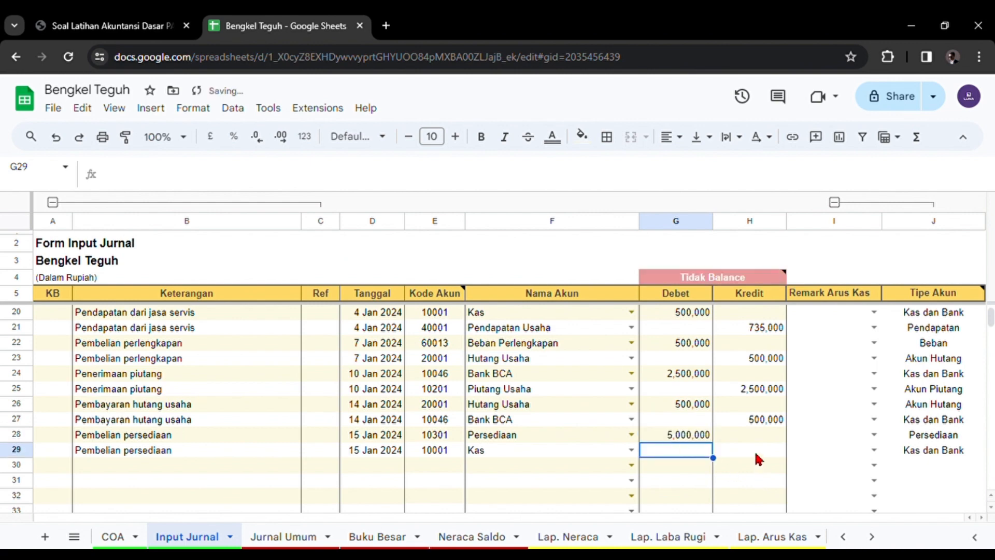
left_click(755, 455)
type("5,000,0")
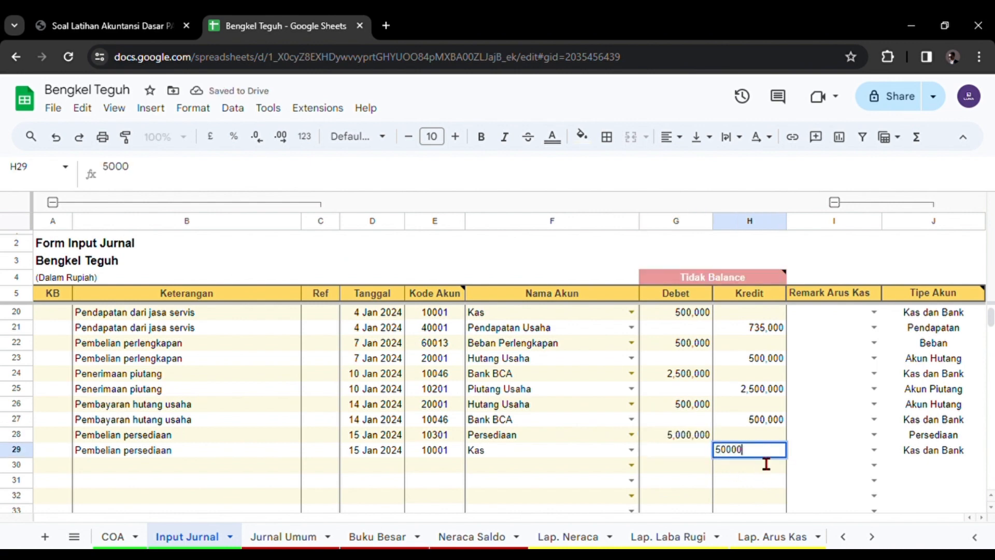
type("00")
key("Return")
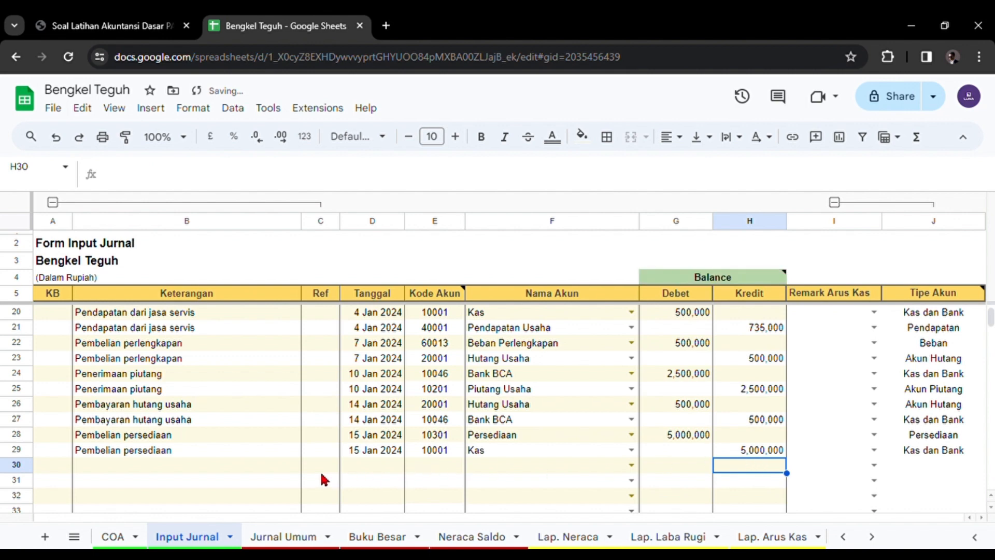
- Read transaction 12 in the exercise PDF, then copy the description "Pendapatan dari jasa servis" from row 21 into B30 and B31
key("ctrl+Tab")
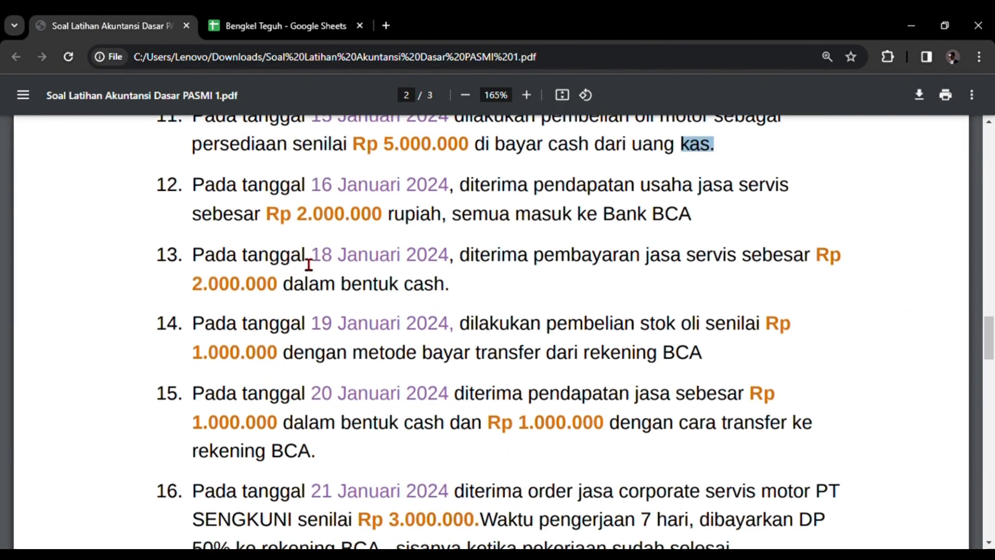
scroll(321, 263, "up", 1)
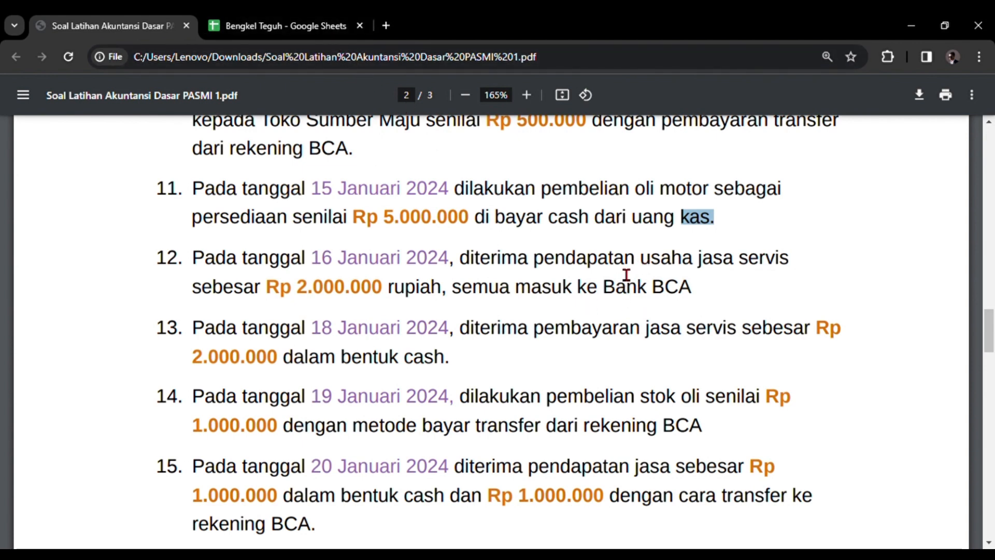
left_click_drag(536, 261, 830, 270)
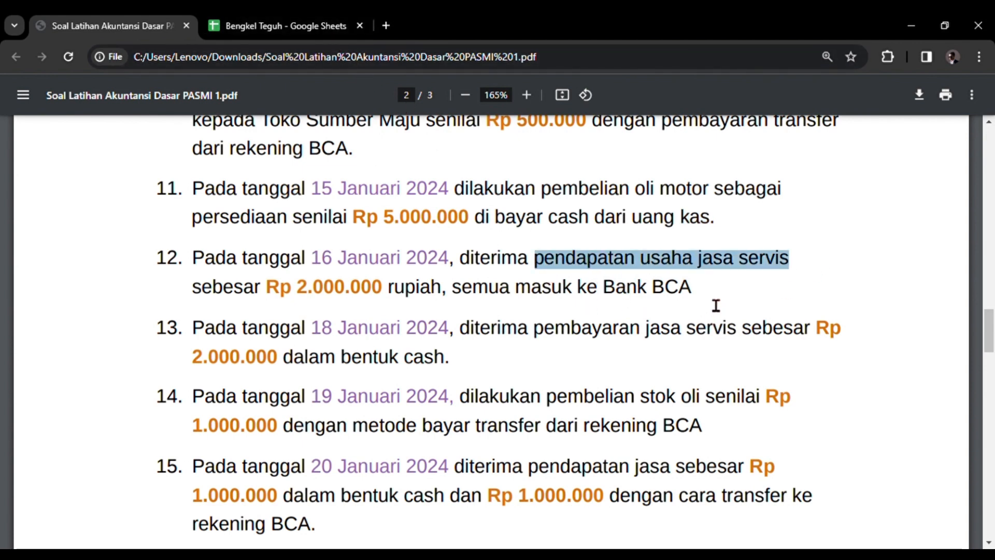
left_click_drag(693, 289, 597, 290)
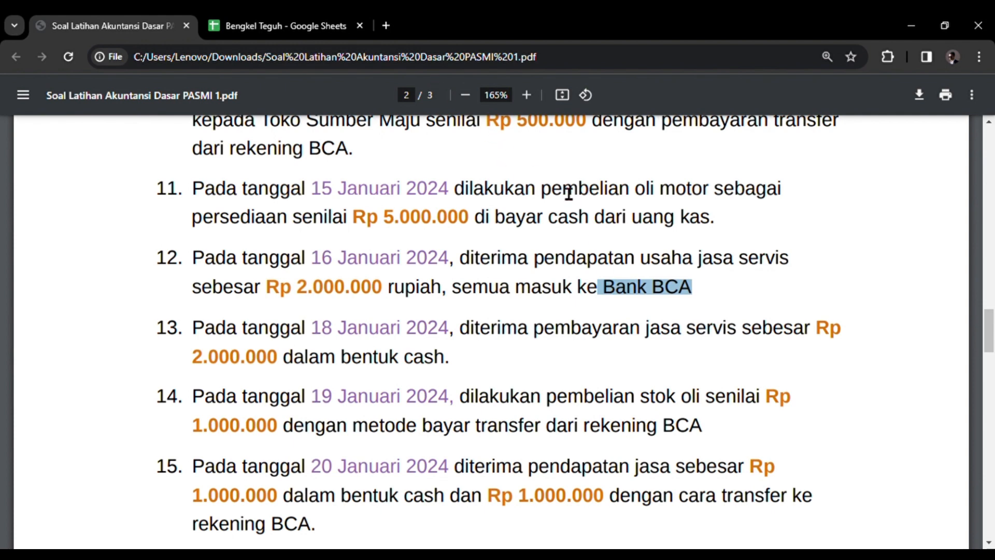
left_click(274, 26)
left_click(192, 332)
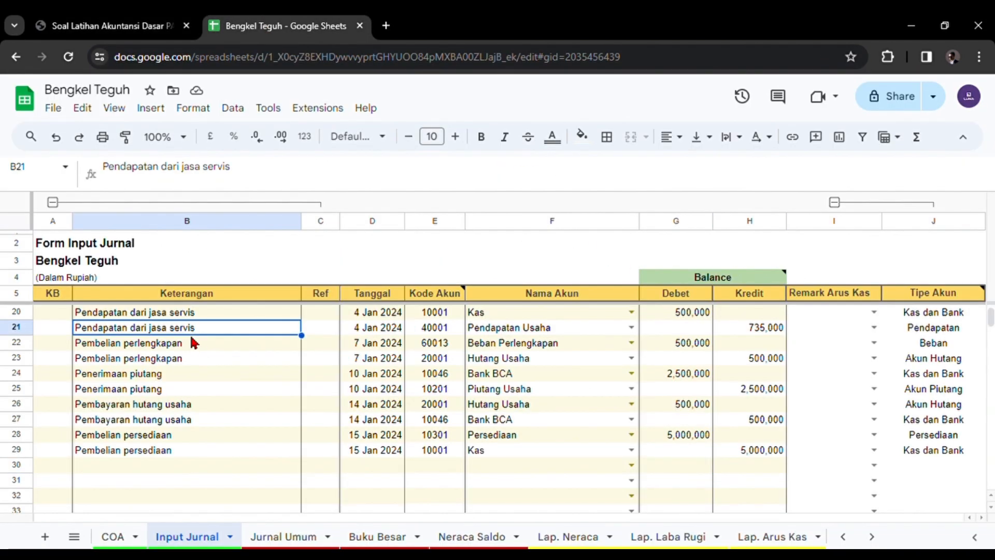
left_click(201, 463)
type("Pendapatan dari jasa servis")
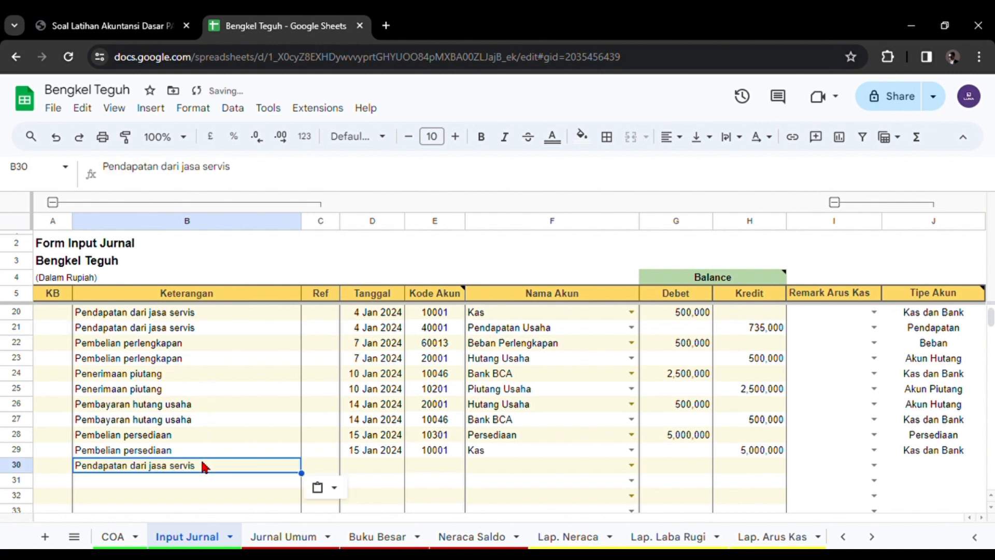
left_click(201, 482)
type("Pendapatan dari jasa servis")
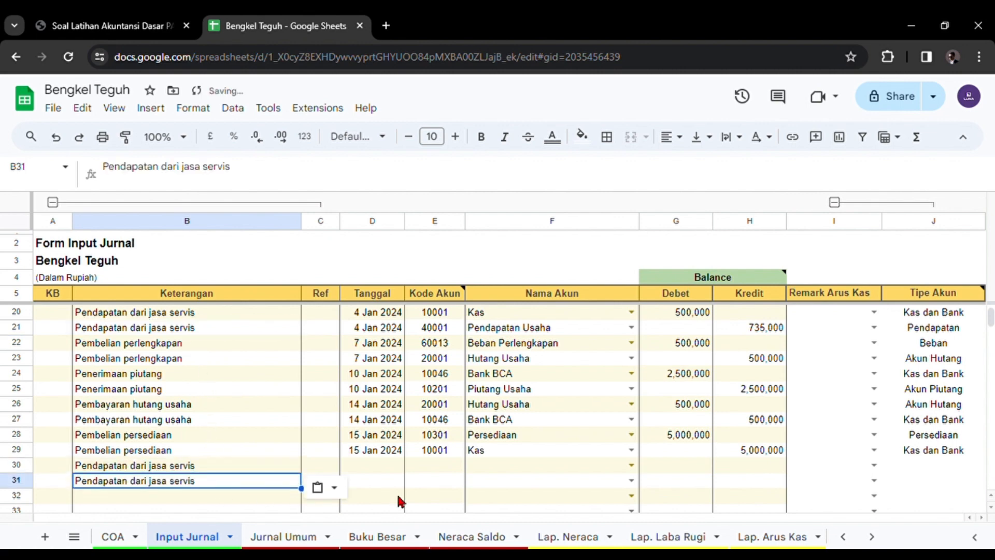
- Check transaction 12's date in the exercise PDF and date journal rows 30 and 31 as 16 Jan 2024
left_click(415, 462)
left_click(384, 466)
double_click(384, 467)
left_click(145, 27)
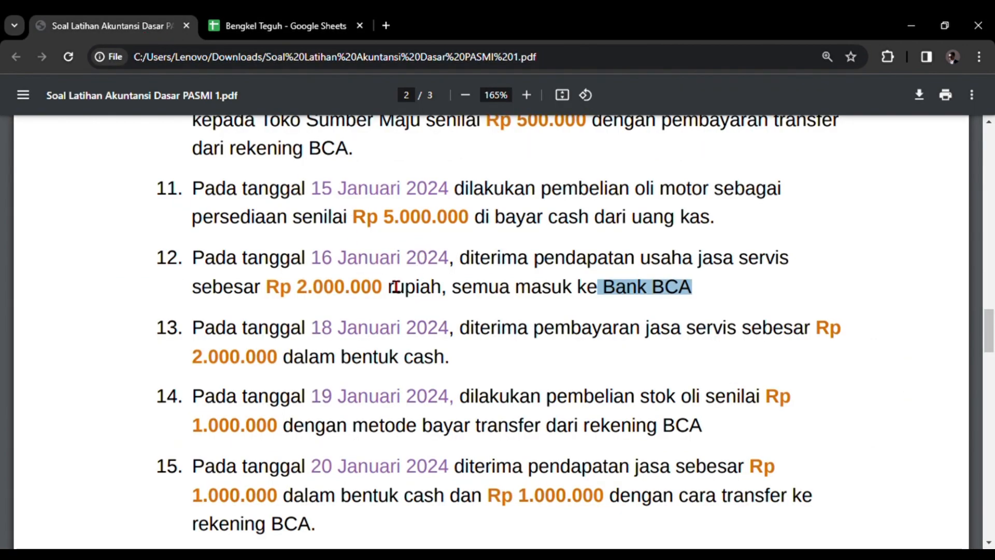
key("ctrl+Tab")
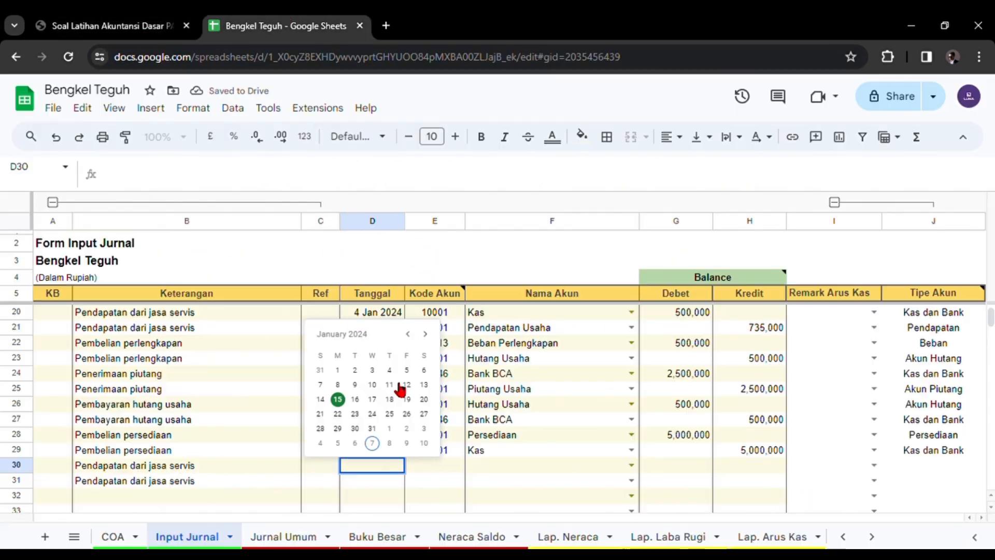
left_click(355, 399)
double_click(371, 485)
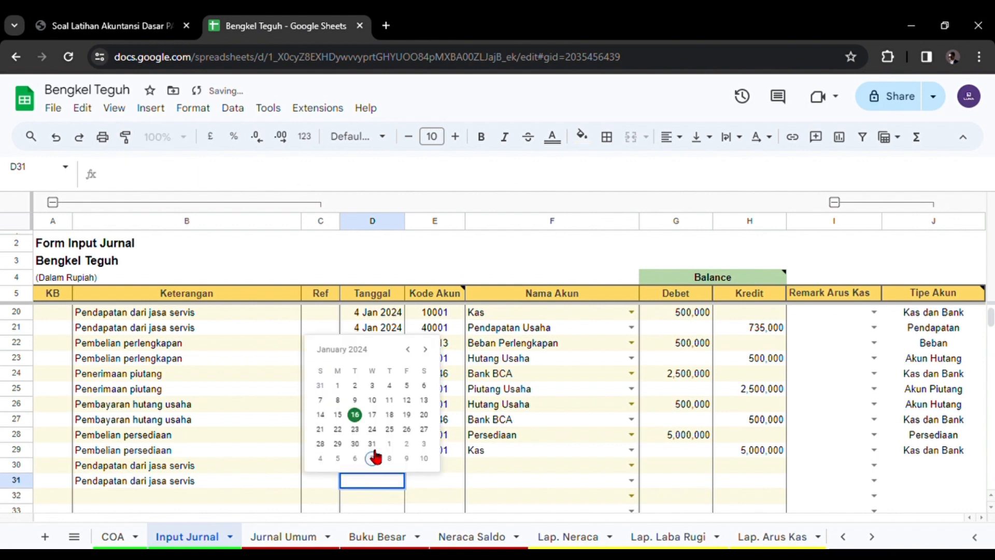
left_click(354, 414)
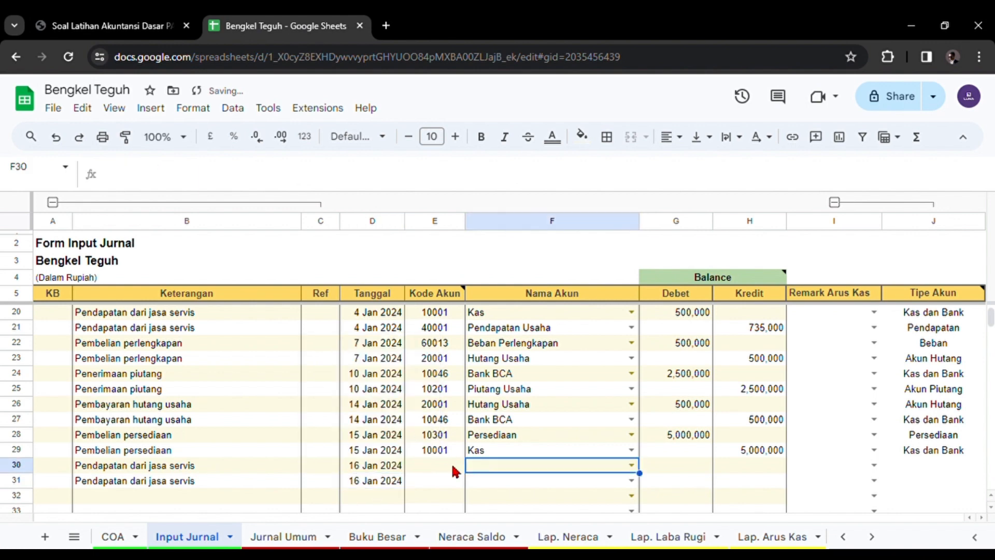
- Choose the account Bank BCA for row 30 and the account Pendapatan Usaha for row 31
type("bca")
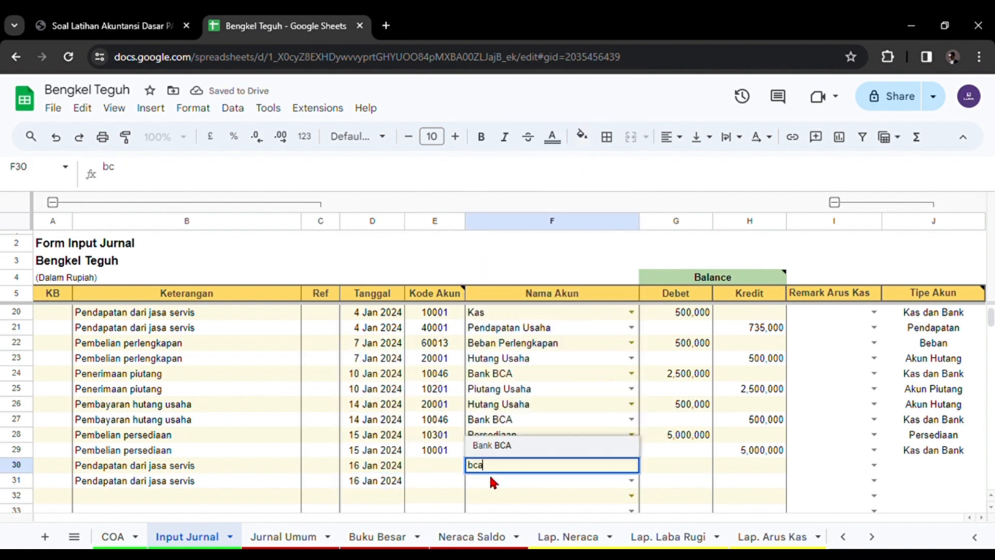
left_click(496, 447)
left_click(487, 483)
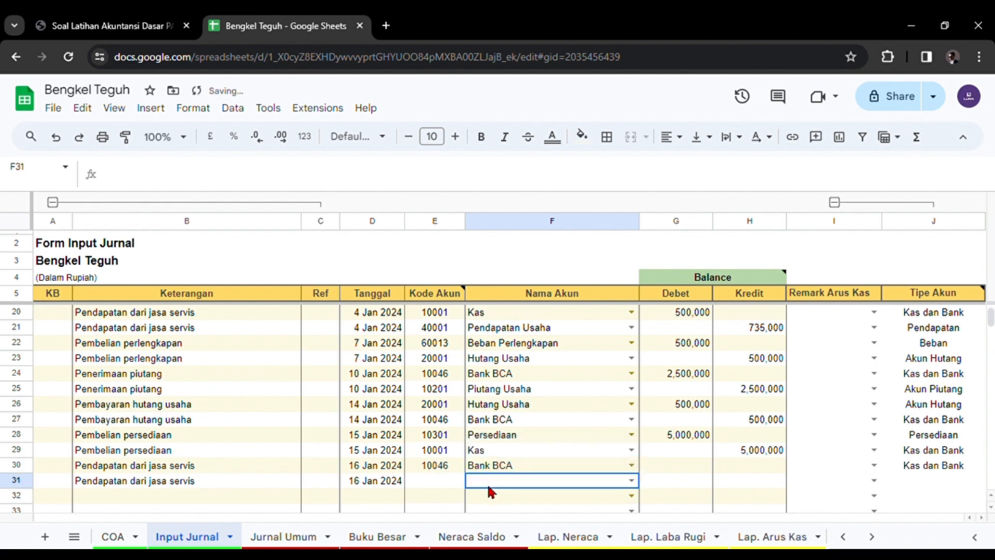
type("pend")
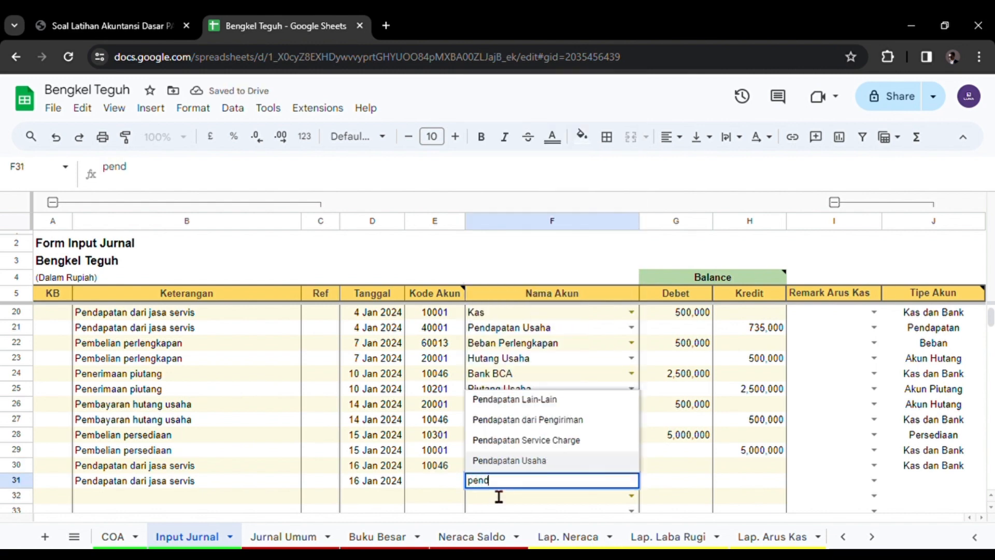
left_click(497, 462)
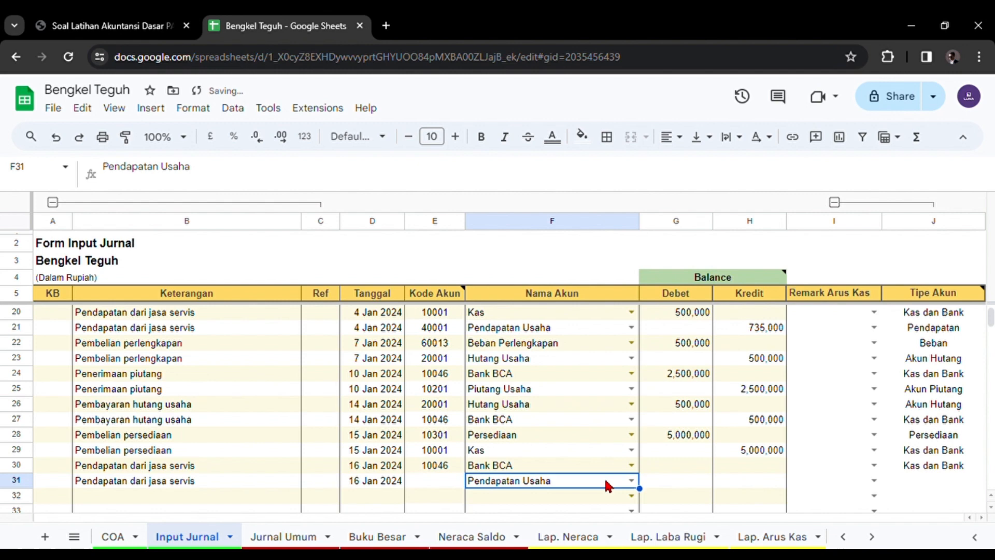
- Record 2,000,000 as the Bank BCA debit in row 30 and the Pendapatan Usaha credit in row 31
left_click(672, 469)
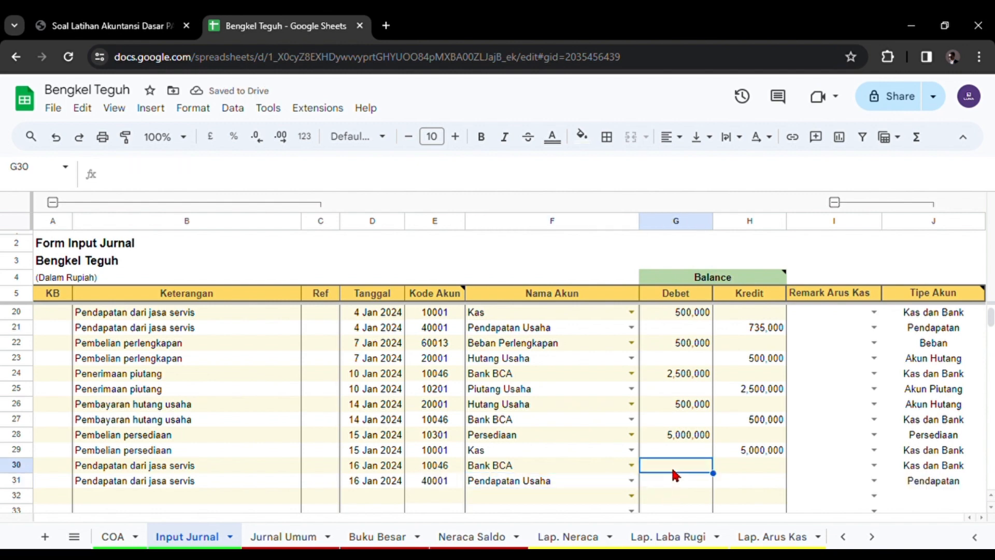
type("2000000")
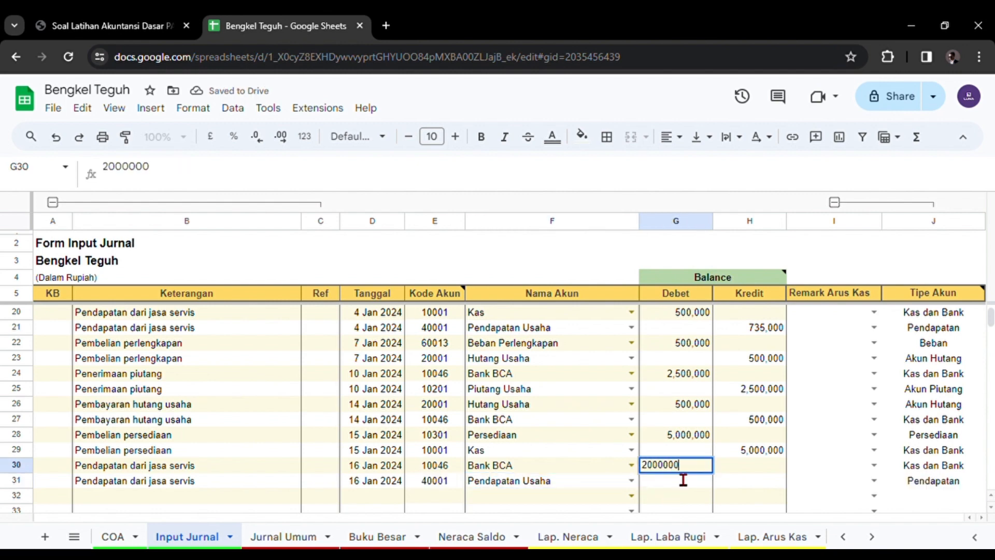
key("Return")
left_click(731, 484)
type("2,00")
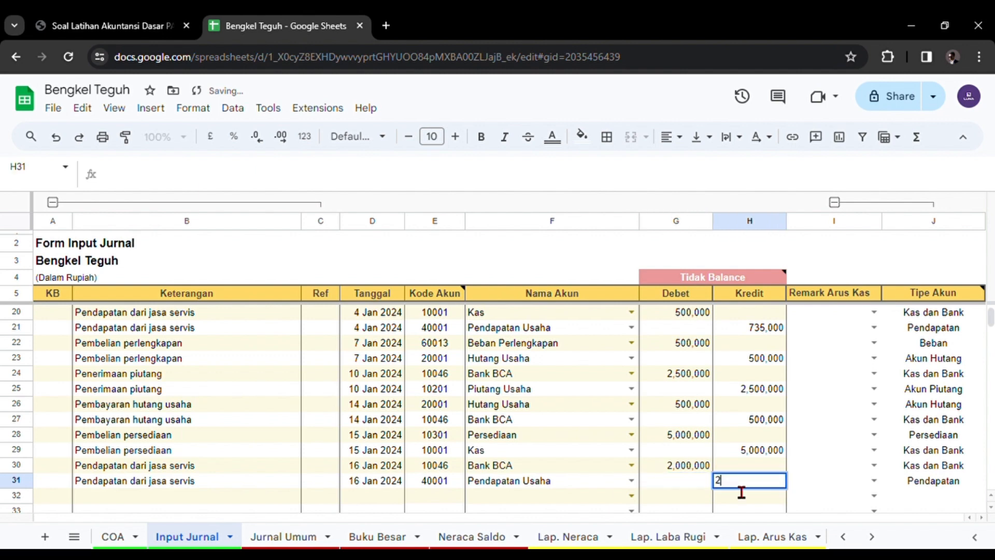
type("0,000")
key("Return")
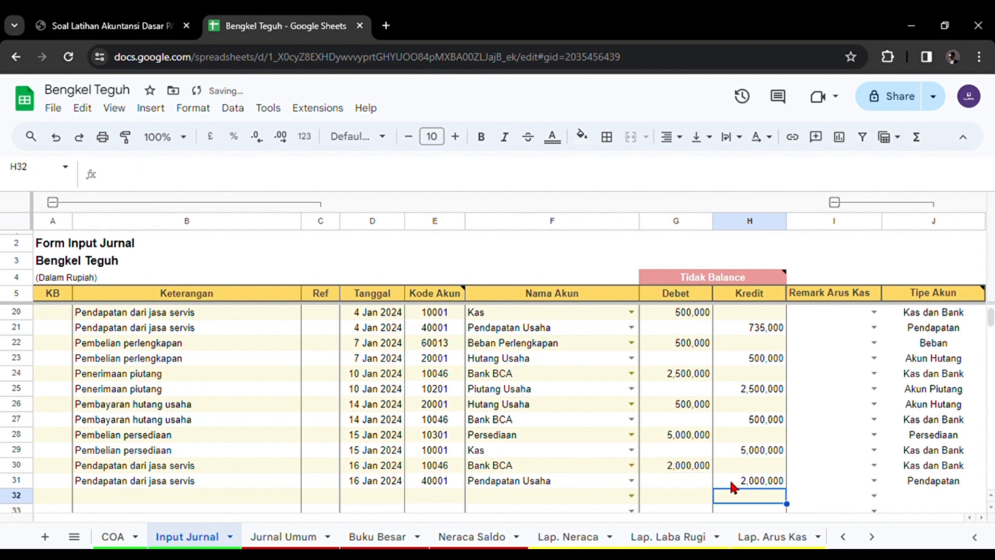
- Read transaction 13 in the exercise PDF, then return to the journal sheet and choose the account Kas for row 32
left_click(90, 30)
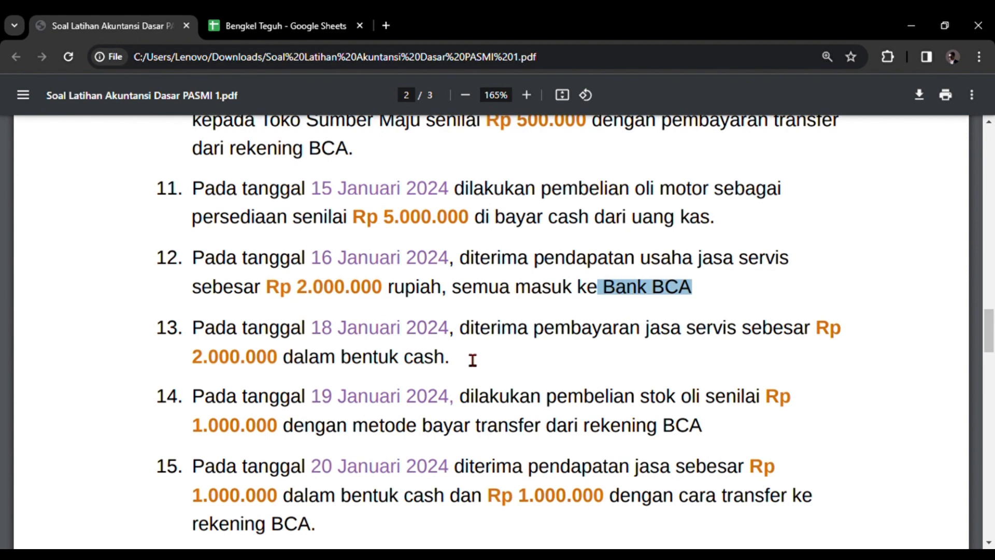
scroll(471, 367, "down", 1)
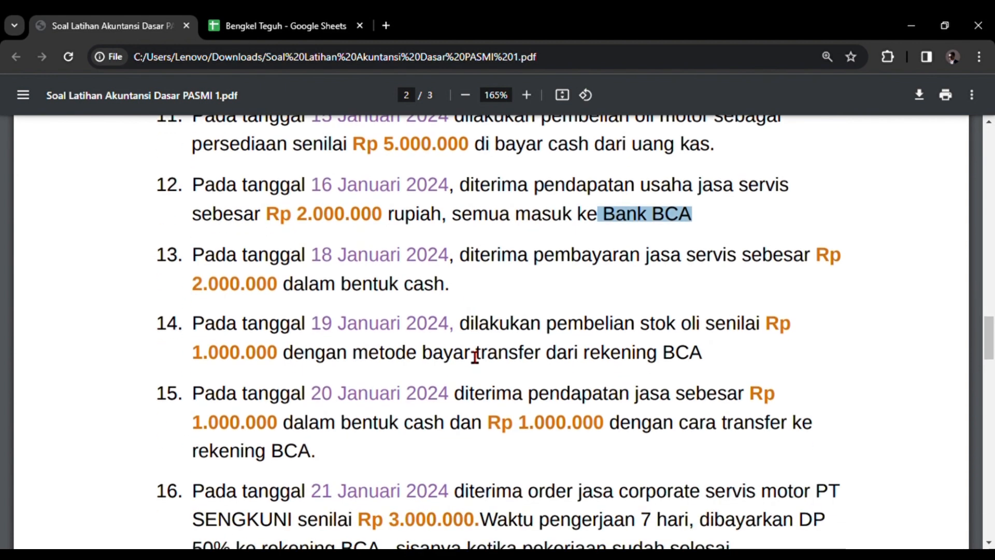
left_click(474, 310)
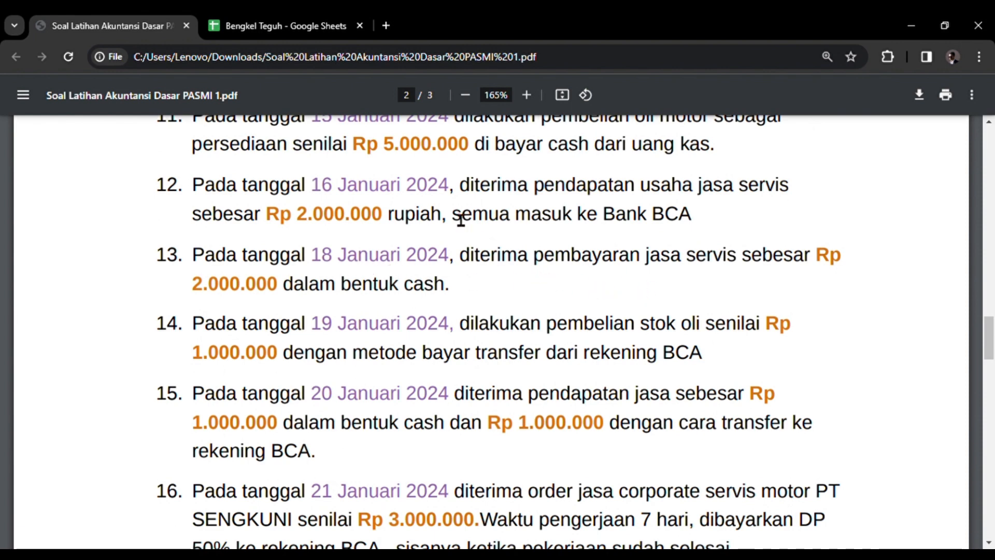
left_click(277, 26)
scroll(467, 363, "down", 1)
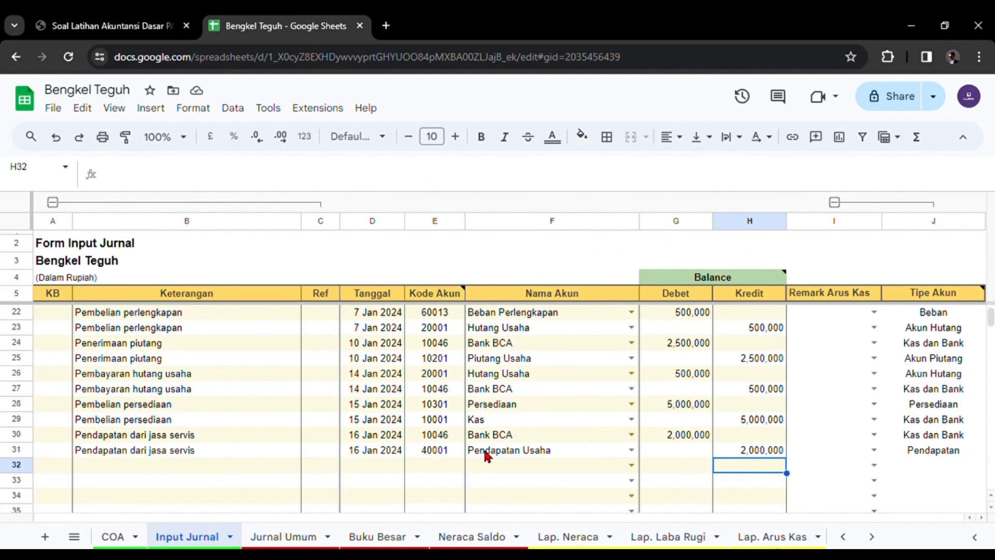
left_click(489, 466)
left_click(489, 467)
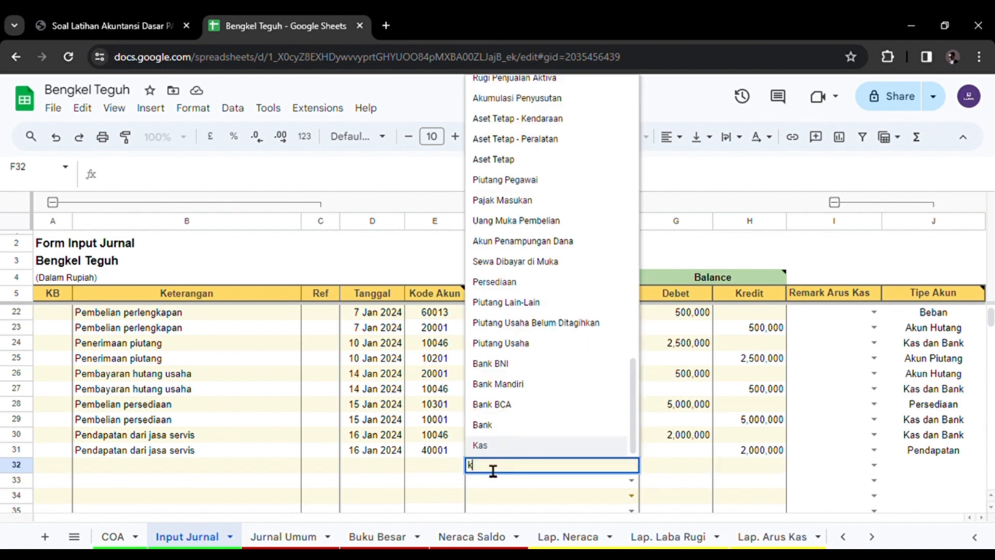
type("kas")
left_click(489, 438)
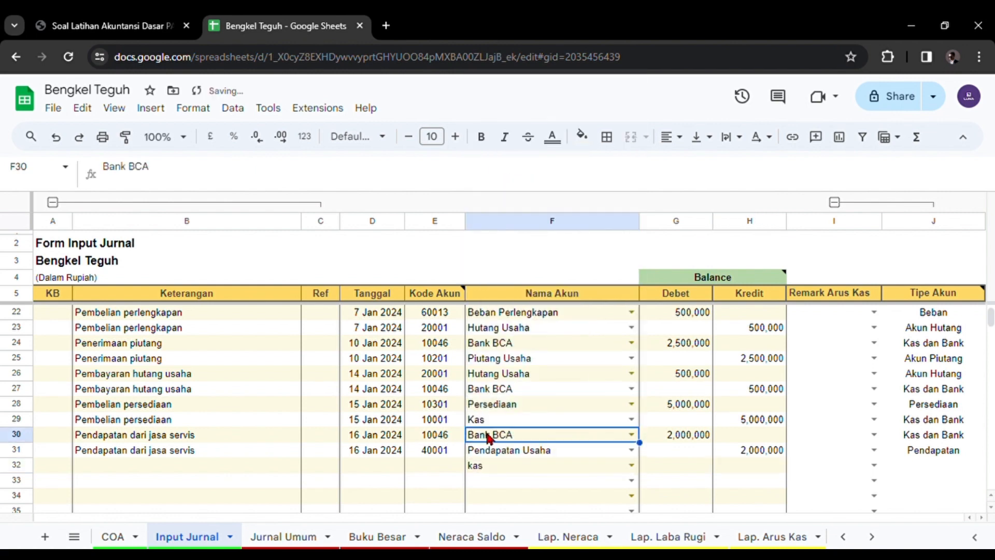
left_click(495, 465)
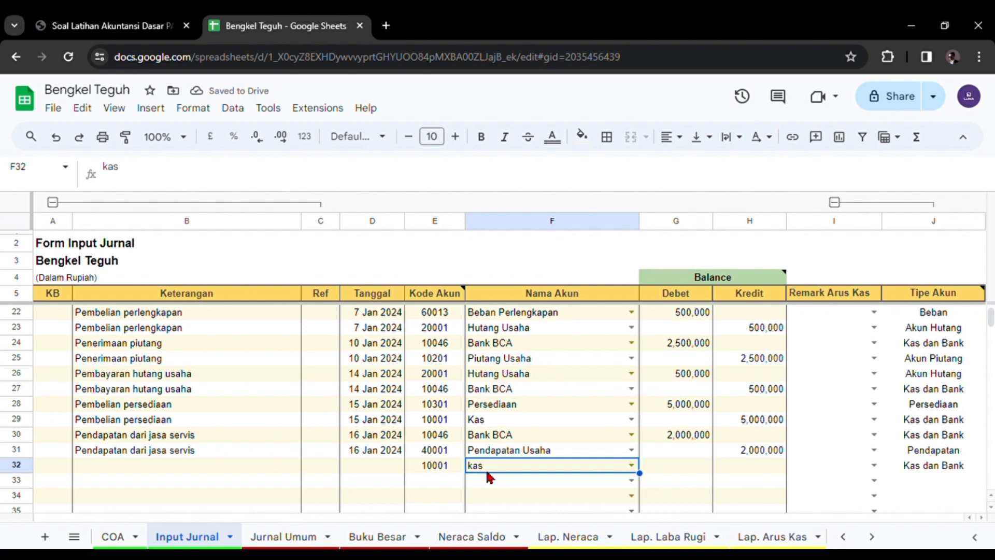
left_click(486, 464)
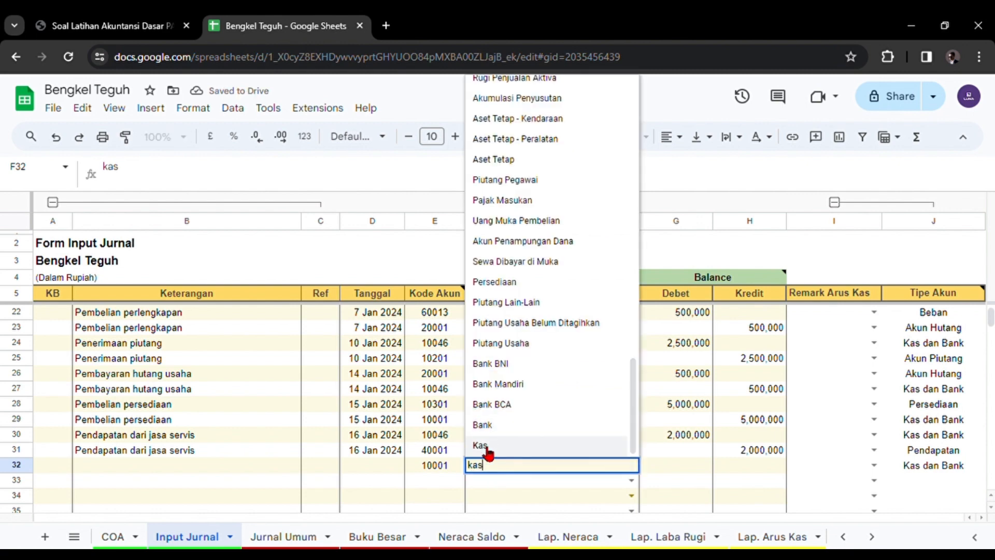
left_click(487, 446)
- Choose the account Pendapatan Usaha for row 33
left_click(486, 481)
type("pe")
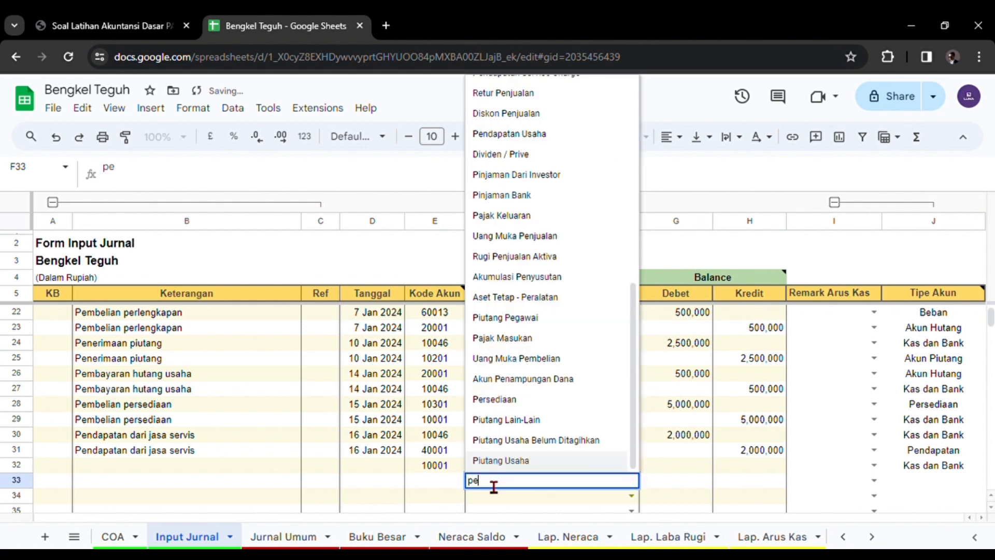
type("nd")
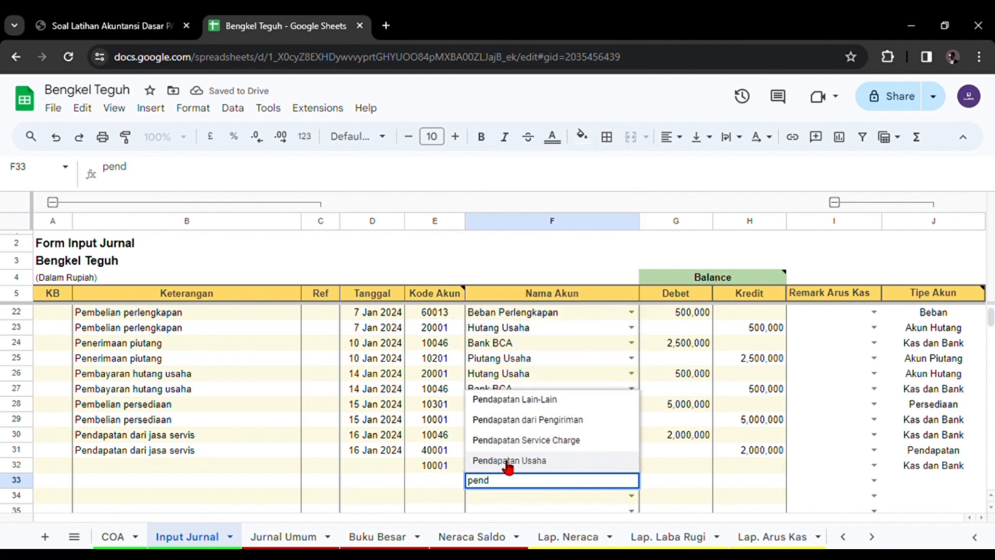
left_click(508, 462)
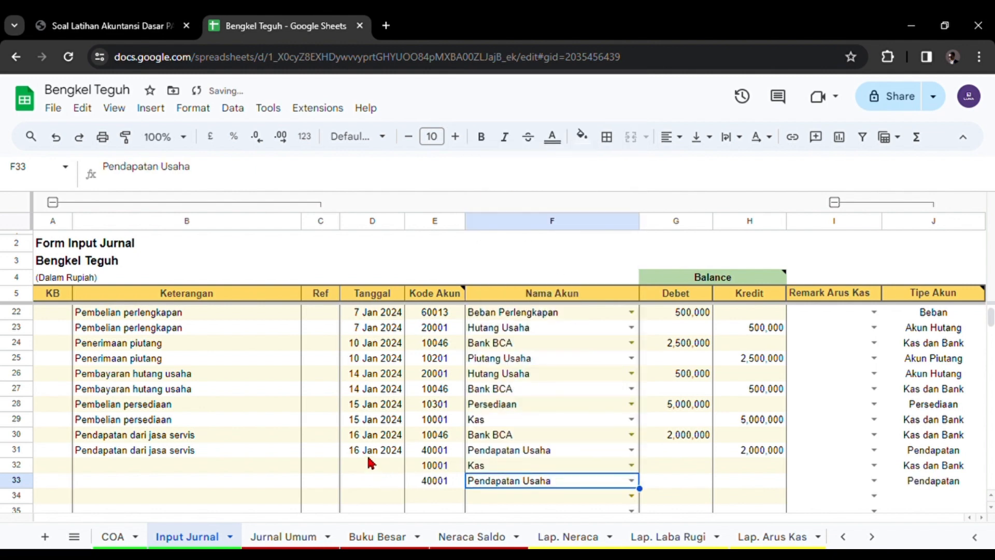
left_click(368, 455)
key("Delete")
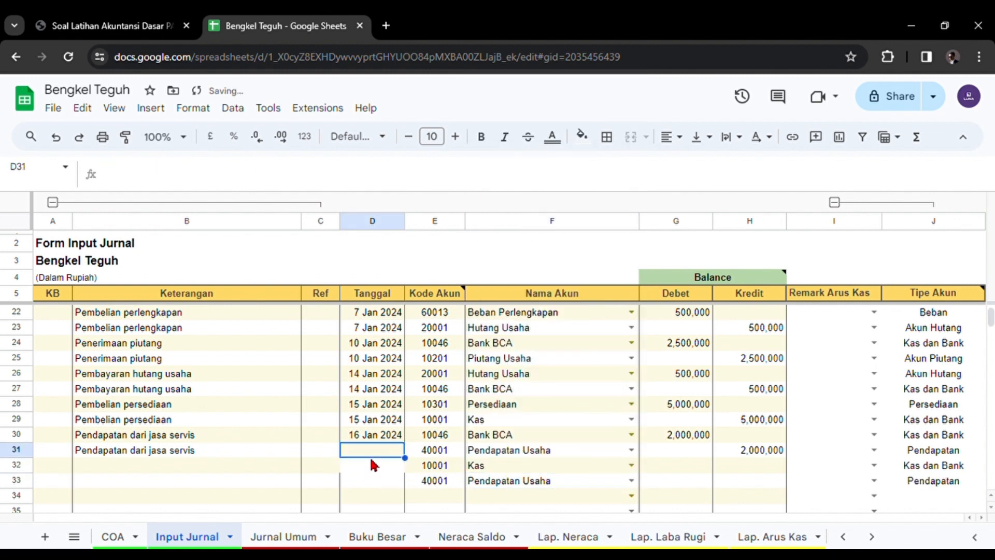
left_click(381, 467)
- Copy the date 16 Jan 2024 from D30 into D31 and D32
left_click(370, 440)
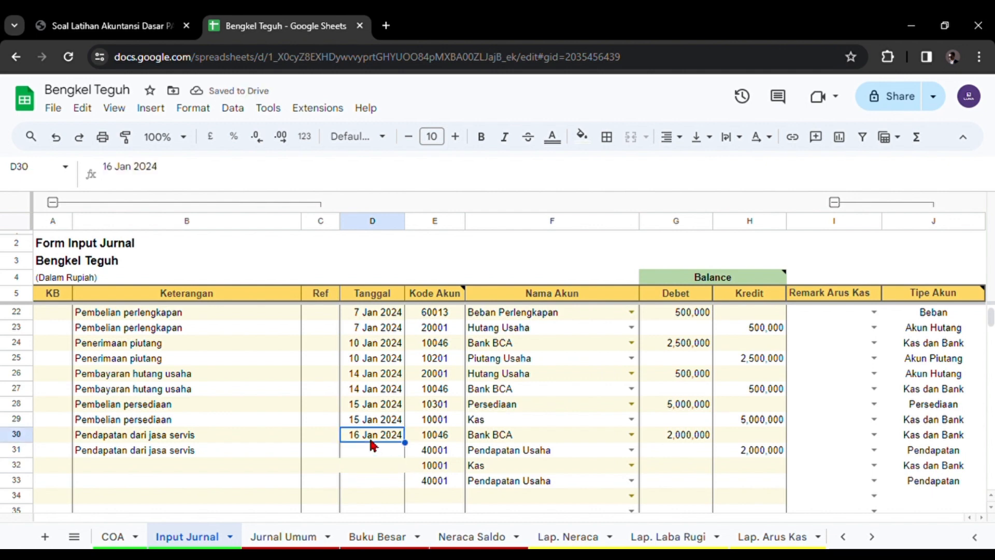
key("ctrl+c")
left_click(368, 451)
key("ctrl+v")
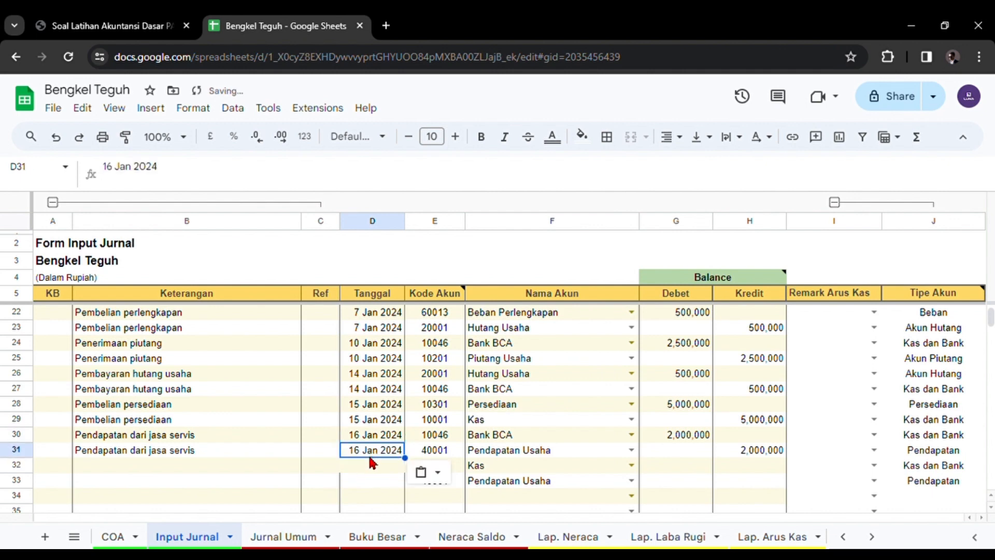
left_click(366, 465)
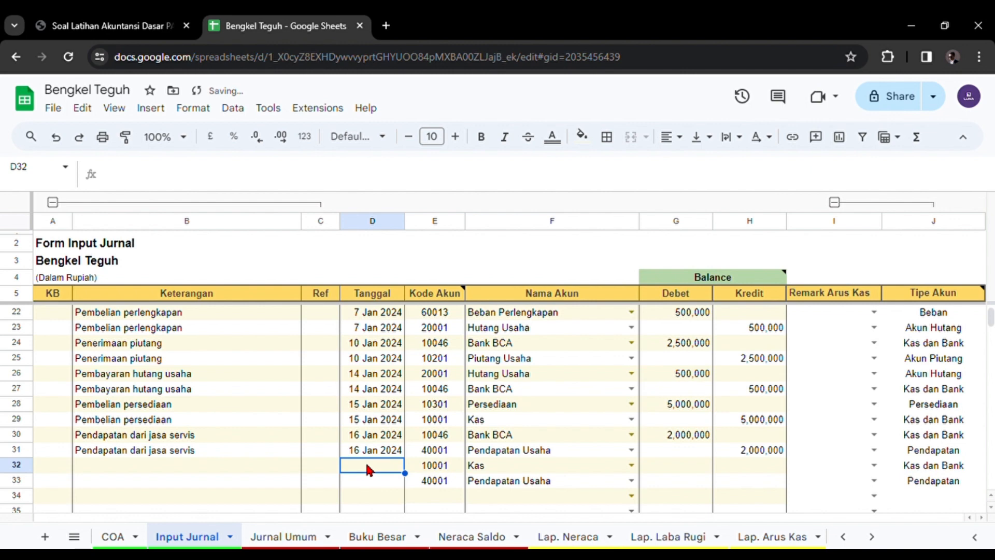
key("ctrl+v")
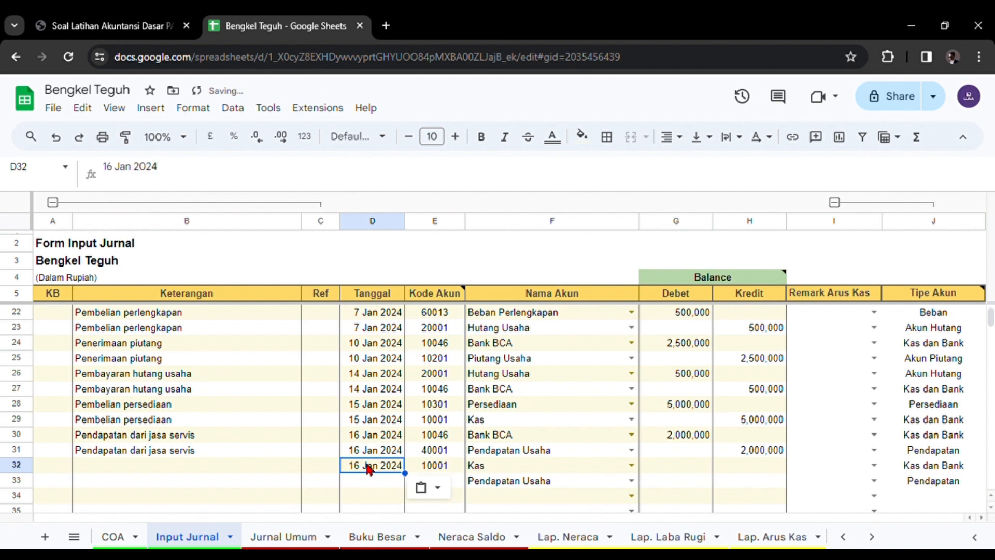
- Set the date in D32 to 18 Jan 2024 and copy it into D33
type("18 jan 24")
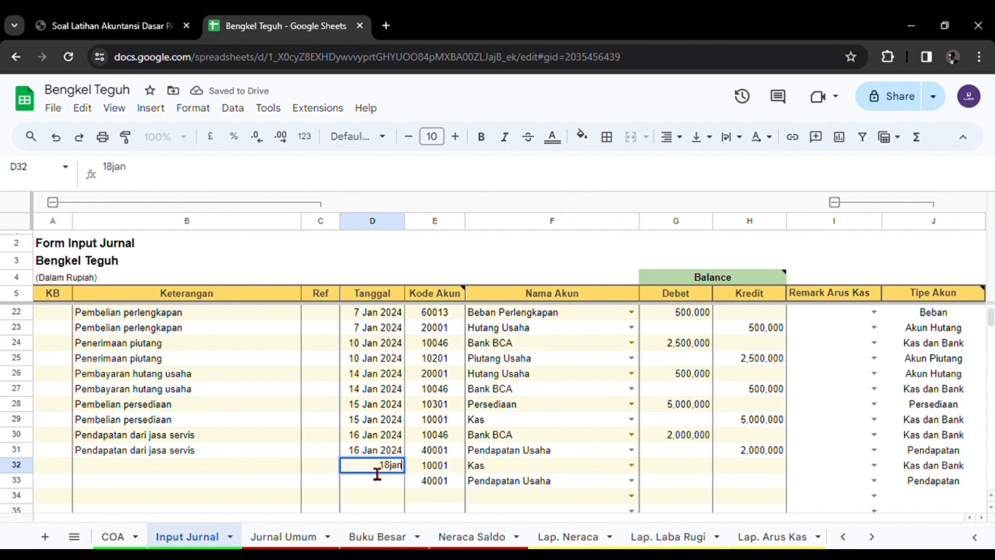
key("Return")
left_click(367, 465)
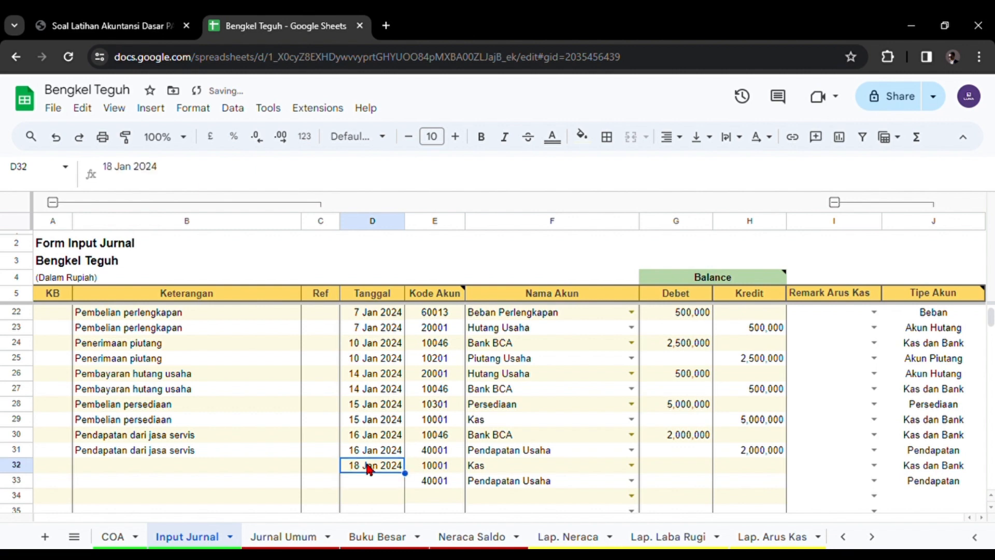
key("ctrl+c")
left_click(364, 481)
key("ctrl+v")
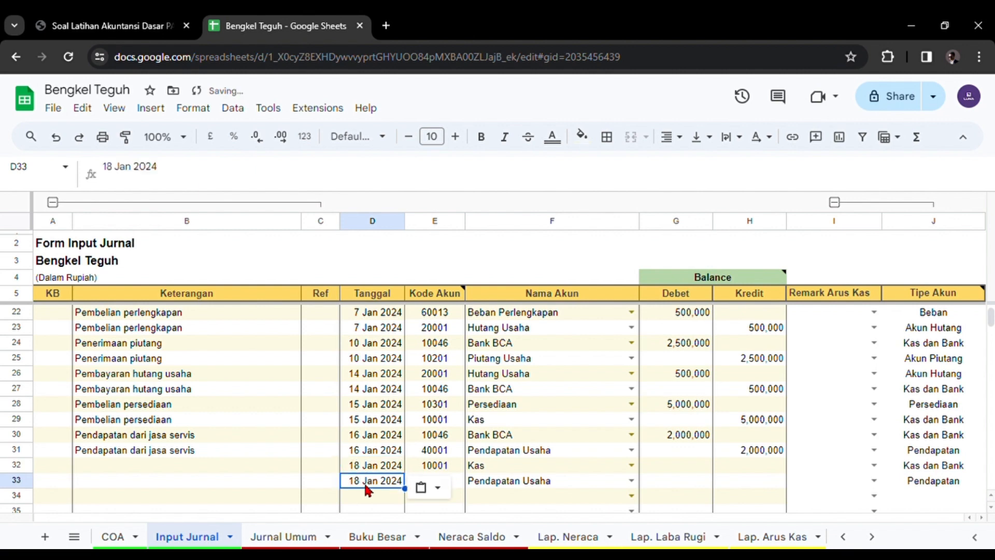
- Copy the description "Pendapatan dari jasa servis" from B31 into B32 and B33
left_click(213, 450)
key("ctrl+c")
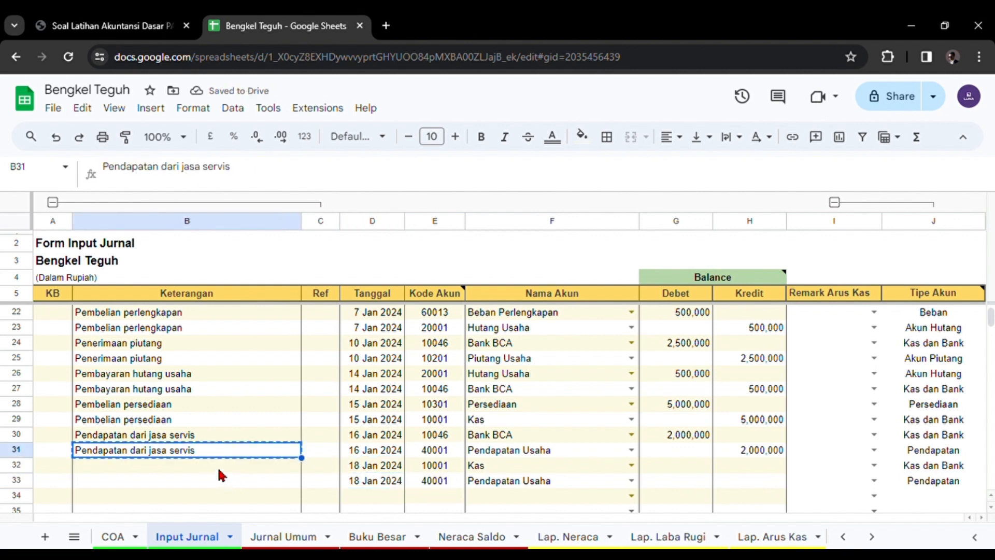
left_click_drag(216, 466, 221, 481)
key("ctrl+v")
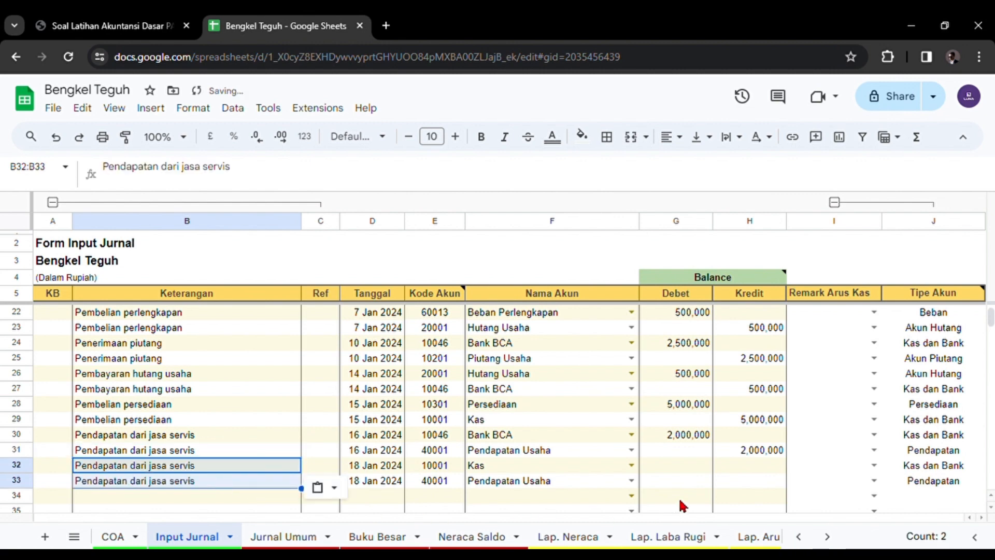
- Check transaction 13 in the exercise PDF, then record 2,000,000 as the Kas debit in row 32 and the Pendapatan Usaha credit in row 33
left_click(678, 465)
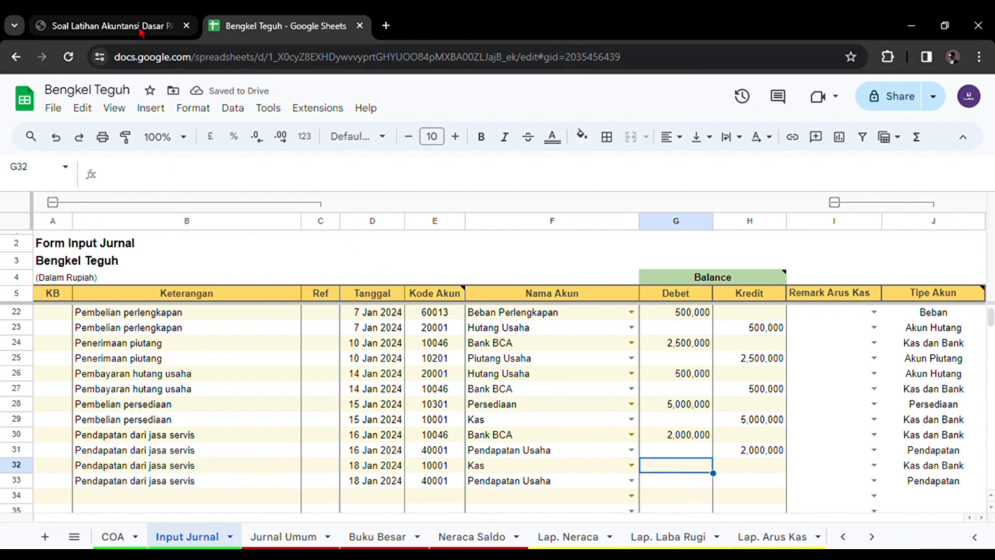
left_click(109, 25)
scroll(393, 352, "down", 3)
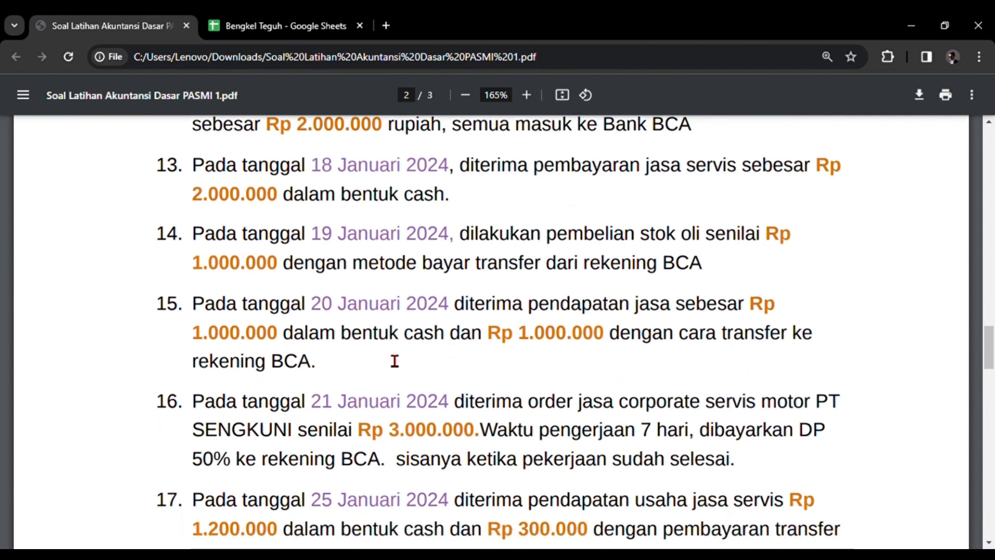
scroll(394, 353, "up", 1)
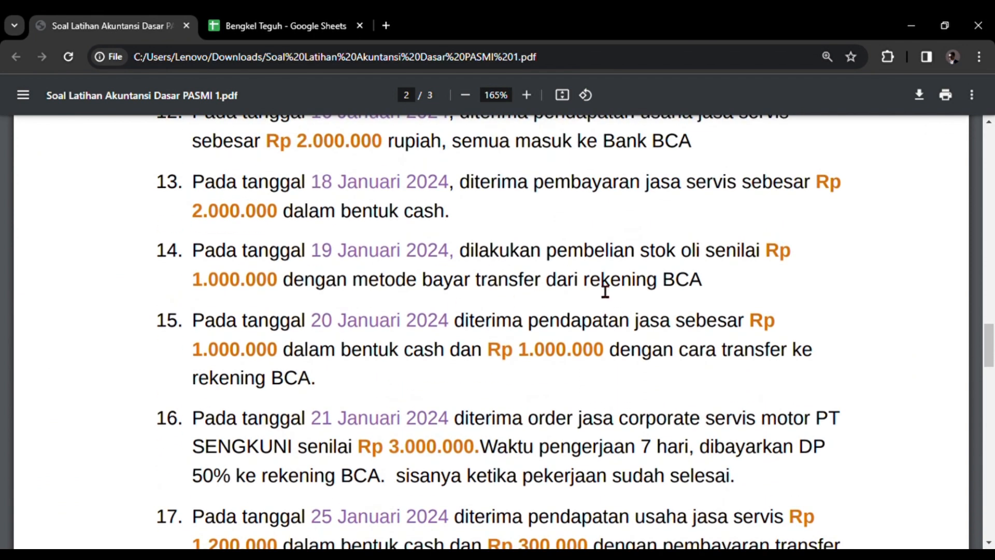
left_click(280, 26)
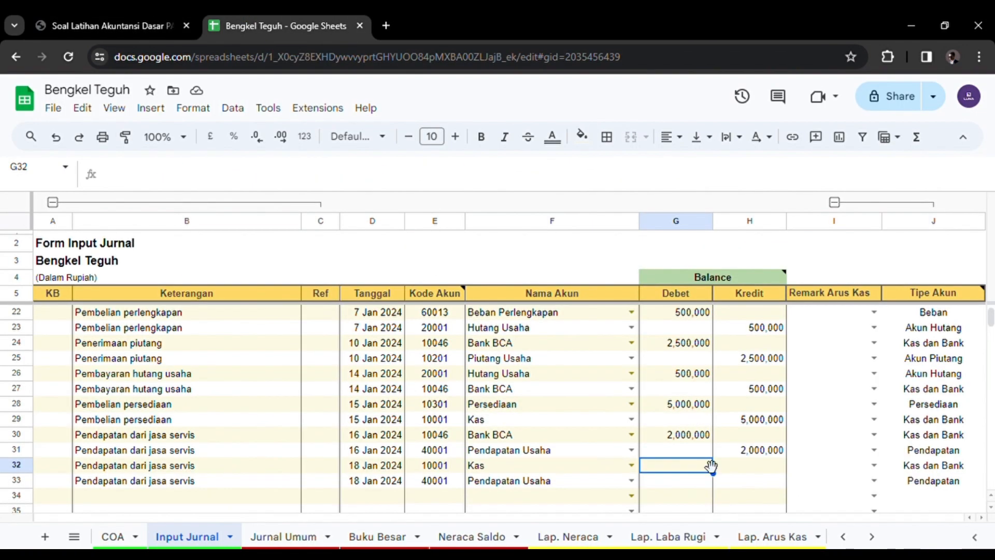
type("2000000")
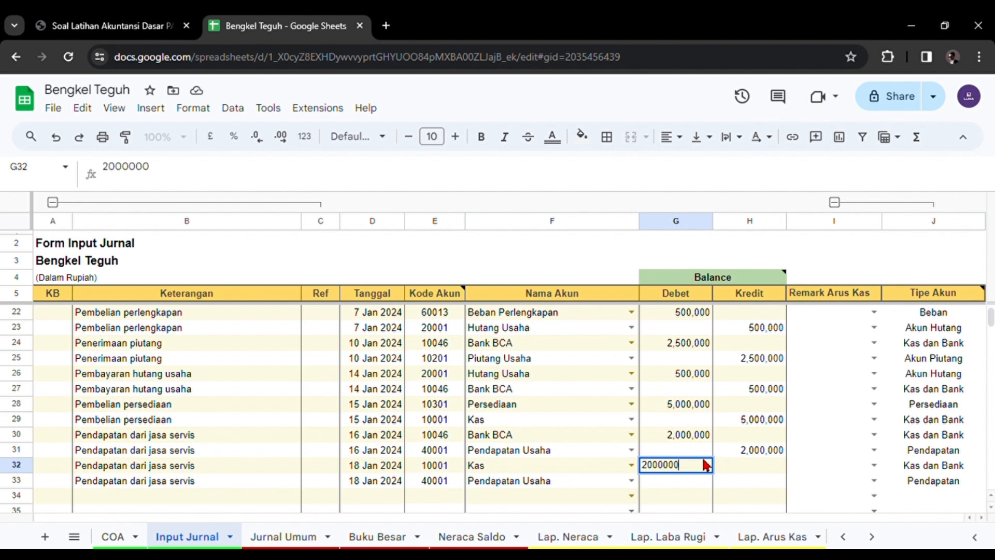
key("Return")
key("Right")
type("20")
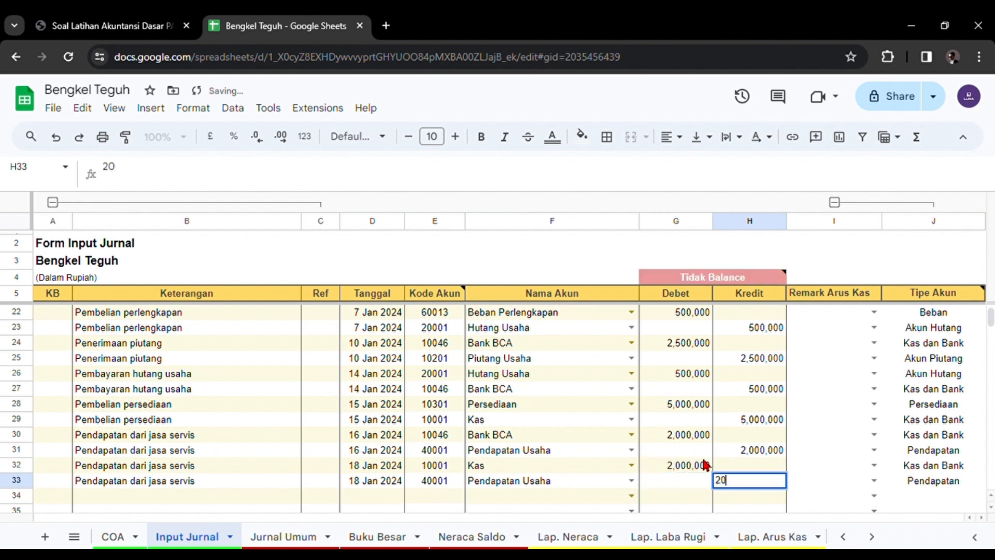
type("00000")
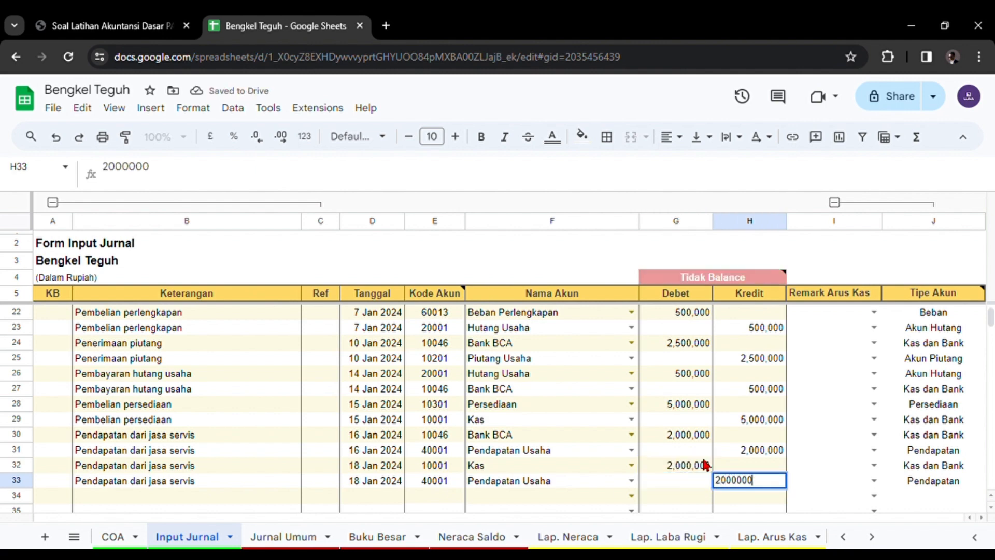
key("Return")
- Read transaction 15 in the exercise PDF, then return to the journal sheet and choose the account Kas for row 34
scroll(705, 464, "down", 1)
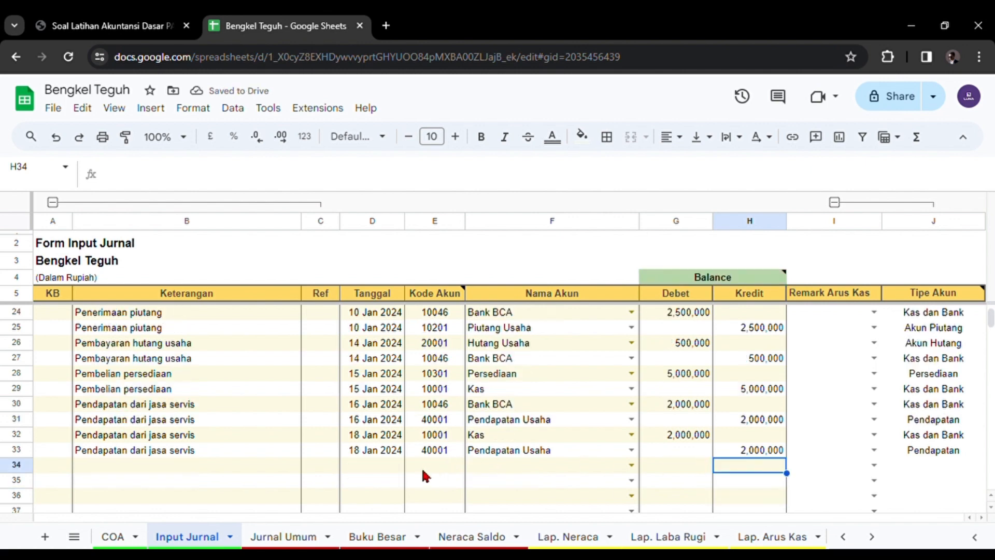
left_click(244, 468)
left_click(109, 25)
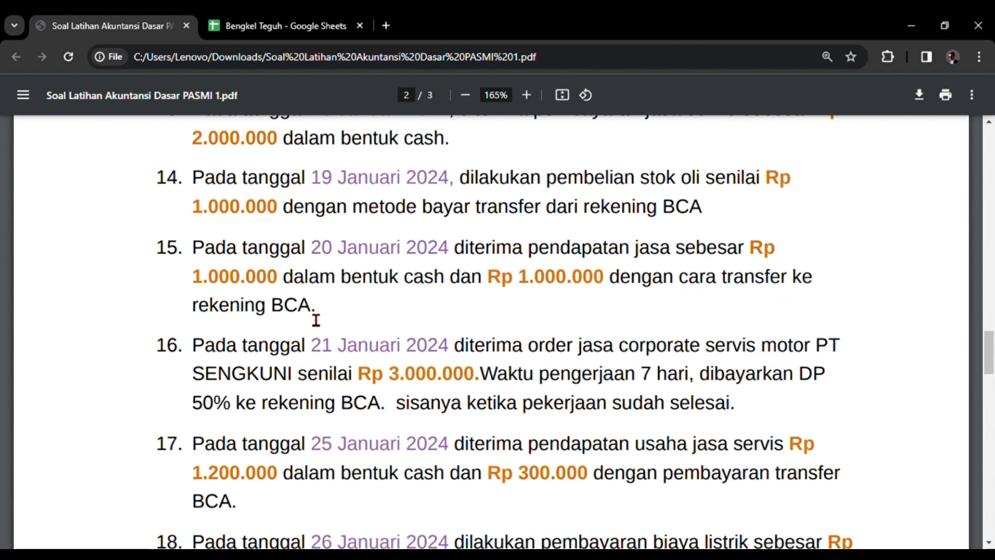
left_click(284, 25)
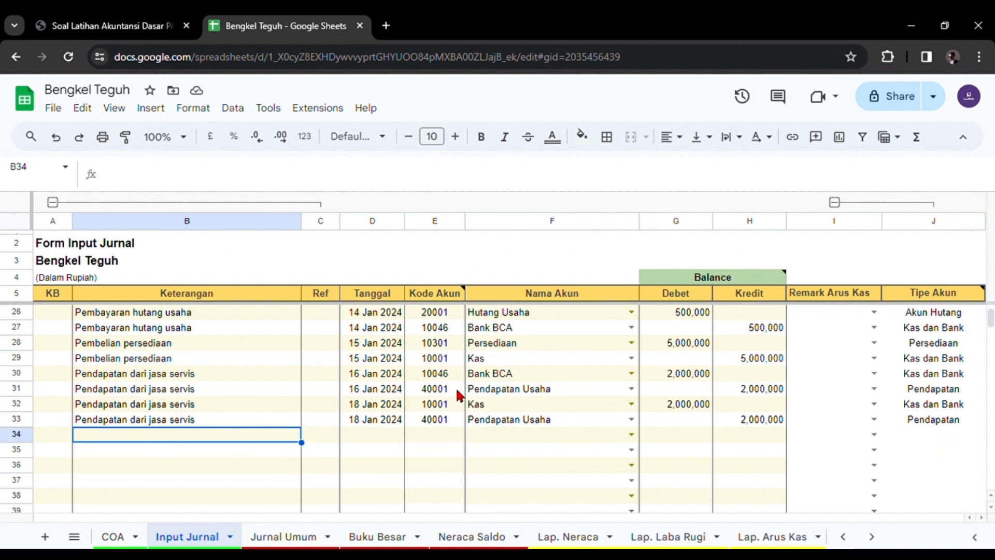
left_click(485, 435)
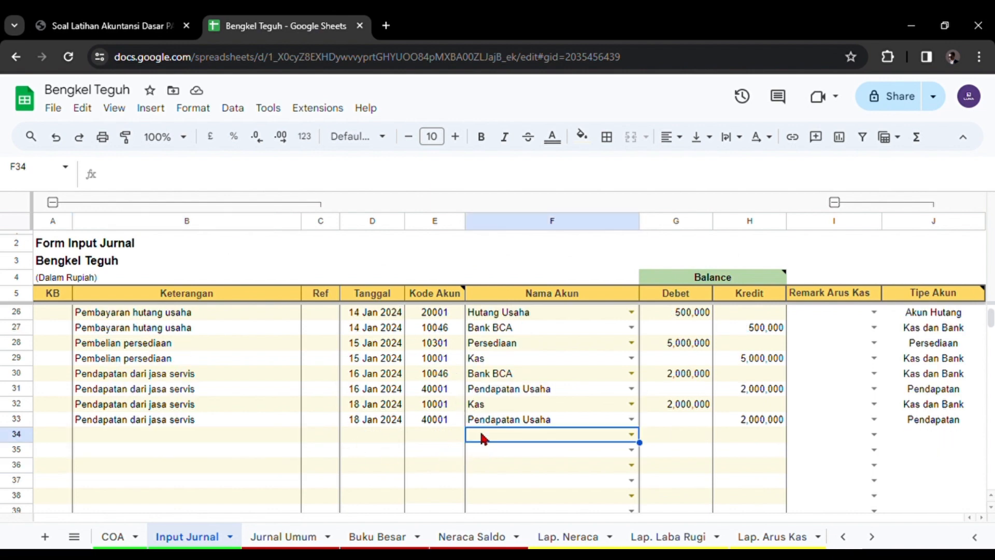
type("kas")
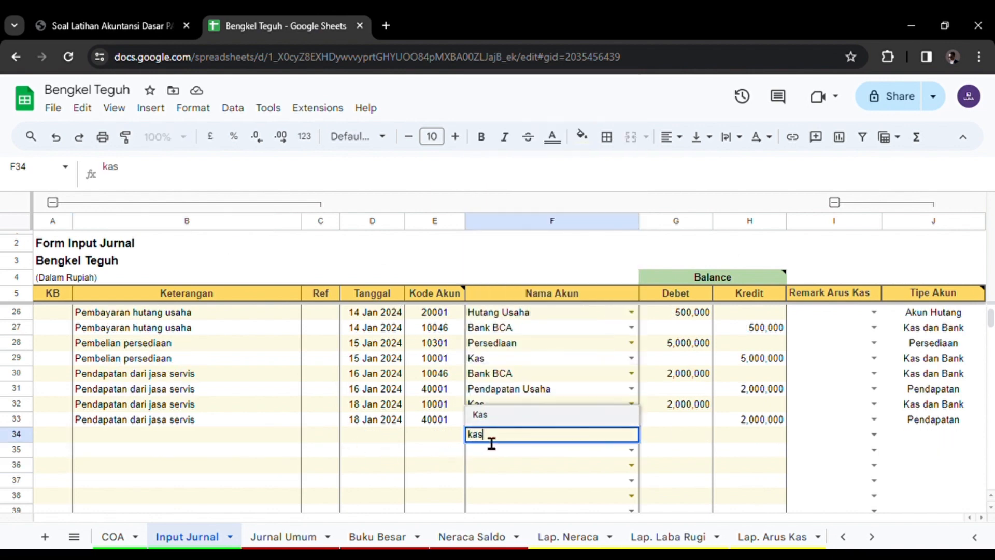
left_click(482, 414)
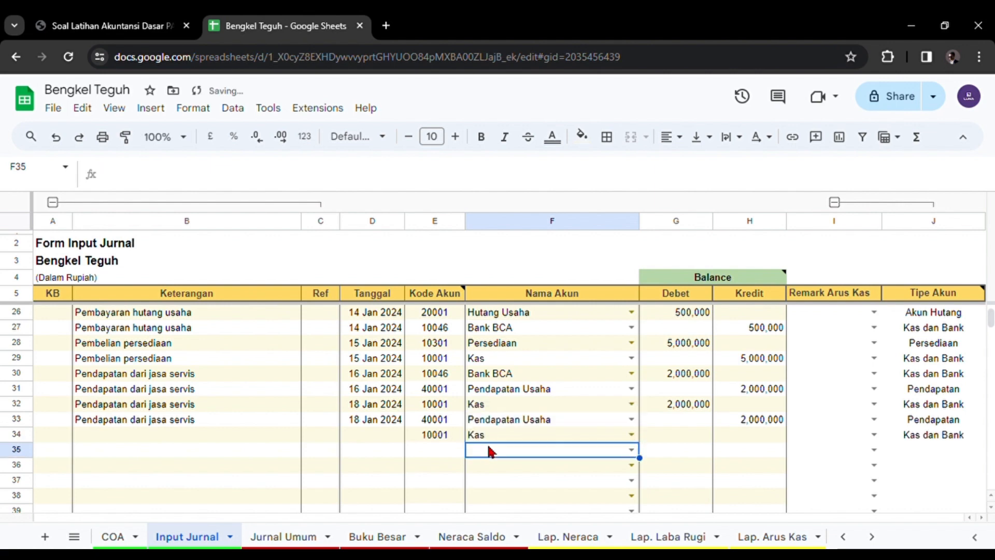
- Choose the account Bank BCA for row 35 and Pendapatan Usaha for row 36
type("bca")
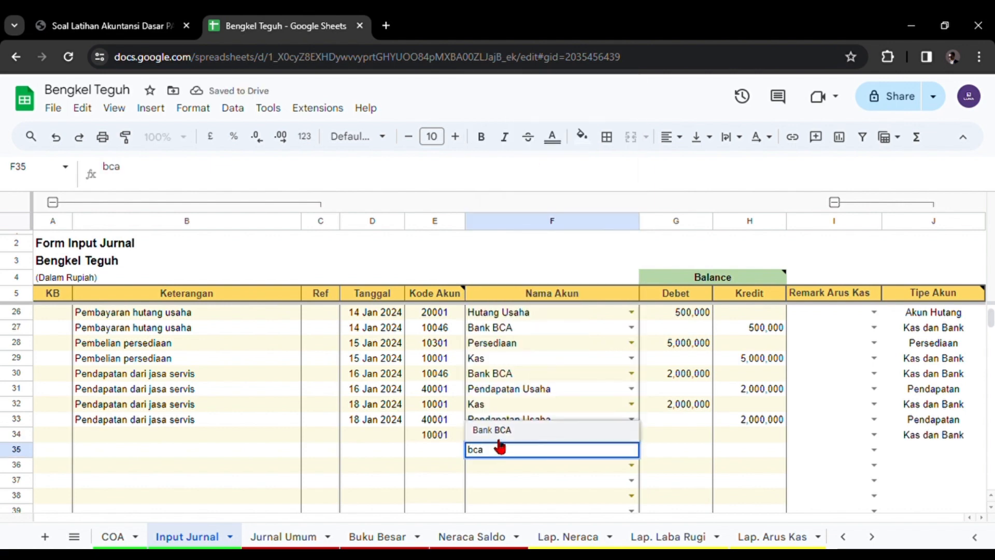
left_click(497, 435)
left_click(493, 463)
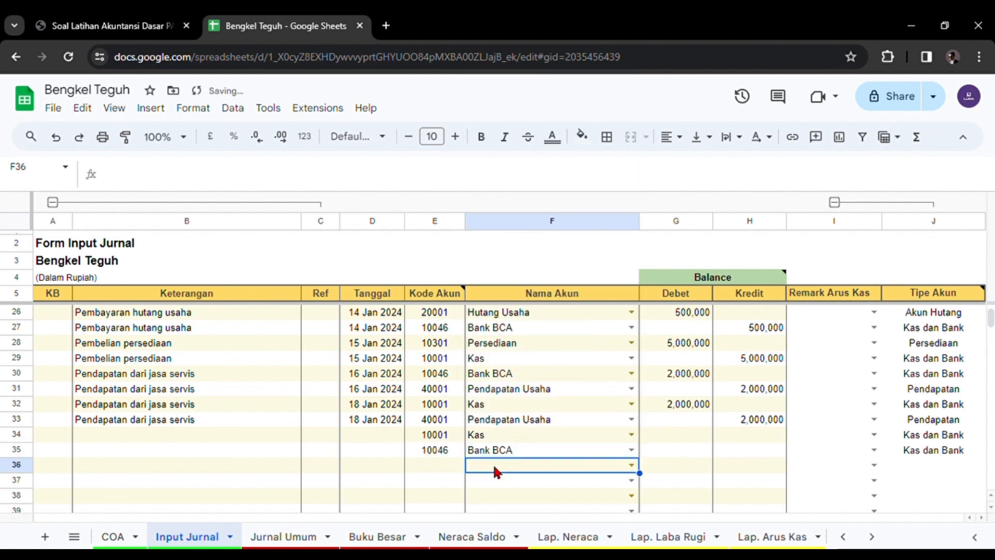
type("pend")
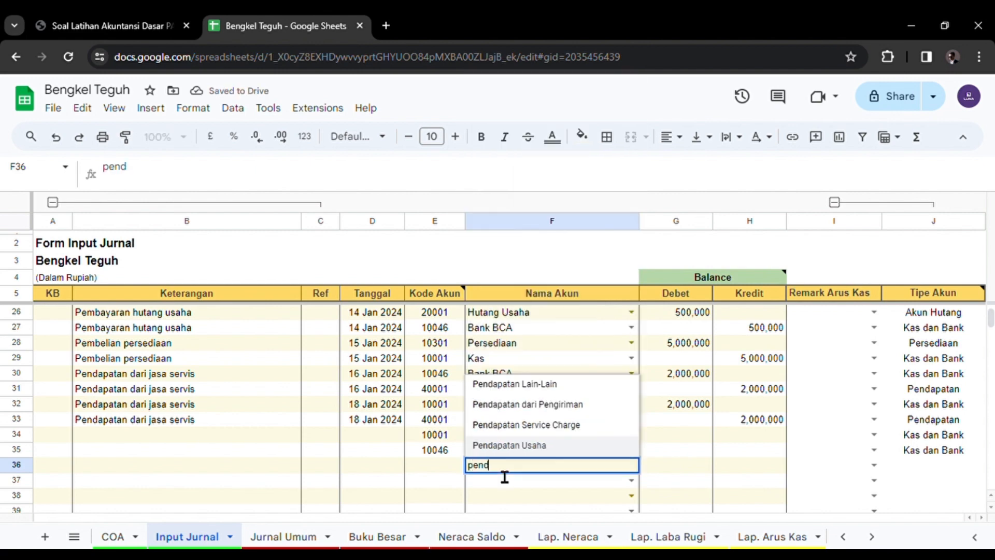
left_click(492, 446)
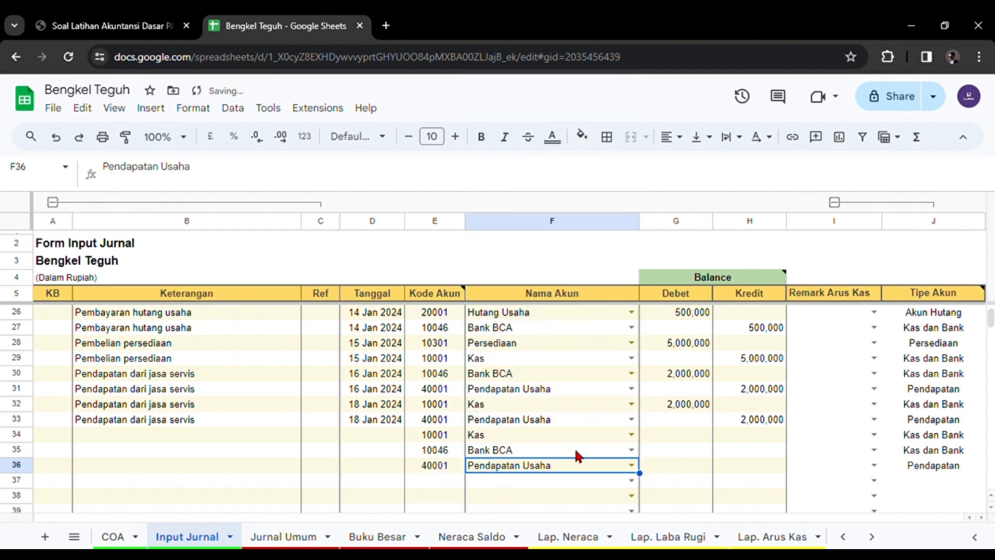
- Record debits of 1,000,000 for Kas in row 34 and 1,000,000 for Bank BCA in row 35
left_click(729, 465)
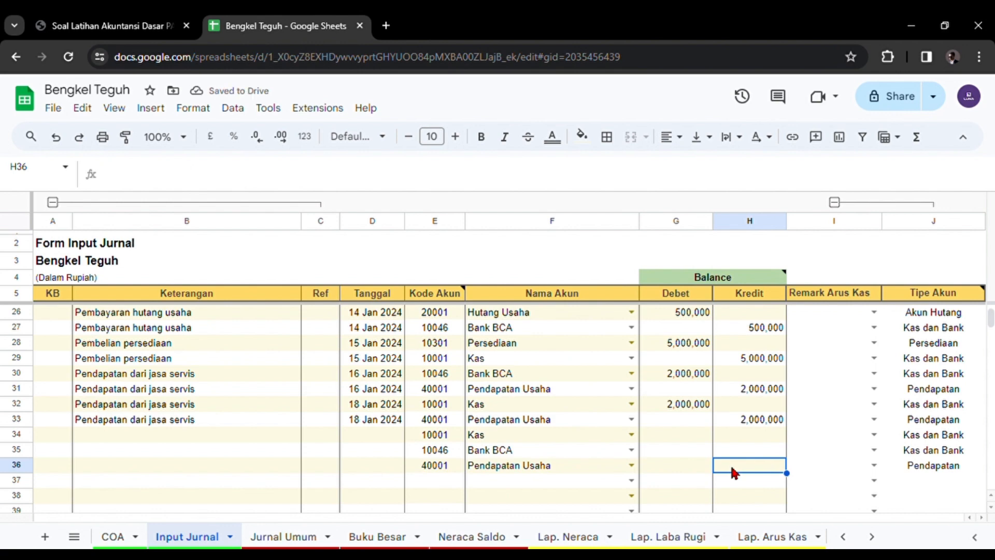
left_click(671, 435)
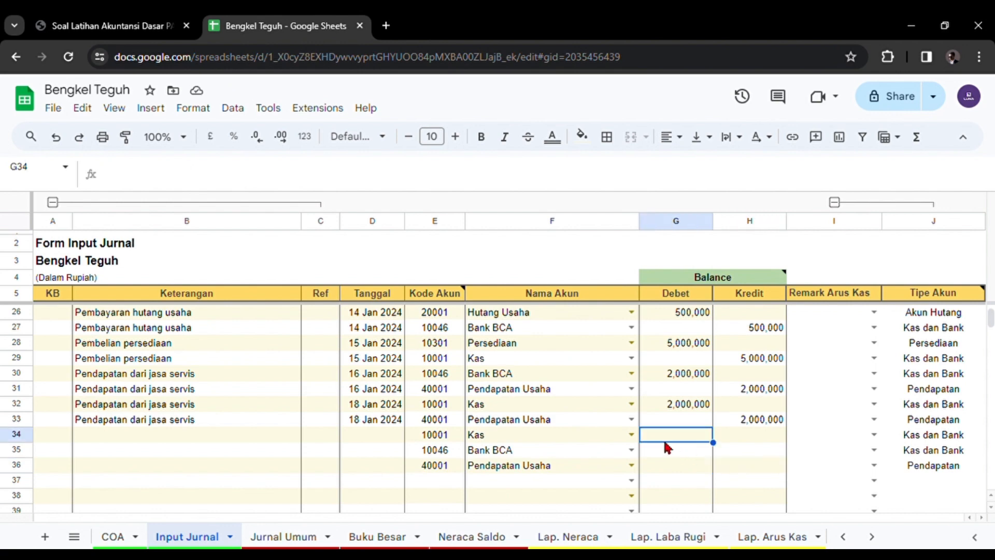
type("1000000")
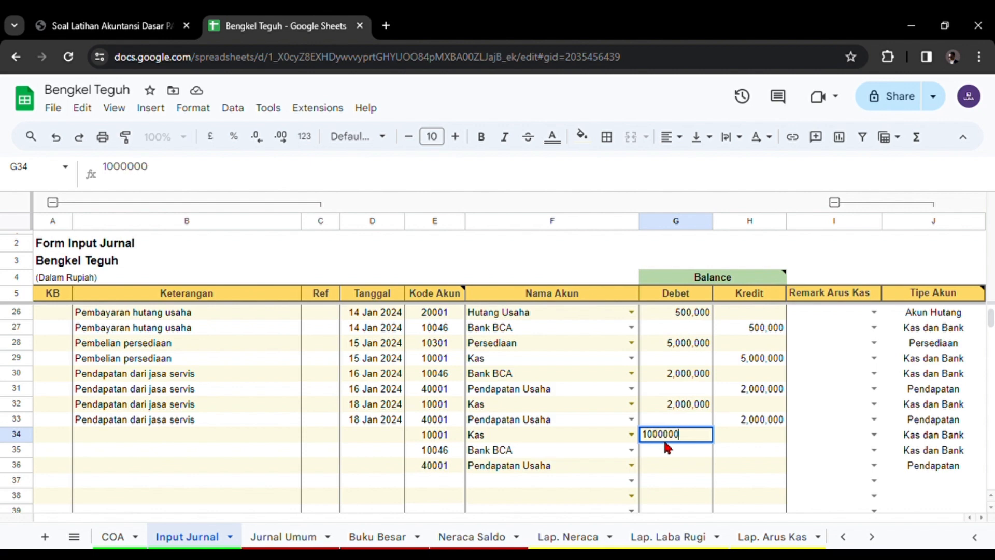
key("Return")
type("100")
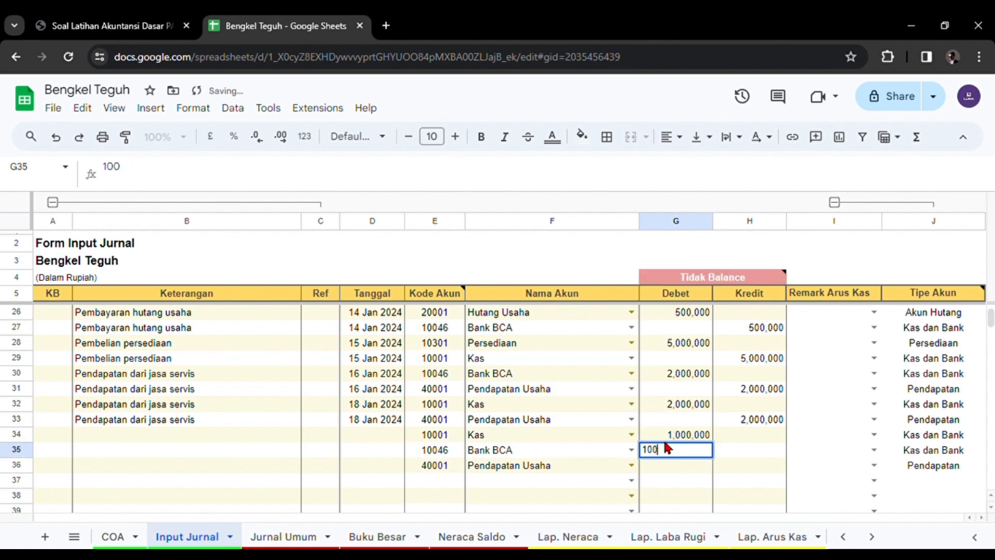
type("0000")
key("Return")
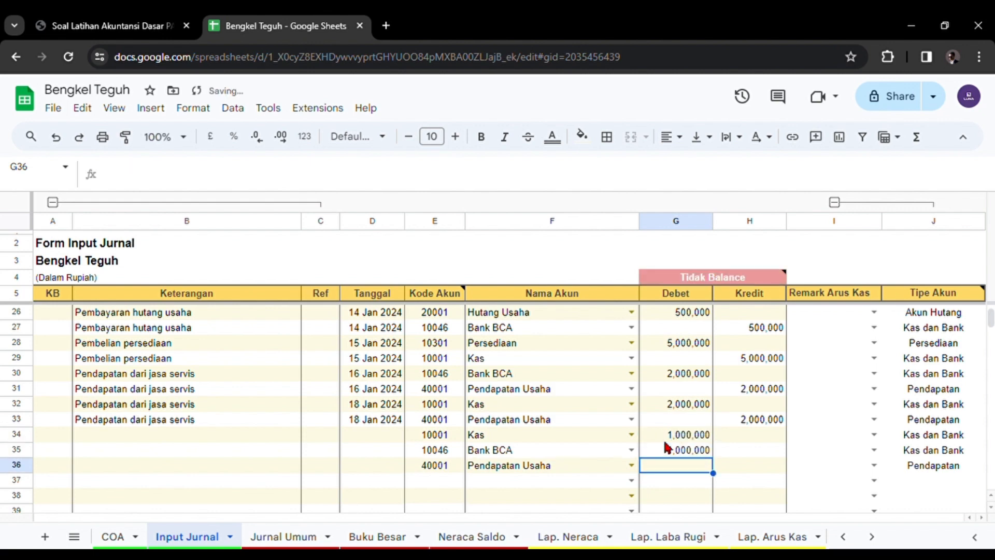
- Check the sum of the debits in G34:G35 and record 2,000,000 as the Pendapatan Usaha credit in row 36
left_click(703, 440)
left_click_drag(703, 439, 705, 451)
left_click(738, 465)
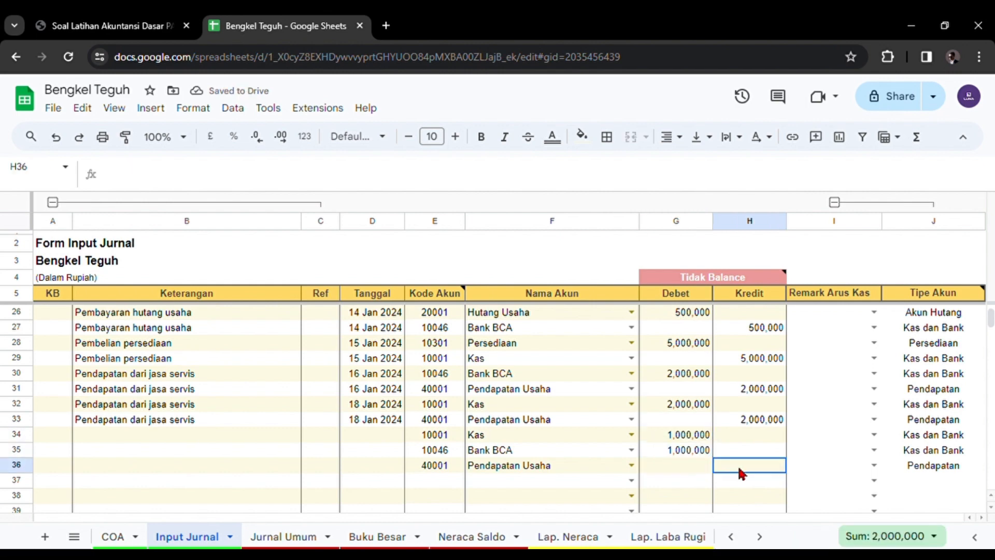
type("2000000")
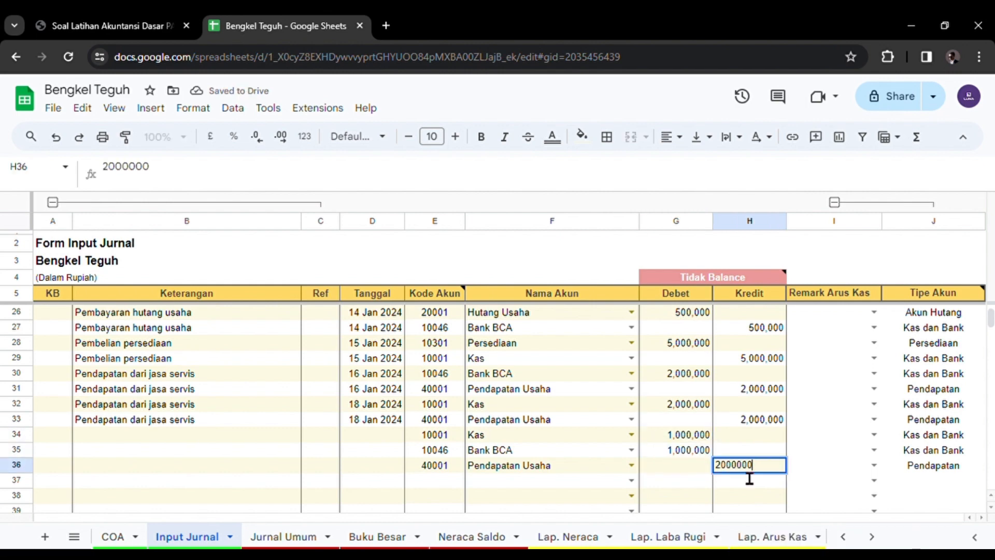
key("Return")
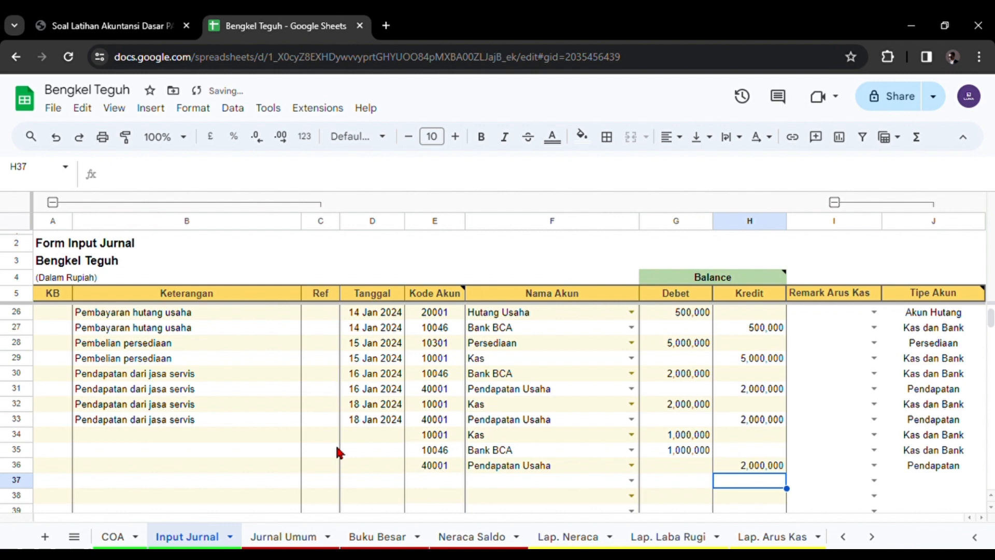
- Set the date in D34 to 19 Jan 2024 and paste the copied content into D35:D36
left_click(363, 431)
double_click(371, 438)
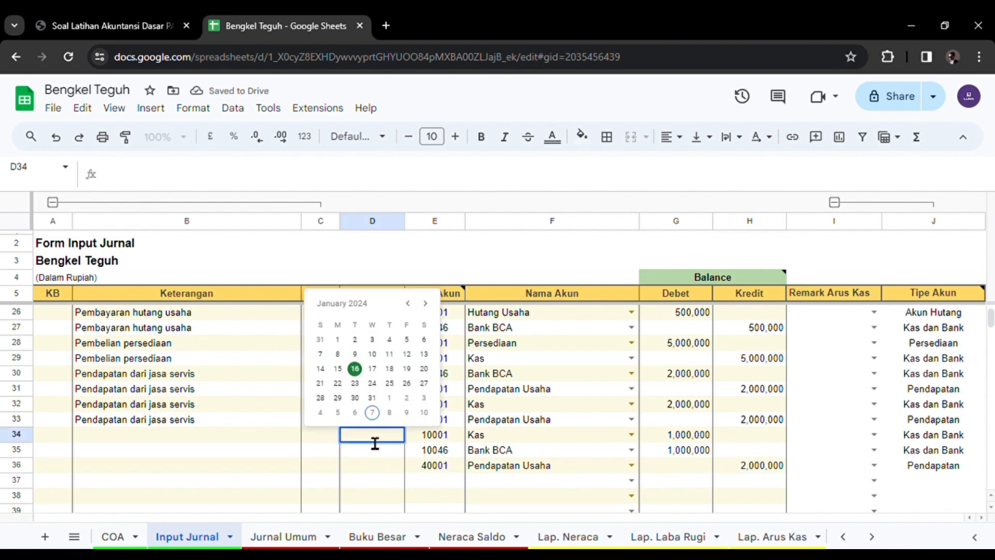
left_click(409, 369)
left_click_drag(371, 450, 369, 458)
type("Pendapatan dari jasa servis Pendapatan dari jasa servis")
- Copy the description "Pendapatan dari jasa servis" from B33 into B34:B36
left_click(159, 420)
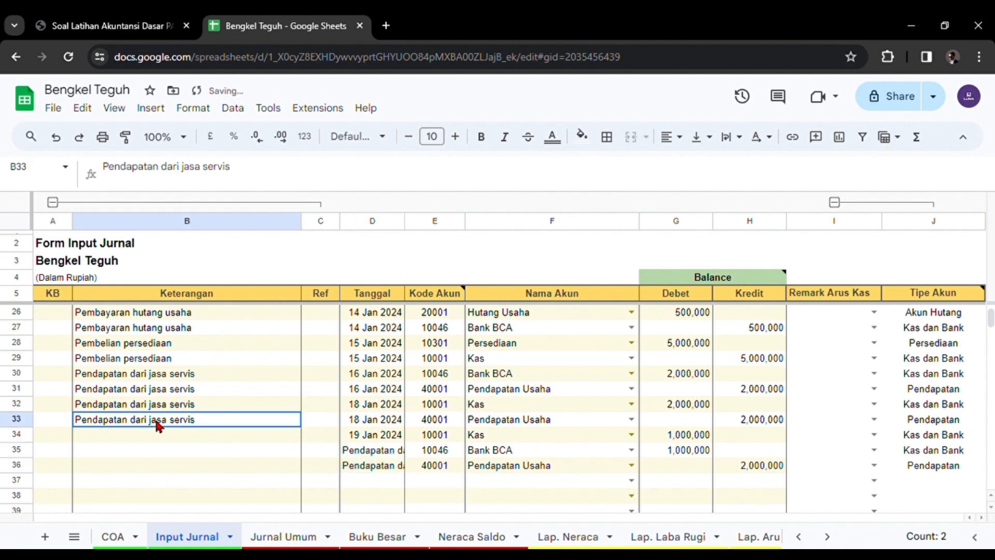
left_click_drag(155, 435, 165, 468)
type("Pendapatan dari jasa servis Pendapatan dari jasa servis Pendapatan dari jasa servis")
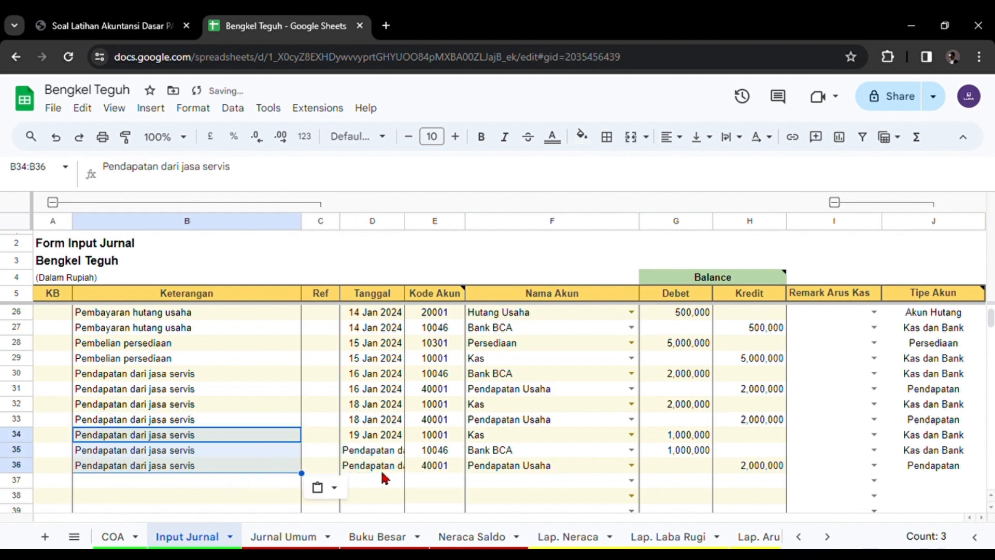
- Copy the date 19 Jan 2024 from D34 over the wrongly pasted text in D35:D36
left_click(386, 454)
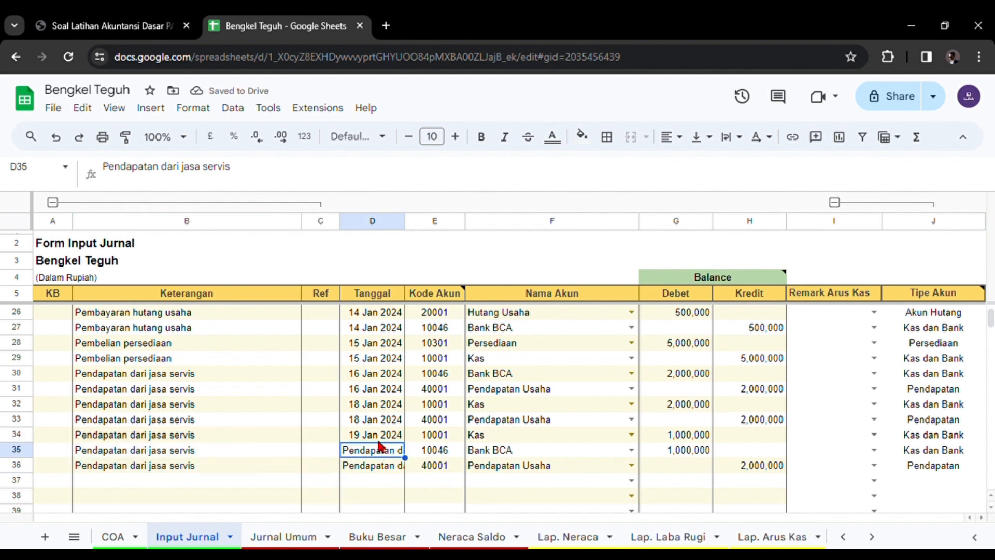
left_click(378, 439)
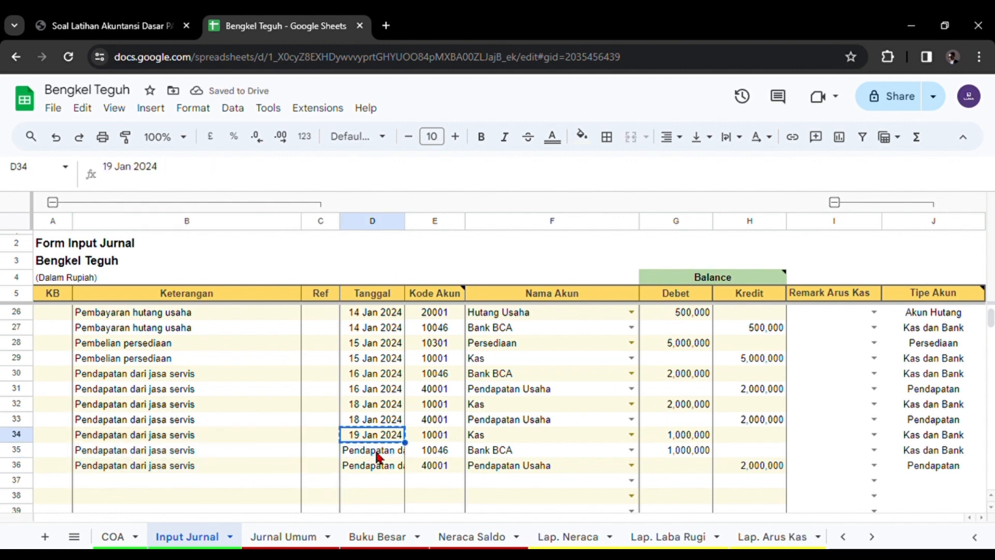
left_click_drag(378, 450, 378, 466)
type("19 Jan 2024 19 Jan 2024")
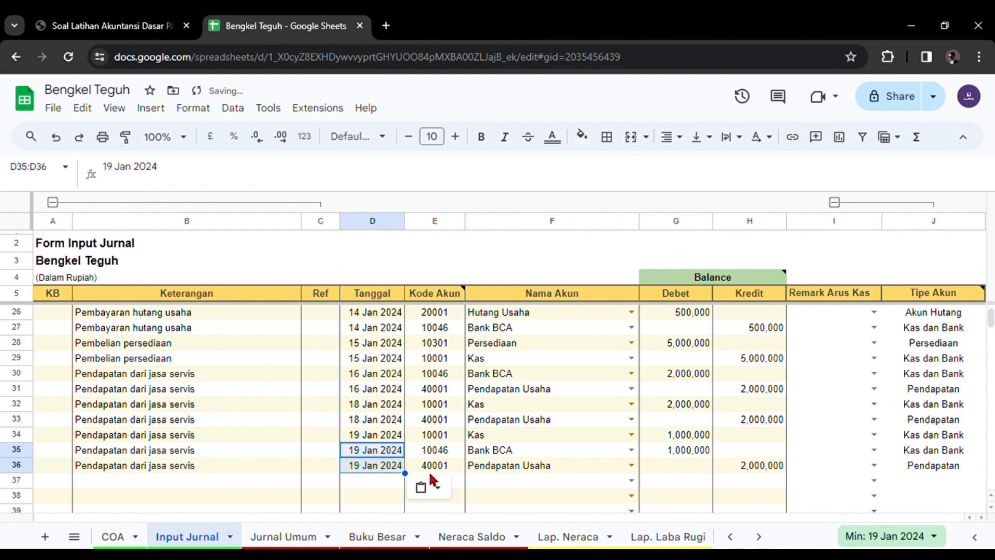
left_click(454, 482)
- Compare transactions 14 and 15 in the exercise PDF with the journal's inventory purchase entry and the 19 Jan 2024 rows
left_click(126, 27)
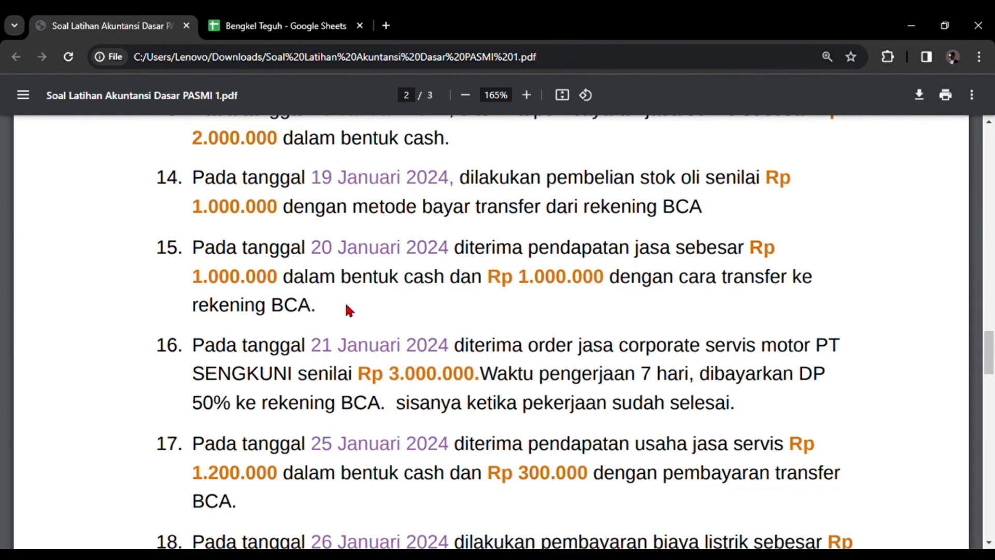
left_click(272, 29)
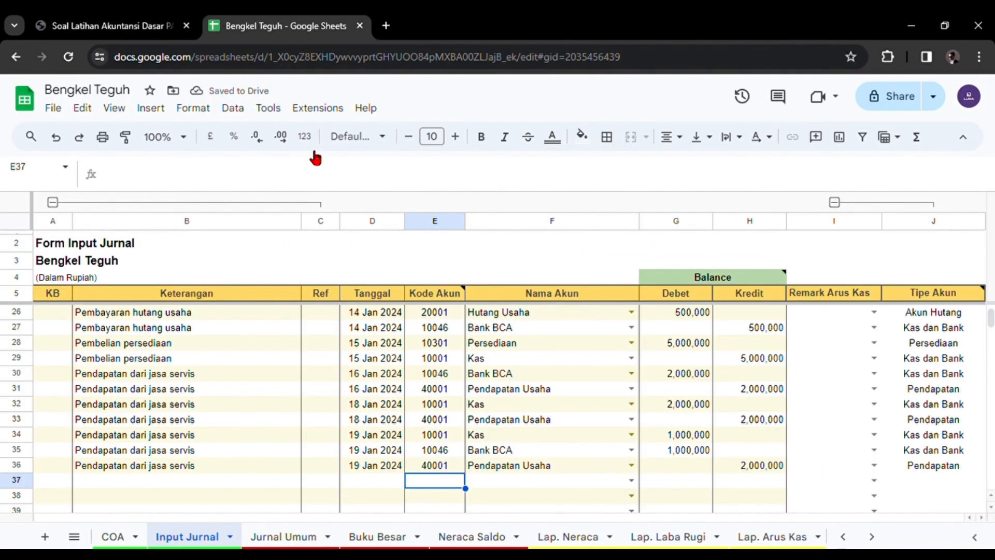
left_click(138, 29)
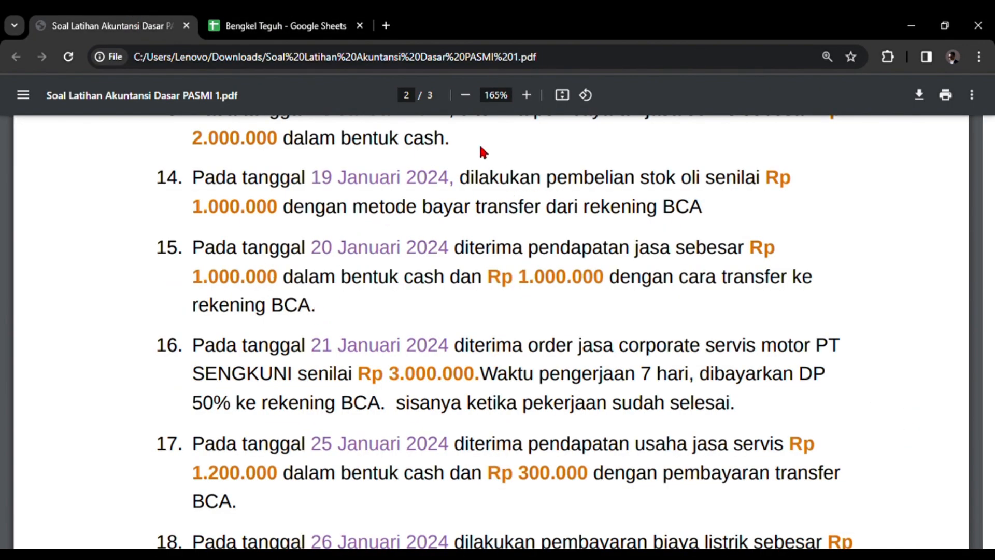
left_click(280, 29)
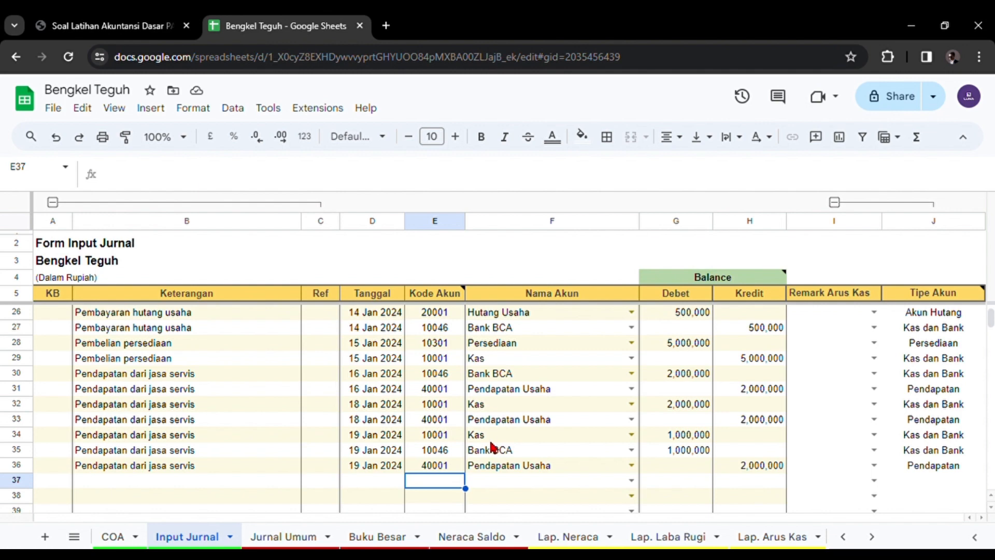
left_click(492, 346)
scroll(520, 494, "up", 1)
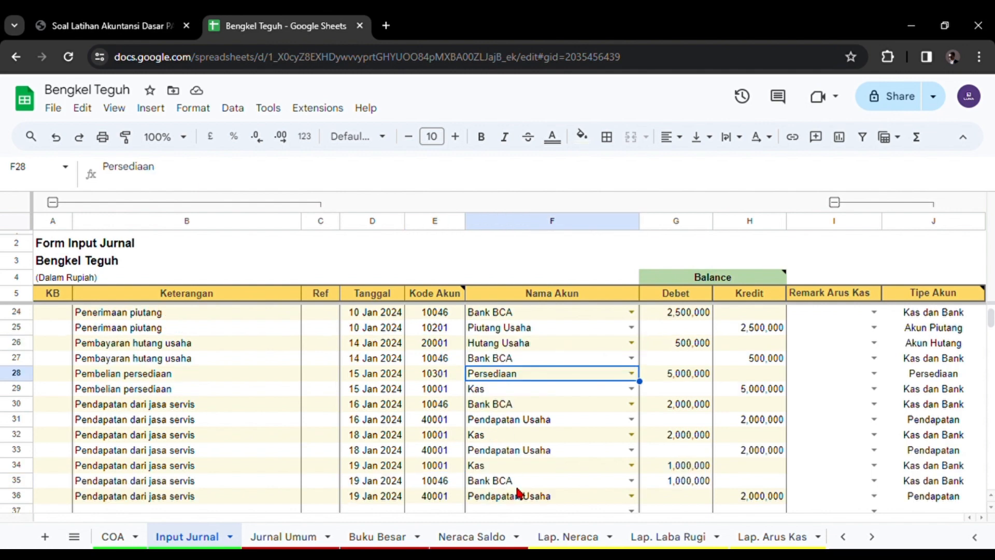
scroll(520, 493, "down", 1)
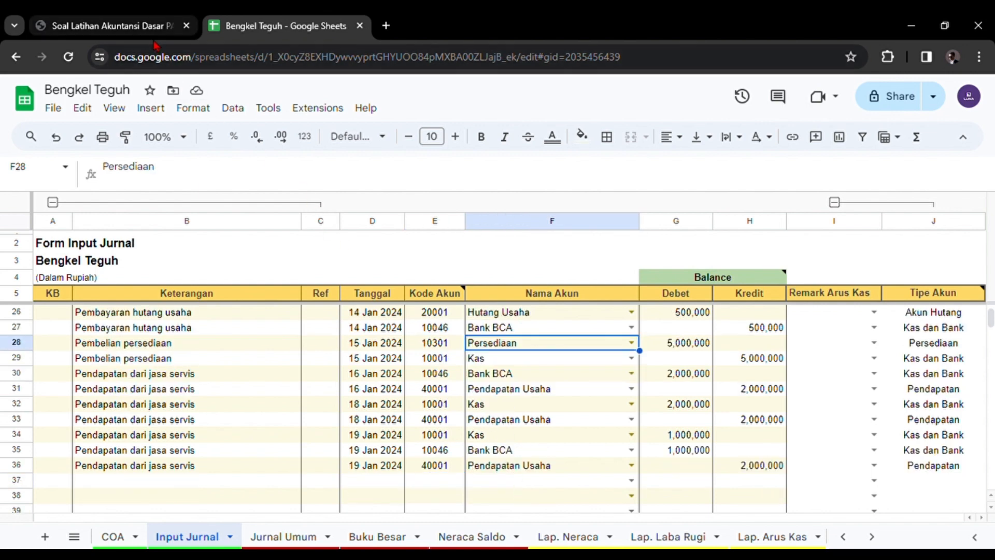
left_click(369, 440)
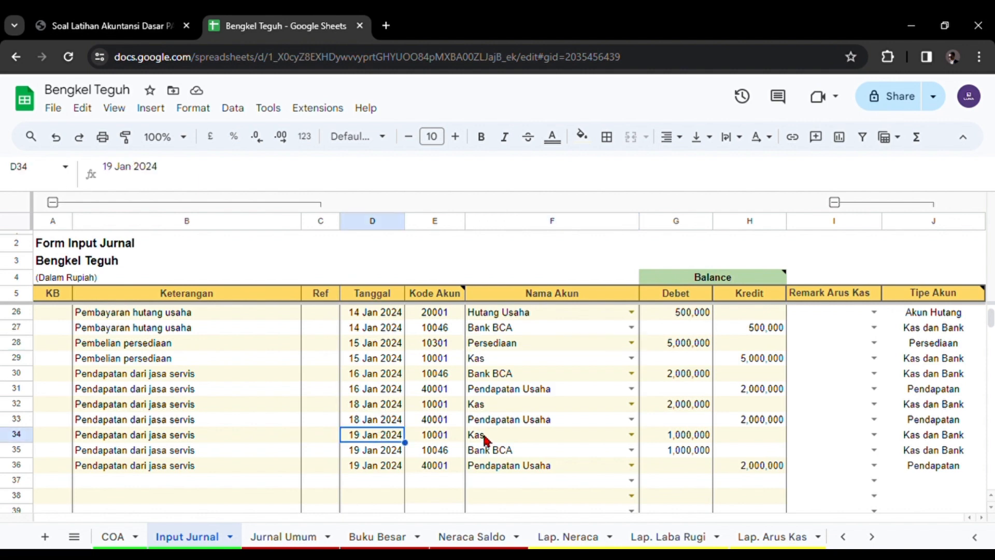
- Change the account name in row 34 to Persediaan
left_click(486, 437)
type("pers")
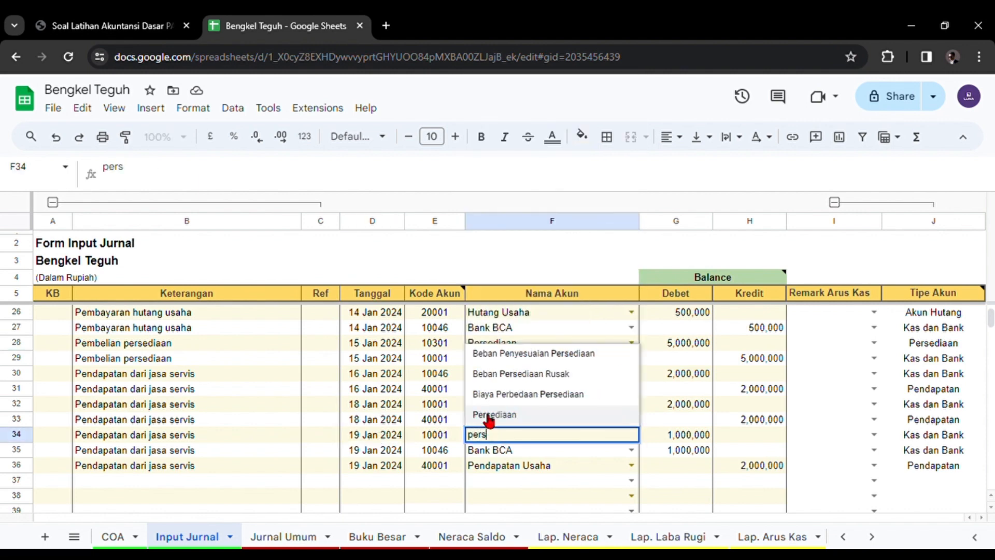
left_click(490, 414)
left_click(487, 454)
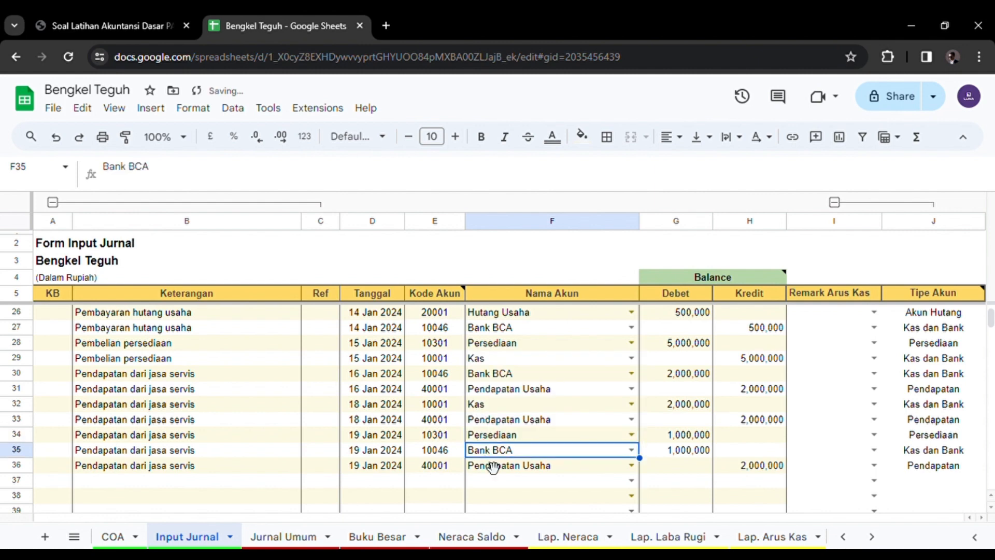
- Check transaction 14 in the exercise PDF and clear the surplus Pendapatan Usaha entry in B36:J36
left_click(111, 25)
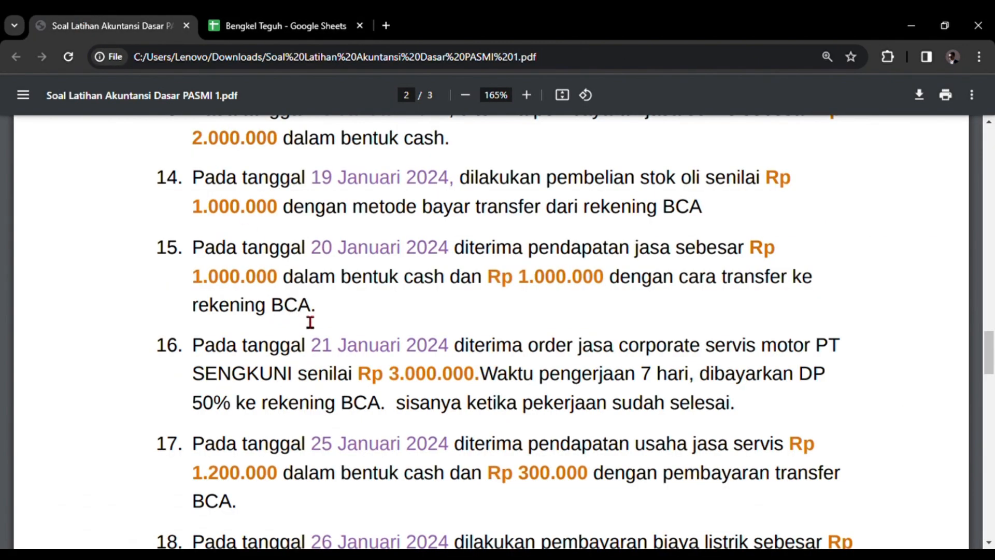
scroll(345, 342, "down", 1)
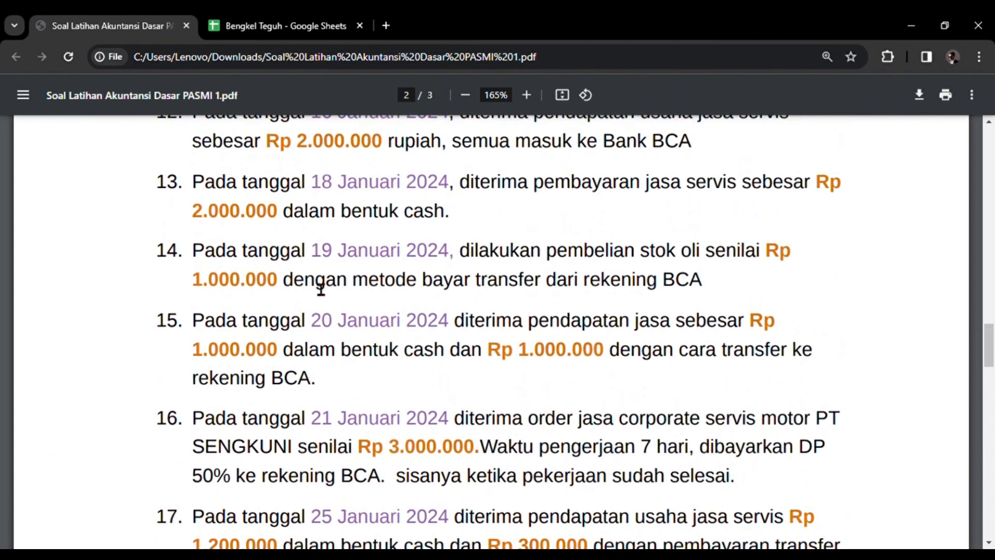
left_click(274, 22)
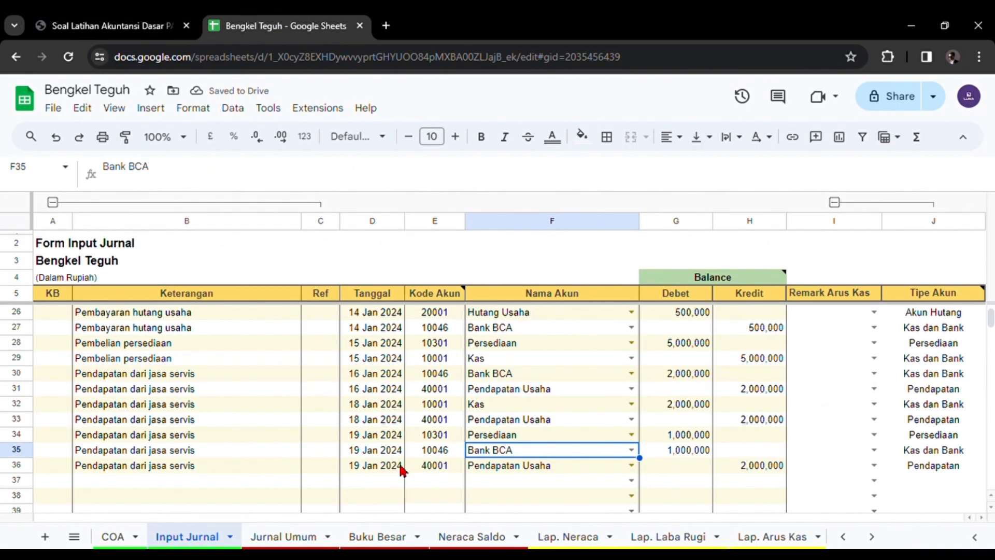
left_click(113, 470)
left_click_drag(113, 472, 922, 473)
key("Delete")
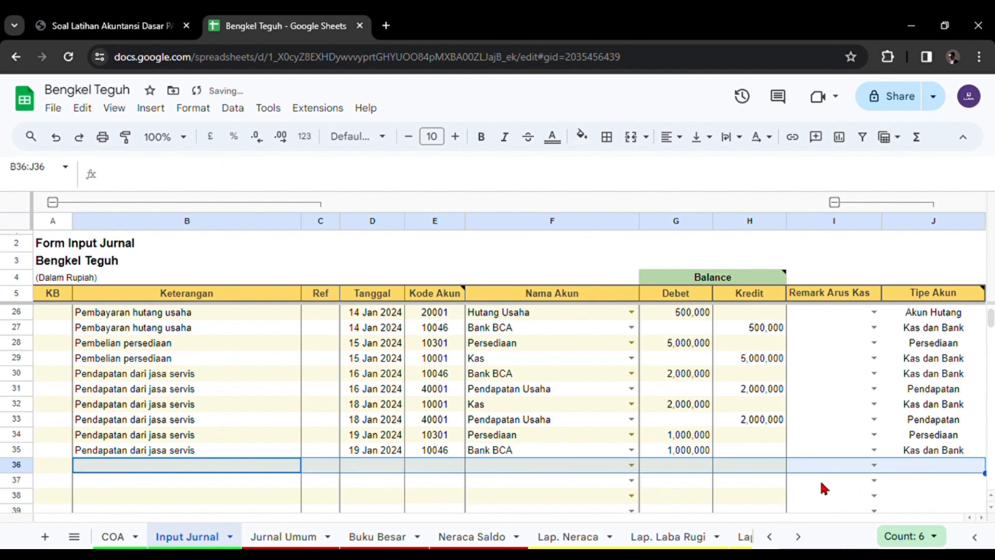
left_click(594, 463)
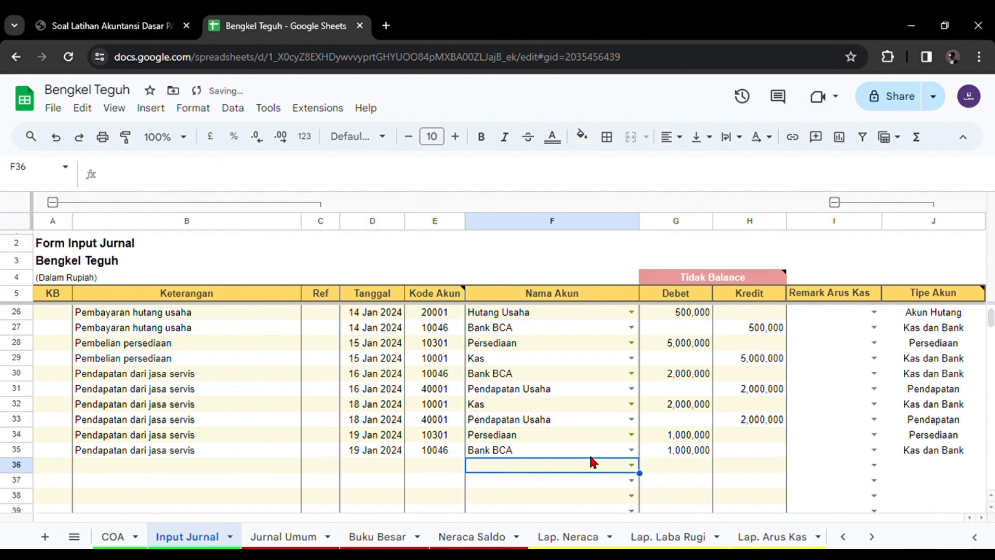
- Clear the Bank BCA debit in G35 and record 1,000,000 as its credit in H35, checking the exercise PDF
left_click(680, 450)
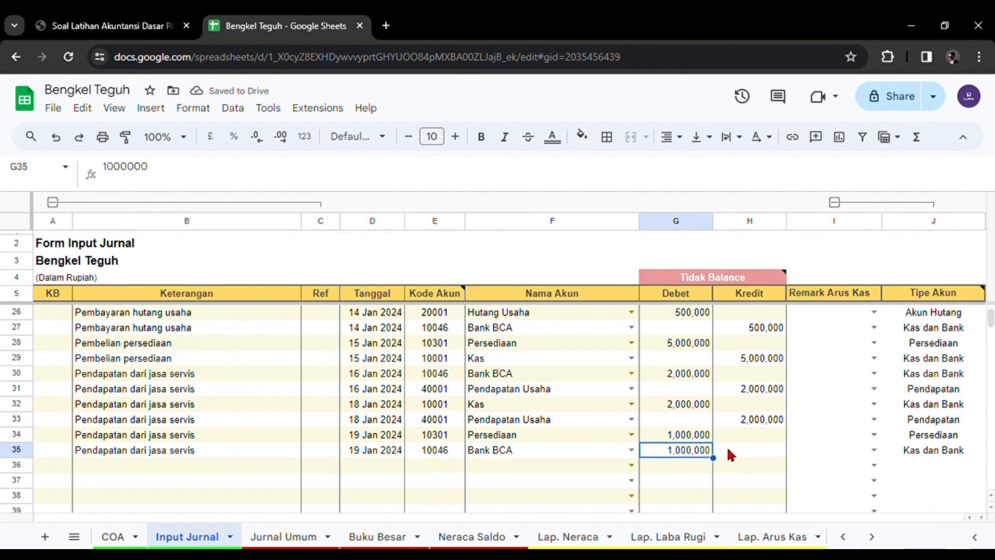
key("Delete")
left_click(104, 25)
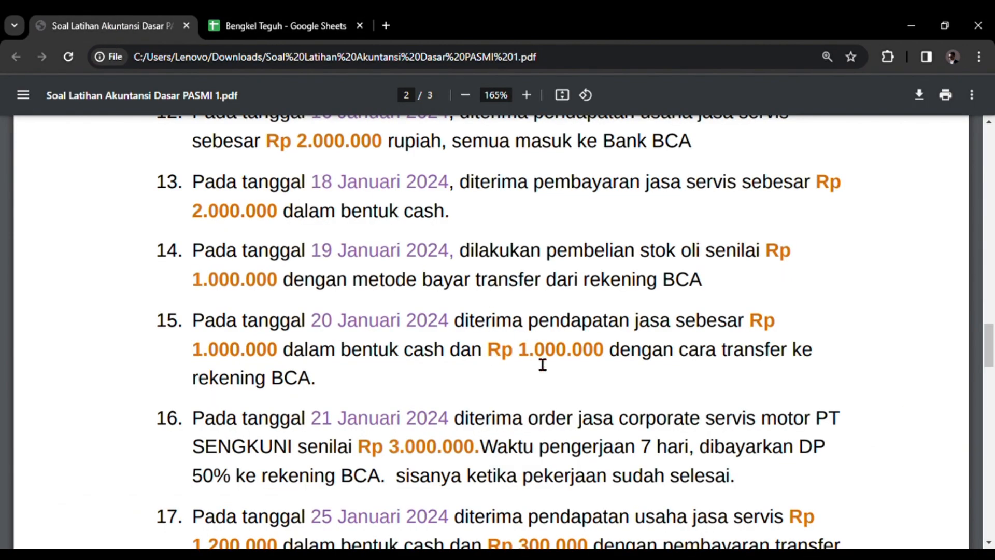
left_click(278, 25)
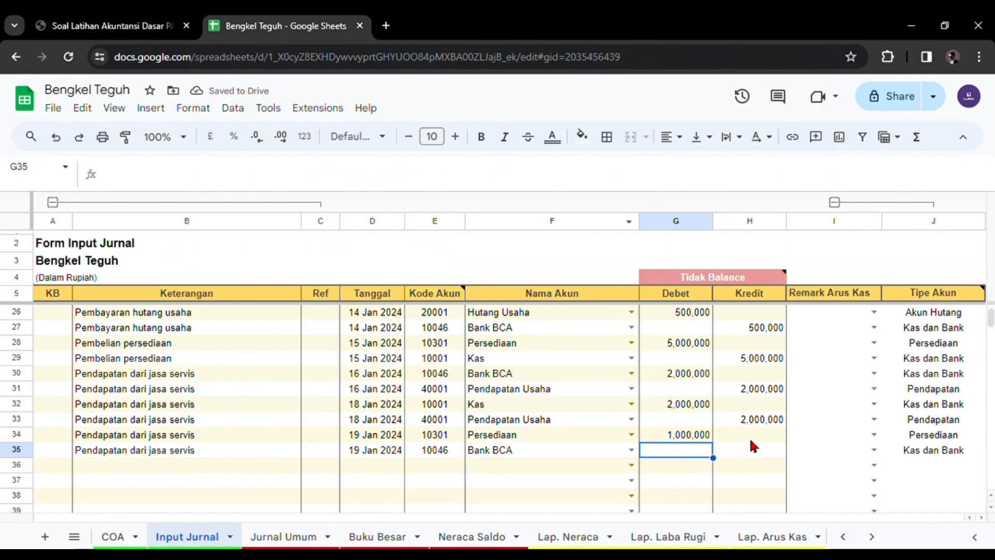
left_click(754, 455)
type("1000000")
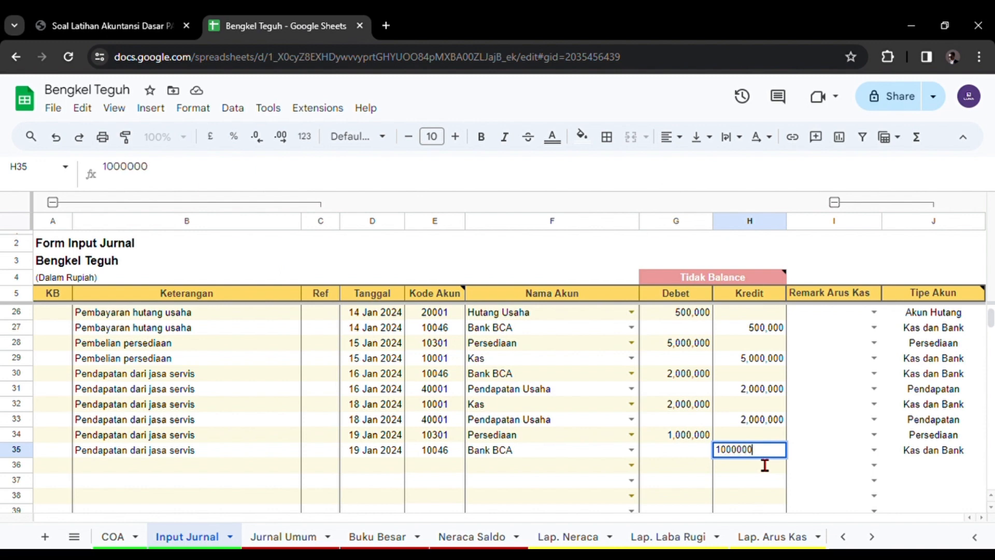
key("Return")
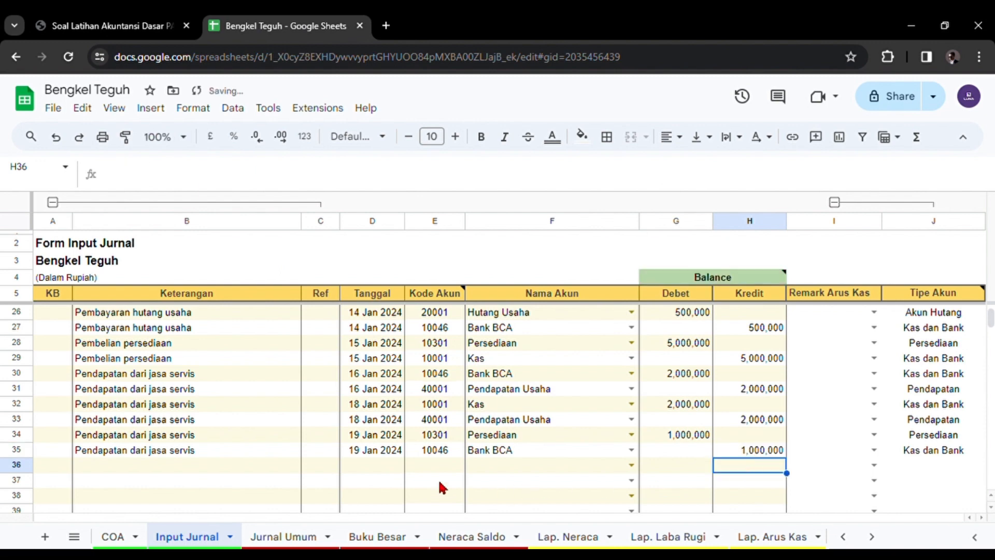
- Start the transaction 15 entry in row 36 with the date 20 Jan 2024 and the account Kas
left_click(377, 467)
double_click(378, 468)
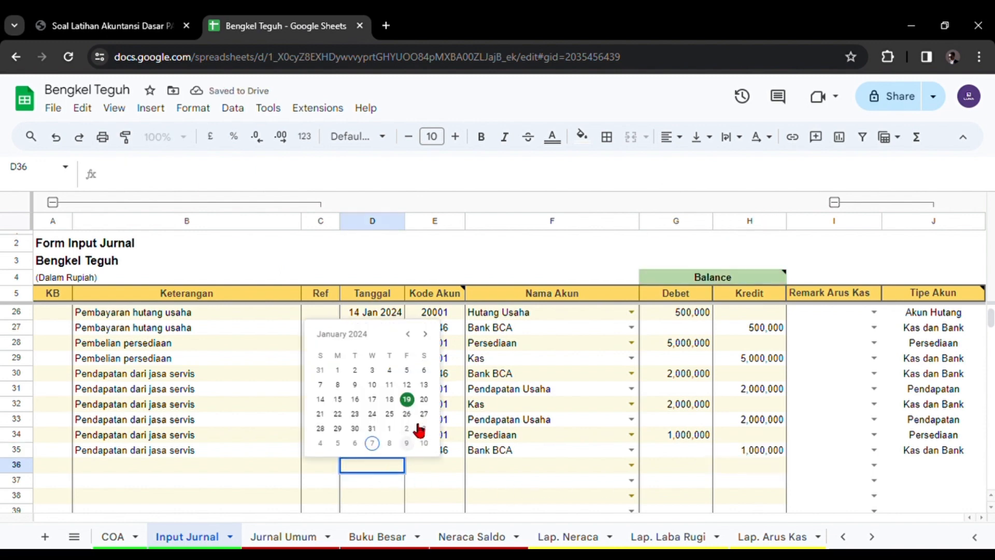
left_click(424, 400)
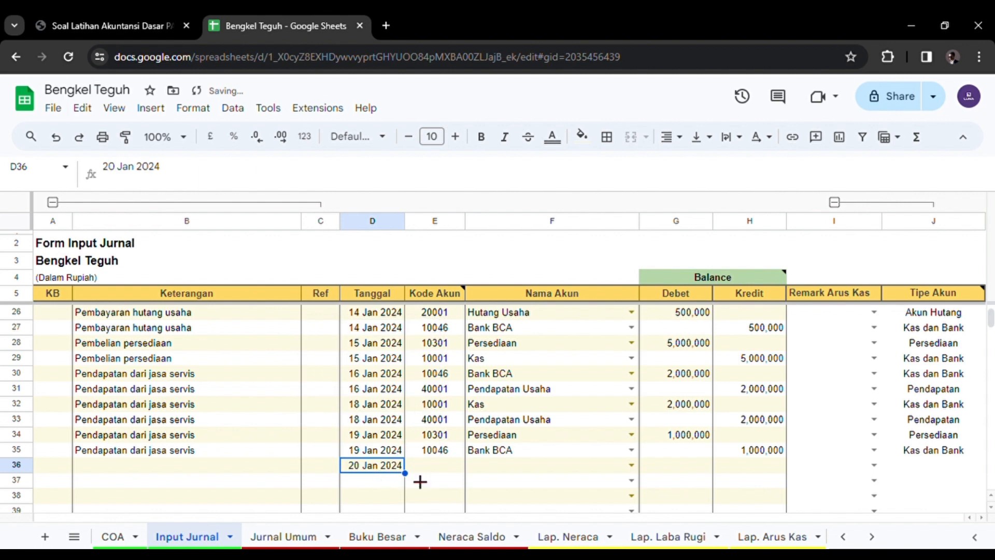
left_click(493, 470)
left_click(104, 26)
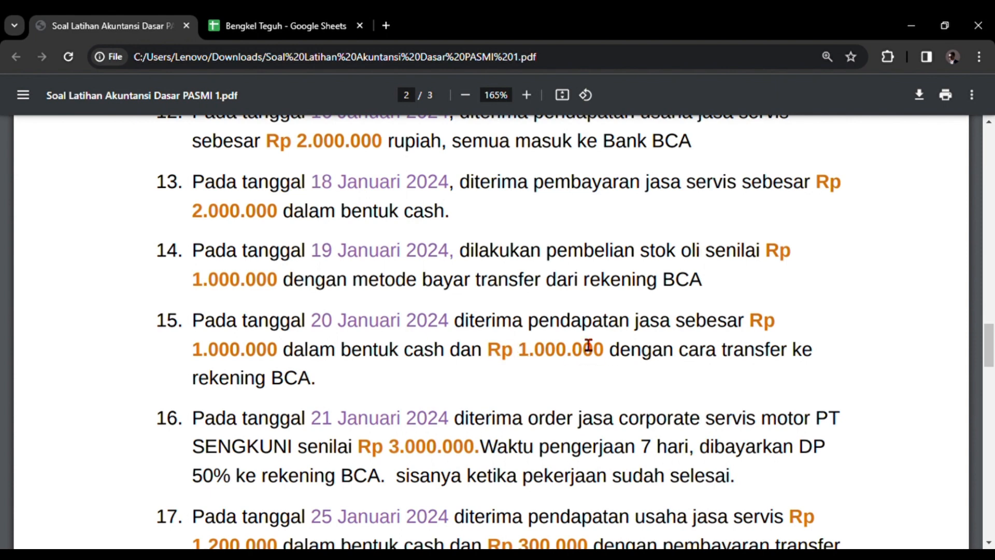
left_click(270, 22)
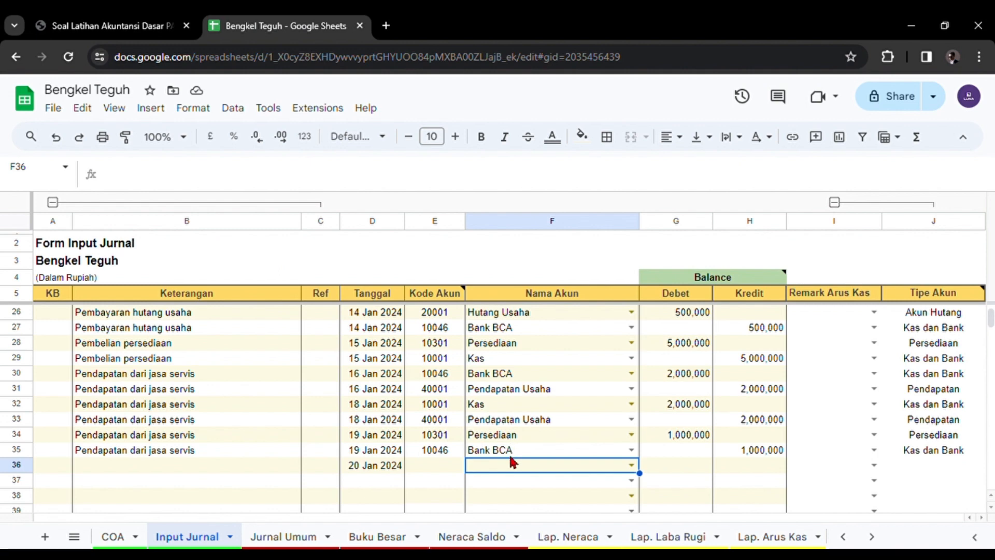
type("kas")
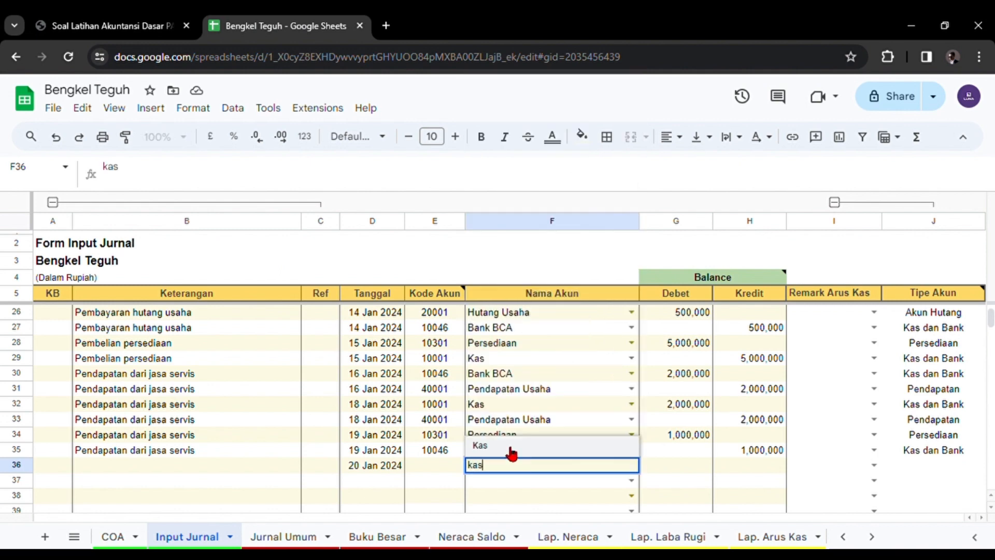
left_click(508, 448)
- Set the account names to Bank BCA in row 37 and Pendapatan Usaha in row 38
left_click(495, 482)
type("b")
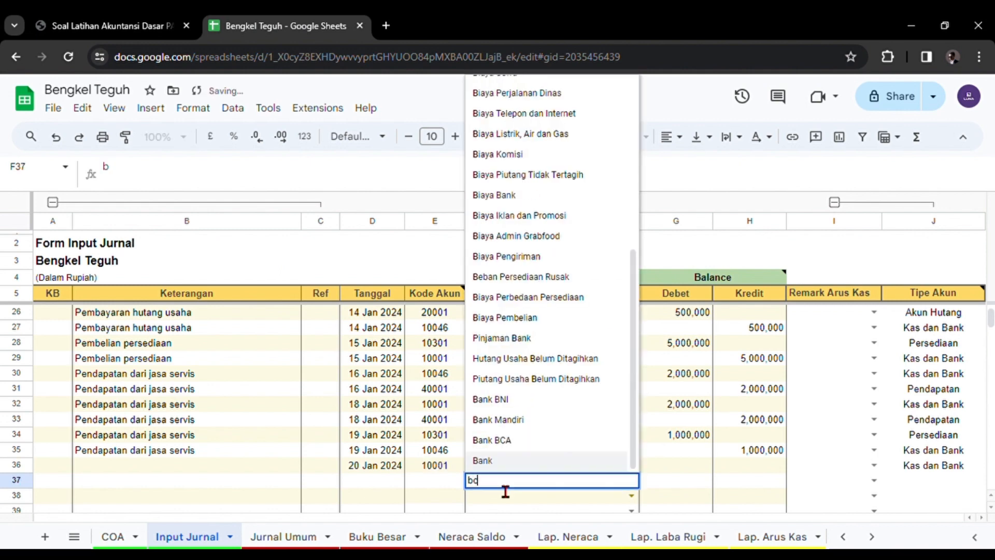
type("ca")
key("Return")
left_click(541, 500)
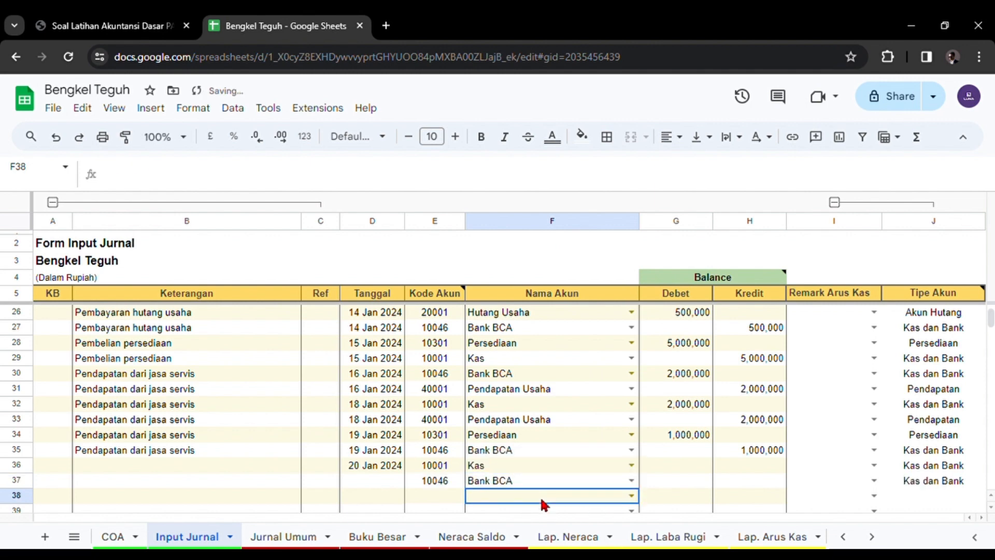
type("pend")
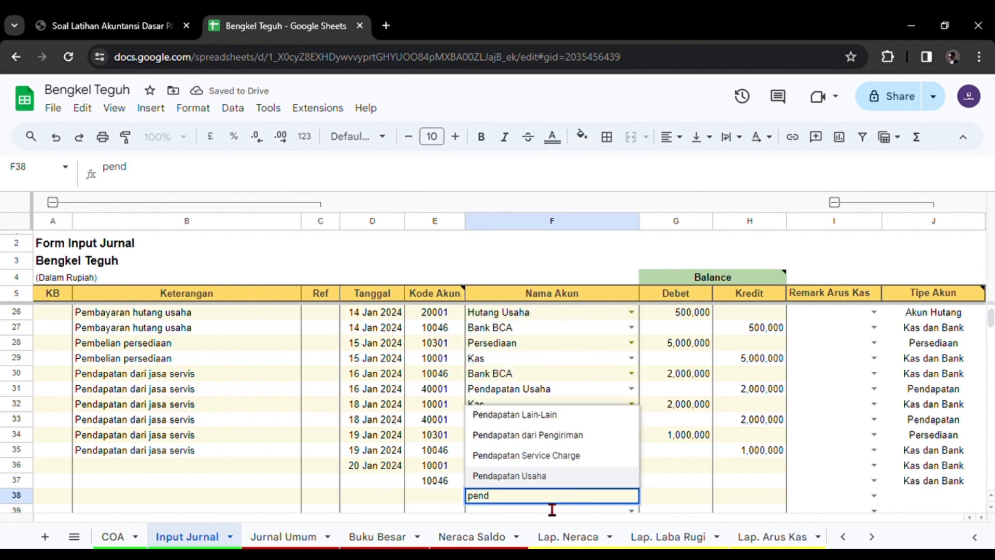
left_click(536, 475)
- Copy the date 20 Jan 2024 from D36 into D37:D38
left_click(342, 467)
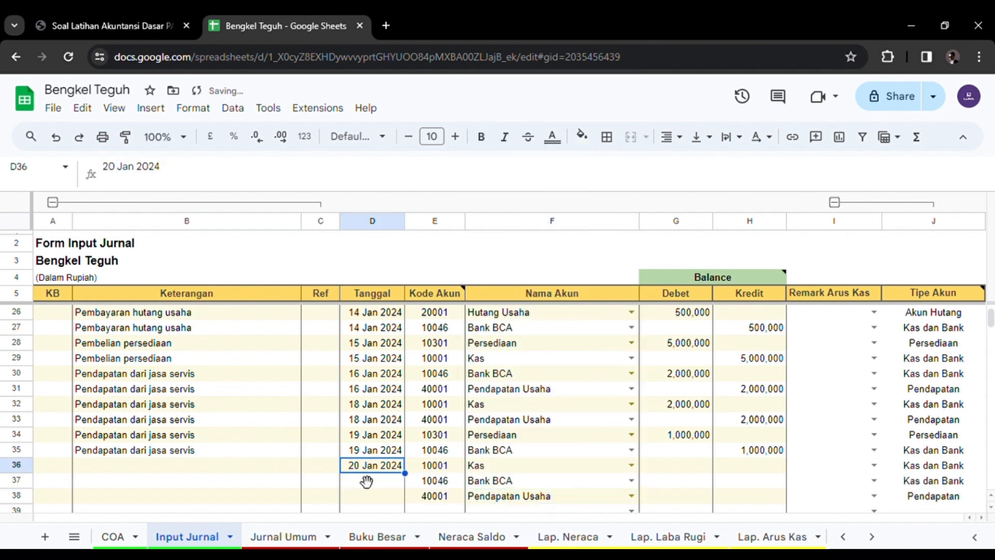
key("ctrl+c")
left_click_drag(368, 481, 389, 498)
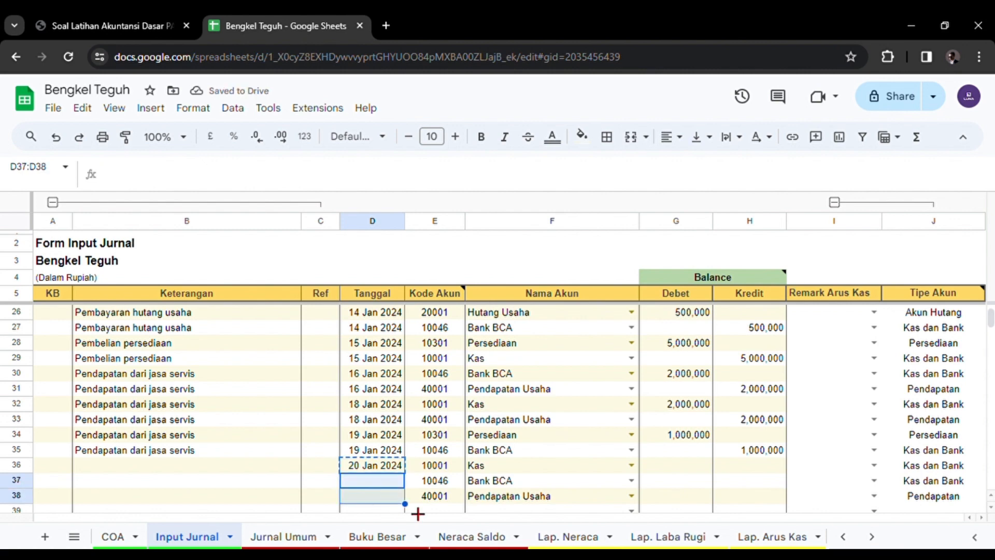
key("ctrl+v")
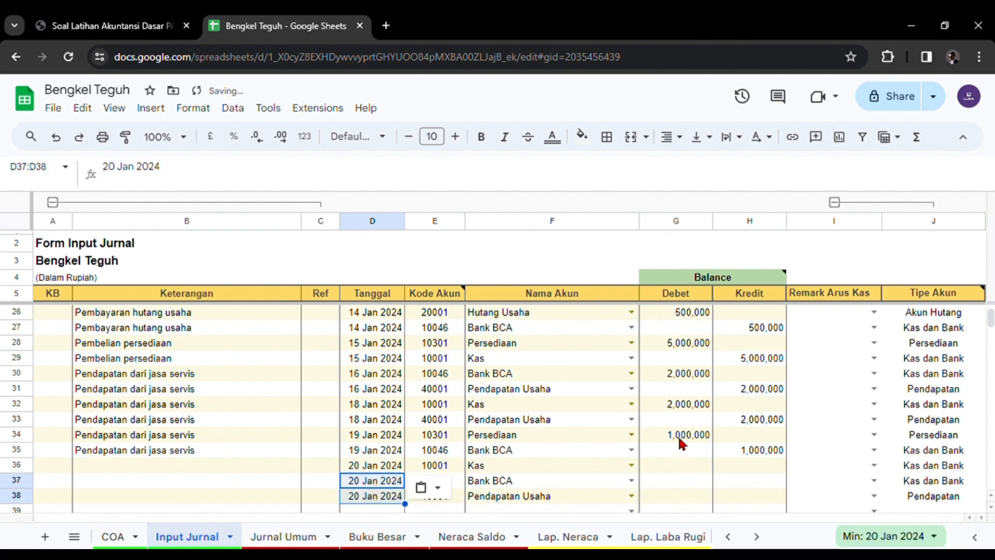
- Copy the 1,000,000 debit from G34 into G36:G37 for Kas and Bank BCA
left_click(678, 434)
key("ctrl+c")
left_click(670, 465)
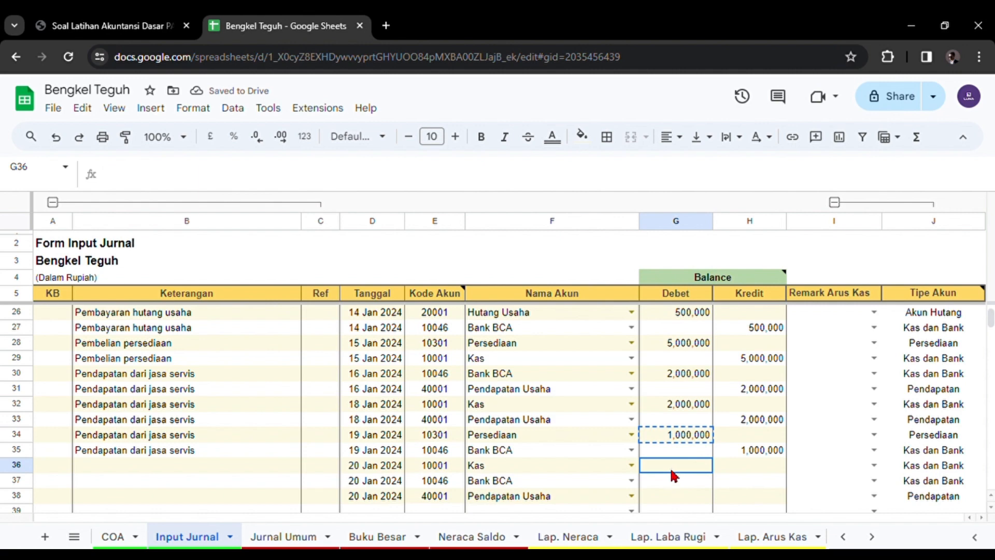
left_click_drag(670, 468, 670, 477)
key("ctrl+v")
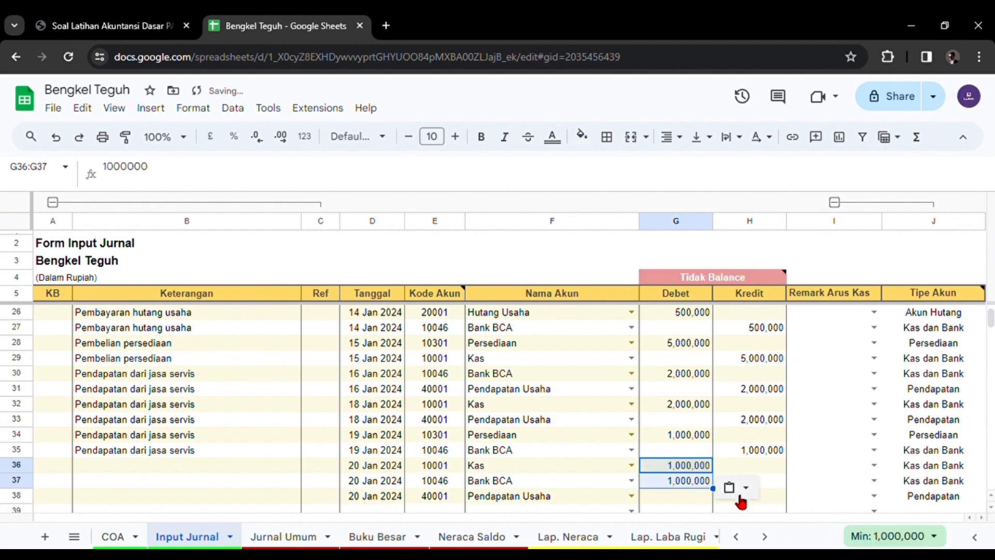
- Enter a credit of 2,000,000 for Pendapatan Usaha in H38
left_click(757, 497)
left_click(776, 503)
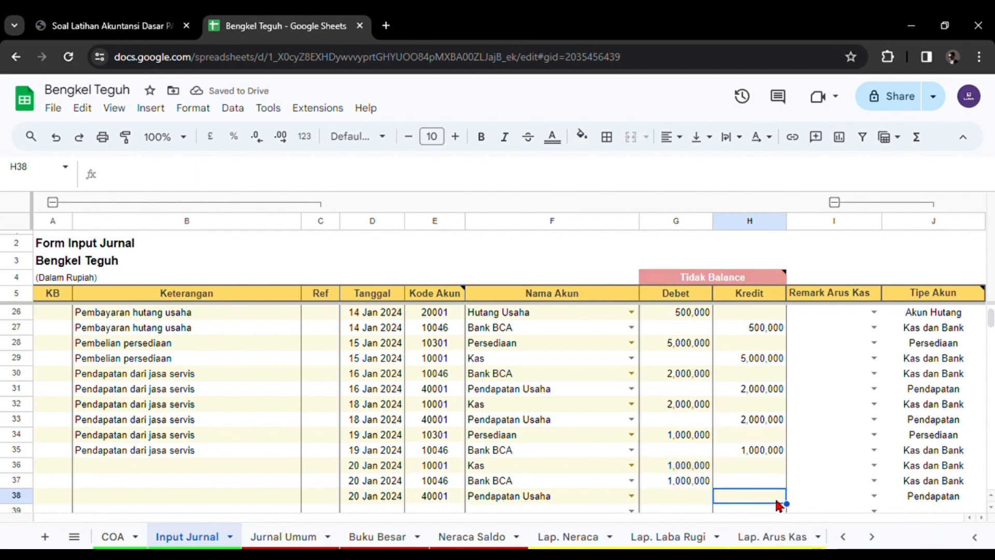
type("2,")
type("000")
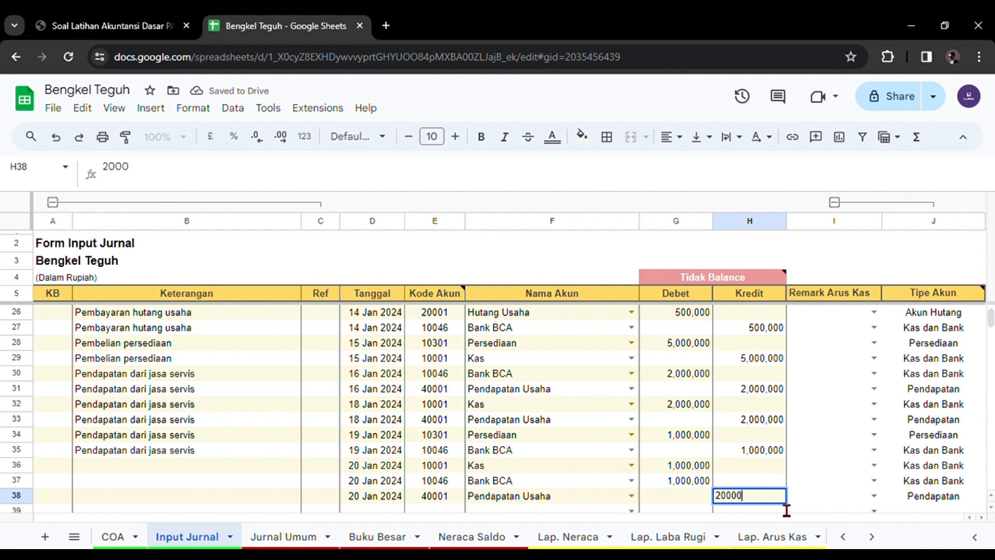
type(",000")
key("Return")
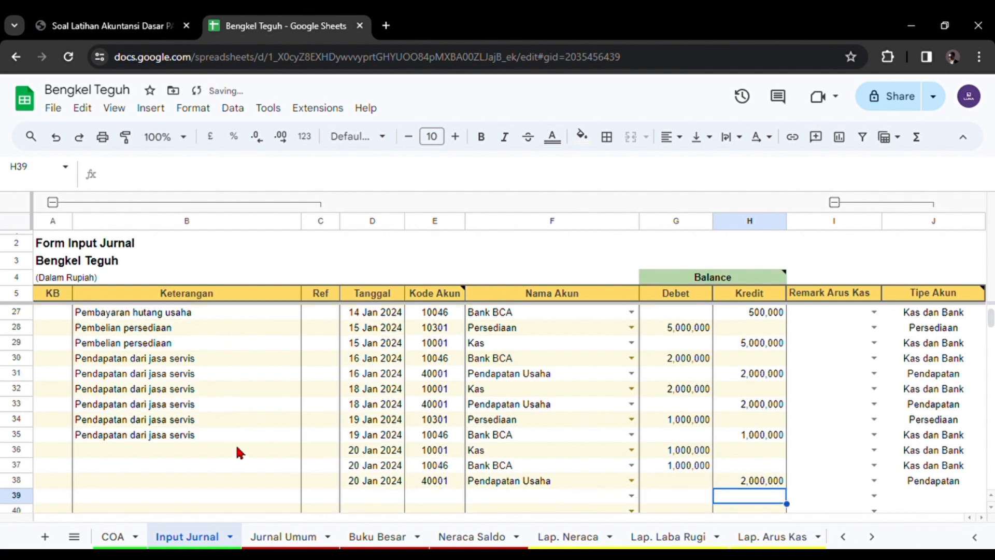
- Copy the description Pendapatan dari jasa servis from B35 into B36:B38
left_click(180, 438)
key("ctrl+c")
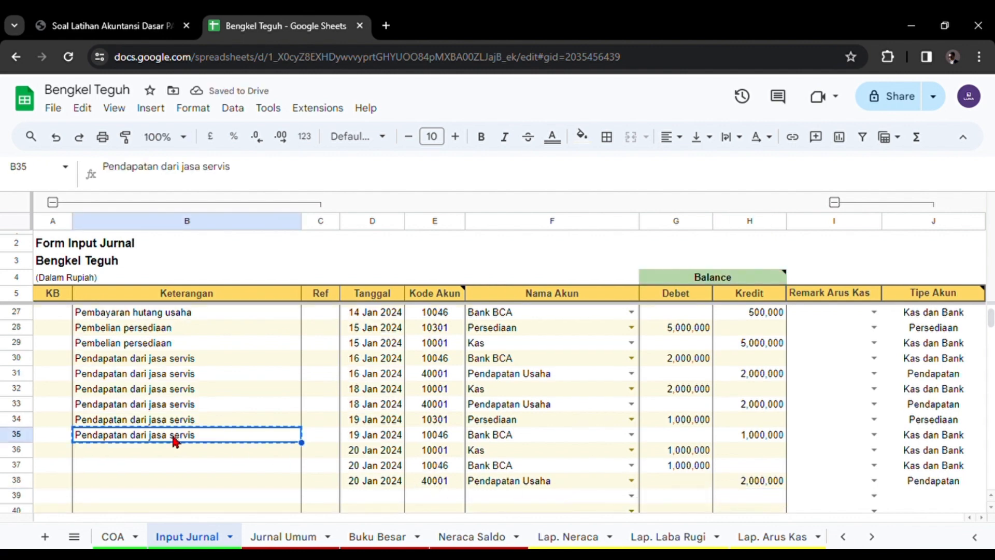
left_click_drag(158, 459, 160, 475)
key("ctrl+v")
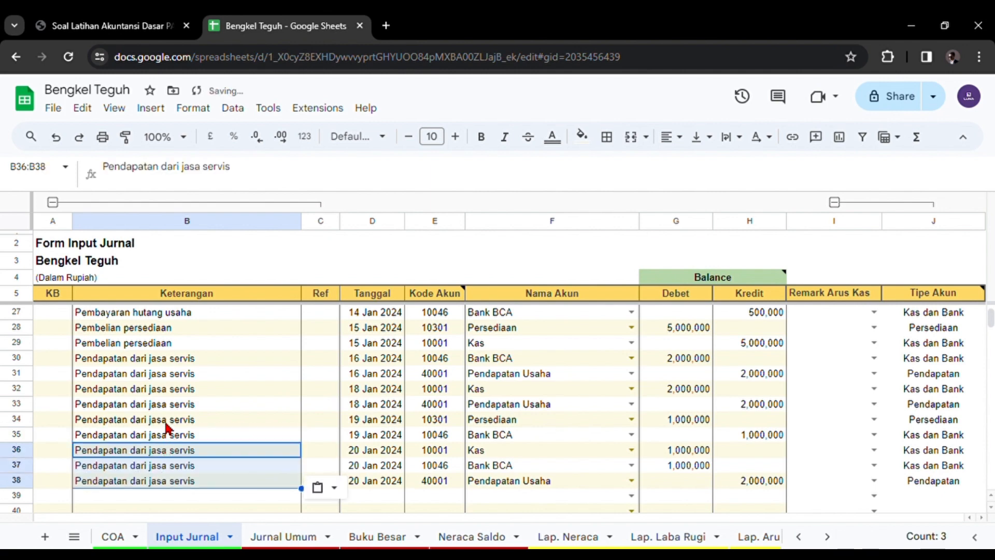
- Replace the descriptions in B34:B35 with Pembelian persediaan copied from B29
left_click(161, 344)
key("ctrl+c")
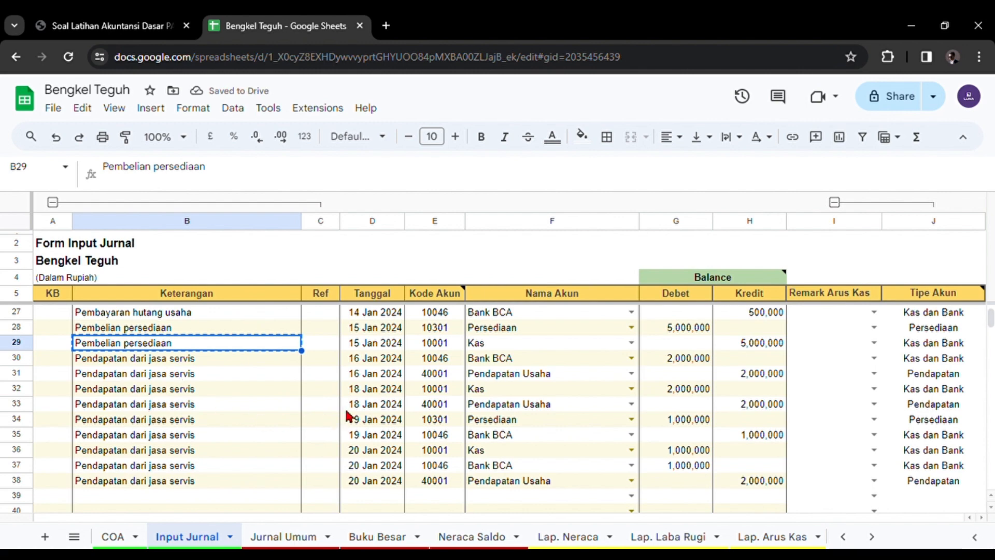
left_click(255, 424)
left_click_drag(254, 424, 254, 431)
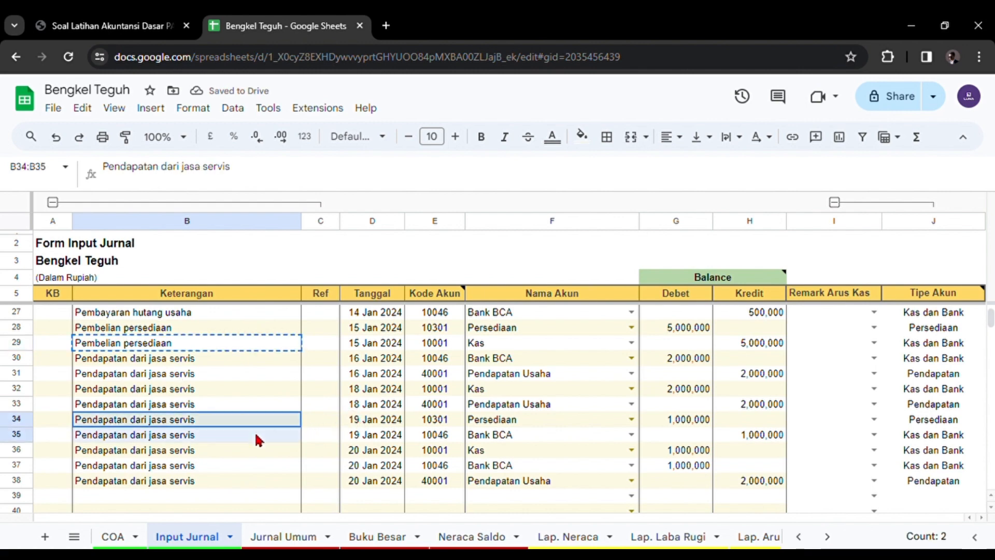
key("ctrl+v")
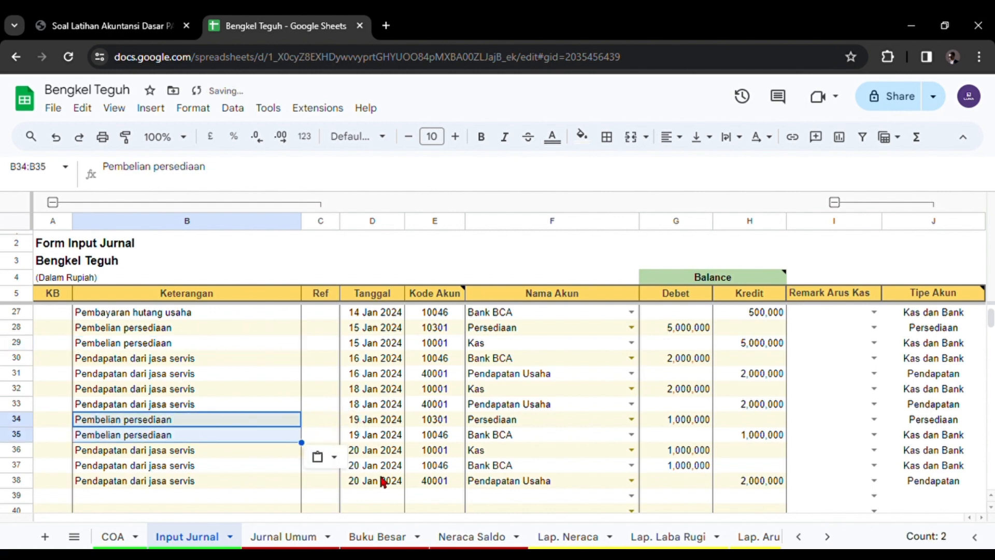
- Check the recorded journal rows against the exercise PDF and read transaction 16 dated 21 January 2024
left_click(483, 496)
left_click(104, 26)
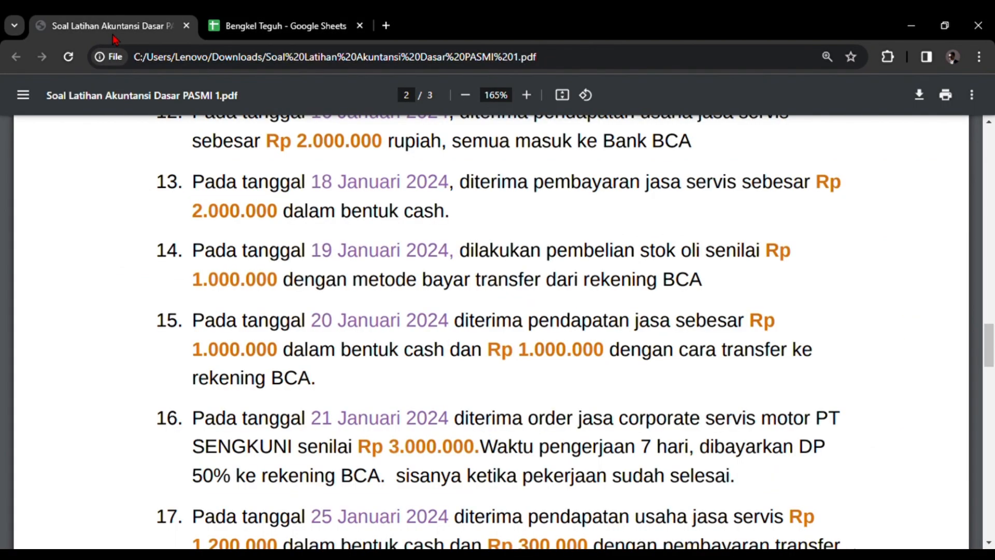
left_click(248, 31)
scroll(357, 322, "down", 1)
scroll(358, 322, "up", 2)
scroll(413, 417, "down", 1)
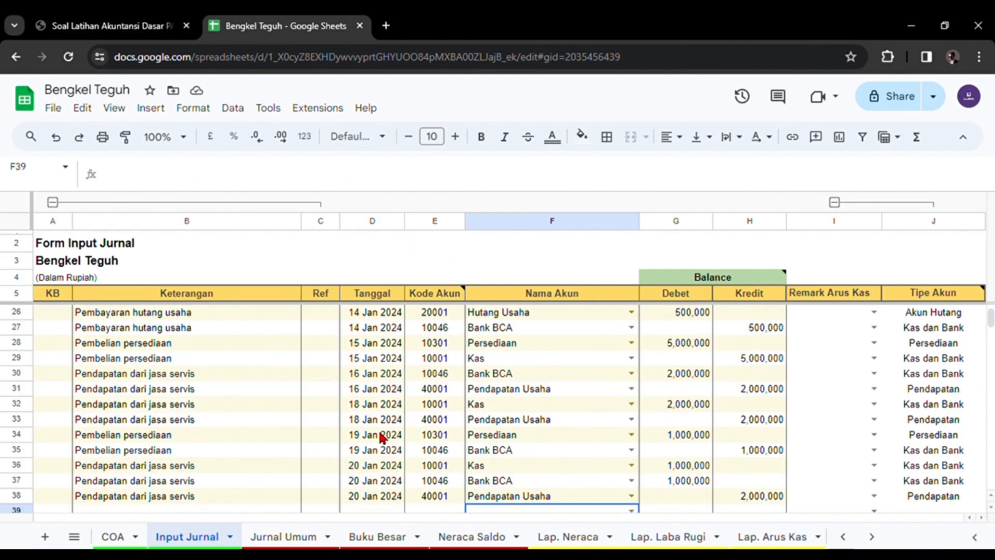
left_click(138, 30)
scroll(271, 285, "up", 1)
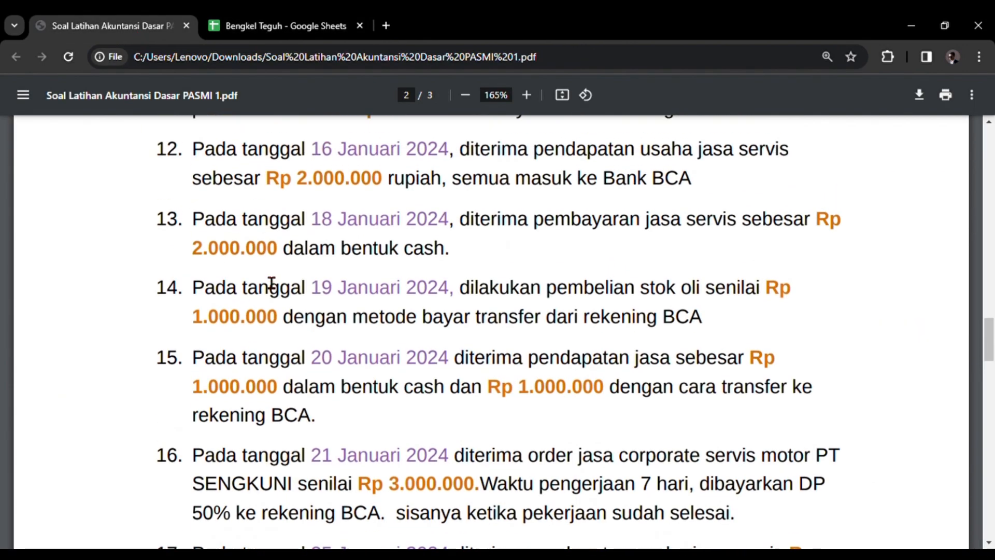
scroll(272, 283, "up", 3)
scroll(355, 316, "down", 2)
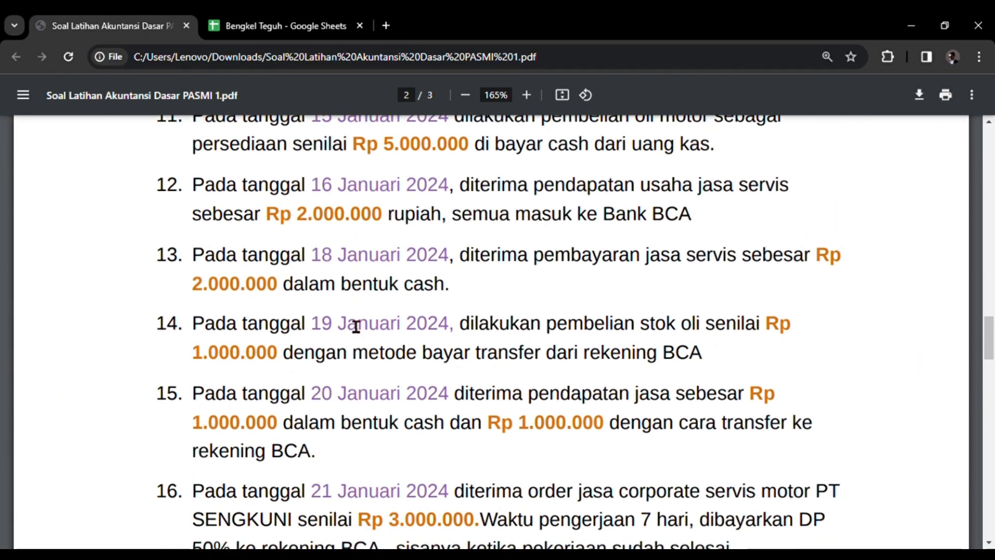
scroll(358, 419, "down", 6)
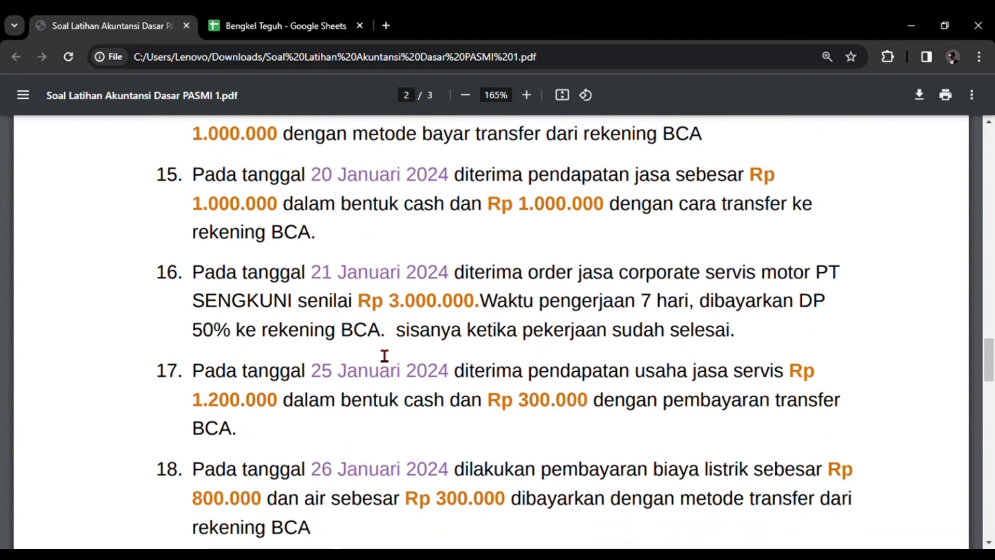
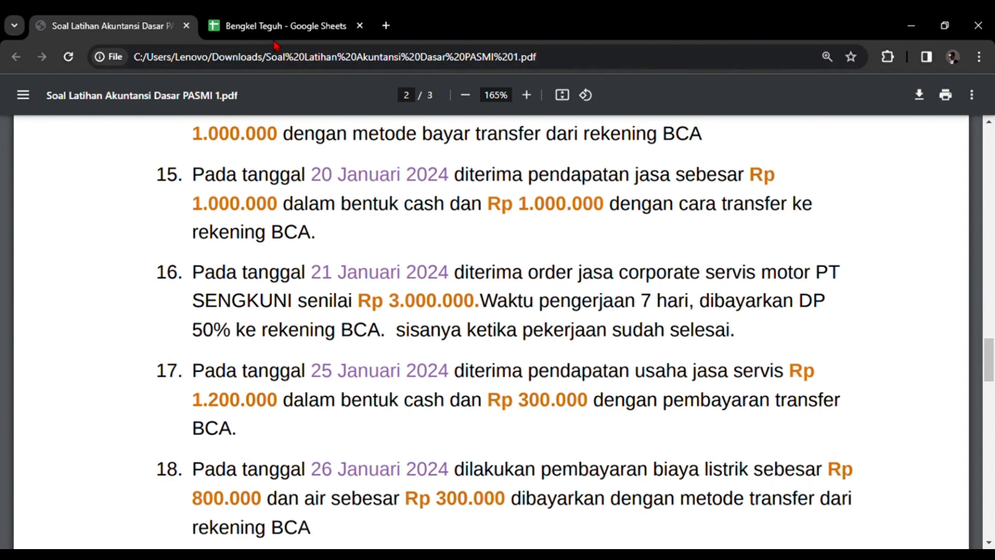
left_click(314, 19)
scroll(459, 440, "down", 2)
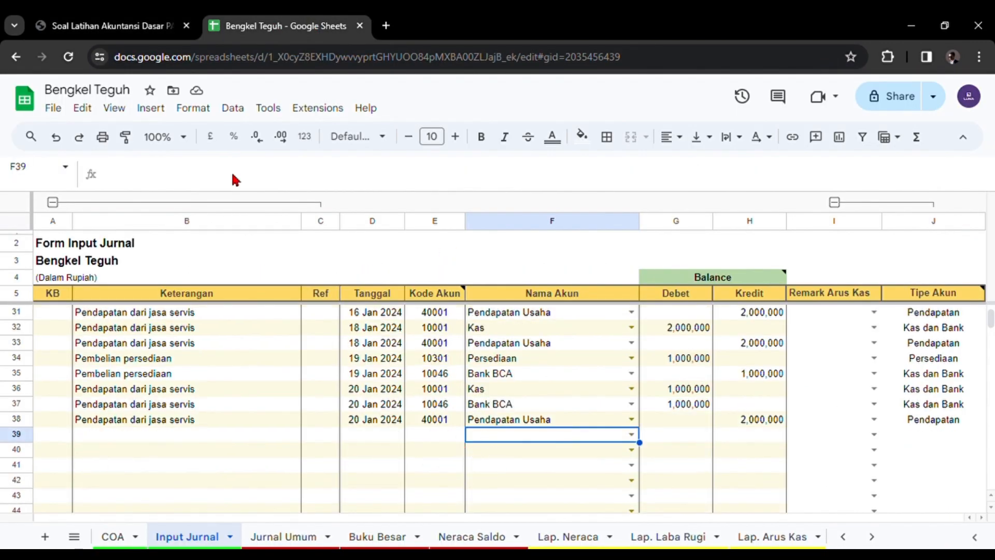
left_click(137, 26)
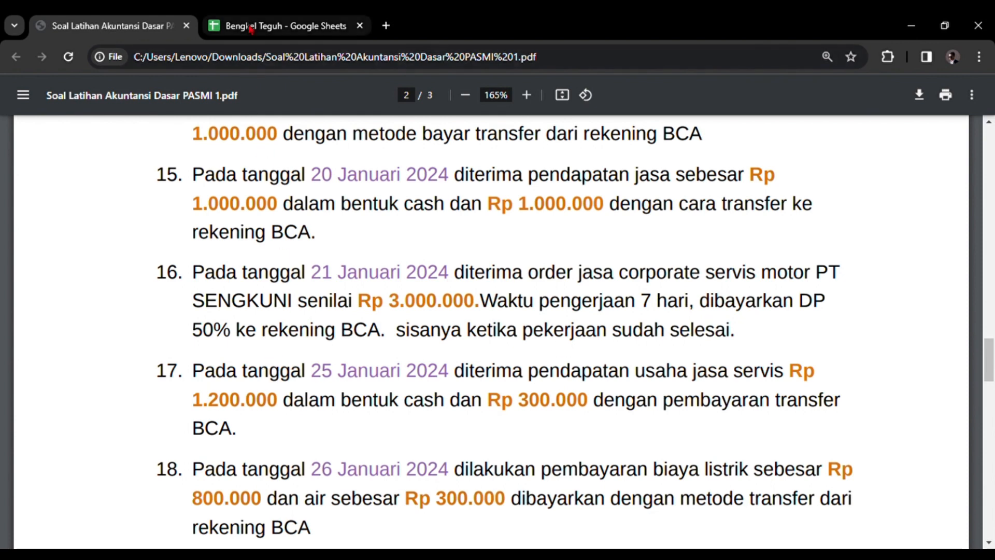
left_click(280, 26)
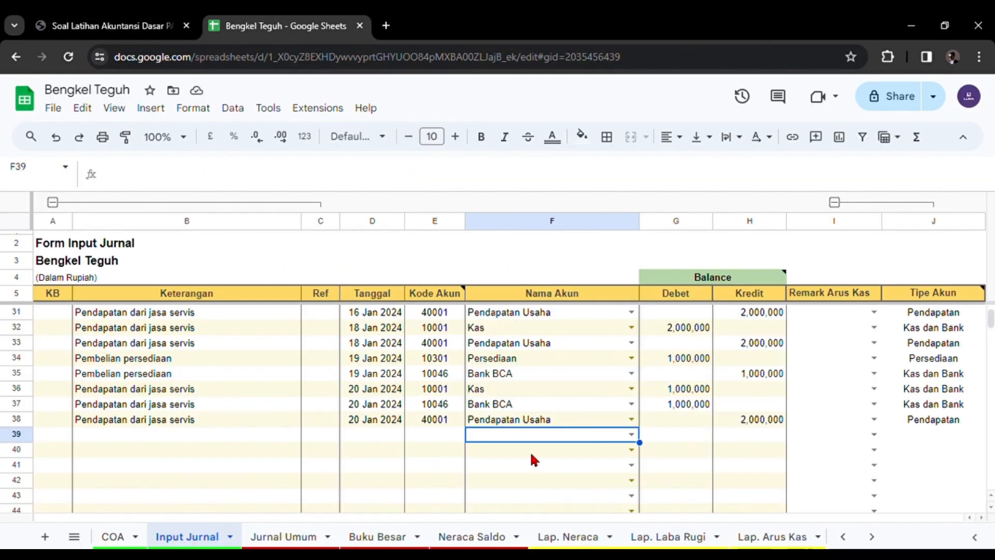
- Set the account names to Piutang Usaha in row 39 and Pendapatan Usaha in row 40
type("piuta")
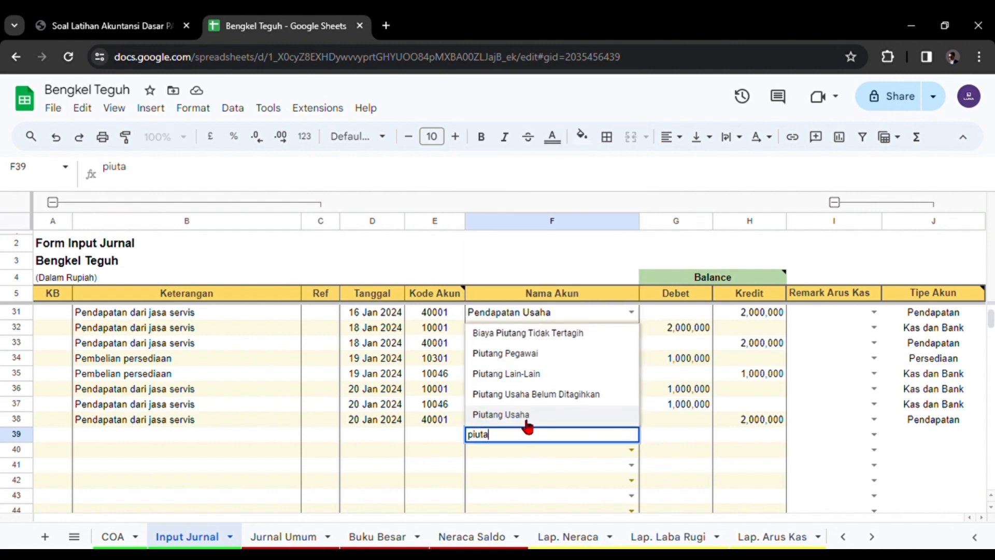
left_click(526, 420)
left_click(514, 444)
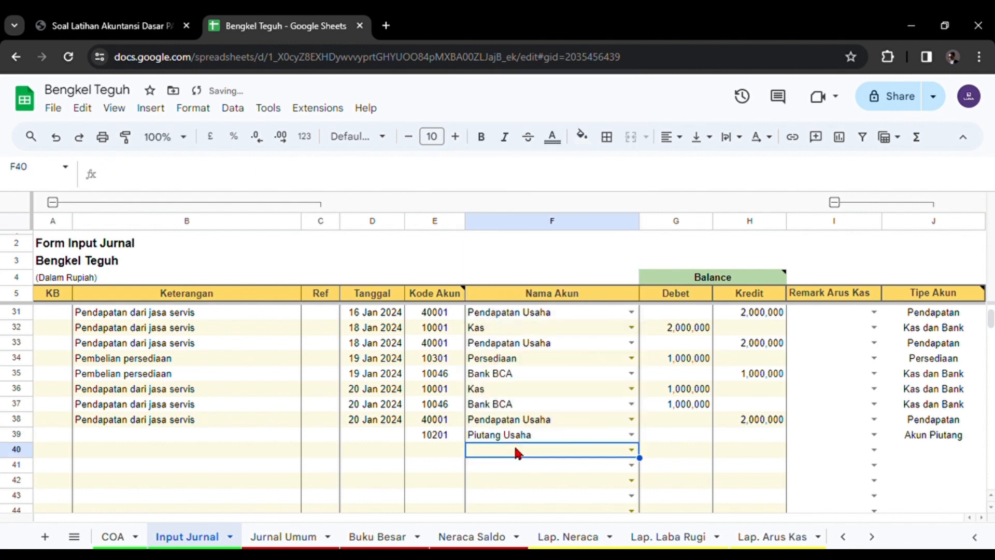
type("pend")
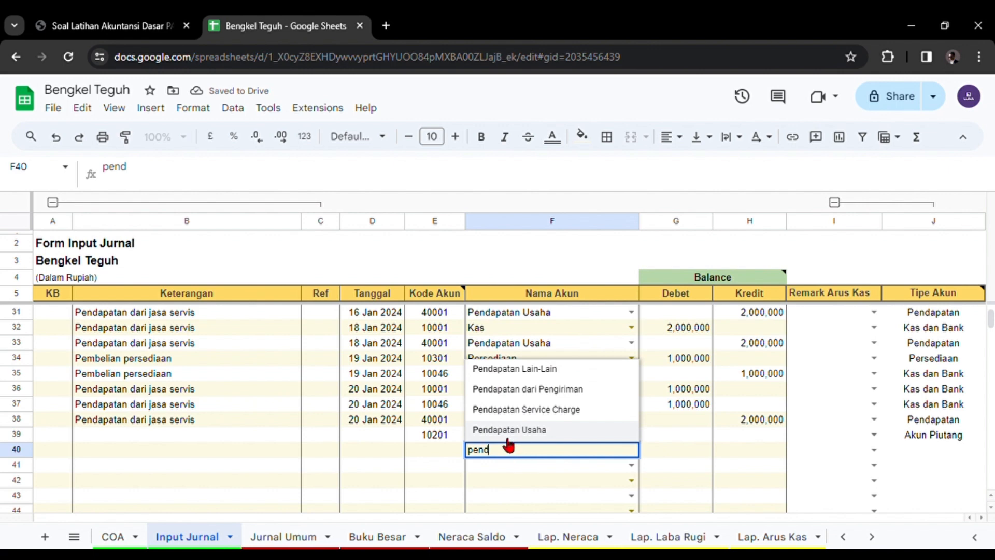
key("Return")
- Enter 3,000,000 as the debit for Piutang Usaha in G39 and as the credit for Pendapatan Usaha in H40
left_click(656, 433)
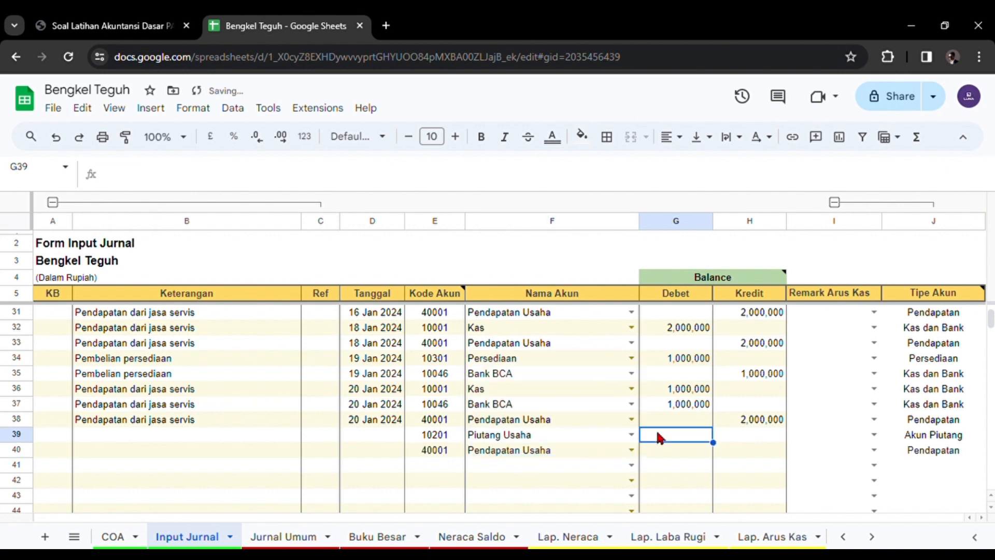
type("3,000")
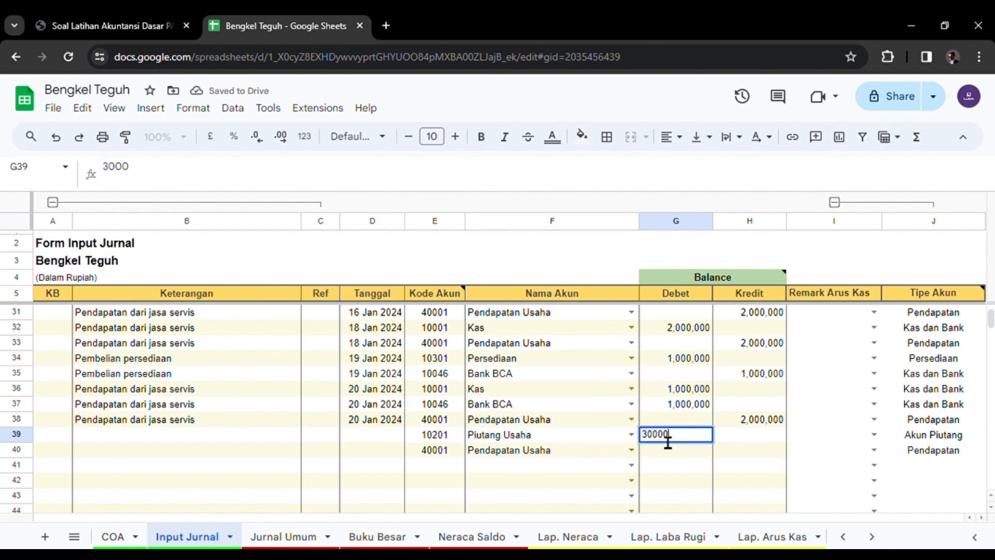
type(",000")
key("Return")
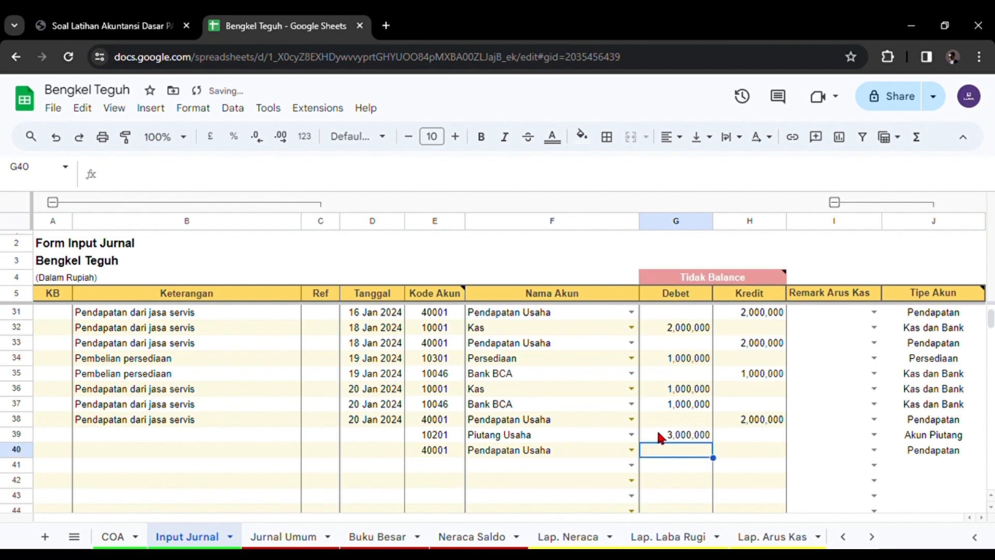
left_click(735, 449)
type("3,0")
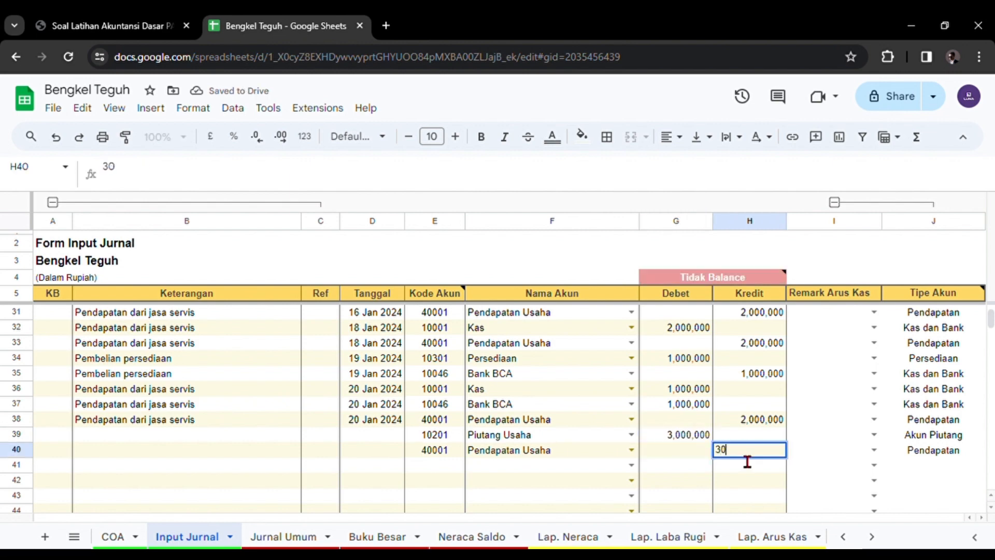
type("00,000")
key("Return")
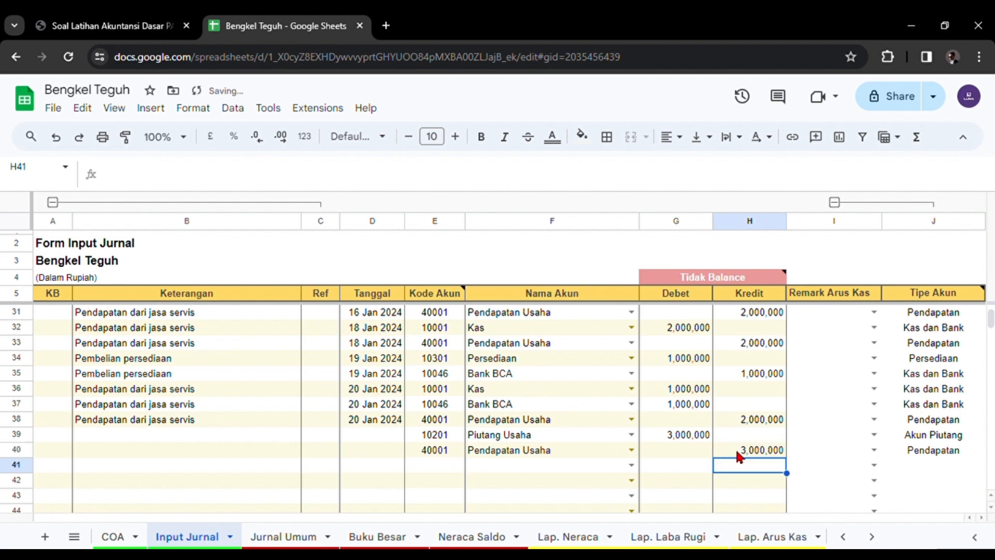
- Set the date of rows 39 and 40 to 21 Jan 2024
left_click(389, 431)
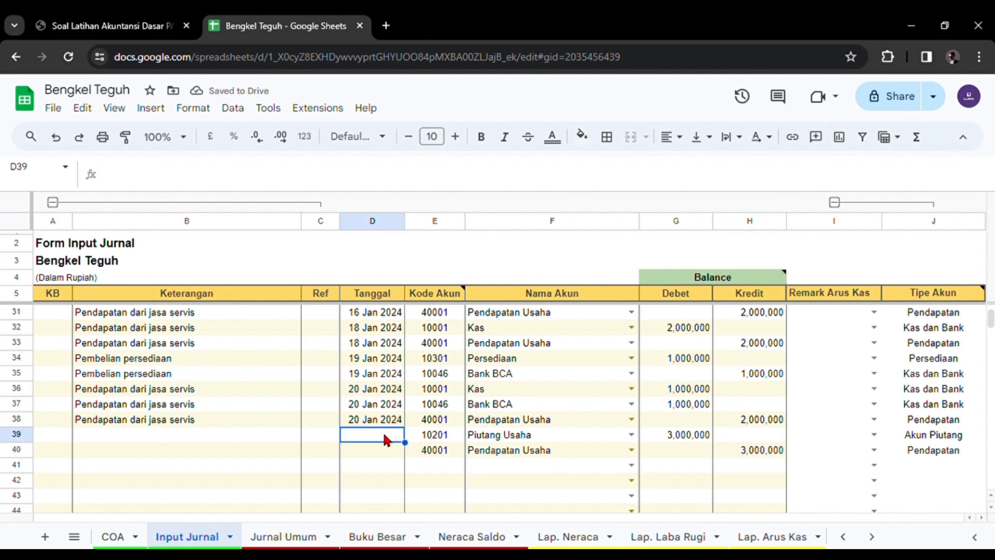
double_click(385, 437)
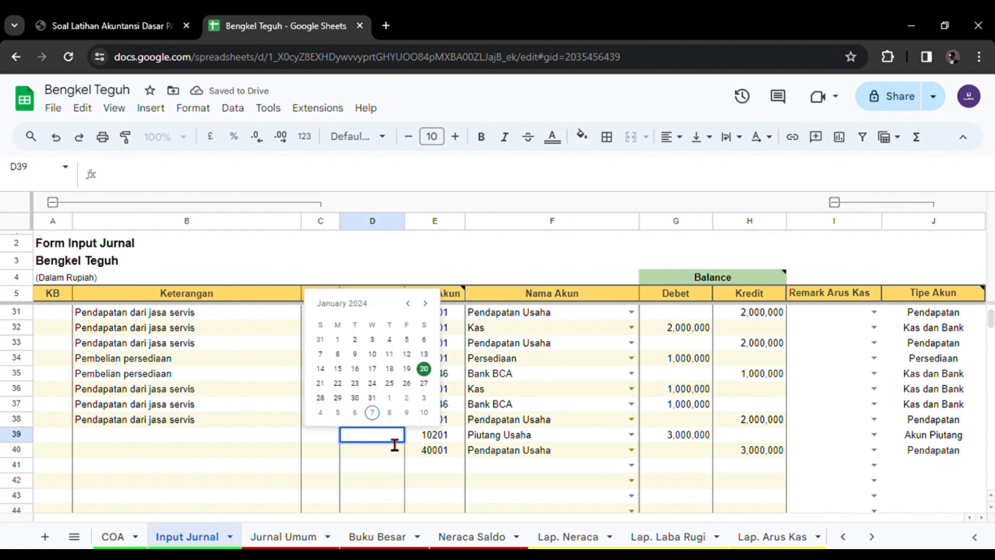
left_click(321, 386)
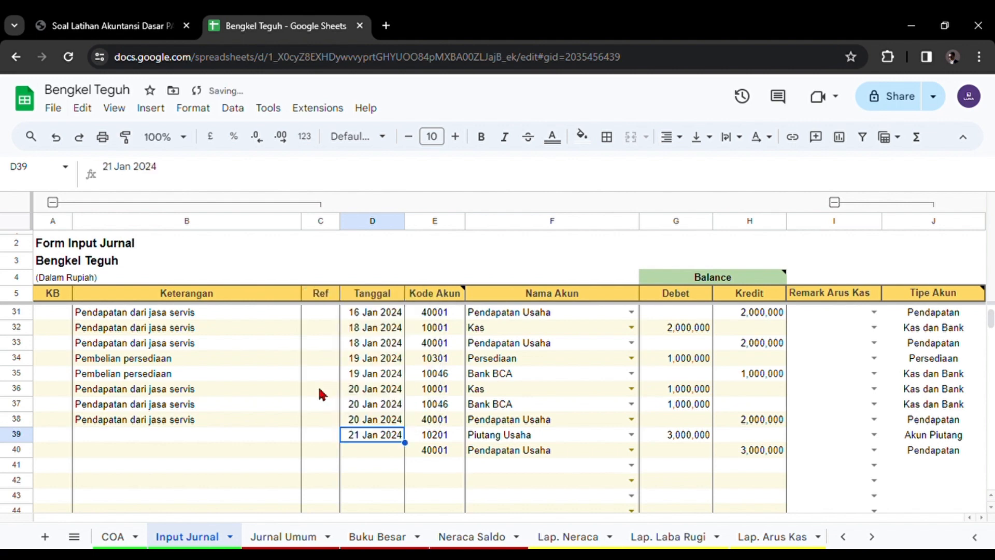
left_click(373, 450)
double_click(373, 452)
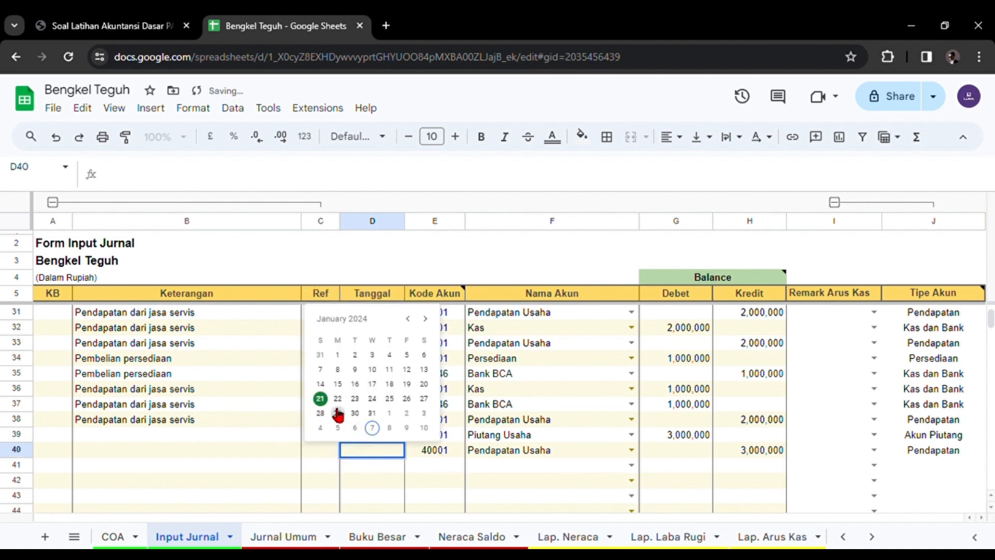
left_click(321, 398)
- Copy the description Pendapatan dari jasa servis from B38 into B39:B40
left_click(210, 436)
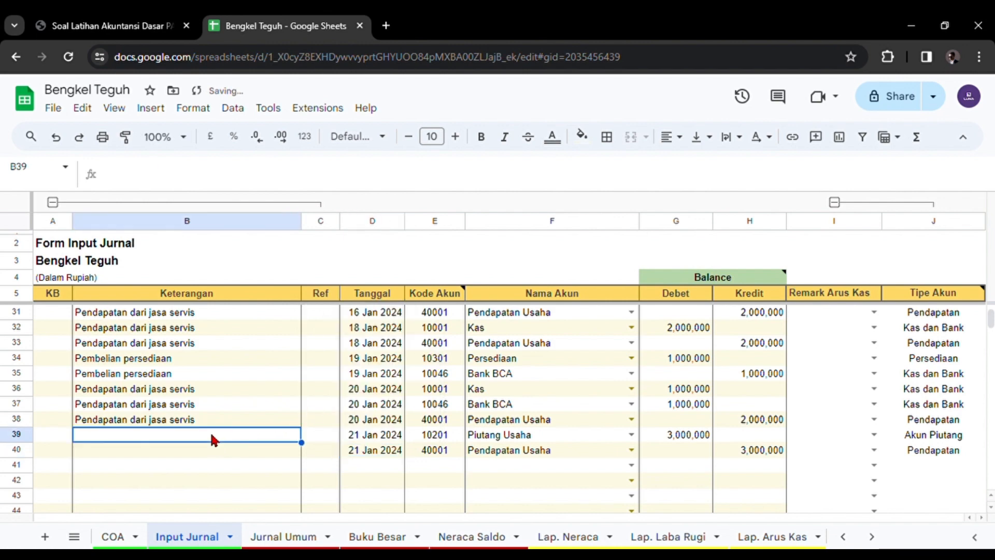
left_click(203, 424)
key("ctrl+c")
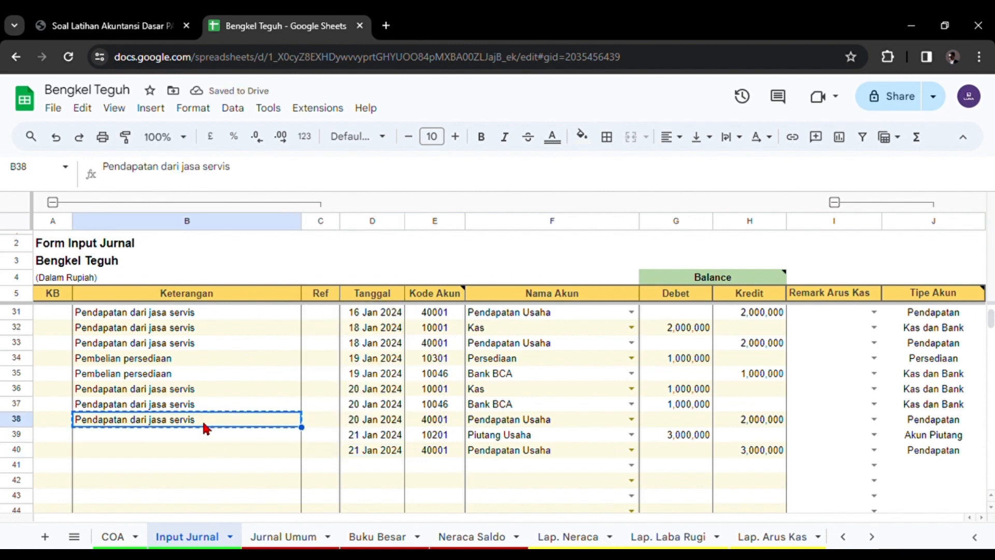
left_click_drag(202, 434, 202, 445)
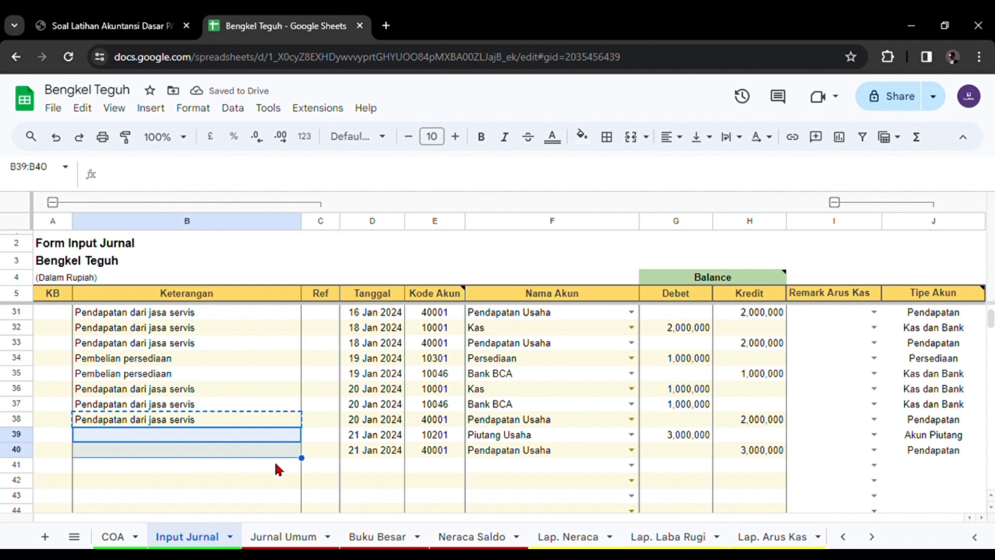
key("ctrl+v")
left_click(496, 454)
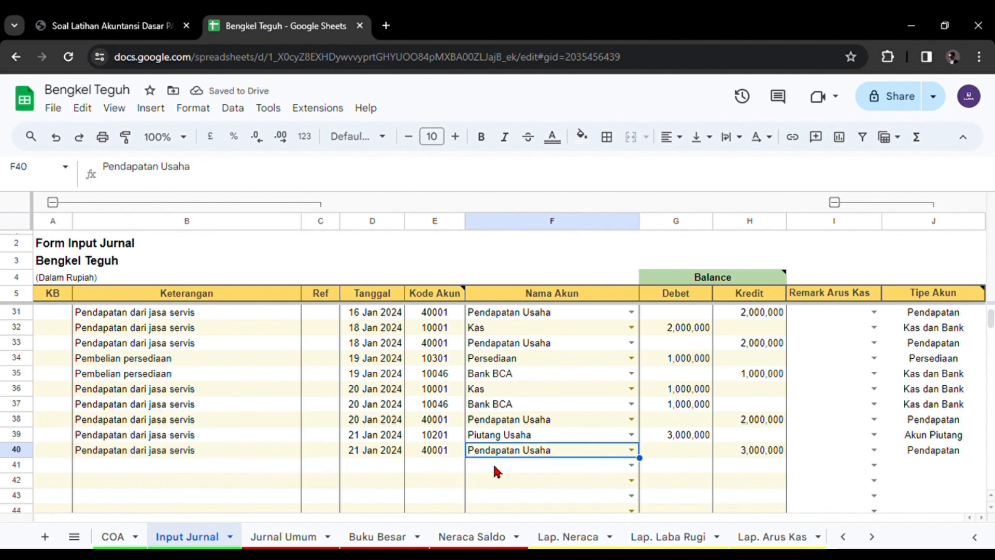
left_click(511, 441)
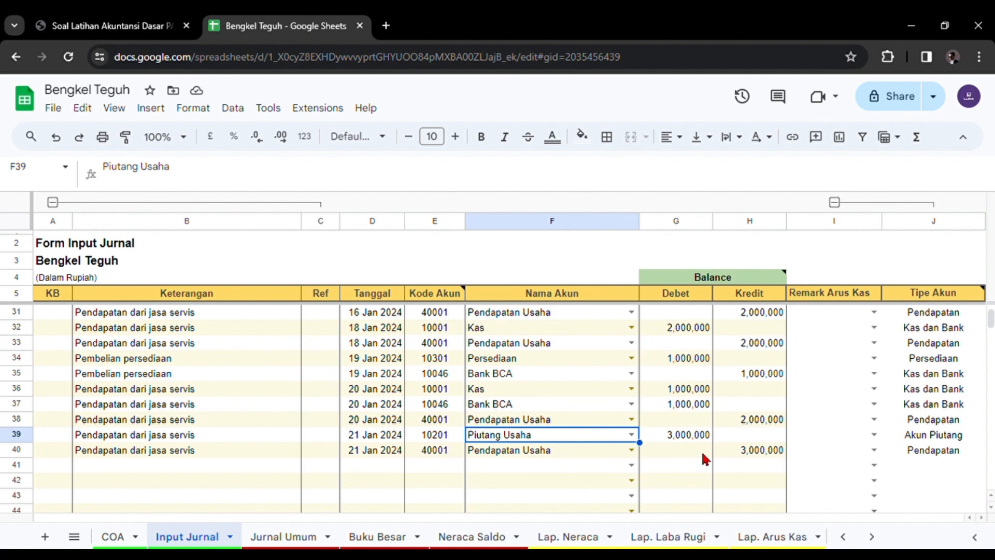
key("Down")
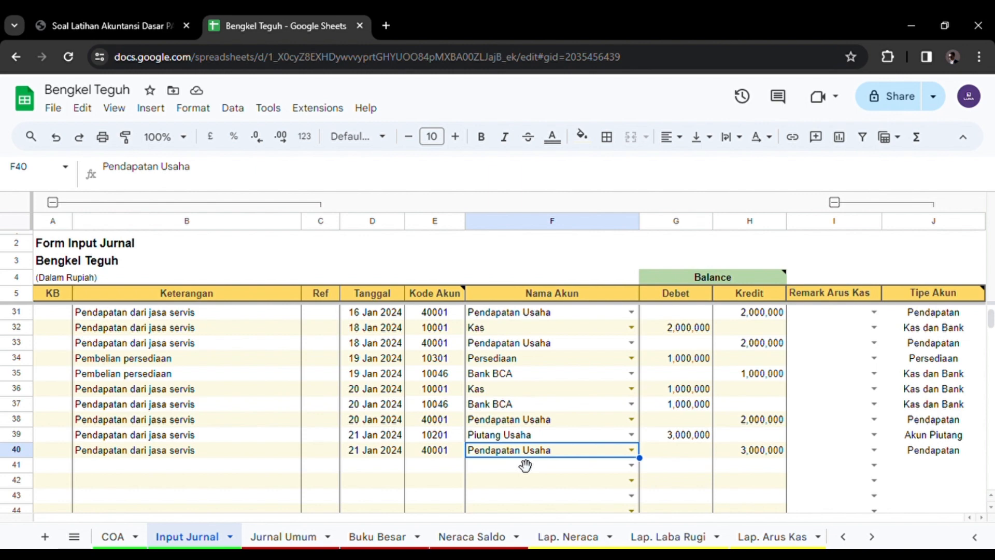
- Change the account in row 40 to Uang Muka Penjualan and enter 1,500,000 as the debit in both G39 and G40
type("uang")
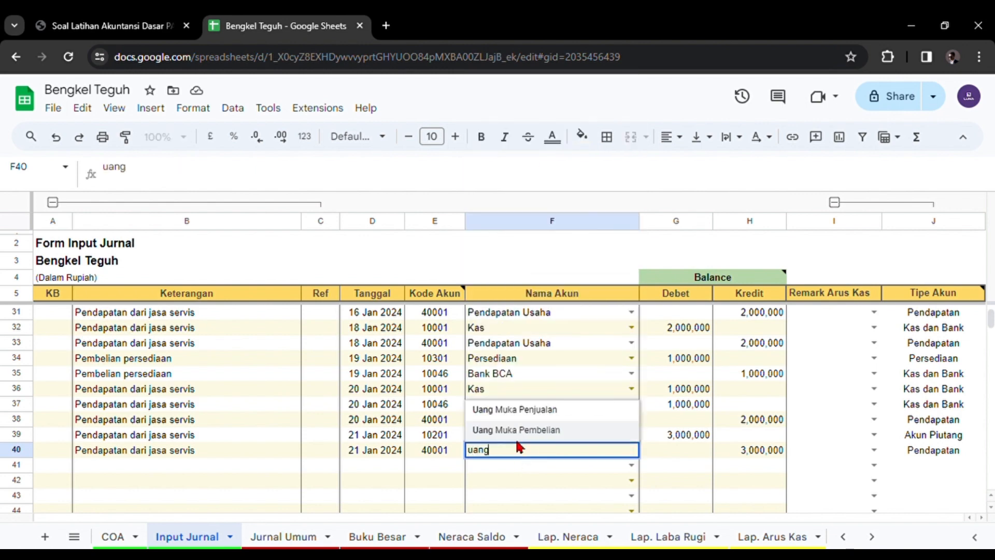
left_click(508, 410)
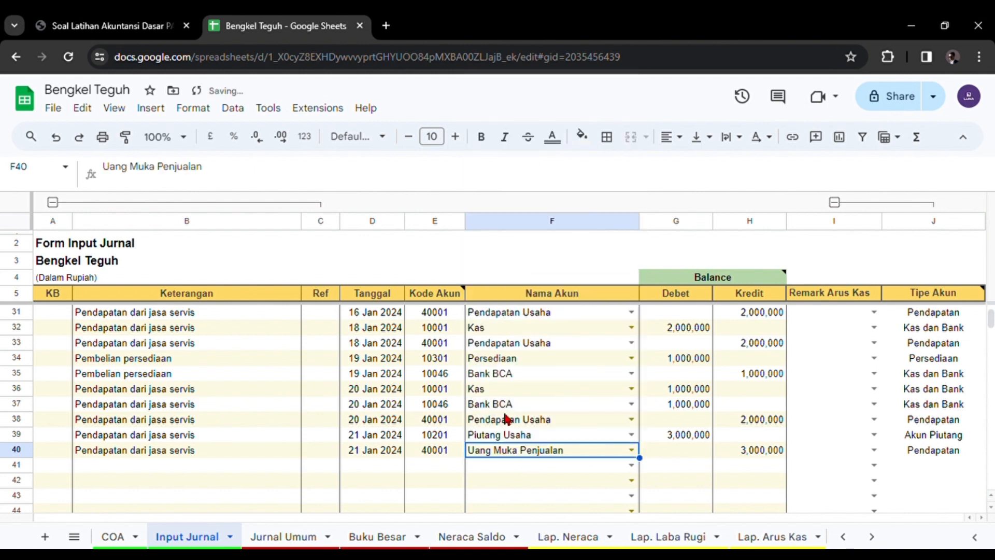
left_click(665, 440)
type("1")
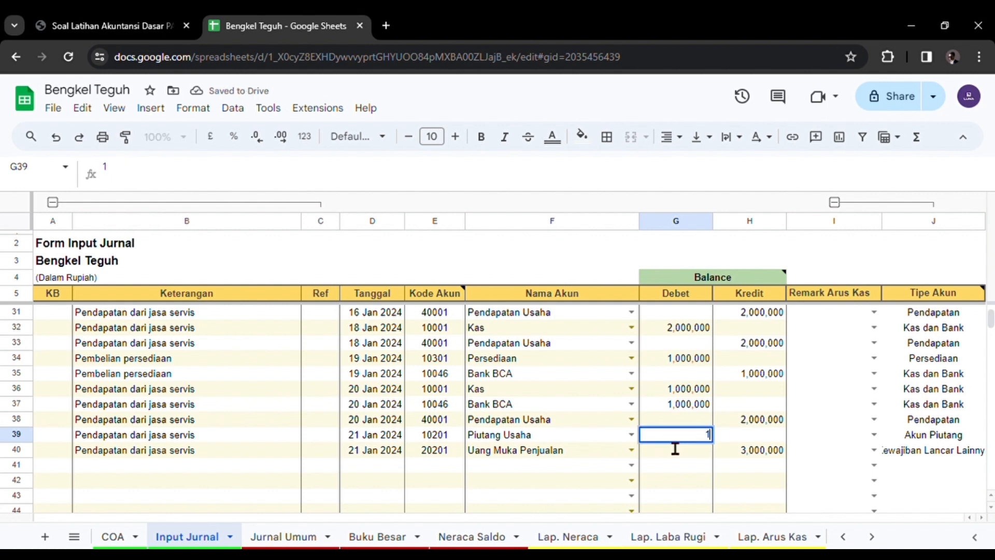
type(",500,000")
key("Return")
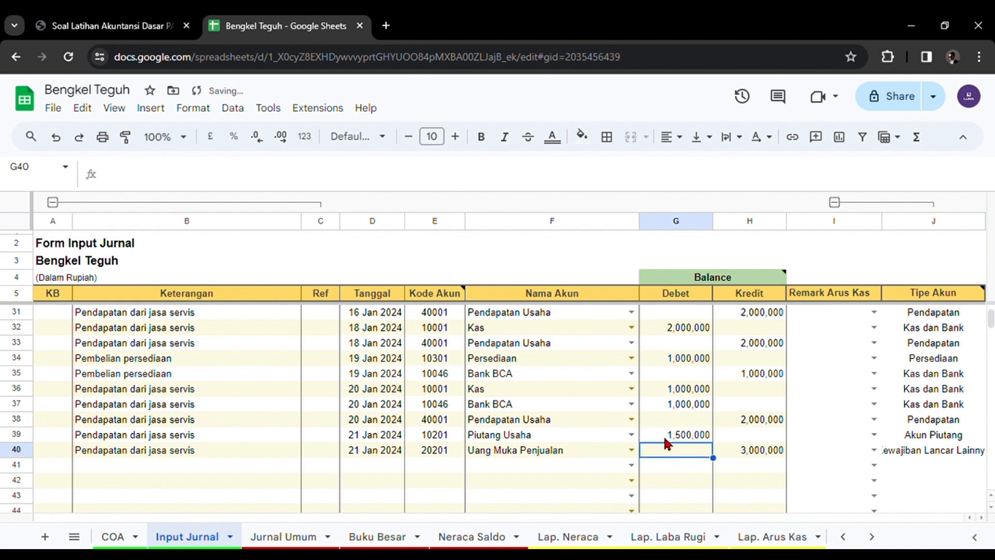
type("1500000")
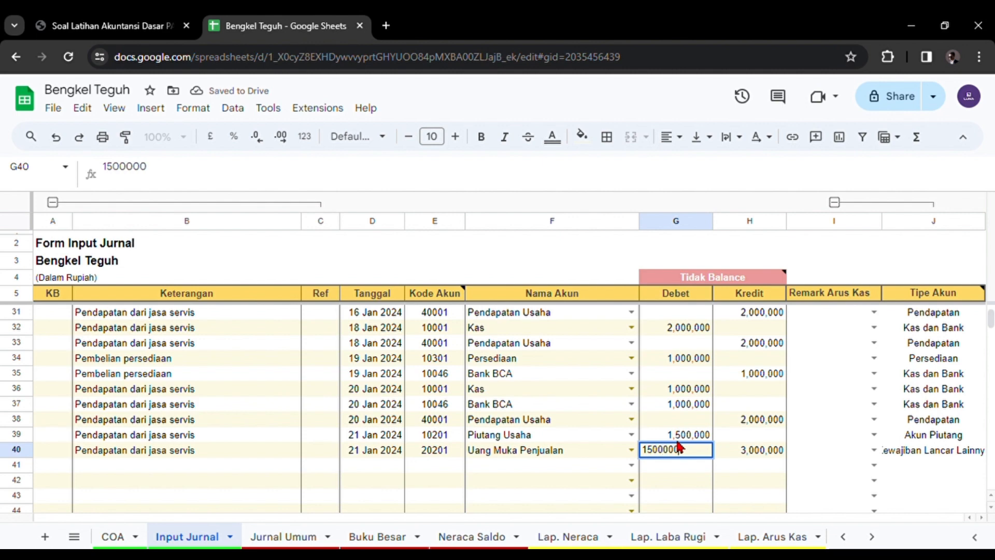
key("Return")
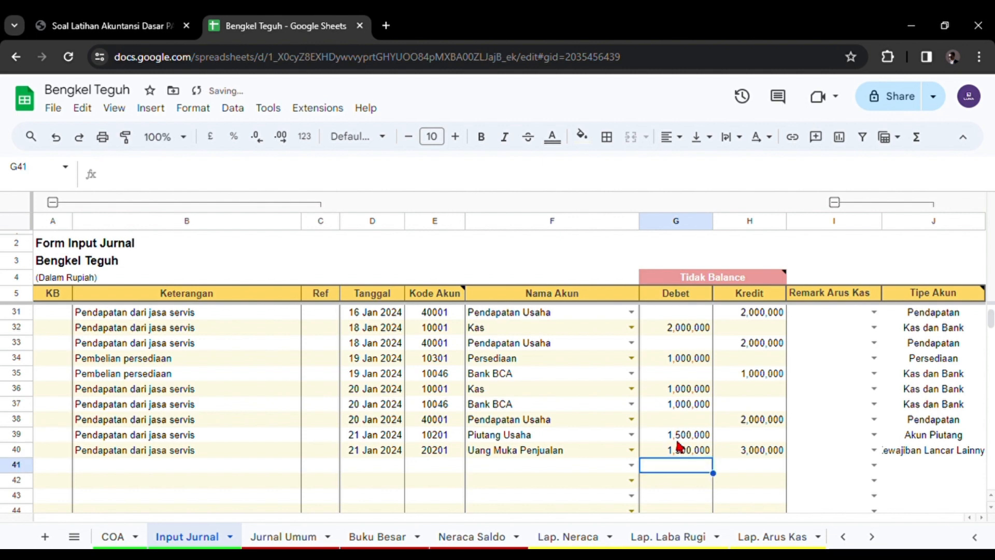
- Set row 41 to Pendapatan Usaha with a 3,000,000 credit and clear the credit in H40
left_click(570, 466)
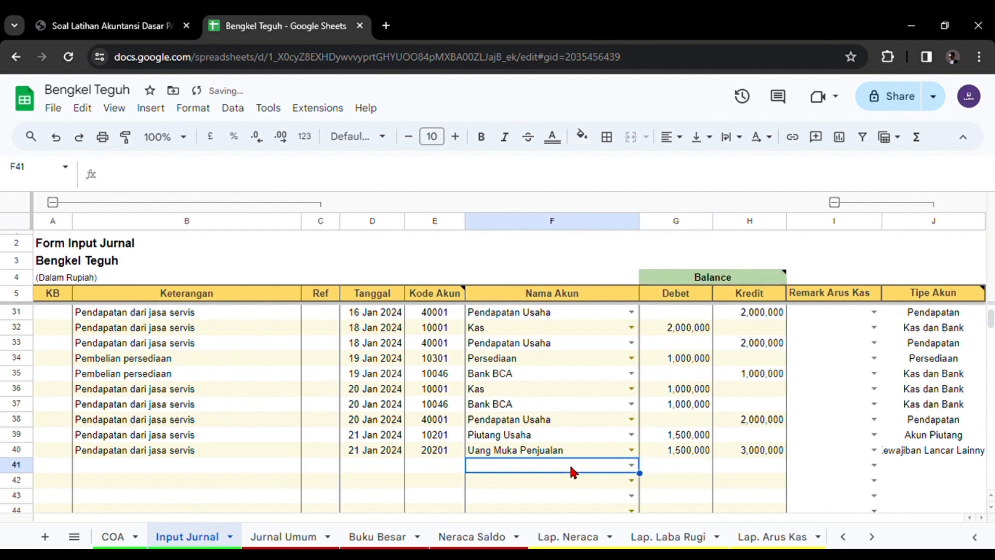
type("pend")
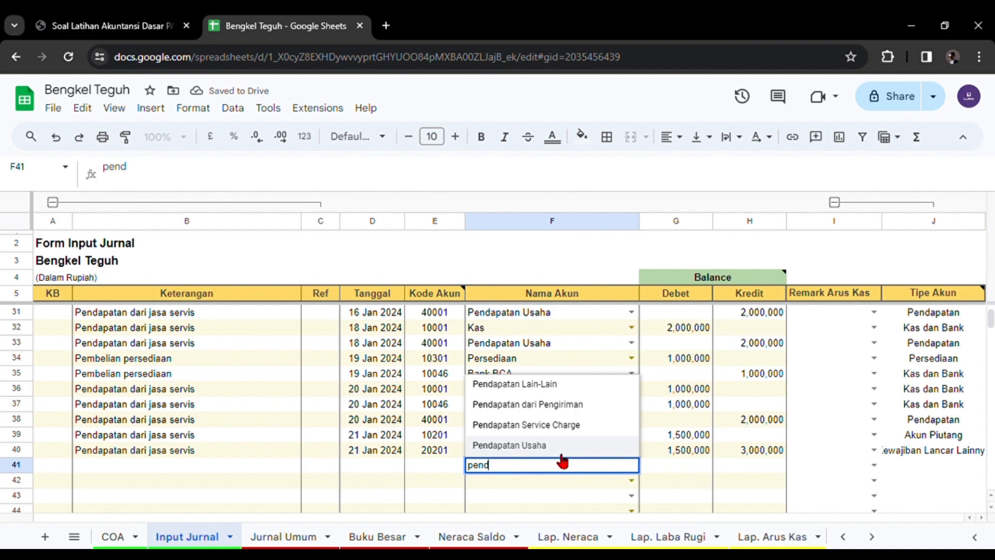
left_click(561, 447)
left_click(737, 464)
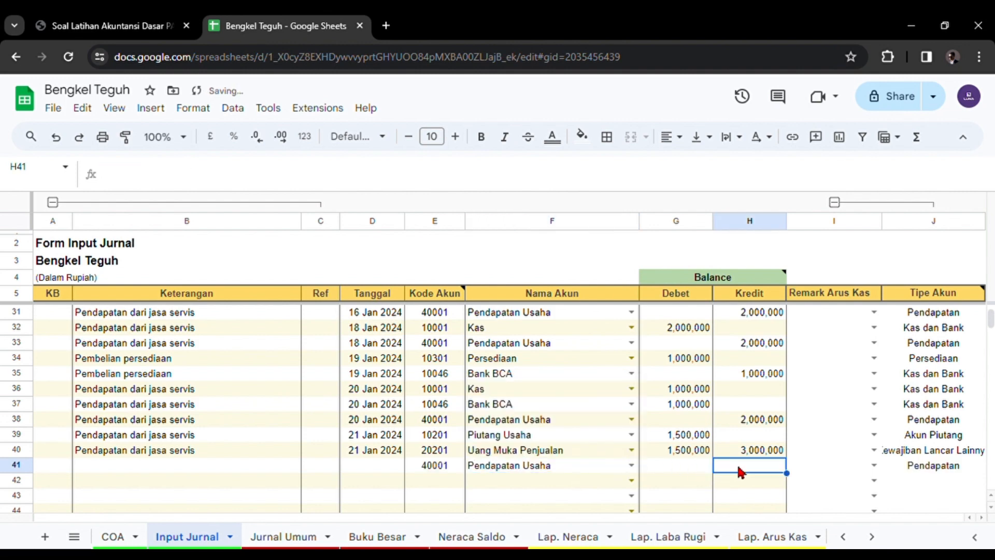
type("3000000")
key("Return")
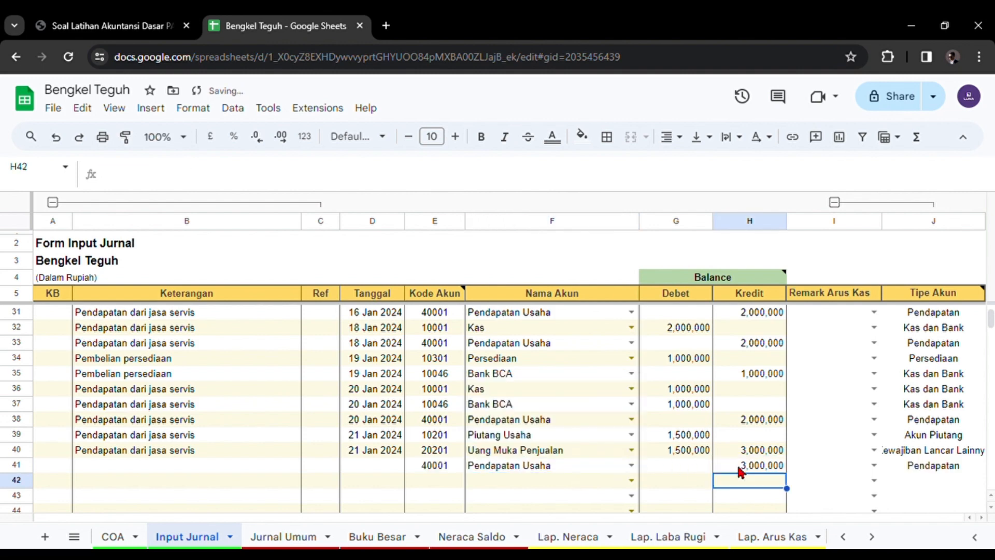
left_click(741, 449)
key("Delete")
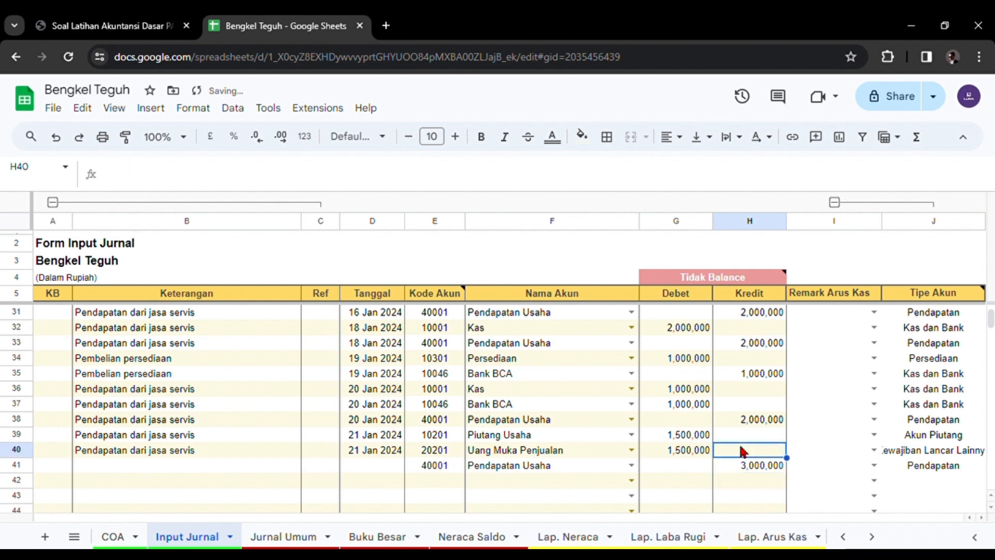
- Set the date in D41 to 21 Jan 2024 and the account in row 42 to Kas
double_click(396, 469)
left_click(324, 415)
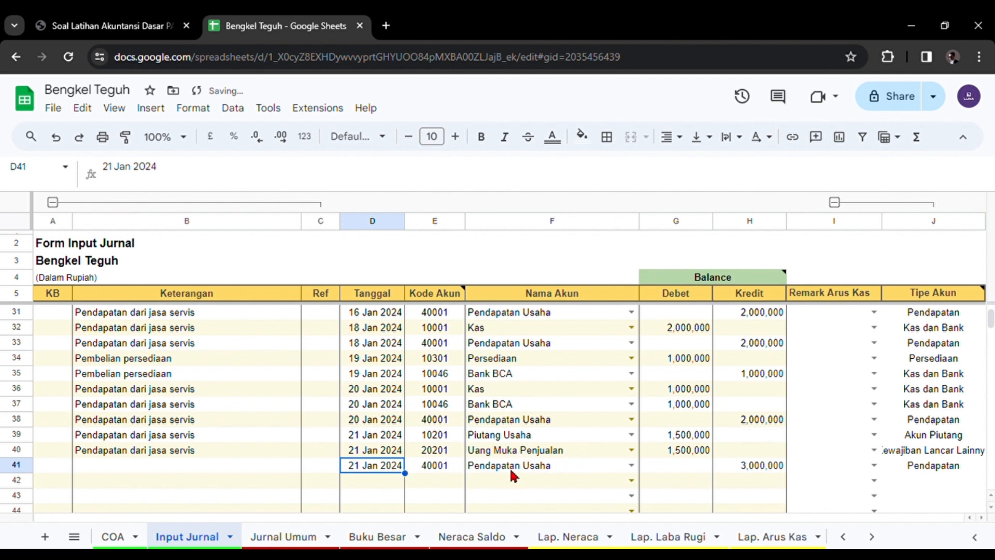
left_click(537, 467)
left_click(523, 479)
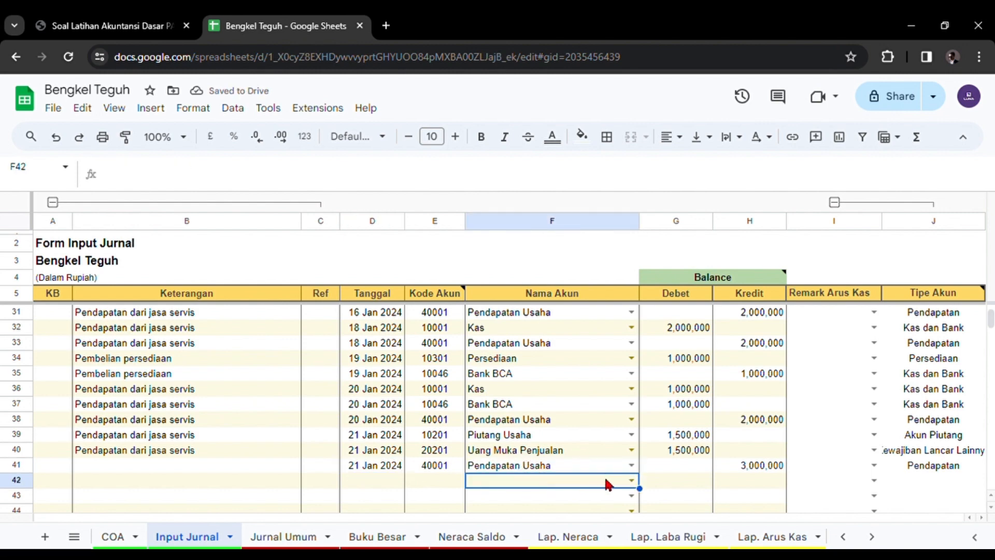
type("kas")
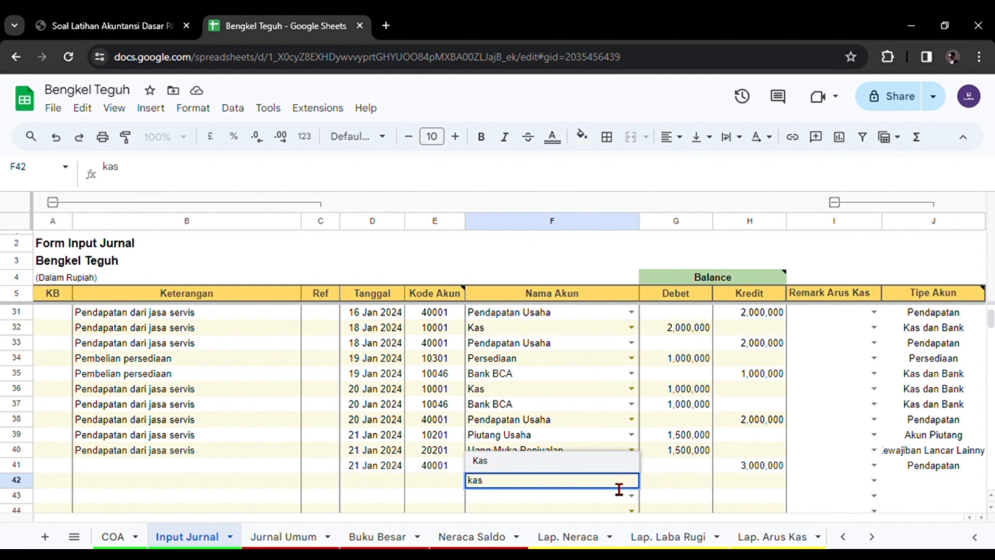
left_click(595, 463)
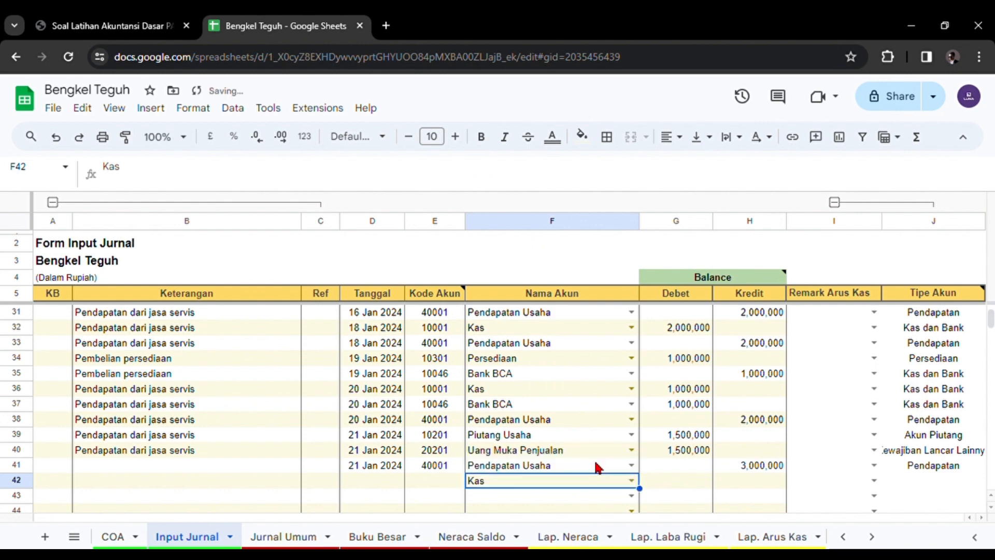
left_click(679, 479)
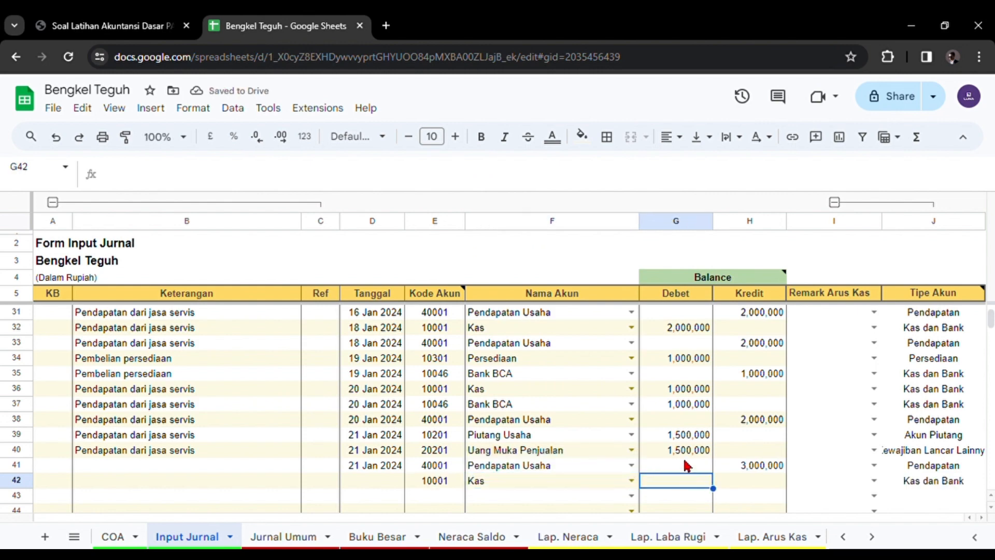
- Change the account name in F40 to Pendapatan Usaha
left_click(683, 450)
left_click(509, 454)
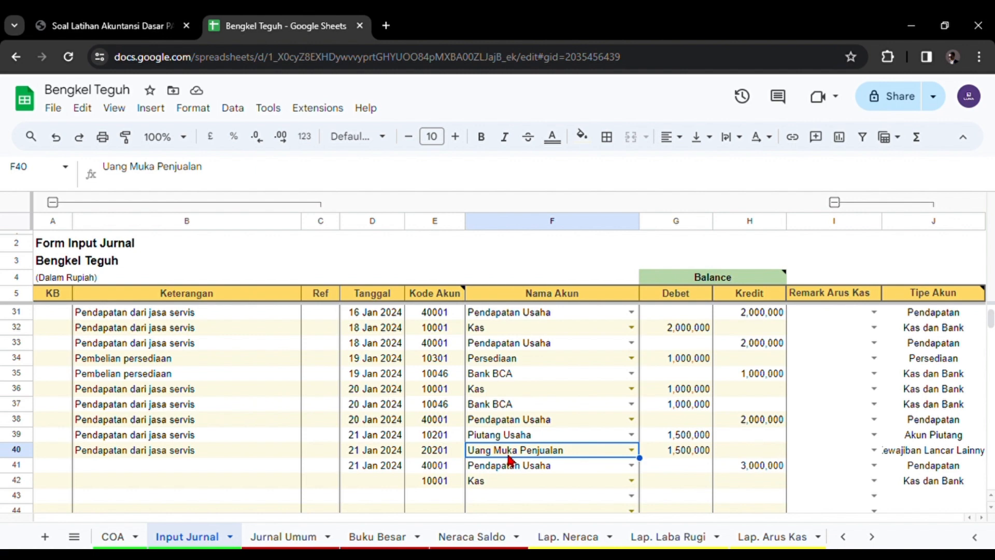
key("BackSpace")
type("pend")
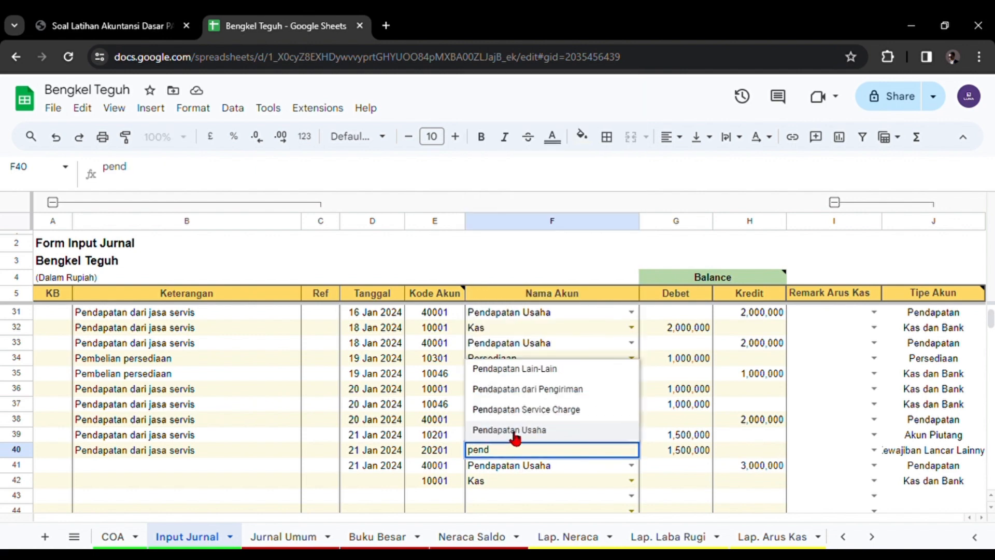
left_click(515, 430)
- Clear the account names in F41 and F42 together with the date and credit of row 41
left_click(513, 466)
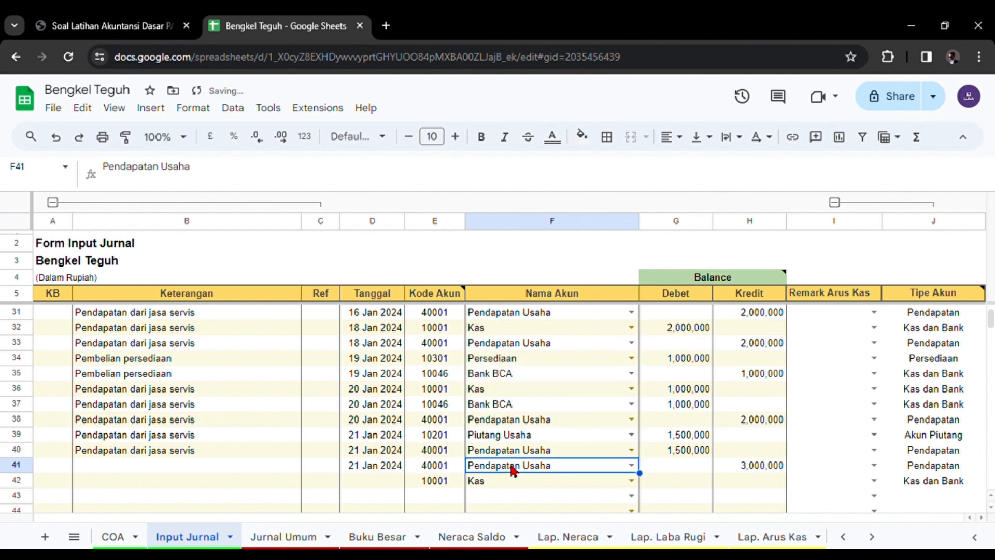
key("Delete")
left_click(499, 476)
key("Delete")
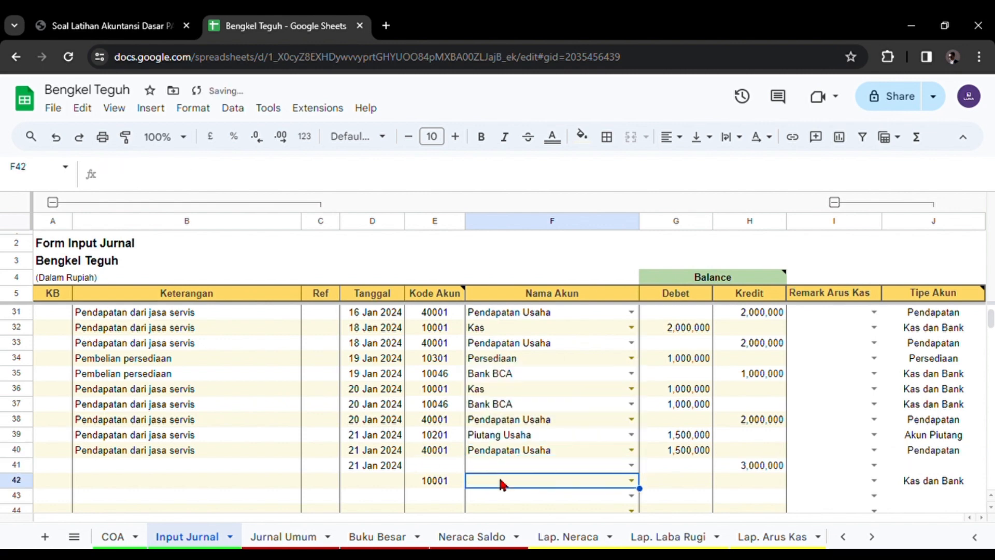
left_click(382, 465)
key("Delete")
left_click(755, 466)
key("Delete")
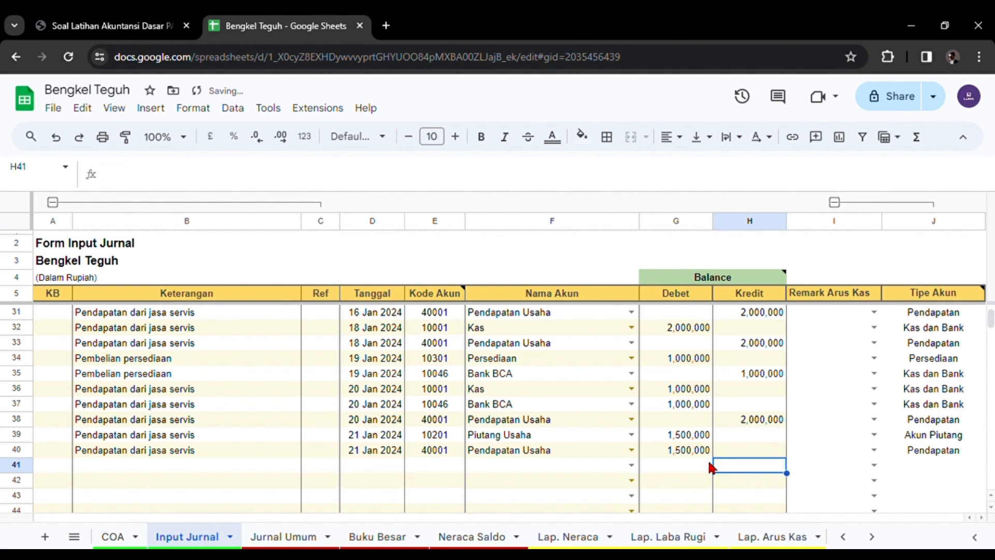
- Clear the debit in G40 and enter 3,000,000 as the debit in G39 and the credit in H40
left_click(683, 453)
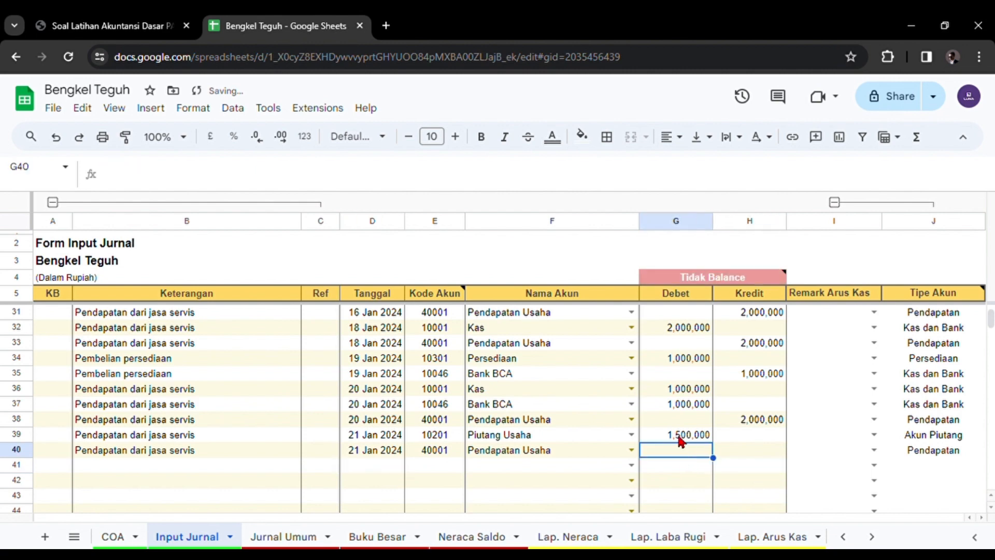
left_click(679, 435)
key("Delete")
type("3,000,000")
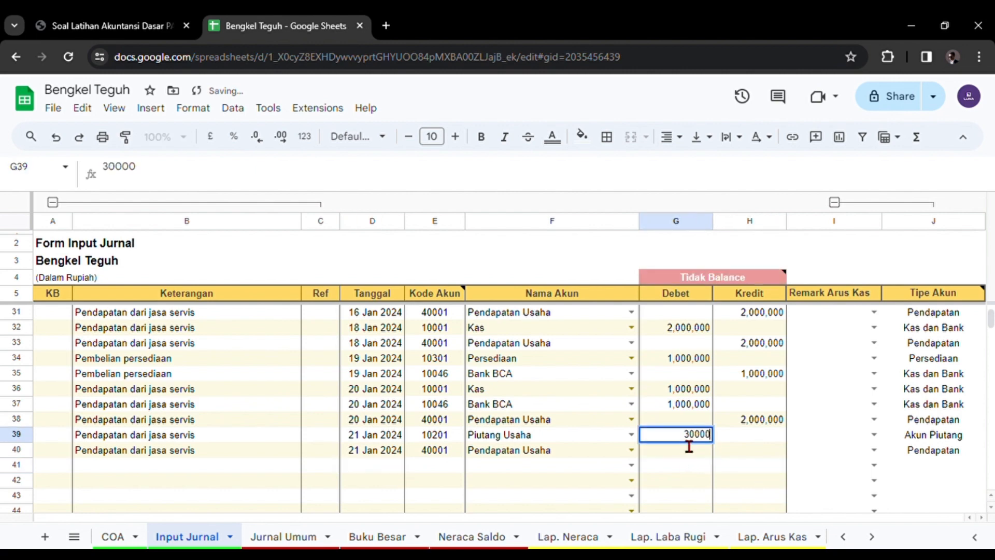
key("Return")
left_click(731, 448)
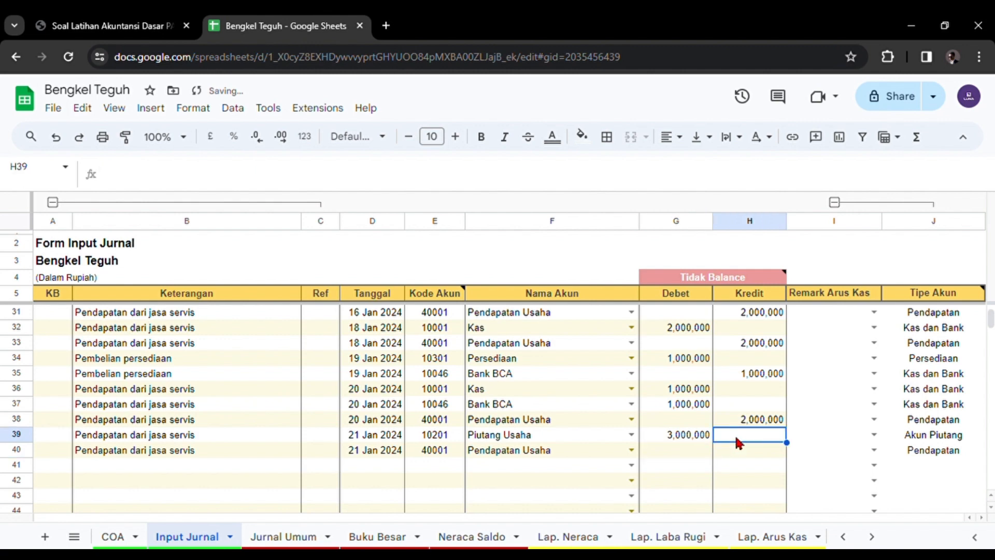
type("3000000")
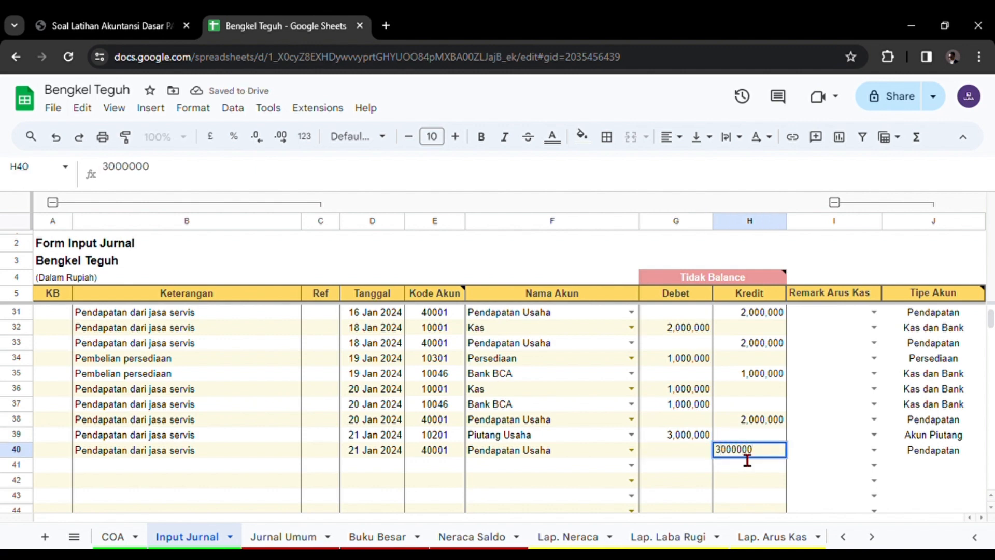
key("Return")
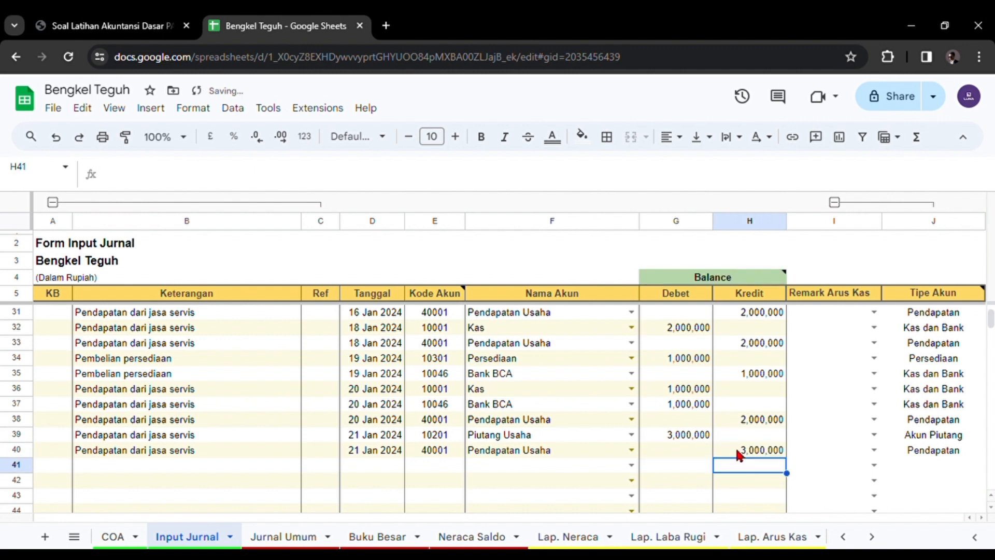
- Set the account names to Bank BCA in row 41 and Uang Muka Penjualan in row 42
left_click(473, 449)
left_click(441, 456)
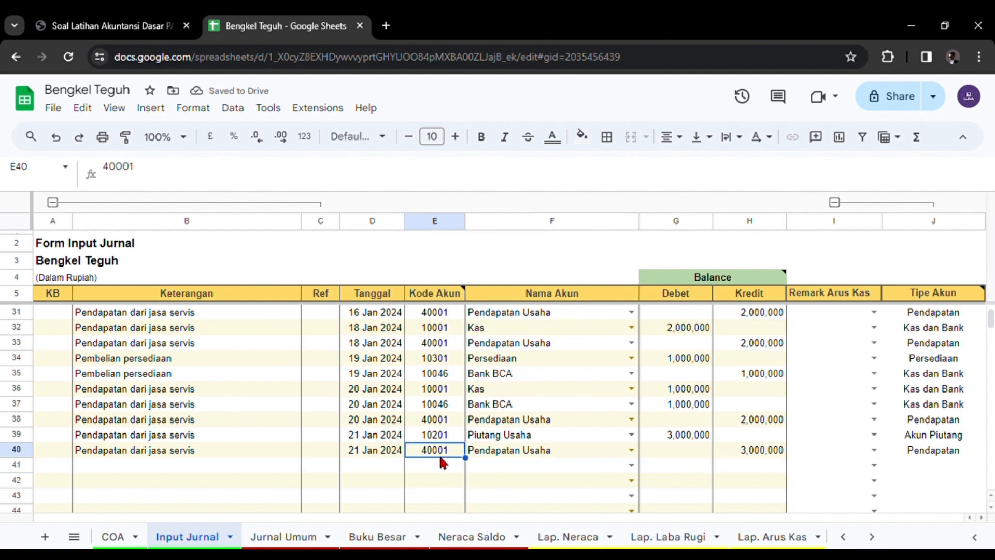
left_click(487, 467)
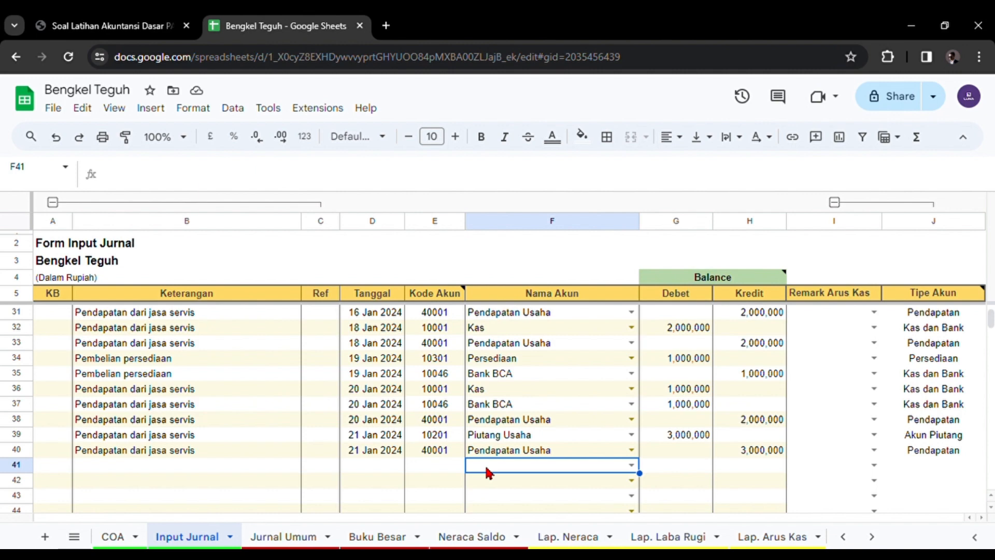
type("bca")
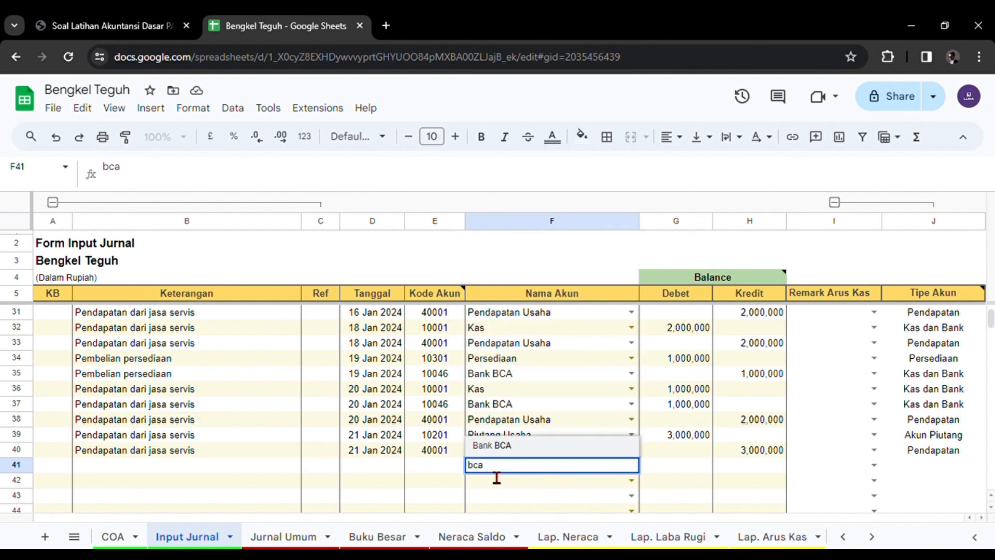
left_click(492, 446)
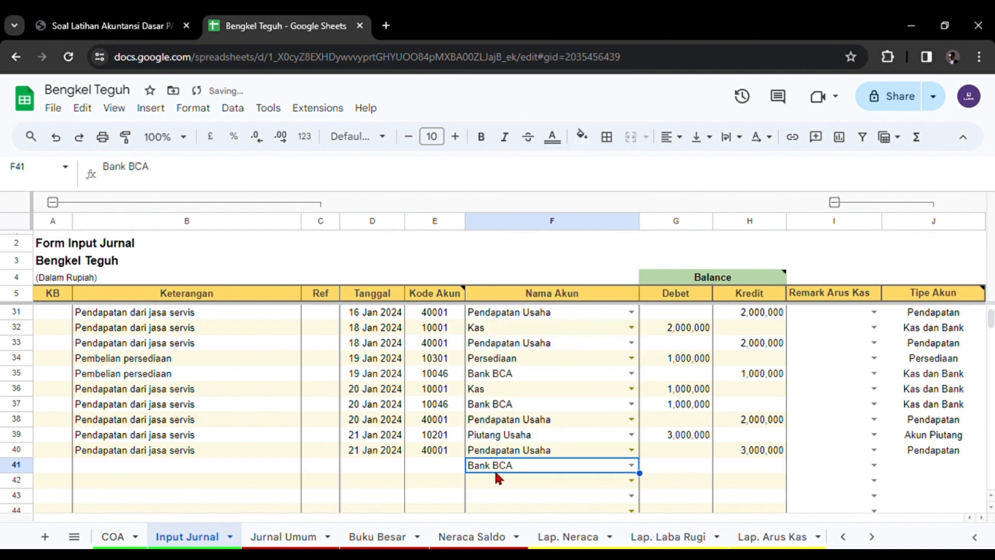
left_click(496, 480)
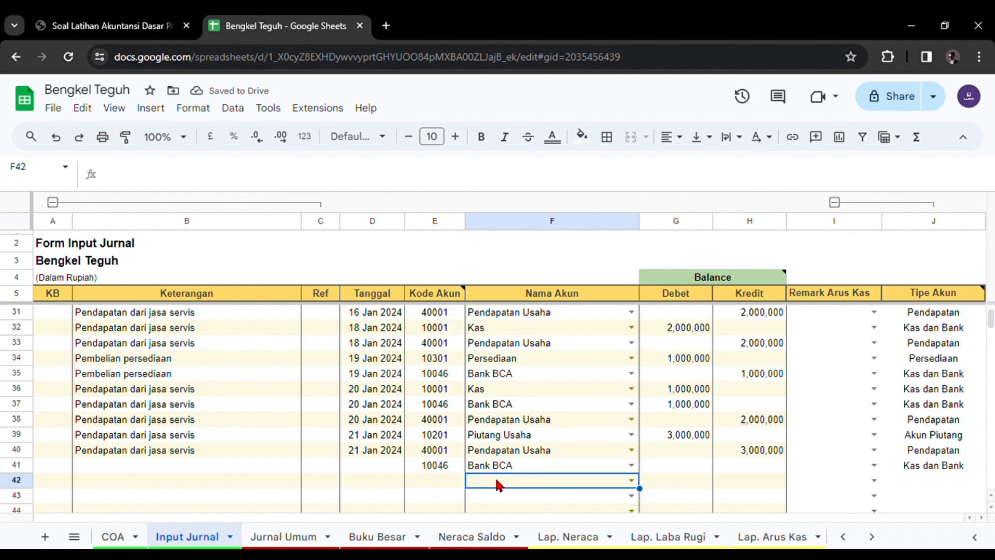
type("uang")
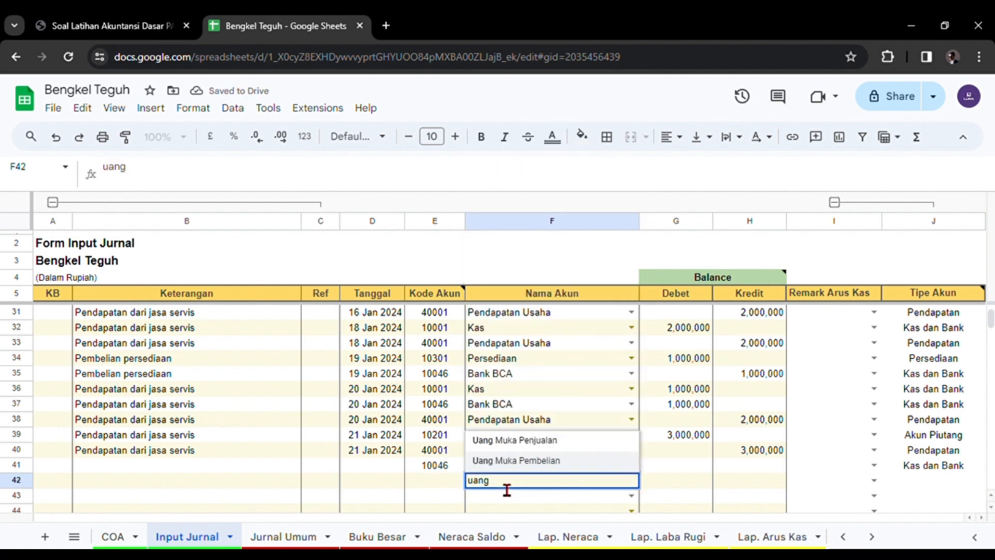
left_click(507, 445)
- Enter 1,500,000 as the debit for Bank BCA in G41
left_click(683, 465)
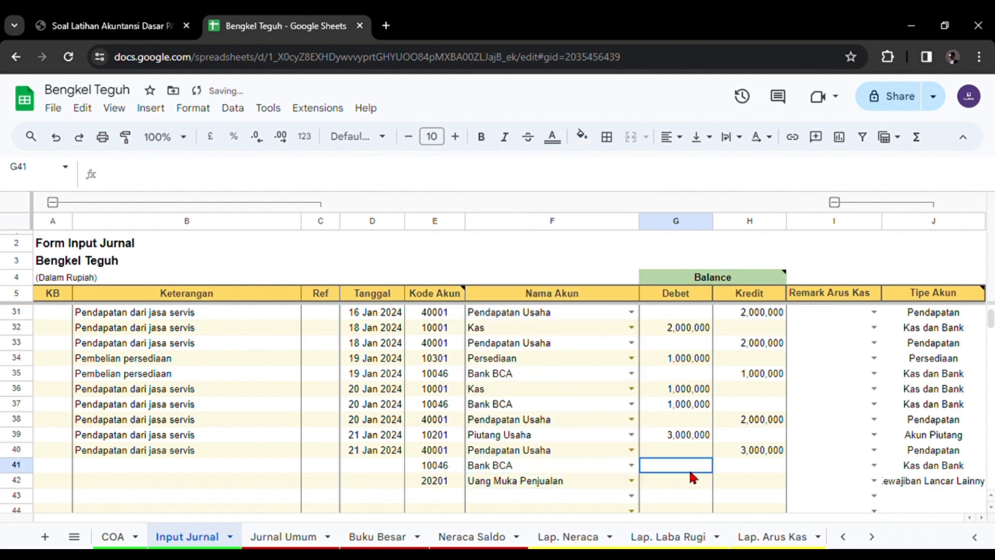
type("1,50")
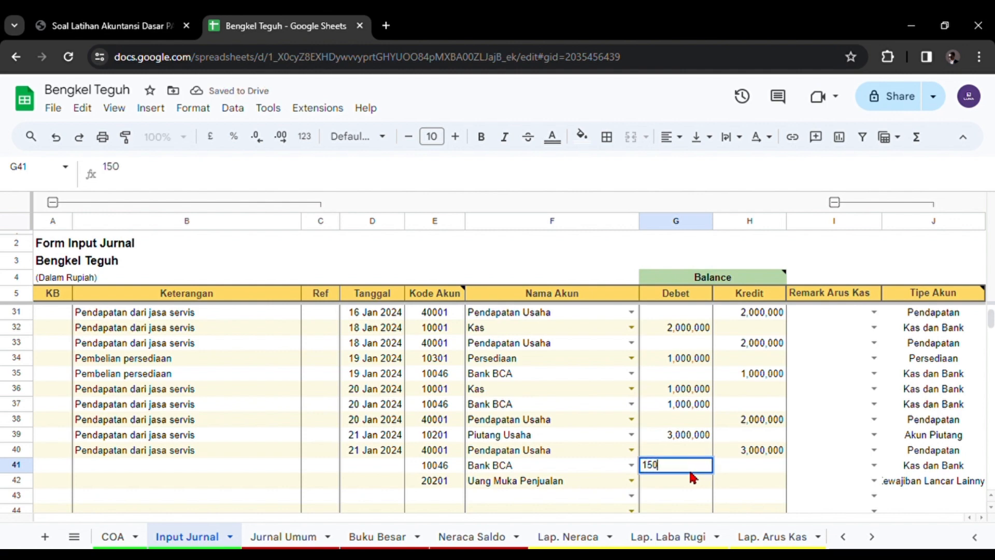
type("0,000")
key("Return")
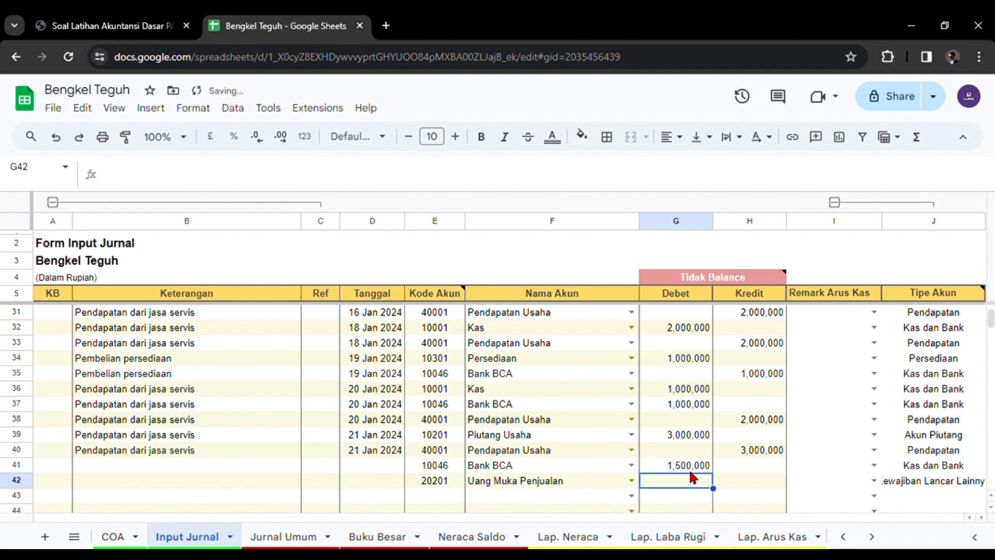
- Enter 1,500,000 as the credit for Uang Muka Penjualan in H42 and check the amounts in rows 39 to 42
left_click(747, 480)
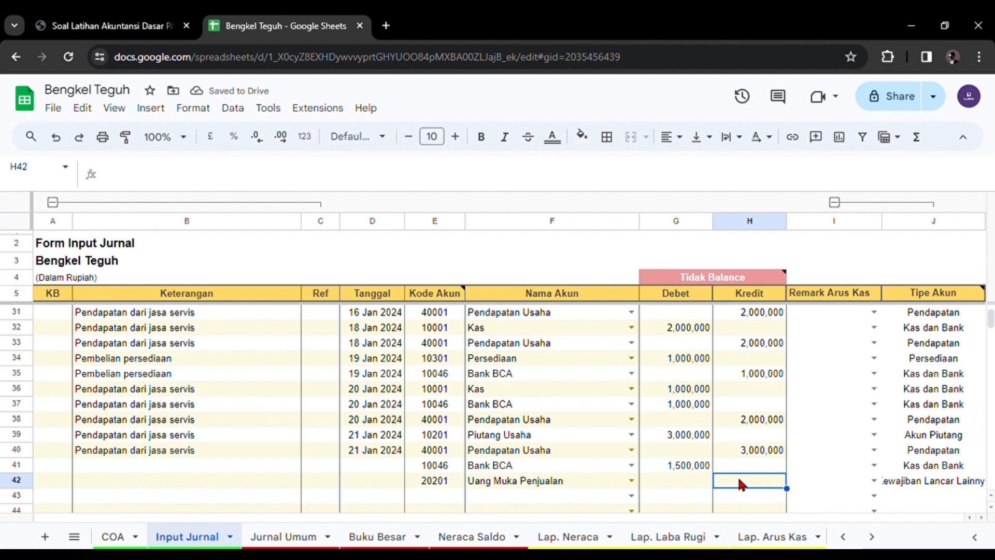
type("1,500,00")
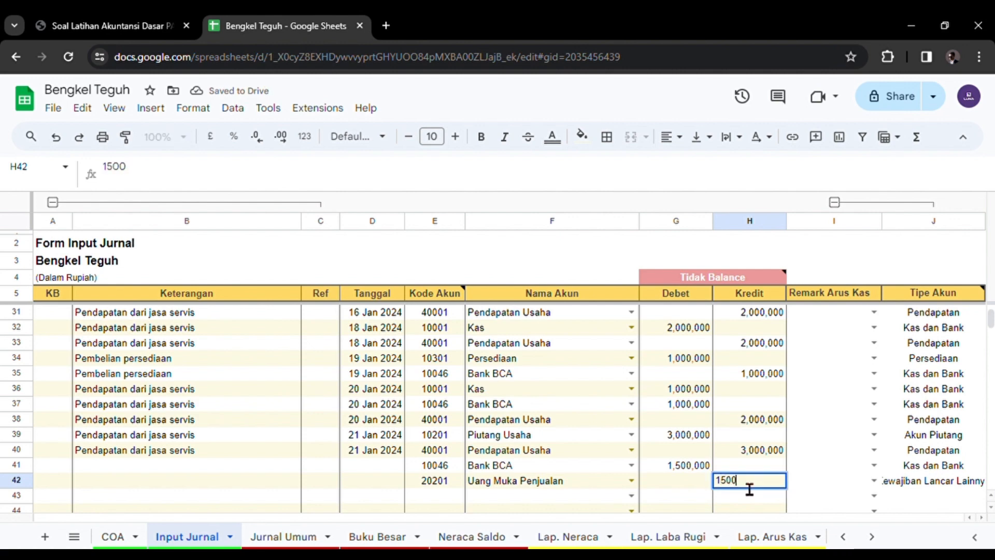
type("000")
key("Return")
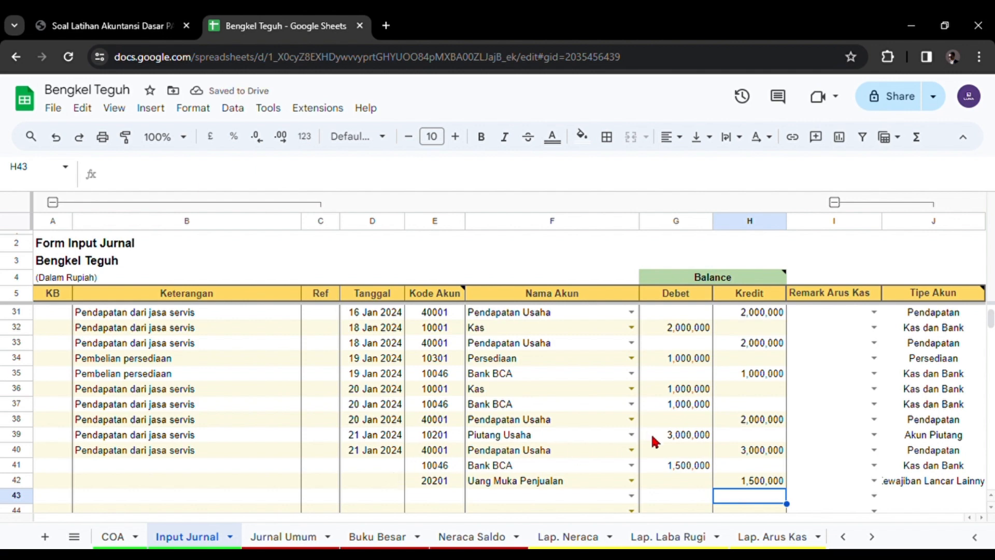
left_click(666, 439)
left_click(746, 452)
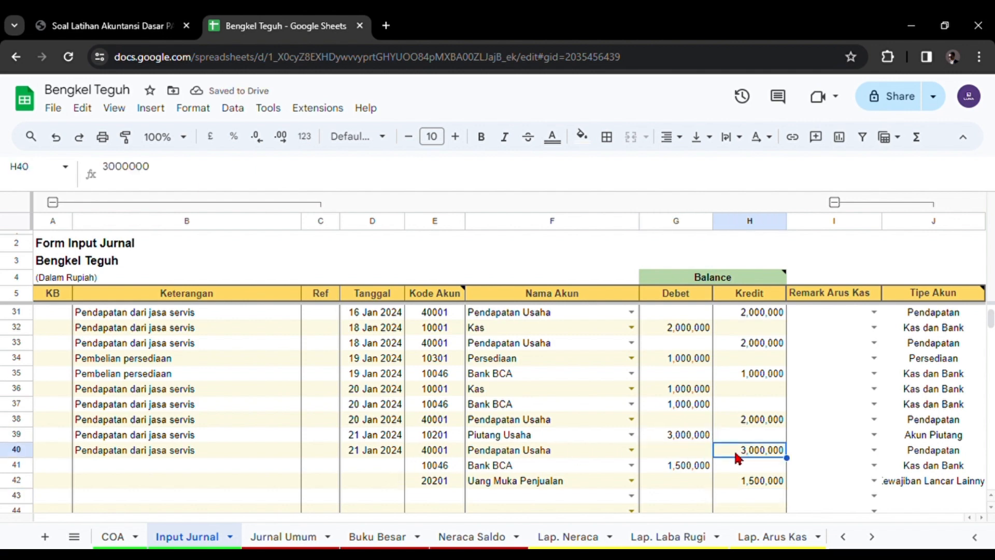
left_click(666, 439)
left_click(743, 482)
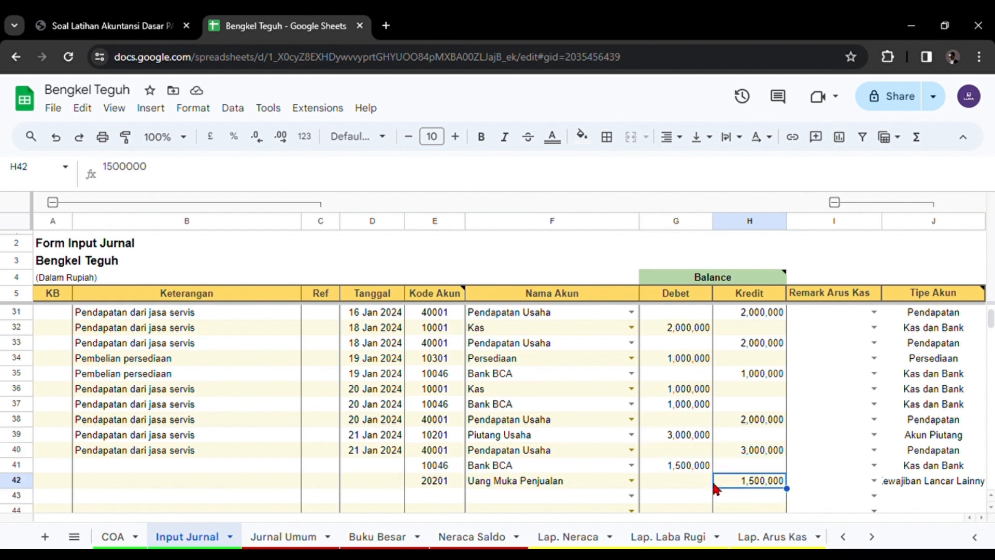
- Copy the date 21 Jan 2024 from D40 into D41 and D42
left_click(368, 468)
left_click(363, 453)
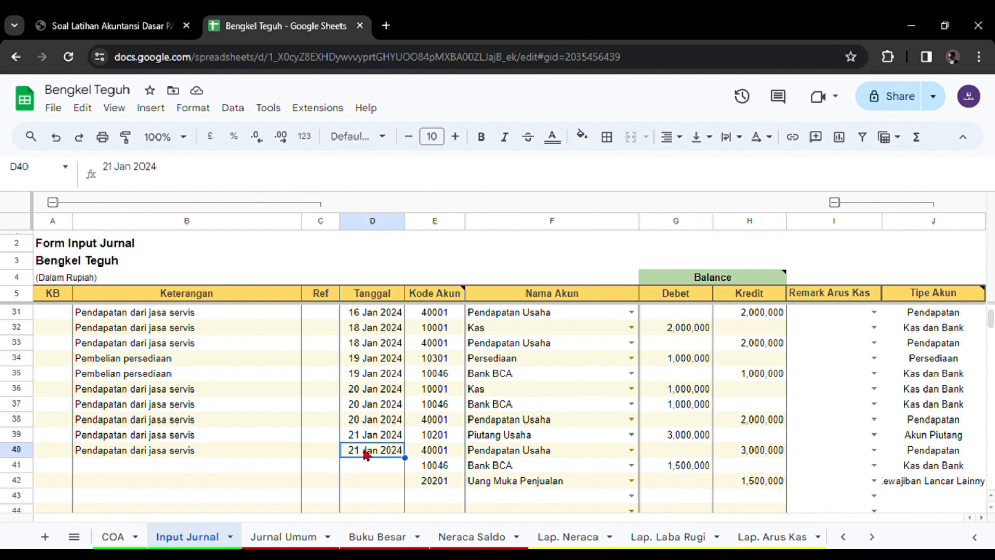
left_click_drag(360, 468, 370, 484)
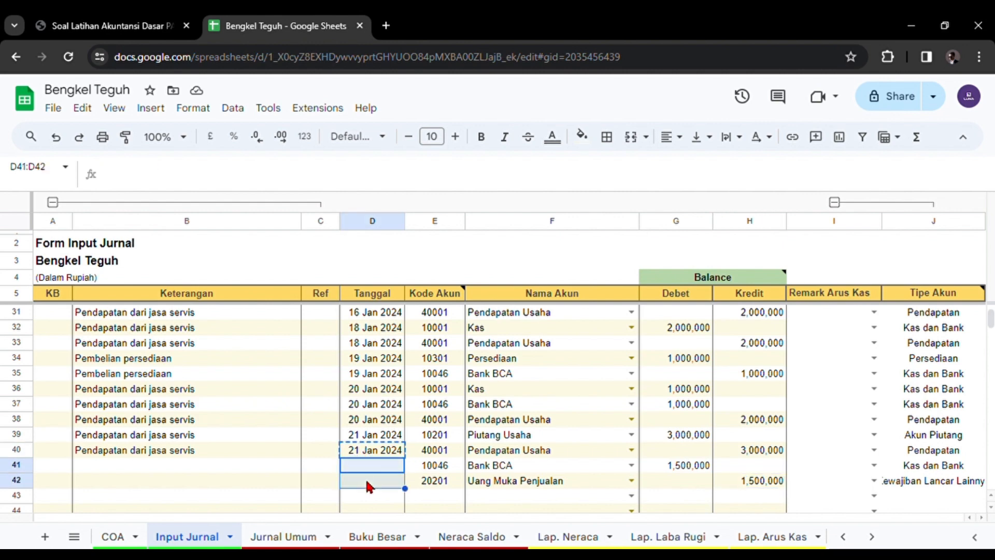
type("21 Jan 2024 21 Jan 2024")
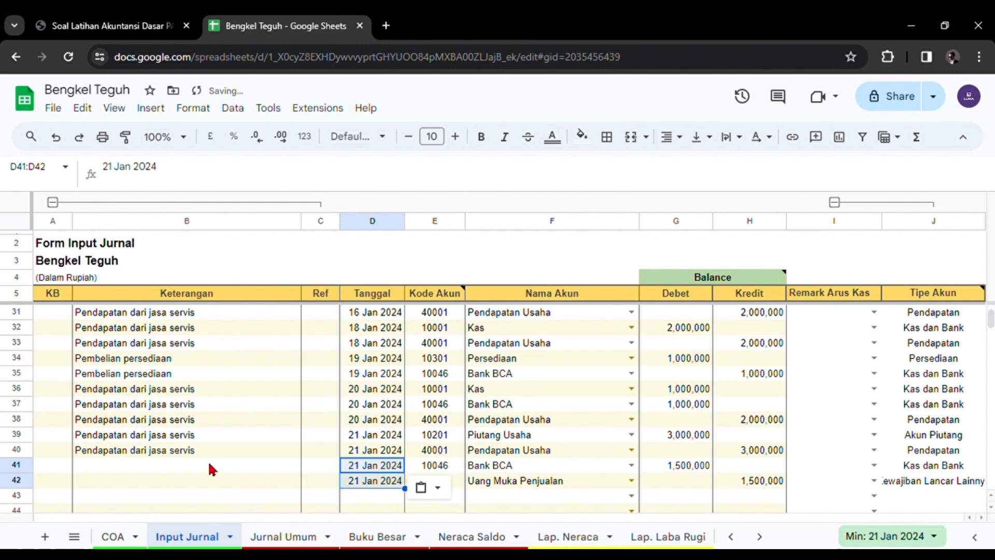
- Enter the description Penerimaan DP in B41 and copy it to B42
left_click(163, 452)
left_click(170, 468)
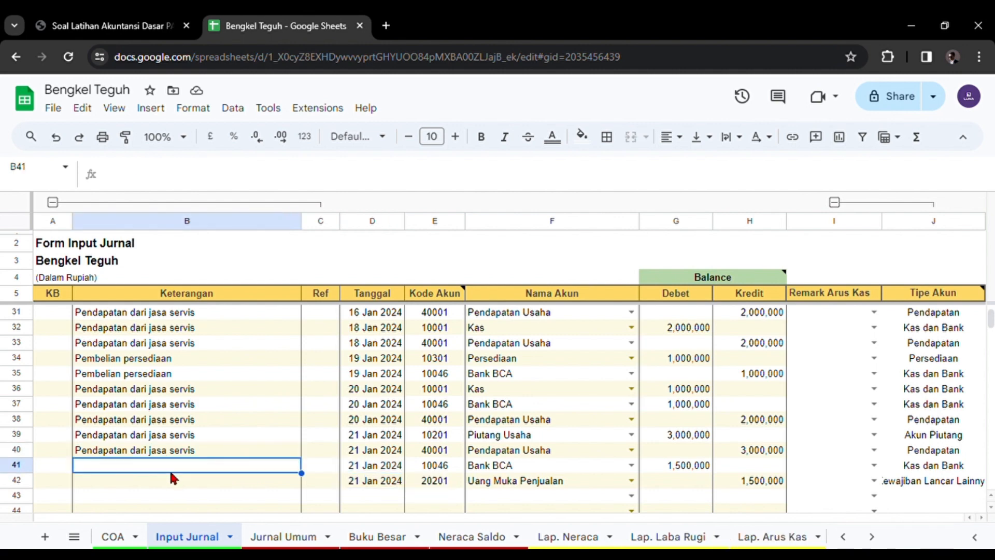
type("Pe")
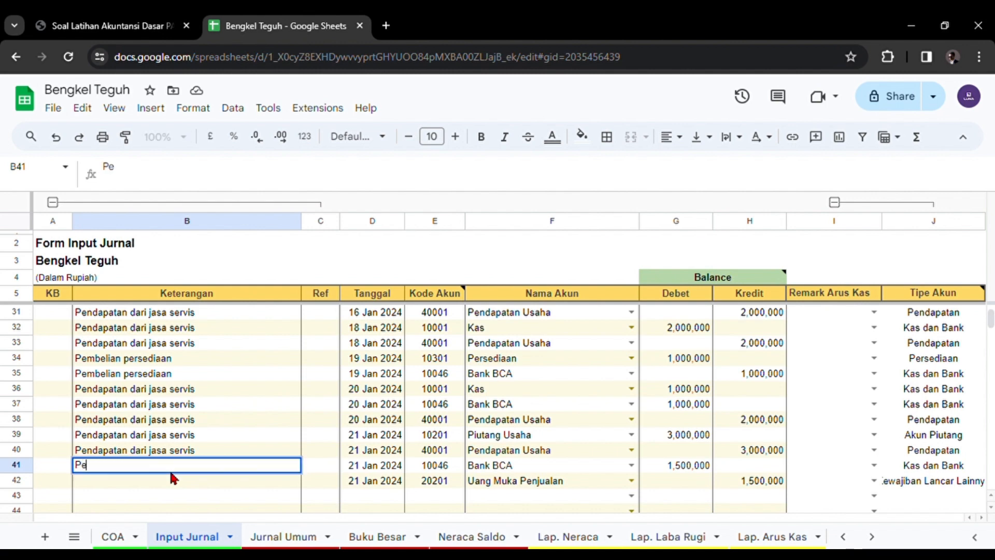
type("nerimaan DP")
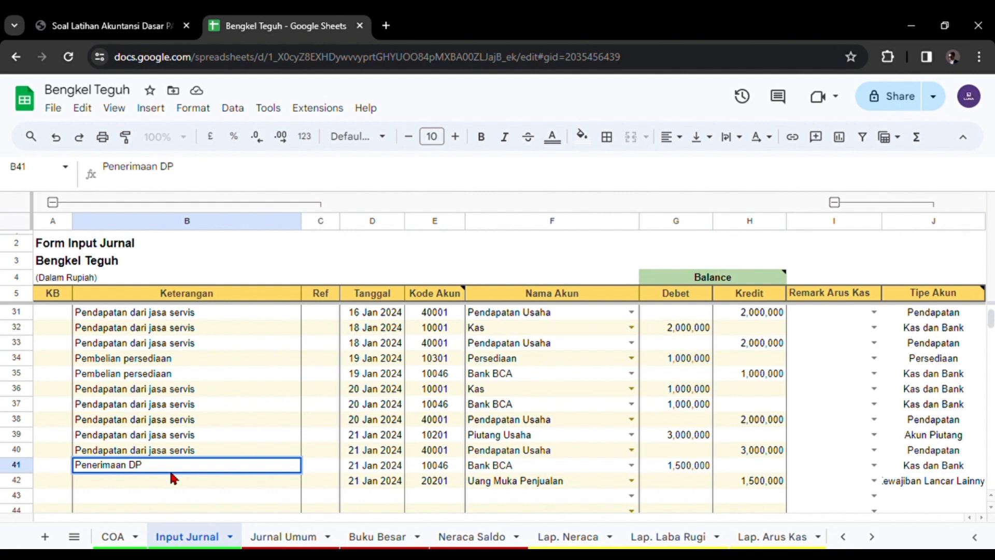
key("Return")
key("Up")
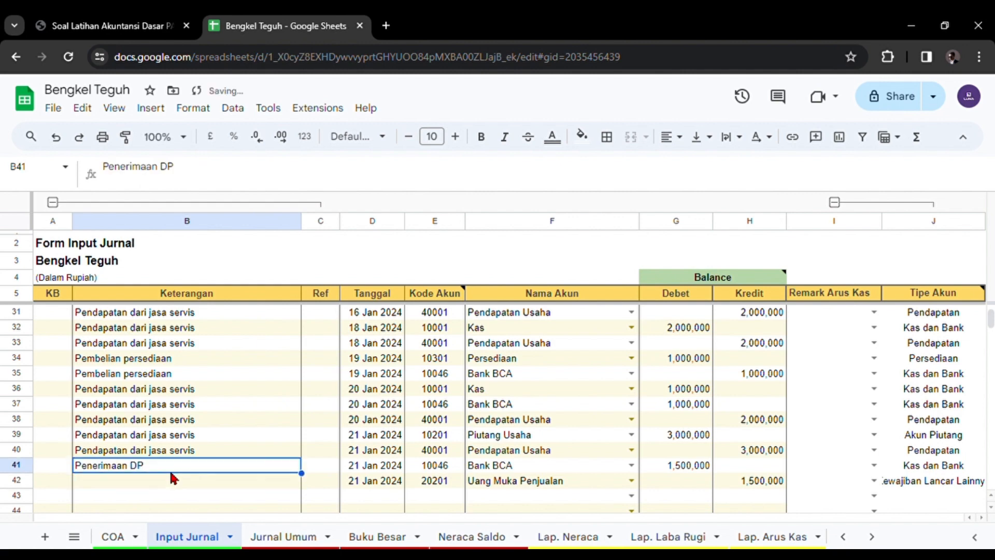
key("ctrl+c")
left_click(167, 477)
key("ctrl+v")
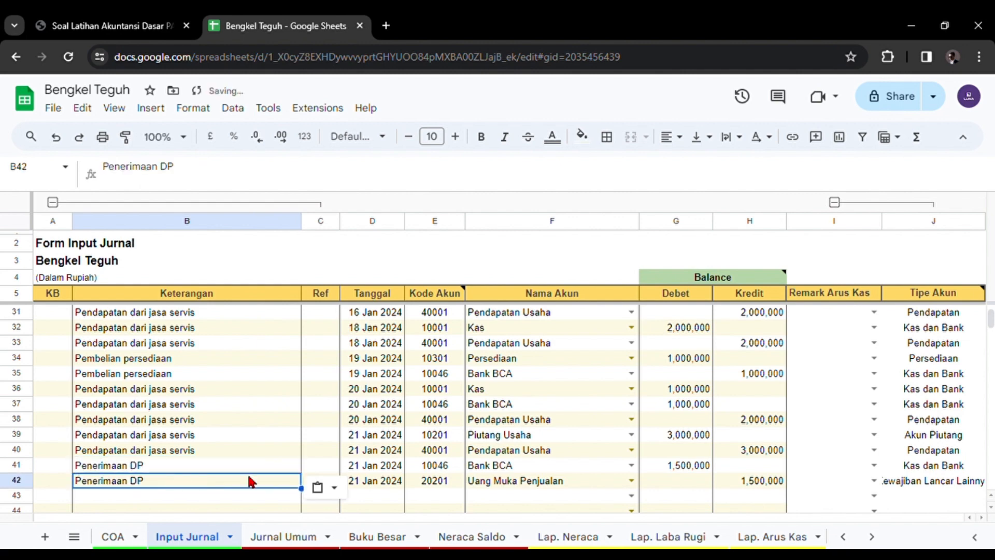
- Read transaction 17 in the exercise PDF and copy the description Pendapatan dari jasa servis from B36 to B43 of the journal sheet
scroll(339, 453, "down", 1)
left_click(371, 464)
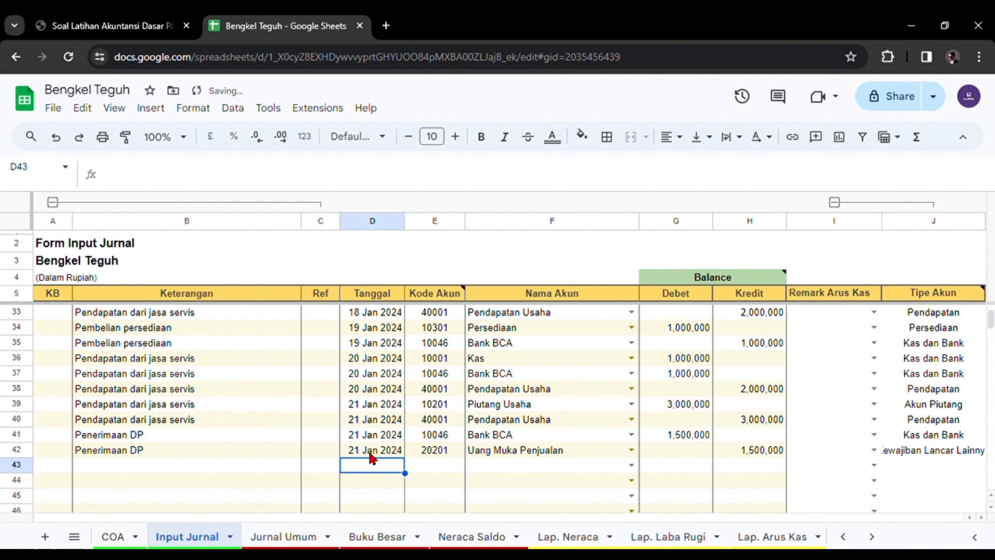
left_click(105, 32)
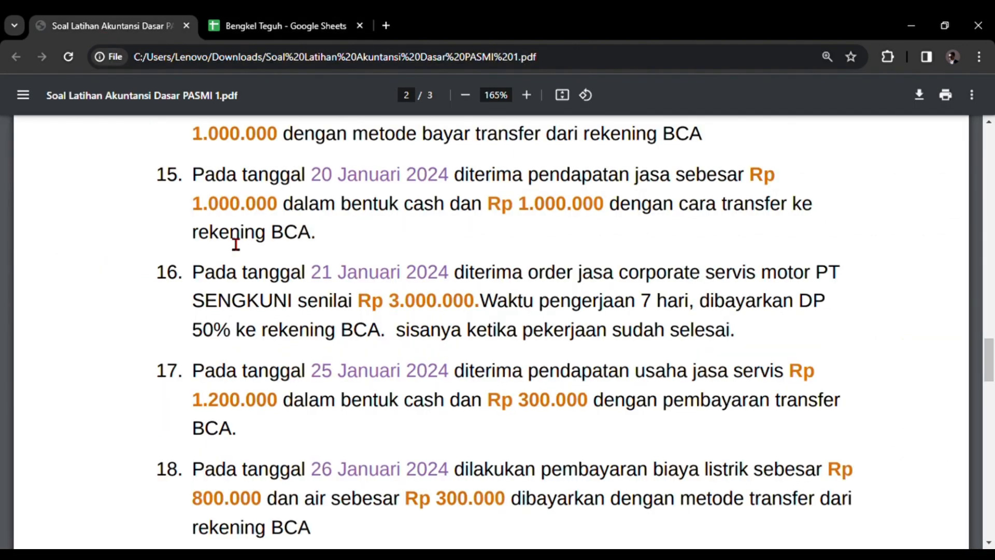
scroll(290, 363, "down", 5)
scroll(295, 354, "down", 1)
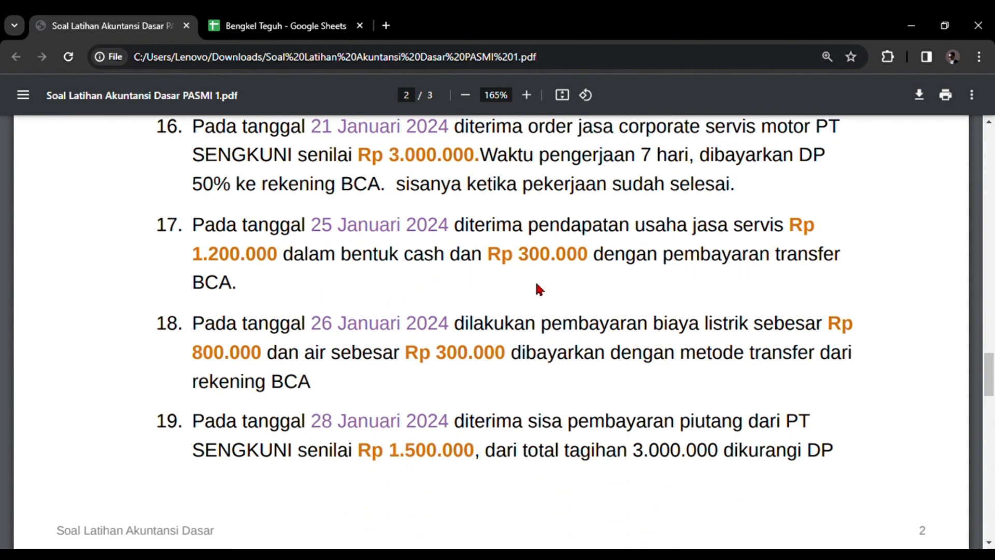
left_click(311, 26)
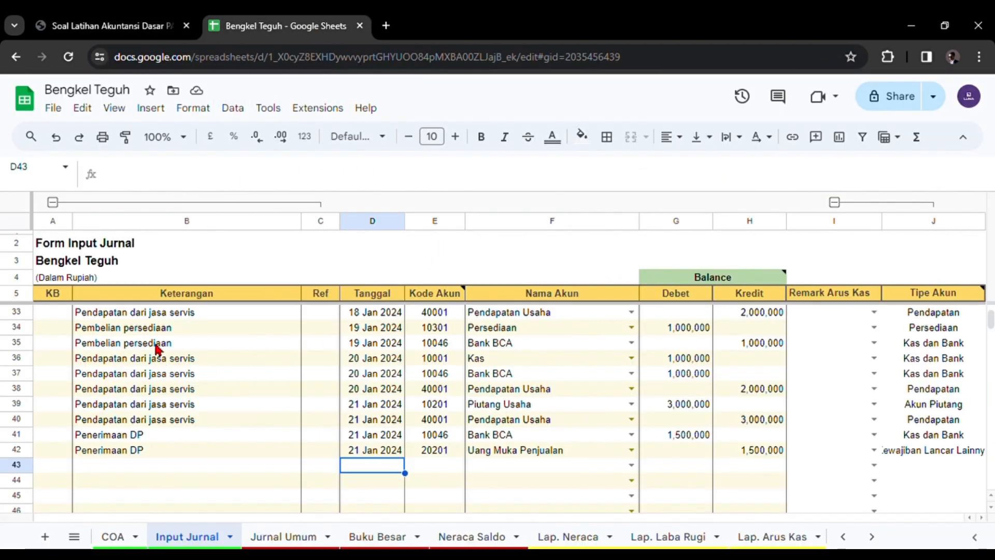
left_click(149, 362)
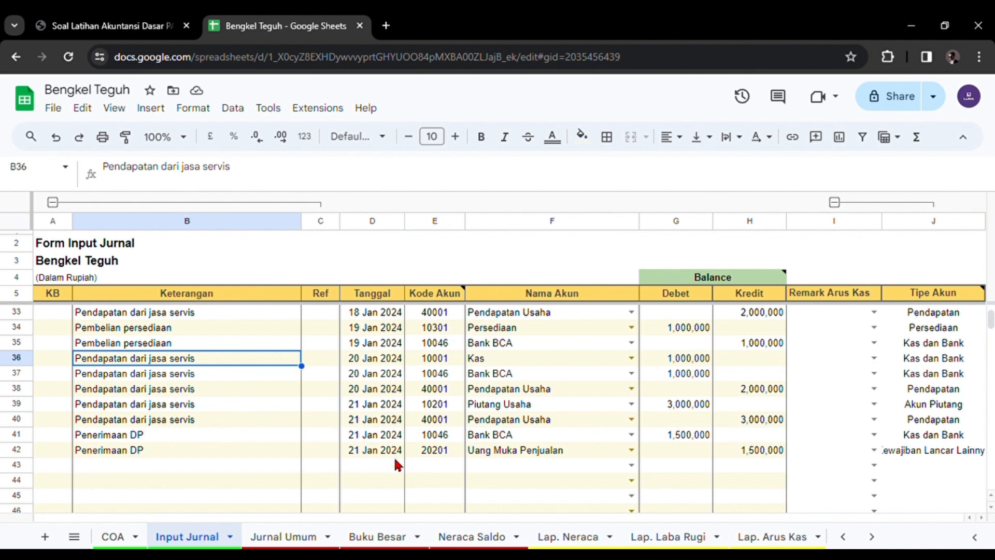
key("ctrl+c")
left_click(253, 465)
key("ctrl+v")
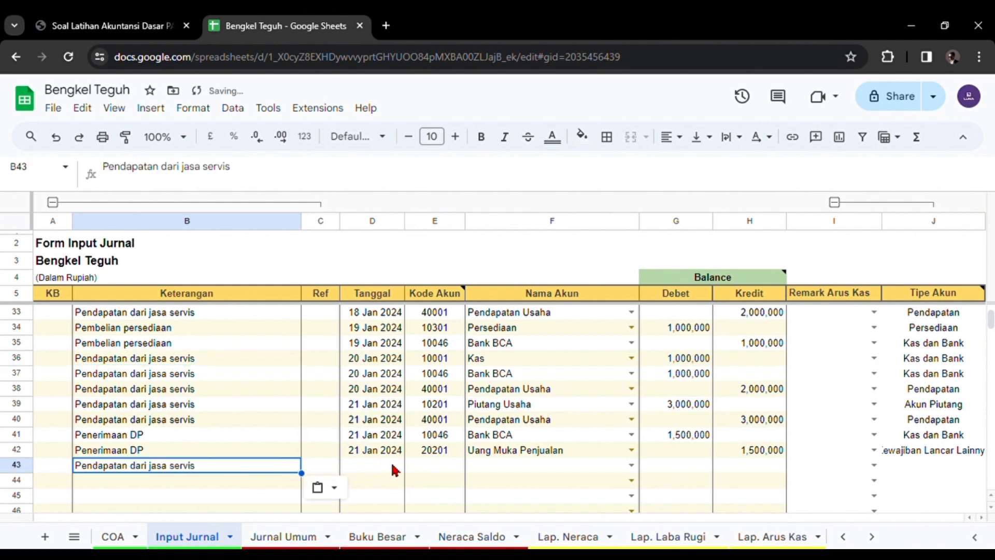
- Check the date of transaction 17 in the exercise PDF and set D43 to 25 Jan 2024
left_click(395, 466)
left_click(112, 25)
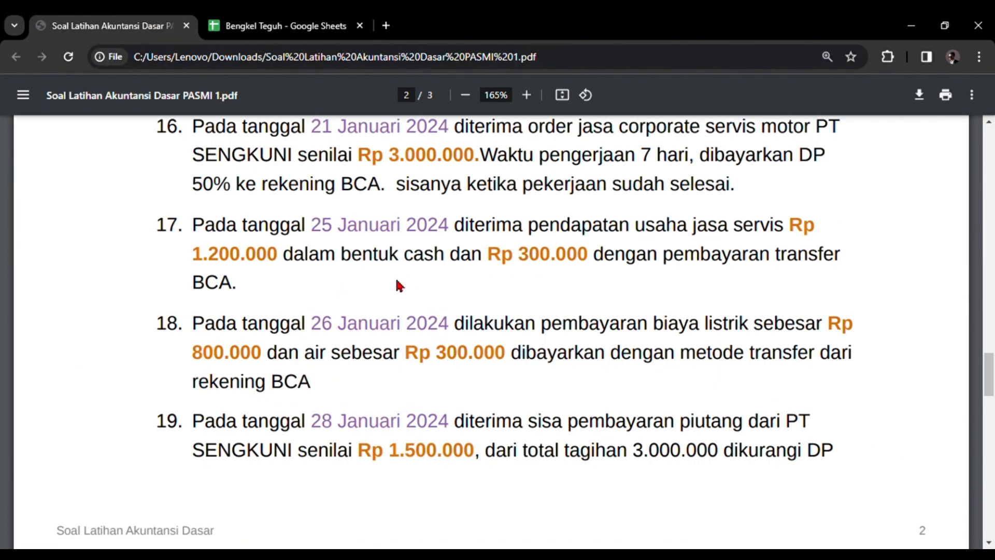
left_click(279, 18)
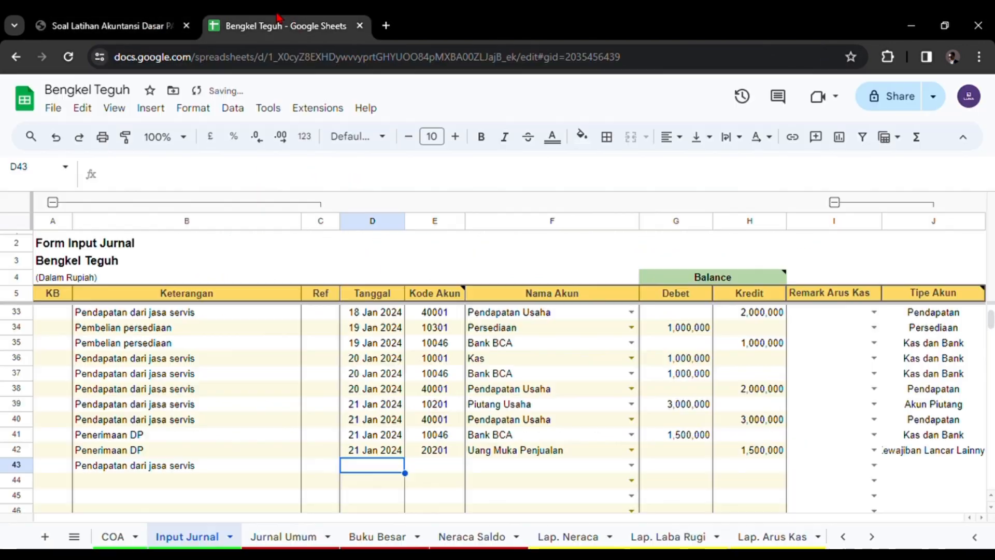
double_click(371, 465)
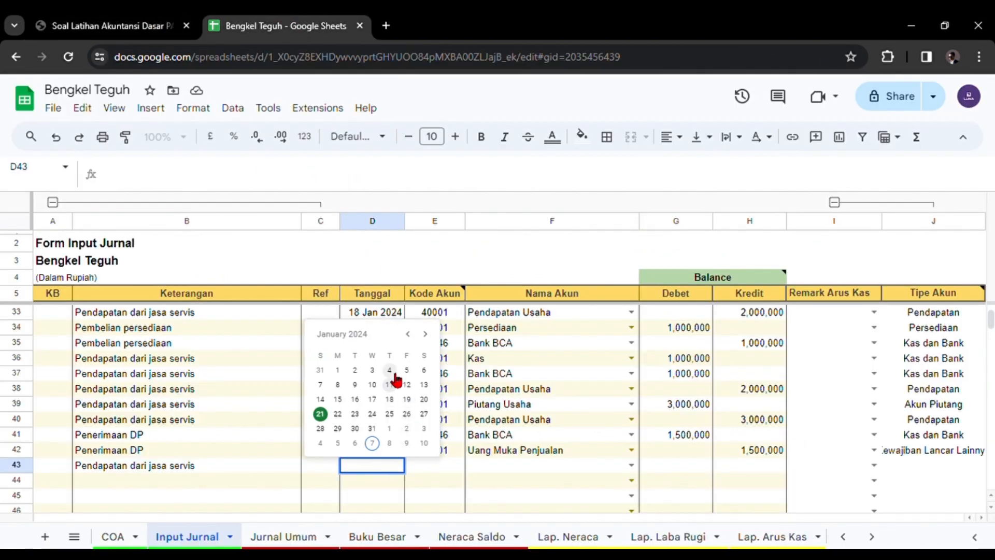
left_click(389, 414)
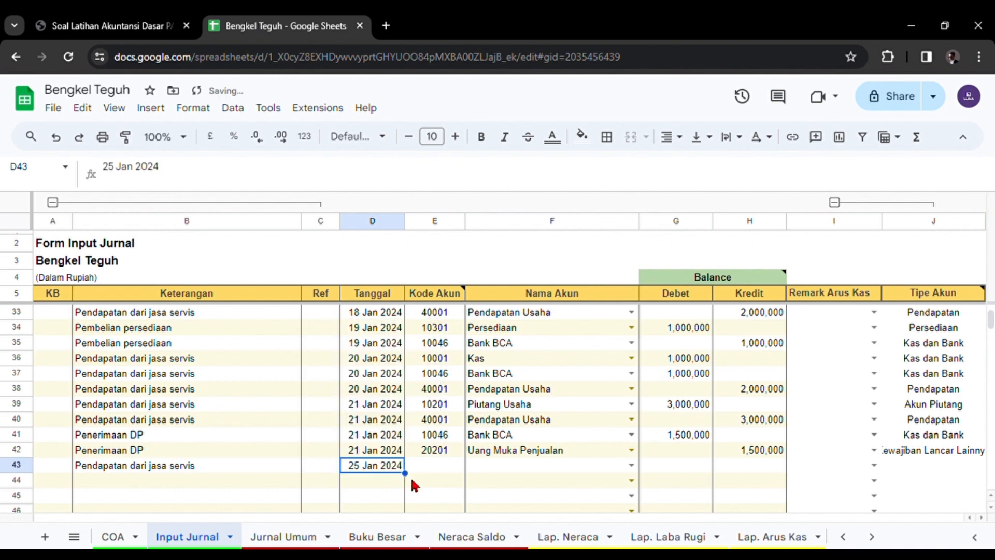
- Set the account names to Kas in row 43, Bank BCA in row 44 and Pendapatan Usaha in row 45
left_click(487, 465)
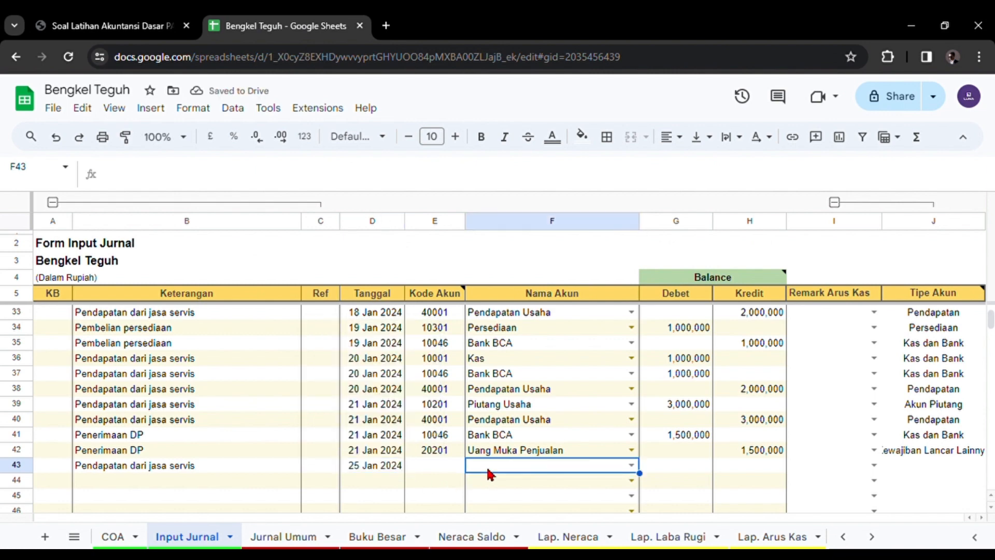
type("kas")
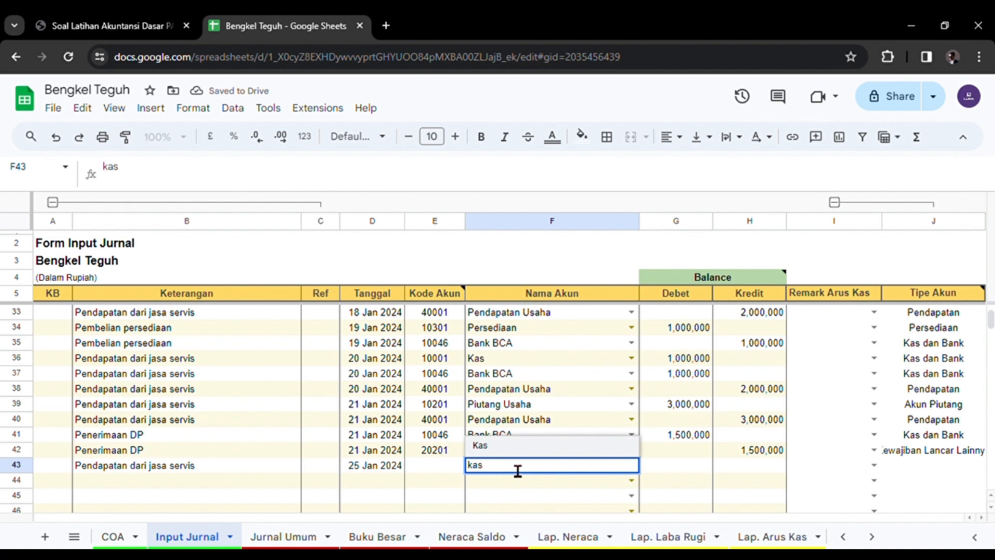
left_click(502, 481)
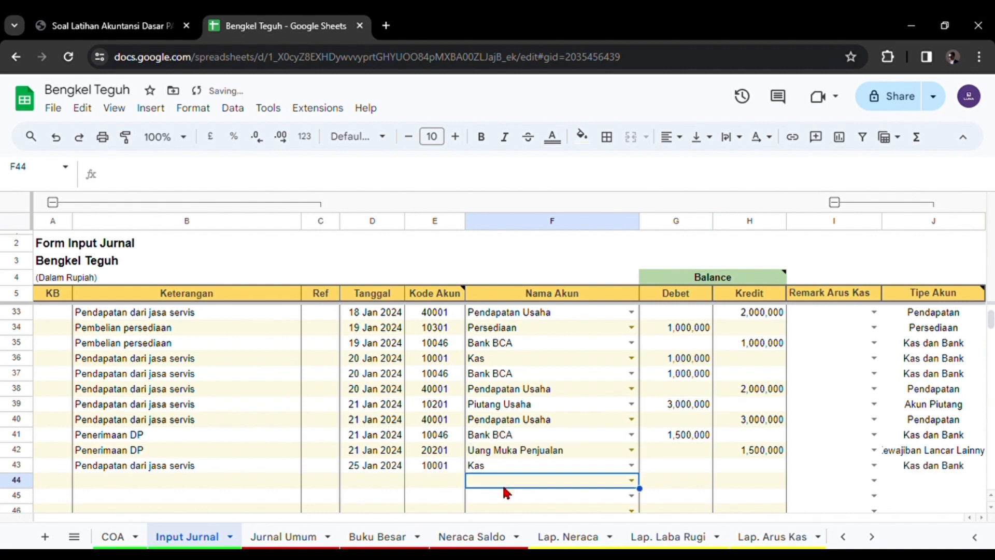
type("bca")
left_click(521, 471)
left_click(512, 499)
type("pend")
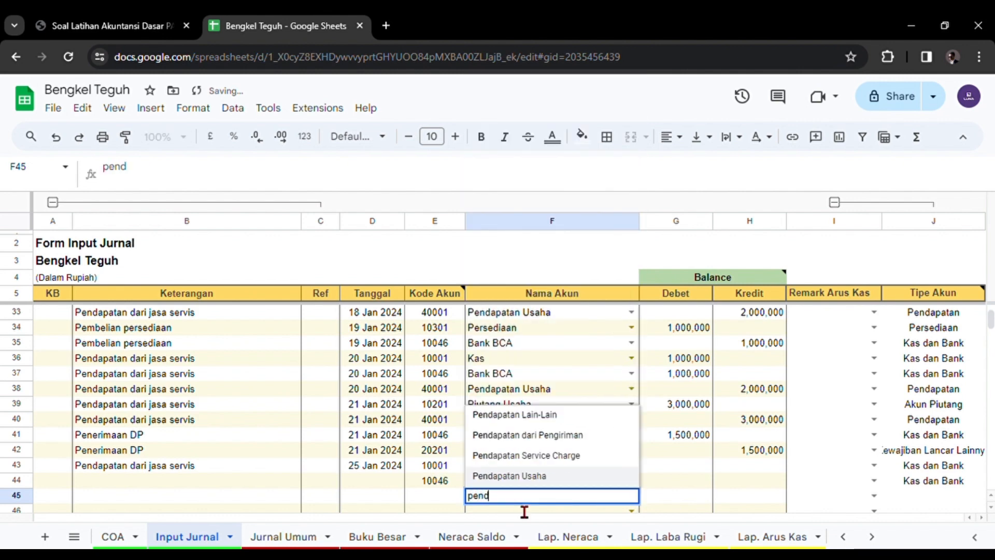
left_click(495, 475)
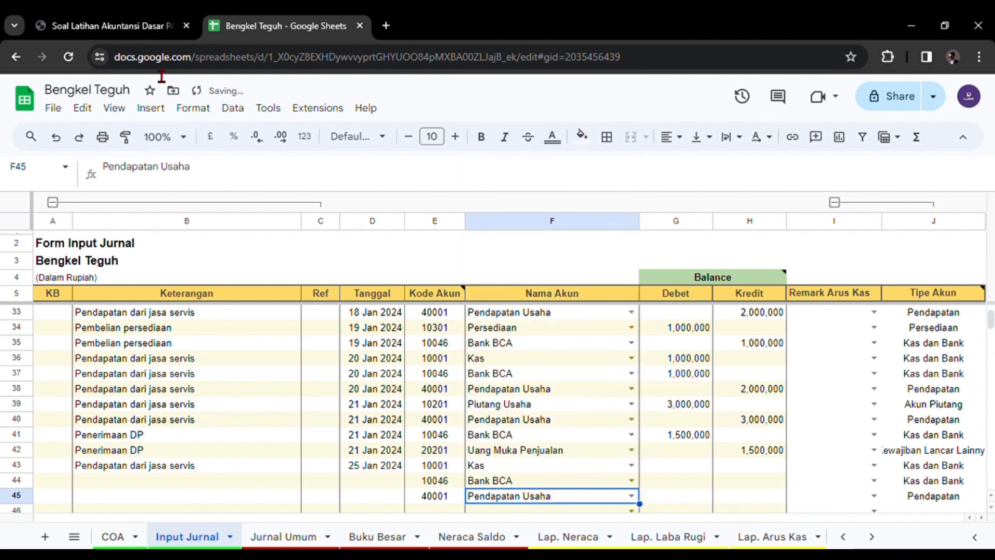
- Check transaction 17's amounts in the exercise PDF and enter debits of 1,200,000 in G43 and 300,000 in G44
left_click(132, 29)
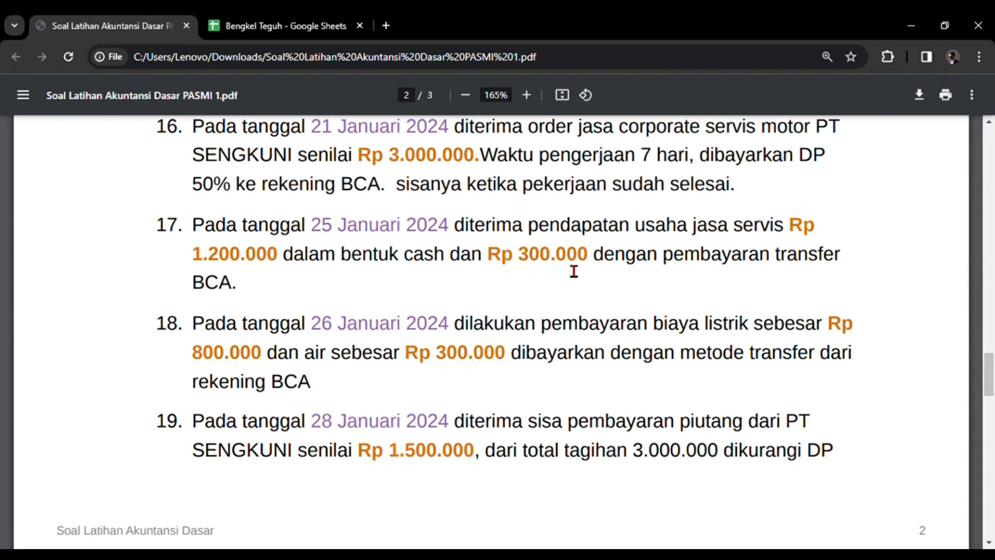
left_click(277, 26)
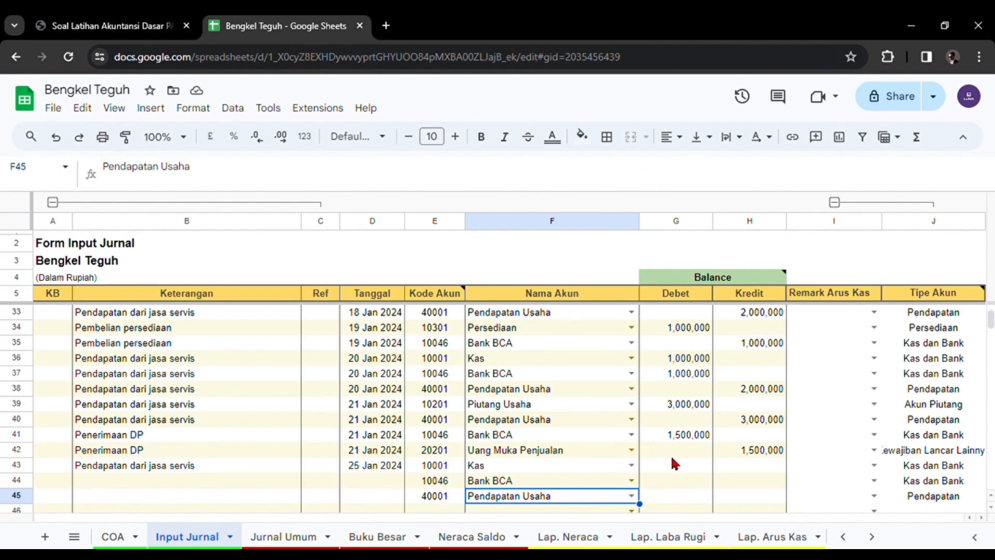
left_click(691, 465)
type("1,20")
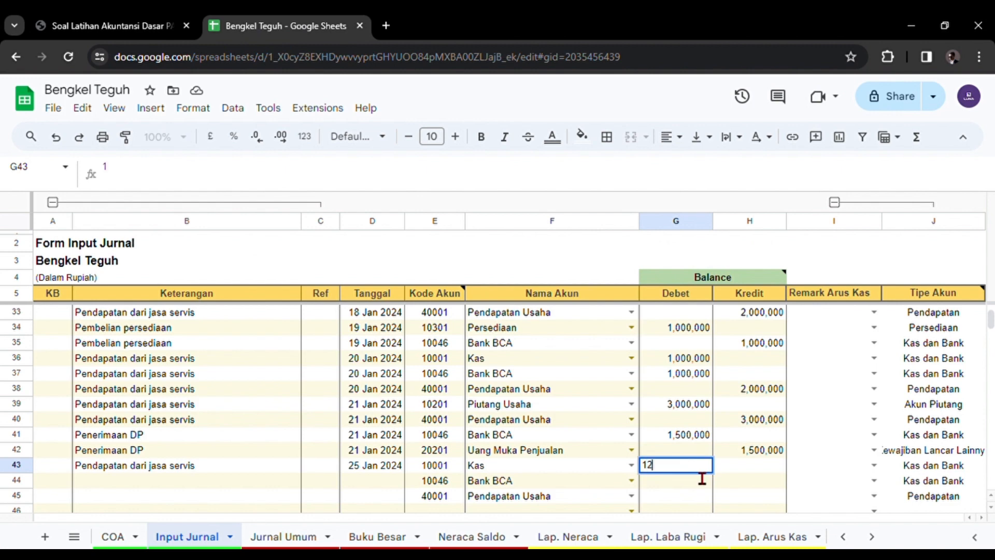
type("0,000")
key("Return")
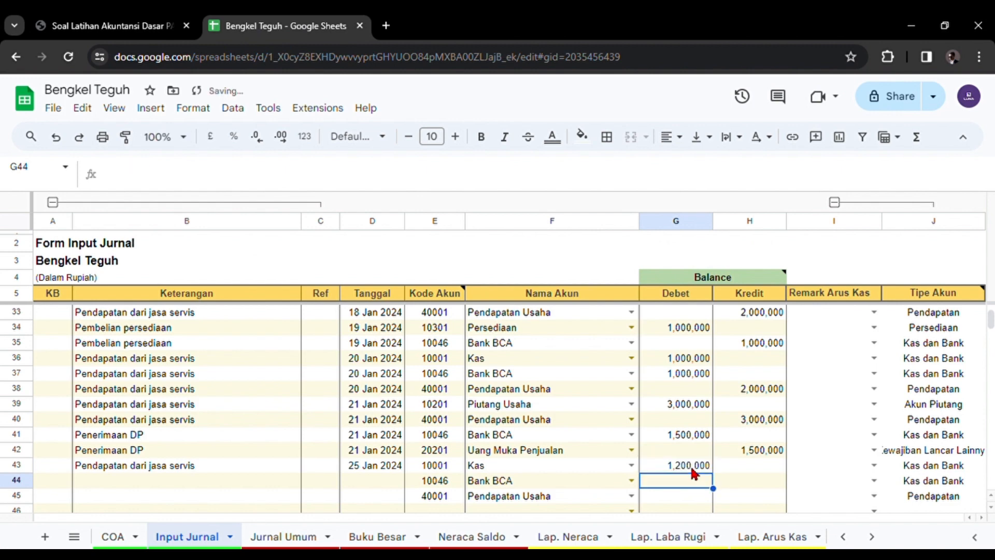
type("300,000")
key("Return")
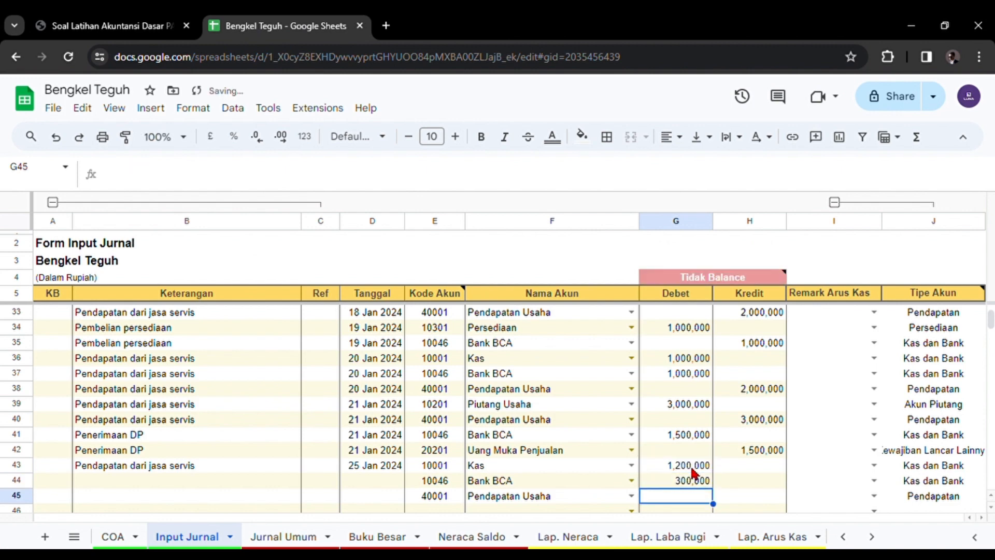
- Enter 1,500,000 as the credit for Pendapatan Usaha in H45
left_click(729, 497)
type("1")
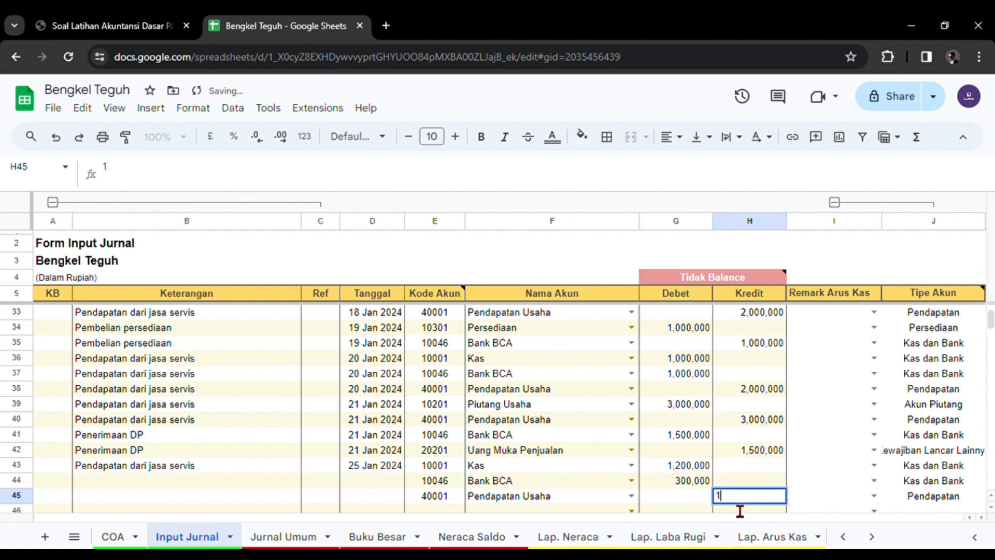
type(",500,00000")
key("Return")
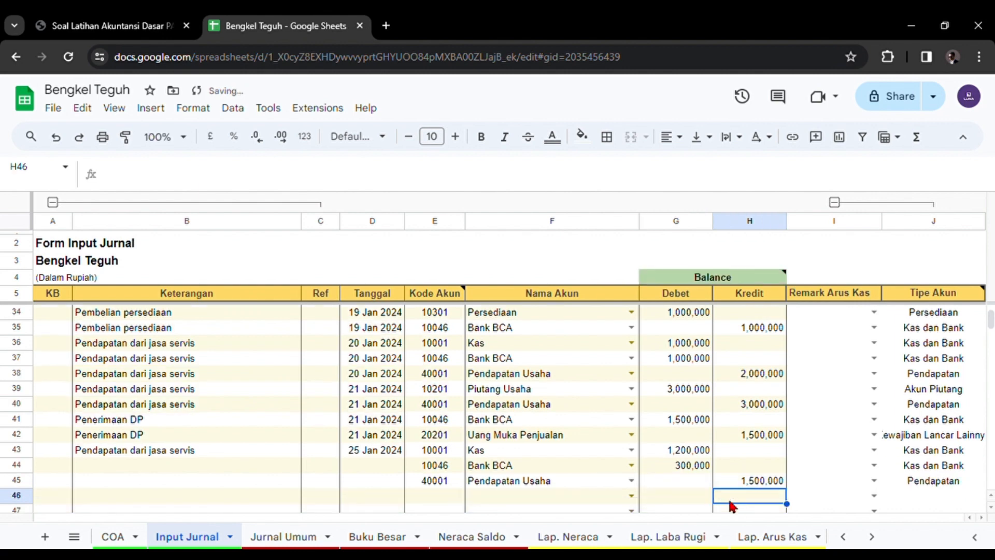
- Fill rows 44 and 45 with row 43's date 25 Jan 2024 and description Pendapatan dari jasa servis
left_click(394, 454)
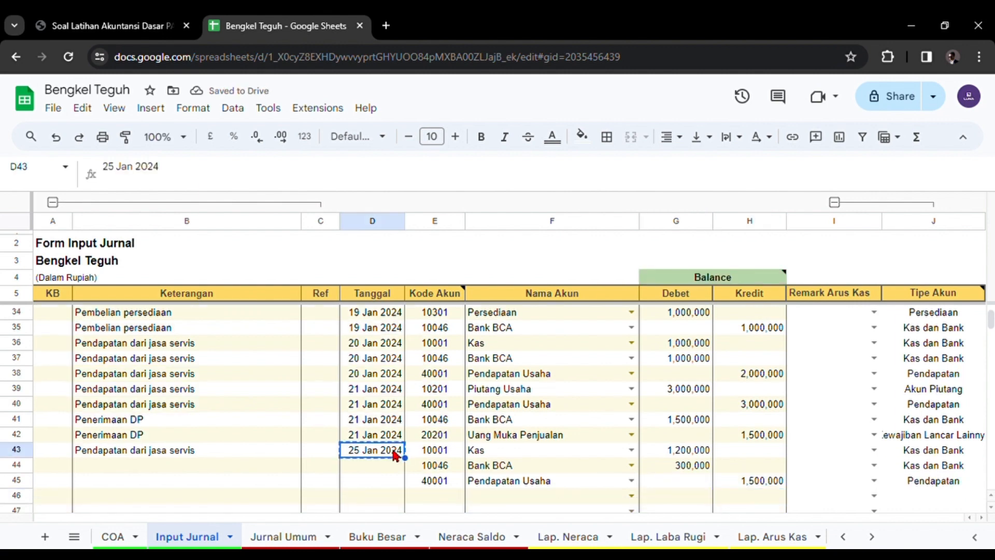
key("ctrl+c")
left_click_drag(369, 462, 368, 477)
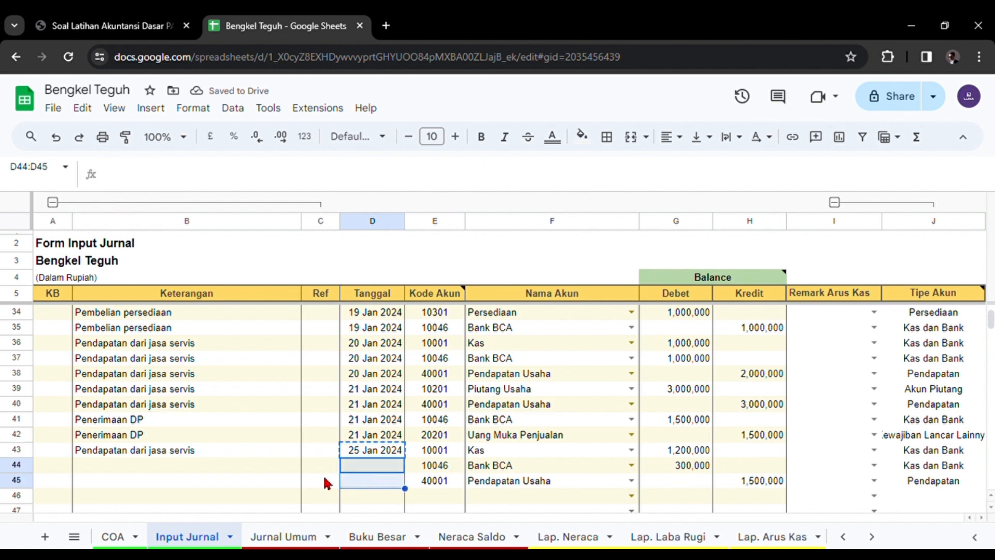
key("ctrl+v")
left_click(190, 452)
key("ctrl+c")
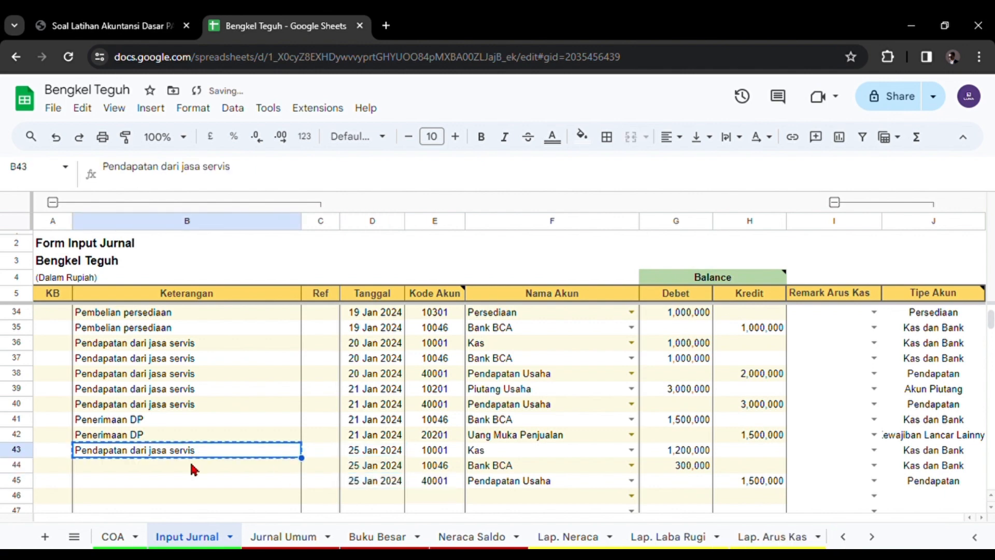
left_click_drag(191, 464, 193, 480)
key("ctrl+v")
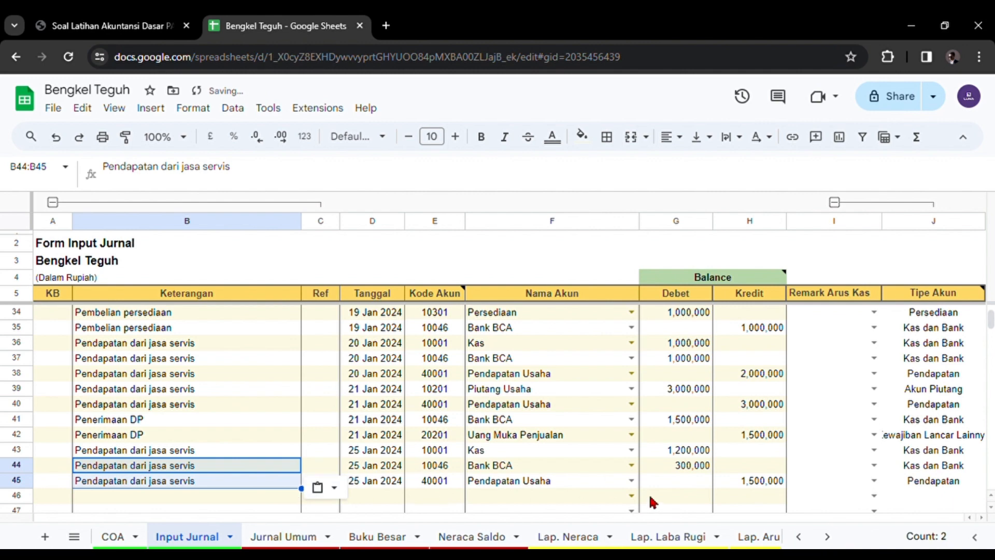
left_click(609, 481)
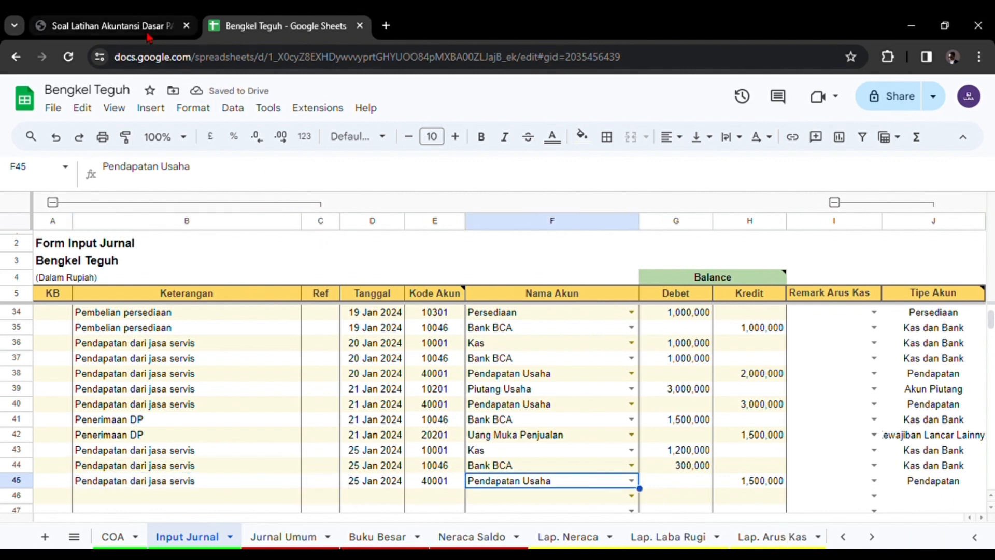
- Read transaction 18 in the exercise PDF and set the account name in F46 to Biaya Listrik, Air dan Gas
key("ctrl+Tab")
scroll(410, 331, "down", 1)
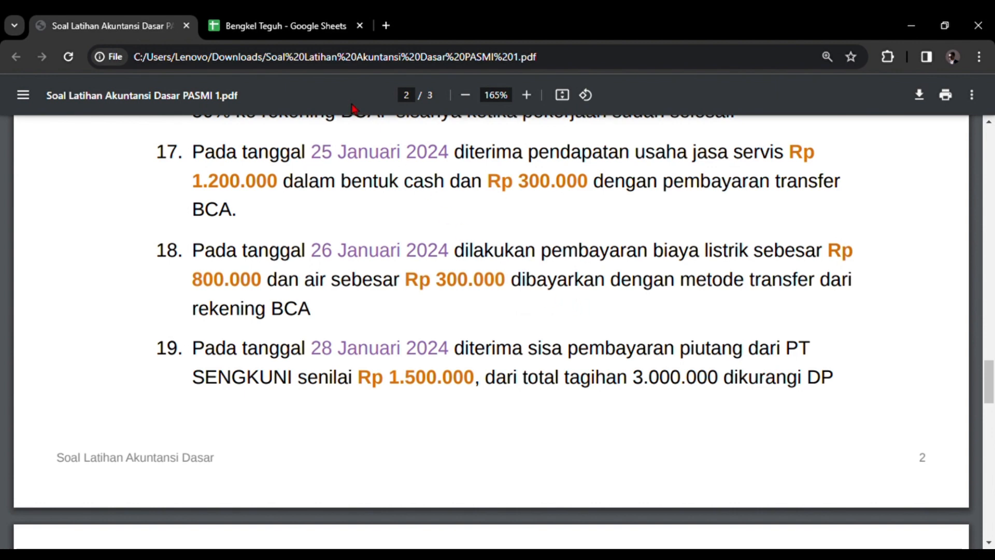
left_click(280, 25)
scroll(381, 386, "down", 2)
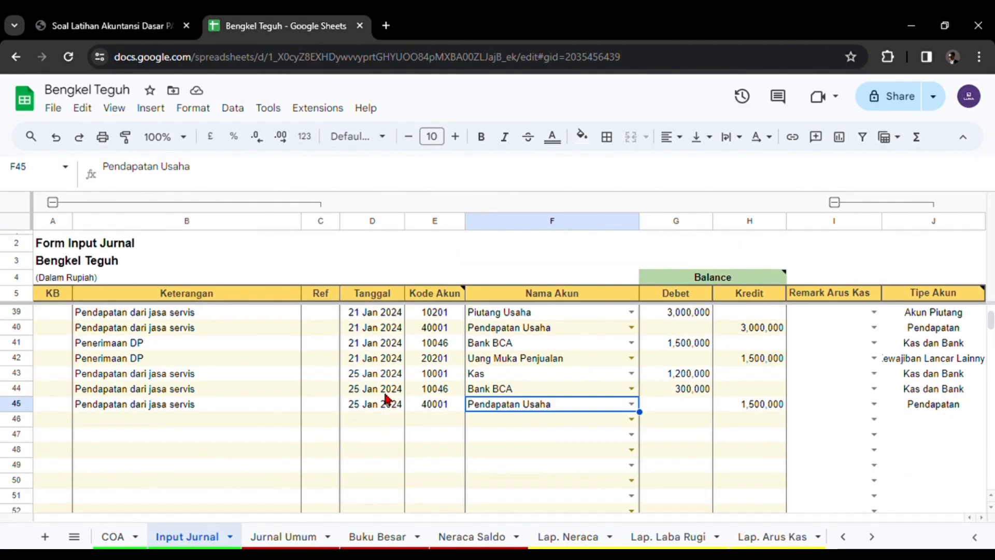
left_click(356, 421)
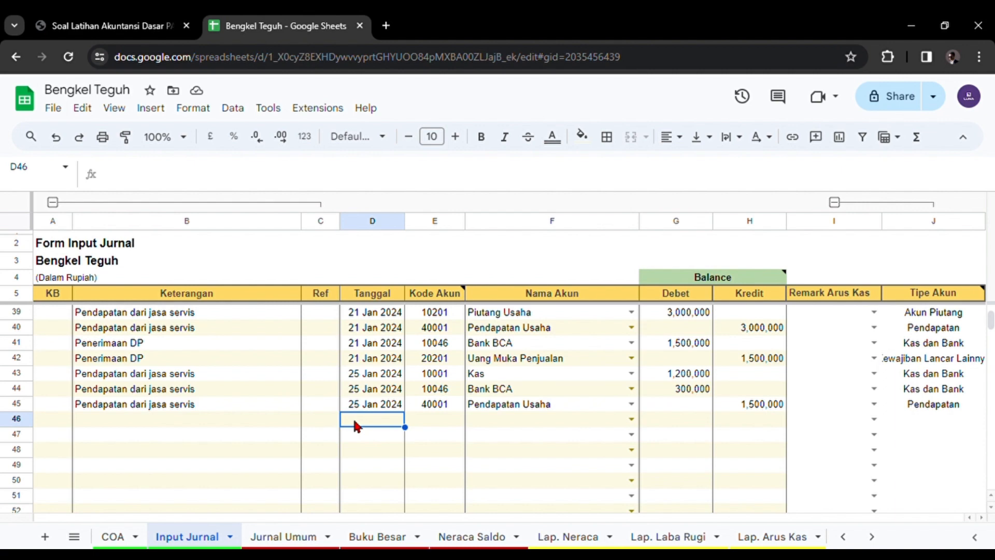
left_click(494, 424)
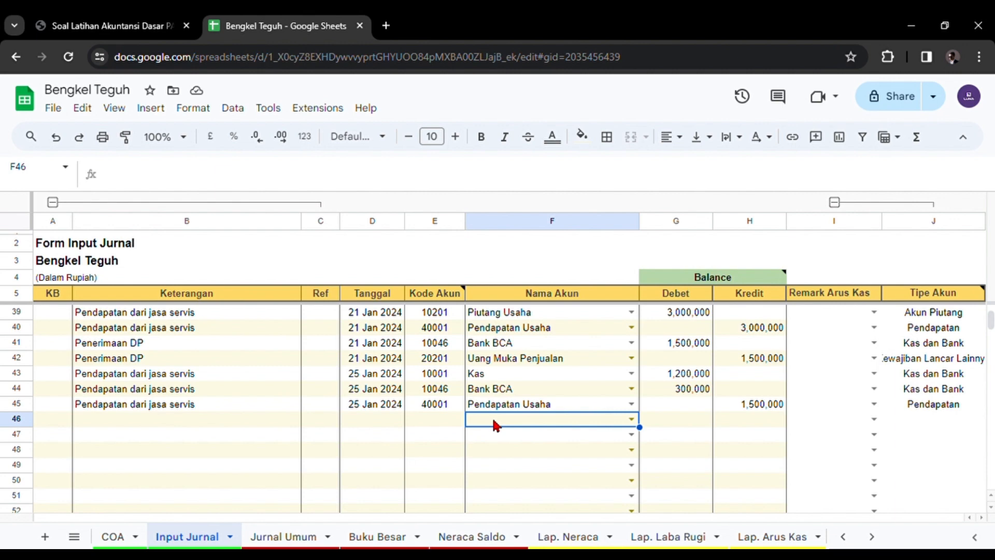
left_click(493, 422)
type("lis")
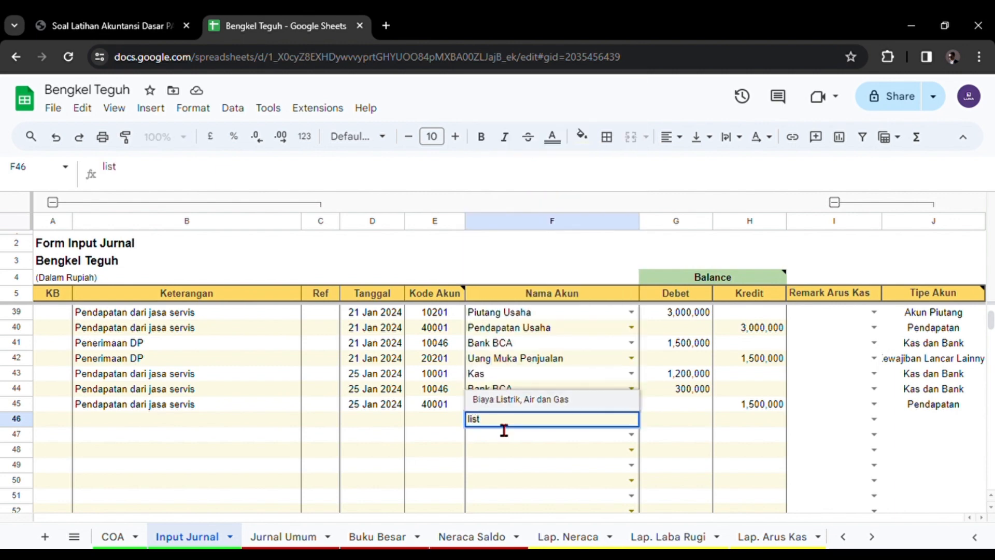
type("t")
left_click(497, 402)
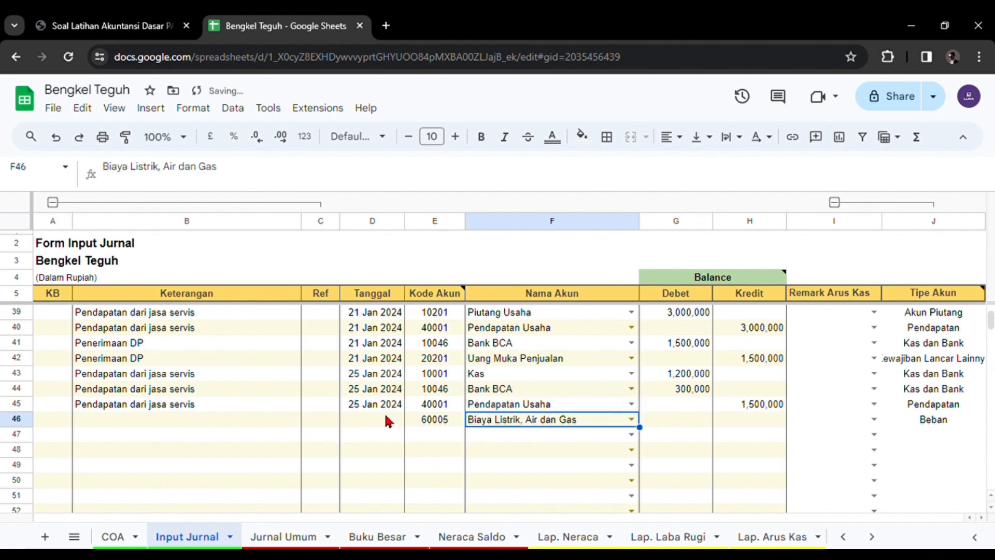
- Check transaction 18's date in the exercise PDF and set D46 to 26 Jan 2024
left_click(386, 419)
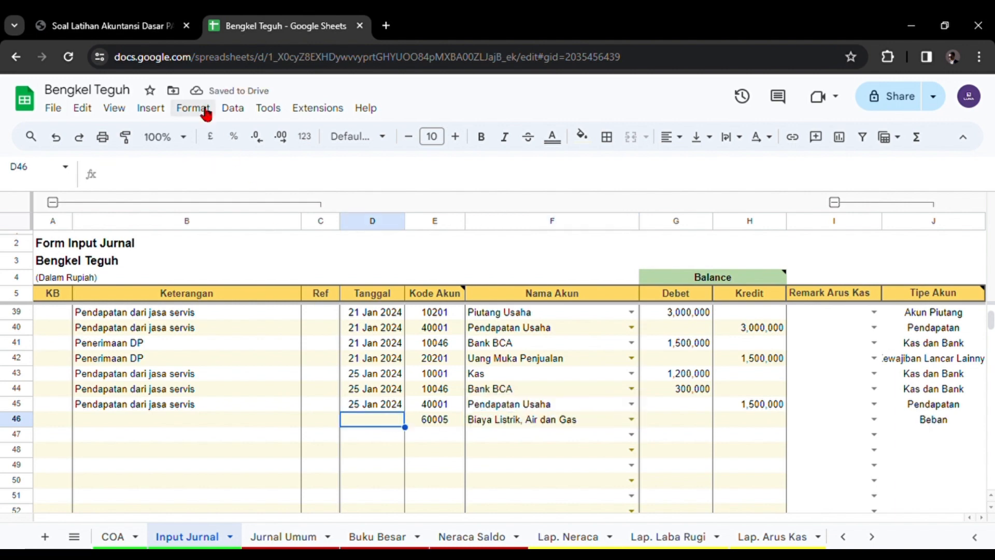
left_click(125, 26)
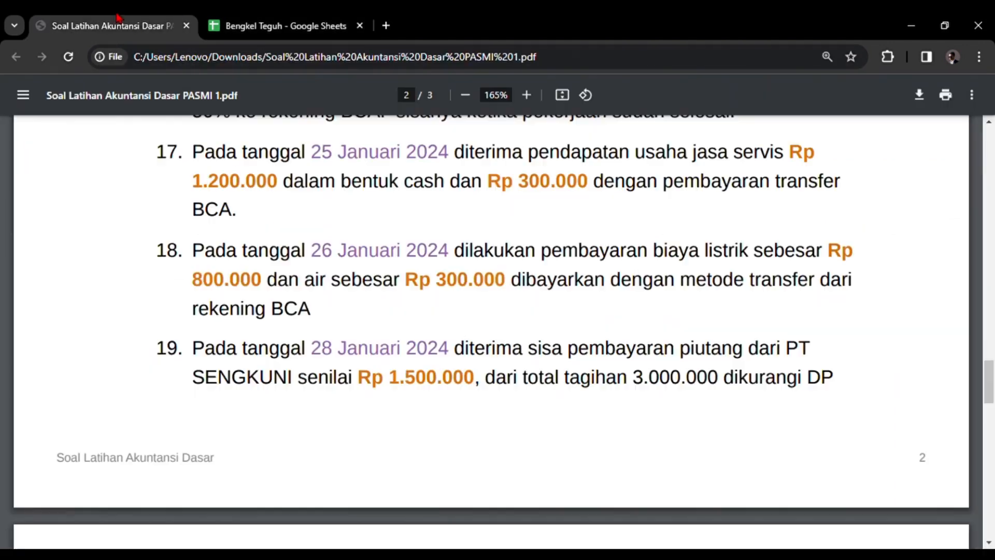
left_click(277, 32)
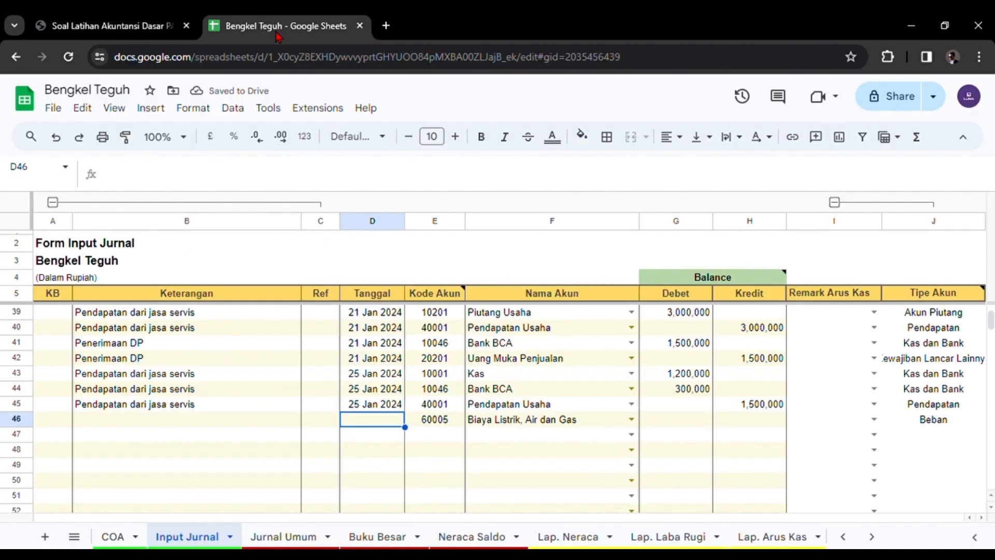
double_click(372, 420)
left_click(406, 368)
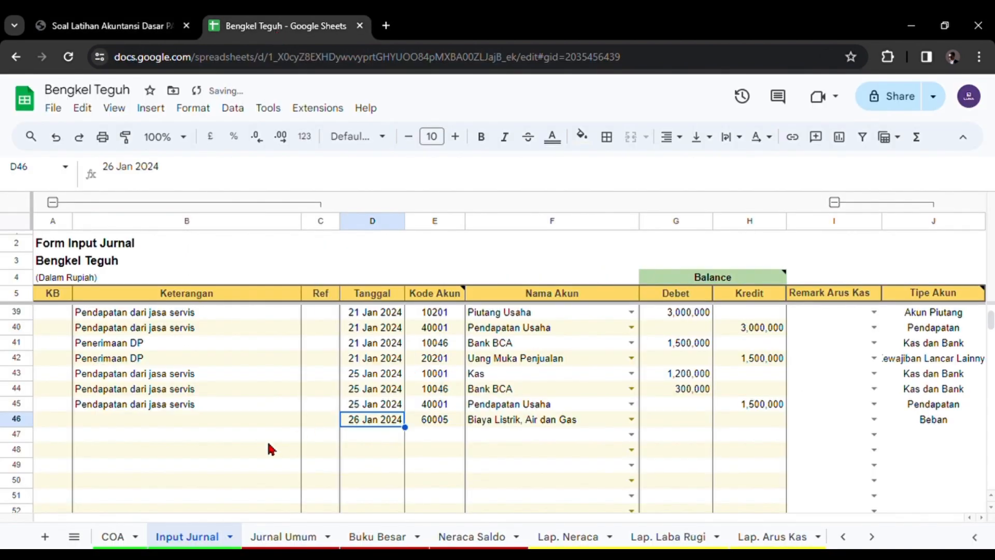
left_click(237, 420)
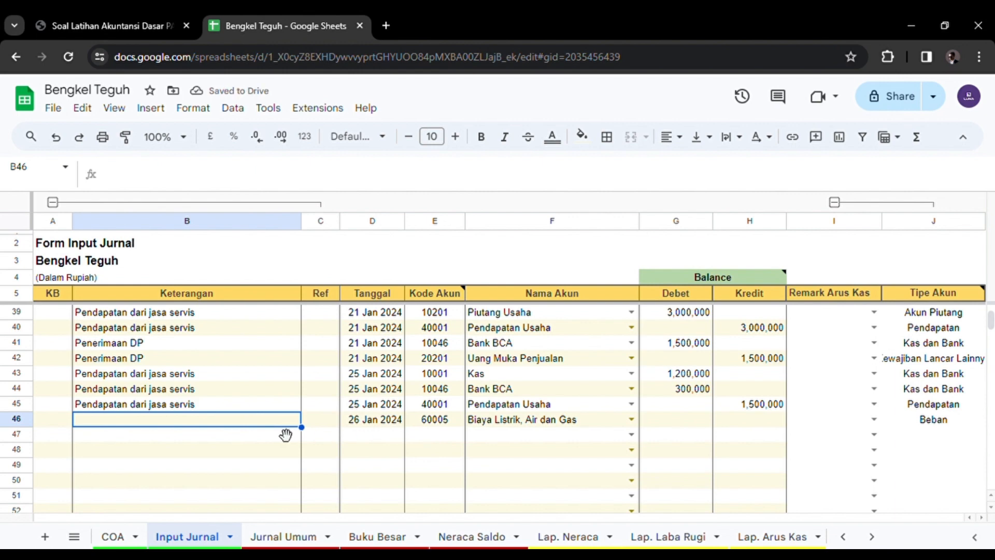
left_click(256, 440)
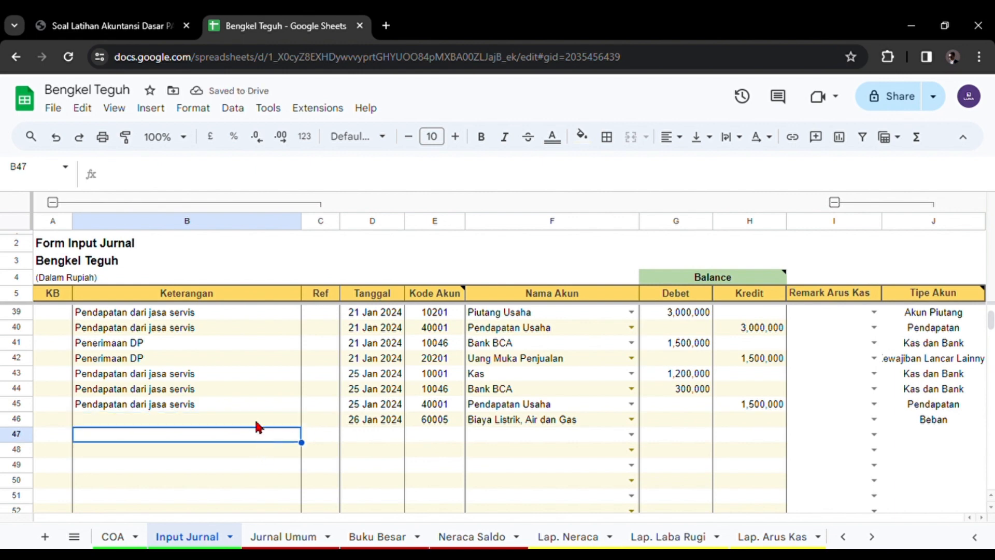
left_click(254, 418)
left_click(252, 433)
left_click(267, 421)
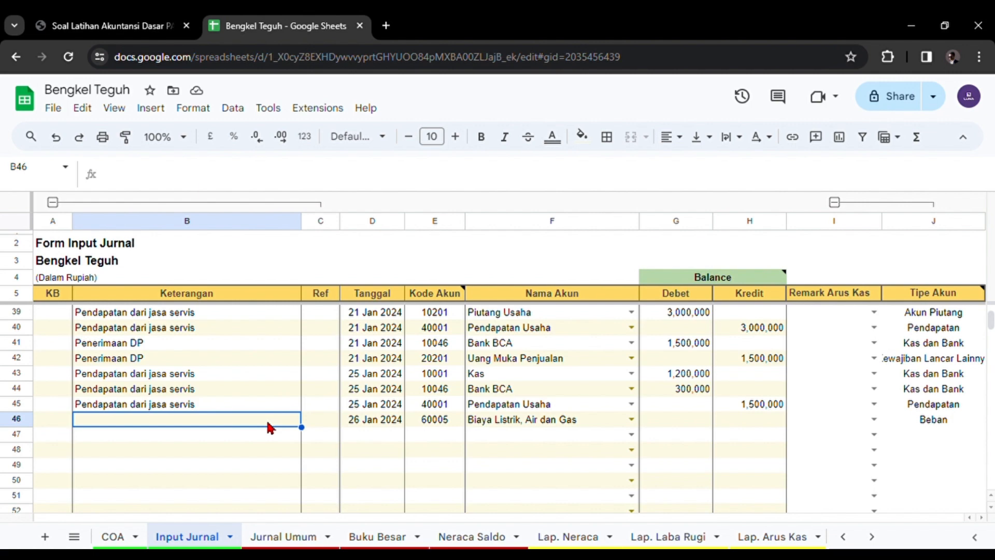
left_click(249, 434)
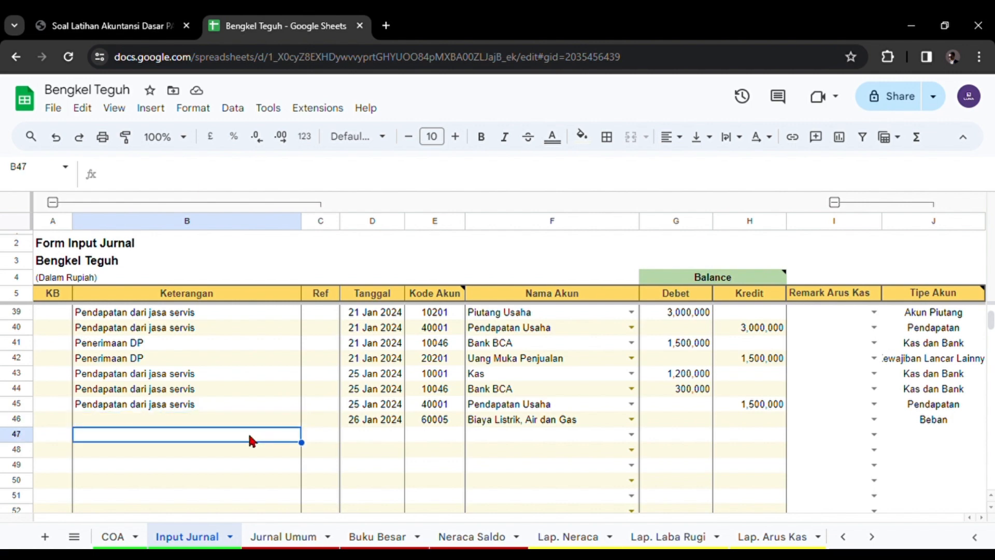
- Enter the descriptions Biaya Listrik in B46 and Biaya air in B47
left_click(246, 422)
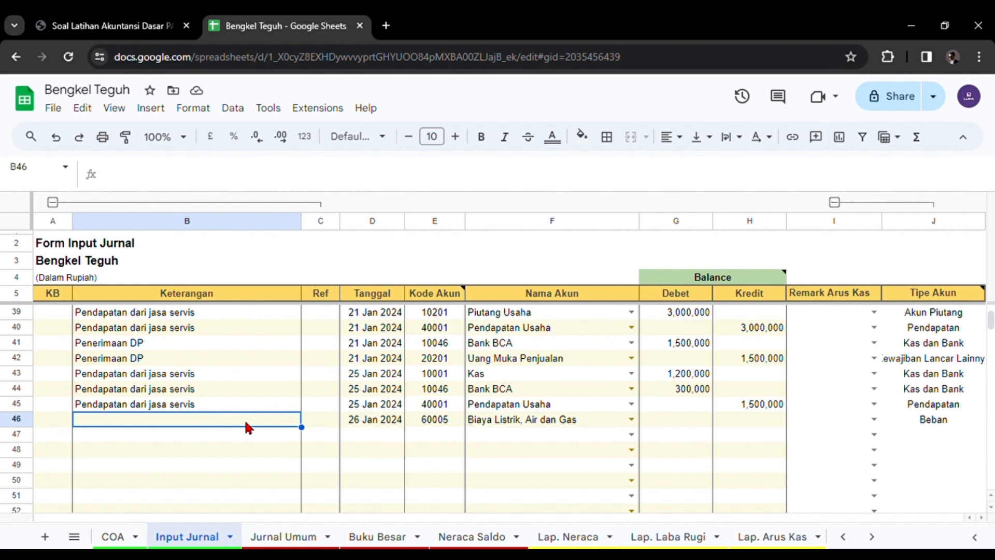
type("P")
key("BackSpace")
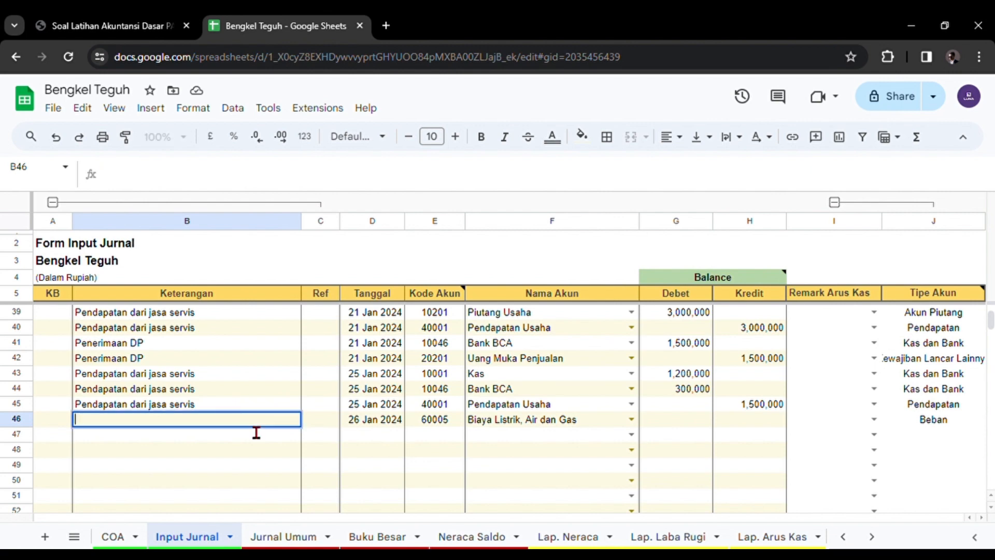
type("Biaya Listrik")
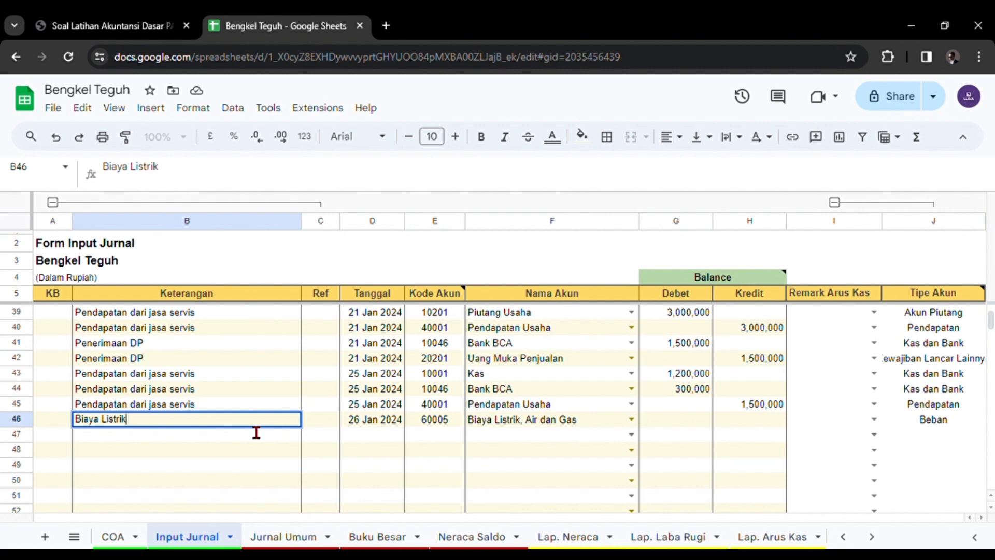
key("Return")
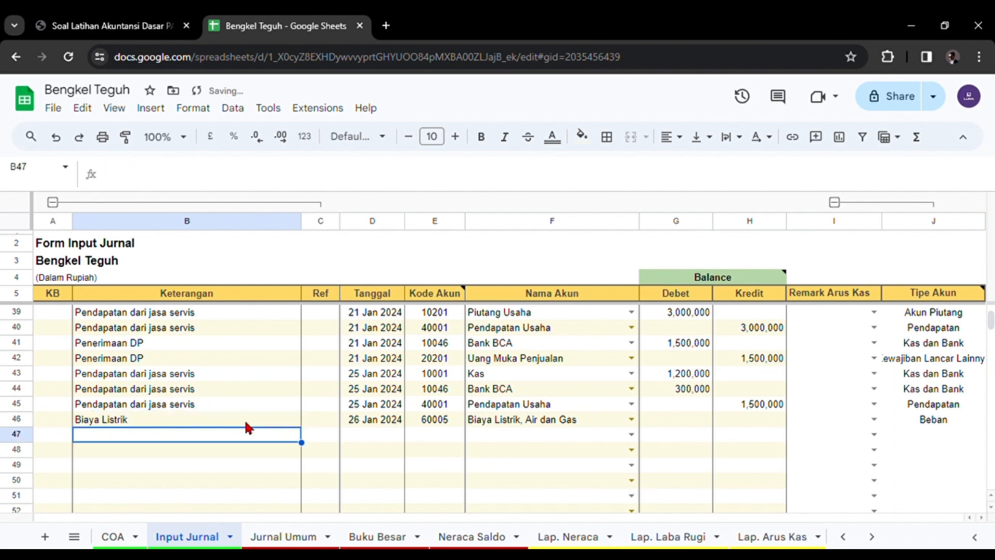
type("Bia")
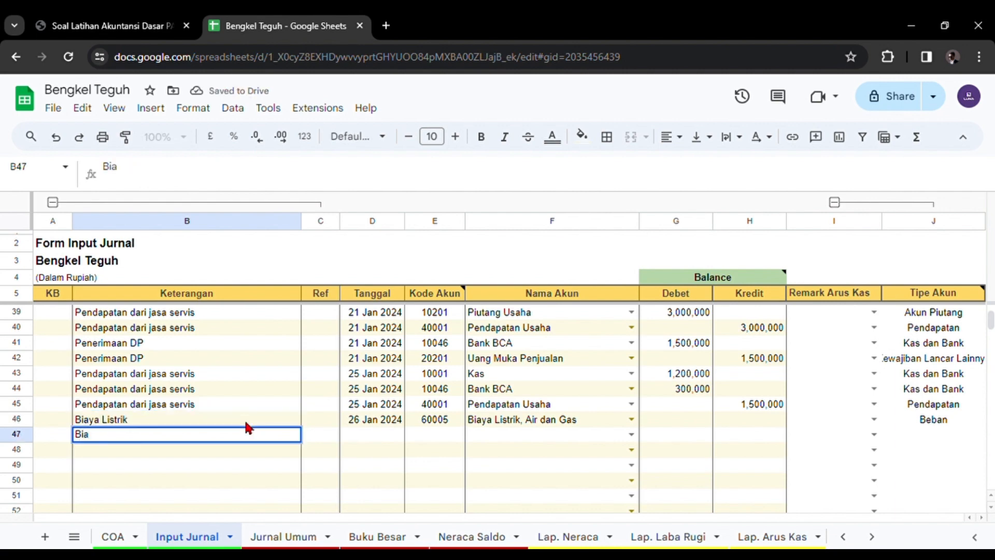
type("ya air")
key("Return")
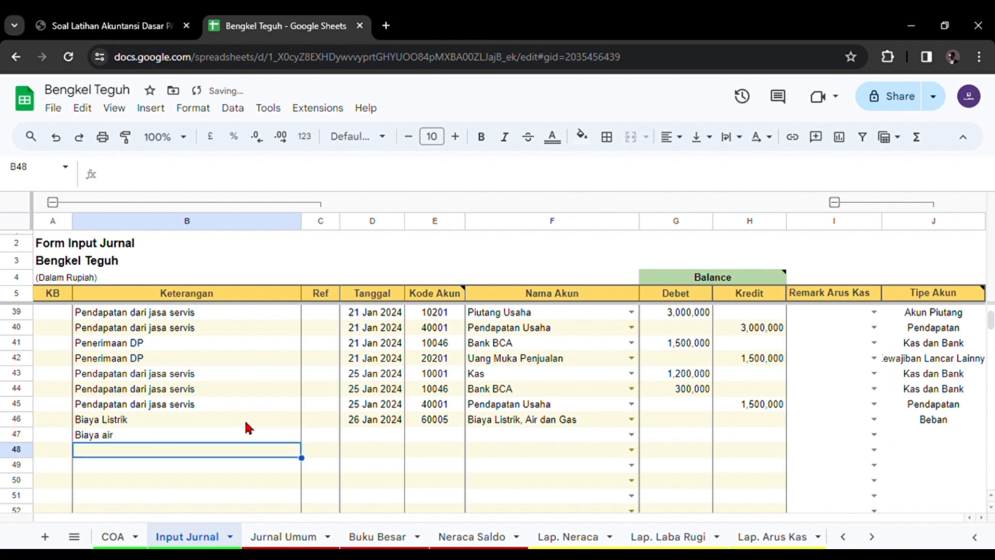
- Enter the description Biaya Air dan Listrik in B48
type("Biay")
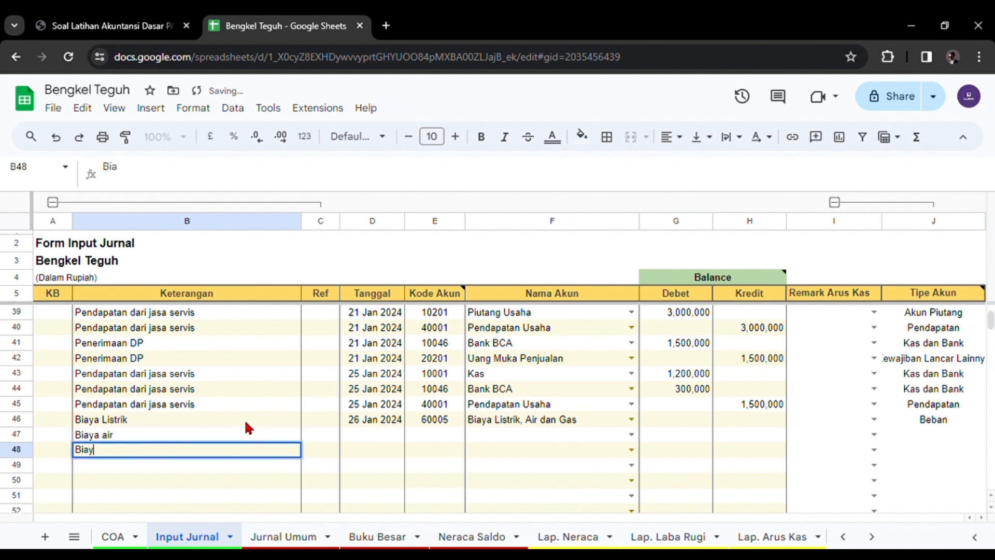
type("a Air ")
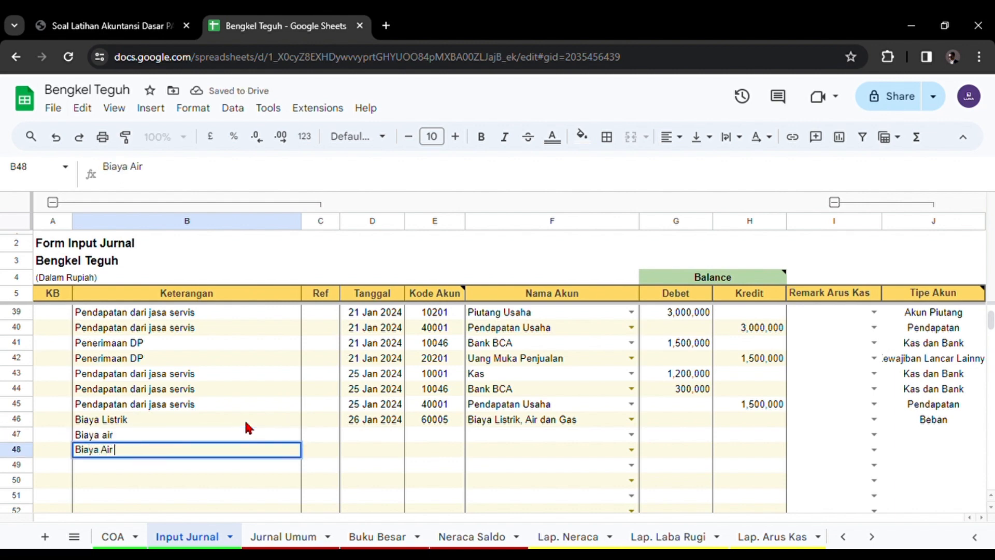
type("dna Listrik")
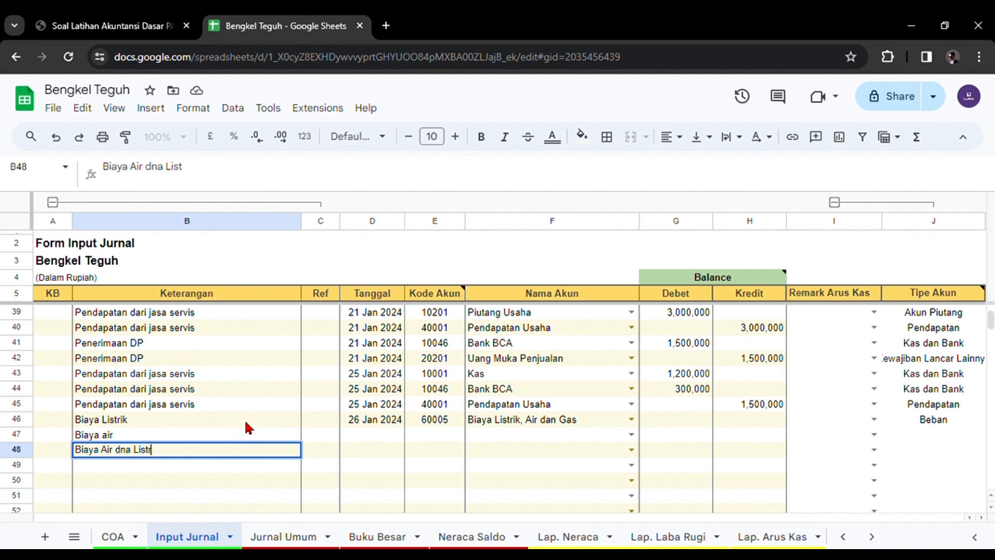
key("BackSpace")
key("BackSpace")
key("BackSpace")
key("BackSpace")
key("BackSpace")
key("BackSpace")
key("BackSpace")
key("BackSpace")
key("BackSpace")
key("BackSpace")
type("an")
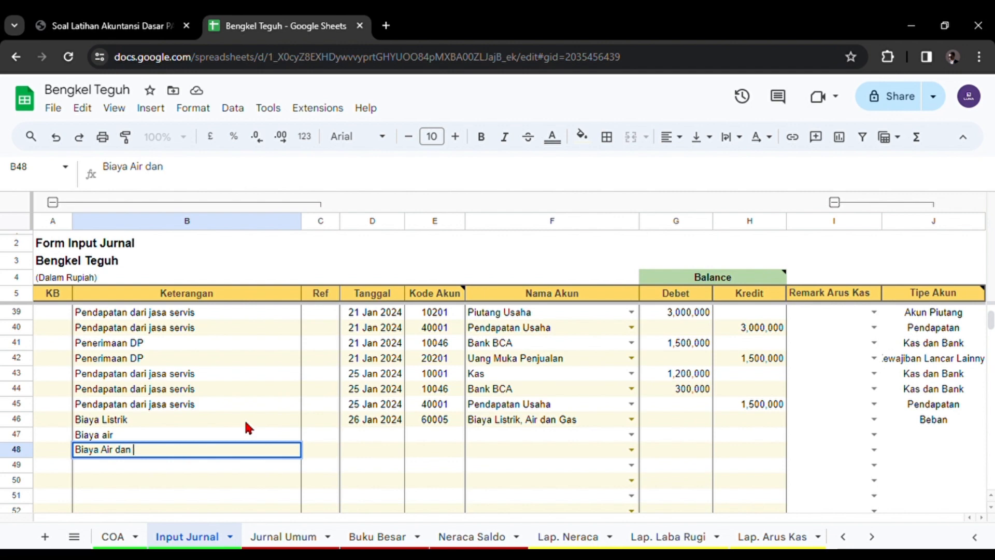
type(" Listrik")
key("Return")
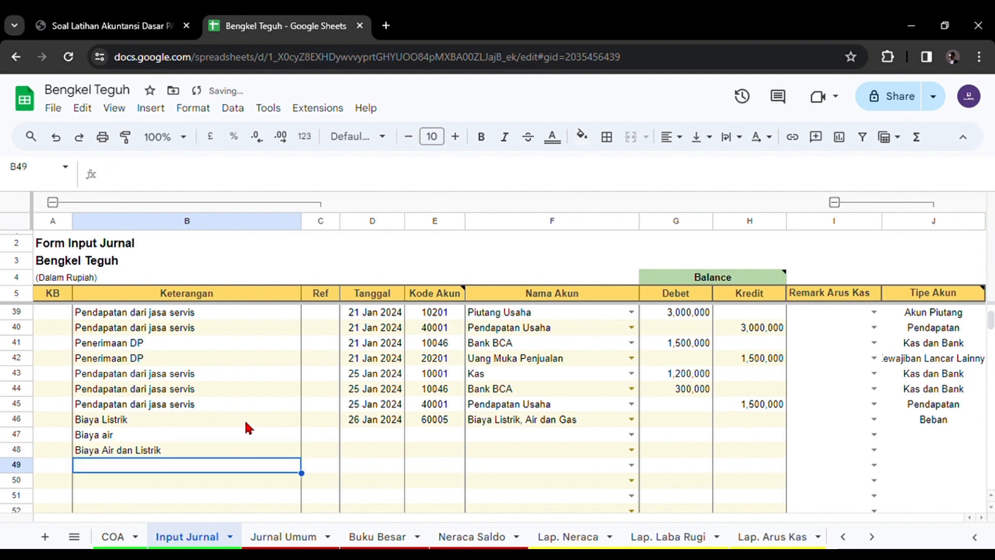
- Copy the date 26 Jan 2024 from D46 into D47 and D48
left_click(369, 422)
key("ctrl+c")
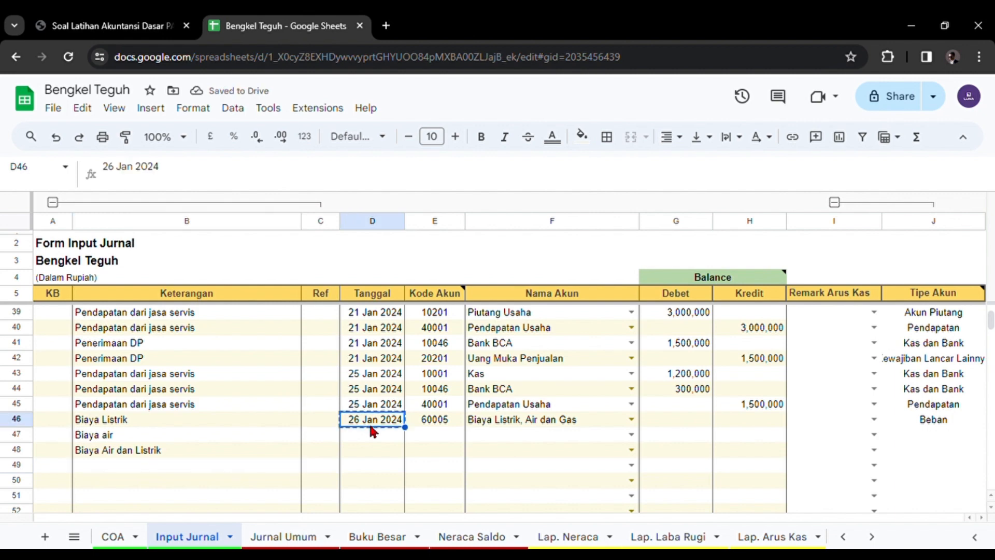
left_click_drag(371, 429, 372, 442)
key("ctrl+v")
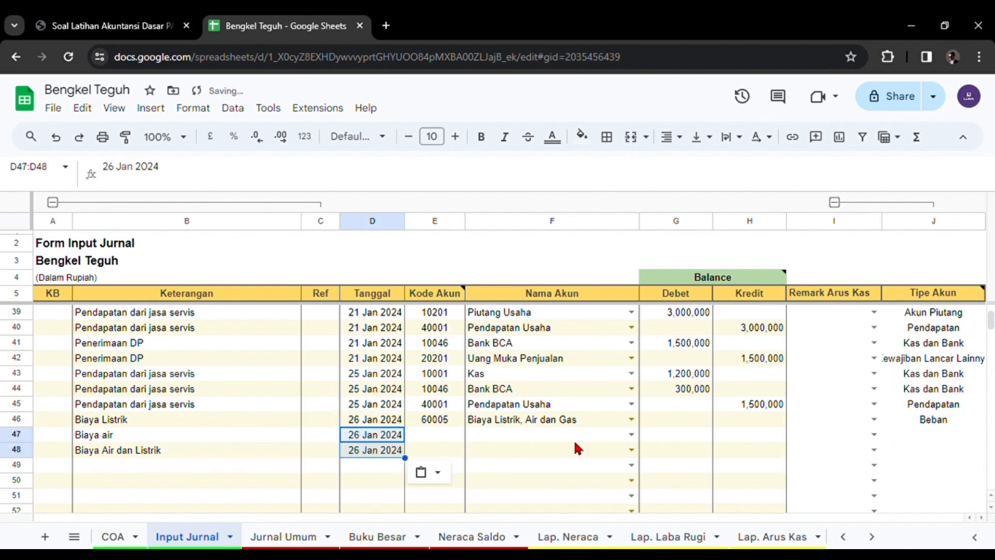
- Copy the account name Biaya Listrik, Air dan Gas from F46 into F47
left_click(525, 423)
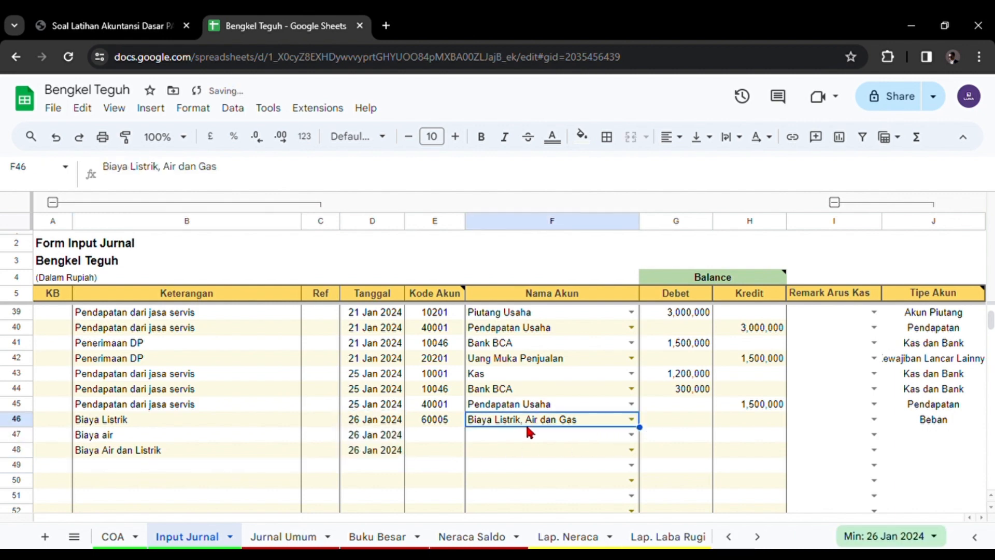
key("ctrl+c")
left_click(572, 436)
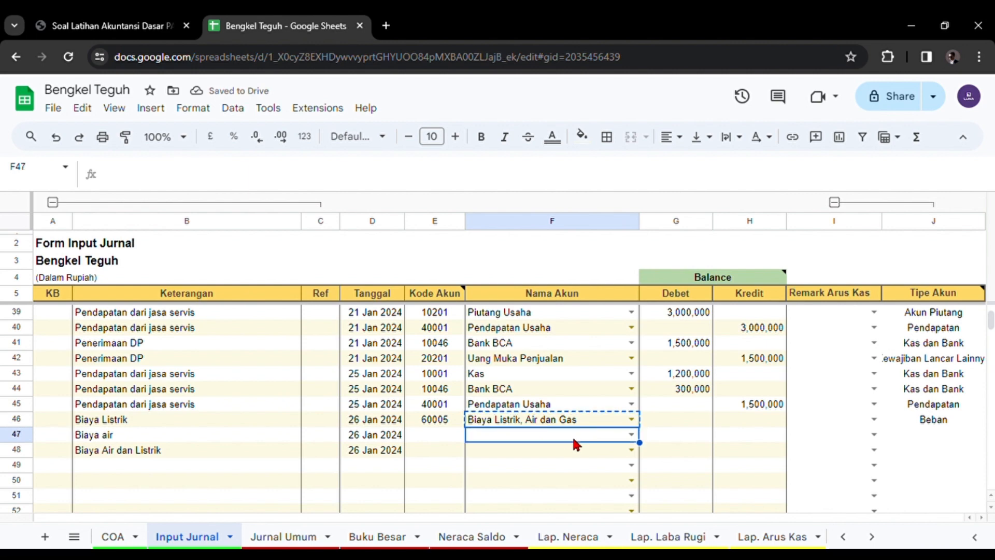
key("ctrl+v")
left_click(579, 450)
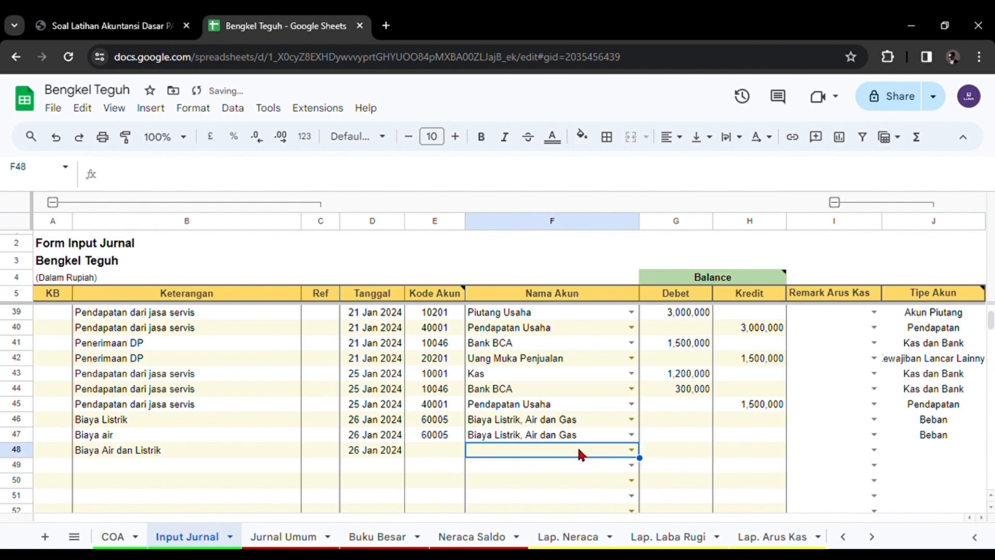
- Check transaction 18 in the exercise PDF and enter the debits 800,000 in G46 and 300,000 in G47
left_click(103, 26)
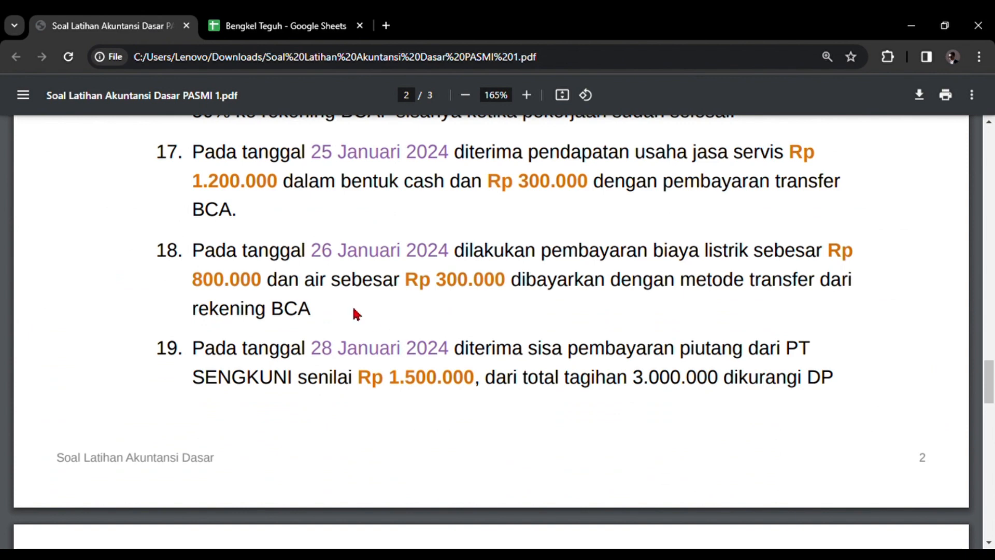
left_click(270, 25)
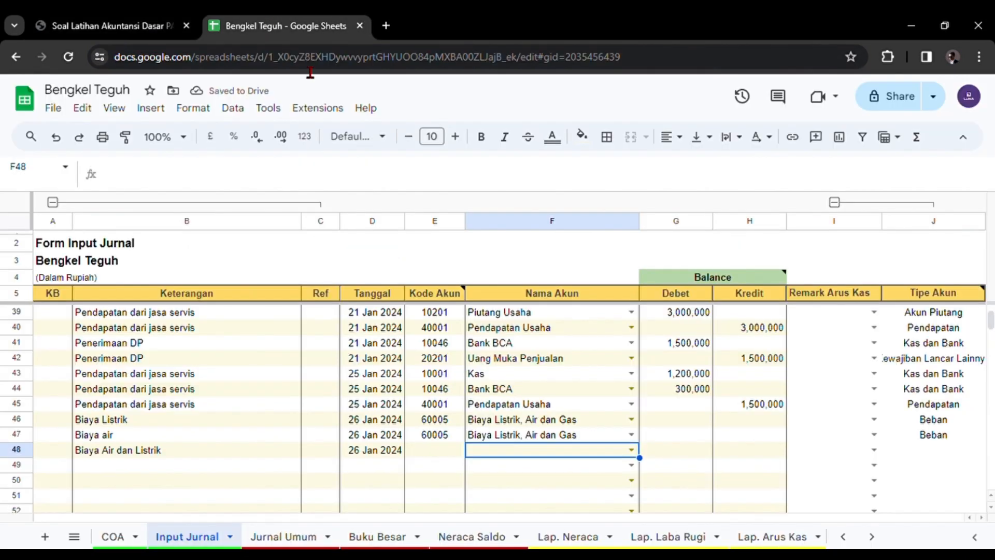
left_click(658, 420)
type("800")
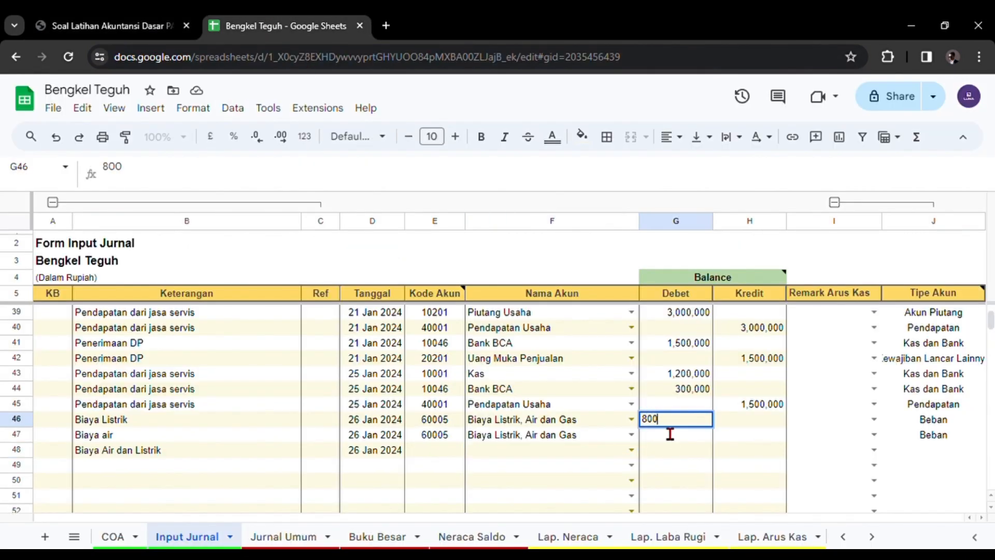
type(",000")
key("Return")
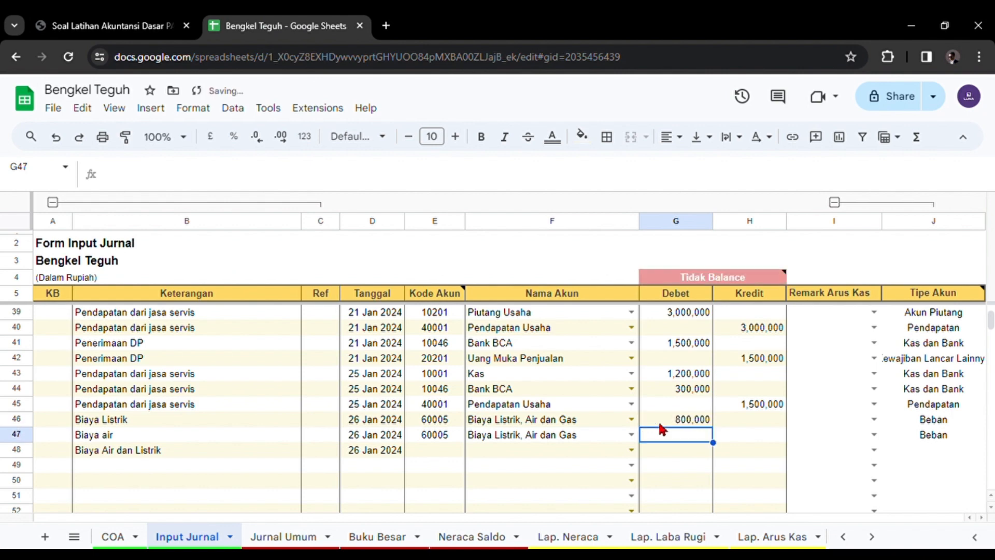
type("300000")
key("Return")
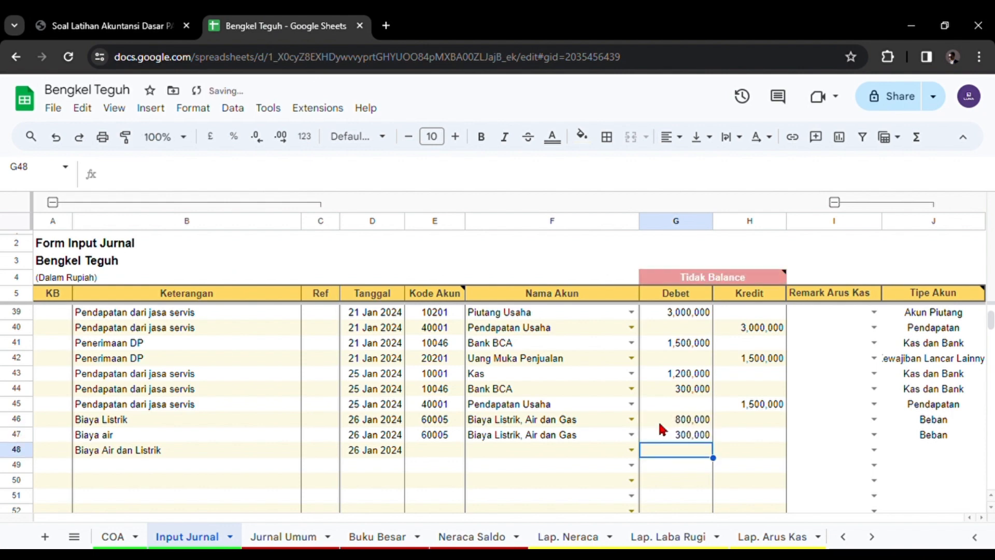
- Confirm the payment account in the exercise PDF and set the account name in F48 to Bank BCA
left_click(579, 451)
left_click(167, 32)
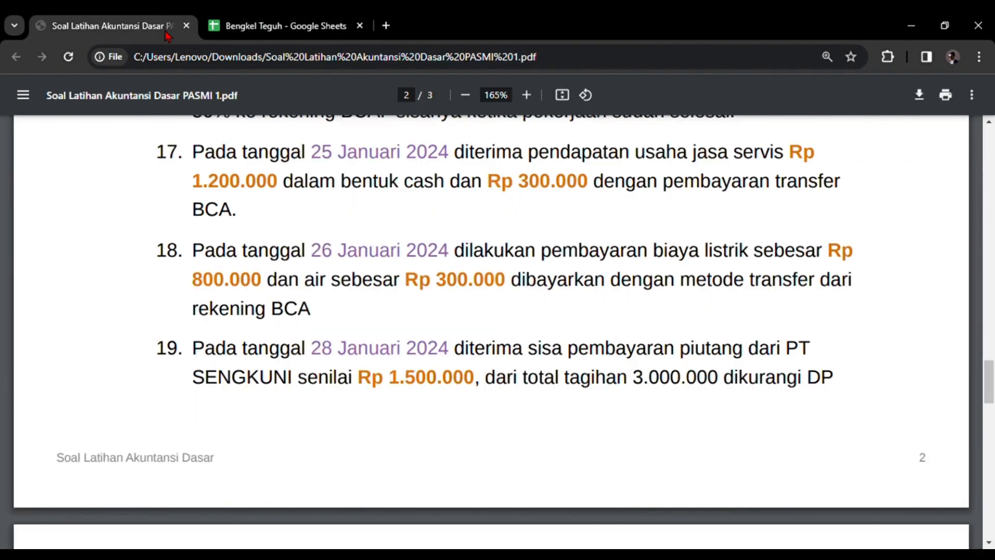
left_click(291, 30)
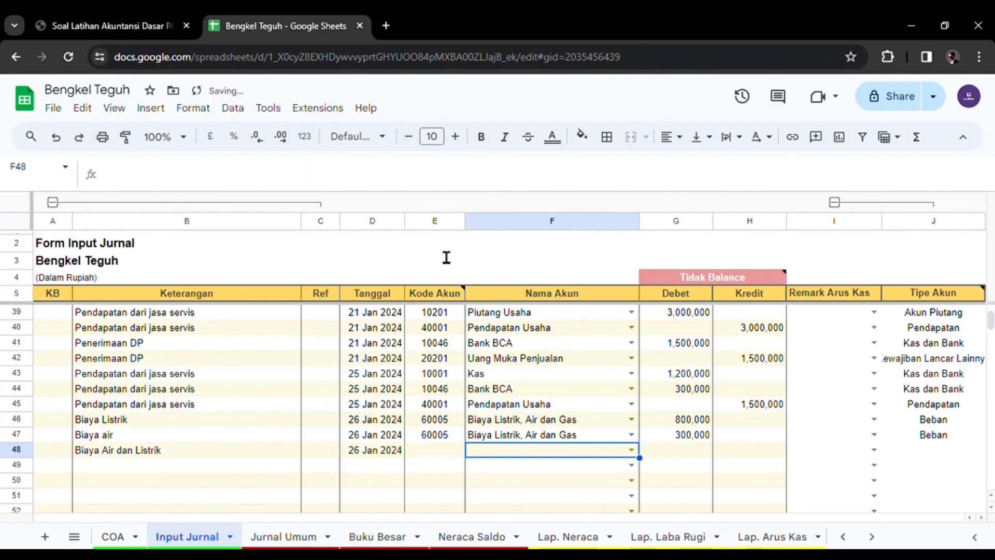
type("bca")
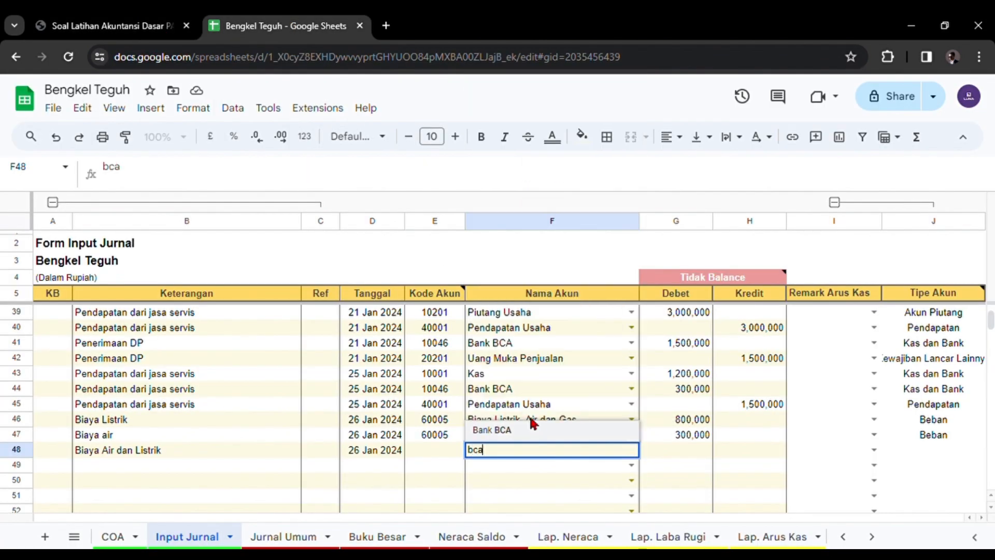
left_click(527, 437)
- Check the sum of the debits in G46:G47 and enter the credit 1,100,000 in H48
left_click(728, 454)
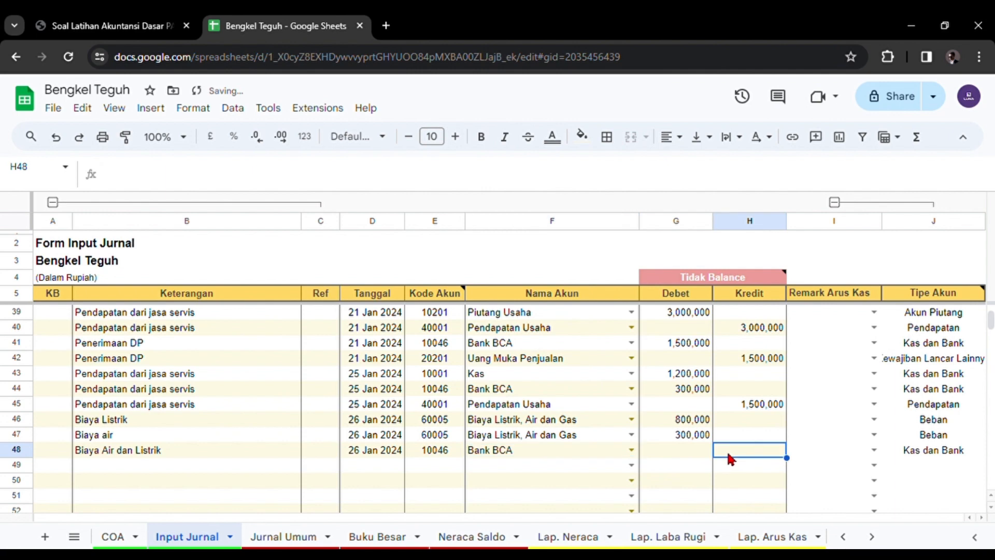
left_click(702, 418)
left_click(709, 435, "shift")
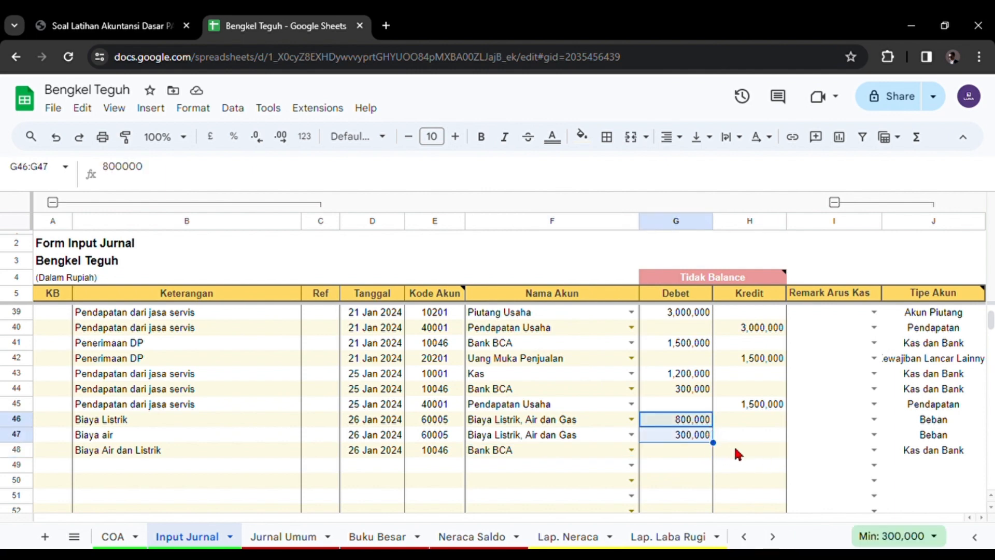
left_click(892, 536)
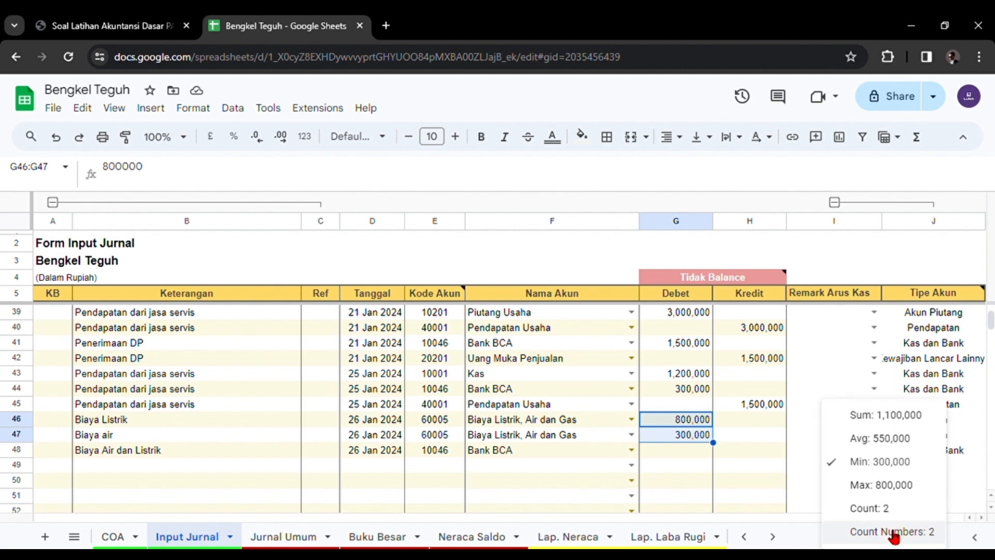
left_click(878, 414)
left_click(745, 452)
type("1")
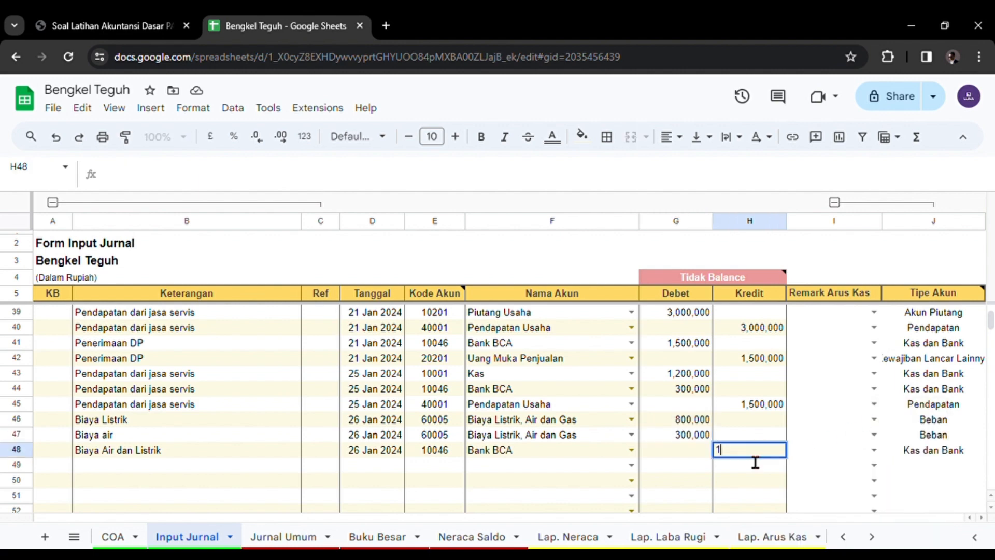
type(",100,00000")
key("Return")
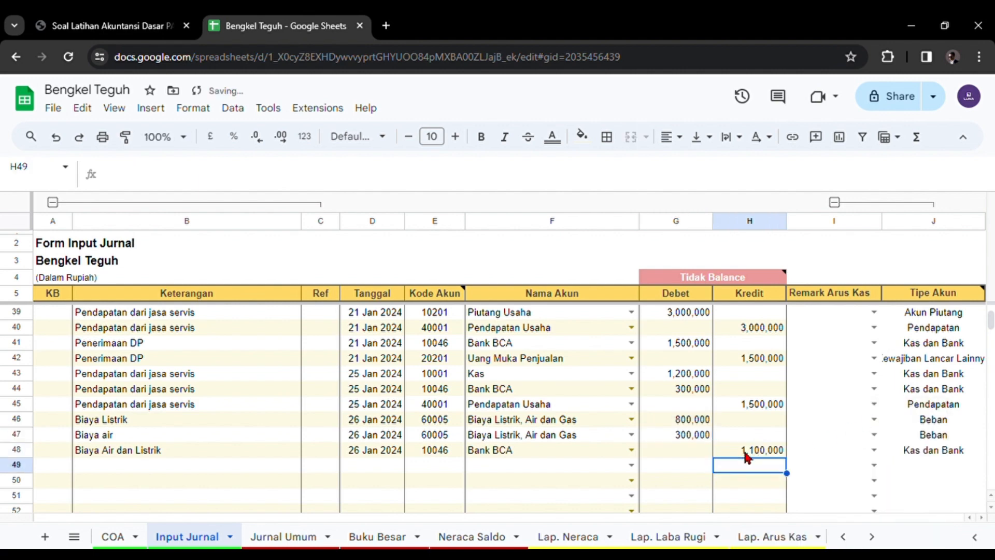
- Read transaction 19 in the exercise PDF and enter its date, 28 Jan 2024, in D49
left_click(167, 465)
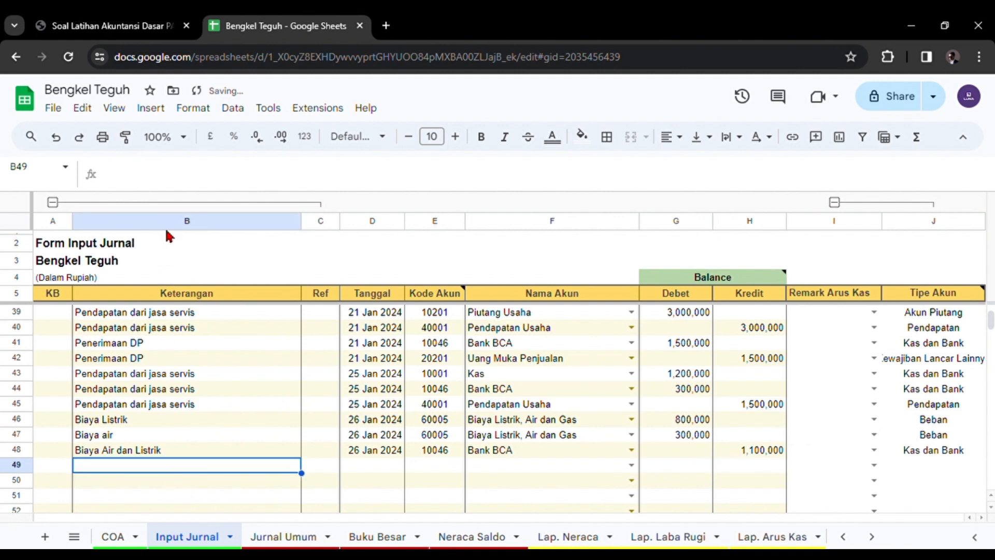
left_click(141, 29)
scroll(294, 269, "down", 1)
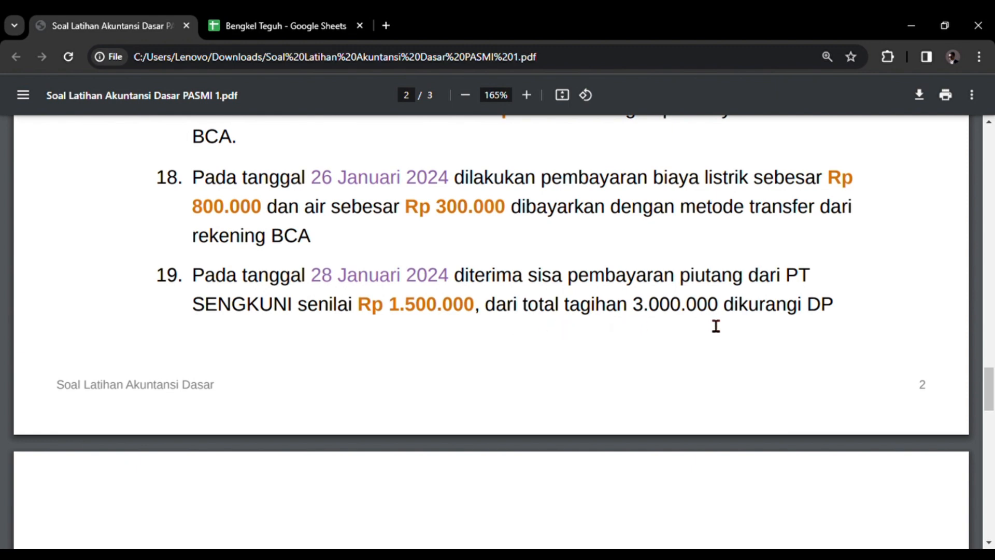
scroll(808, 325, "down", 4)
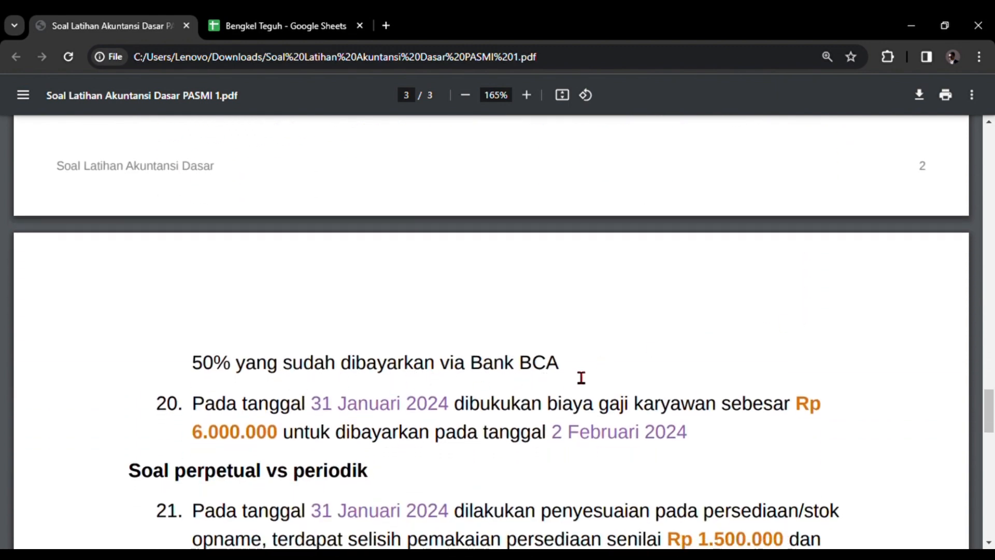
scroll(576, 368, "up", 2)
scroll(576, 369, "up", 2)
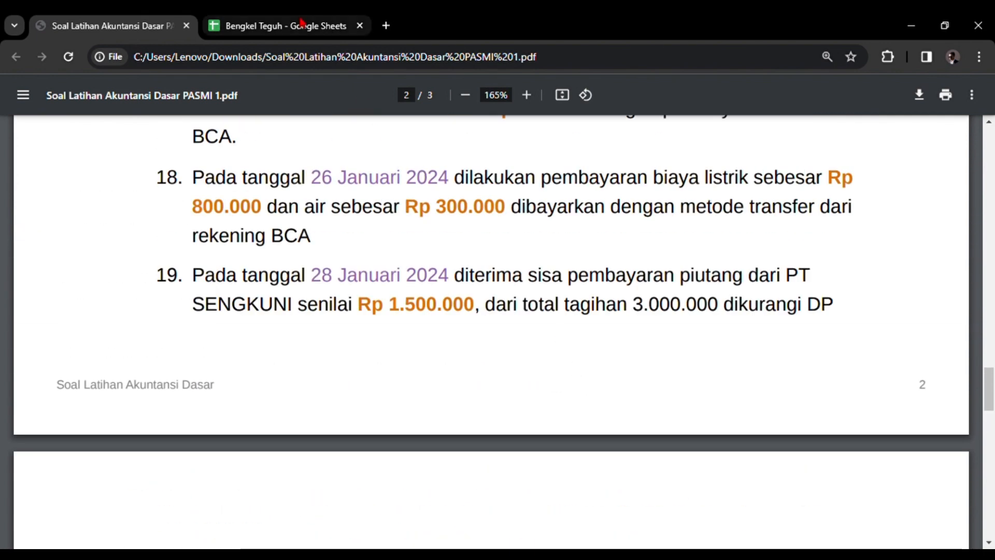
scroll(322, 166, "down", 2)
left_click(252, 31)
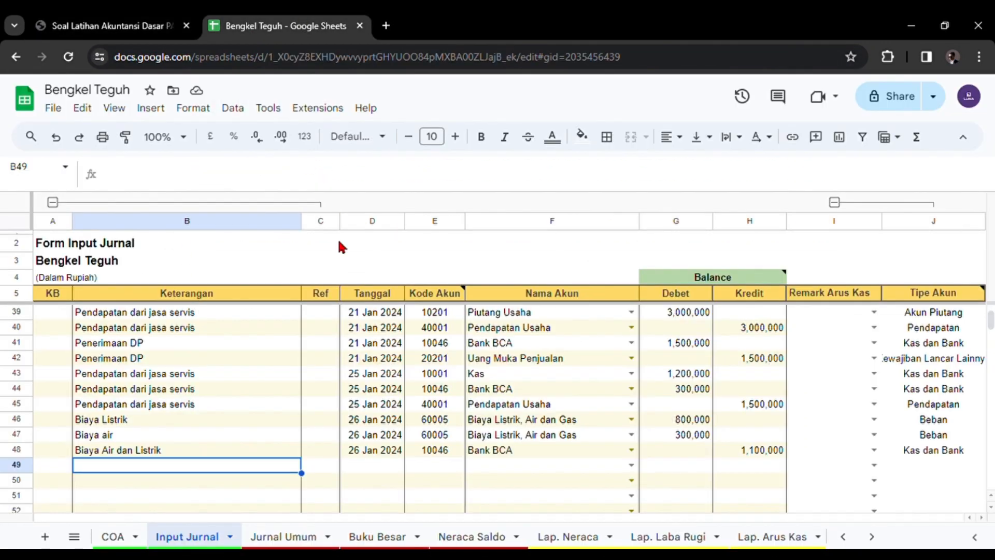
scroll(357, 340, "down", 2)
double_click(369, 354)
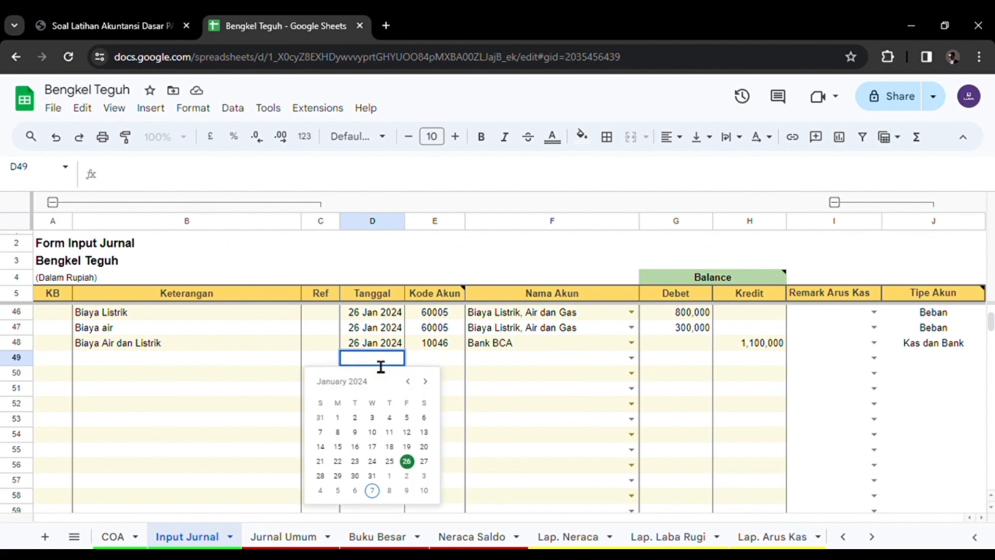
left_click(320, 476)
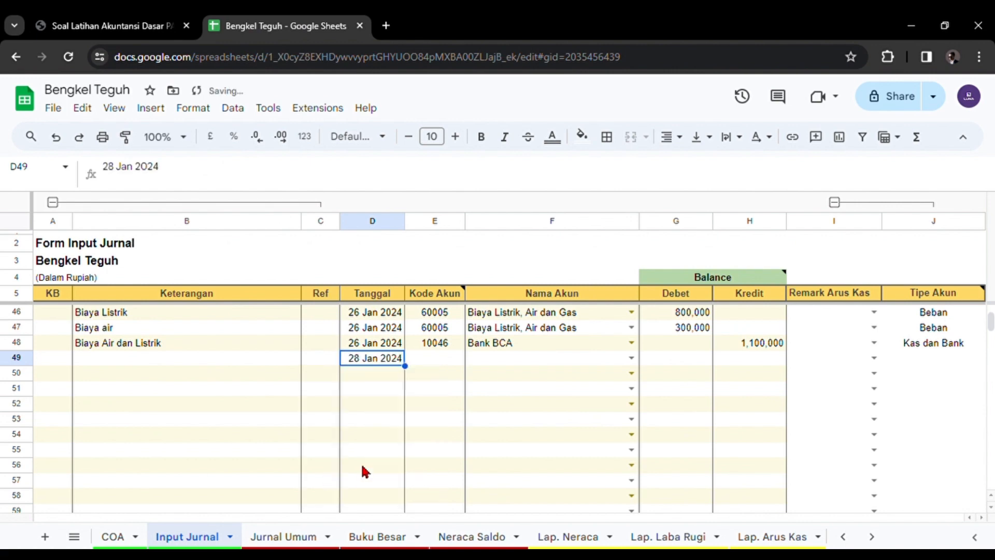
- Set the account names to Bank BCA in F49 and Piutang Usaha in F50
left_click(516, 353)
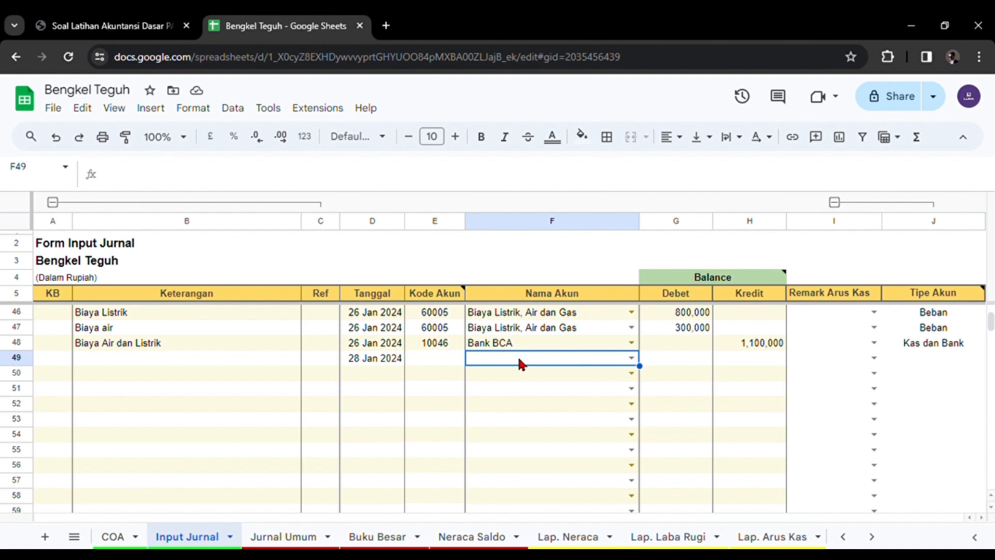
type("ban")
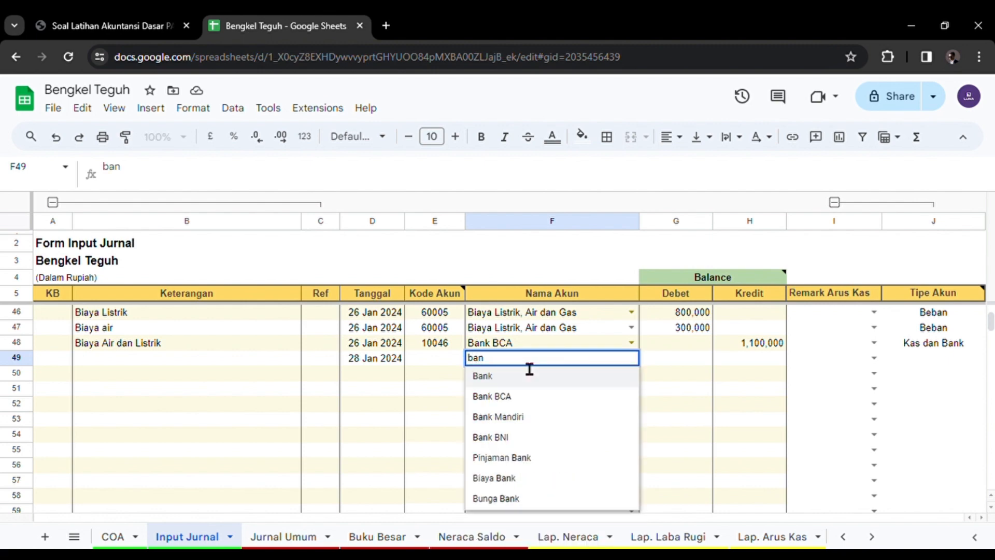
left_click(527, 397)
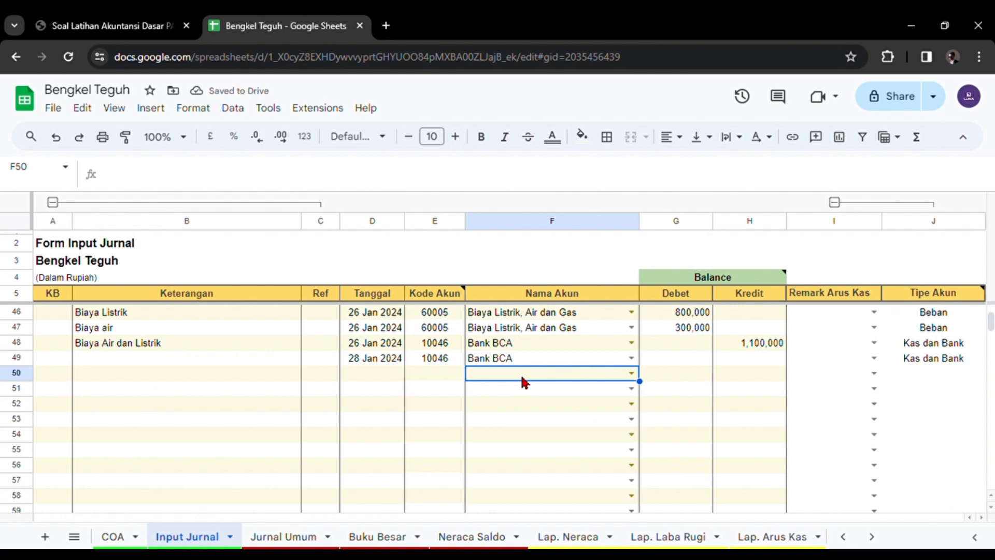
type("piuta")
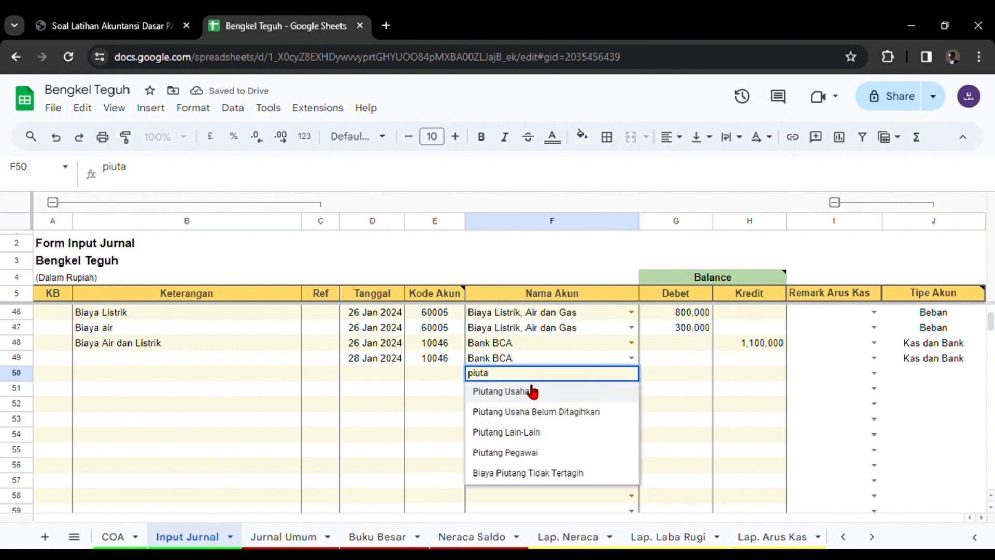
left_click(532, 390)
- Enter the debit 1,500,000 in G49 and the matching credit 1,500,000 in H50
left_click(663, 361)
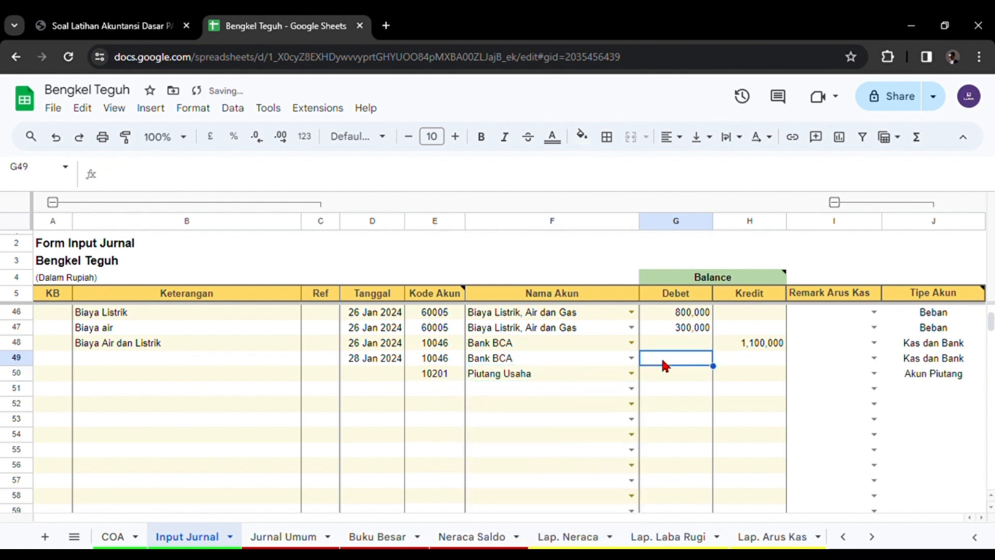
type("150")
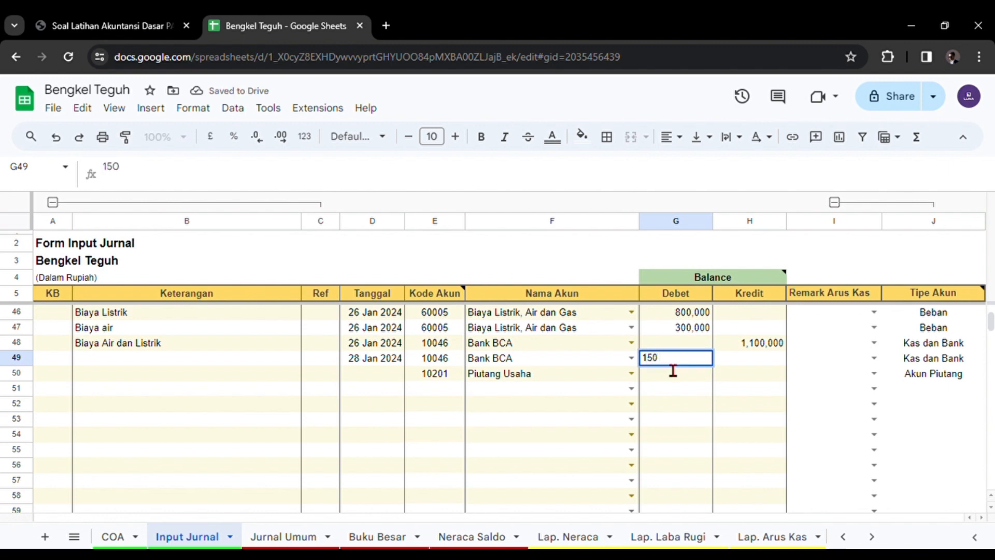
type("0000")
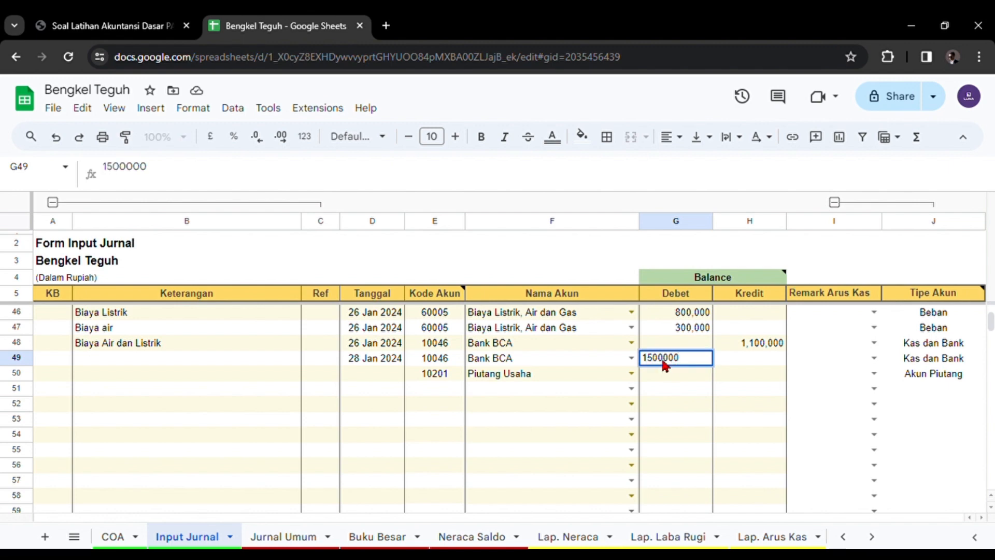
key("Return")
left_click(726, 374)
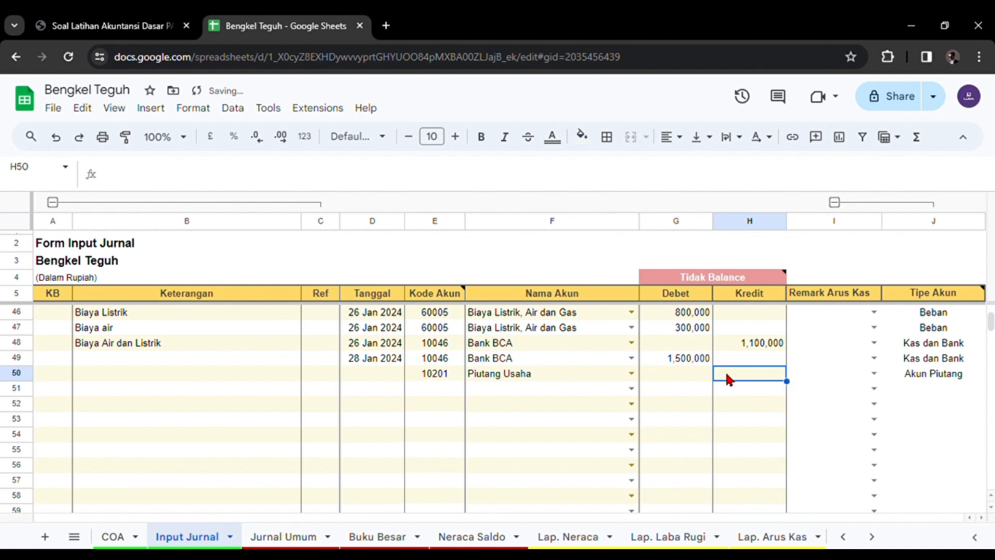
type("1500000")
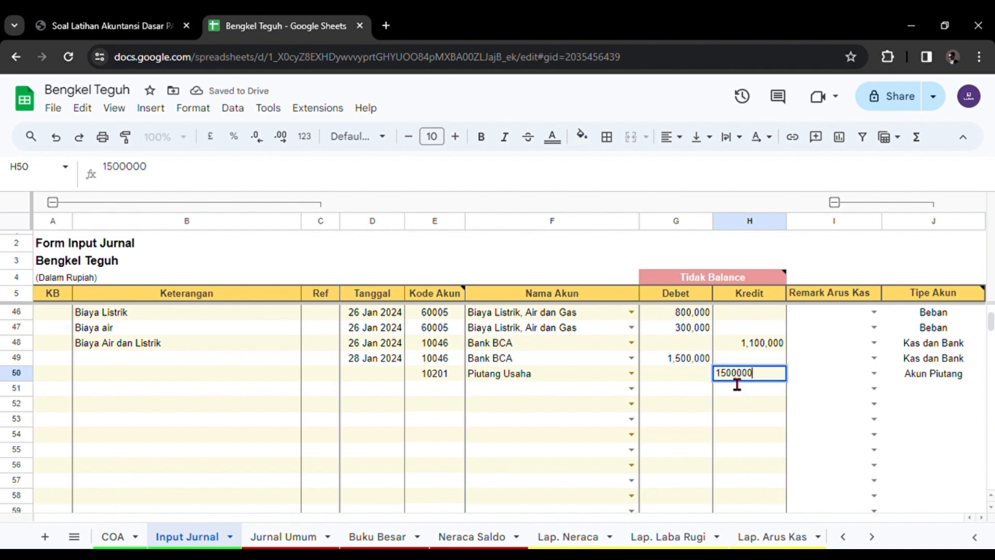
key("Return")
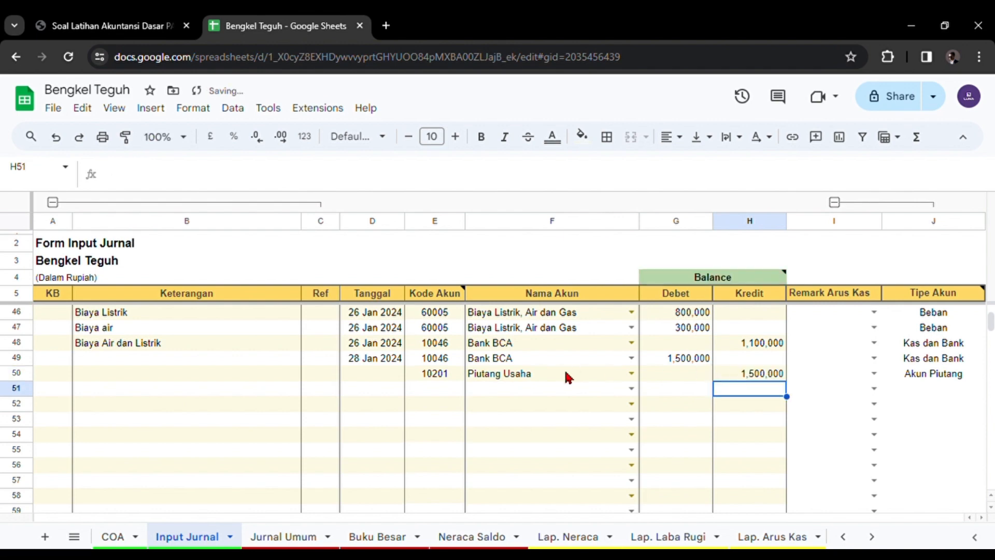
- Enter the date 28 Jan 2024 in D50 for the Piutang Usaha line
left_click(411, 376)
double_click(388, 377)
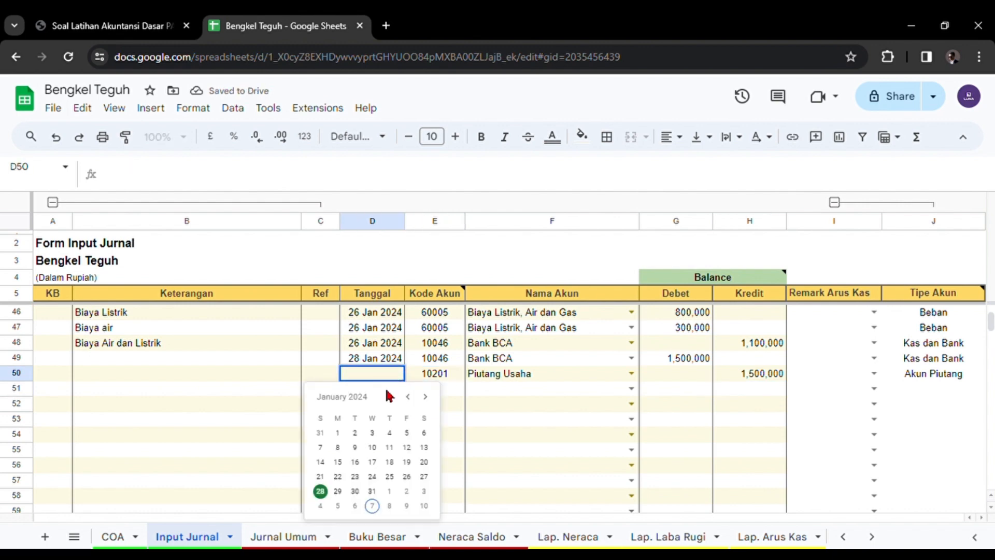
left_click(321, 491)
left_click_drag(526, 360, 526, 379)
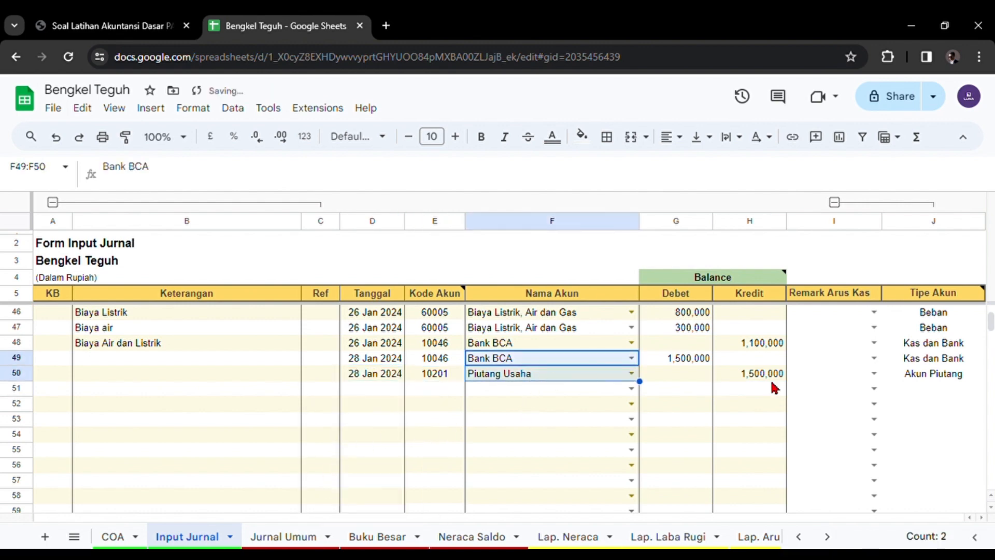
left_click(731, 373)
left_click(668, 358)
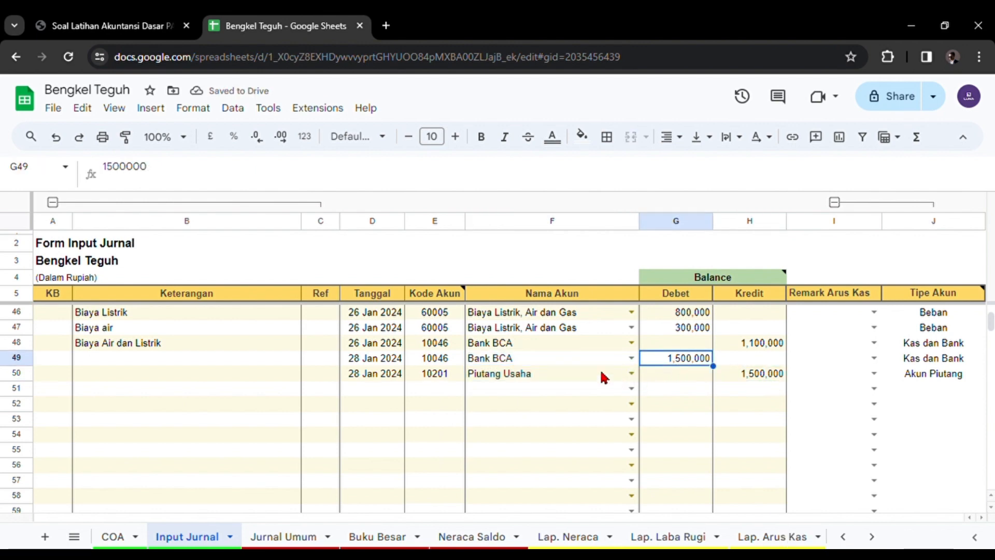
left_click(508, 365)
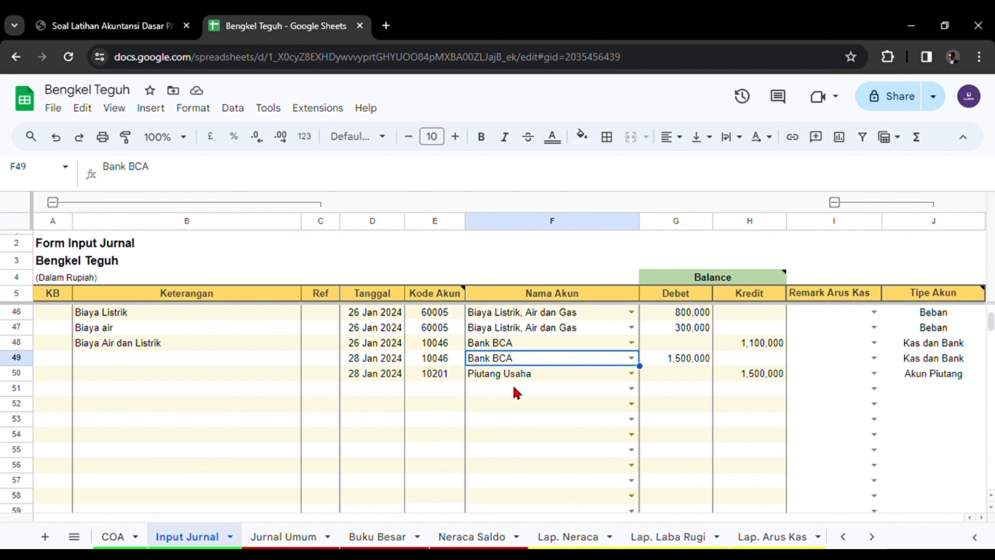
left_click(553, 386)
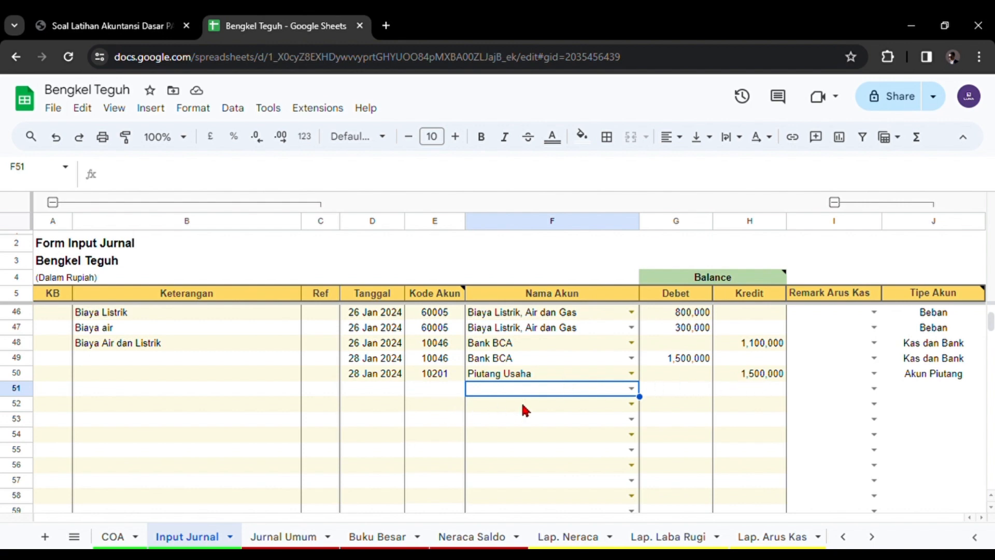
- Set the account names to Uang Muka Penjualan in F51 and Piutang Usaha in F52
left_click(528, 361)
left_click(369, 361)
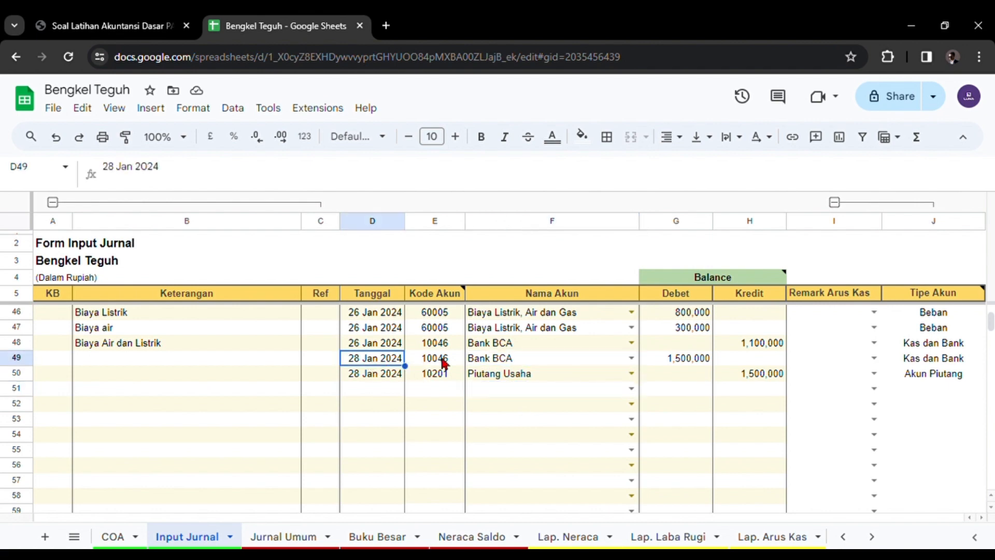
left_click(544, 390)
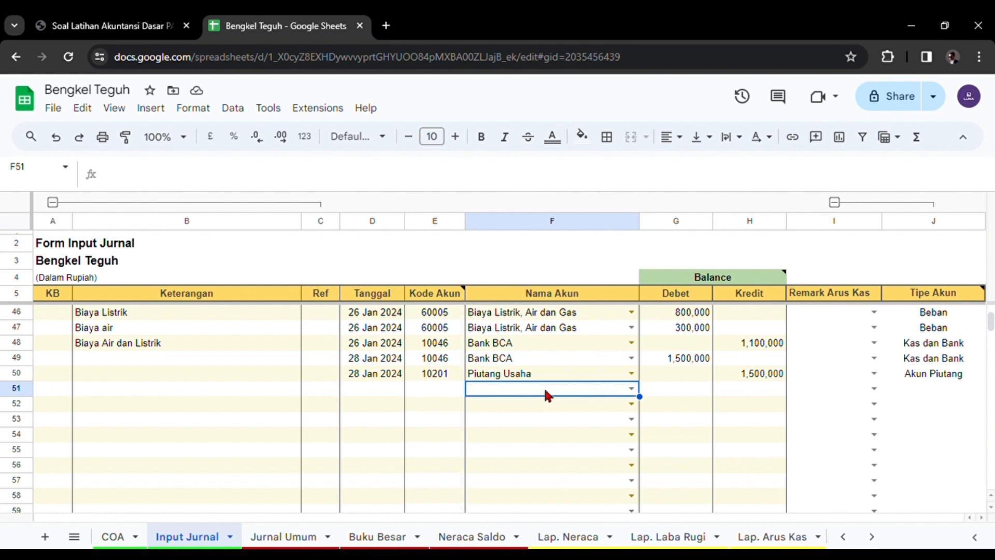
type("uang")
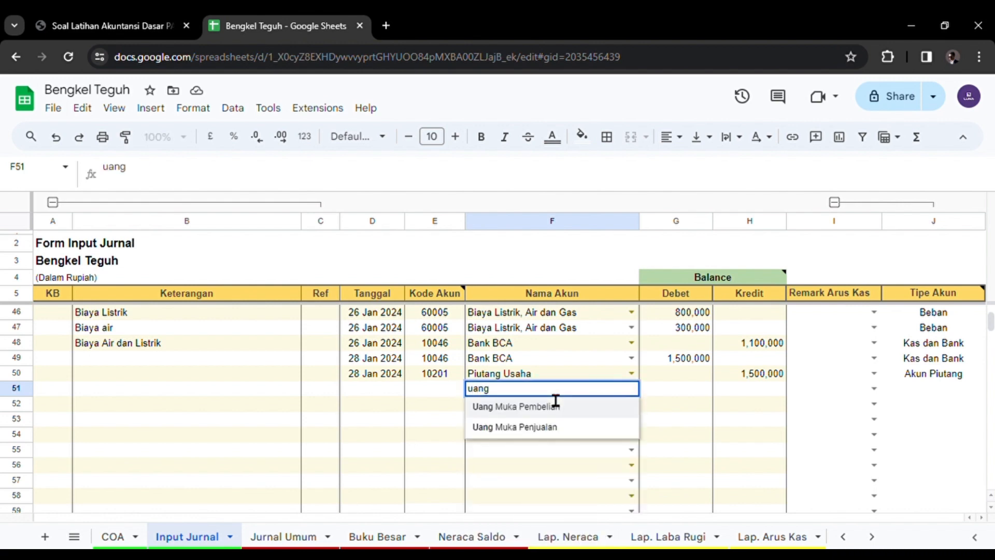
left_click(554, 428)
key("Return")
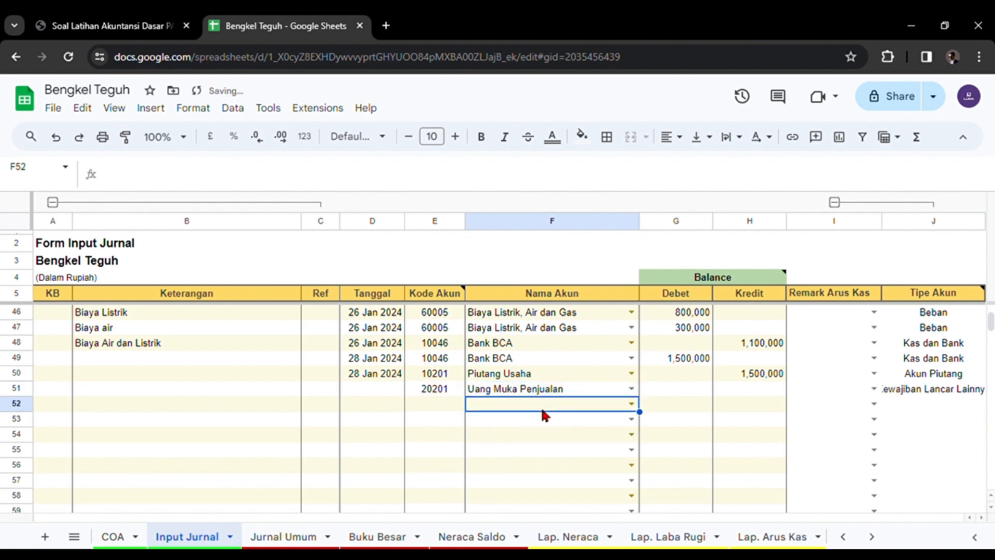
type("piuta")
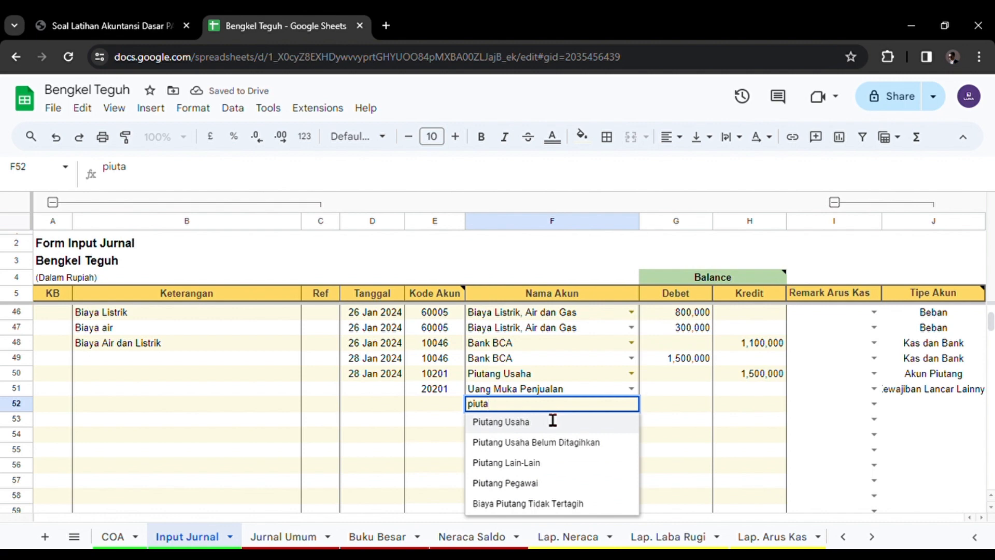
left_click(536, 427)
- Enter the credit 1,500,000 in H52 and the matching debit 1,500,000 in G51
left_click(735, 406)
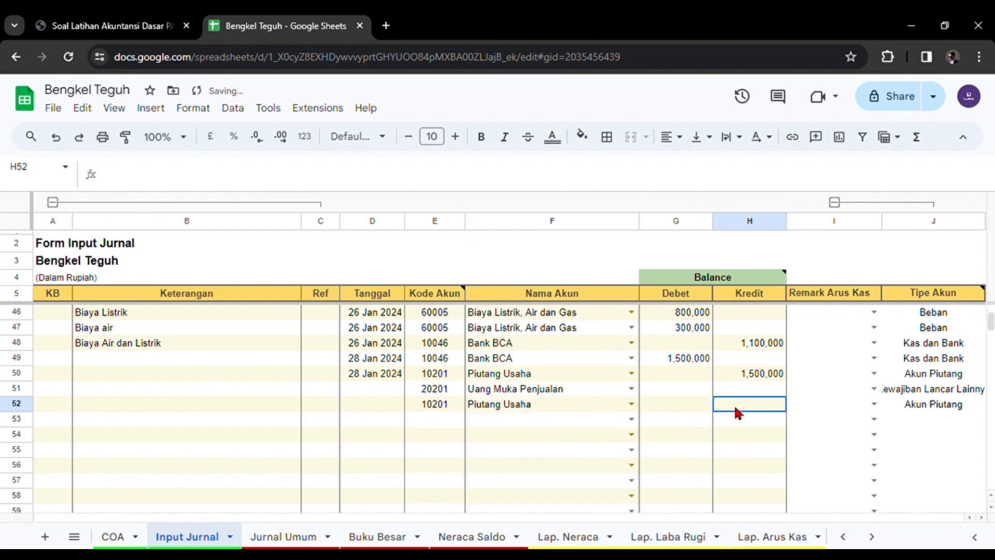
type("1500000")
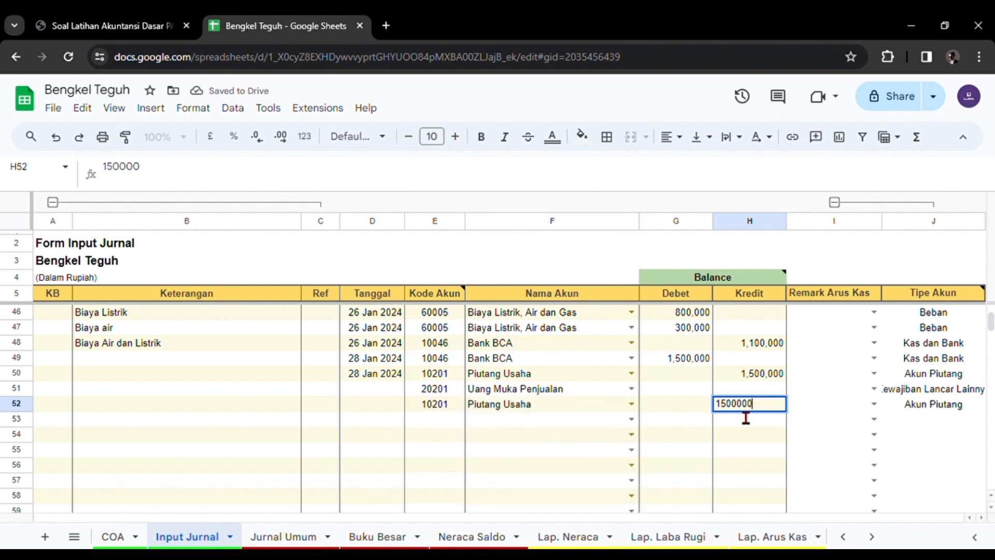
key("Return")
left_click(681, 388)
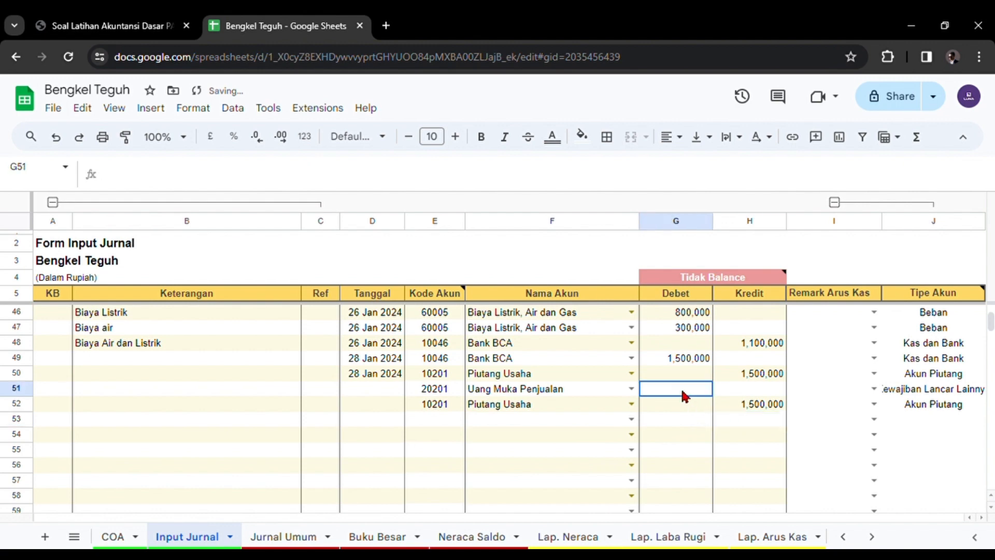
type("1,500,000")
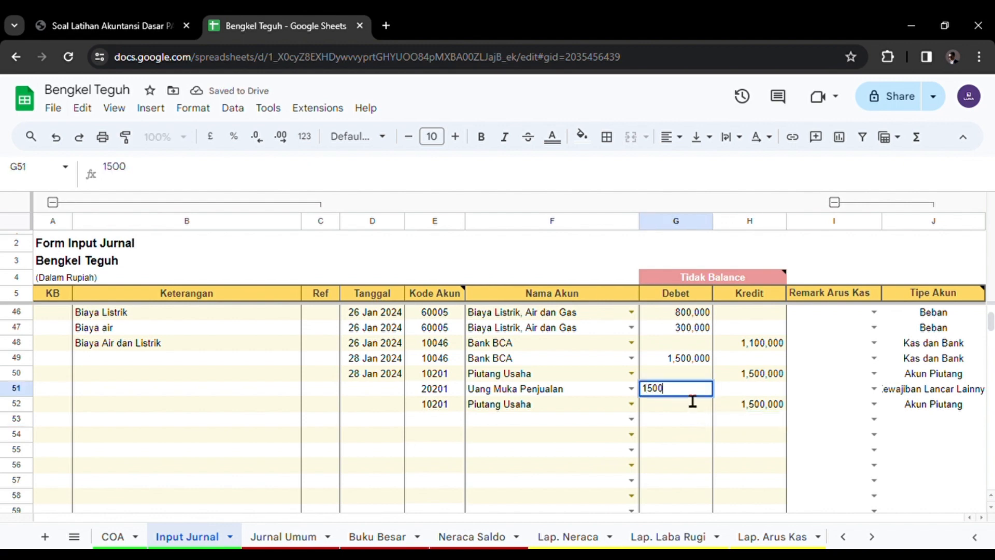
key("Return")
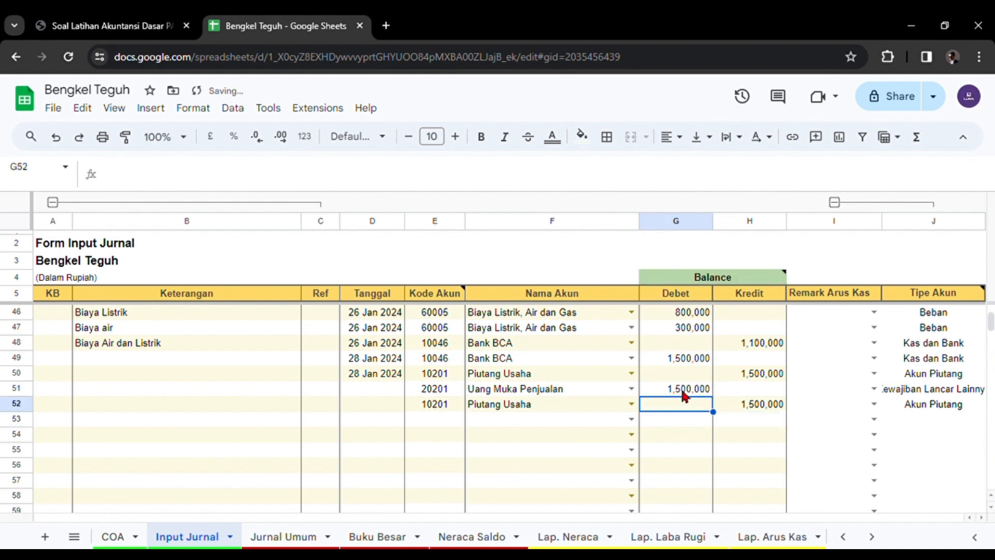
- Copy the date 28 Jan 2024 from D50 into D51:D52
left_click(371, 393)
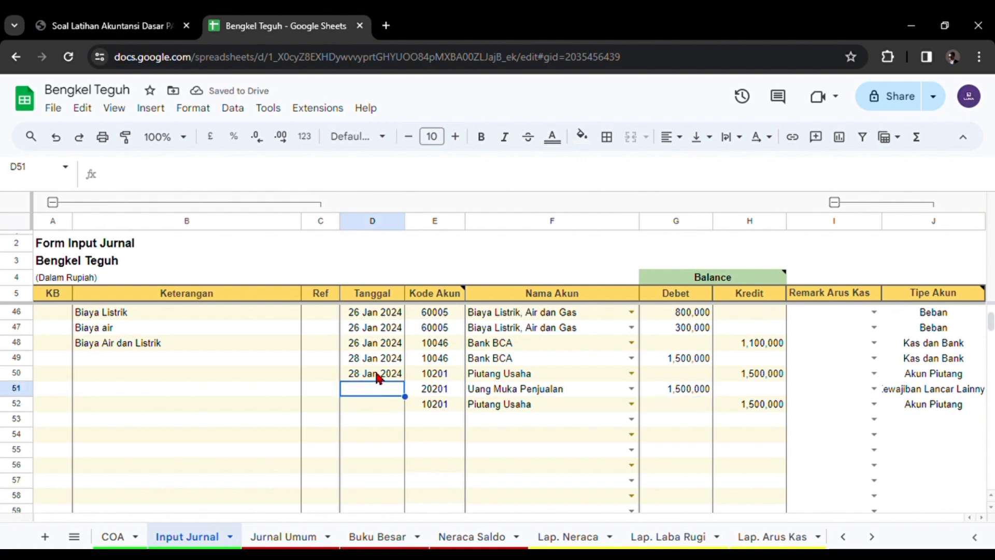
left_click(379, 377)
key("ctrl+c")
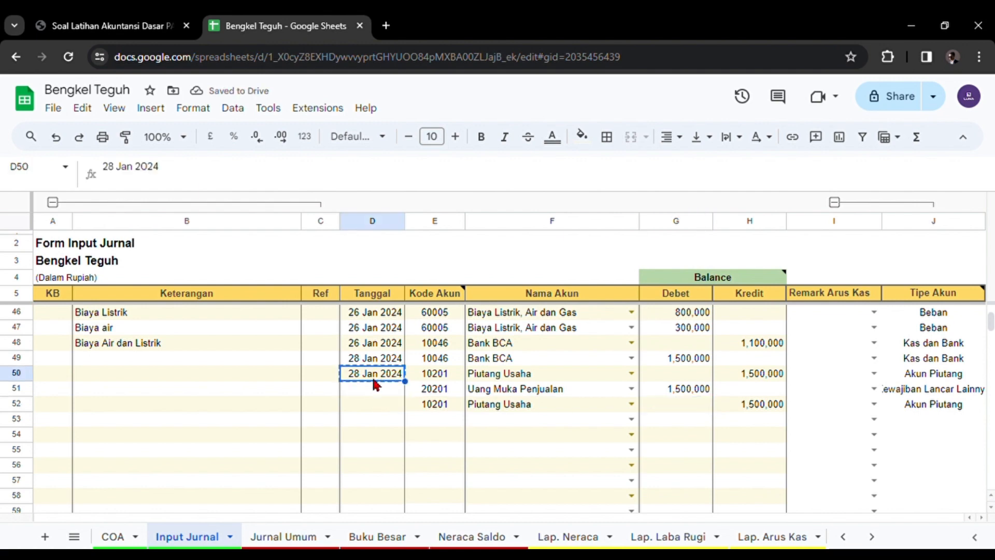
left_click_drag(368, 384, 368, 397)
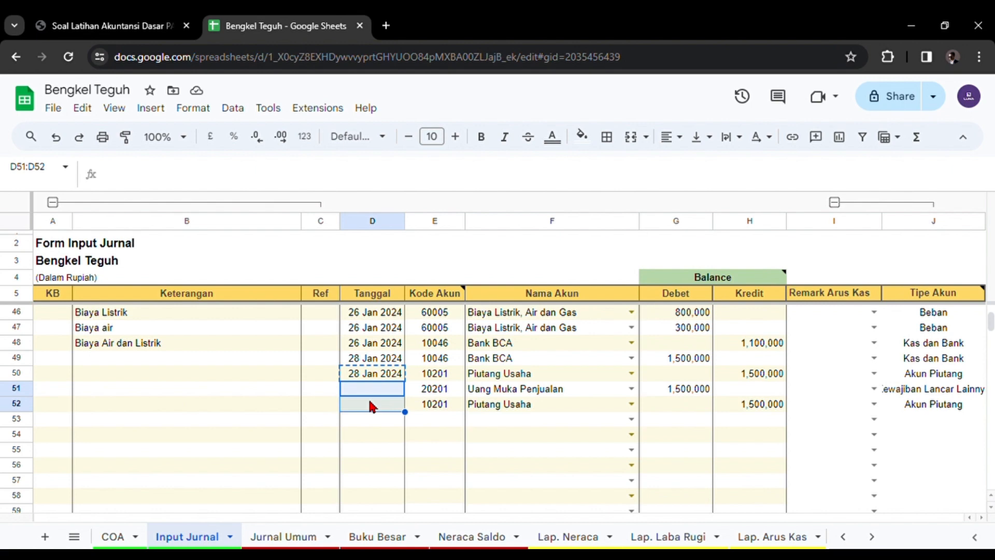
key("ctrl+v")
- Enter the description "Penerimaan piutang usaha" in B49 and copy it to B50
left_click(139, 359)
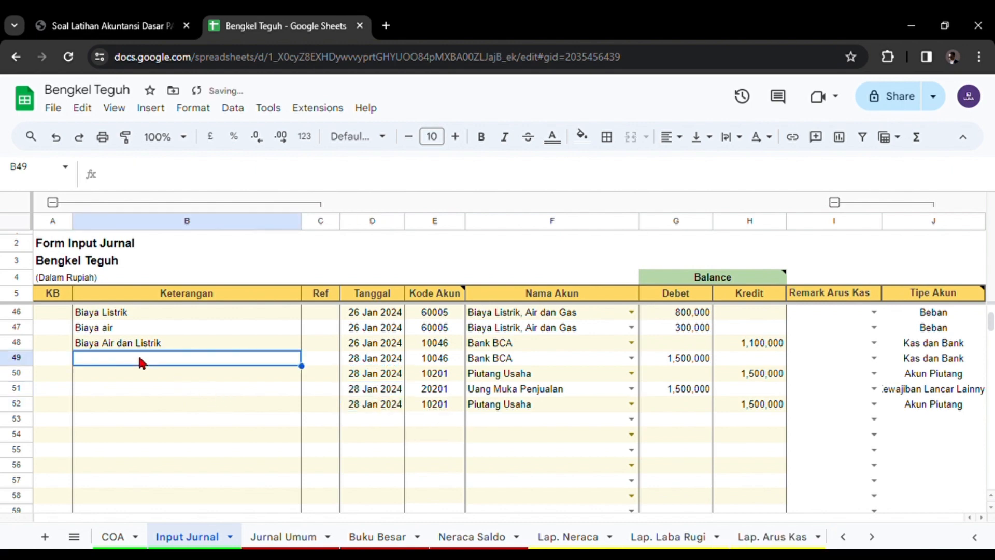
type("Pene")
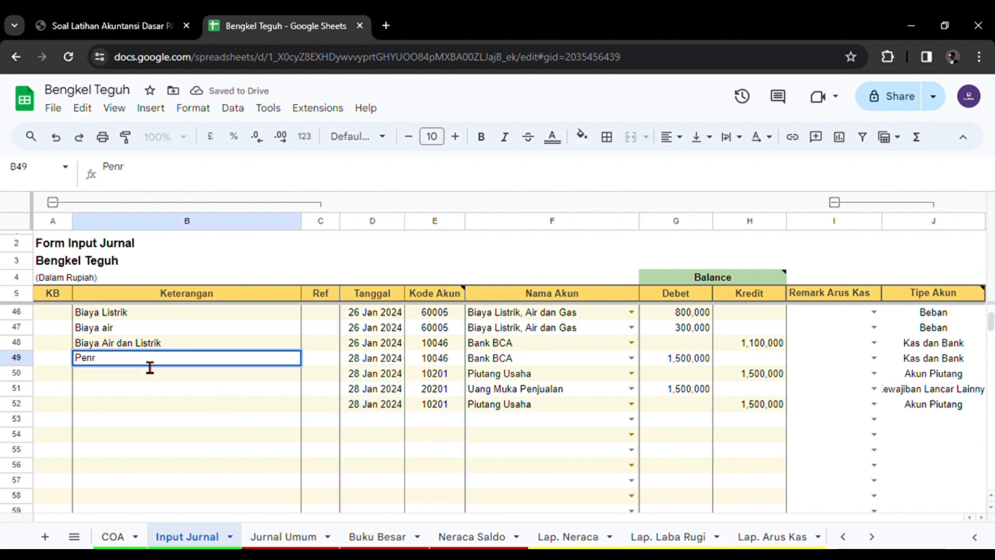
type("r")
key("BackSpace")
type("erimaan")
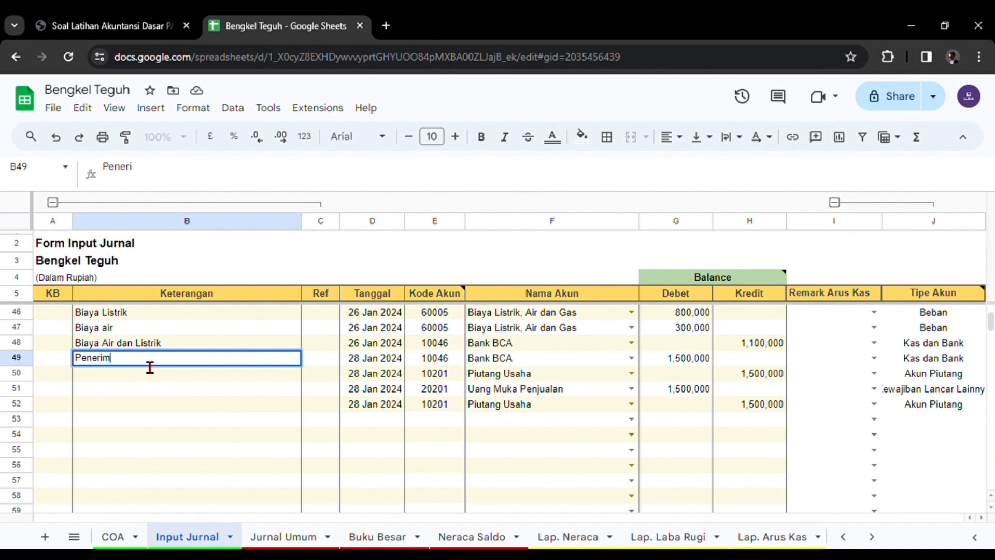
type("utang usaha")
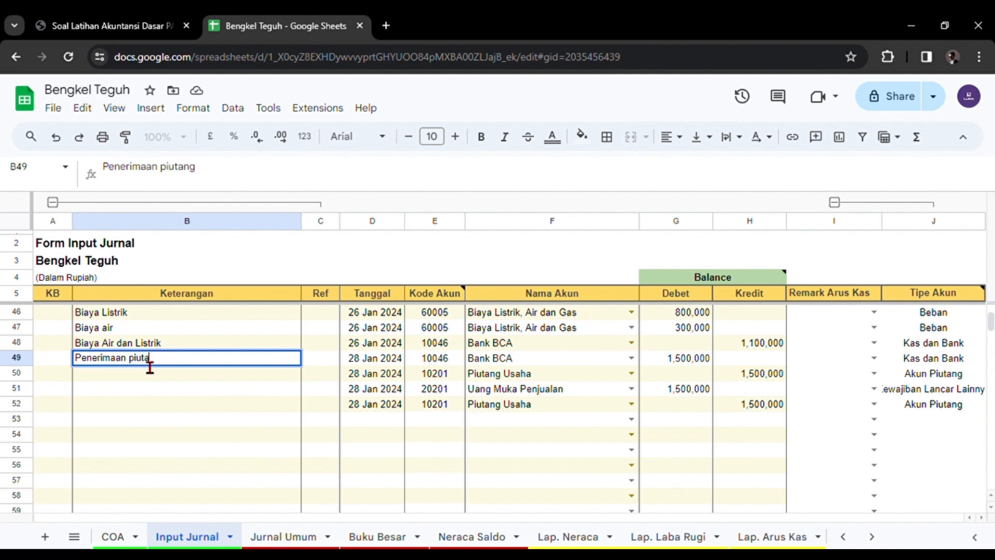
key("Return")
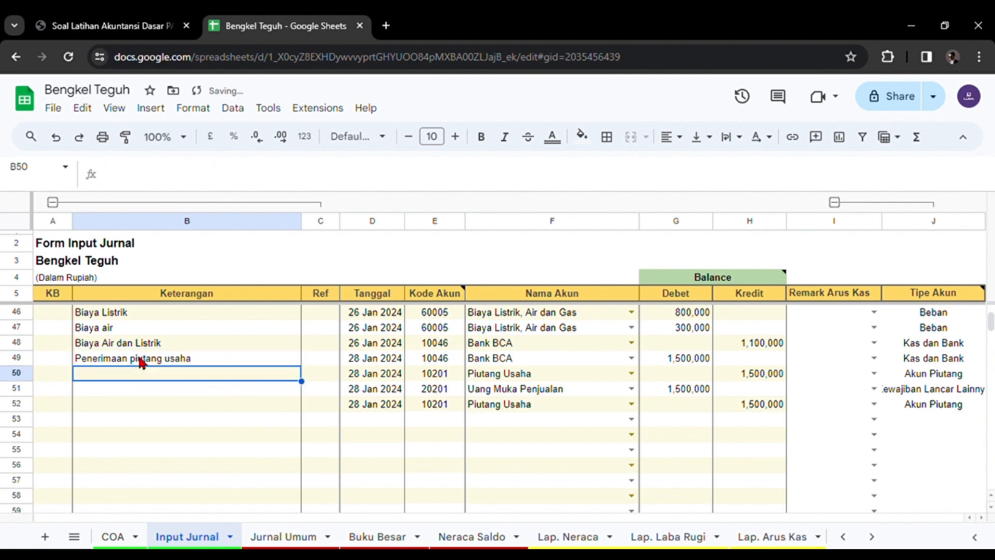
left_click(141, 361)
key("ctrl+c")
left_click(141, 375)
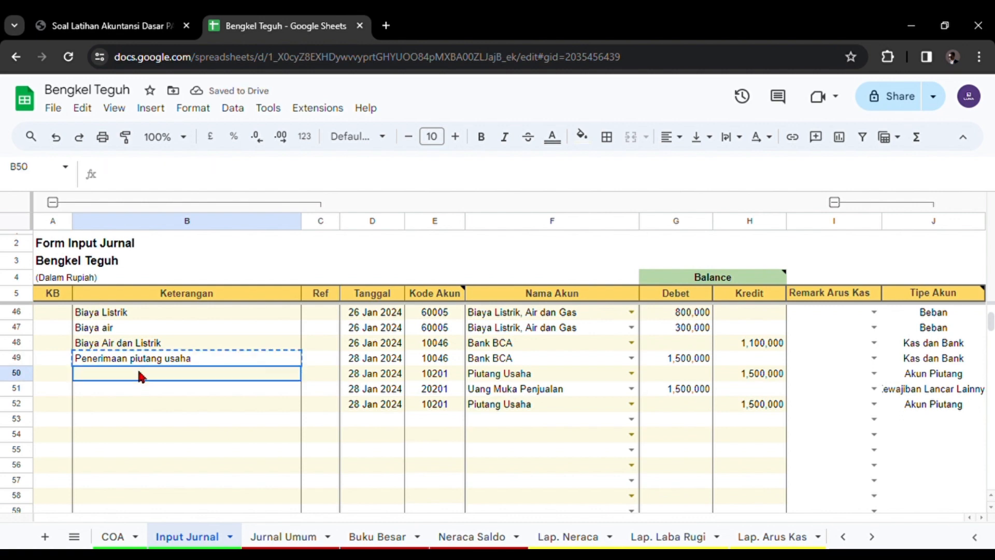
key("ctrl+v")
- Enter the description "Penyesuaian piutang dari DP" in B51 and copy it to B52
left_click(145, 389)
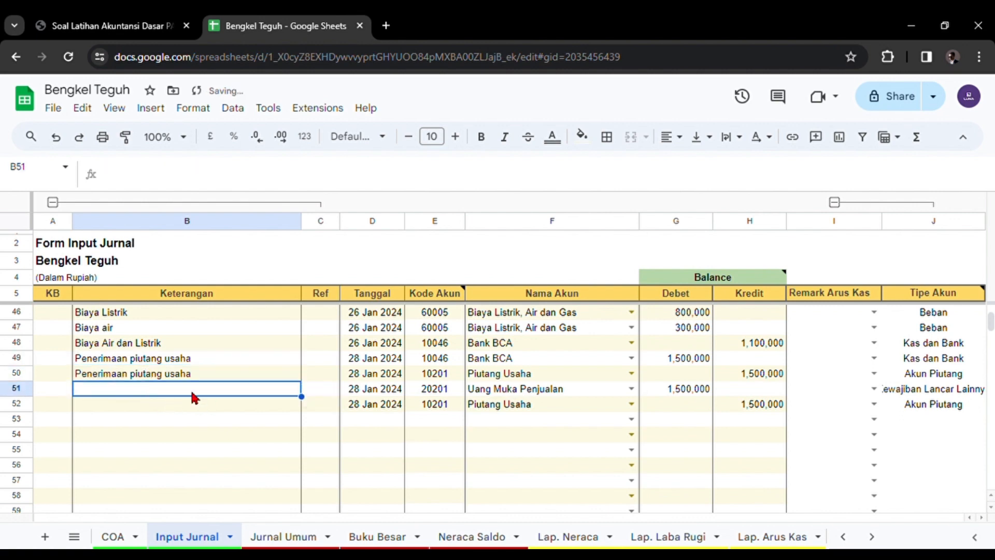
type("P")
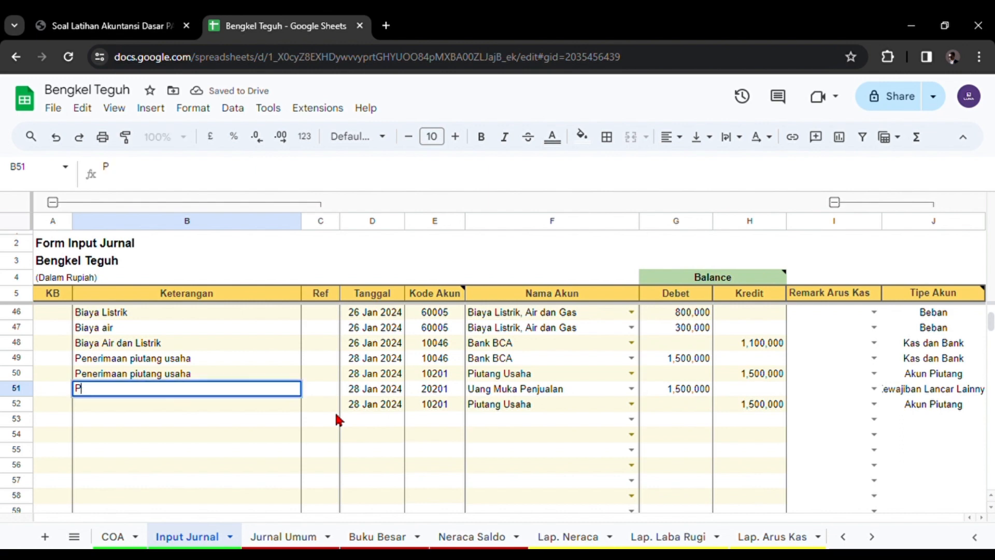
type("enyesuaian ")
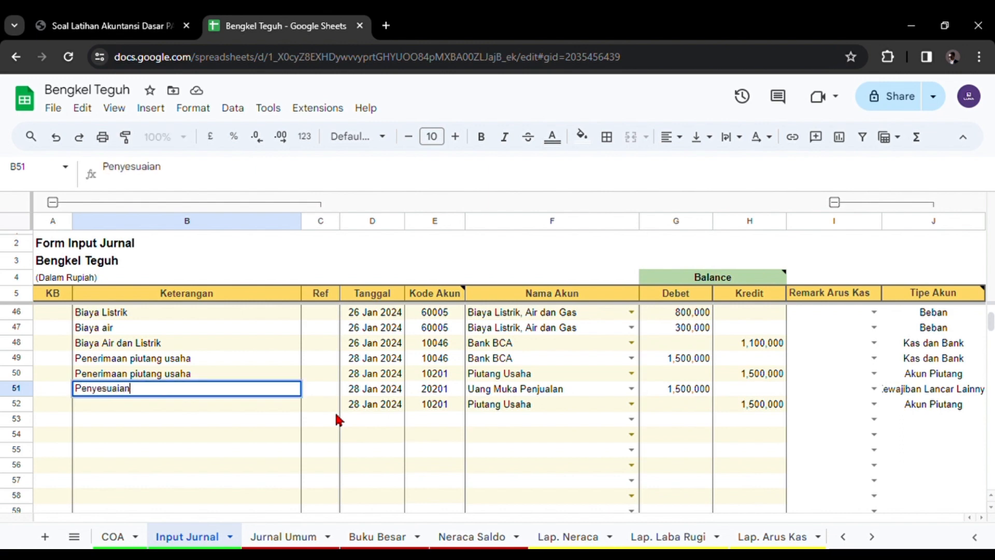
type("piutang dari")
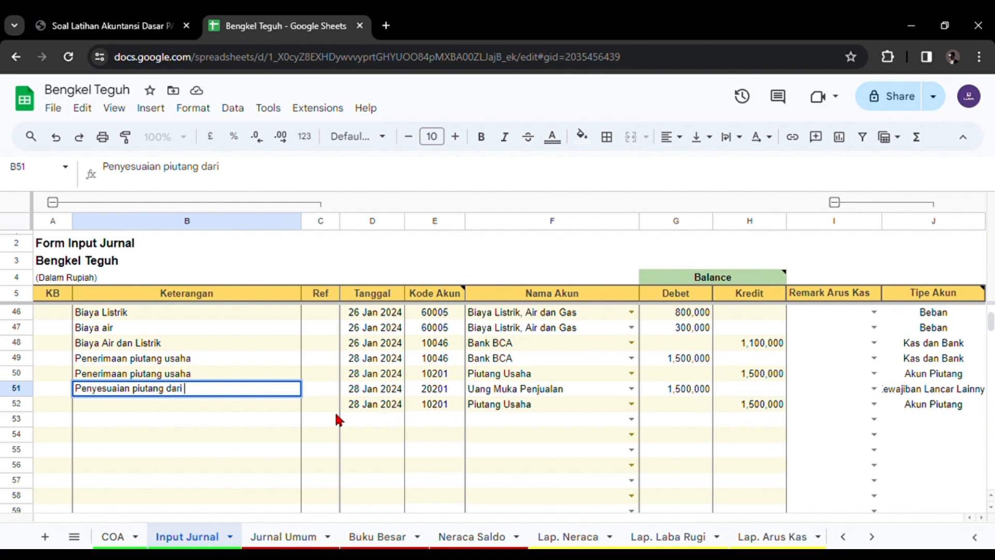
type(" DP")
key("Return")
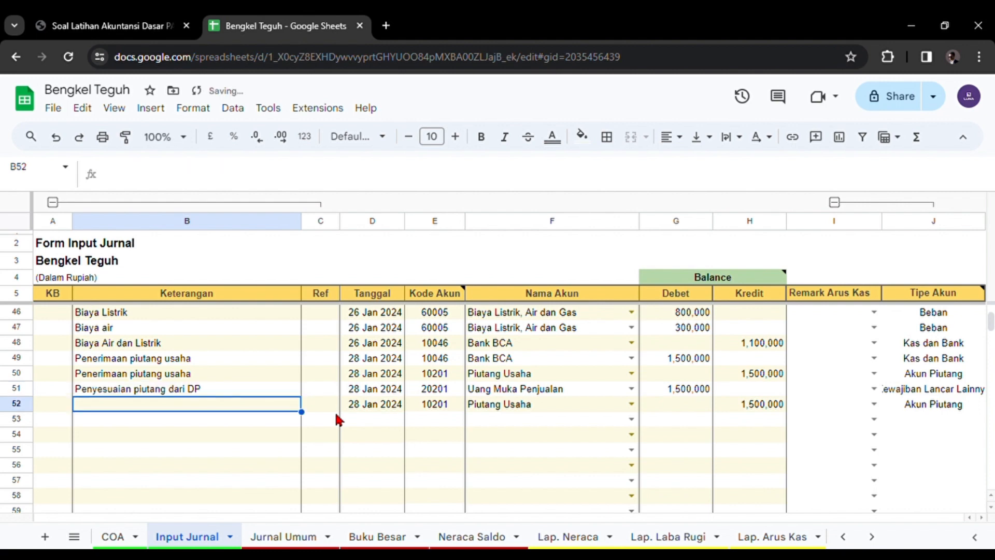
left_click(252, 393)
key("ctrl+c")
left_click(241, 401)
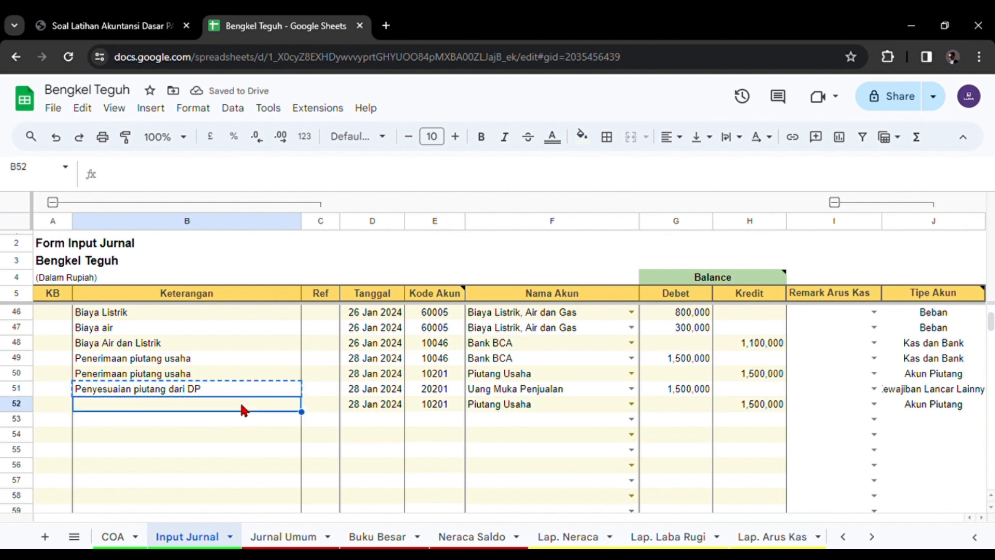
key("ctrl+v")
left_click(495, 407)
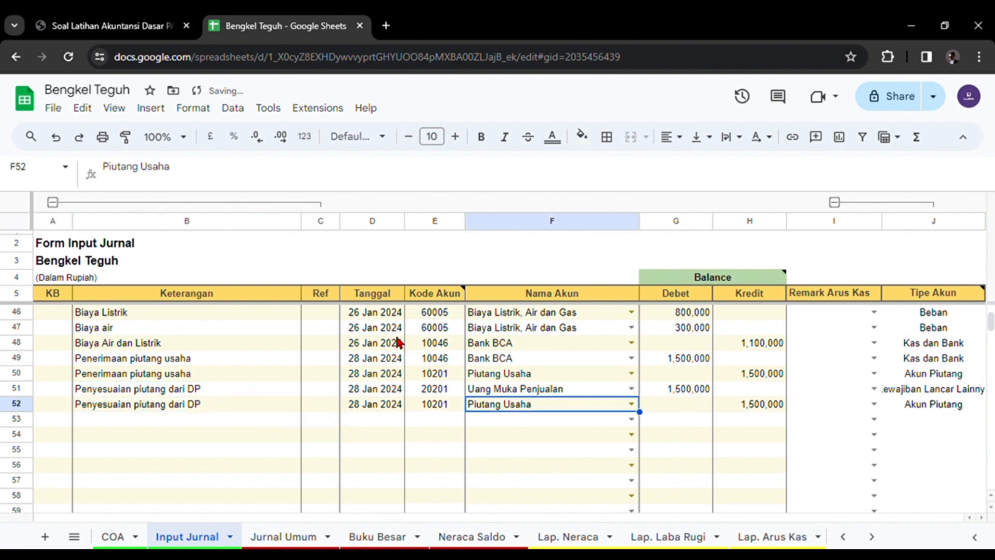
- Read transaction 20 in the exercise PDF and return to the Bengkel Teguh spreadsheet
left_click(119, 25)
scroll(423, 368, "down", 4)
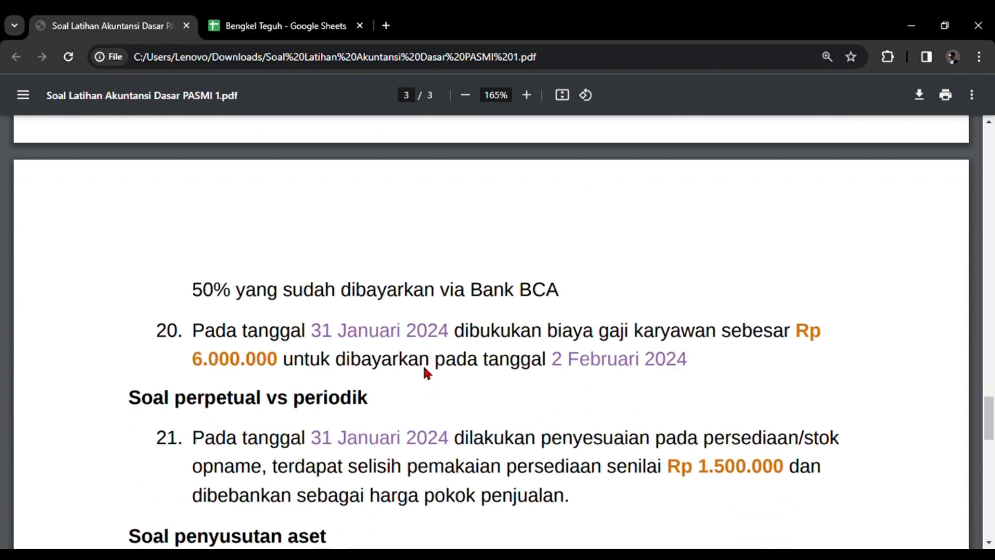
scroll(285, 367, "up", 1)
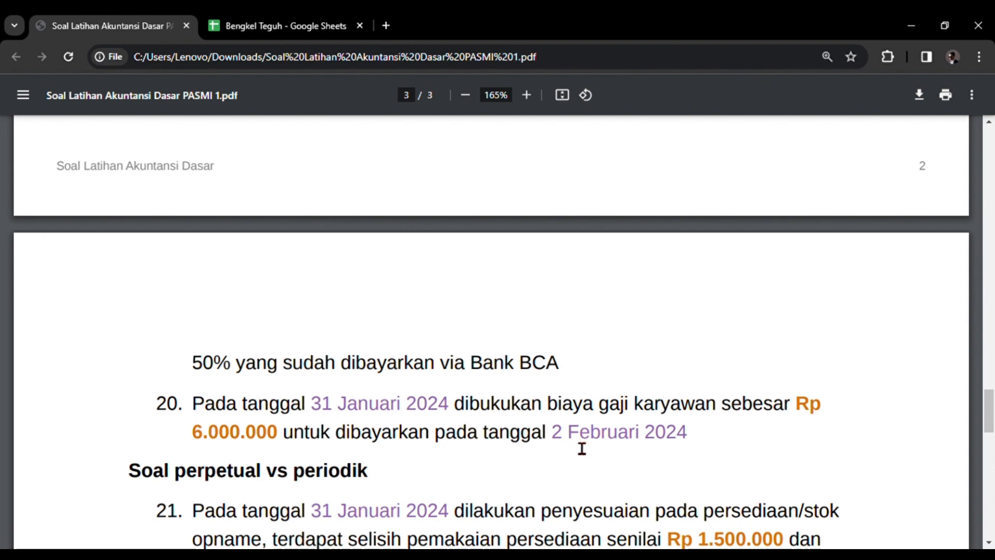
left_click(330, 26)
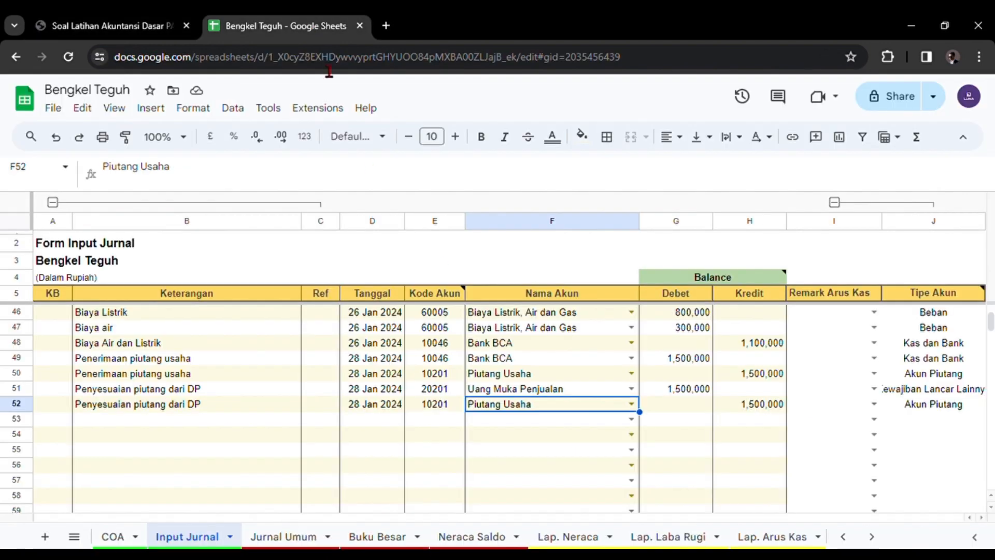
- Set the account name to Beban Gaji in F53 and Hutang Gaji in F54
left_click(470, 417)
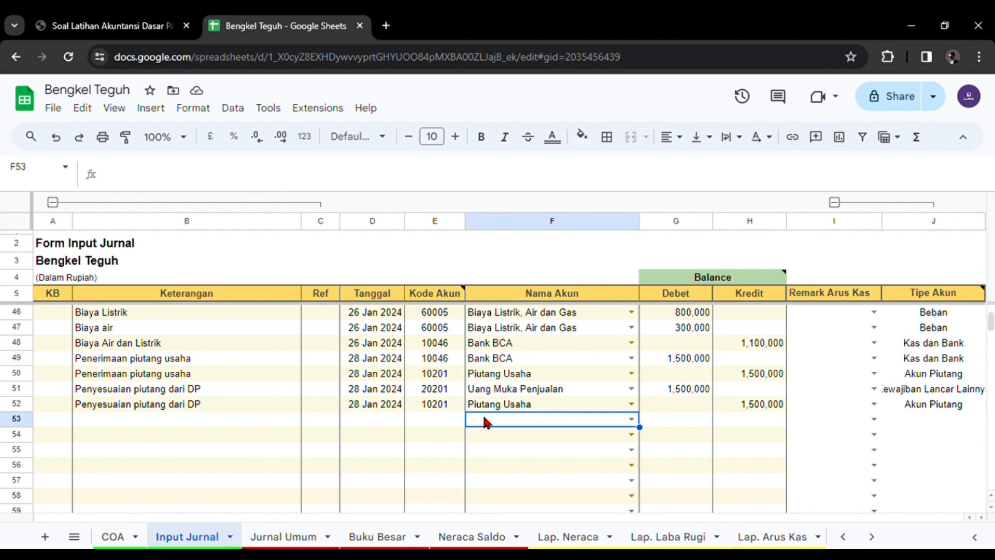
type("gaji")
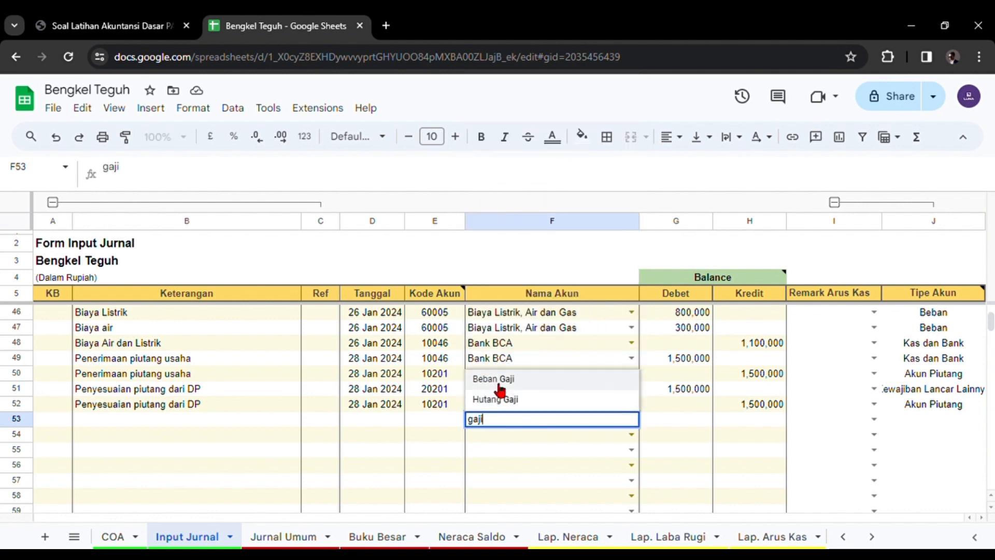
left_click(499, 388)
left_click(491, 435)
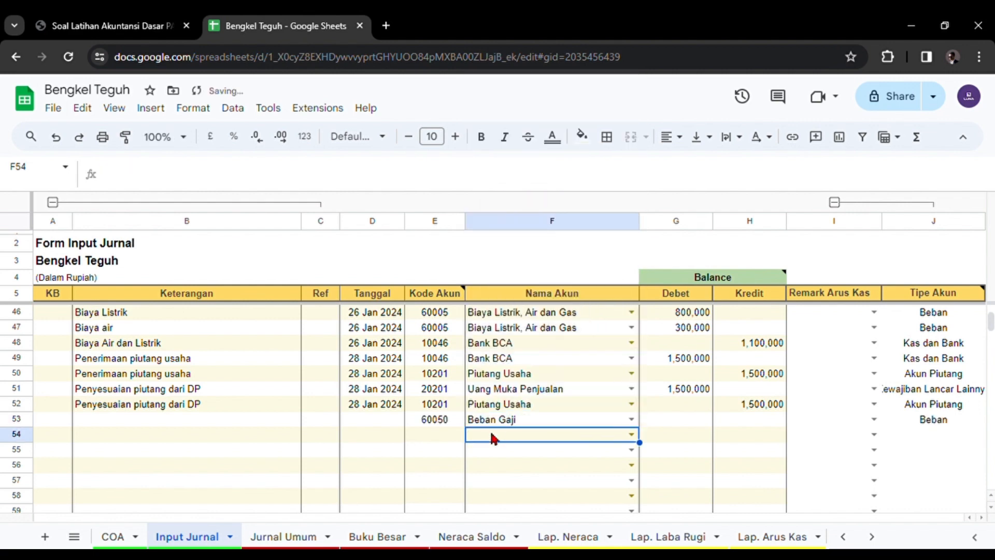
left_click(482, 421)
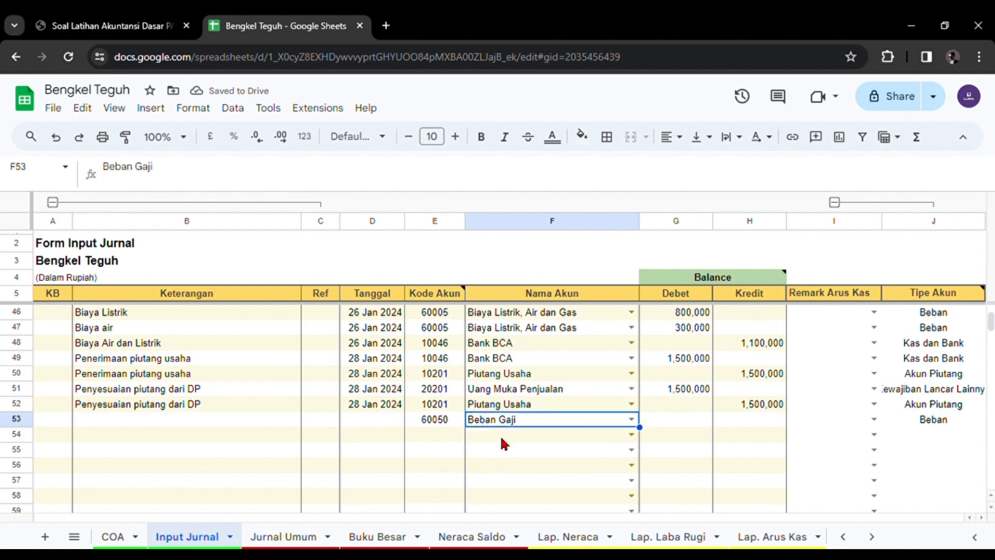
left_click(501, 437)
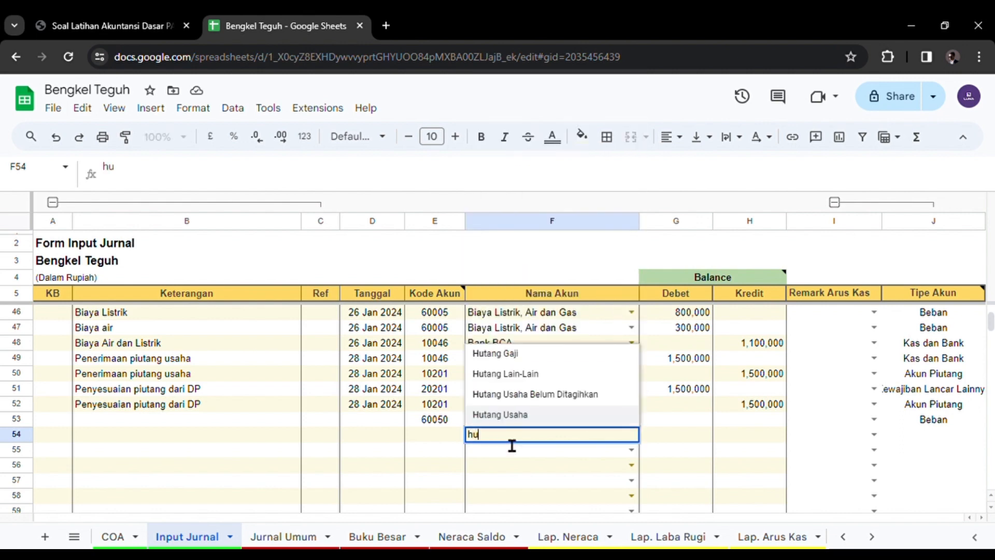
type("huta")
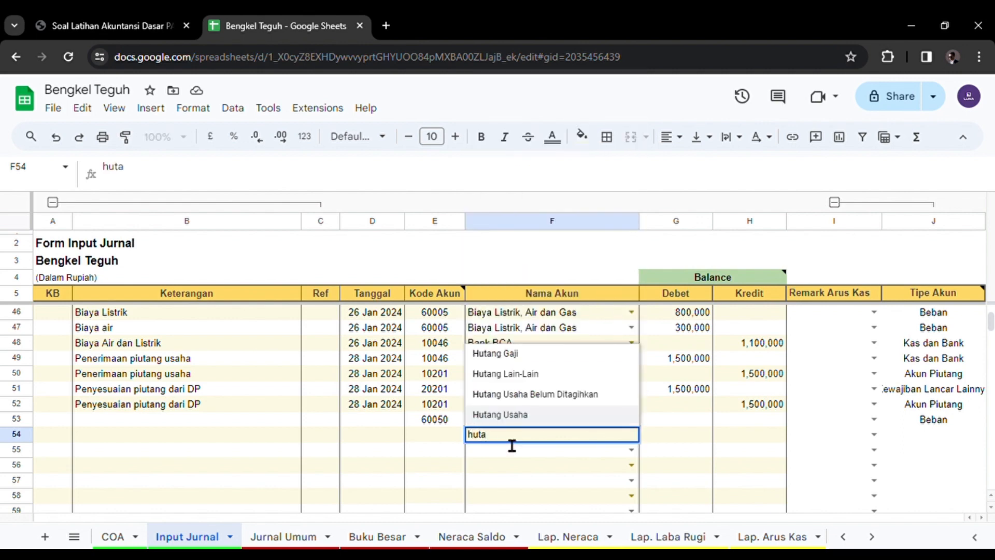
left_click(500, 356)
- Enter the date 31 Jan 2024 for both salary rows in D53 and D54
left_click(388, 426)
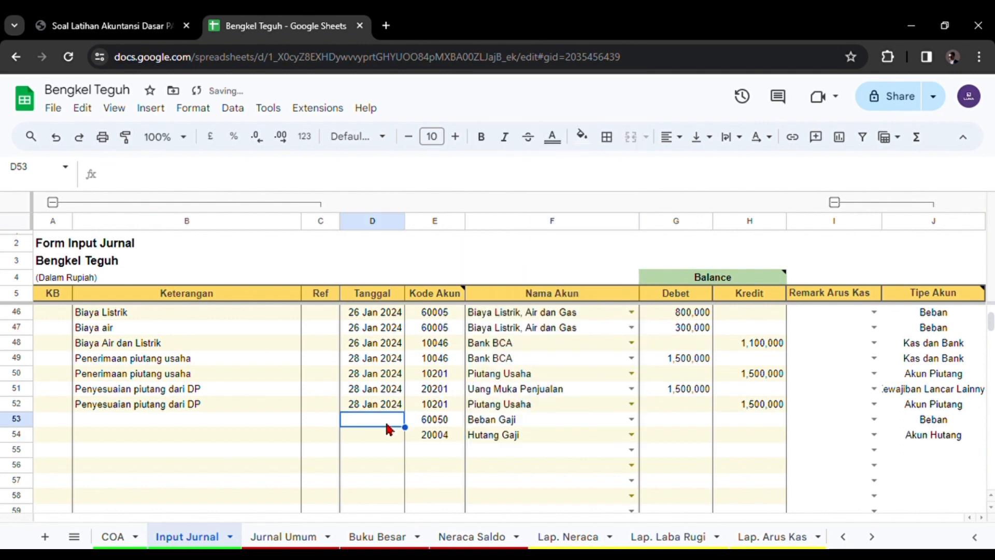
double_click(388, 426)
left_click(372, 384)
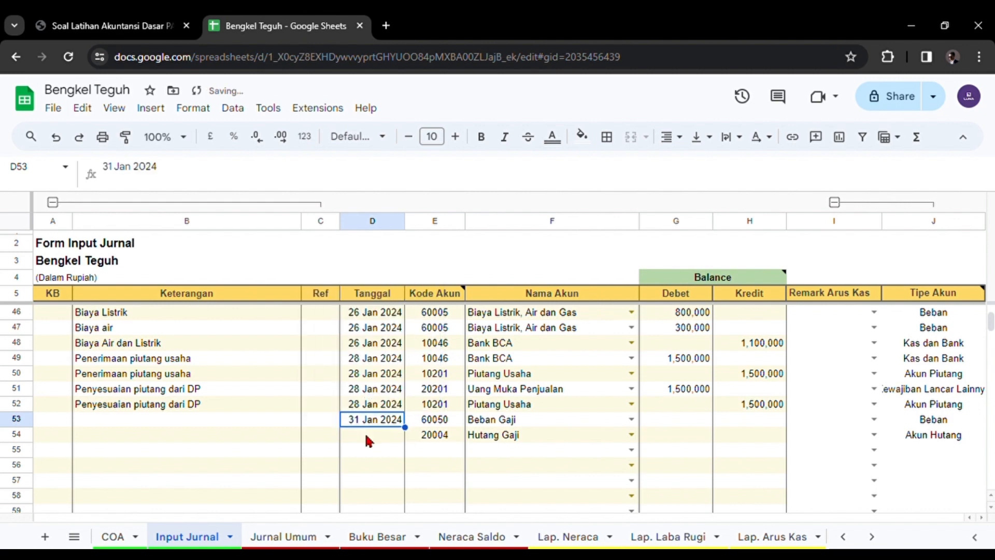
left_click(369, 434)
double_click(369, 434)
left_click(373, 399)
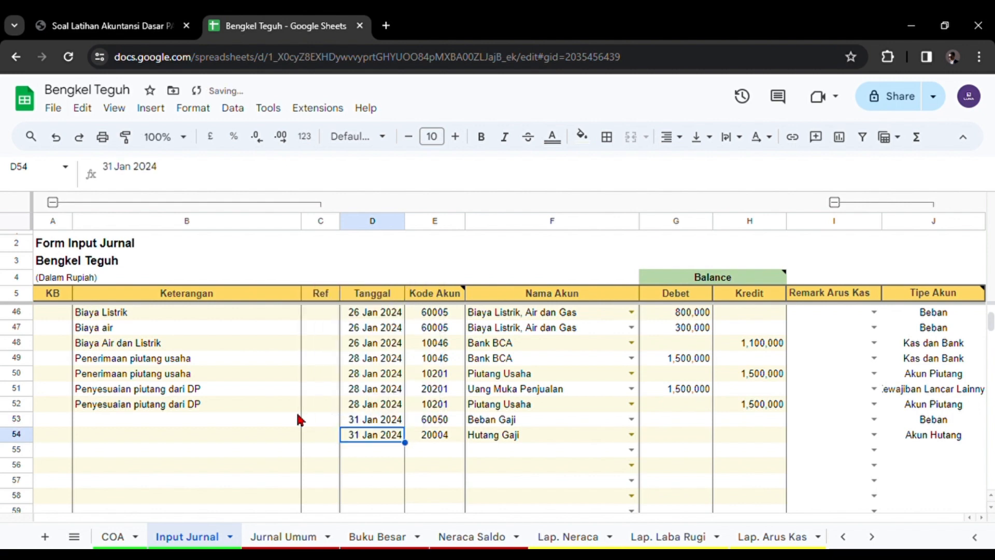
- Enter the description "Pembukuan gaji karyawan Jan 2024" in B53 and copy it to B54
left_click(181, 419)
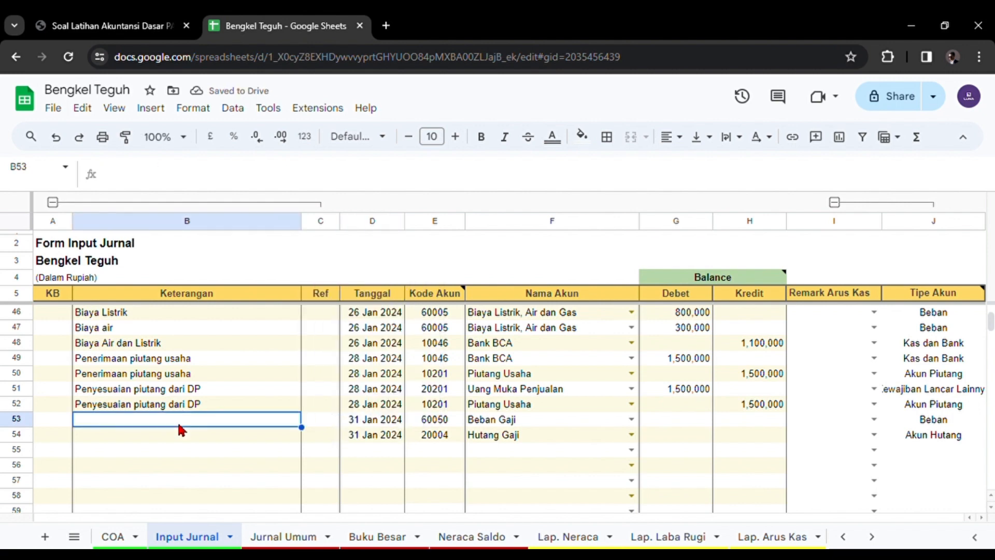
type("Pembuku")
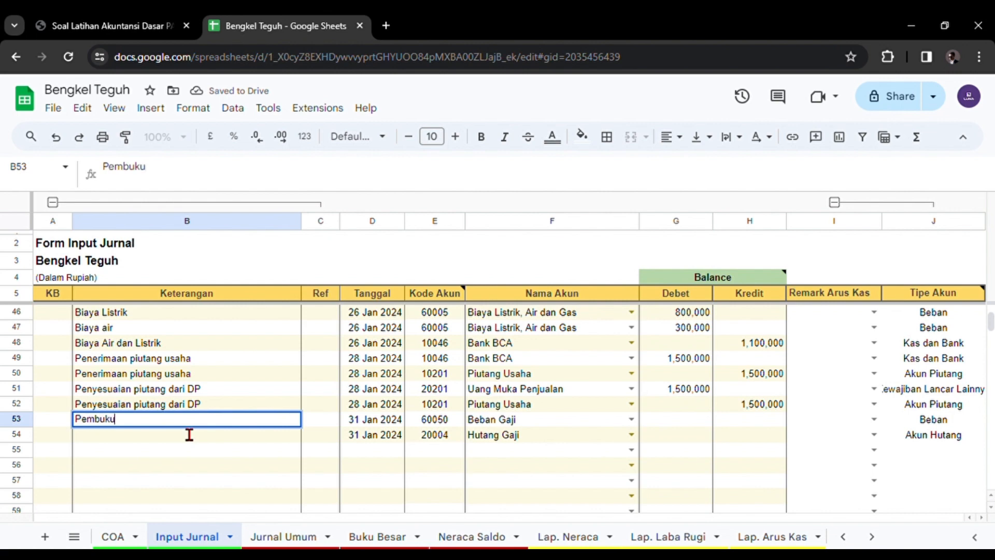
type("an gaji karyawan ")
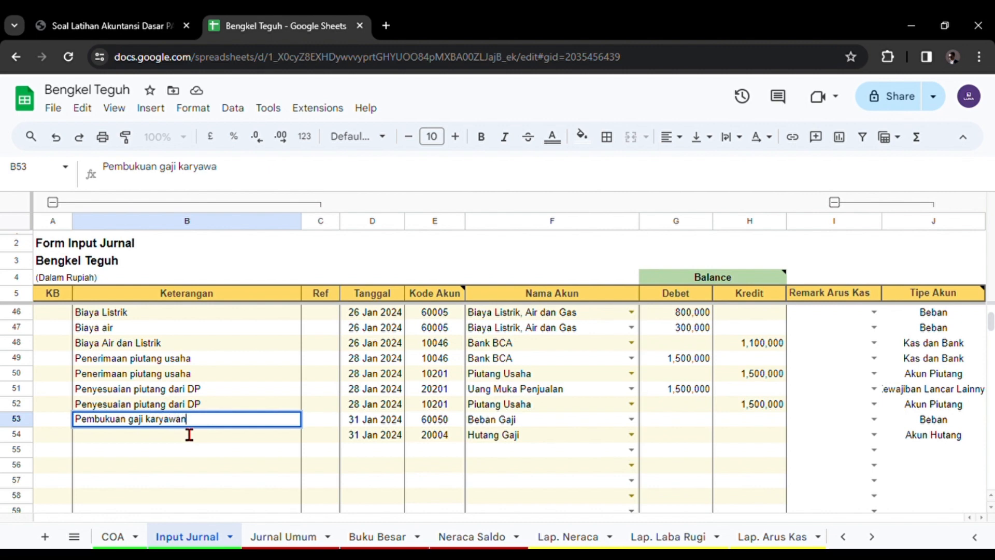
type("Jan 2024")
key("Return")
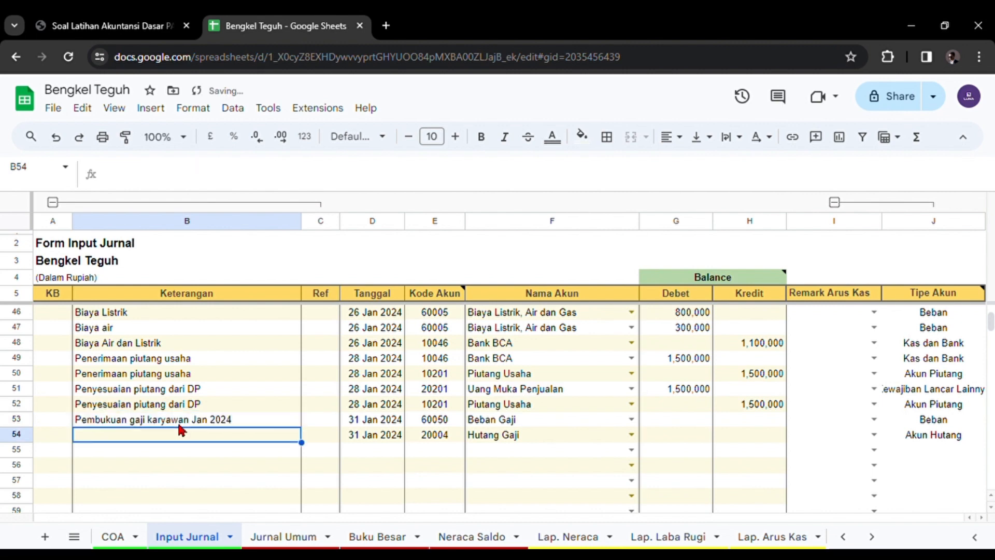
left_click(177, 421)
key("ctrl+c")
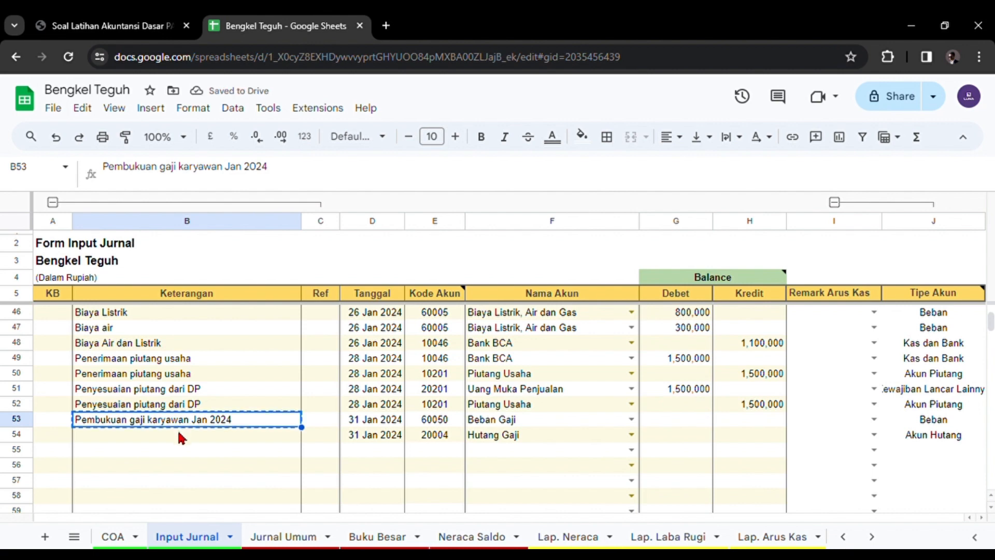
left_click(178, 430)
key("ctrl+v")
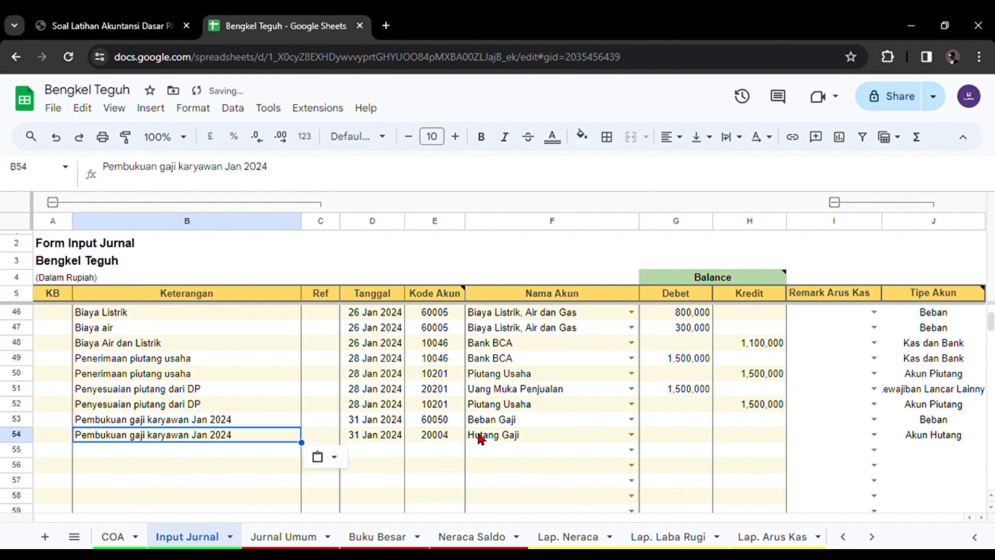
- Enter a debit of 6,000,000 for Beban Gaji in G53 and a credit of 6,000,000 for Hutang Gaji in H54
left_click(651, 421)
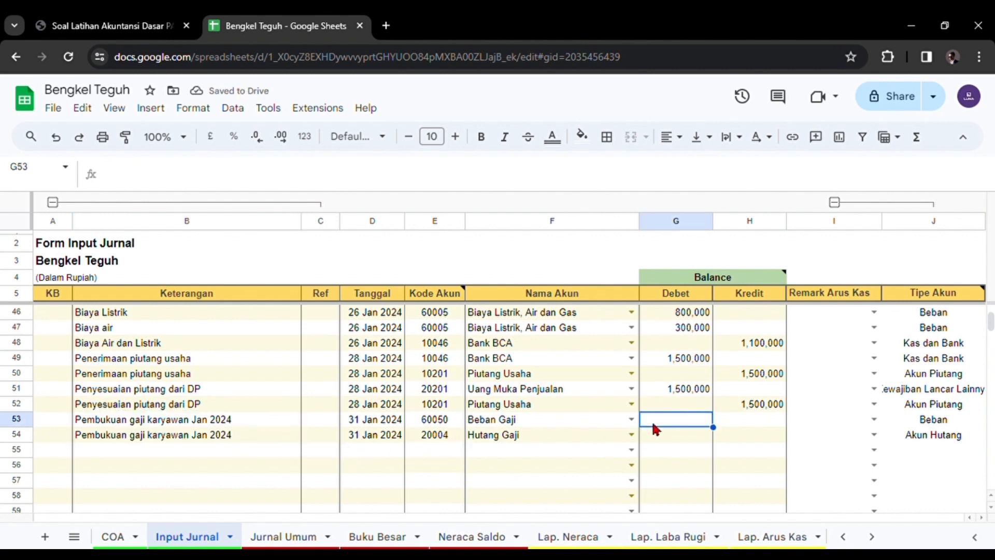
type("6,000,")
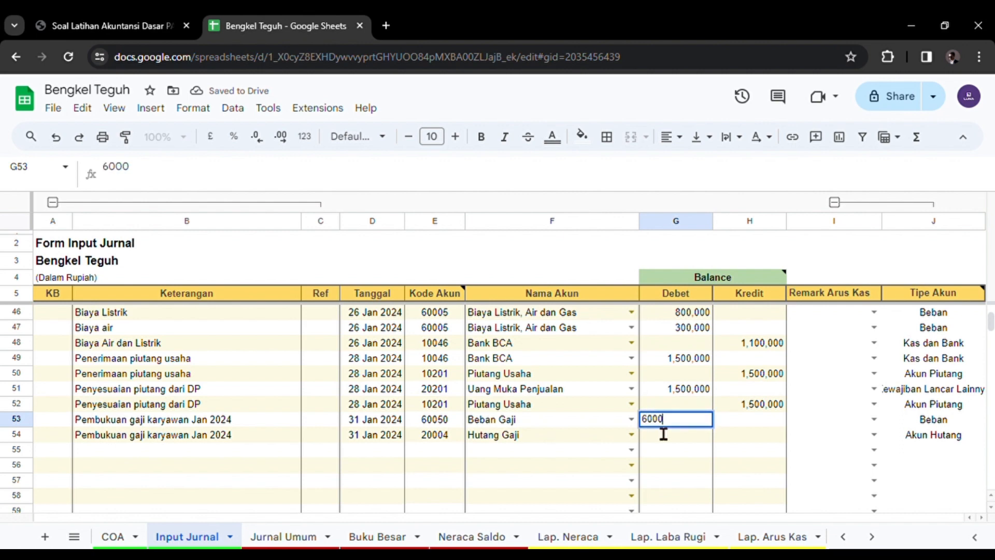
type("000")
key("Return")
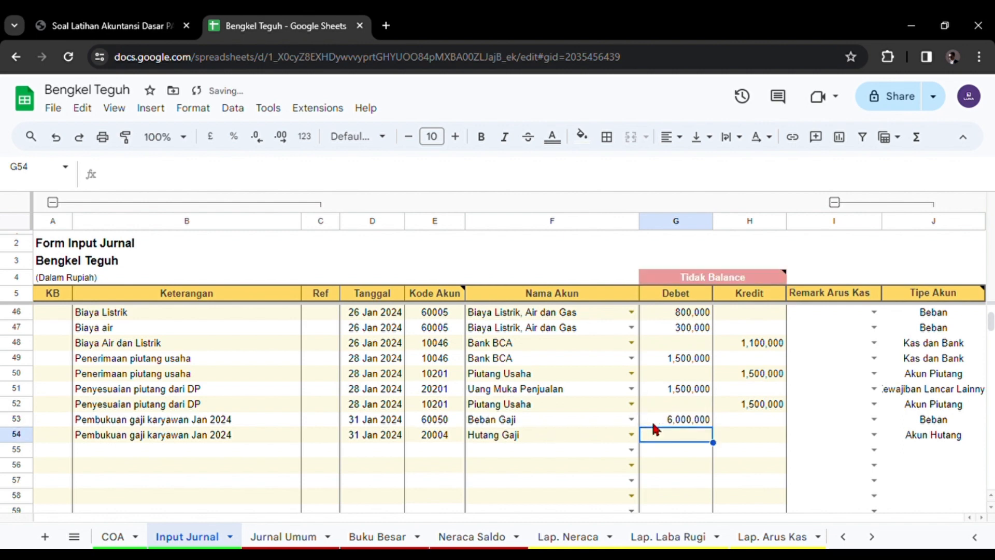
left_click(734, 431)
type("6")
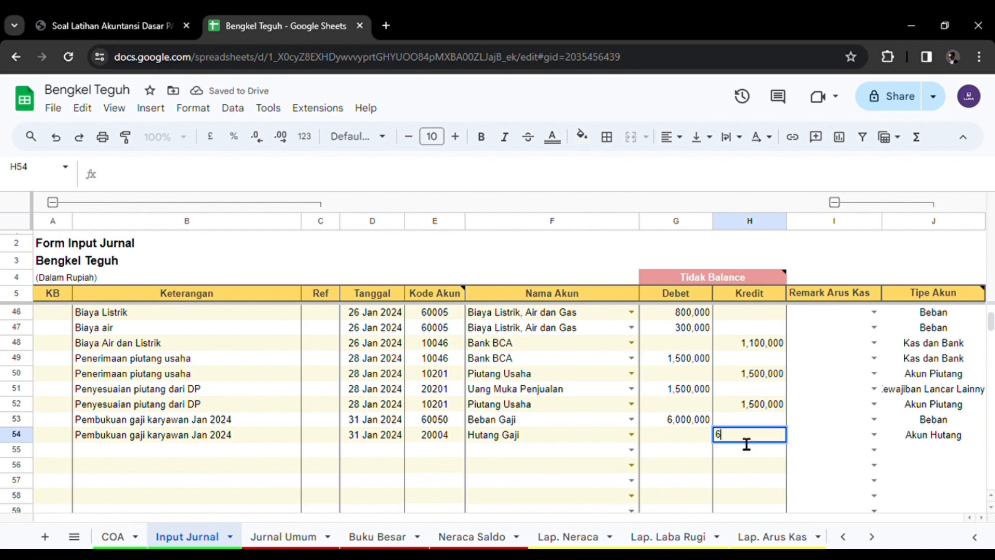
type("000000")
key("Return")
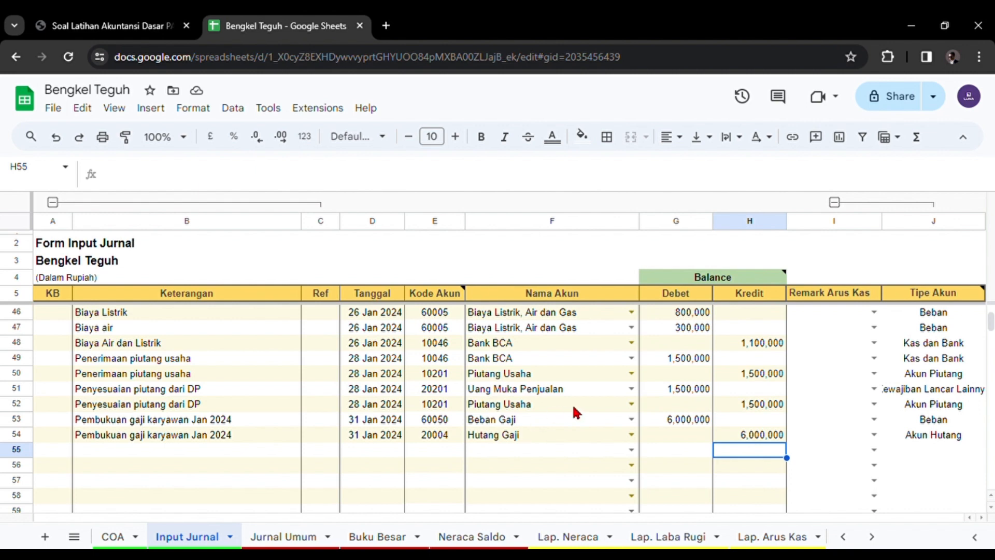
- Compare the salary entry in rows 53 and 54 with transaction 20 in the exercise PDF and return to the journal
left_click(543, 434)
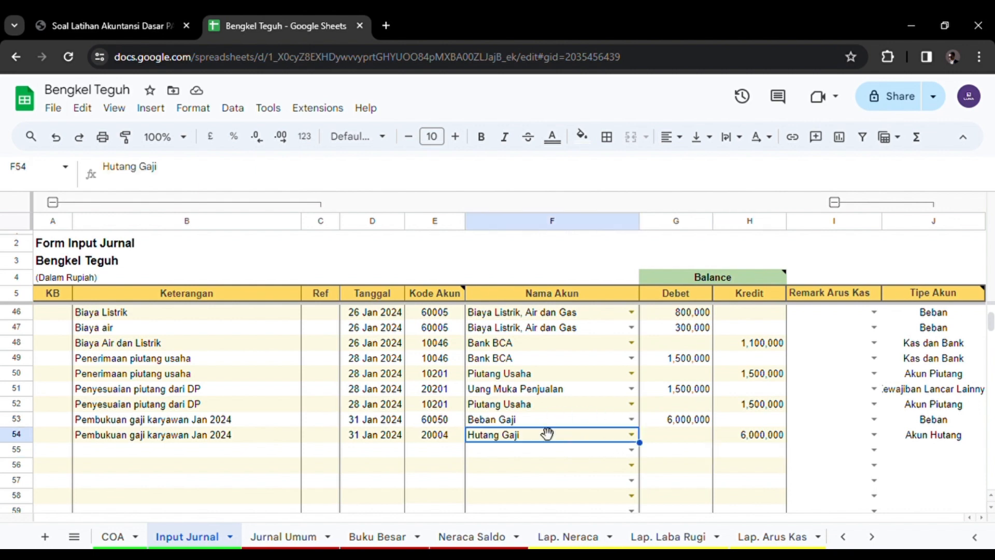
left_click(525, 418)
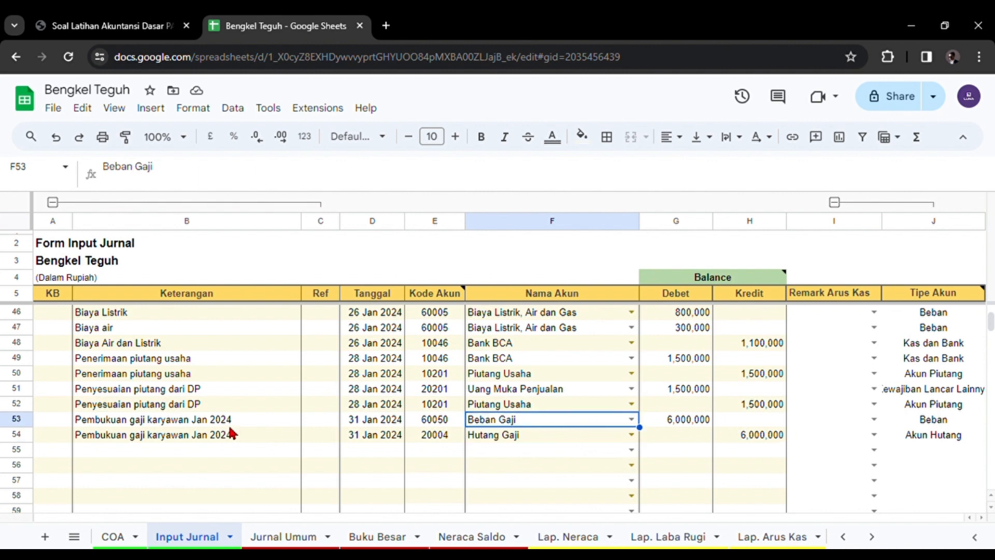
left_click(137, 25)
scroll(357, 379, "down", 1)
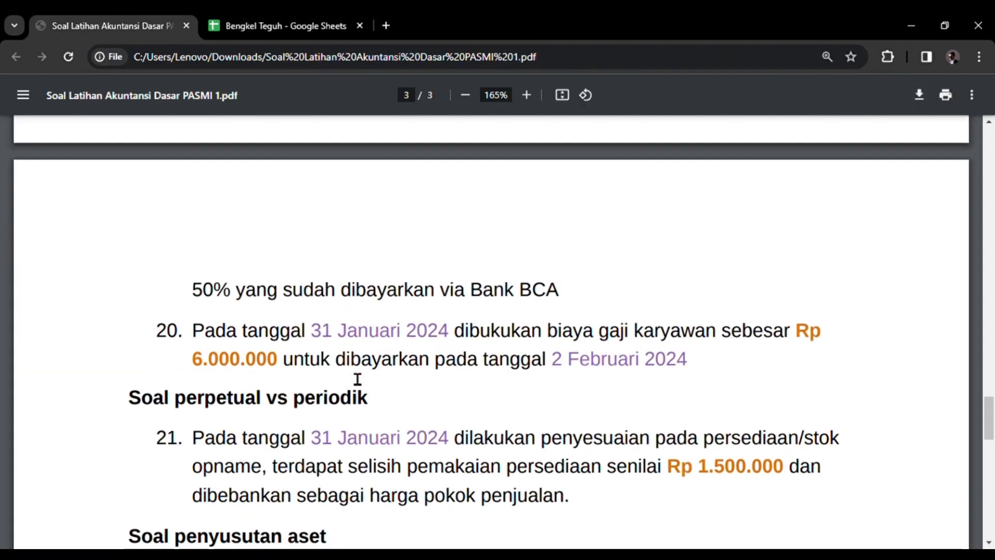
scroll(635, 387, "up", 1)
scroll(635, 387, "up", 1)
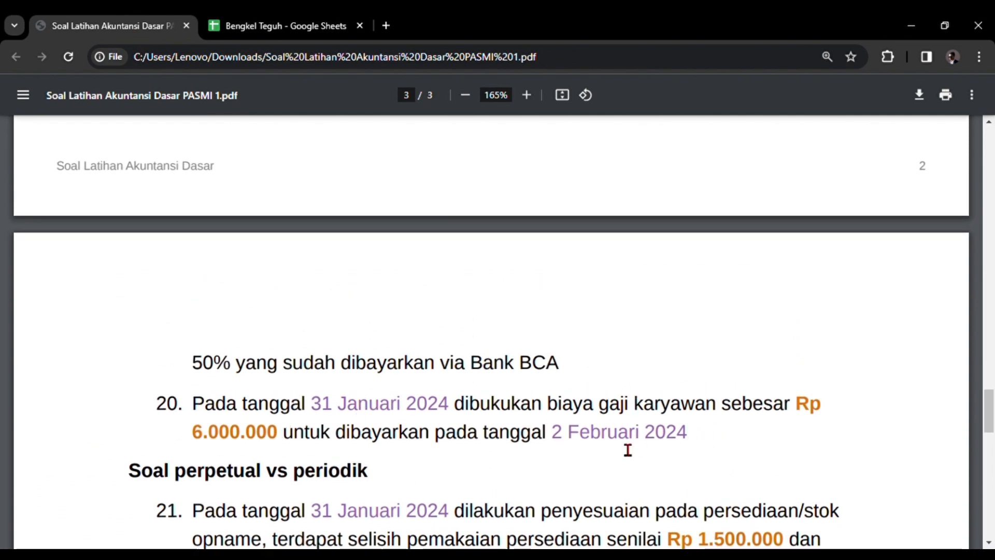
scroll(626, 456, "down", 1)
scroll(624, 450, "up", 3)
scroll(624, 451, "down", 1)
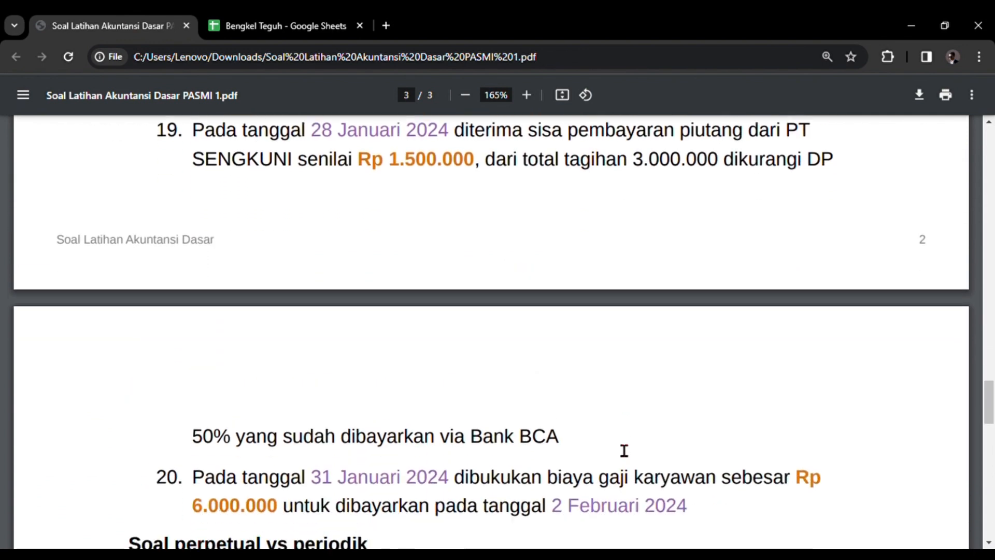
scroll(624, 450, "up", 5)
scroll(623, 450, "up", 10)
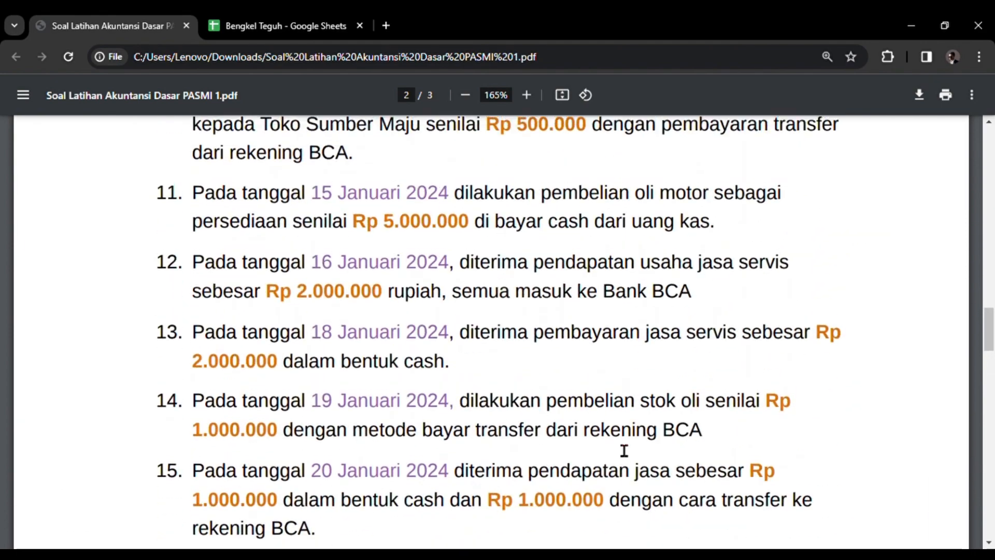
left_click(249, 25)
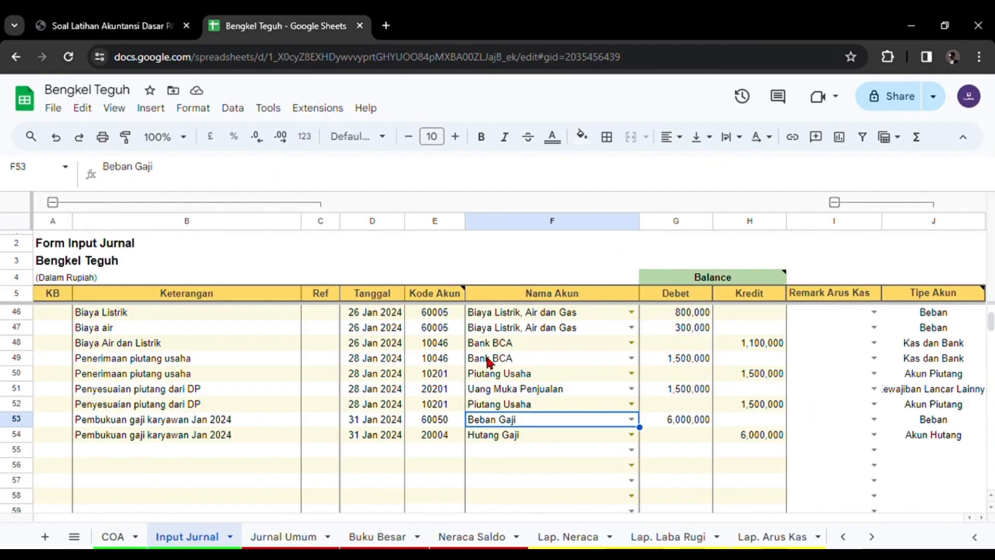
scroll(552, 406, "up", 8)
scroll(594, 415, "down", 9)
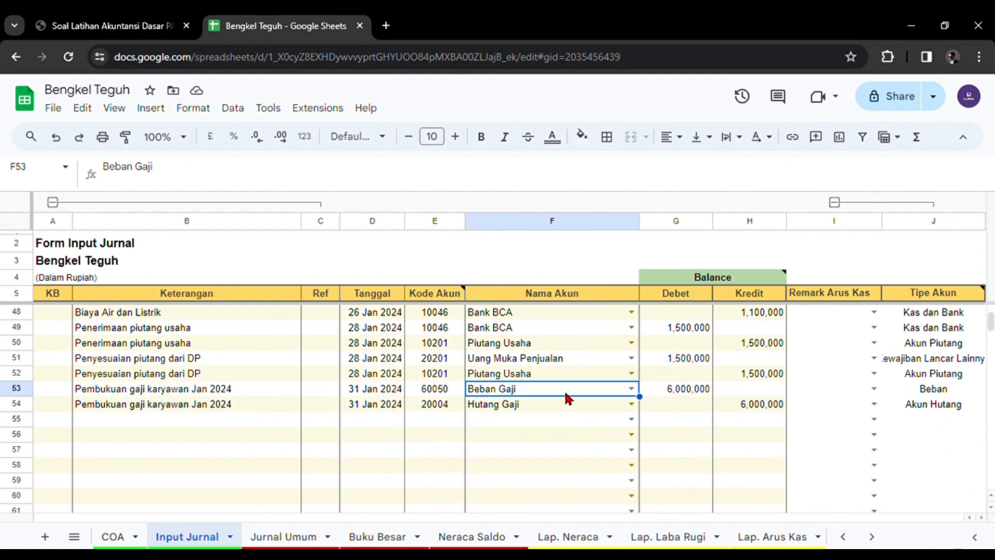
left_click(556, 404)
- Read through transactions 20 to 25 in the exercise PDF, returning to transaction 21 on the inventory adjustment
left_click(81, 29)
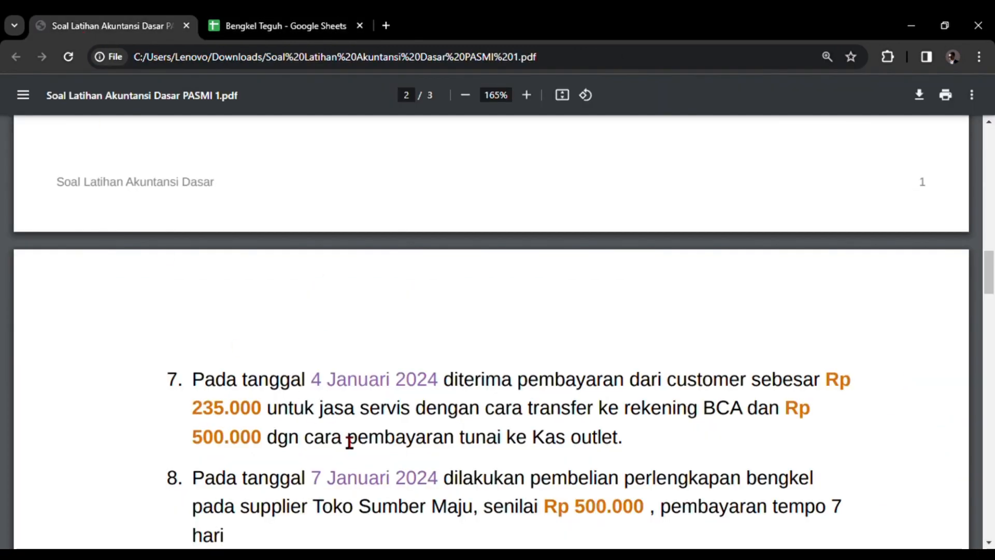
scroll(349, 439, "down", 10)
scroll(382, 457, "down", 15)
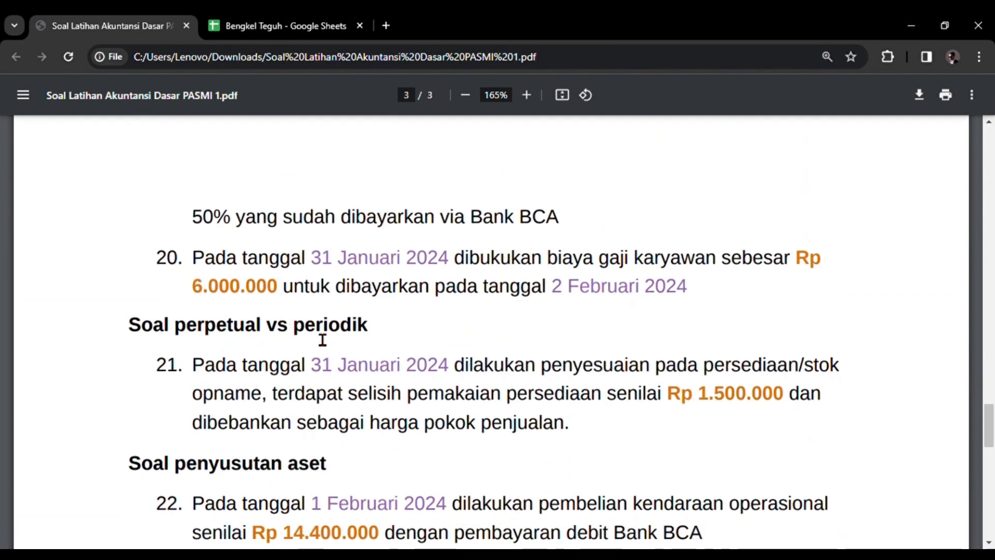
scroll(332, 353, "down", 4)
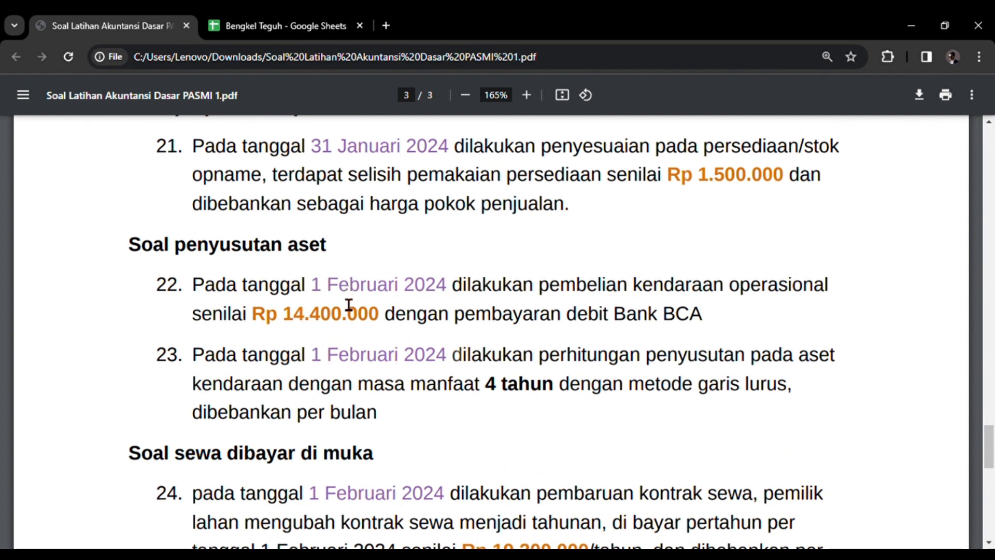
scroll(349, 311, "down", 4)
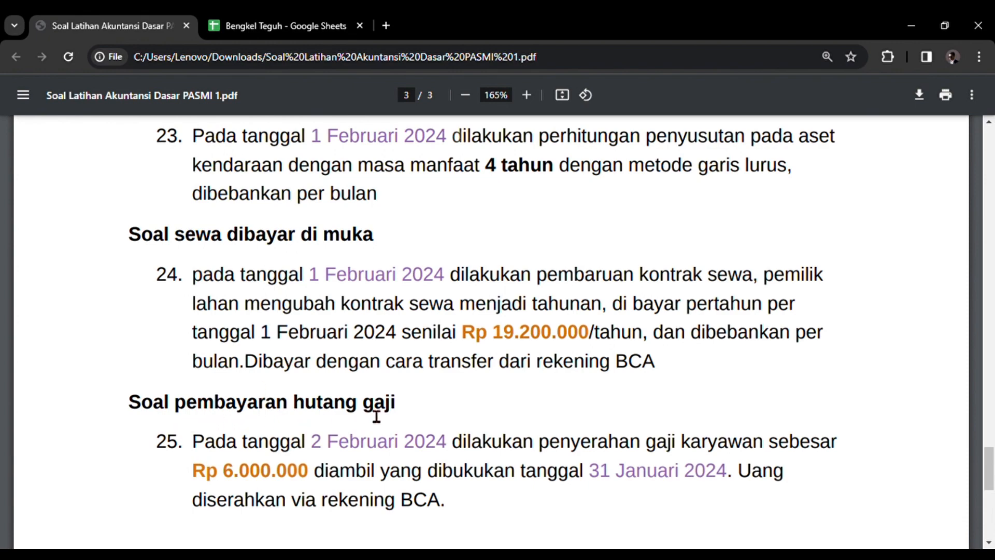
scroll(377, 416, "up", 9)
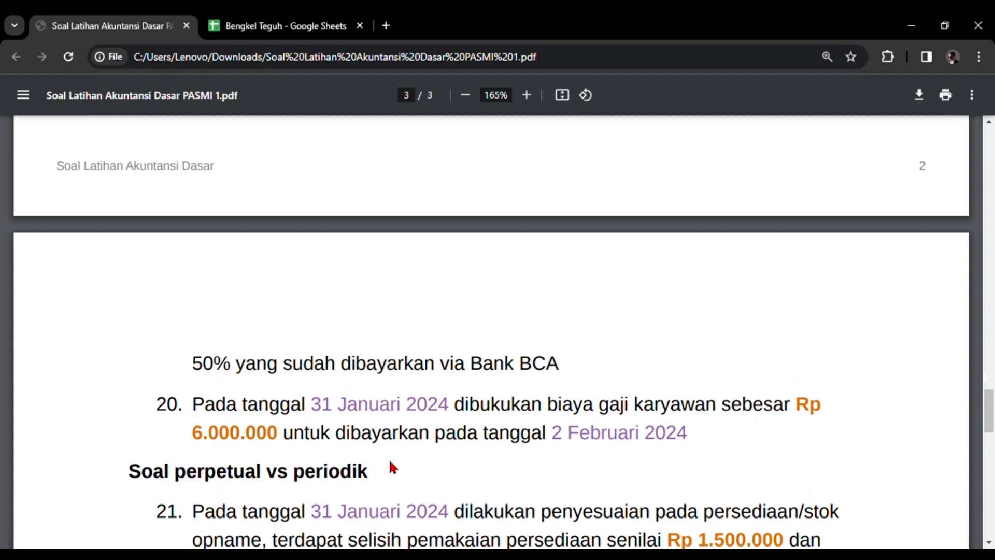
scroll(390, 463, "down", 3)
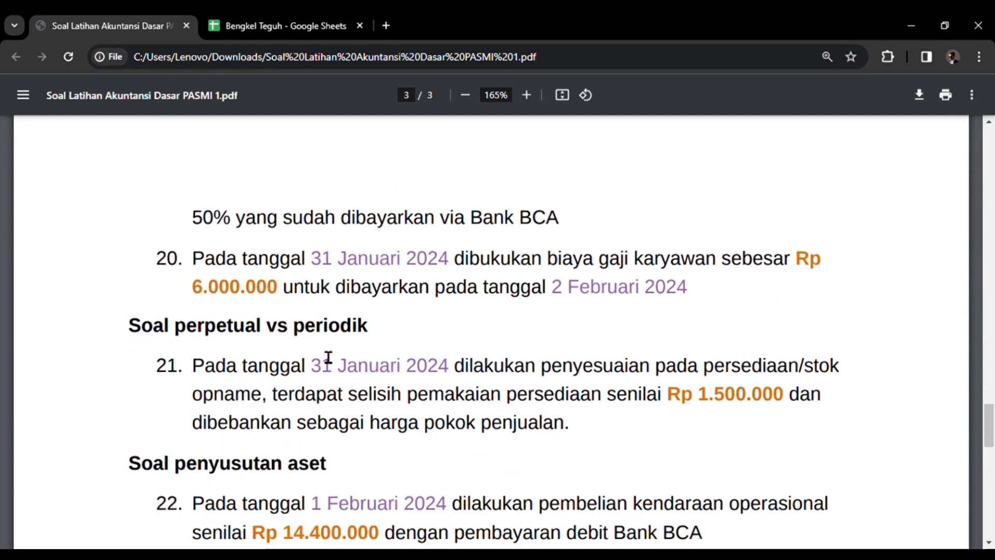